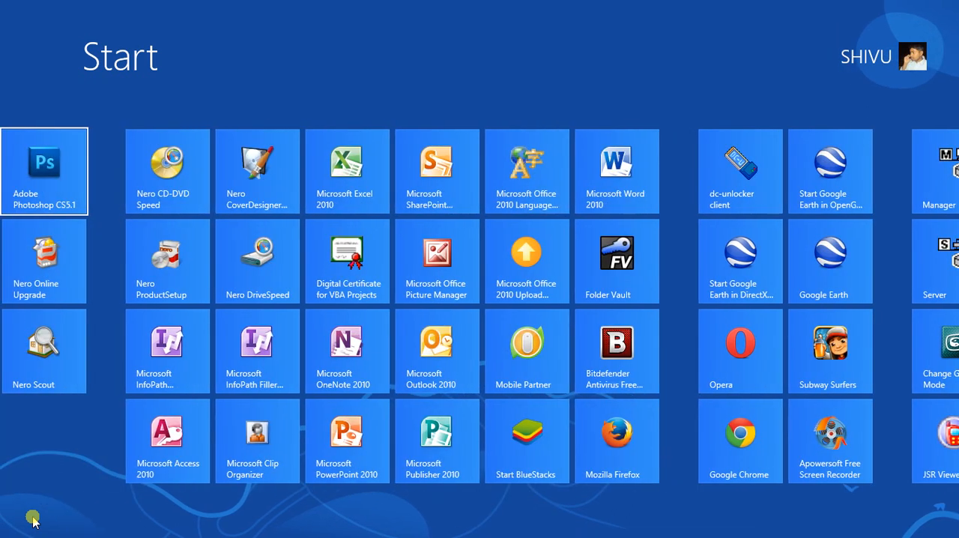
- Leave the Start screen for the desktop and launch Tally.ERP 9
key("Left")
key("Left")
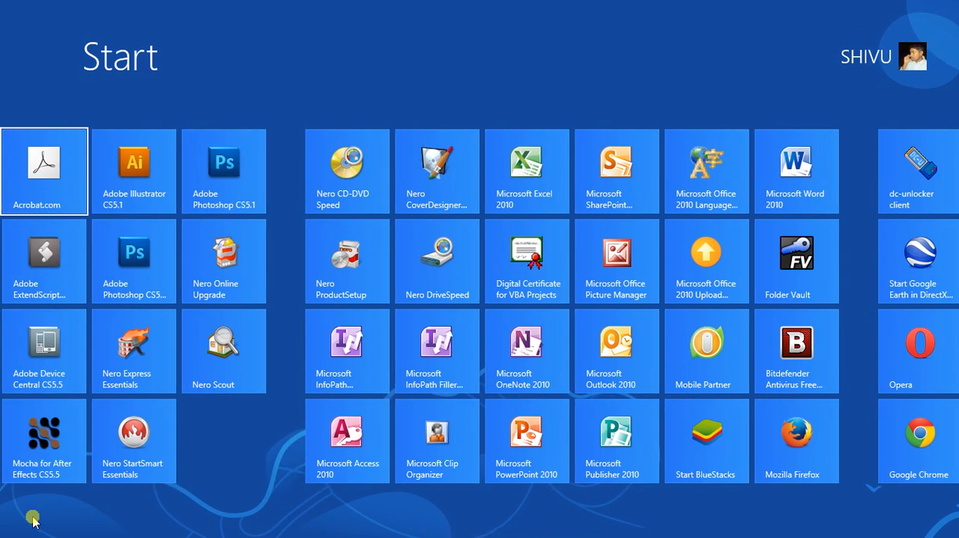
left_click(33, 518)
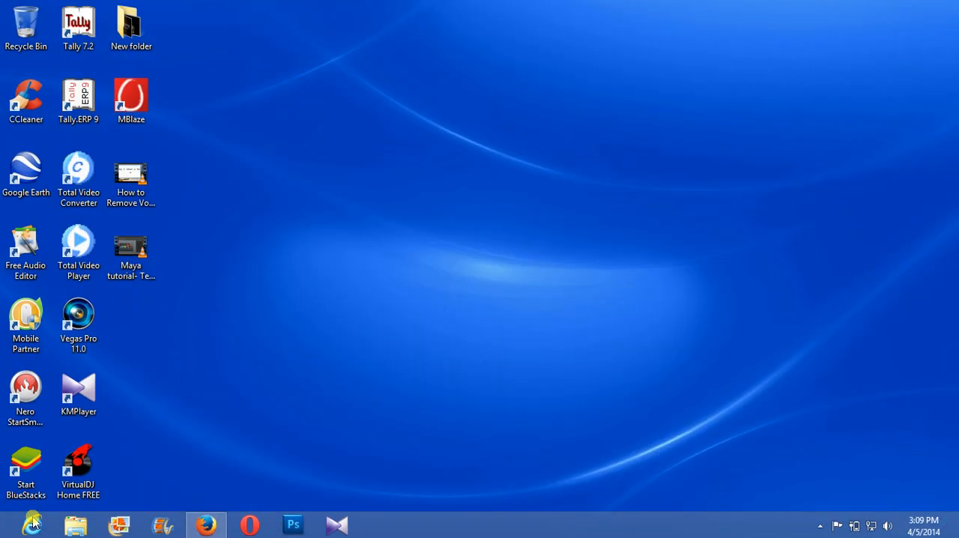
double_click(86, 105)
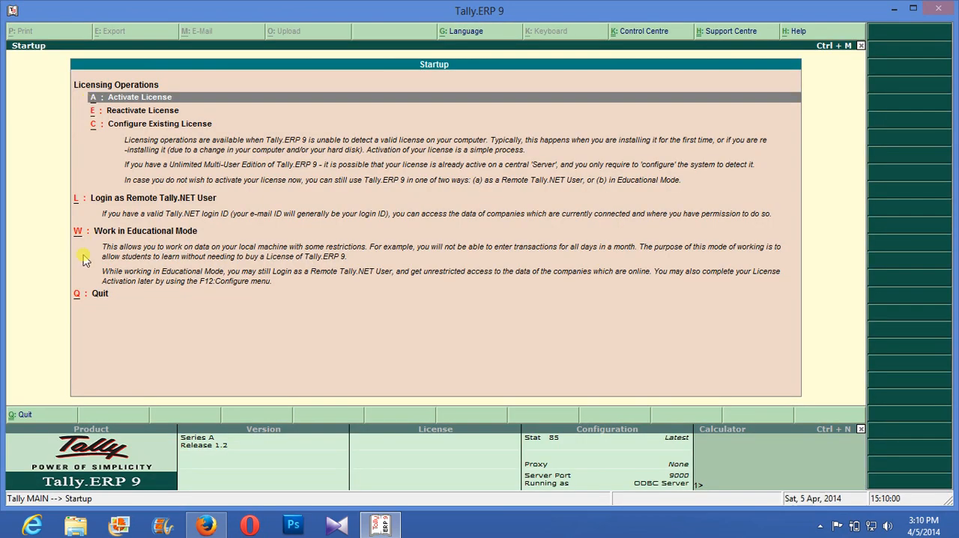
- Start working in Educational Mode and load the existing company Kumar
key("Down")
key("Down")
key("Down")
key("Down")
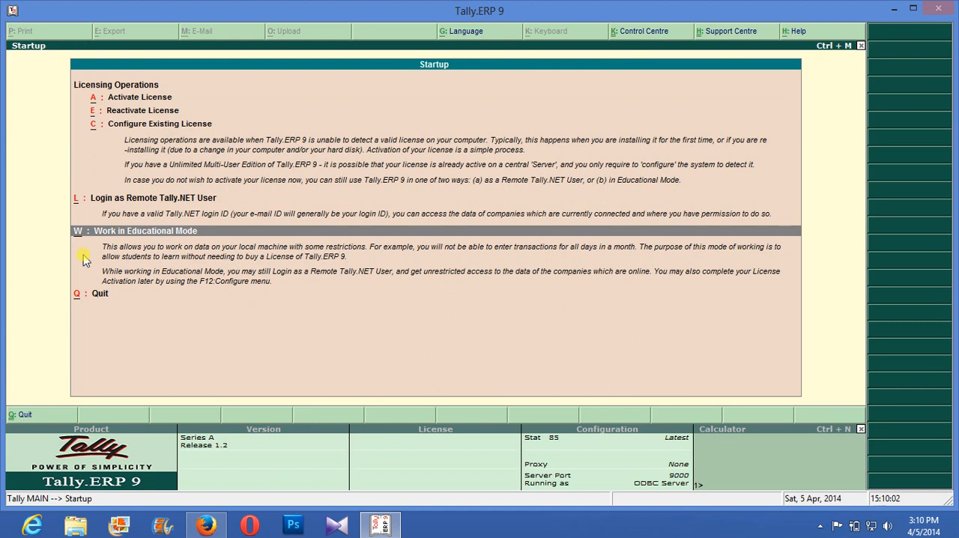
key("Return")
key("Down")
key("Down")
key("Return")
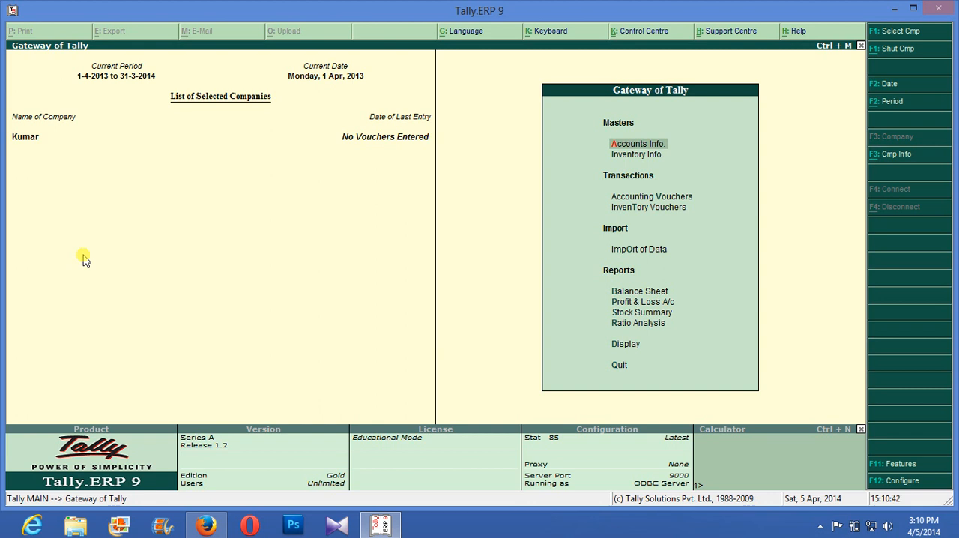
- Create a new company named "Shiva 7 Co.", accept the default details, and return to the Gateway of Tally
key("alt+F3")
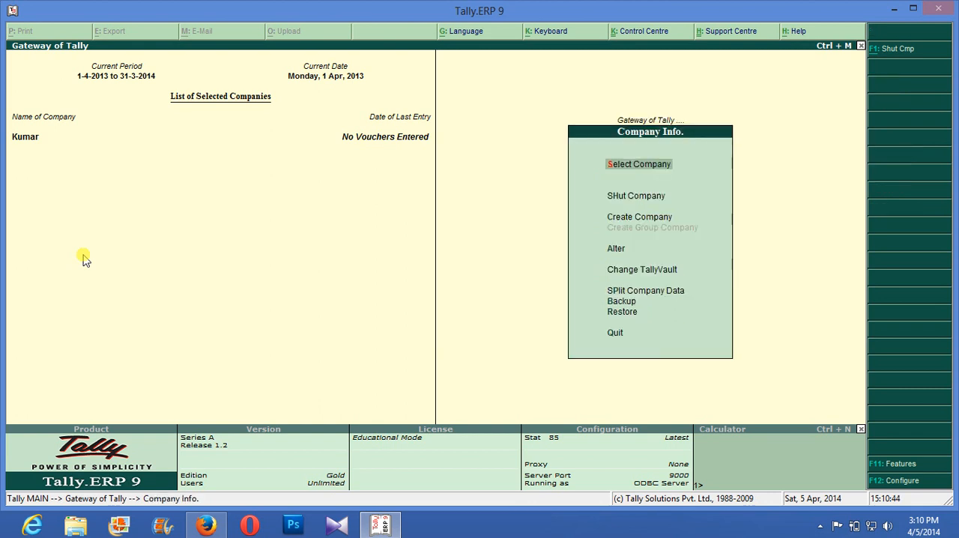
key("Down")
key("Down")
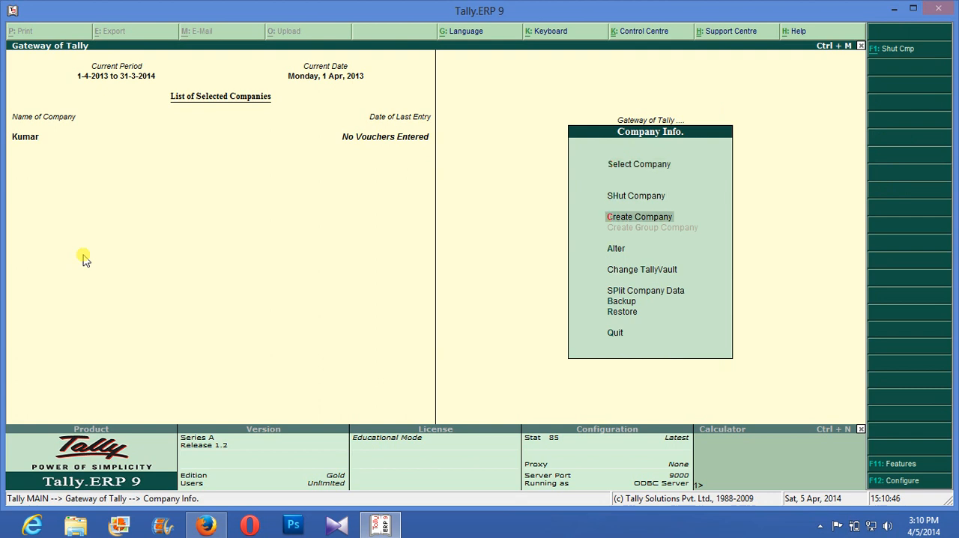
key("Return")
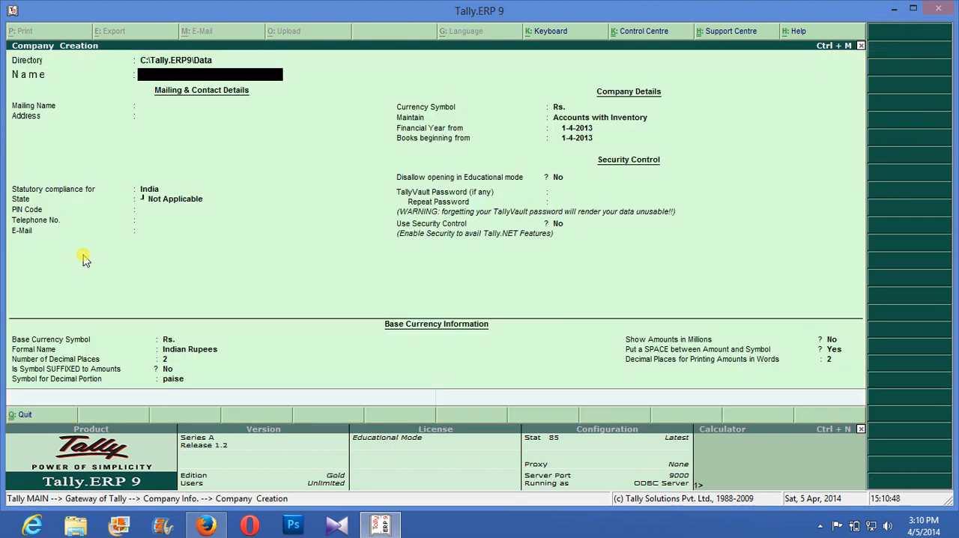
type("Shiva 7 Co.")
key("Return")
key("Return")
key("Return")
key("Return")
key("Return")
key("Return")
key("Return")
key("Return")
key("Return")
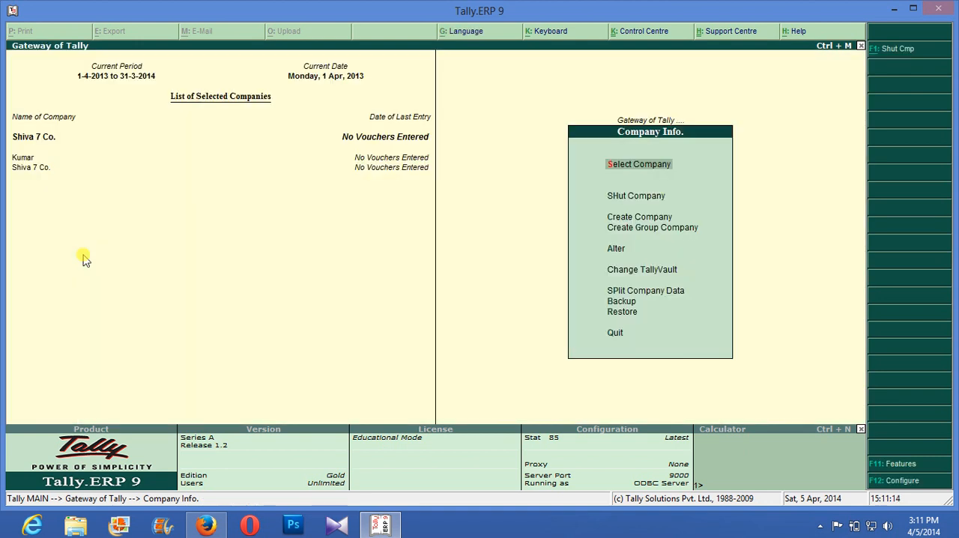
key("Escape")
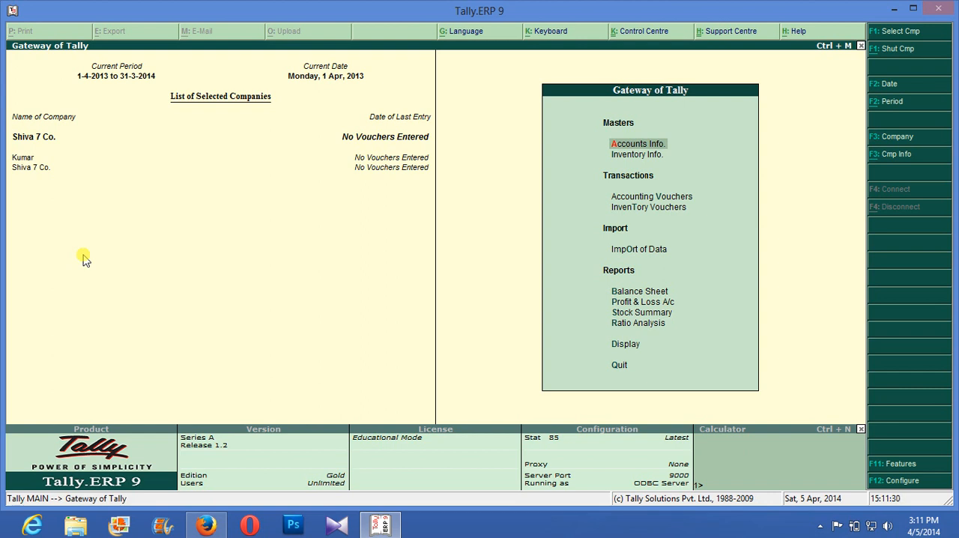
key("F11")
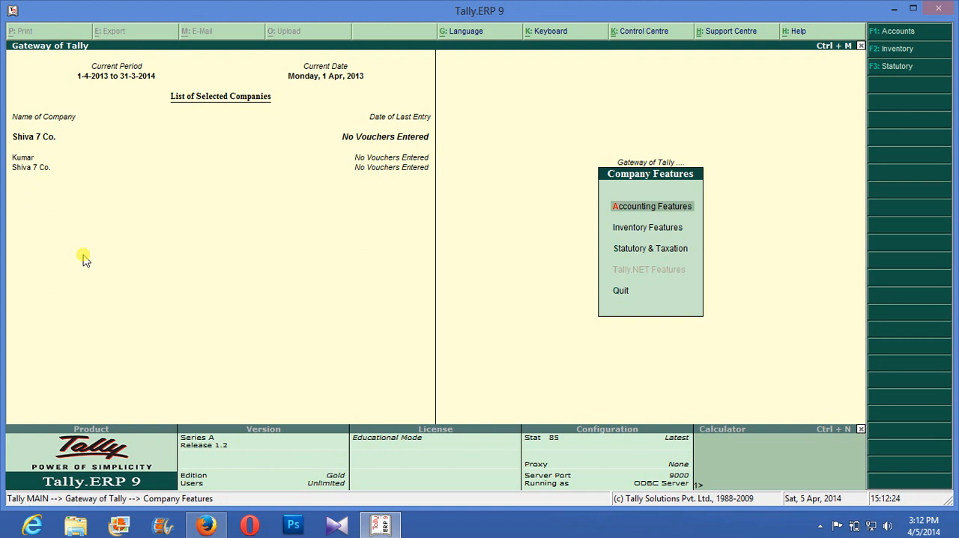
key("Return")
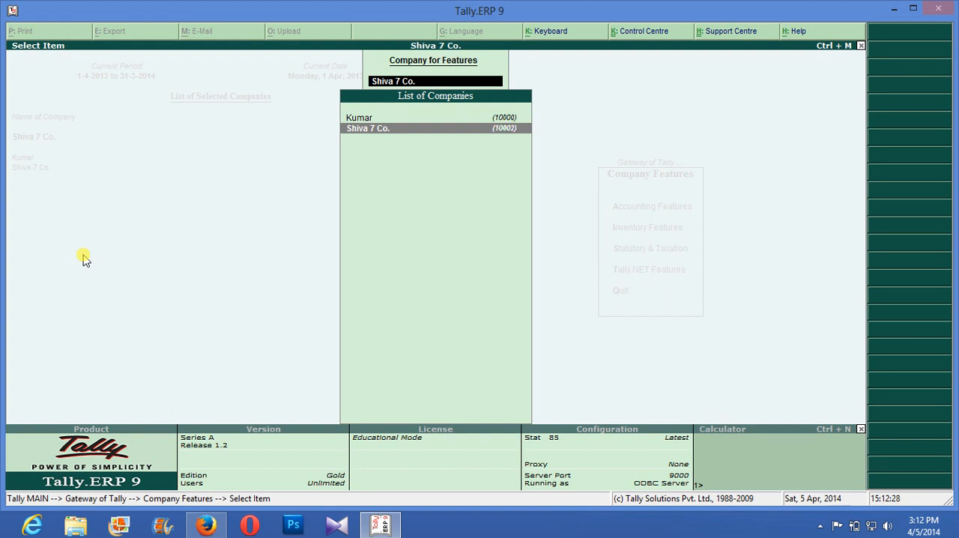
key("Return")
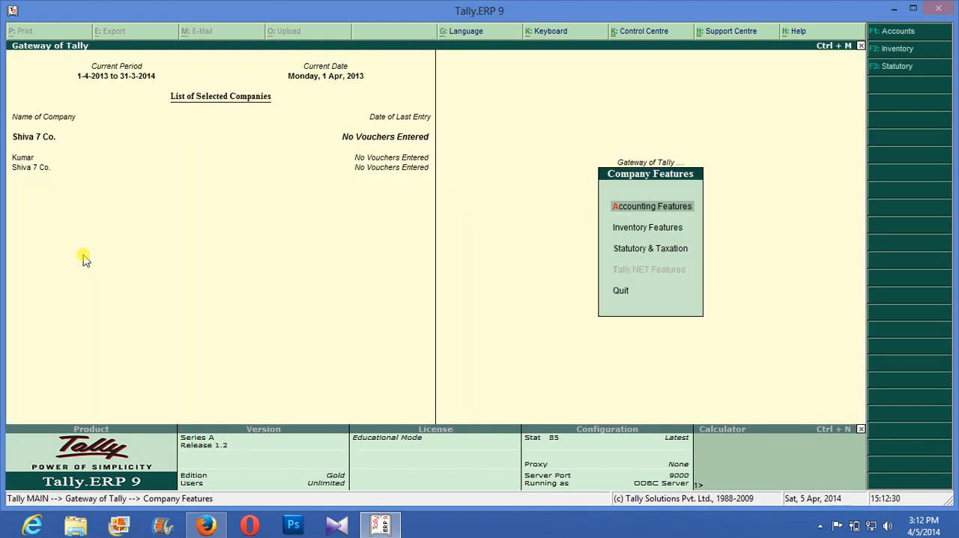
key("Escape")
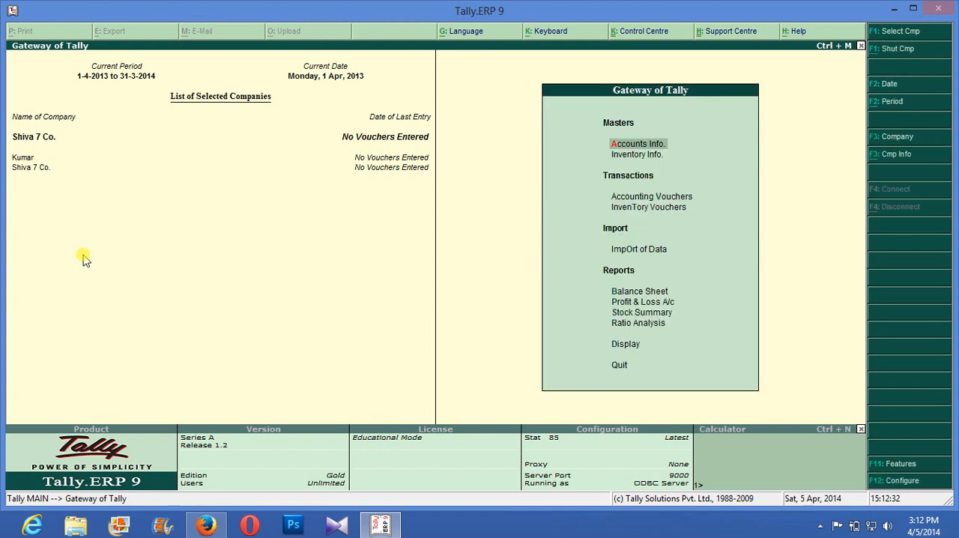
- Shut the company Kumar so that only Shiva 7 Co. stays loaded, and return to the Gateway of Tally
key("alt+F3")
key("Down")
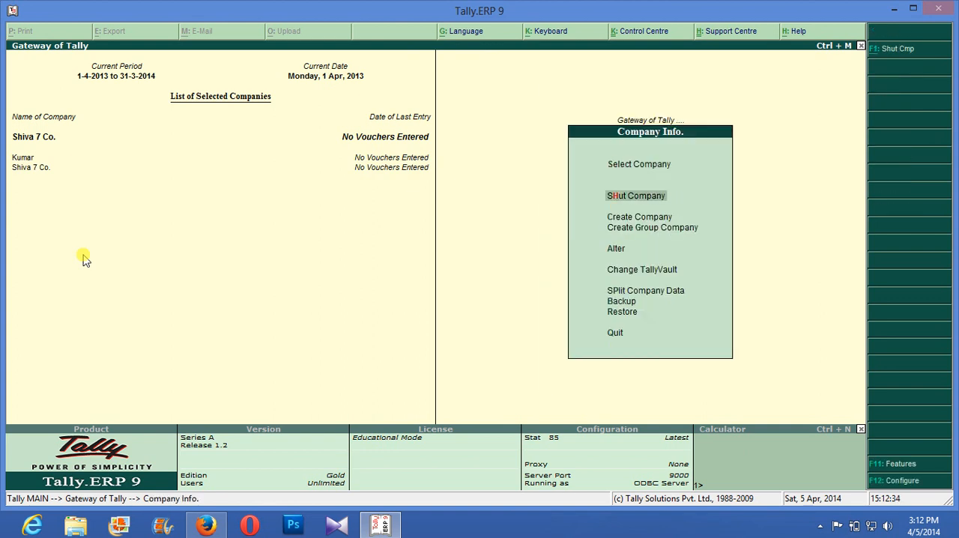
key("Return")
key("Up")
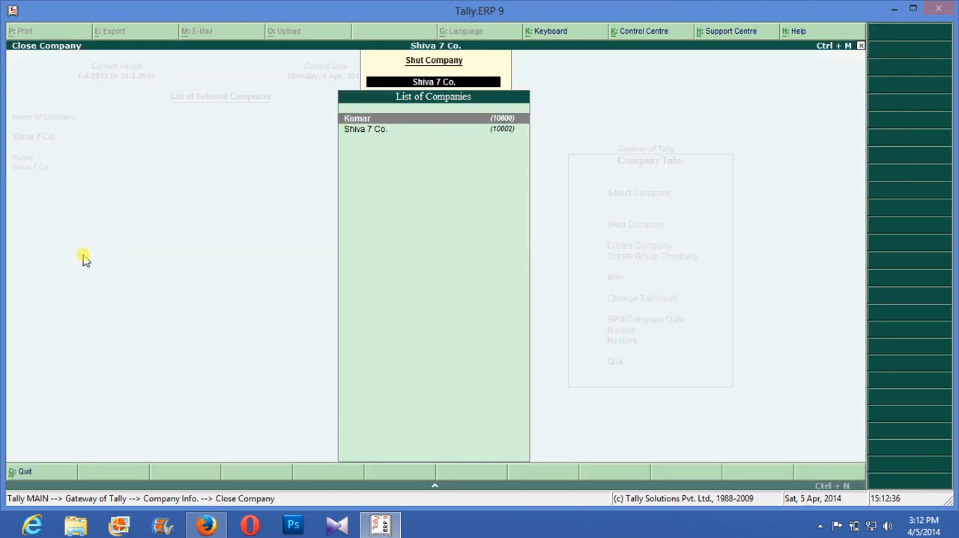
key("Return")
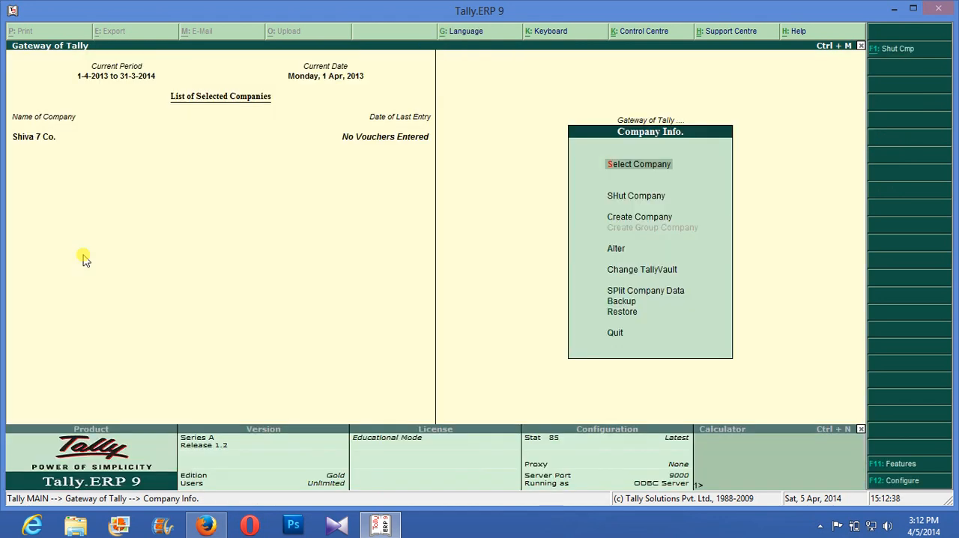
key("Escape")
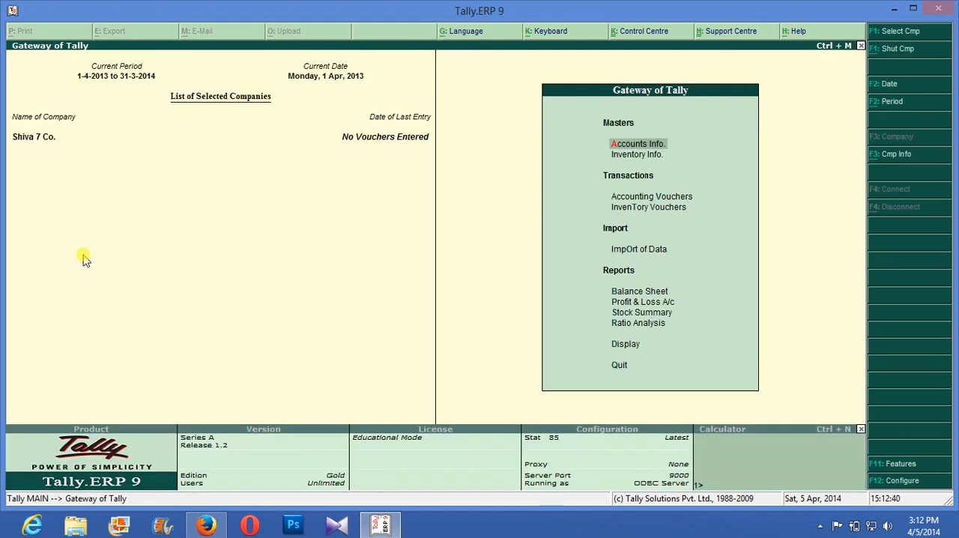
key("F11")
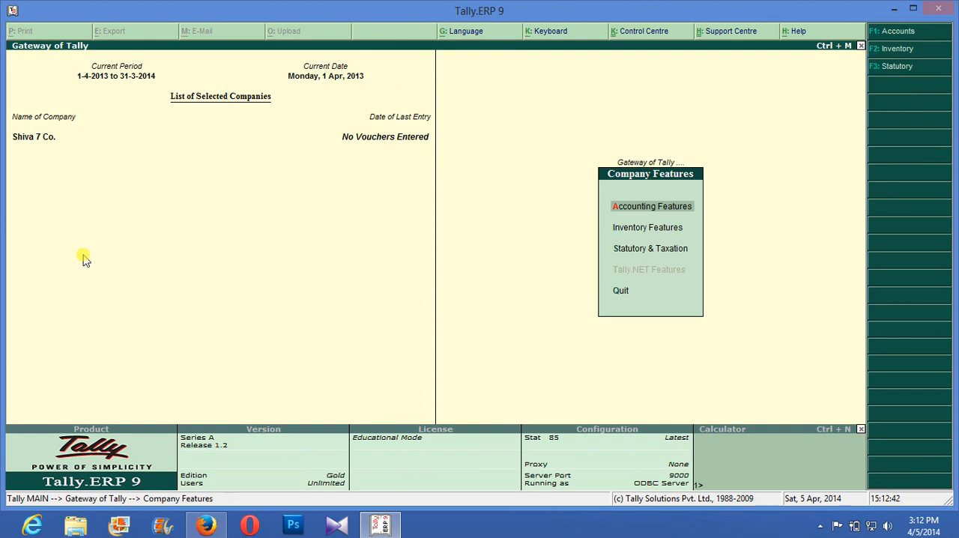
key("Down")
key("Return")
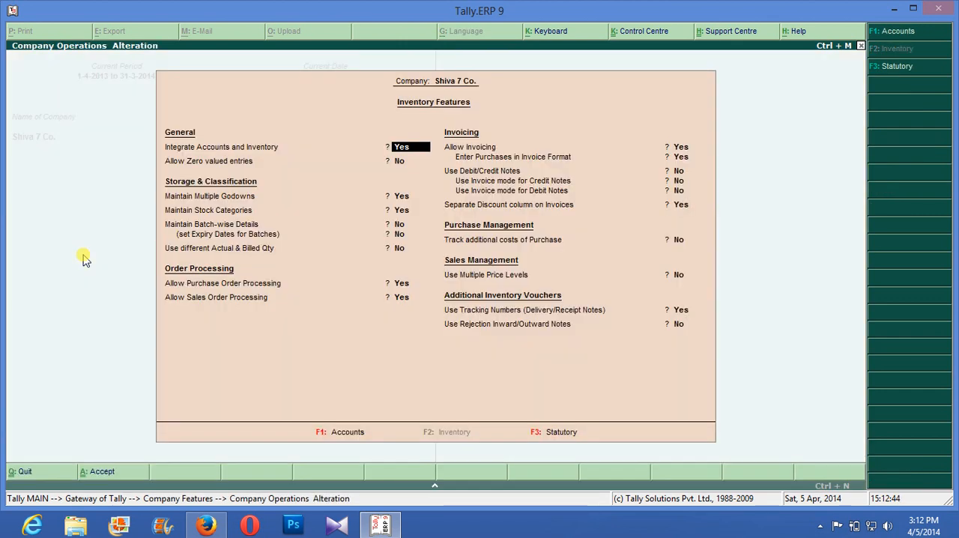
key("Escape")
key("y")
- Set Maintain Payroll to Yes in the accounting features of Shiva 7 Co
key("Up")
key("Return")
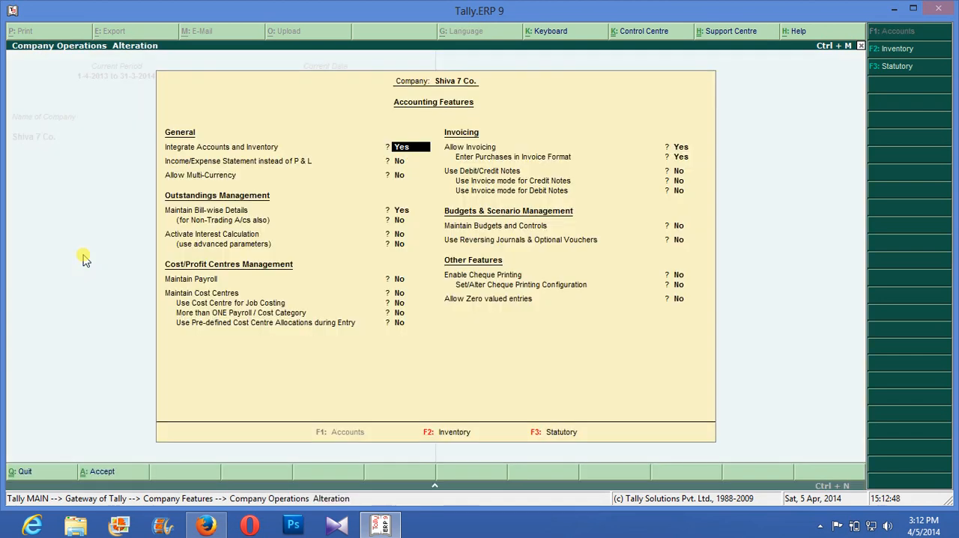
key("Return")
key("Return")
key("Return")
key("Return")
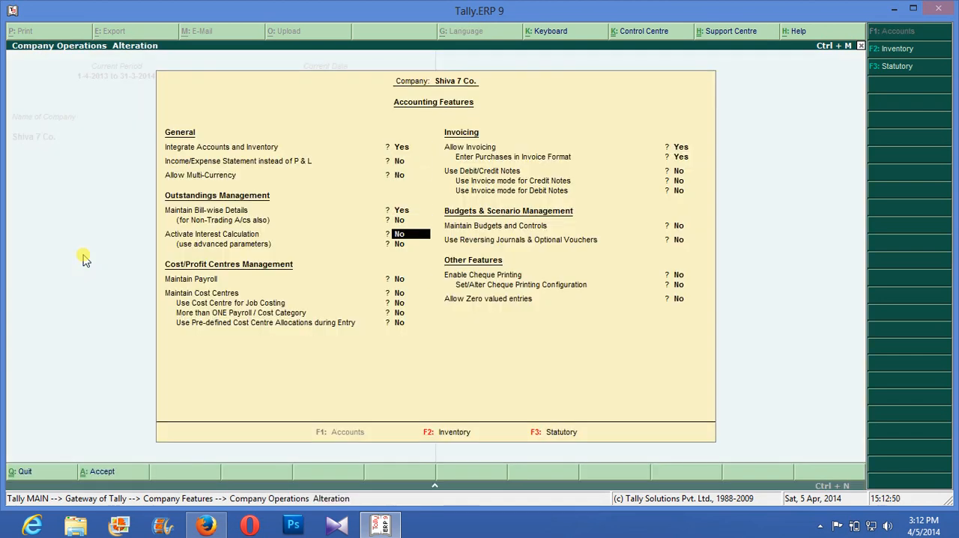
type("y")
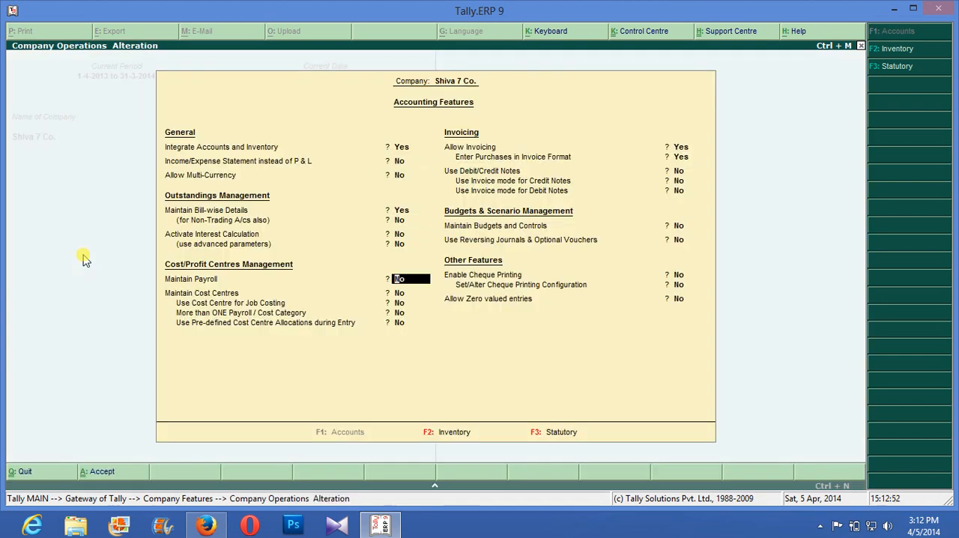
key("Return")
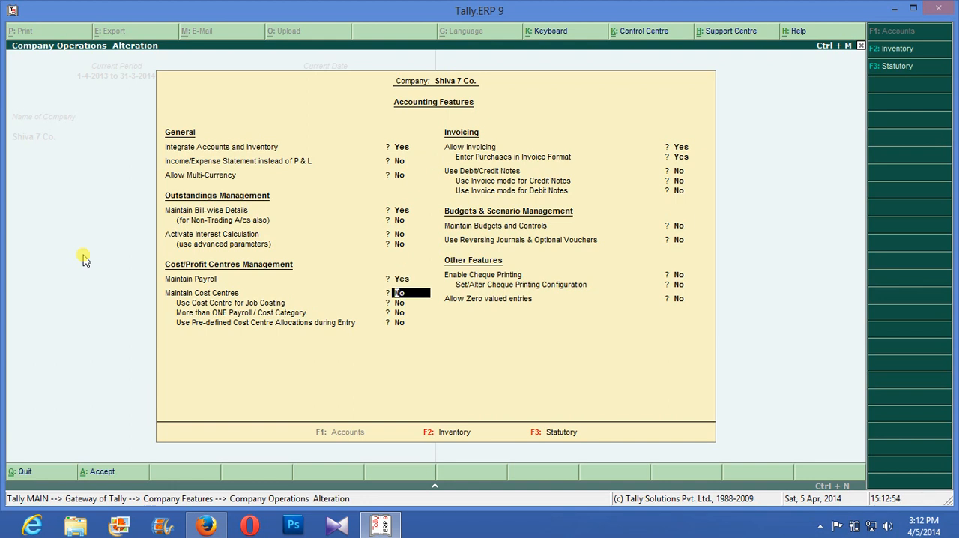
- Set More than ONE Payroll / Cost Category to Yes, accept the accounting features, and return to the Gateway of Tally
key("Return")
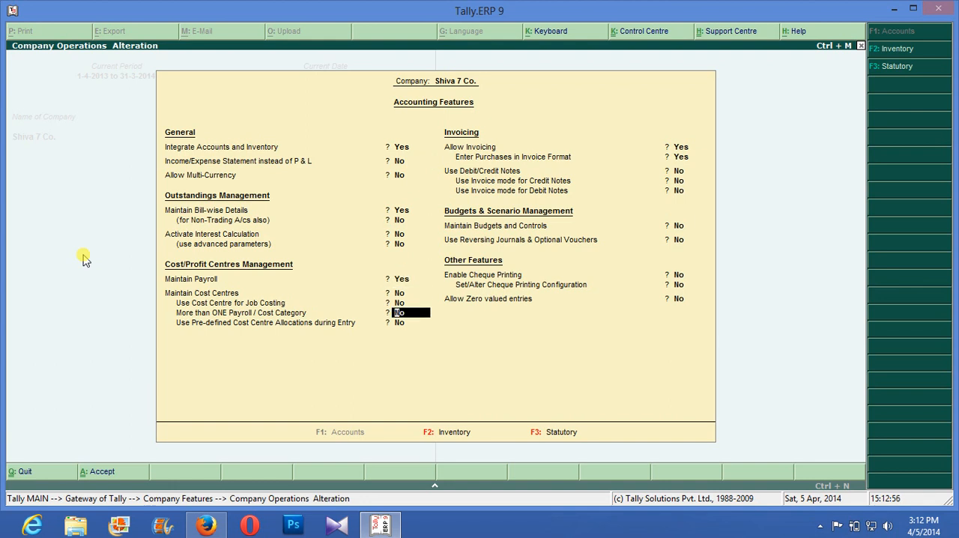
type("y")
key("Return")
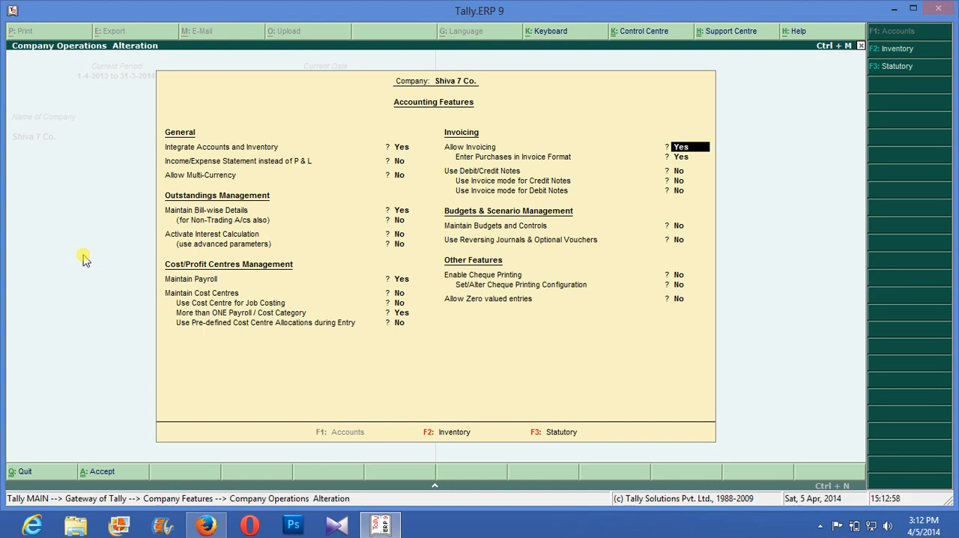
key("ctrl+a")
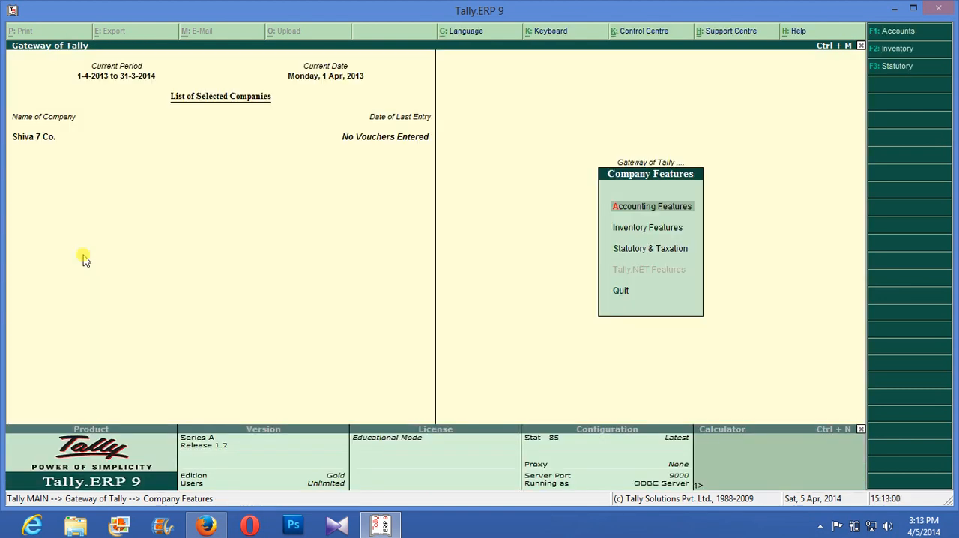
key("Escape")
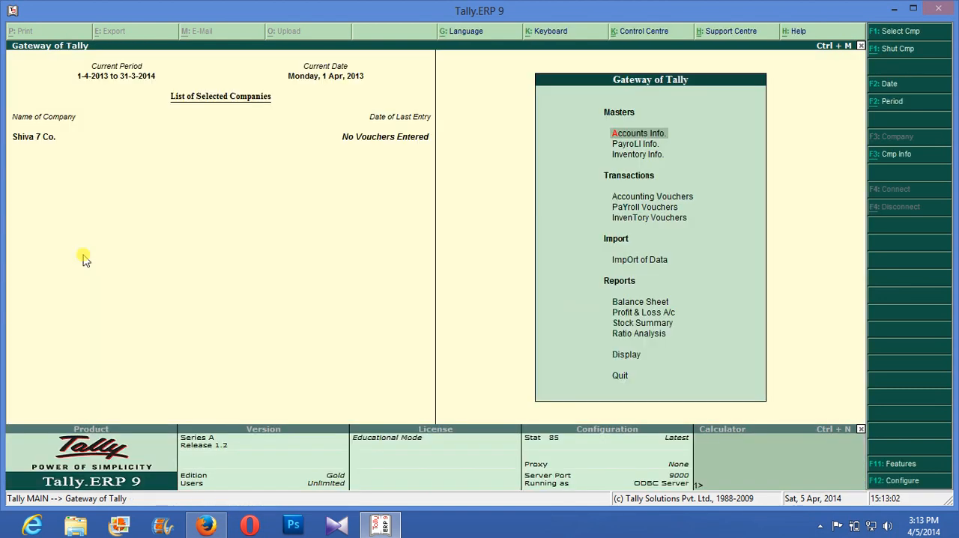
- Examine the fields of the single-employee creation form under Payroll Info, and go back without creating an employee
key("Down")
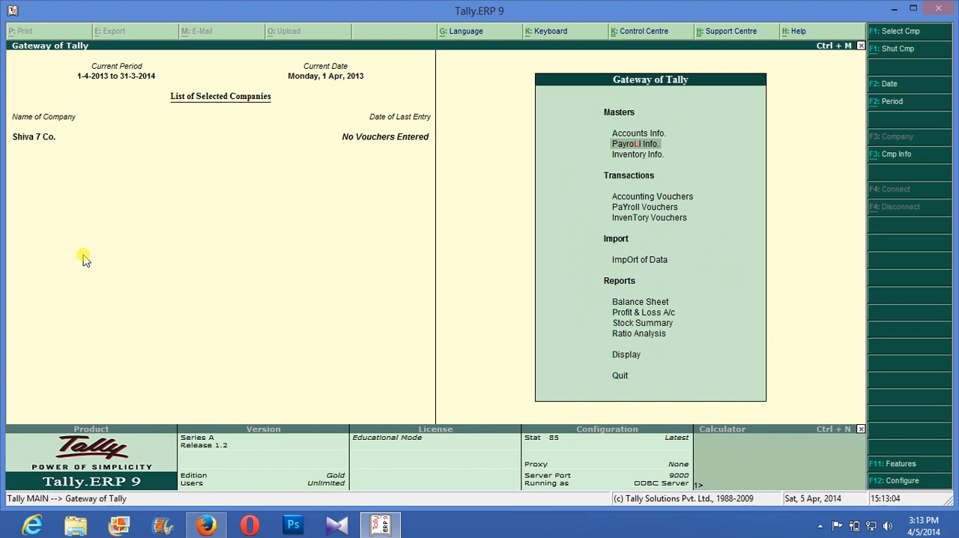
key("Return")
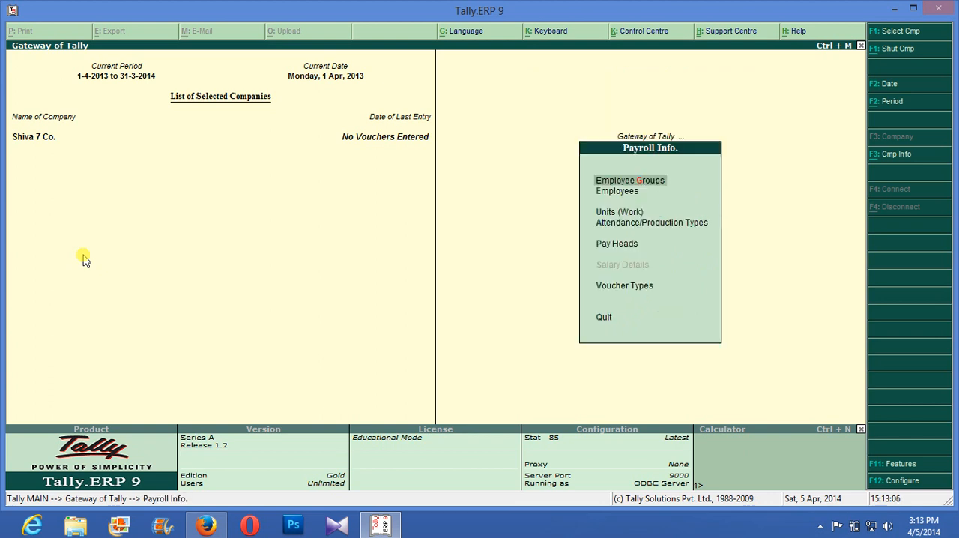
key("Down")
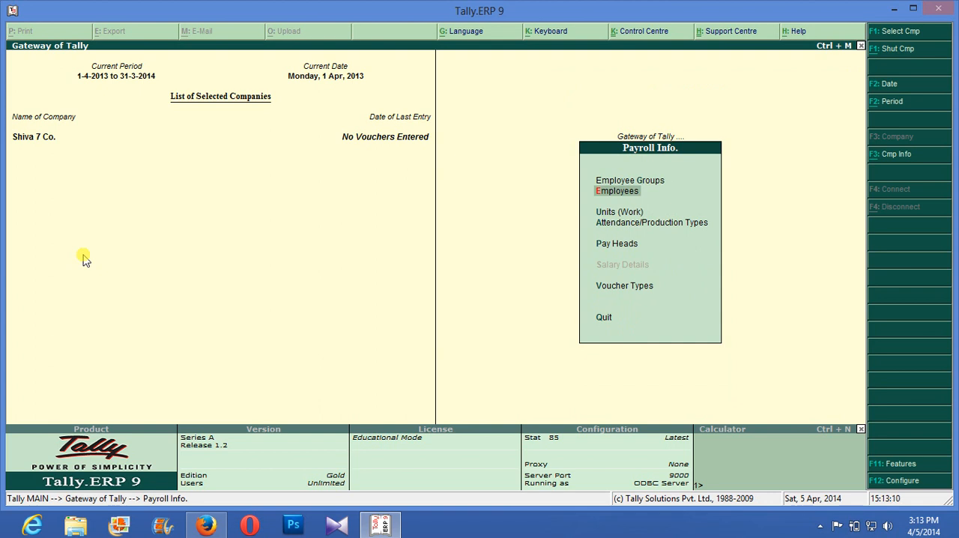
key("Return")
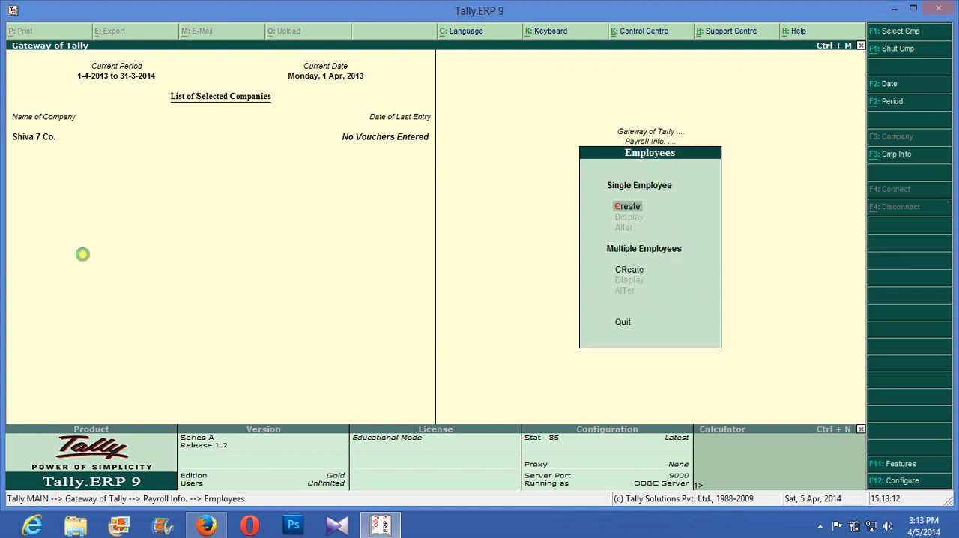
key("Return")
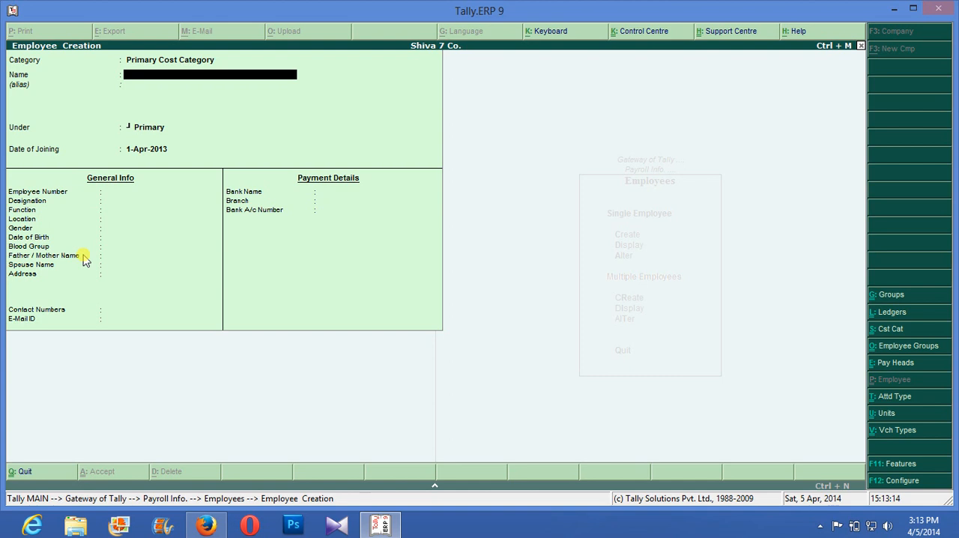
key("BackSpace")
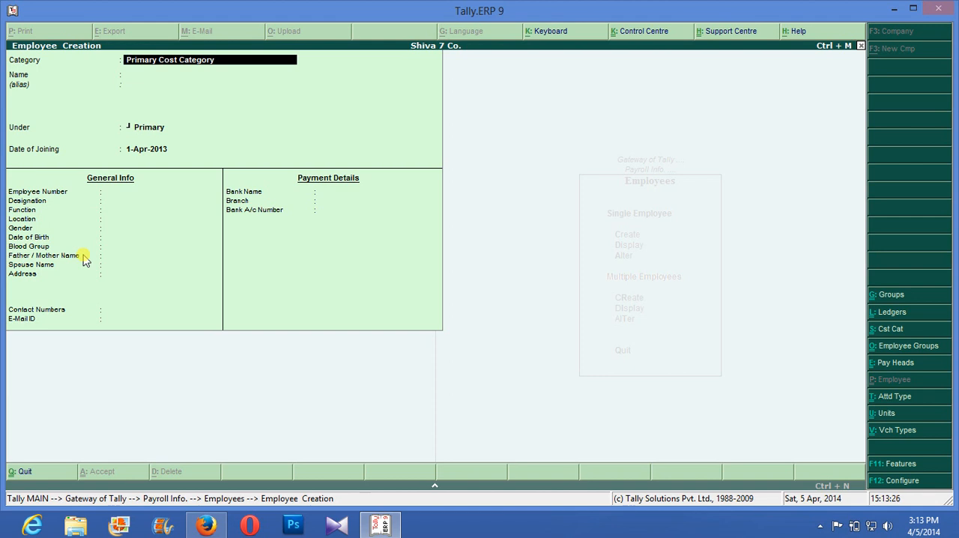
key("Escape")
key("Return")
key("Escape")
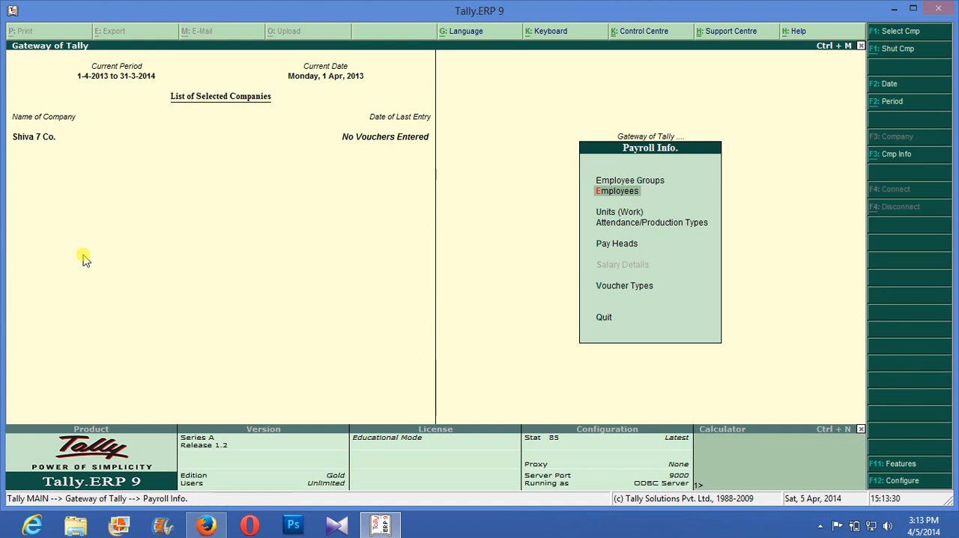
key("Up")
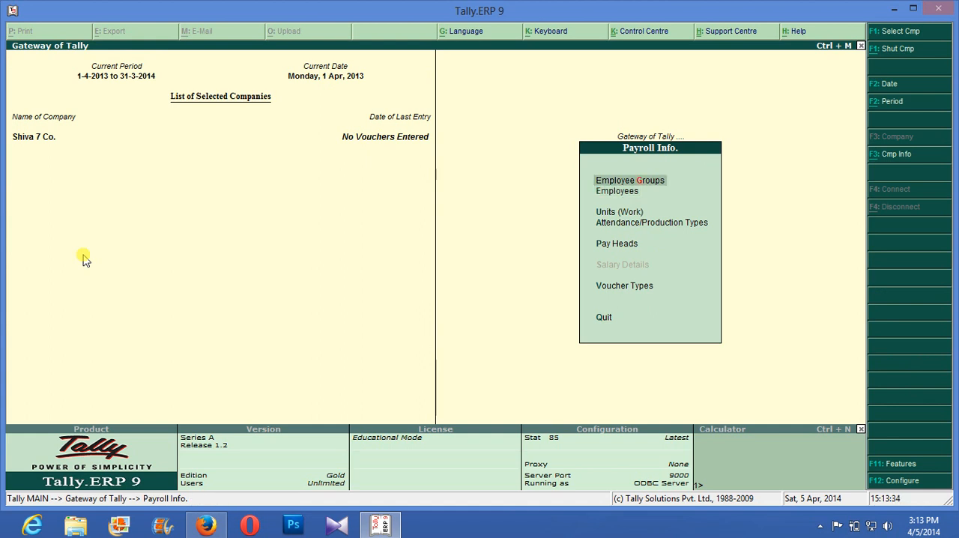
key("Return")
key("Return")
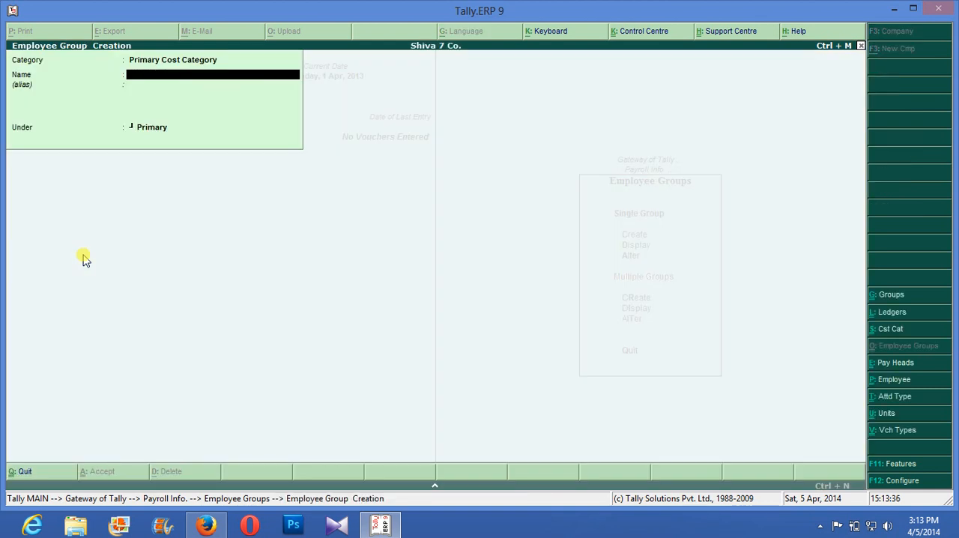
key("Up")
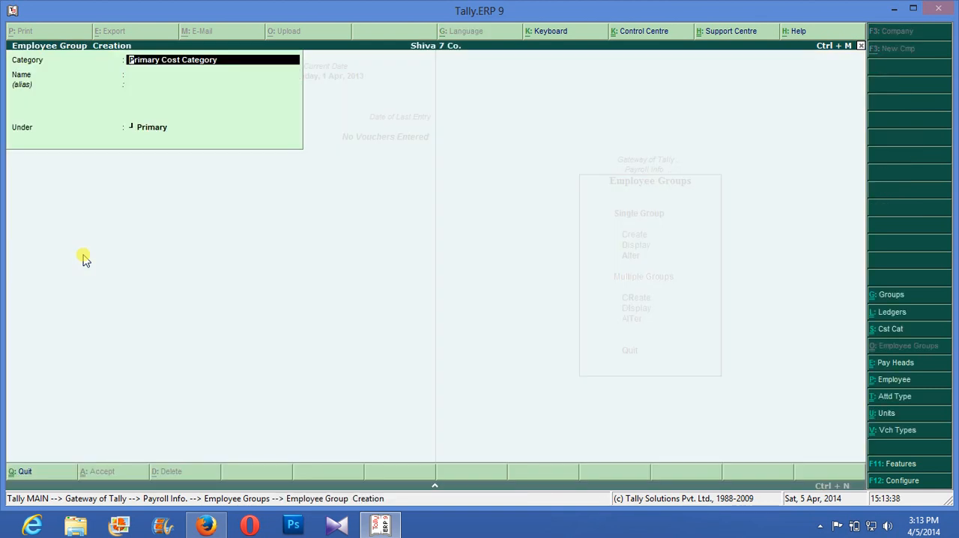
key("BackSpace")
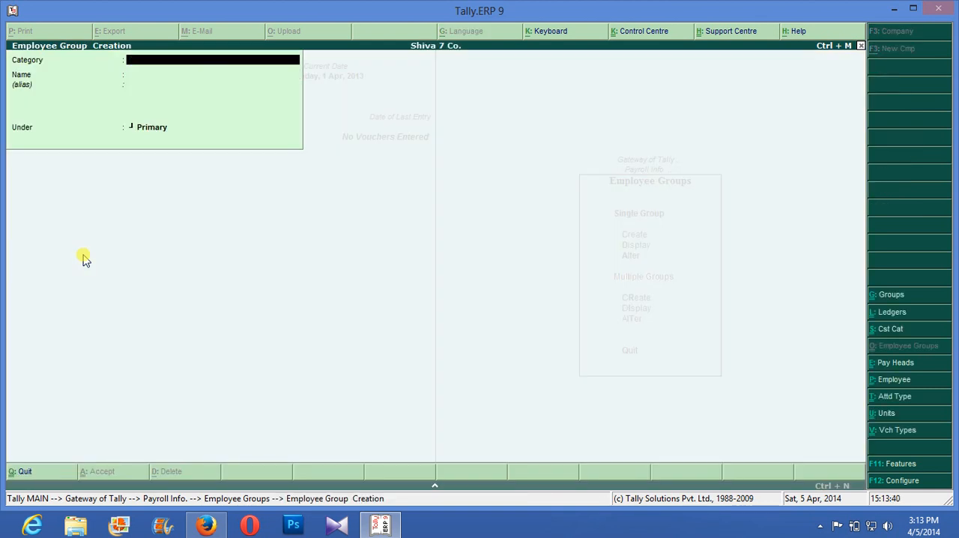
key("Escape")
key("Escape")
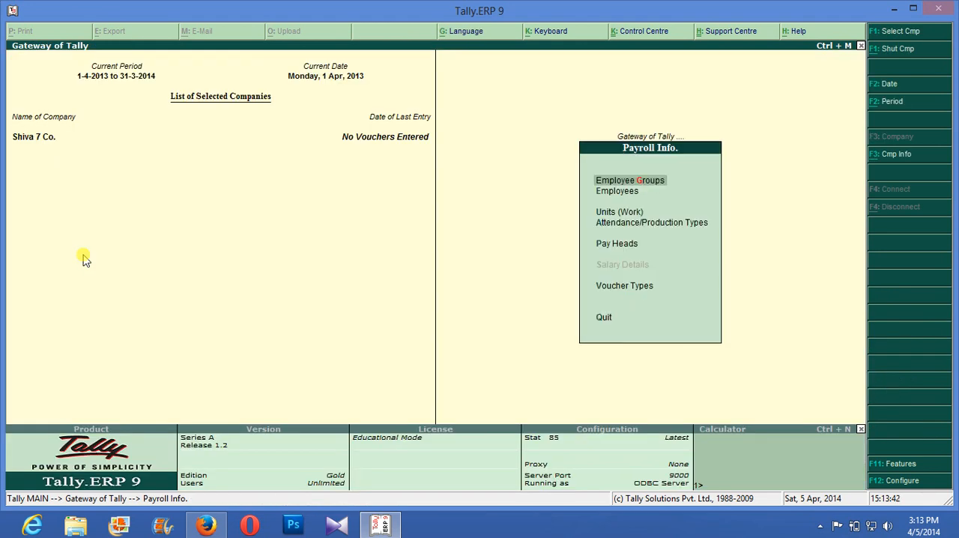
- Start a new single employee and create the cost category Finance Dept for it, keeping the default allocation settings
key("Down")
key("Return")
key("Return")
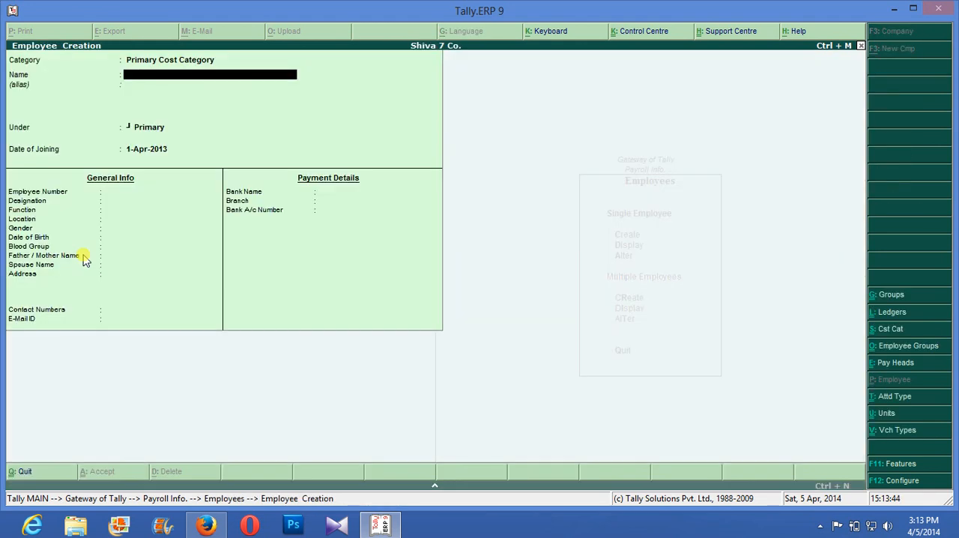
key("BackSpace")
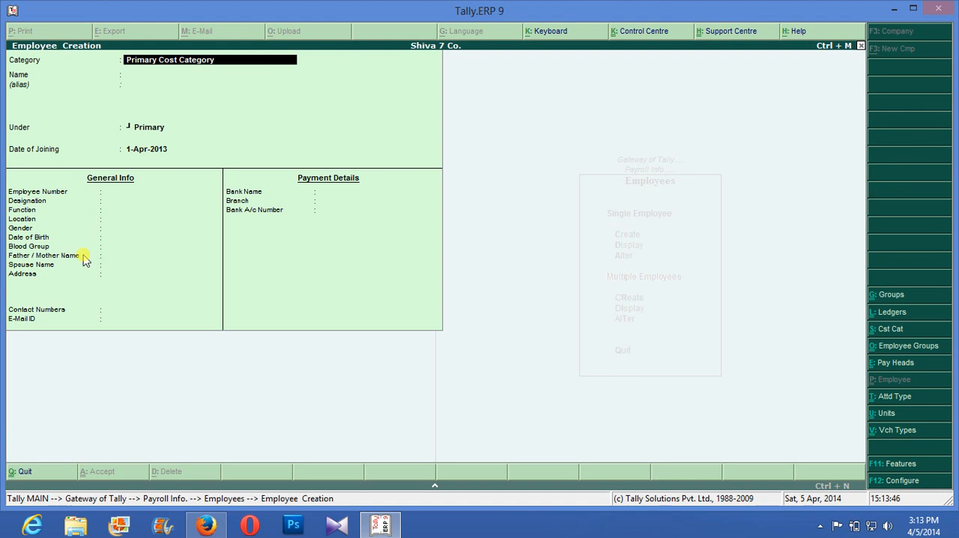
key("alt+c")
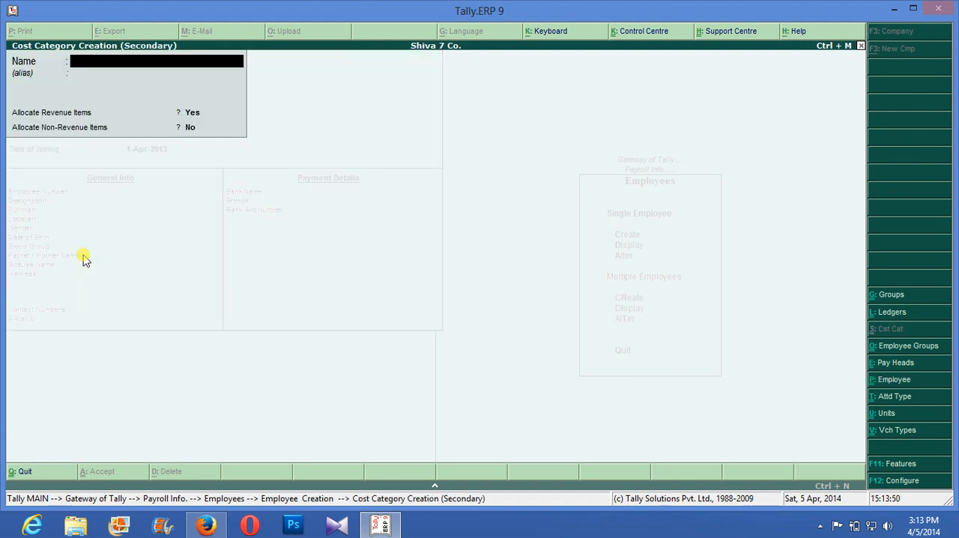
type("Finance Dept")
key("Return")
key("Return")
key("Return")
key("Return")
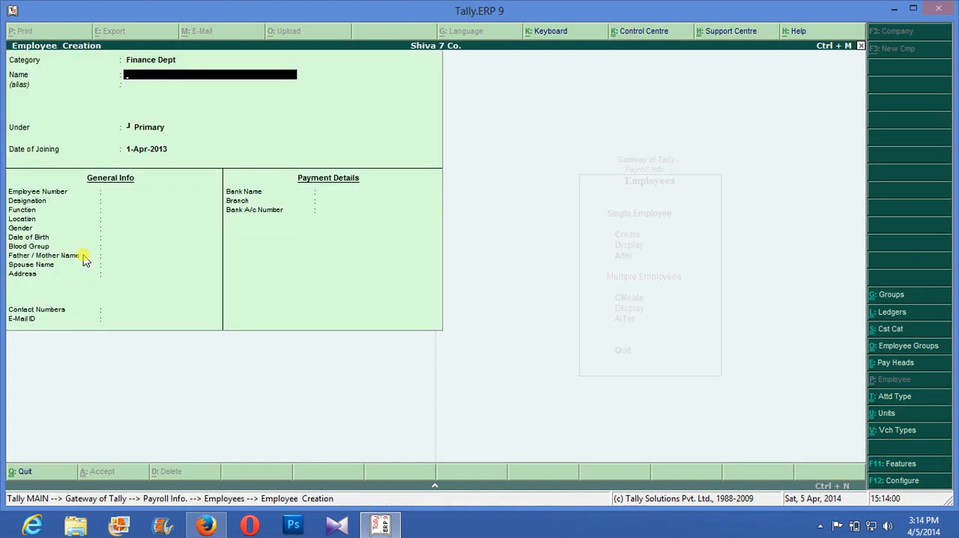
- Enter the employee's name without an alias, keeping the group Primary and the joining date 1-Apr-2013
type("Shuiva")
key("Return")
key("Return")
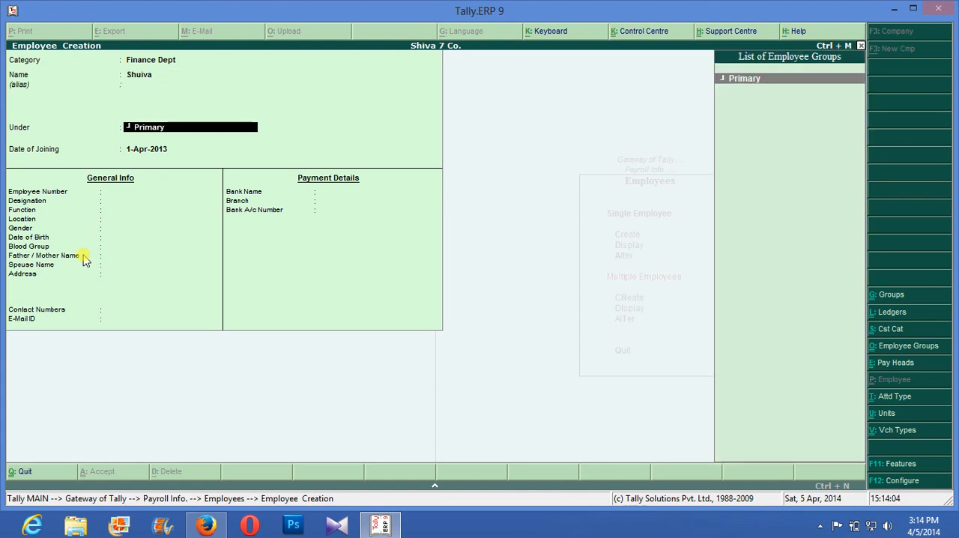
key("BackSpace")
type("Shiva")
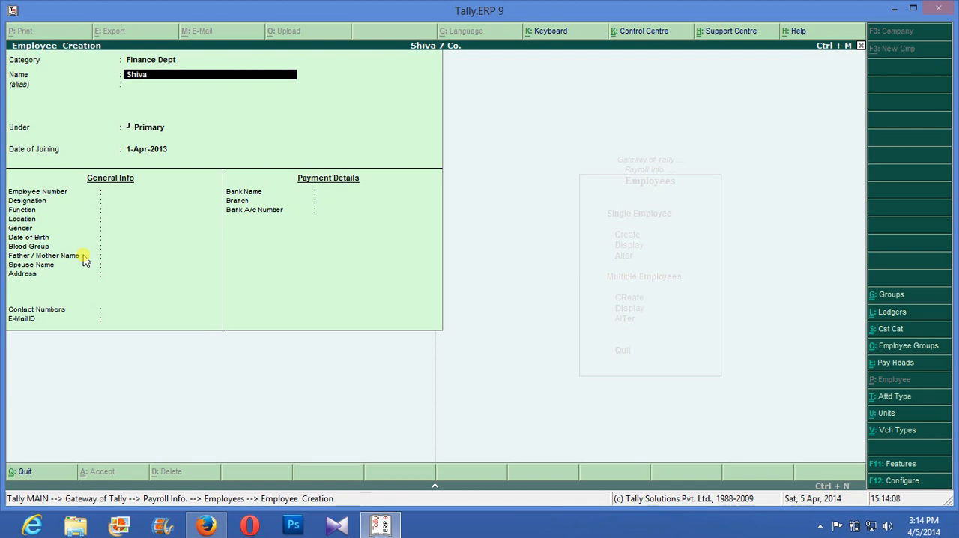
key("Return")
key("Return")
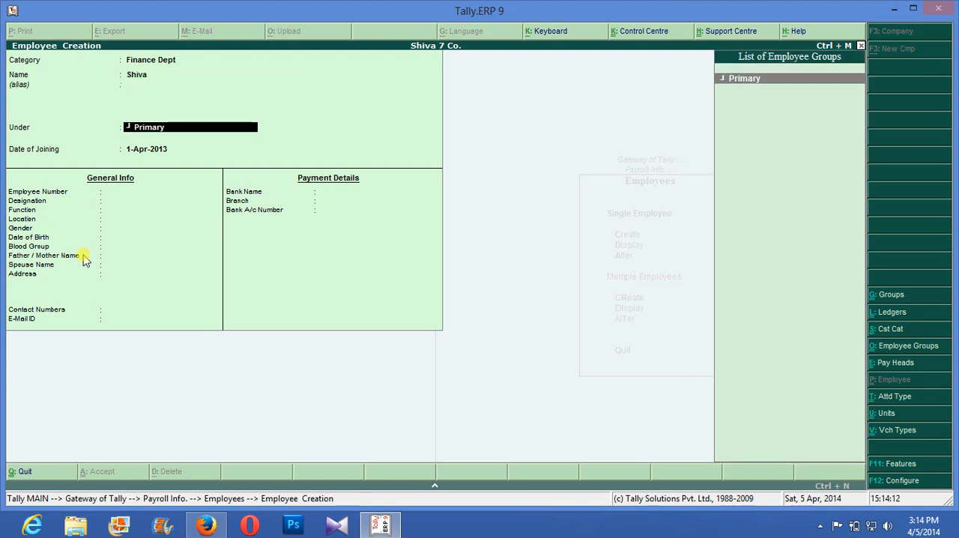
key("Return")
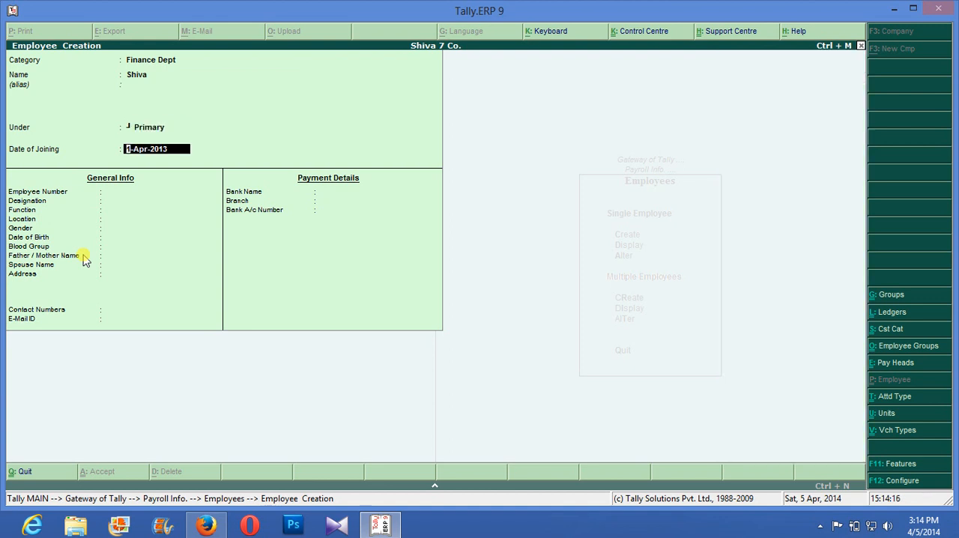
key("Return")
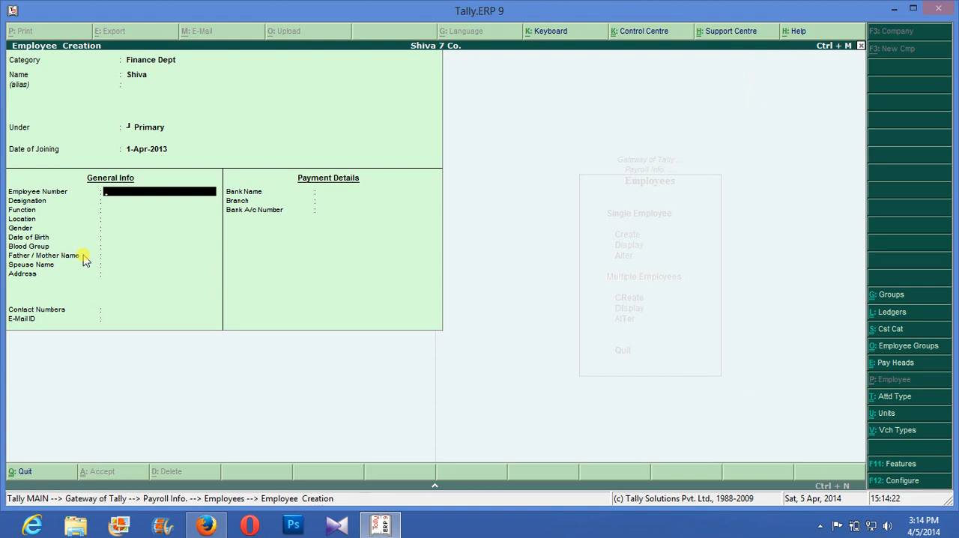
- Enter the employee number, leave designation, function and location blank, and set the gender to Male
type("446")
key("Return")
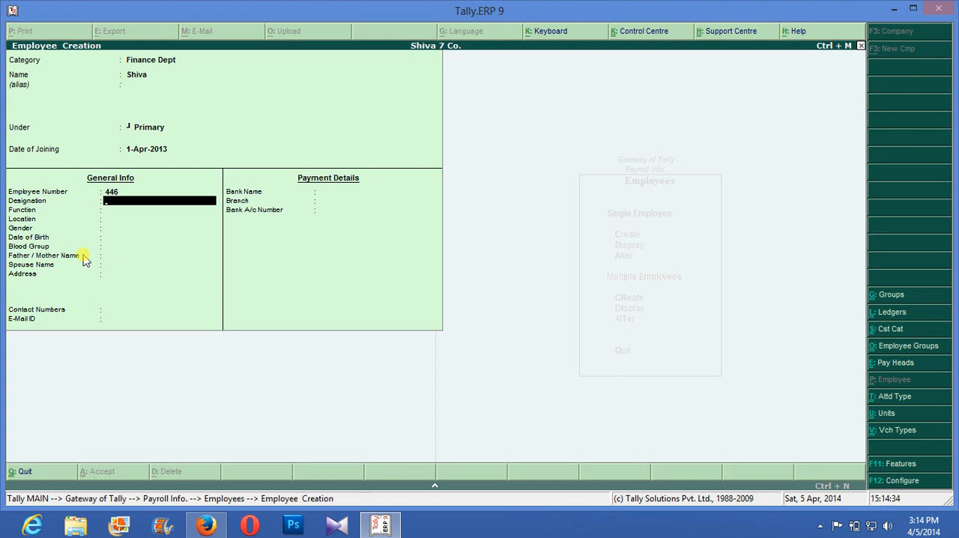
key("Return")
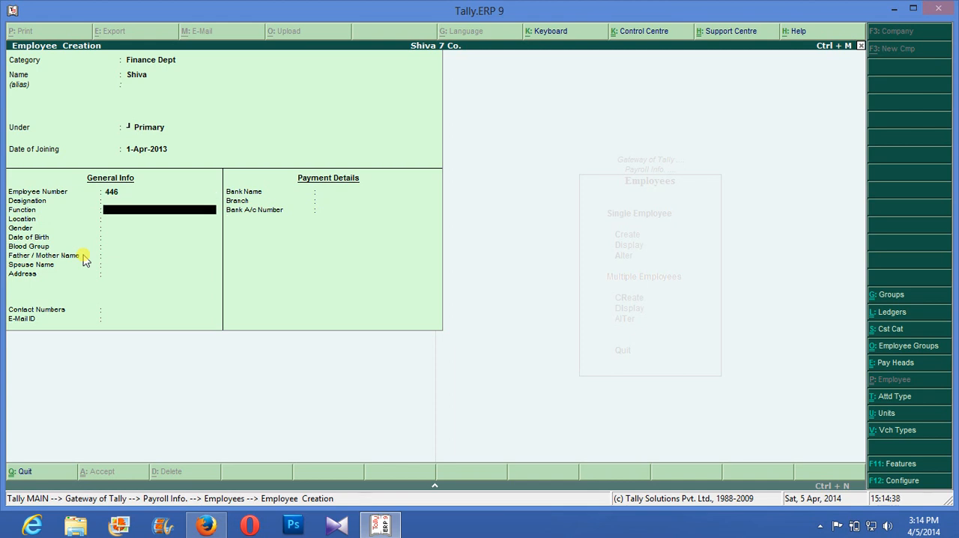
key("Return")
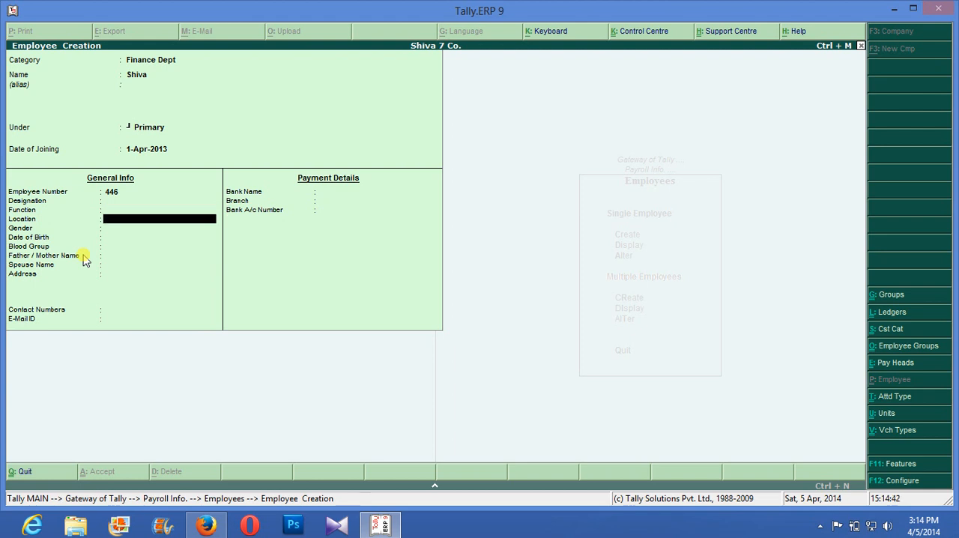
key("Return")
key("Down")
key("Down")
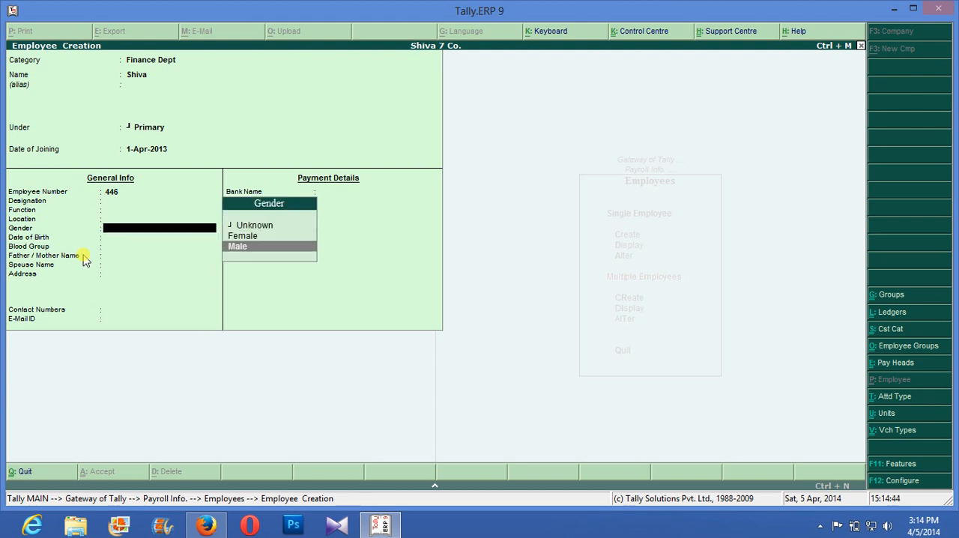
key("Return")
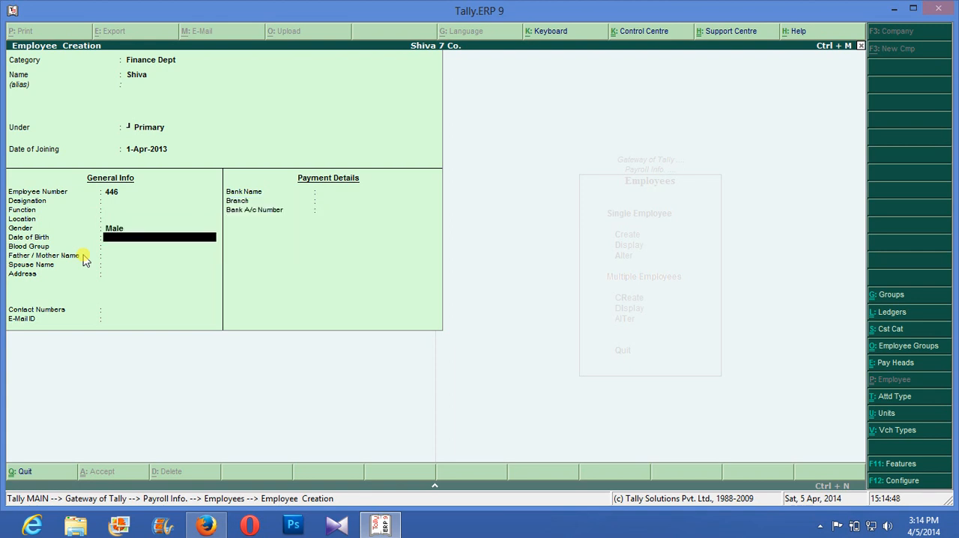
- Leave the date of birth blank and set the employee's blood group to O Positive
key("Return")
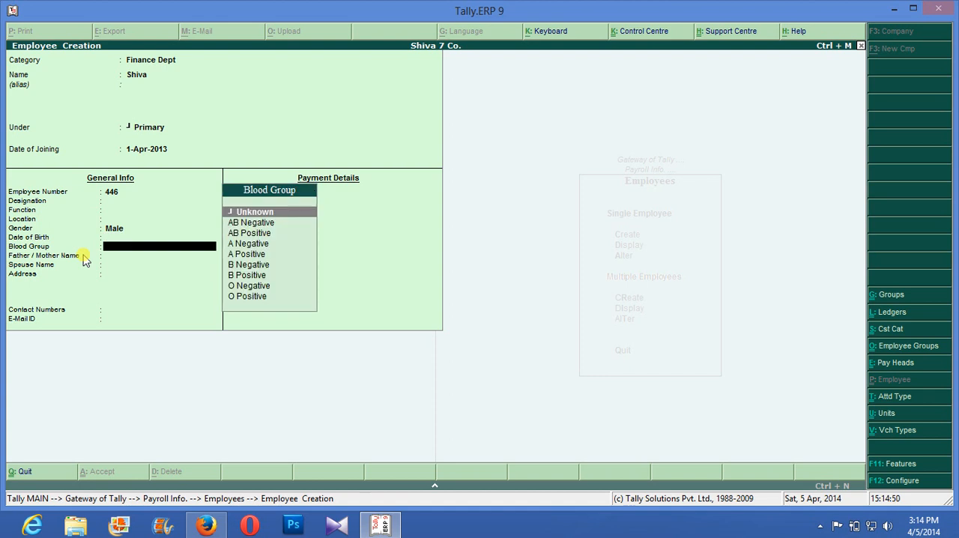
key("Down")
key("Down")
key("Down")
key("Down")
key("Down")
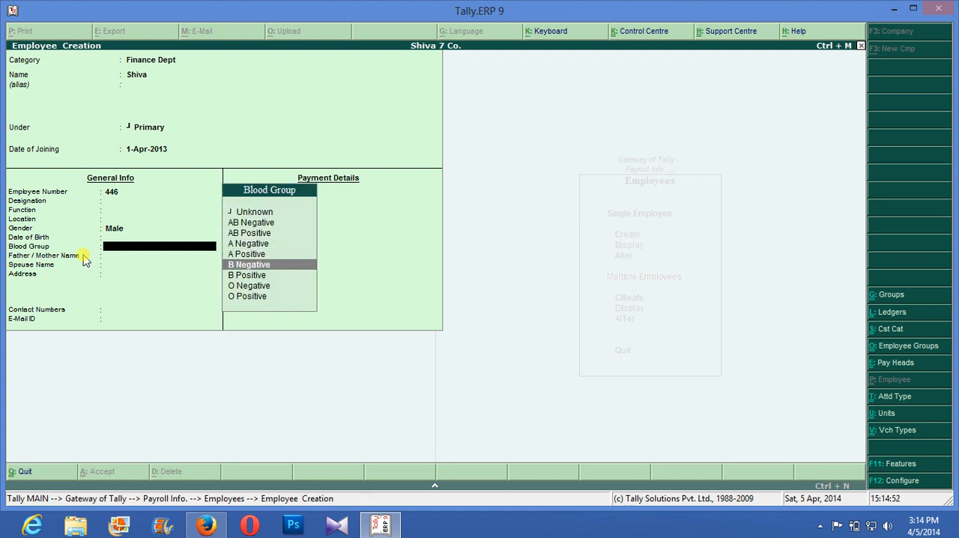
key("Down")
key("Down")
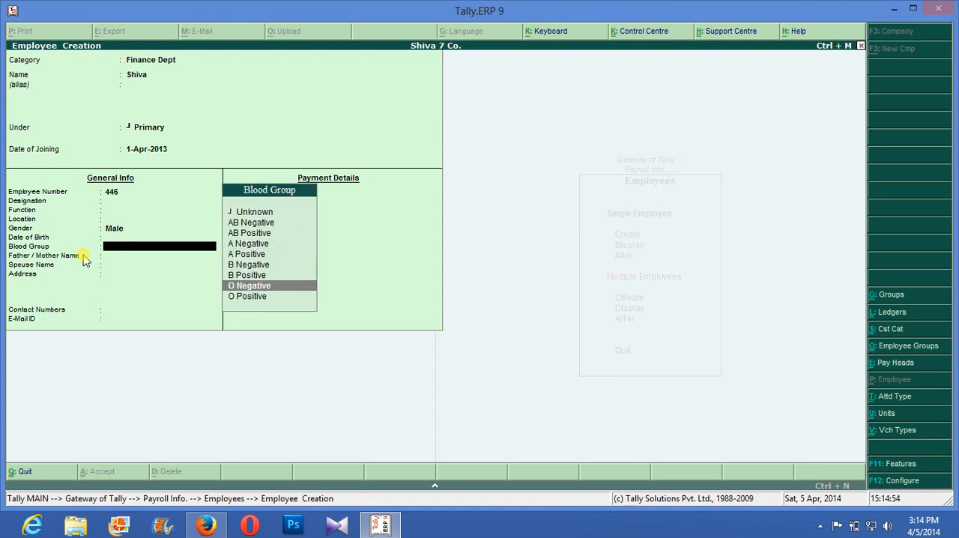
key("Down")
key("Return")
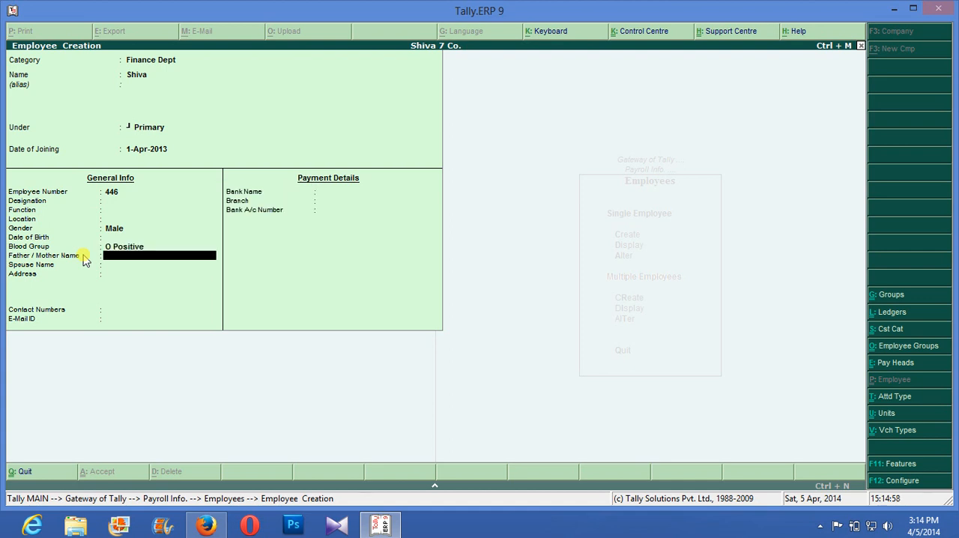
- Leave the father/mother name blank and fill in the spouse name as Wife
key("Return")
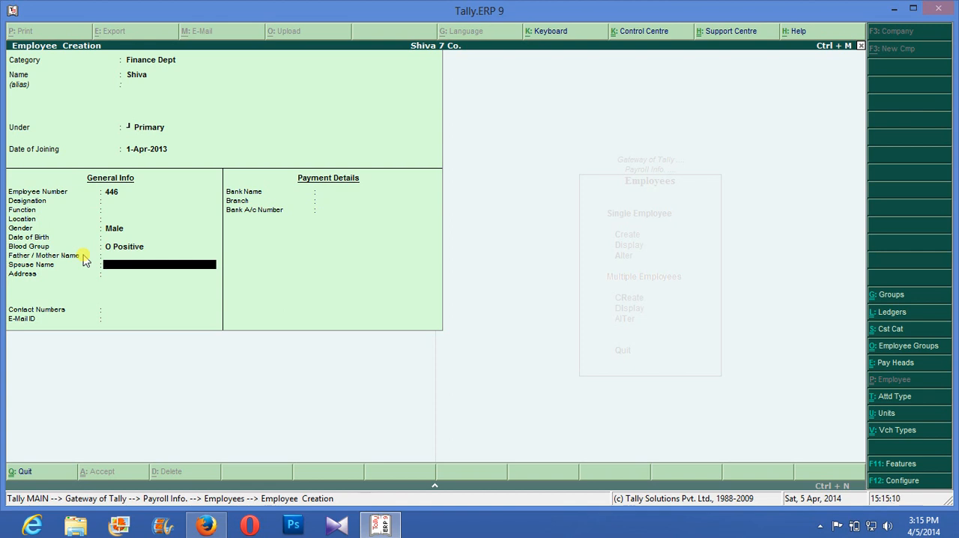
key("Return")
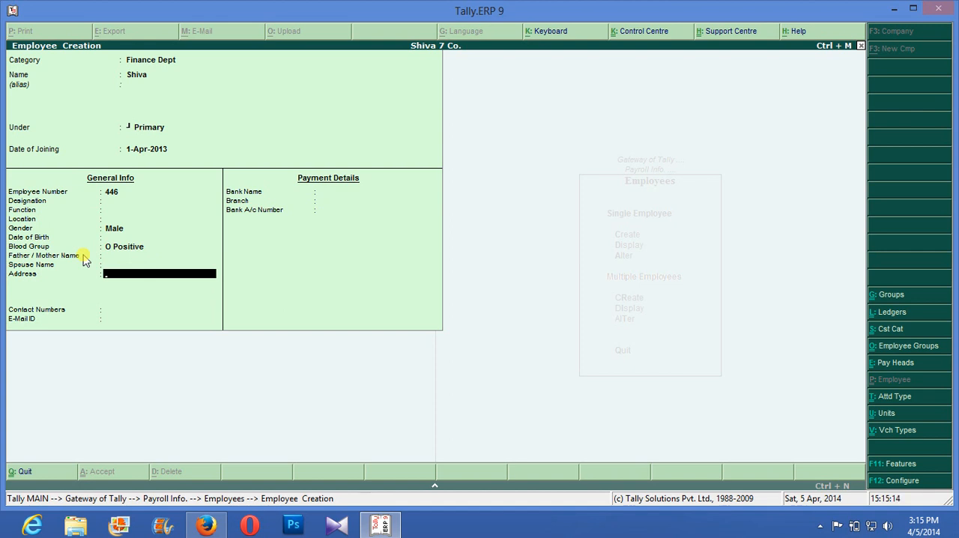
key("BackSpace")
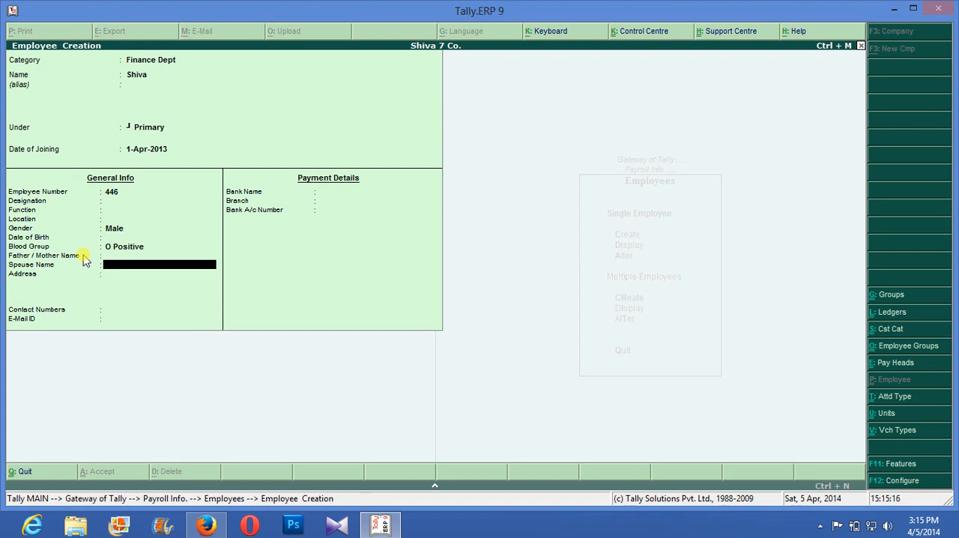
type("Wife")
key("Return")
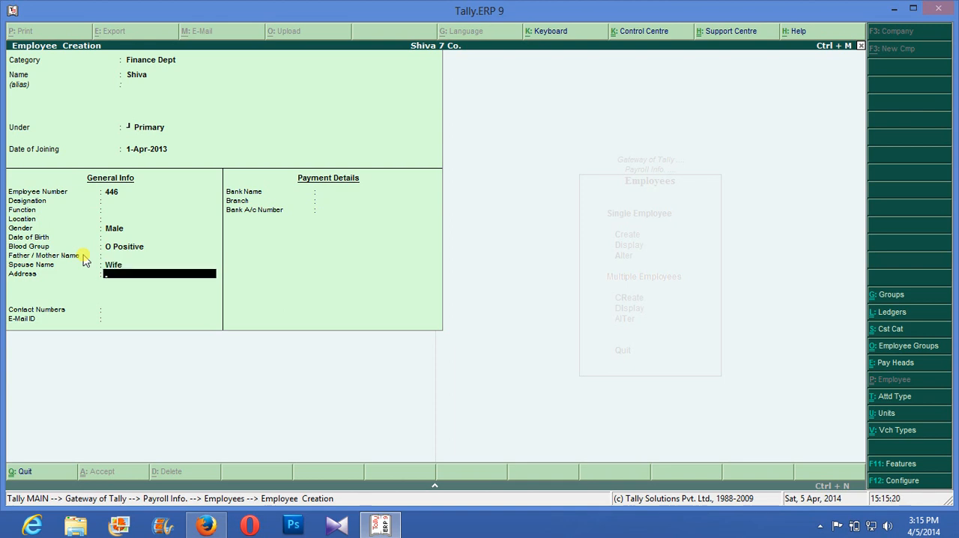
- Save the employee with the address, contact, e-mail and bank details left blank, and return to Payroll Info
key("Return")
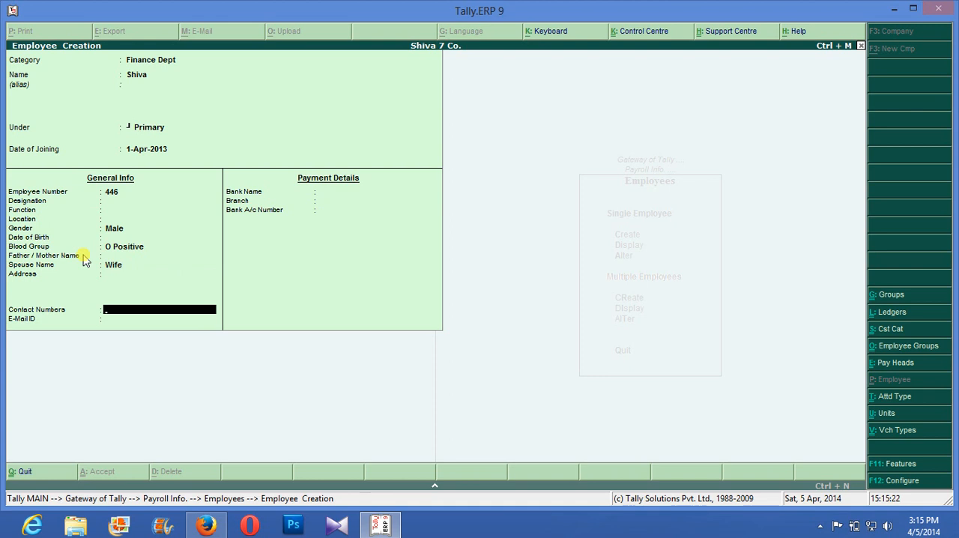
key("Return")
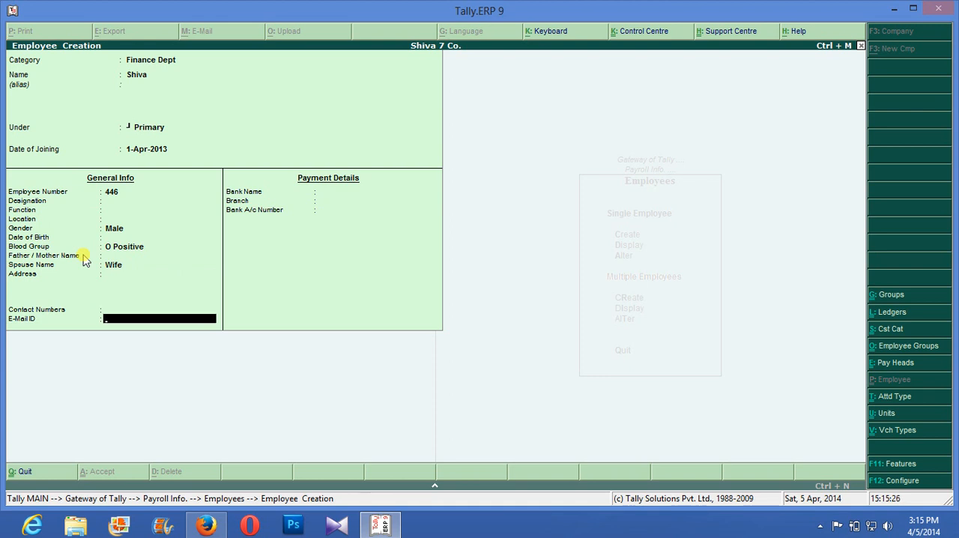
key("Return")
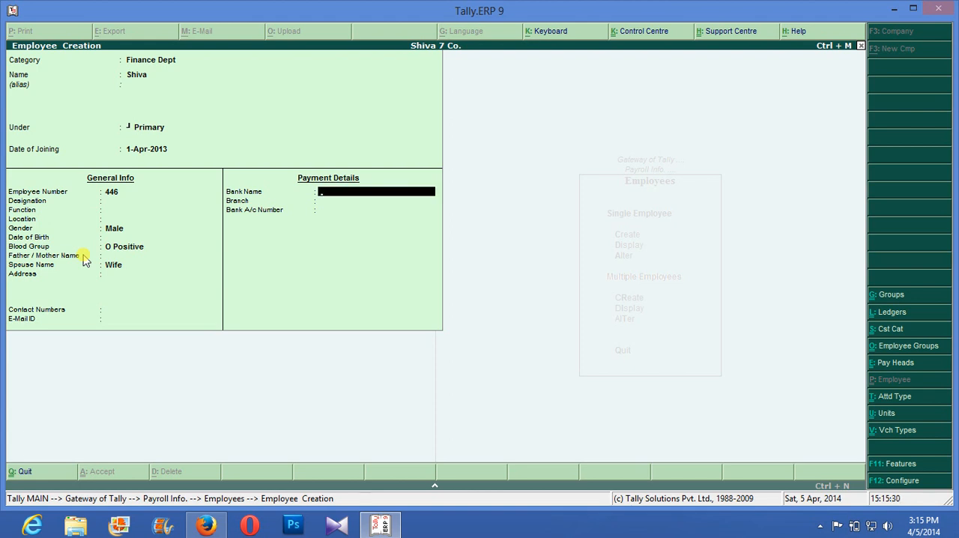
key("Return")
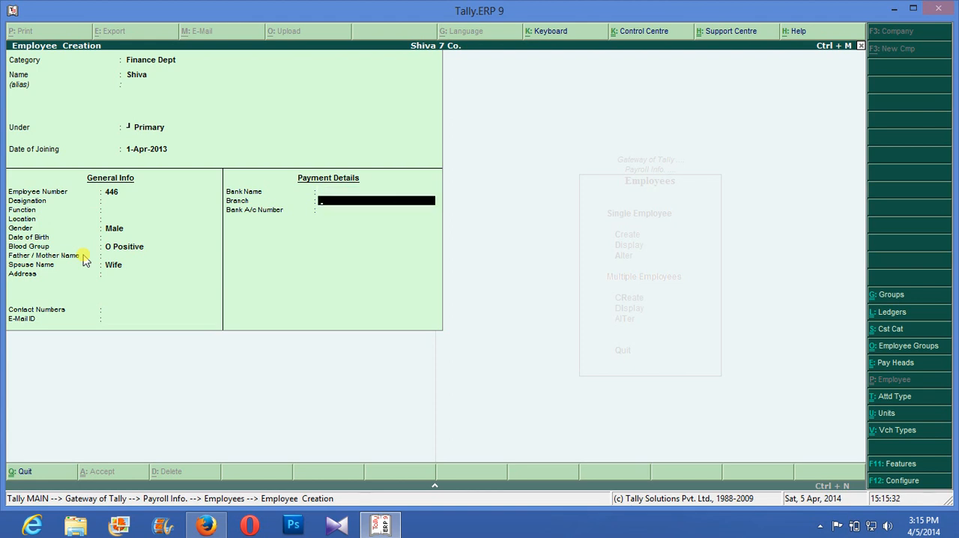
key("Return")
key("Return")
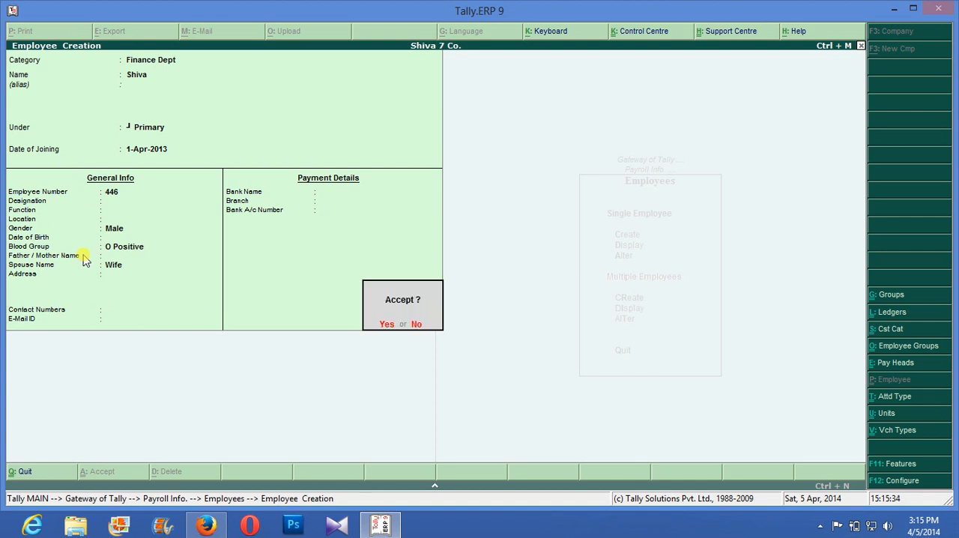
key("Return")
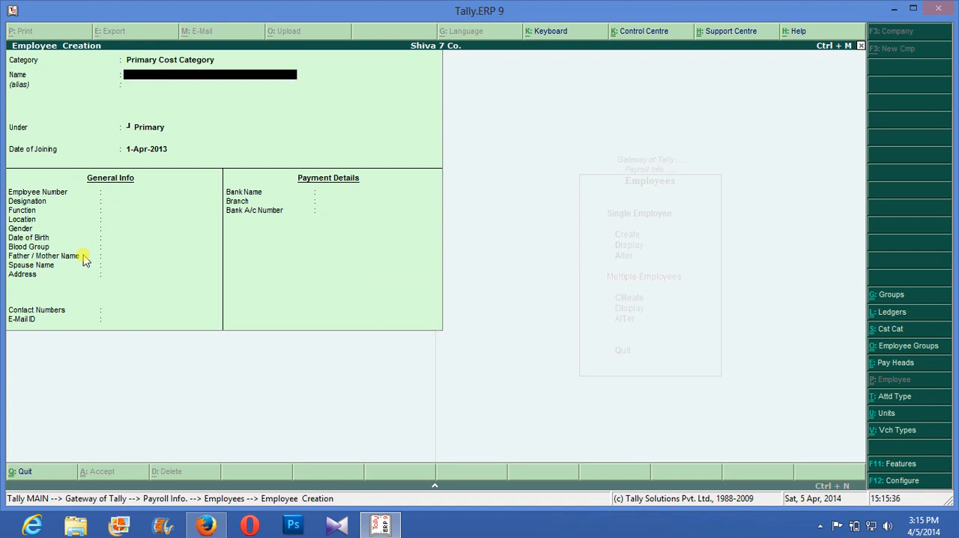
key("BackSpace")
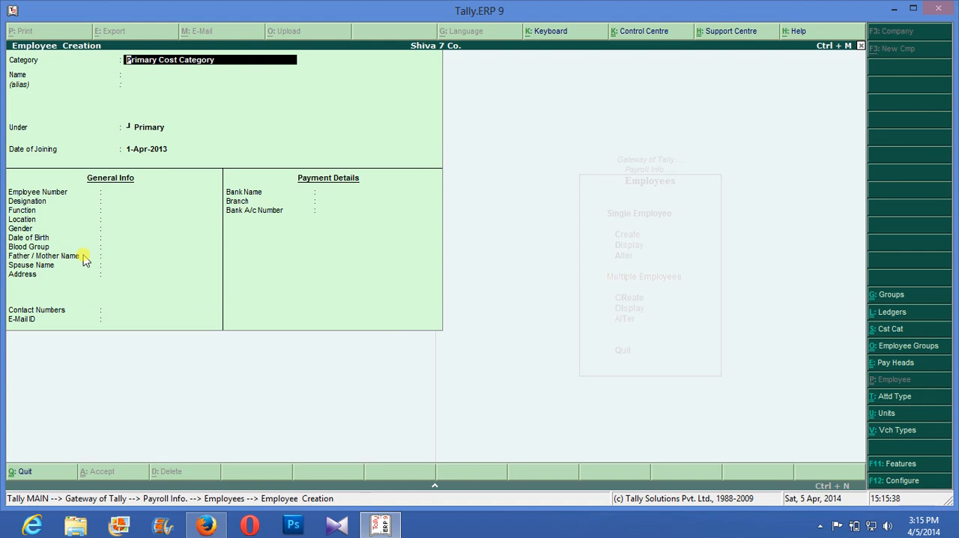
key("Escape")
key("Return")
key("Escape")
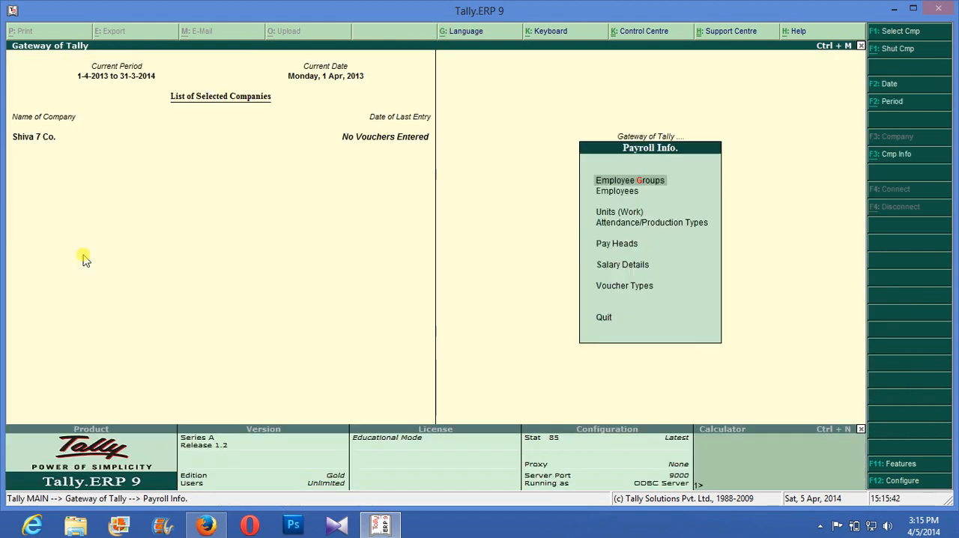
- Create a simple payroll work unit with symbol day, formal name Days and 0 decimal places
key("Down")
key("Down")
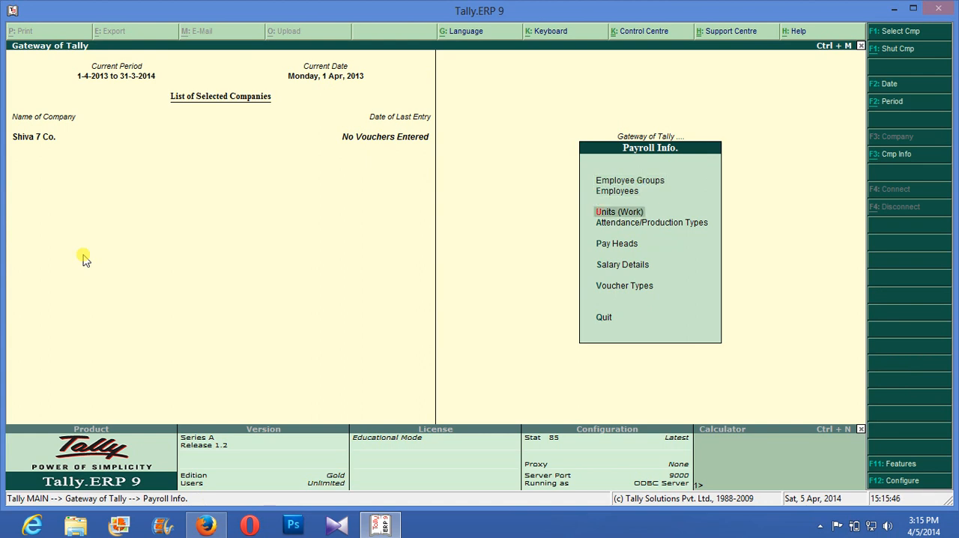
key("Return")
key("Escape")
key("Return")
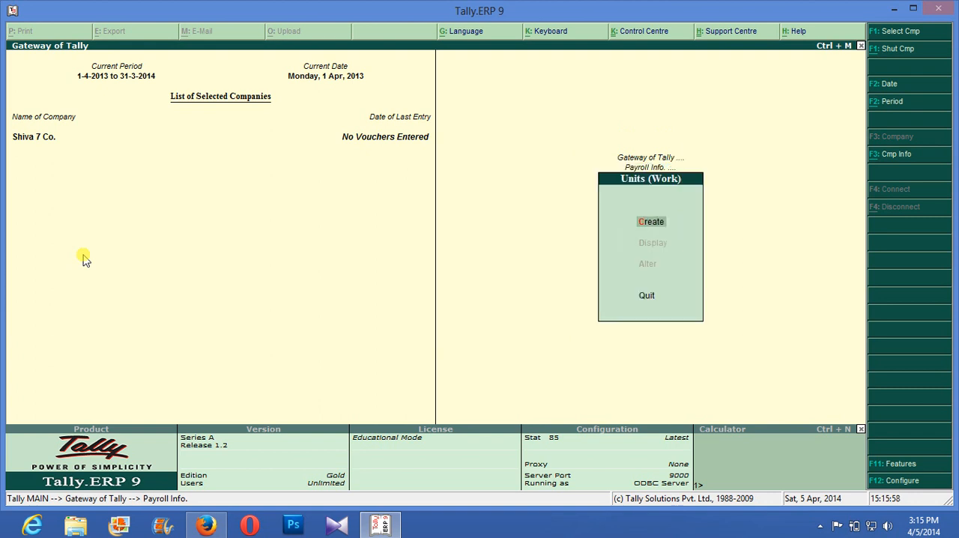
key("Return")
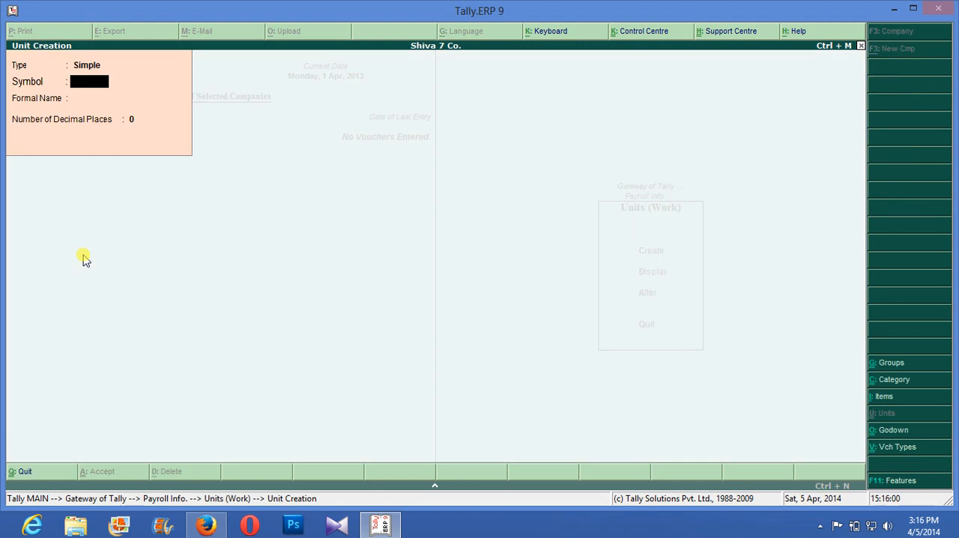
type("day")
key("Return")
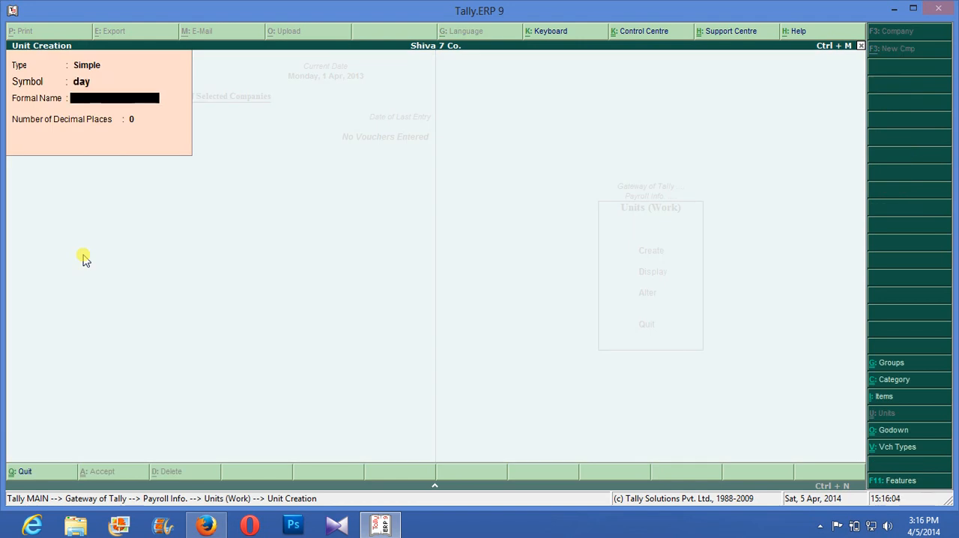
type("Days")
key("Return")
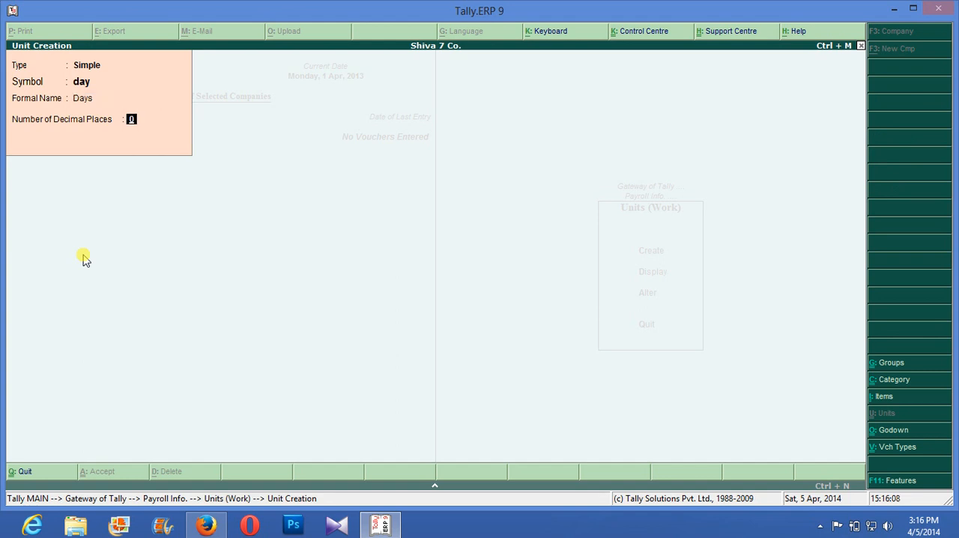
key("Return")
key("Return")
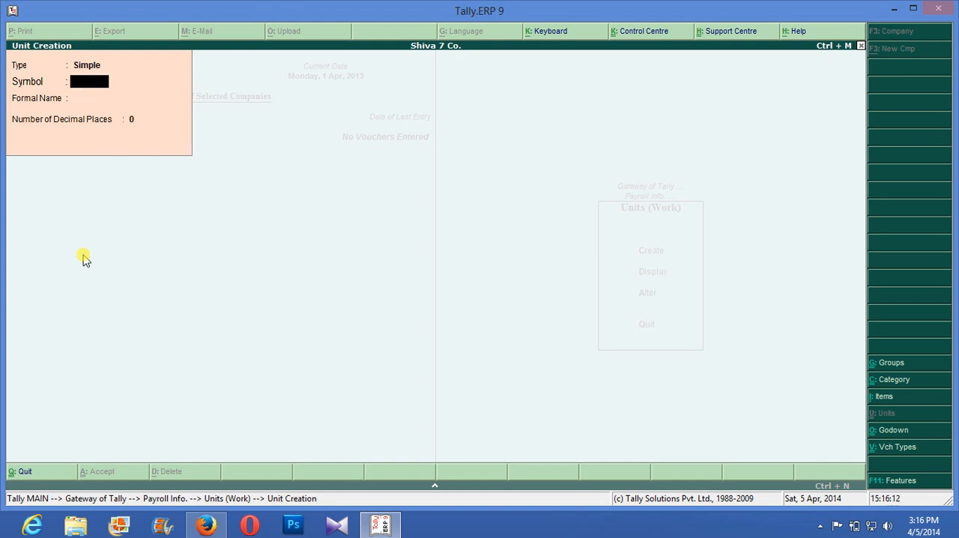
- Create a simple work unit with symbol month, formal name Months and 0 decimal places
type("month")
key("Return")
type("Moth")
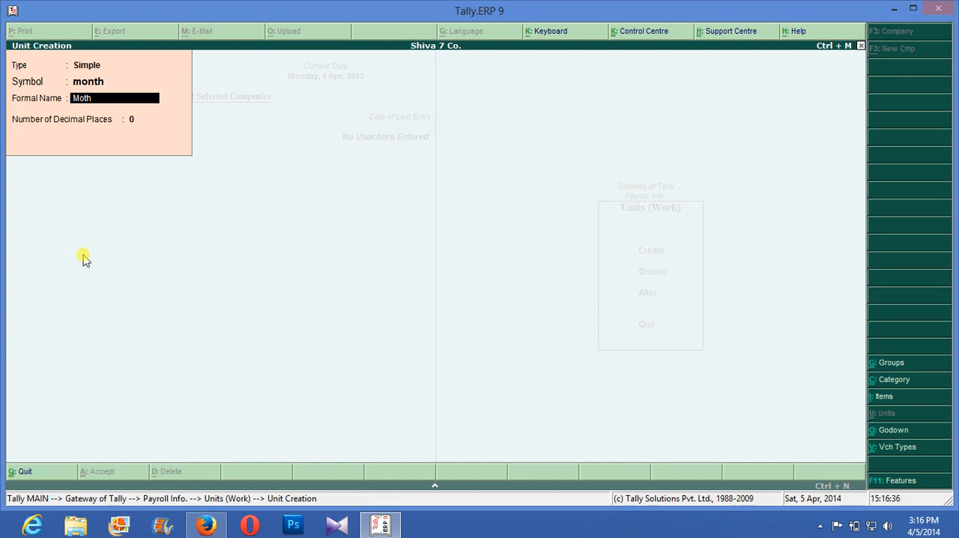
key("BackSpace")
key("BackSpace")
type("nths")
key("Return")
key("Return")
key("Return")
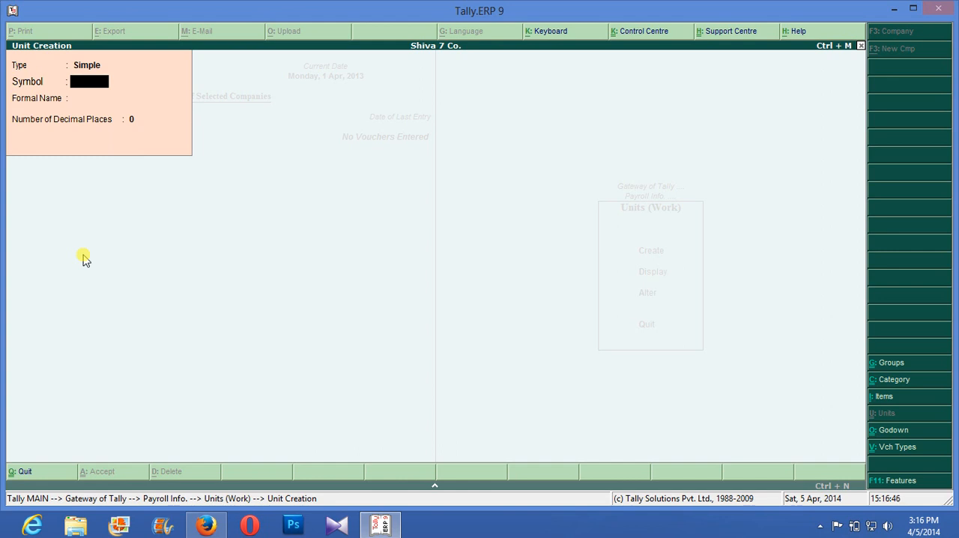
- Create a simple work unit with symbol hrs, formal name Hours and 0 decimal places
type("hrs")
key("Return")
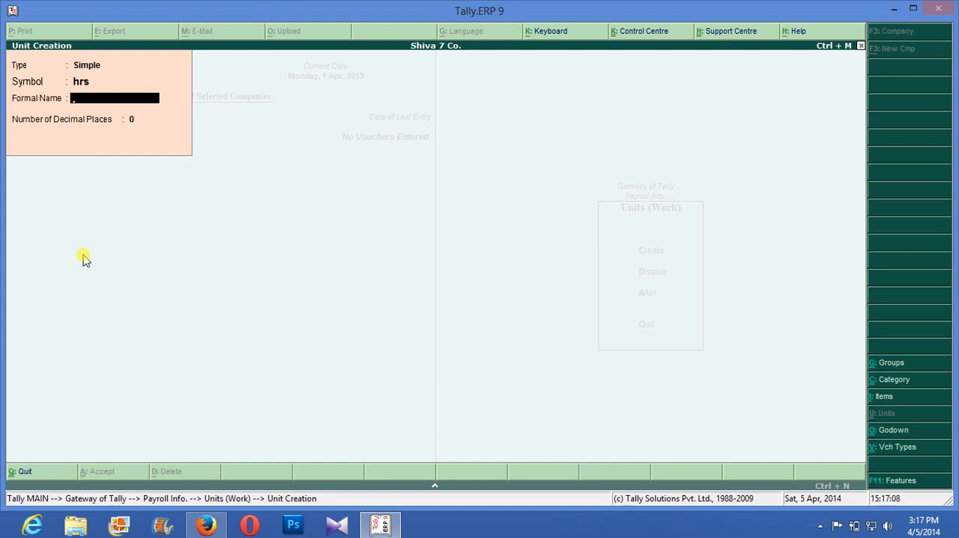
type("Hours")
key("Return")
key("Return")
key("Return")
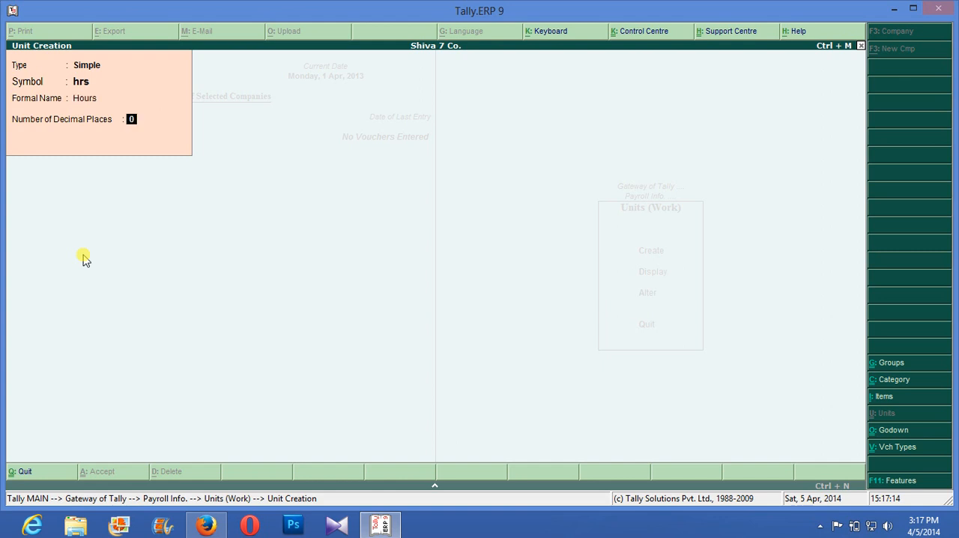
- Display the list of work units and return to Payroll Info
key("Escape")
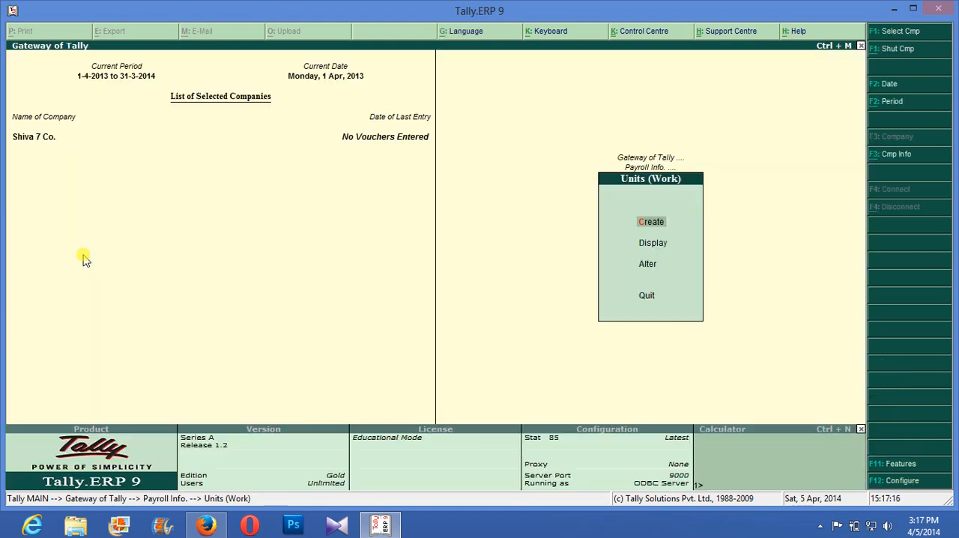
key("Down")
key("Return")
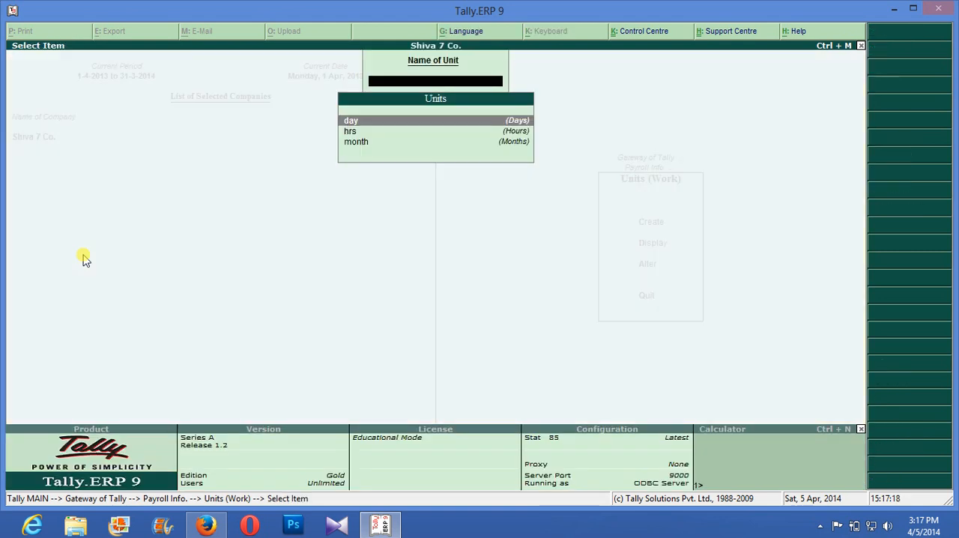
key("Escape")
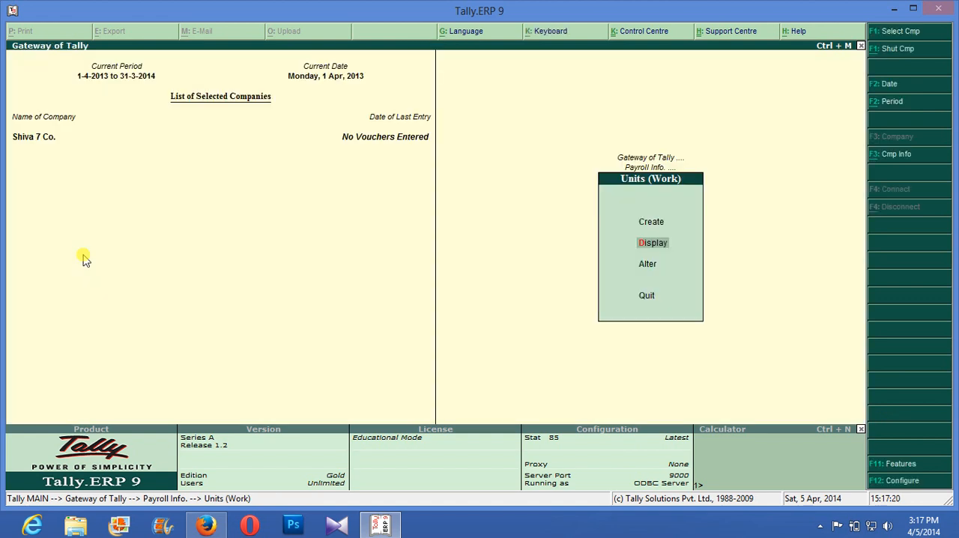
key("Down")
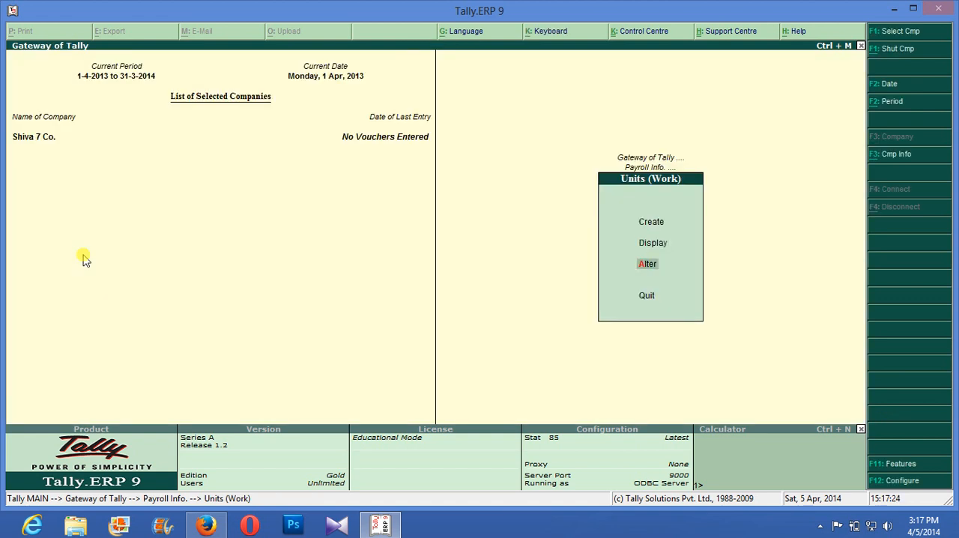
key("Escape")
key("Escape")
key("Down")
key("Return")
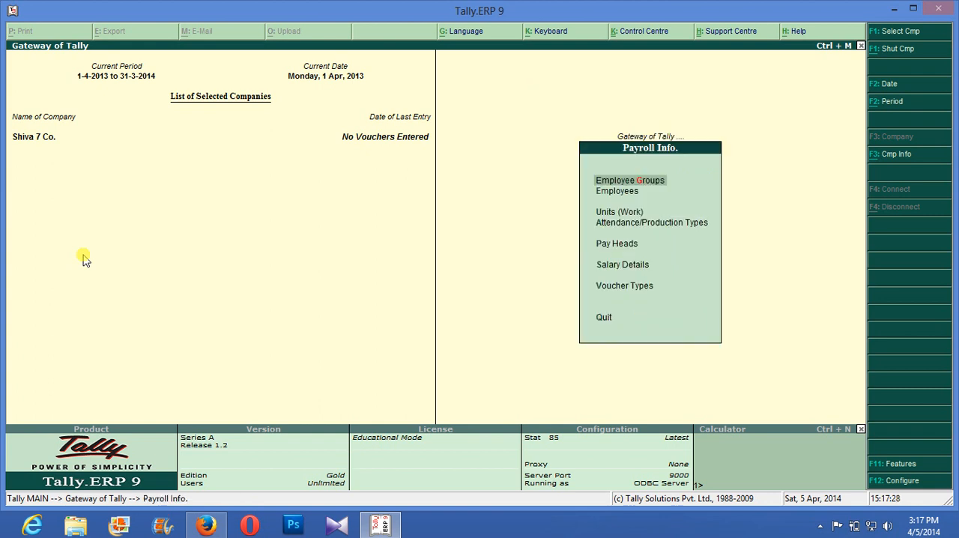
- Start a new pay head named Salary with no alias and the type Earnings for Employees
key("Down")
key("Down")
key("Down")
key("Down")
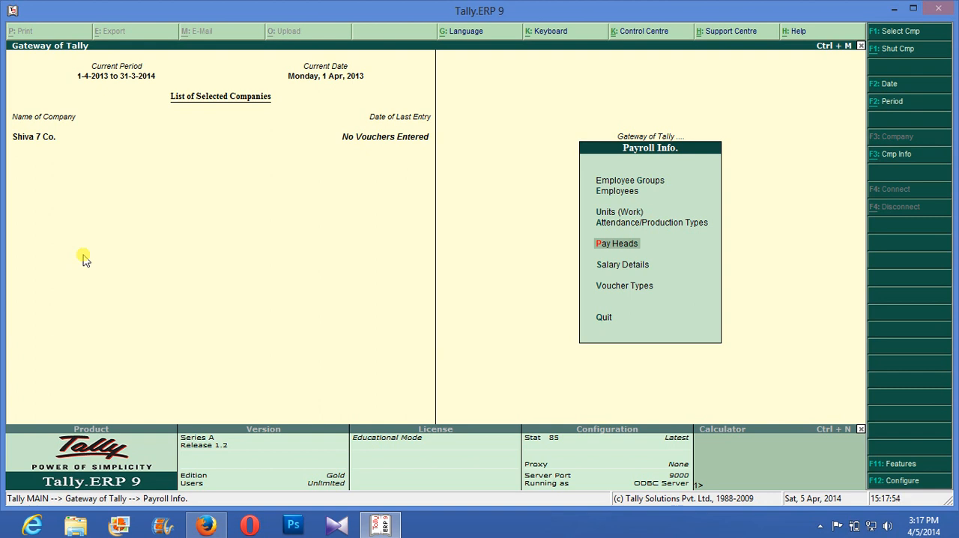
key("Return")
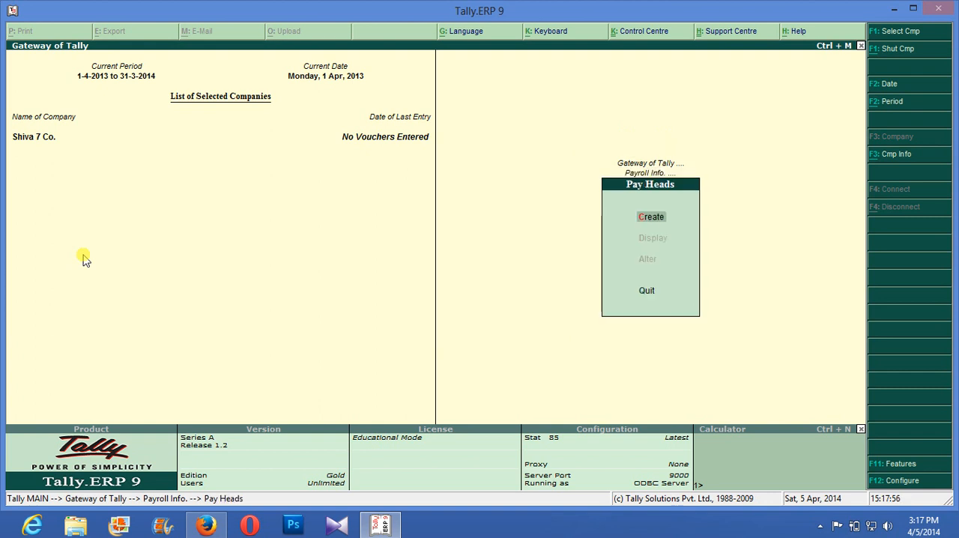
key("Return")
type("Salary")
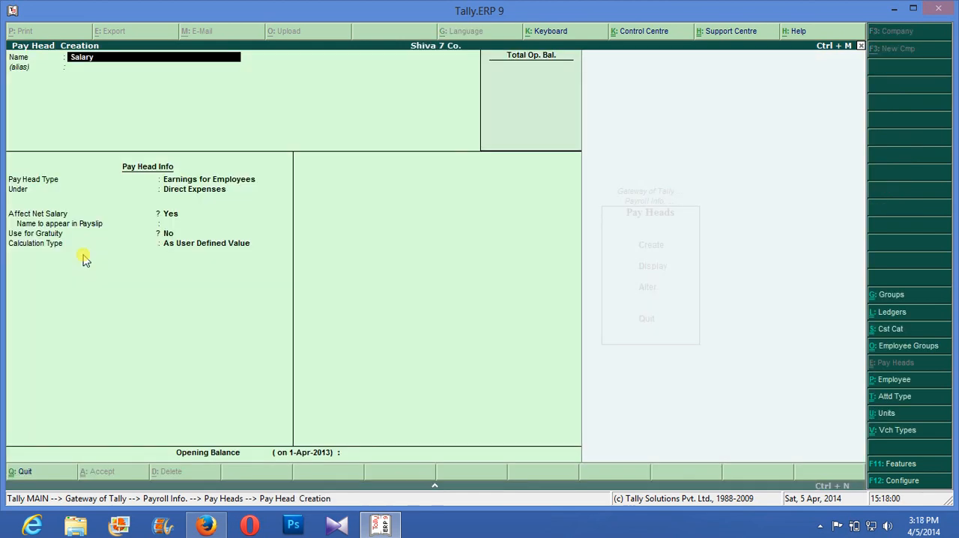
key("Return")
key("Return")
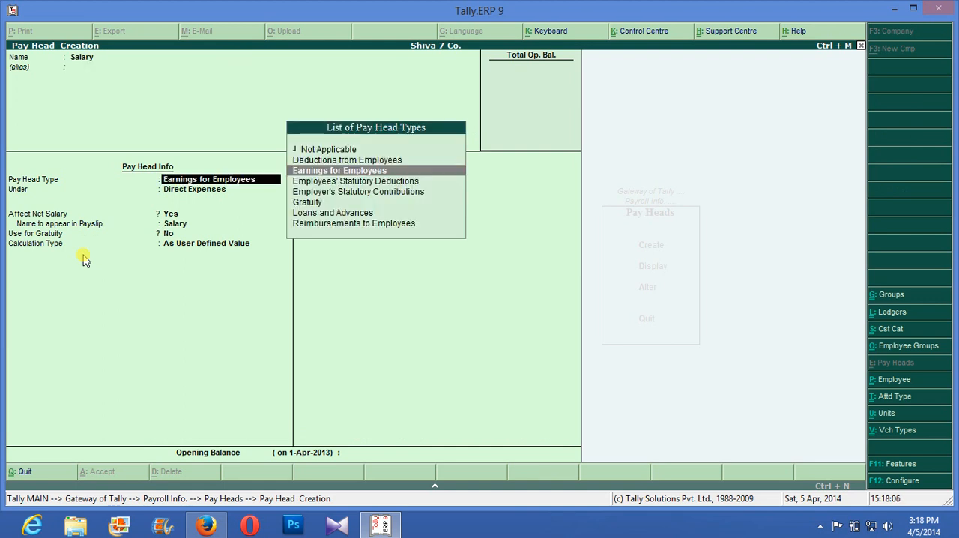
key("Return")
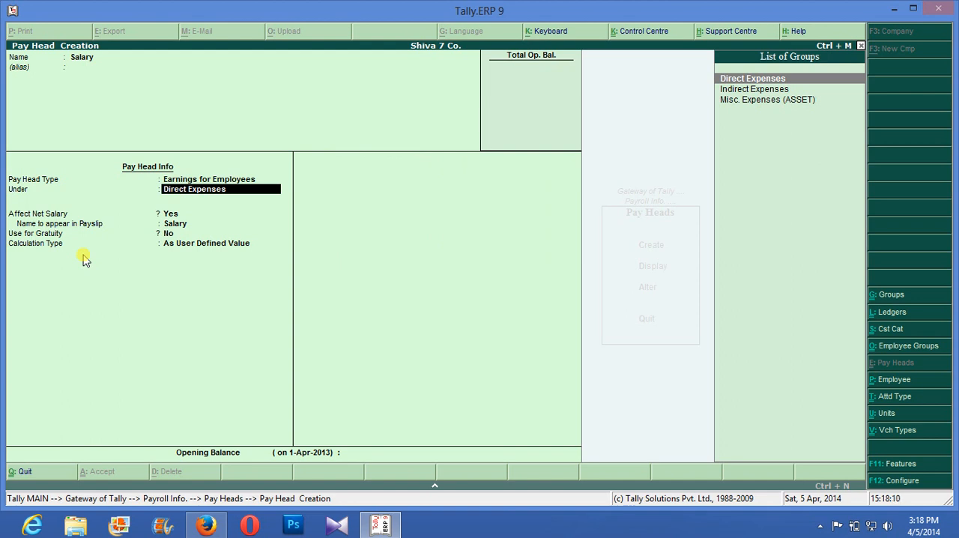
- Place the Salary pay head under Indirect Expenses, affecting net salary with payslip name Salary, and set Use for Gratuity to Yes
key("Down")
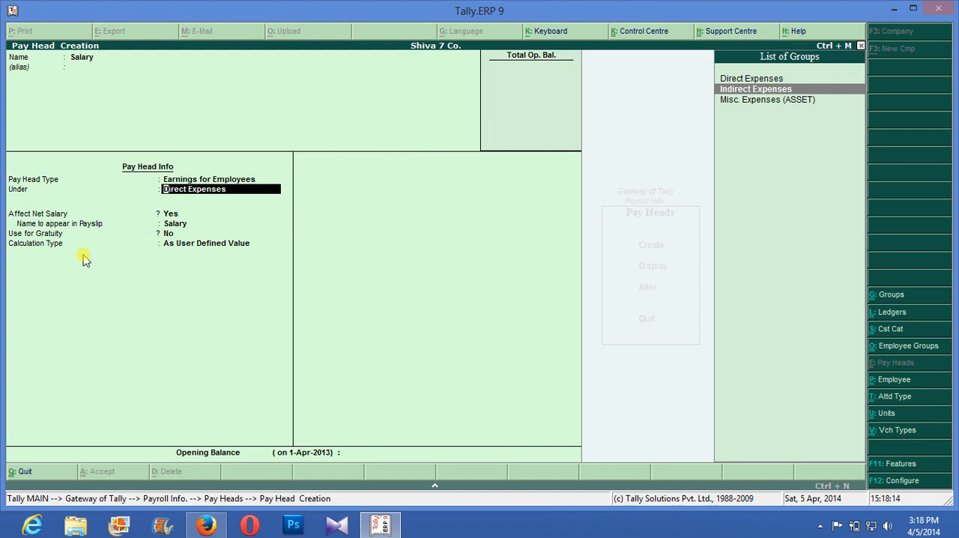
key("Return")
key("BackSpace")
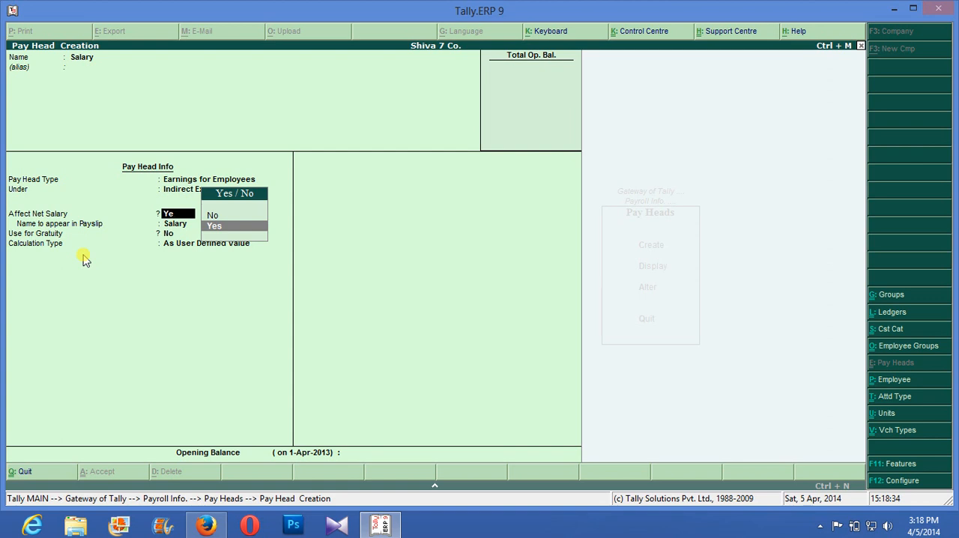
key("Return")
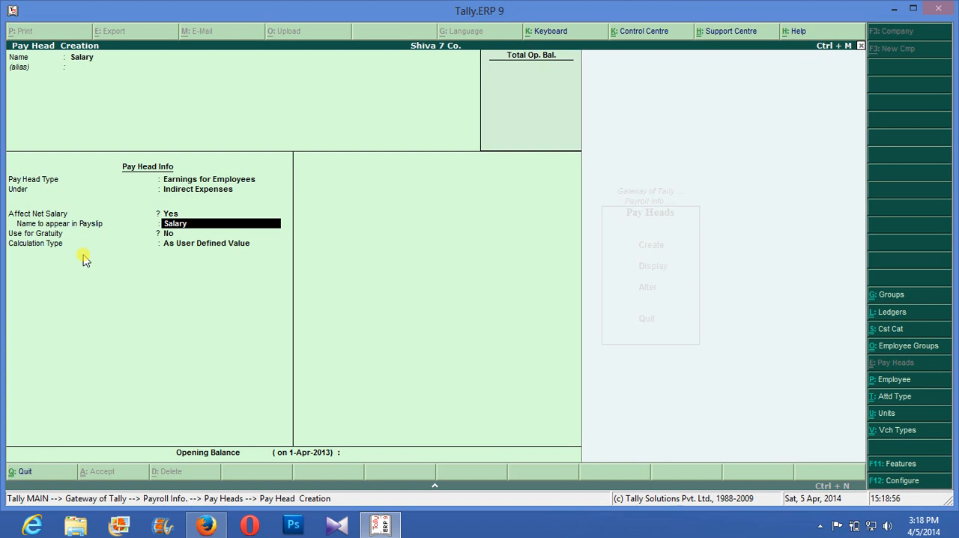
key("BackSpace")
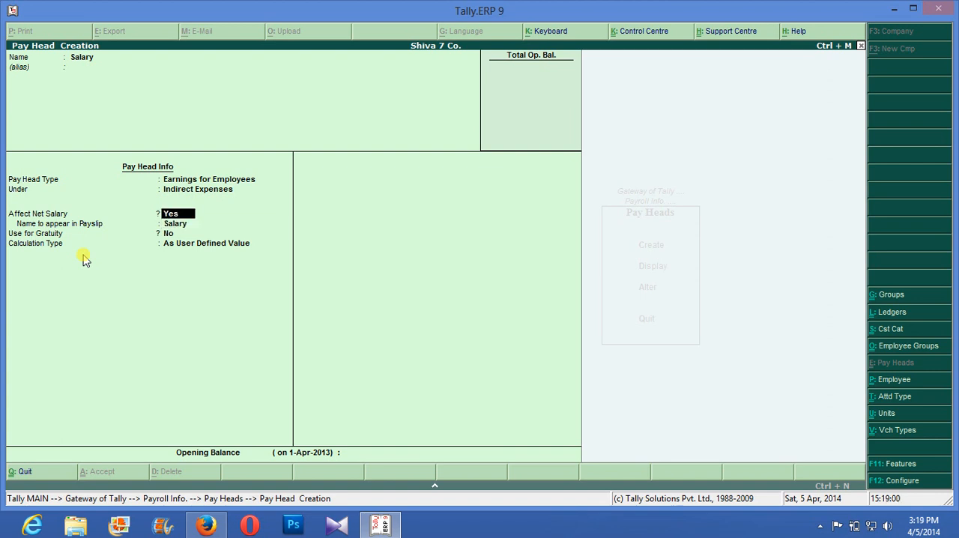
key("Return")
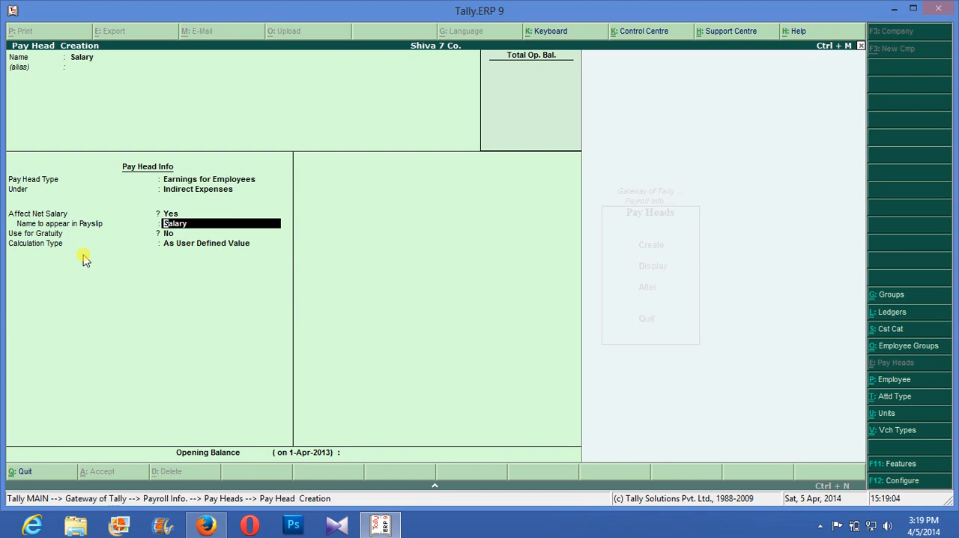
key("Return")
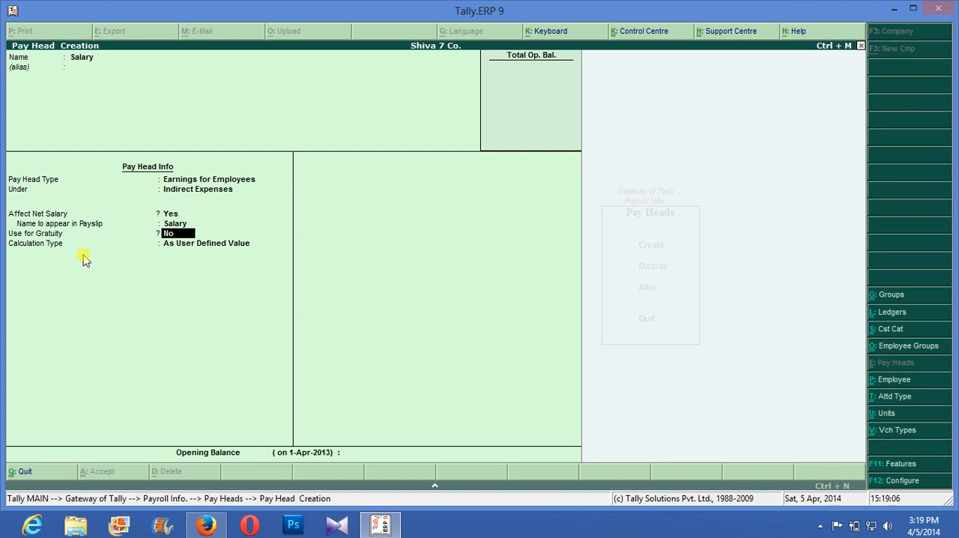
type("y")
key("Return")
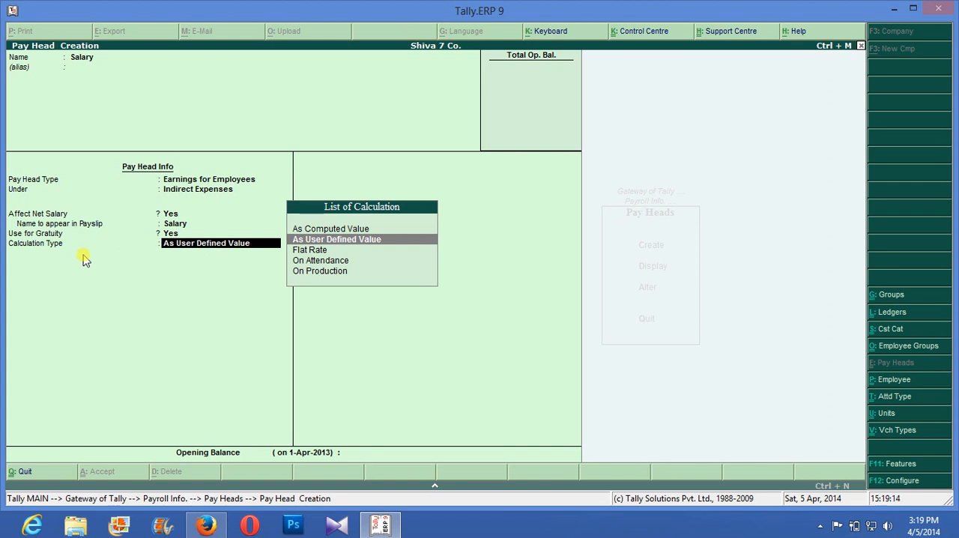
- Look through the calculation types and try As Computed Value for the Salary pay head
key("Down")
key("Down")
key("Down")
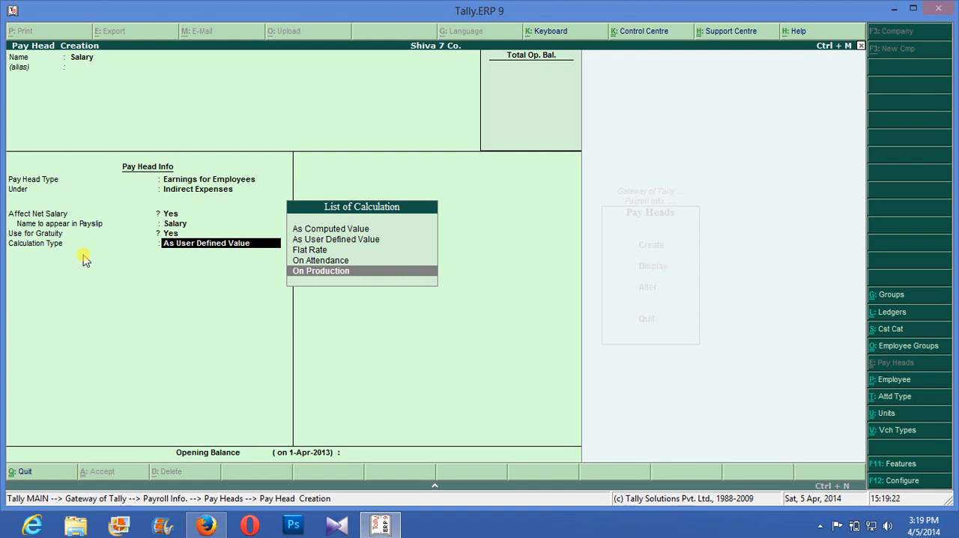
key("Up")
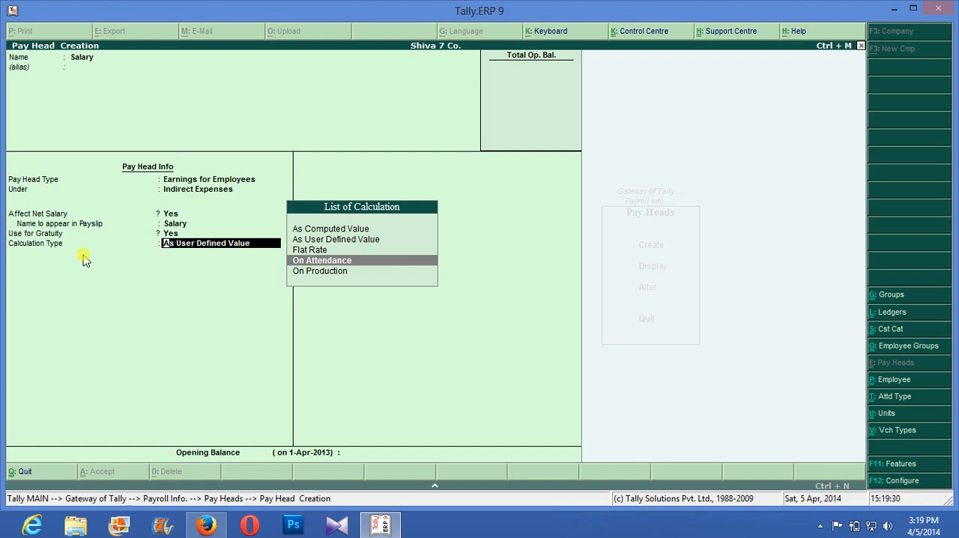
key("Up")
key("Up")
key("Up")
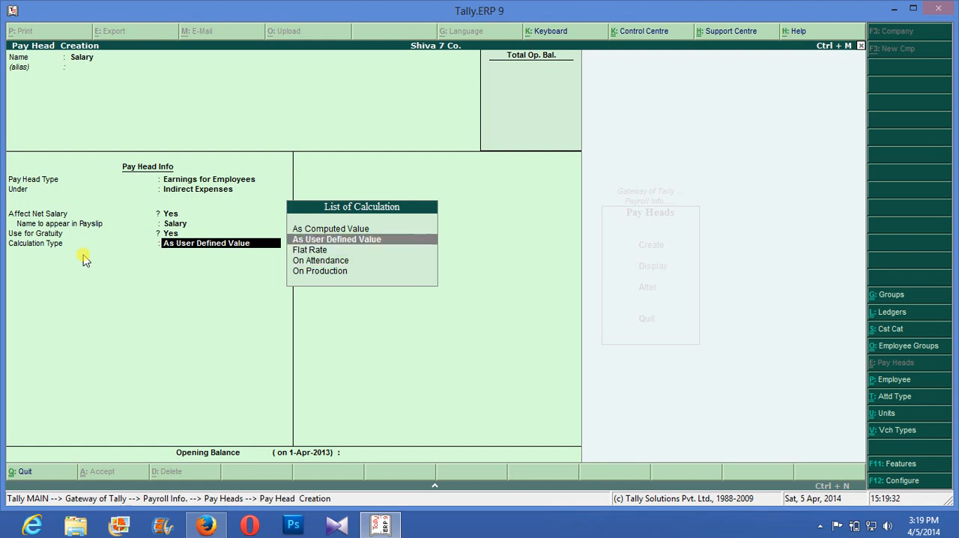
key("Return")
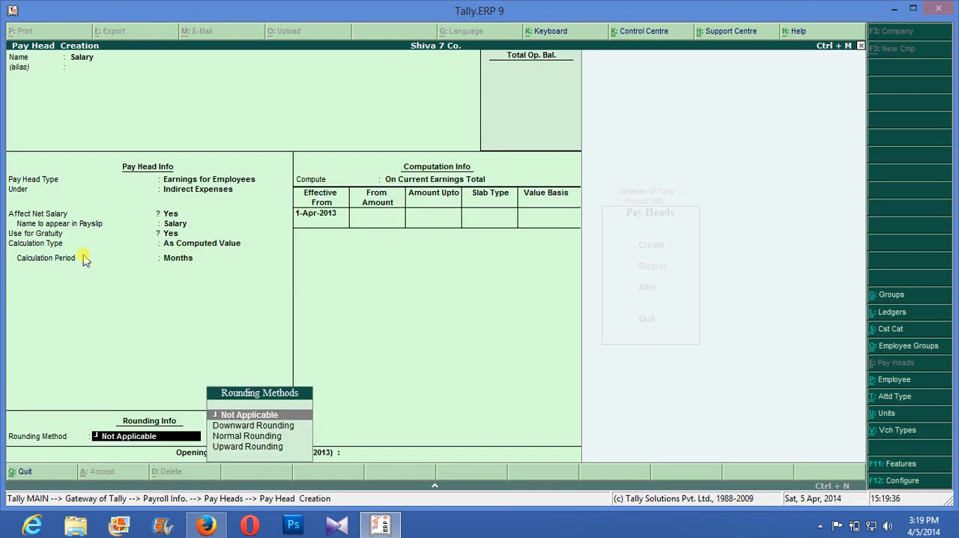
- Set the Salary pay head's calculation type to On Attendance
key("BackSpace")
key("Down")
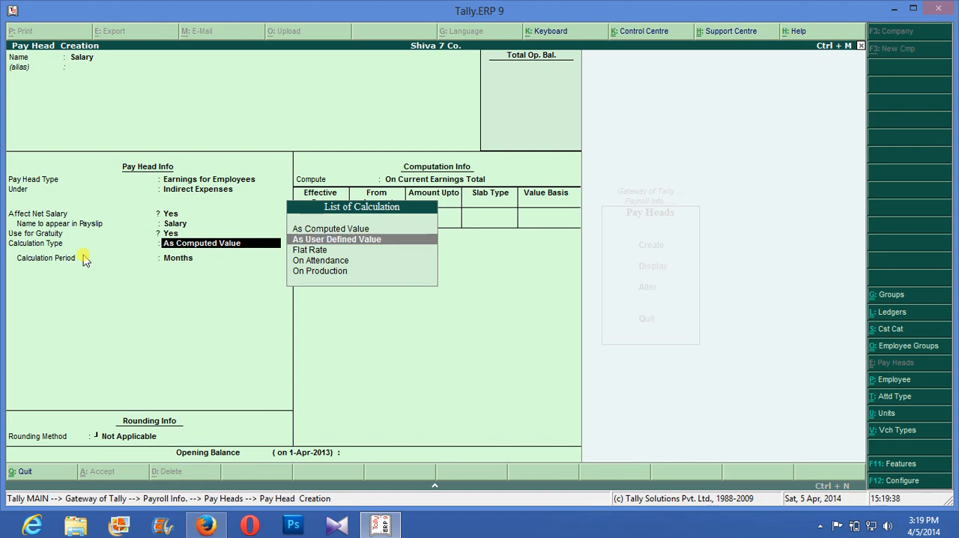
key("Down")
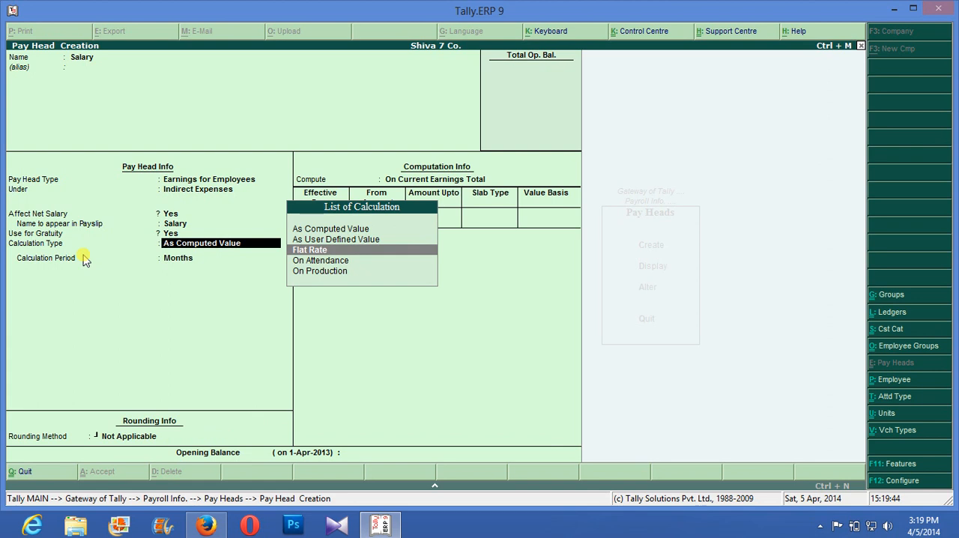
key("Down")
key("Return")
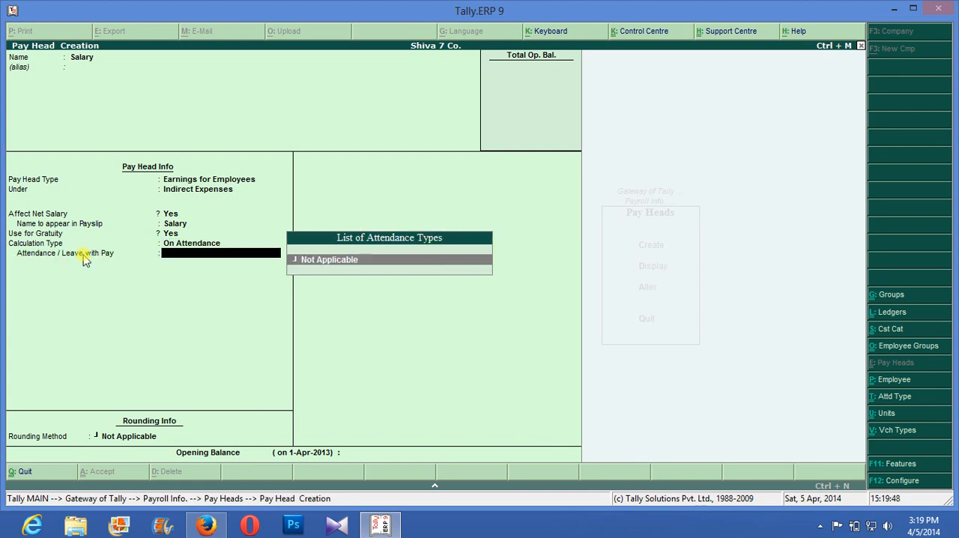
key("BackSpace")
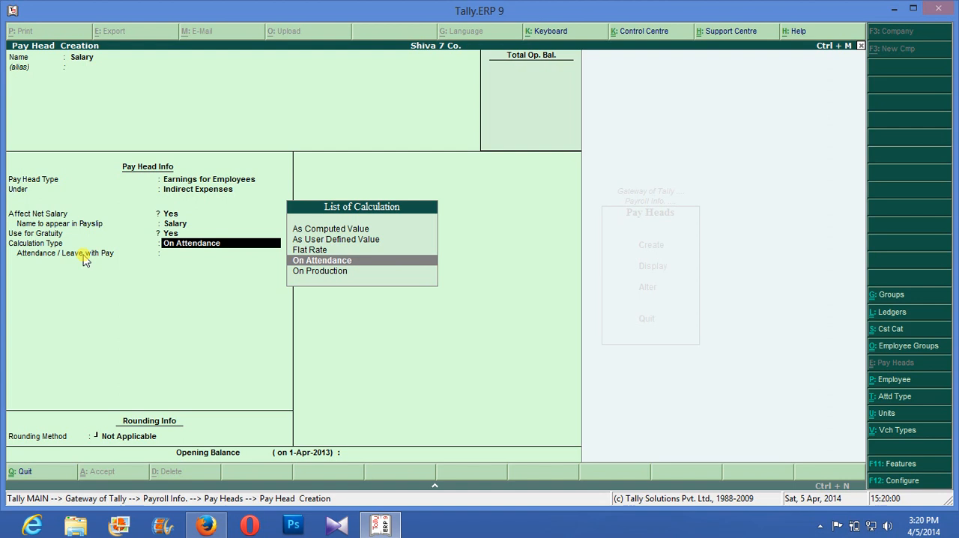
key("Return")
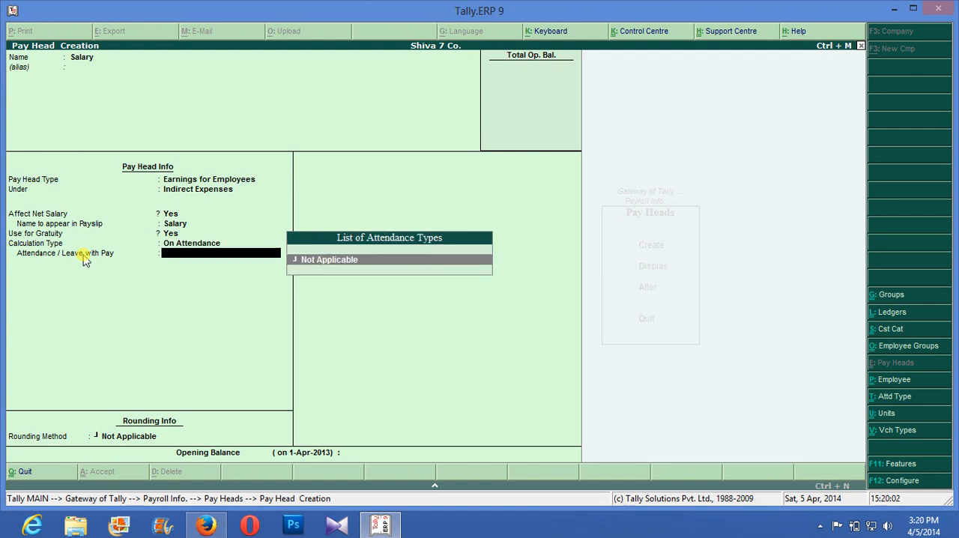
key("Return")
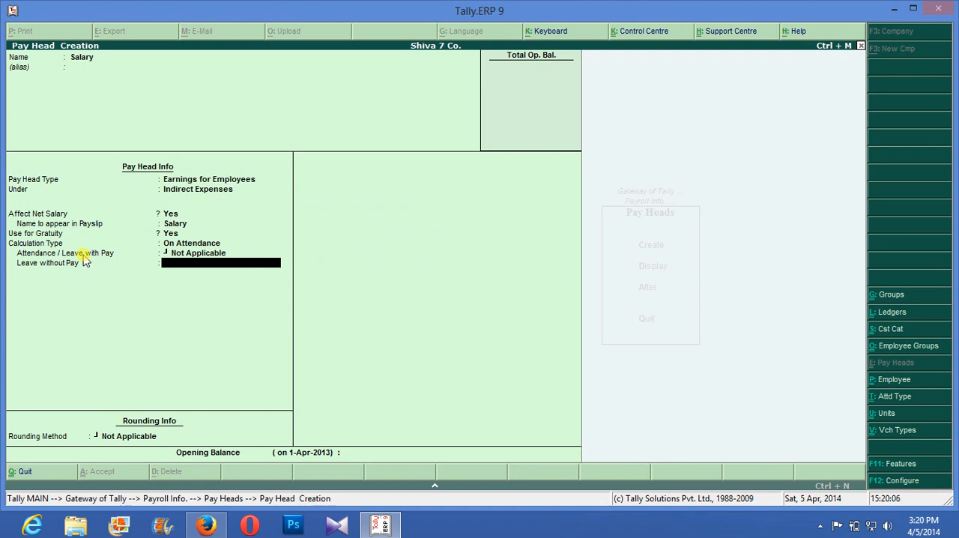
key("Up")
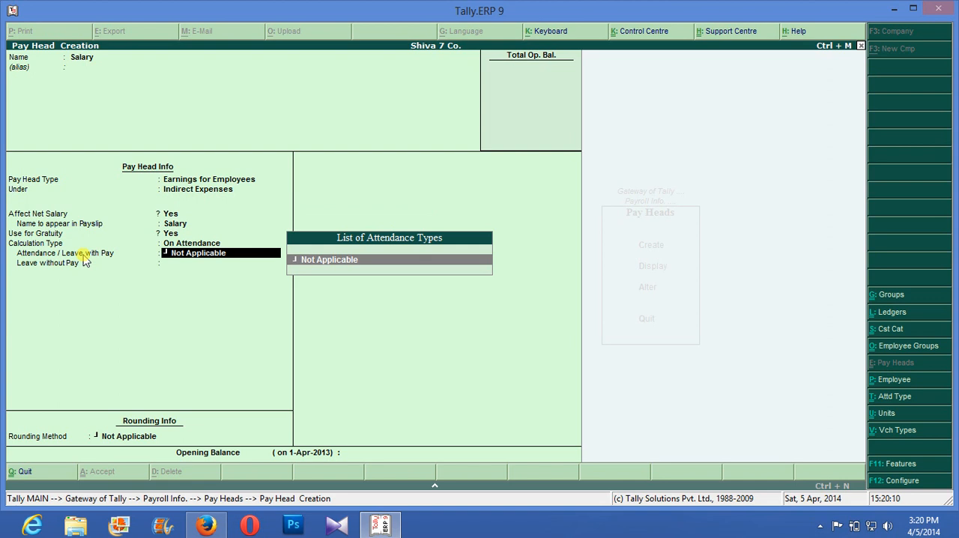
key("Return")
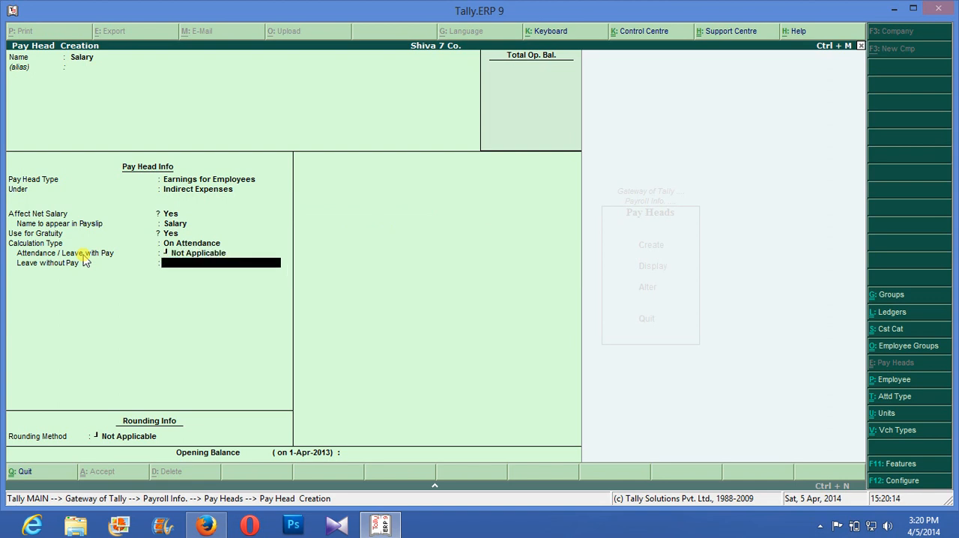
key("BackSpace")
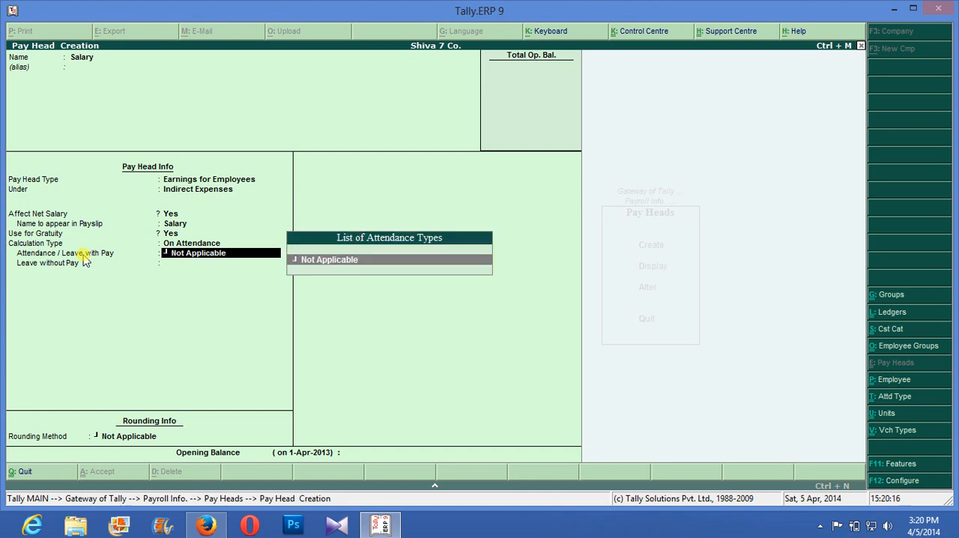
key("Escape")
- Start a new attendance/production type named Present, under Primary, with the type Attendance / Leave with Pay
key("Escape")
key("Return")
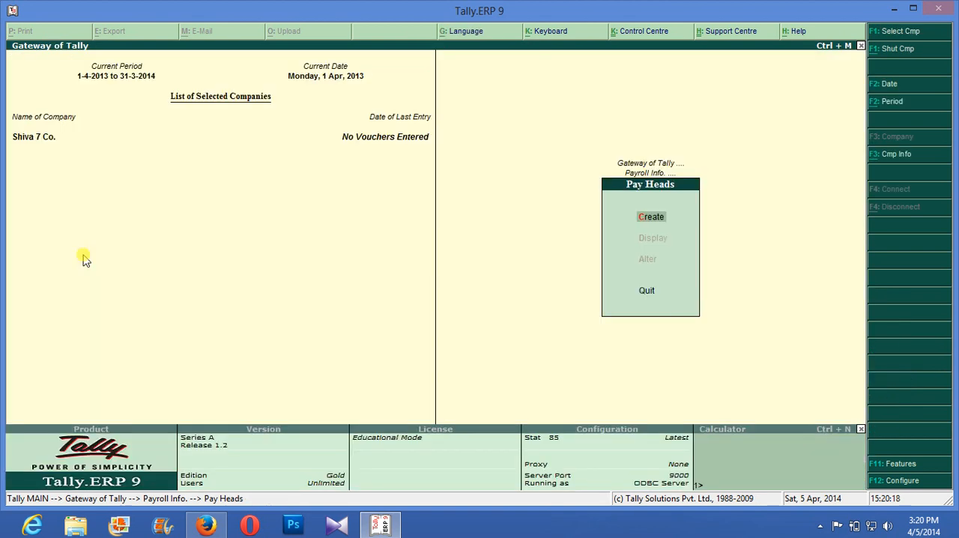
key("Escape")
key("Up")
key("Up")
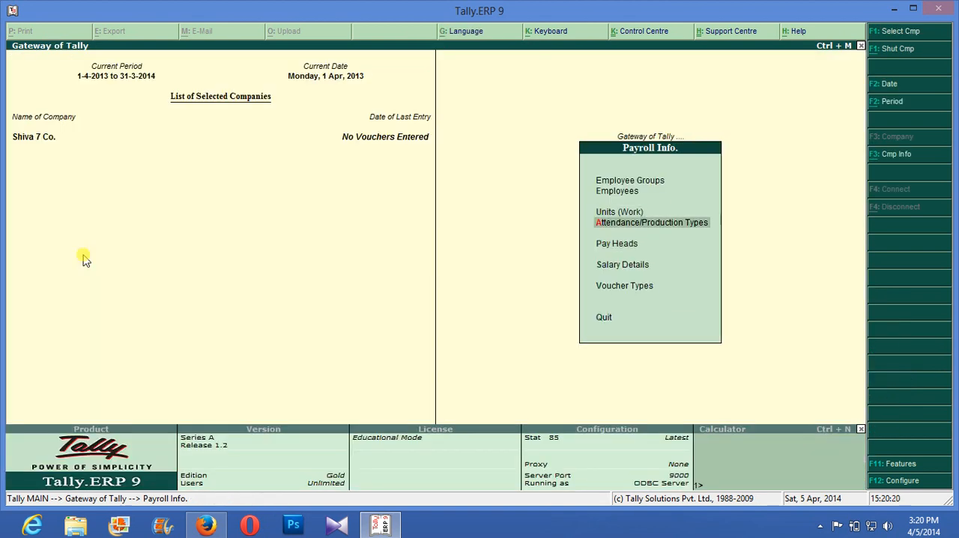
key("Down")
key("Return")
key("Return")
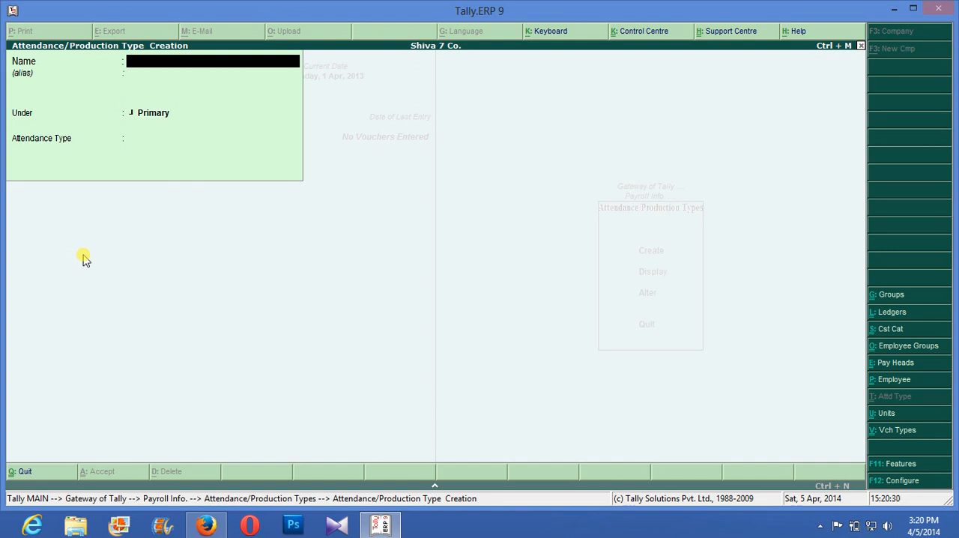
type("Present")
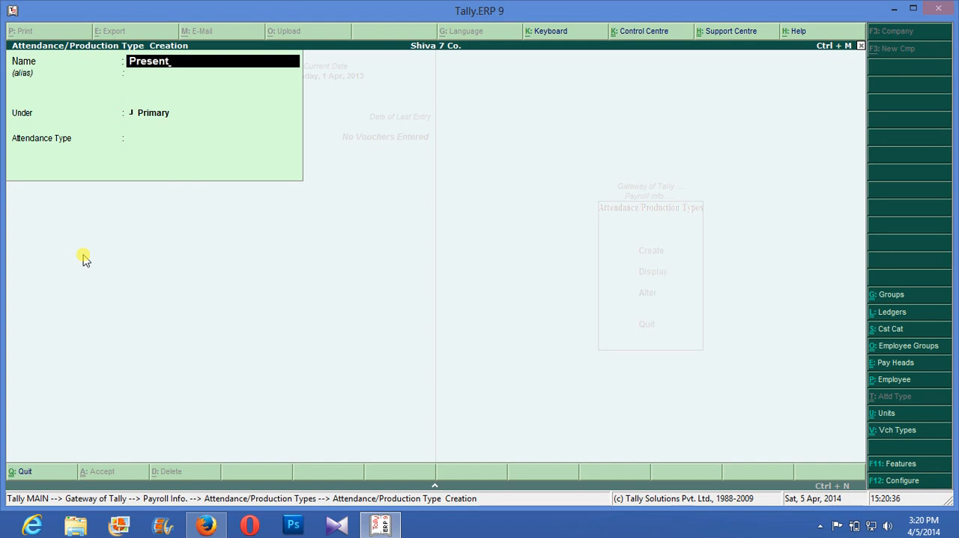
key("Return")
key("Return")
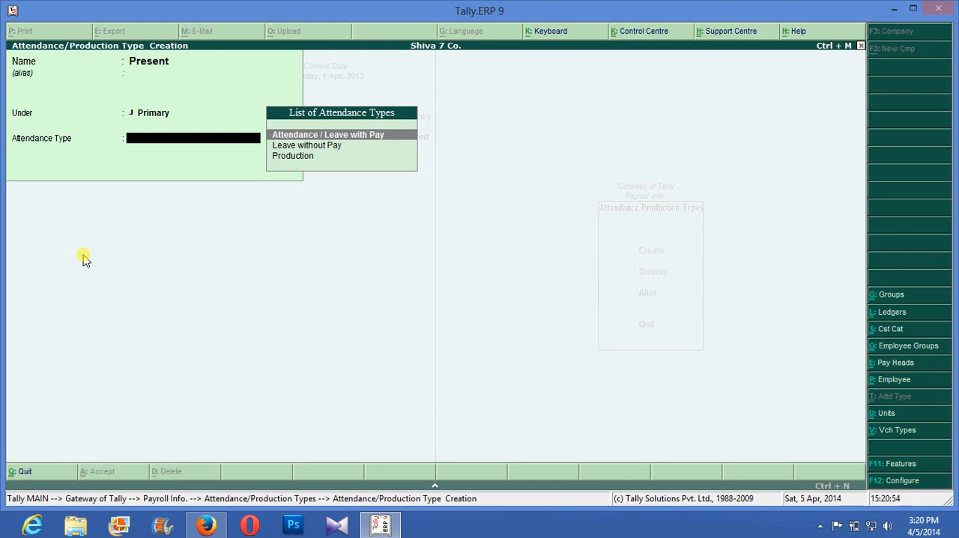
key("Down")
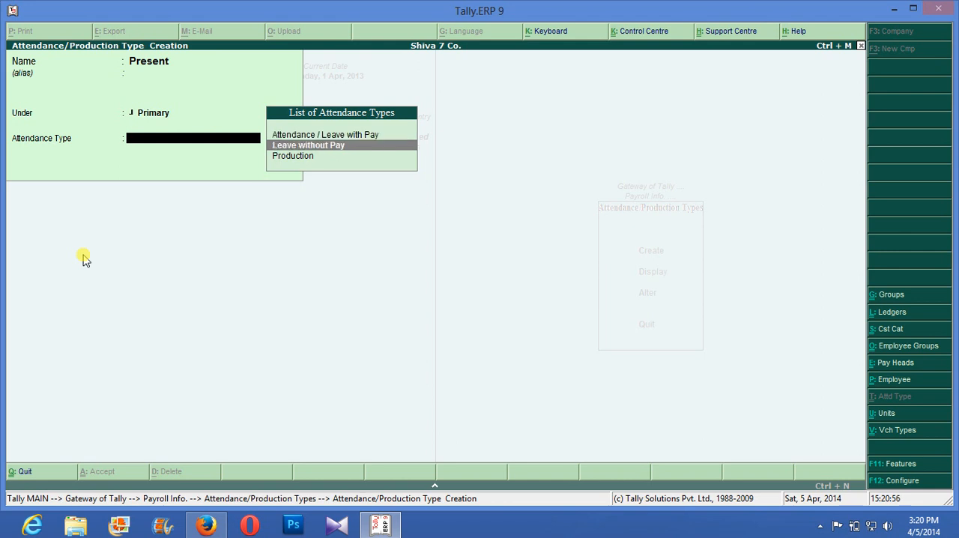
key("Up")
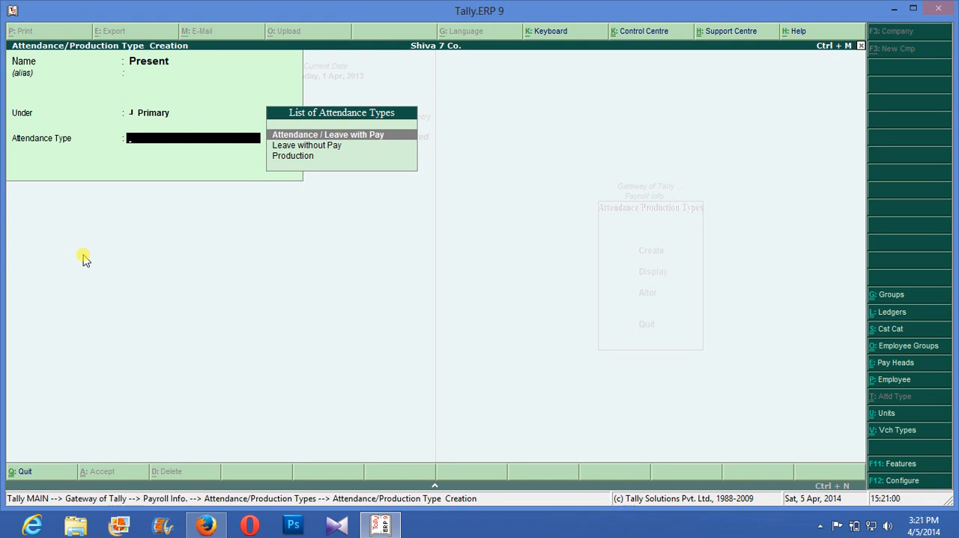
key("Return")
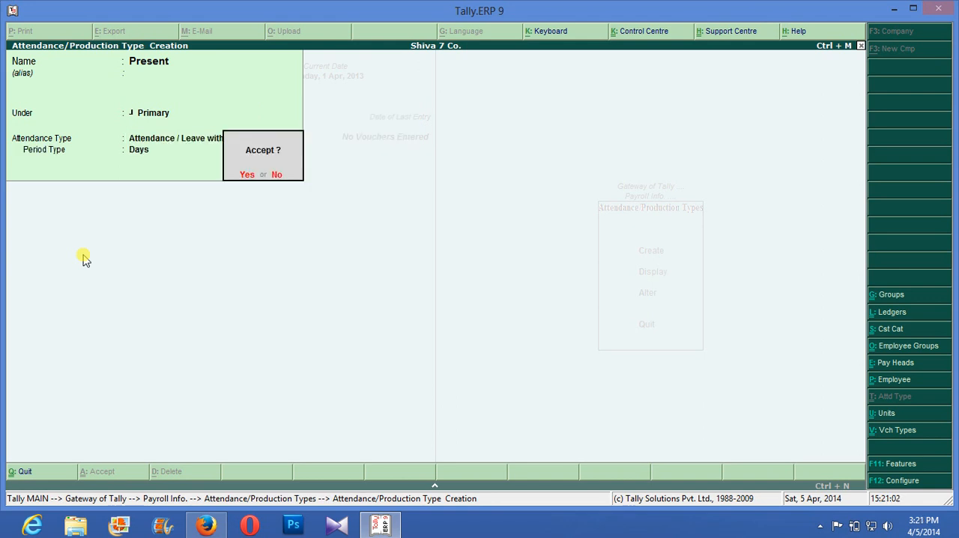
- Try Leave without Pay as the attendance type for Present
key("Escape")
key("Down")
key("Return")
key("Return")
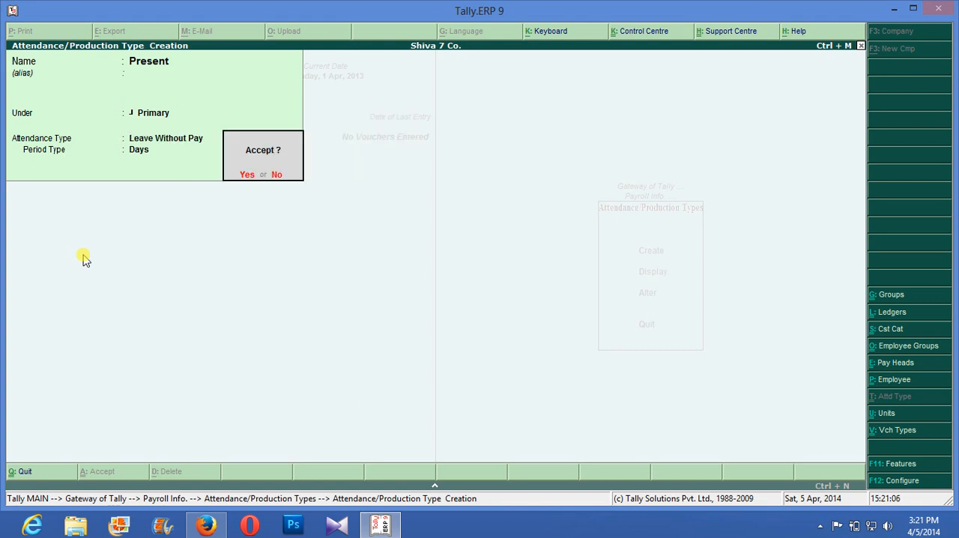
key("Escape")
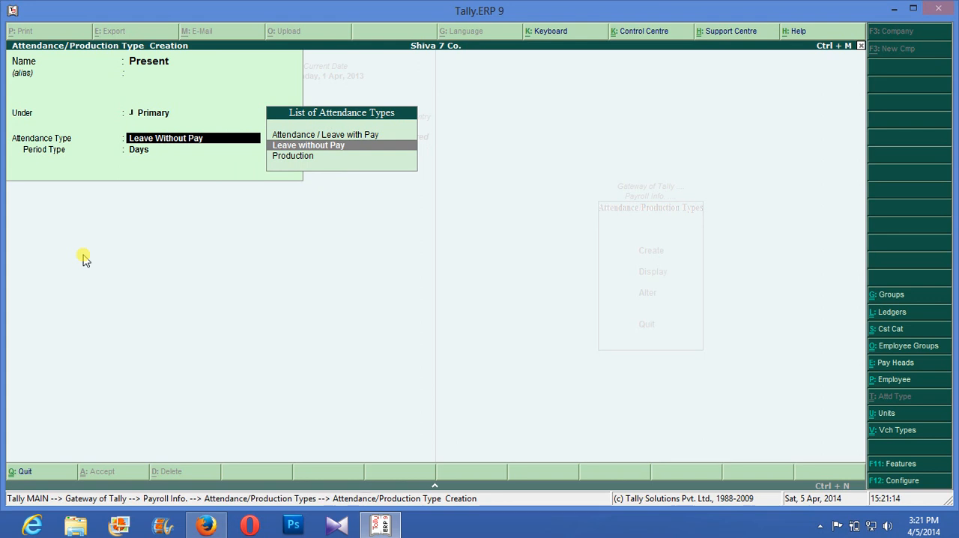
- Set Present's attendance type to Attendance / Leave with Pay and save it
key("Up")
key("Return")
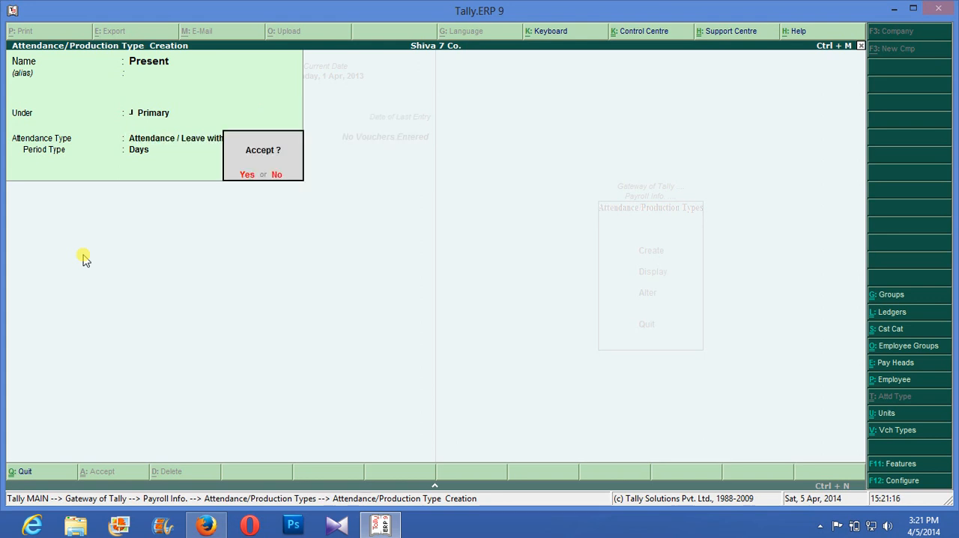
key("Return")
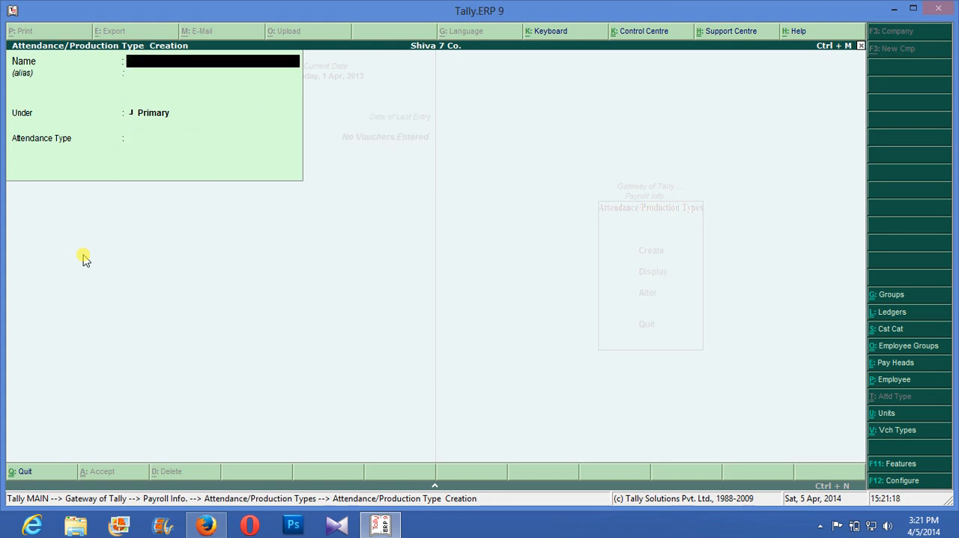
- Create an attendance type named Absent, under Primary, with the type Leave without Pay
type("Absent")
key("Return")
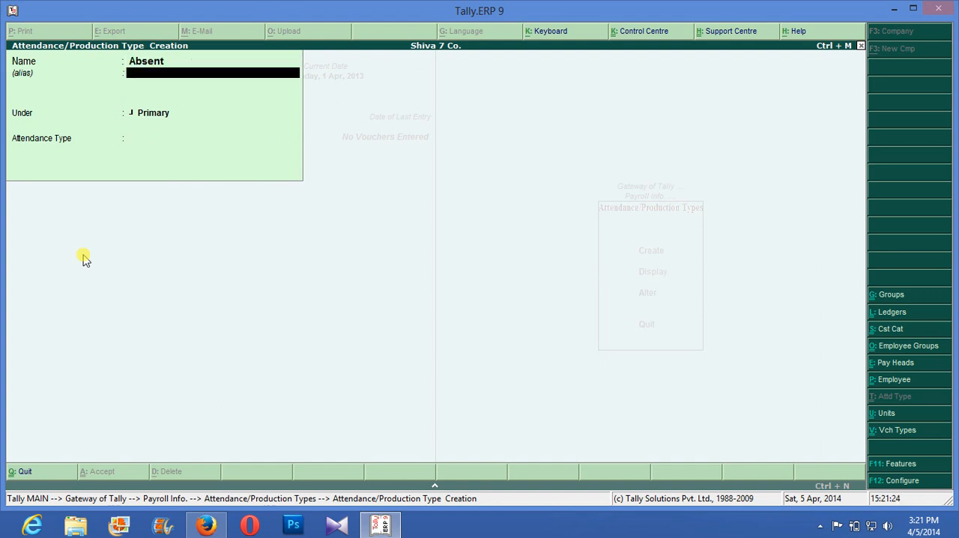
key("Return")
key("Return")
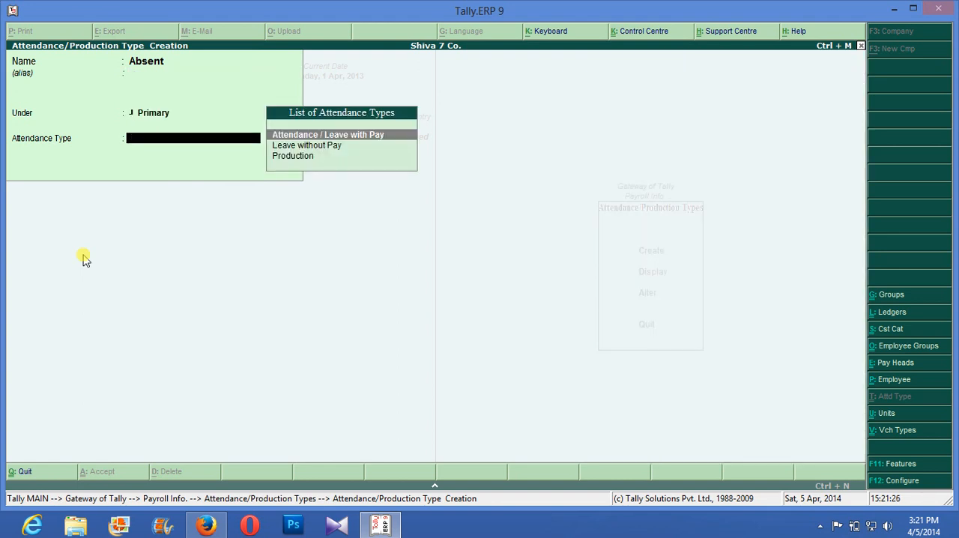
key("Down")
key("Return")
key("Return")
key("Return")
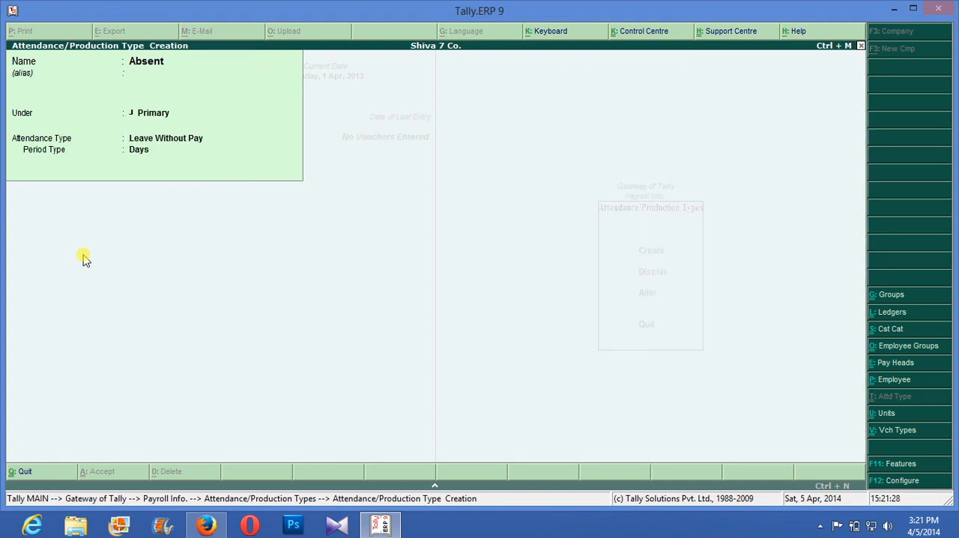
- Create an attendance type named Over Time, under Primary, with the type Production and the unit hrs
type("Over Time")
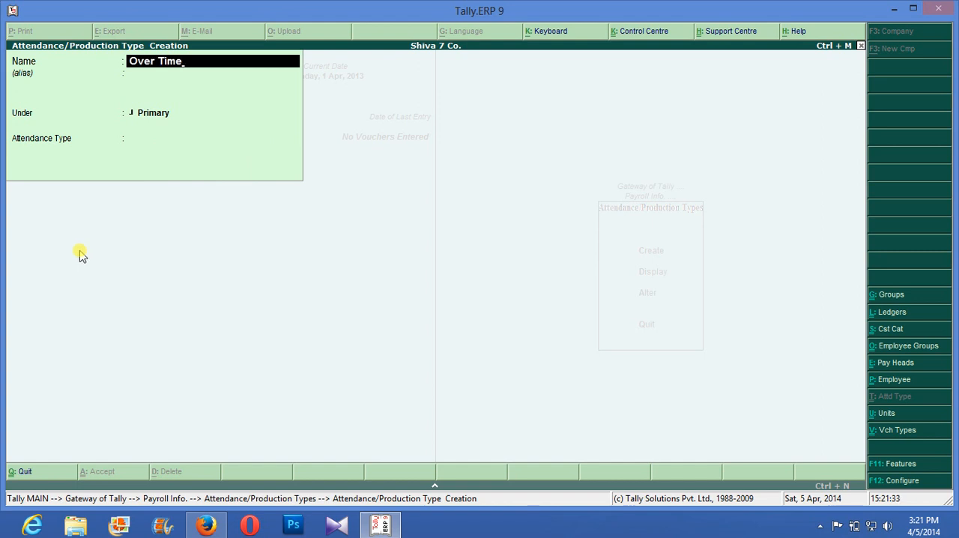
key("Return")
key("Return")
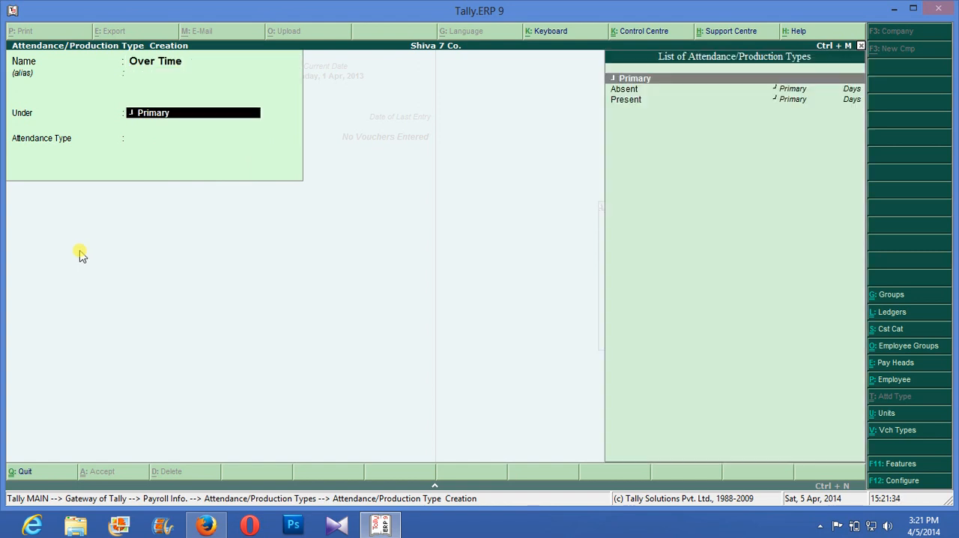
key("Return")
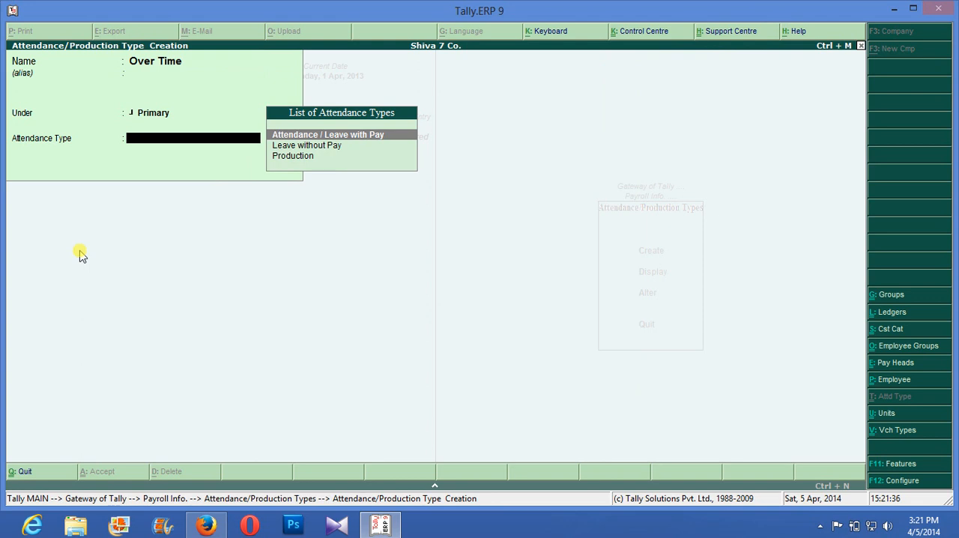
key("Down")
key("Down")
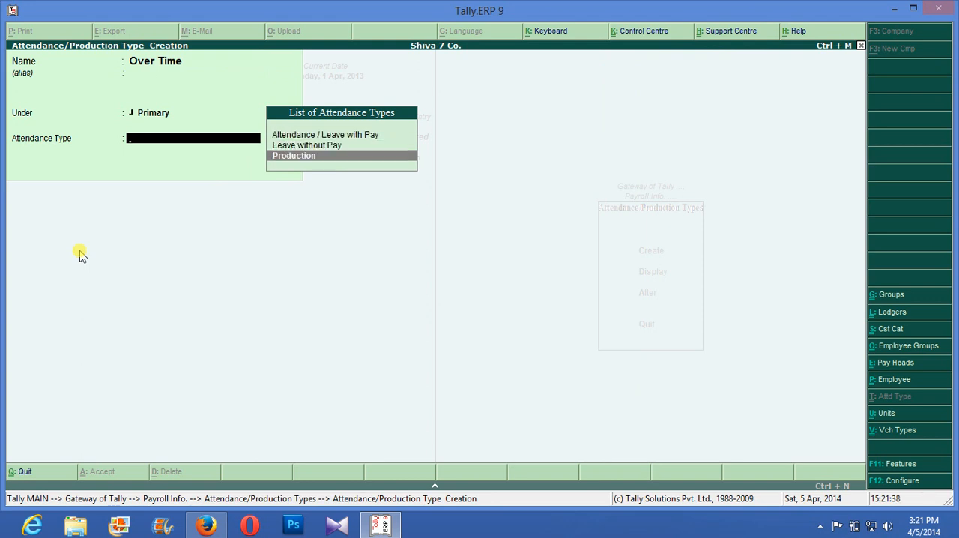
key("Return")
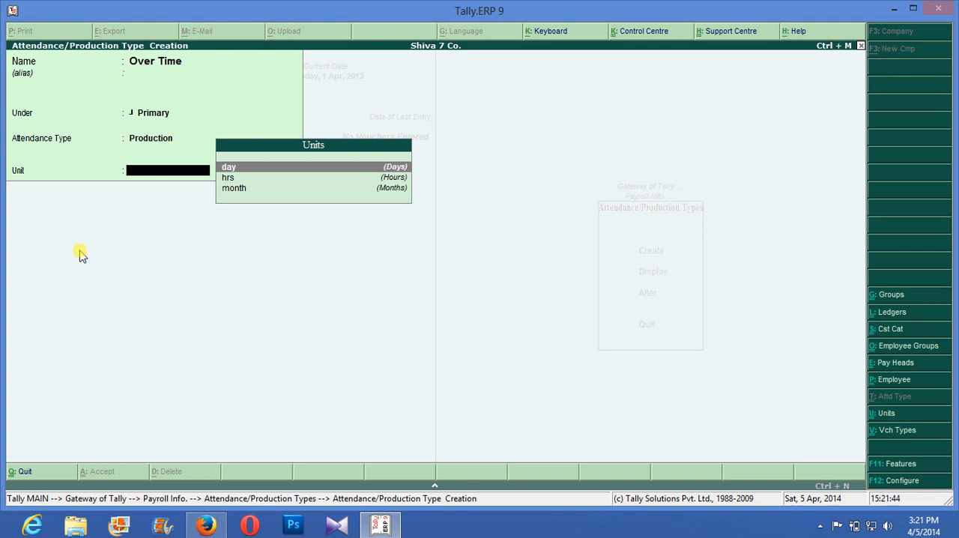
key("Down")
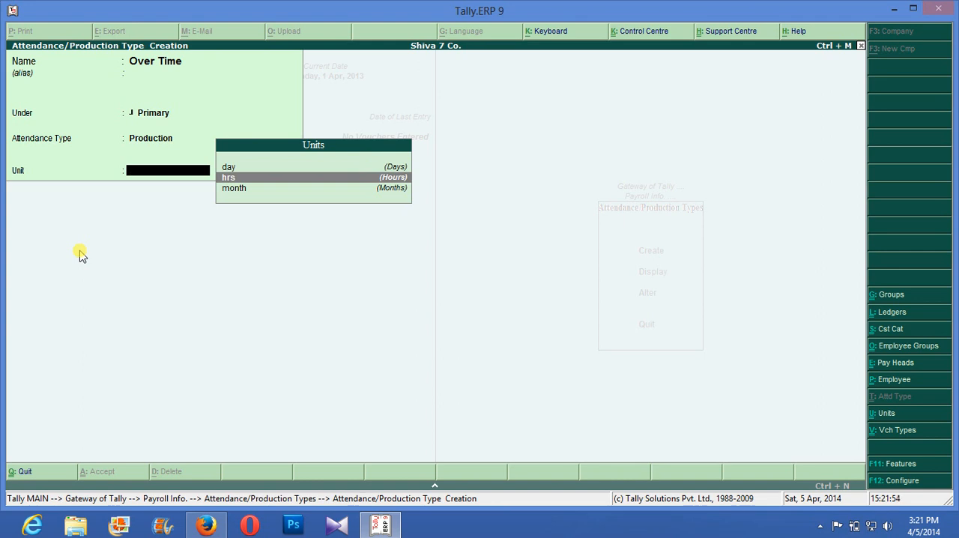
key("Return")
- Leave attendance type creation and start a new pay head named Salary with no alias and the type Earnings for Employees
key("Return")
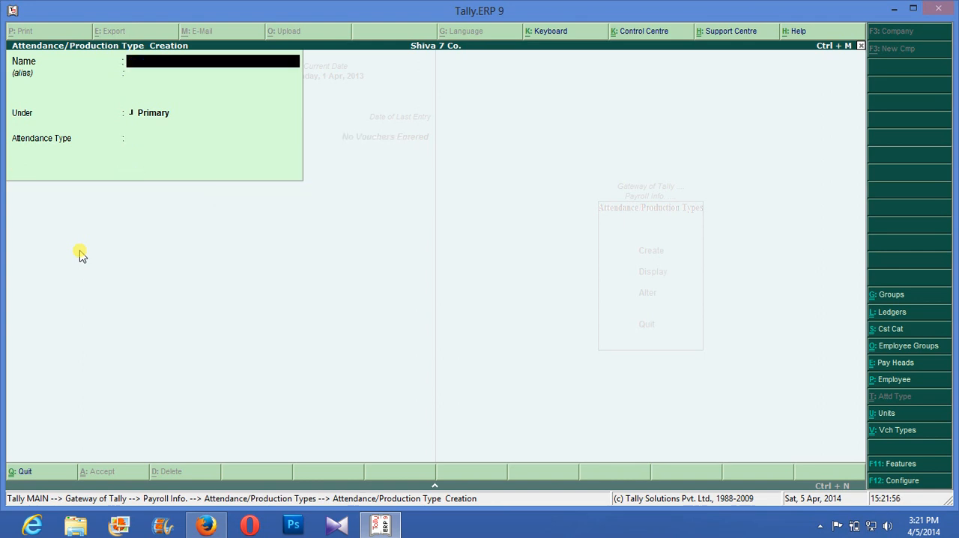
key("Escape")
key("Return")
key("Escape")
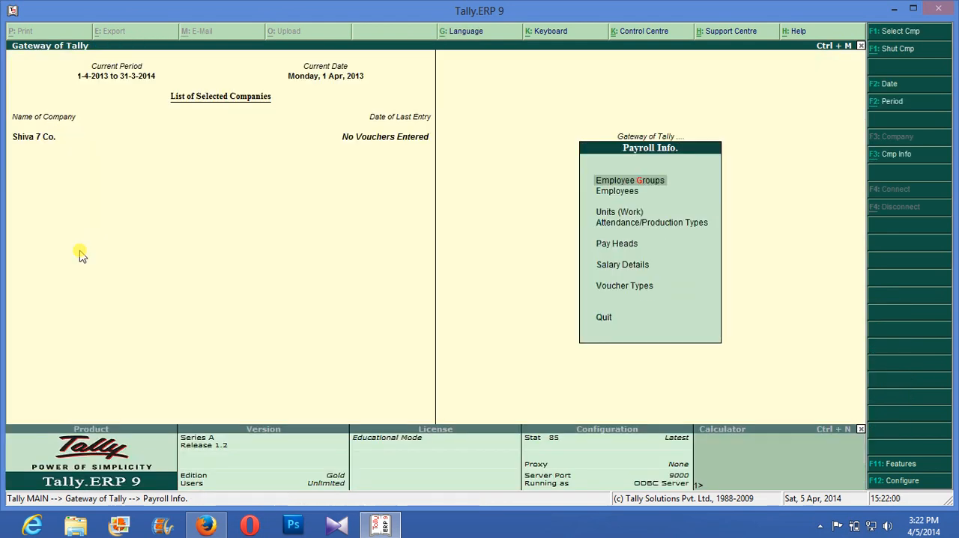
key("Down")
key("Down")
key("Down")
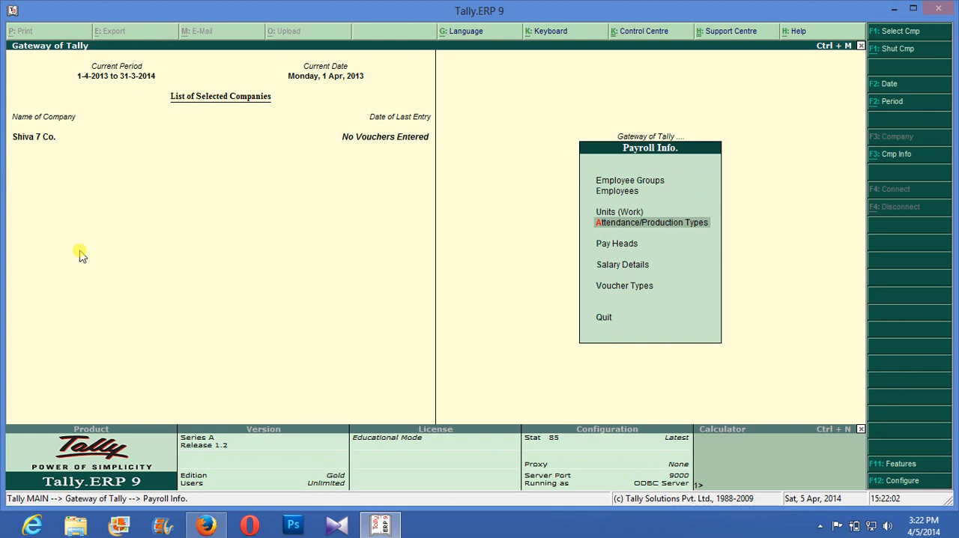
key("Down")
key("Return")
key("Return")
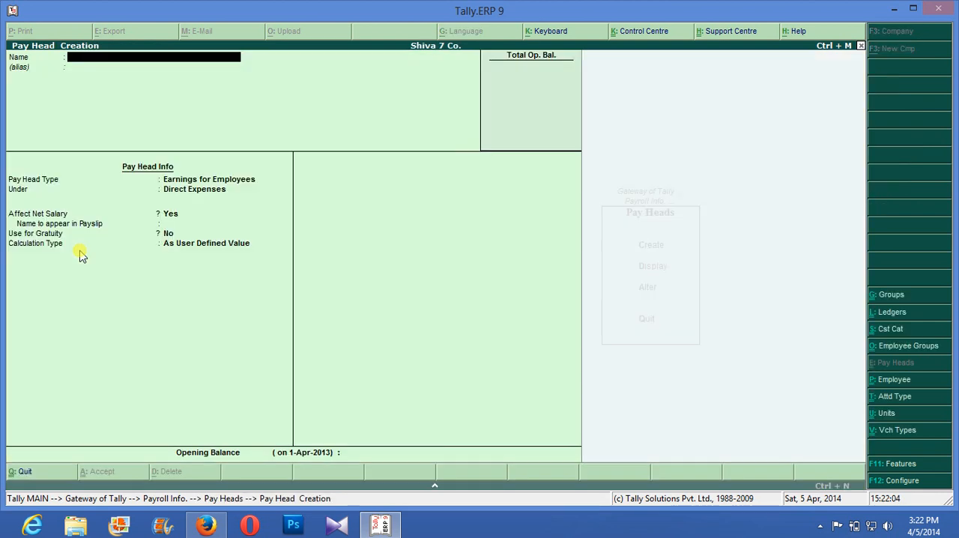
type("Salar")
- Put the Salary pay head under Indirect Expenses, keep it affecting net salary with payslip name Salary, and set Use for Gratuity to Yes
key("Return")
key("Return")
key("Return")
key("Down")
key("Return")
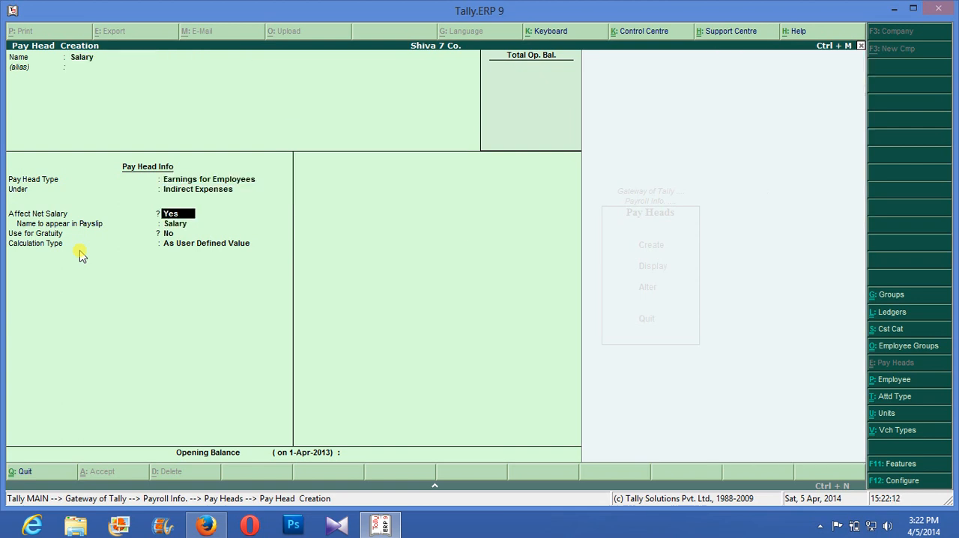
key("Return")
key("Return")
type("y")
key("Return")
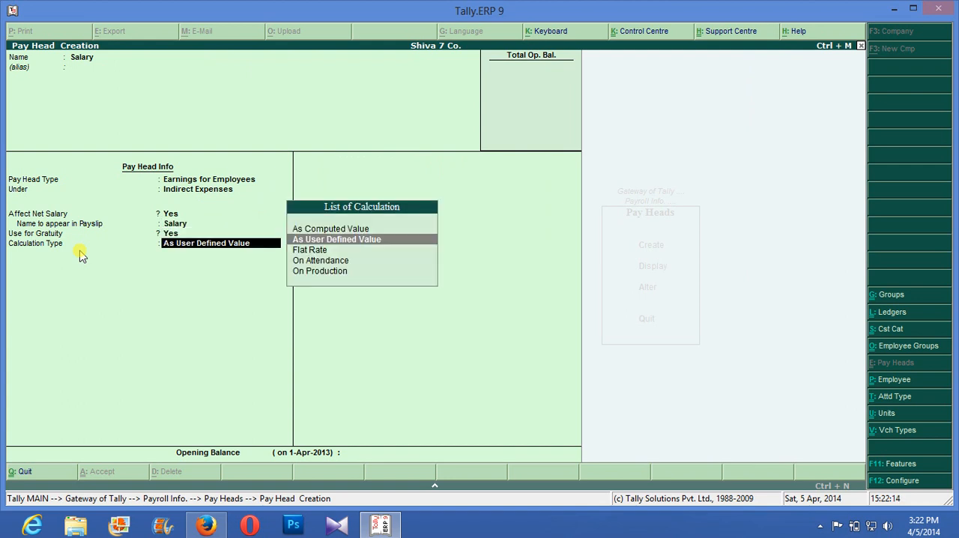
- Set the Salary pay head's calculation type to On Attendance, based on the Present attendance type
key("Down")
key("Down")
key("Return")
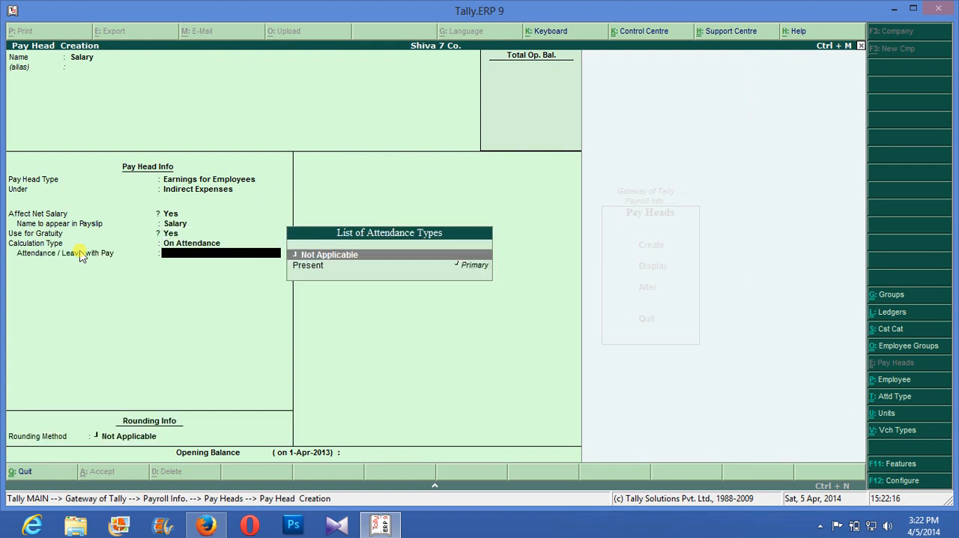
key("Down")
key("Return")
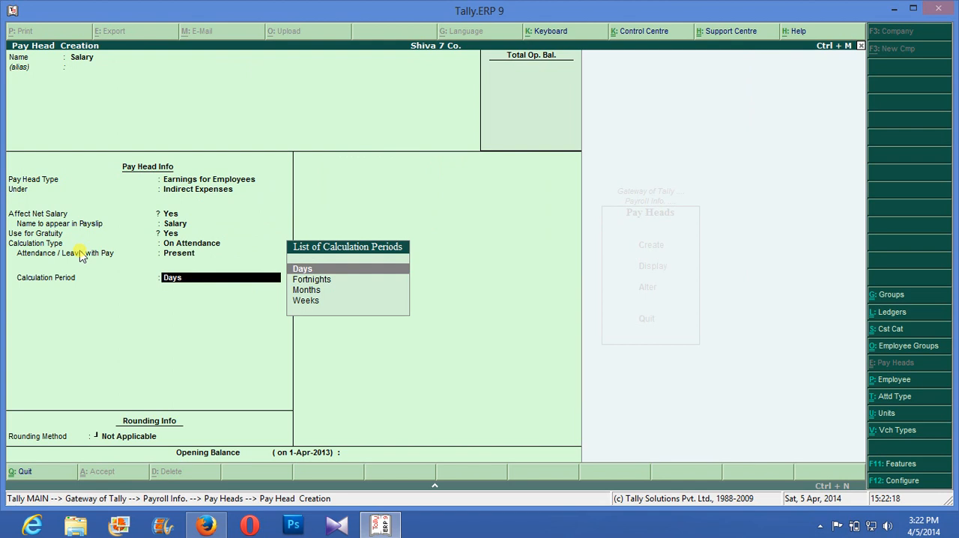
- Give Salary a calculation period of Months, As Per Calendar Period basis and Not Applicable rounding, and save the pay head
key("Down")
key("Down")
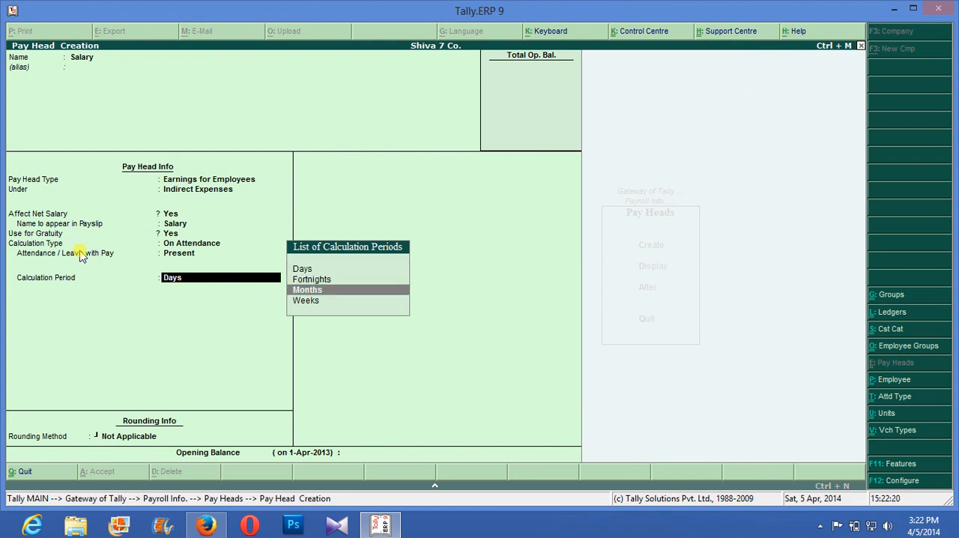
key("Return")
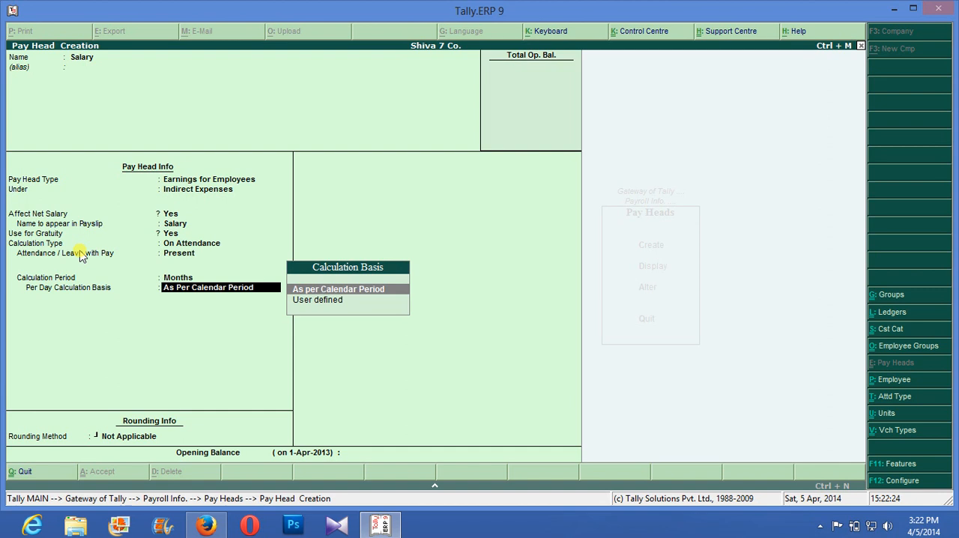
key("Return")
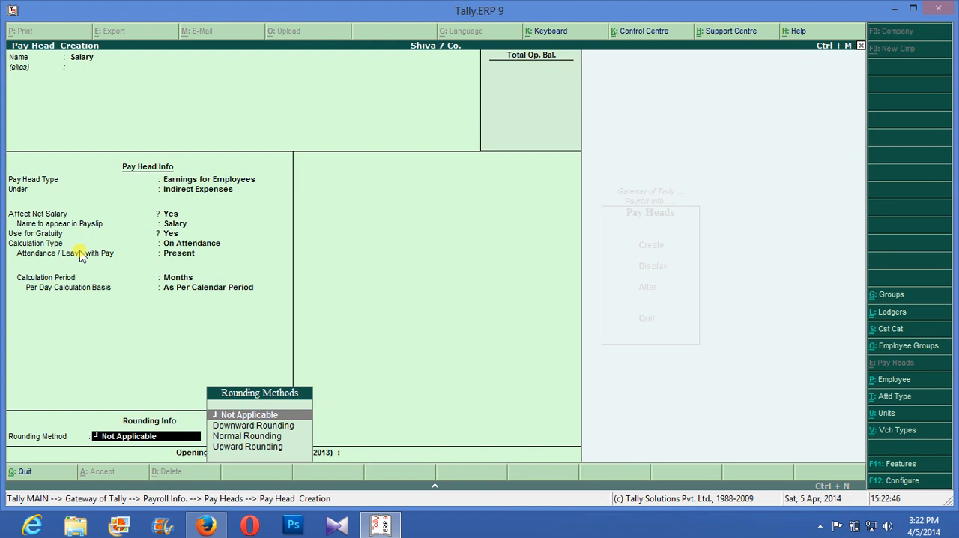
key("Return")
key("Return")
- Start a new pay head named Pf with no alias, type Deductions from Employees, under Current Liabilities
type("P")
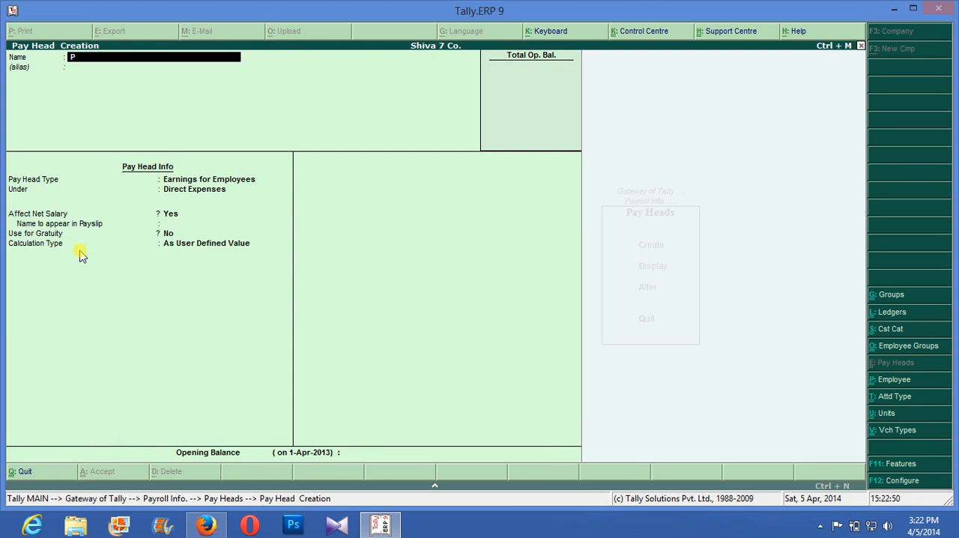
key("Return")
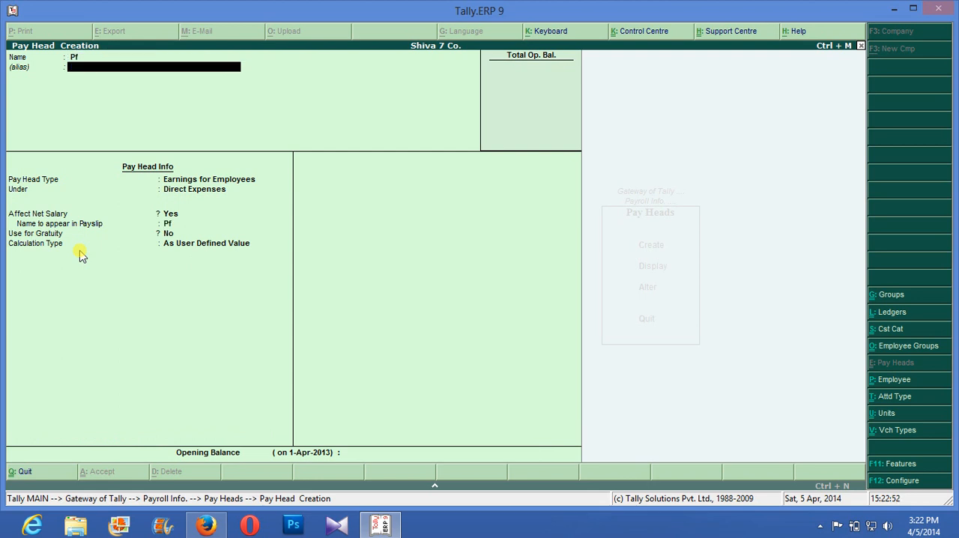
key("Return")
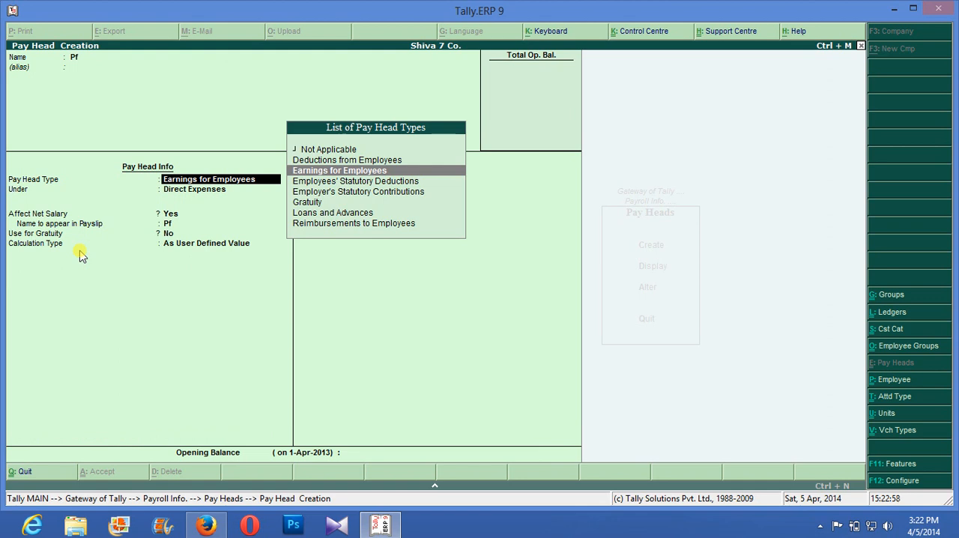
key("Up")
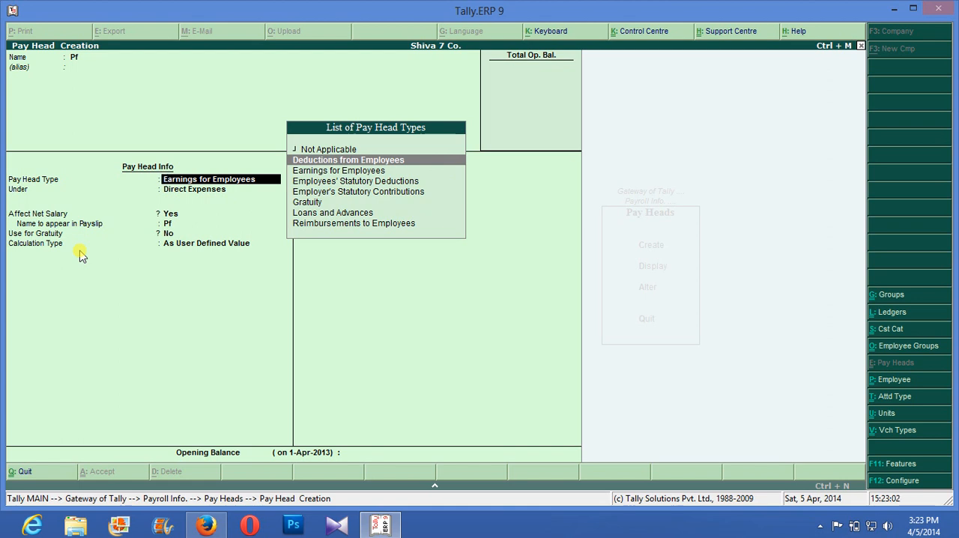
key("Return")
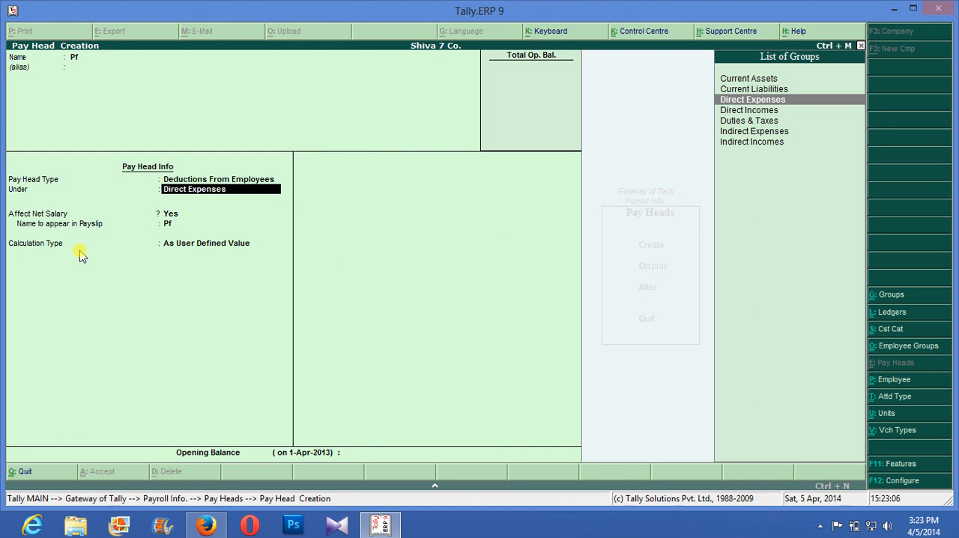
key("Up")
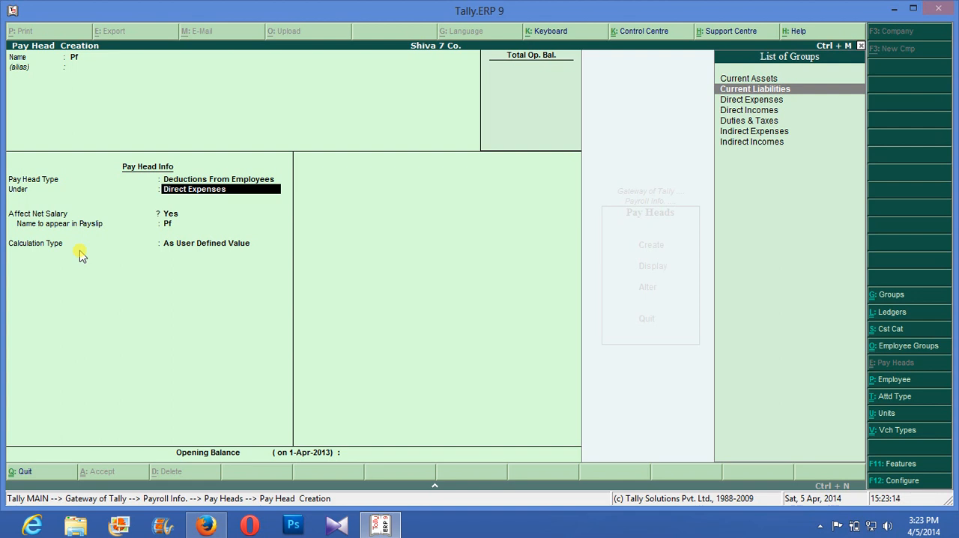
key("Return")
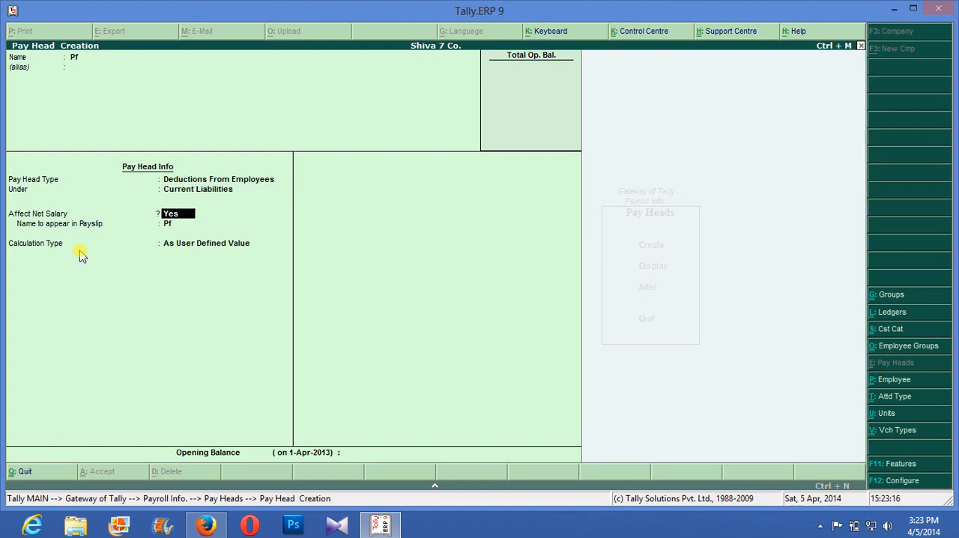
- Keep Pf affecting net salary with payslip name Pf, As Computed Value without rounding, computed On Current Earnings Total, effective from 1-Apr-2013
key("Return")
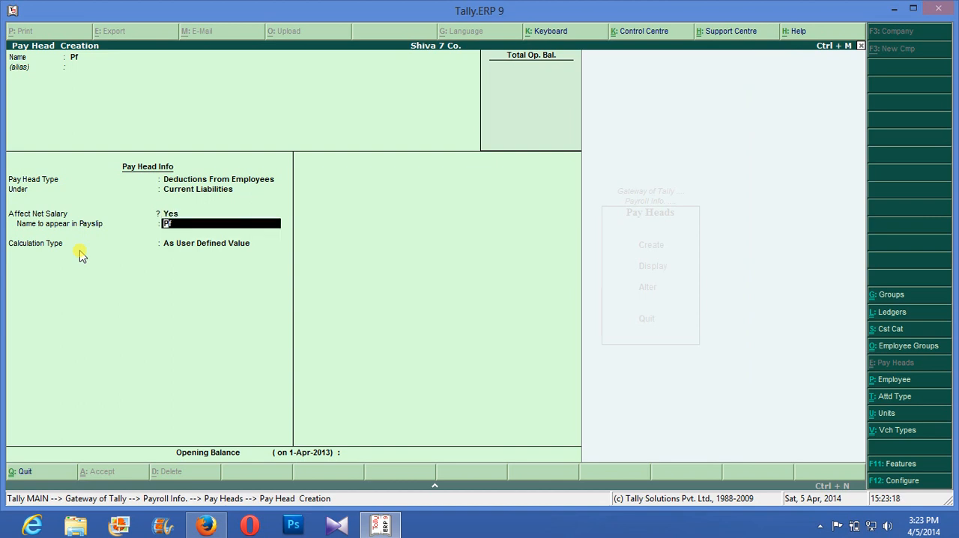
key("Return")
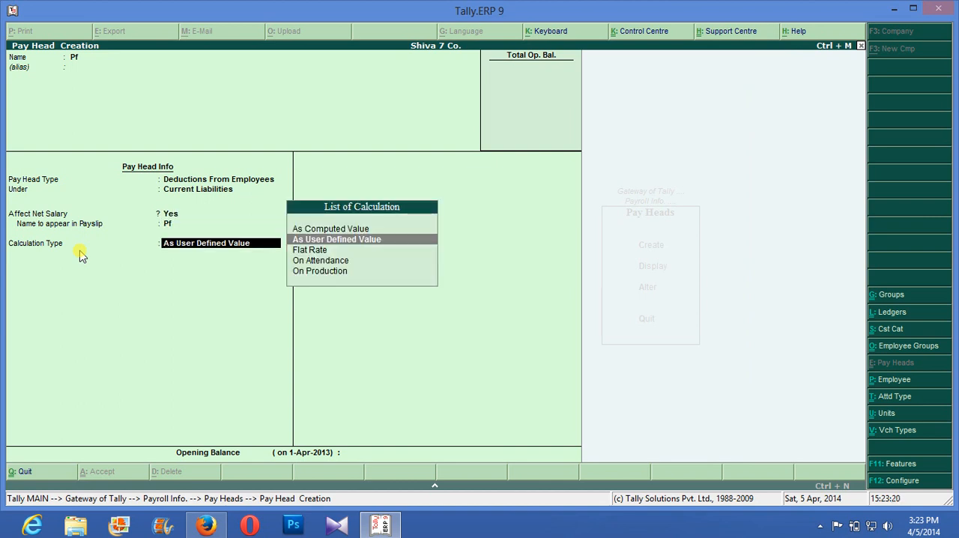
key("Up")
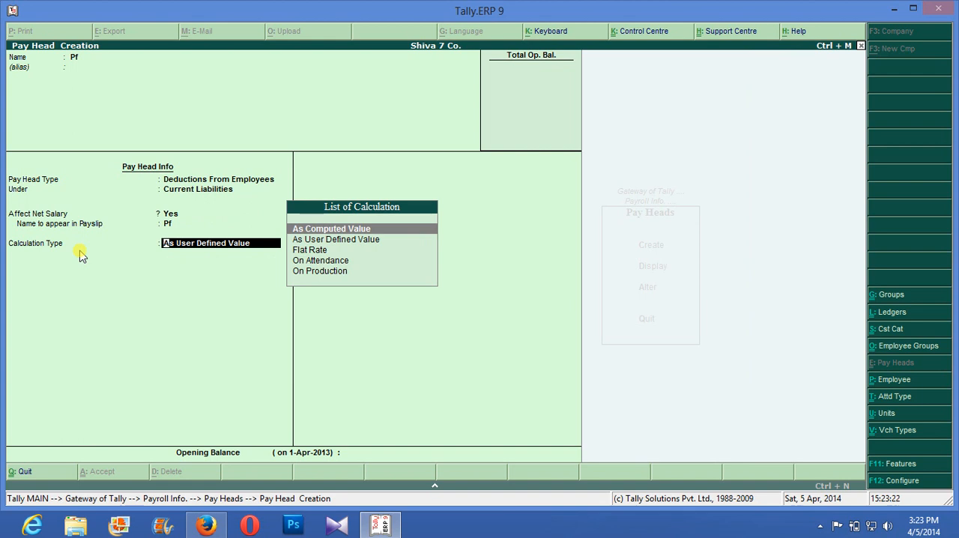
key("Return")
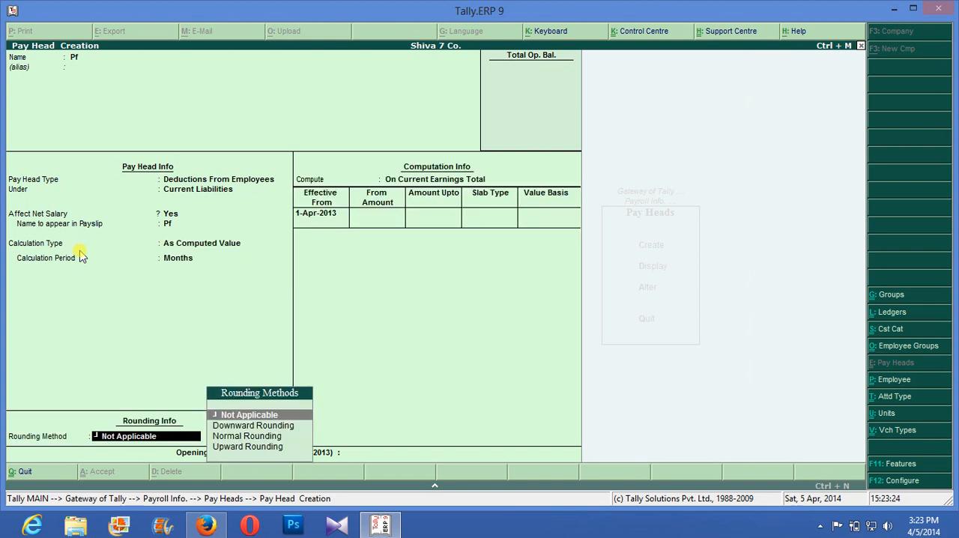
key("Return")
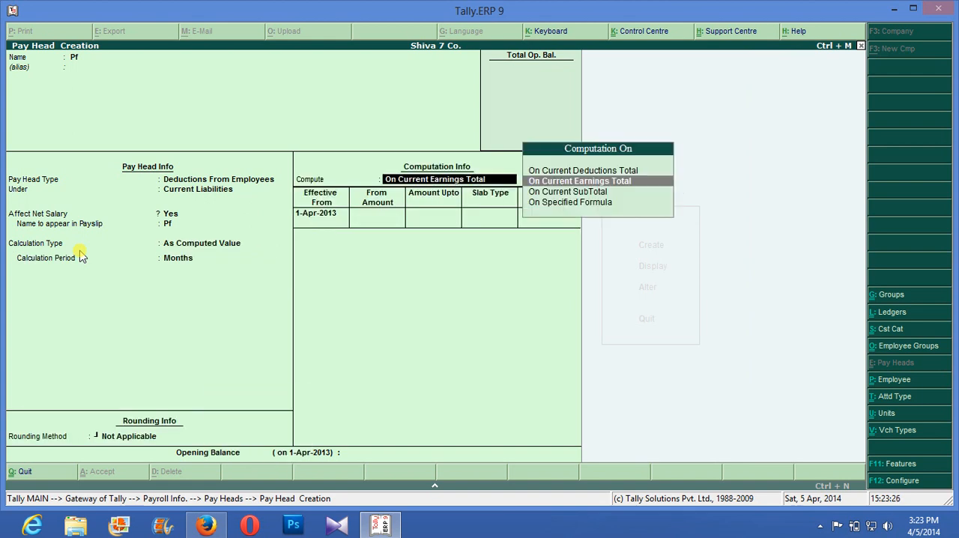
key("Return")
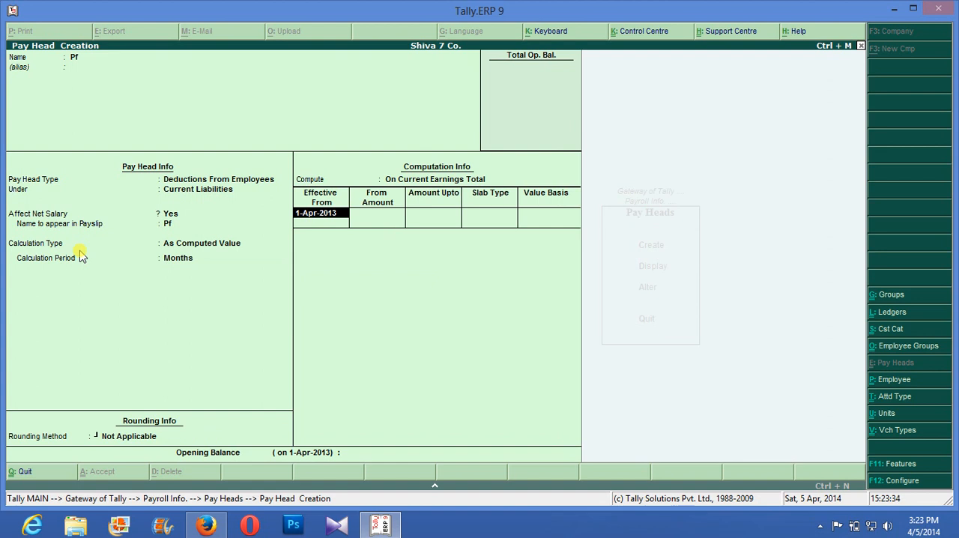
key("Return")
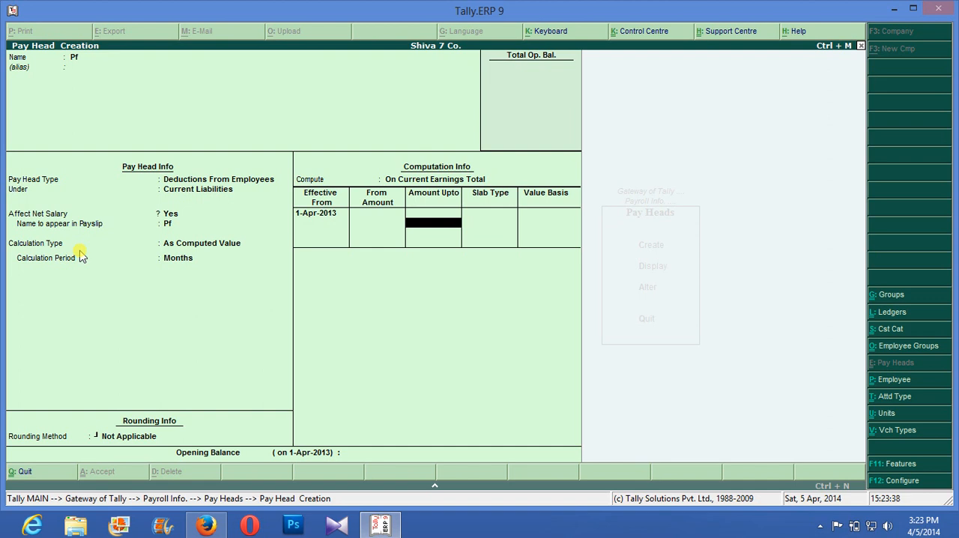
type("12")
key("Return")
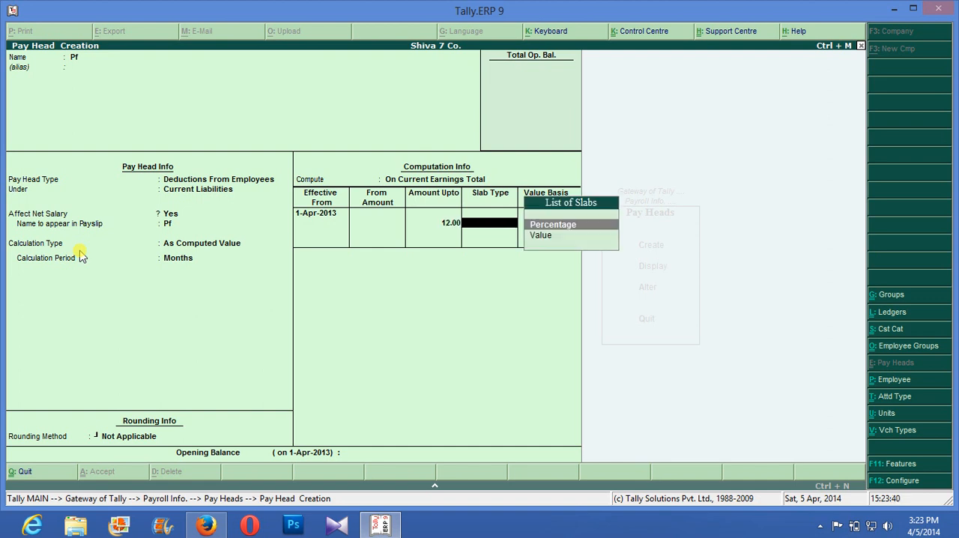
key("Return")
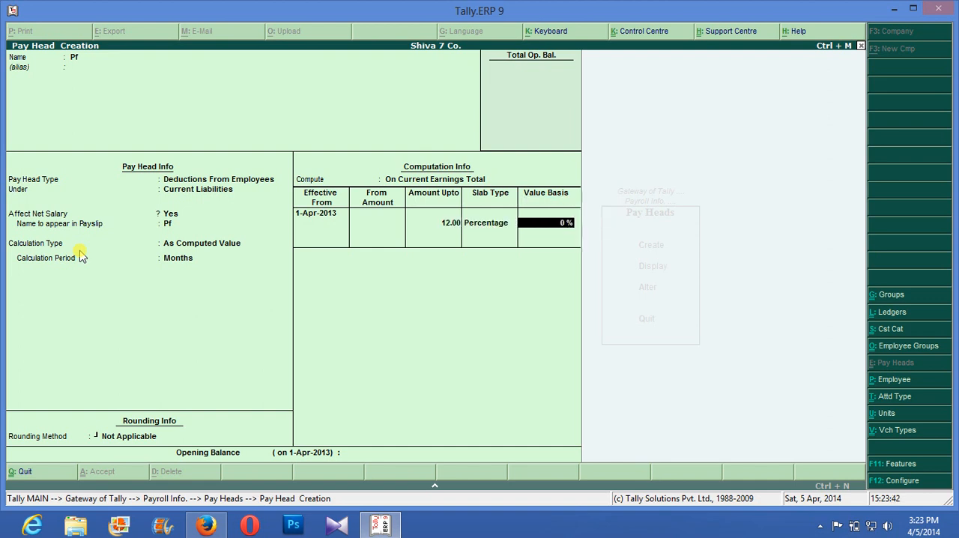
key("BackSpace")
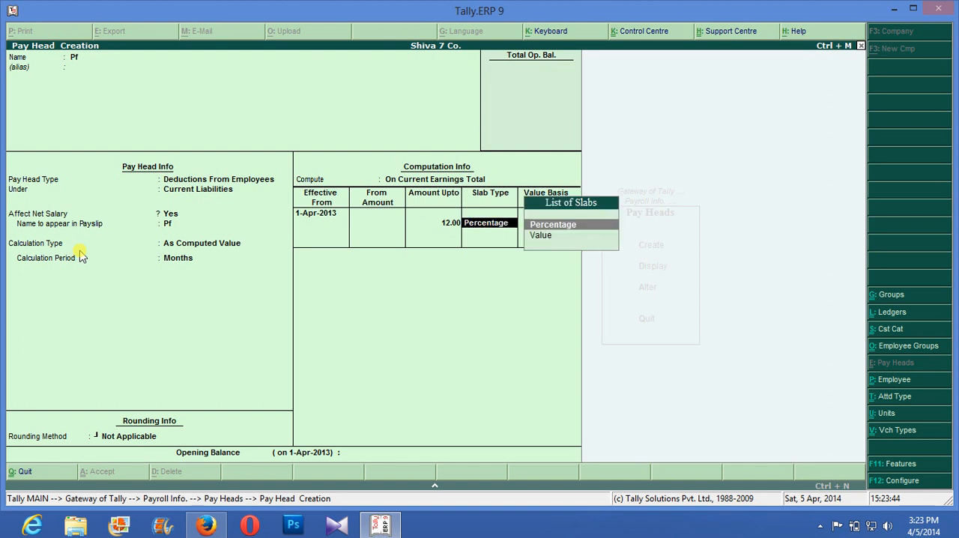
key("BackSpace")
type("0")
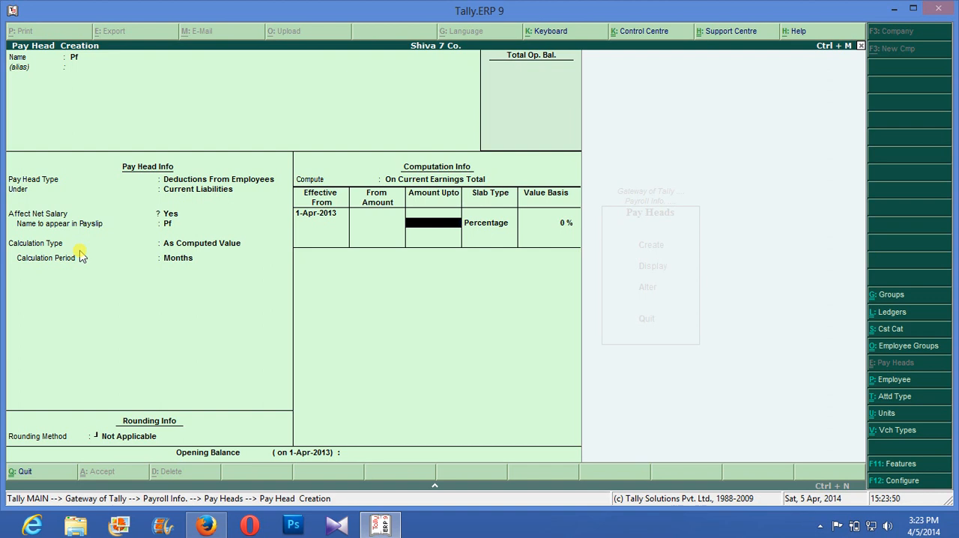
- Leave the Pf slab's upper amount blank, set a Percentage slab with a value basis of 12 %, and save the pay head
key("Return")
key("Return")
type("12")
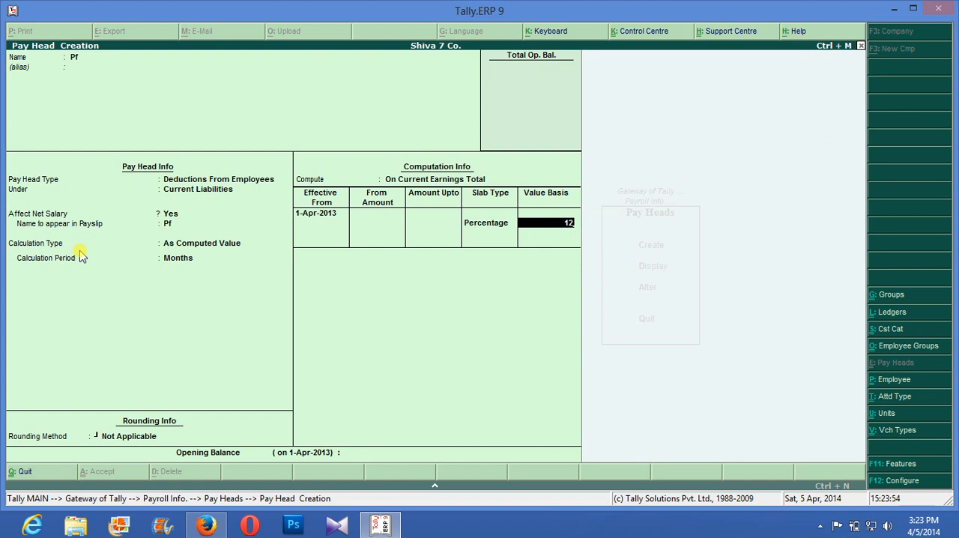
key("Return")
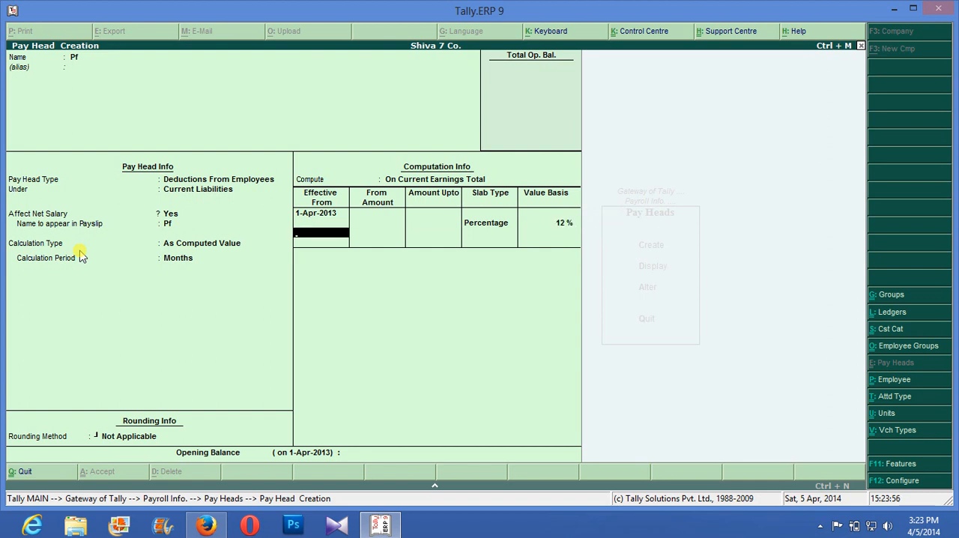
key("Return")
key("Return")
key("Return")
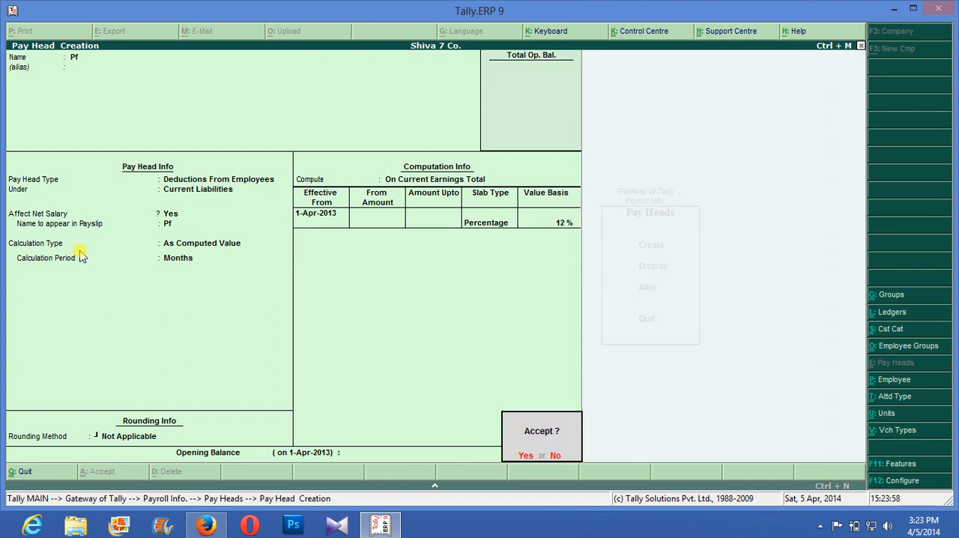
- Start a new pay head named Esi with no alias, type Deductions from Employees, under Current Liabilities
type("Esi")
key("Return")
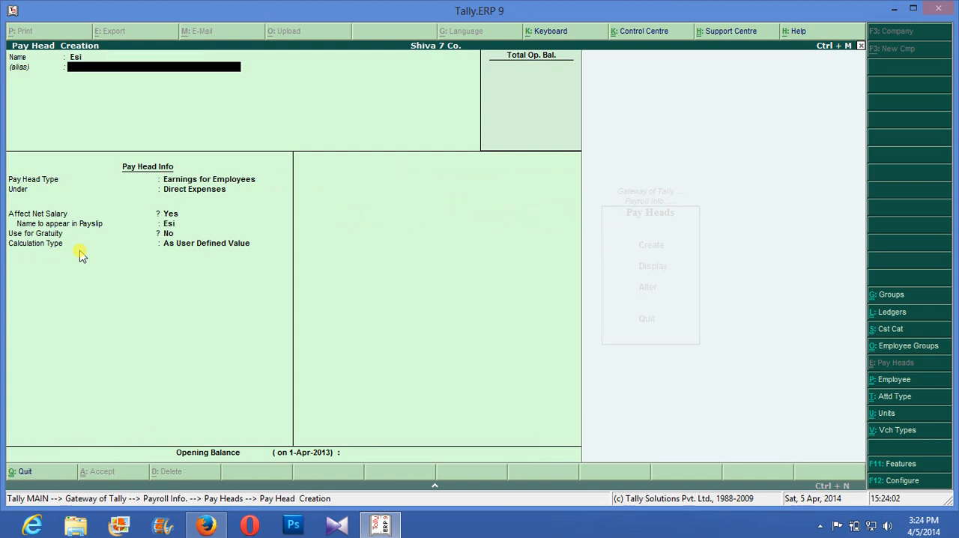
key("Return")
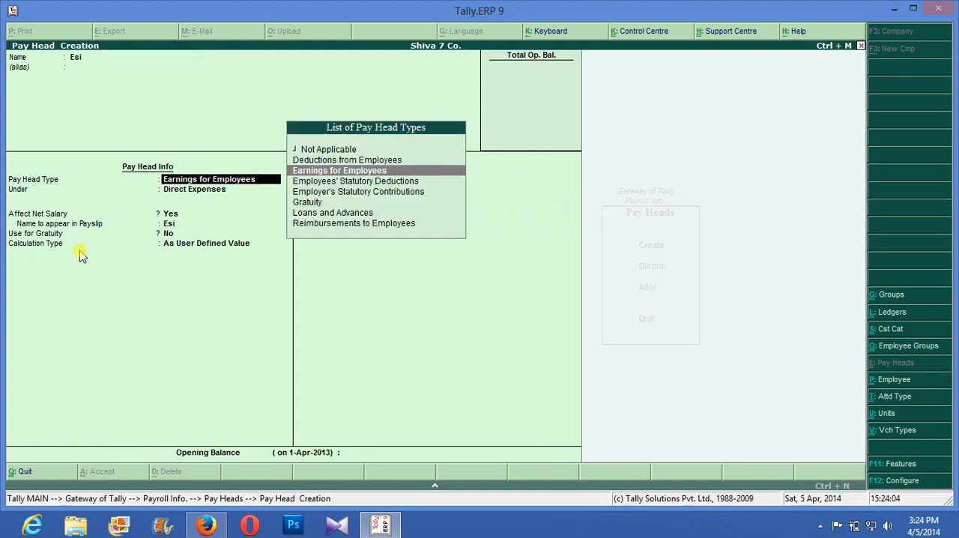
key("Up")
key("Return")
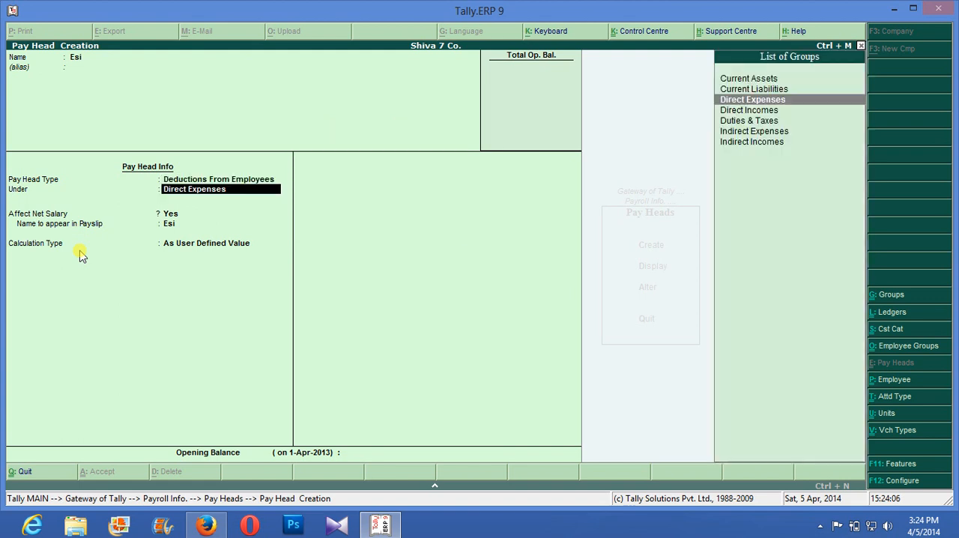
key("Up")
key("Return")
key("Return")
key("Return")
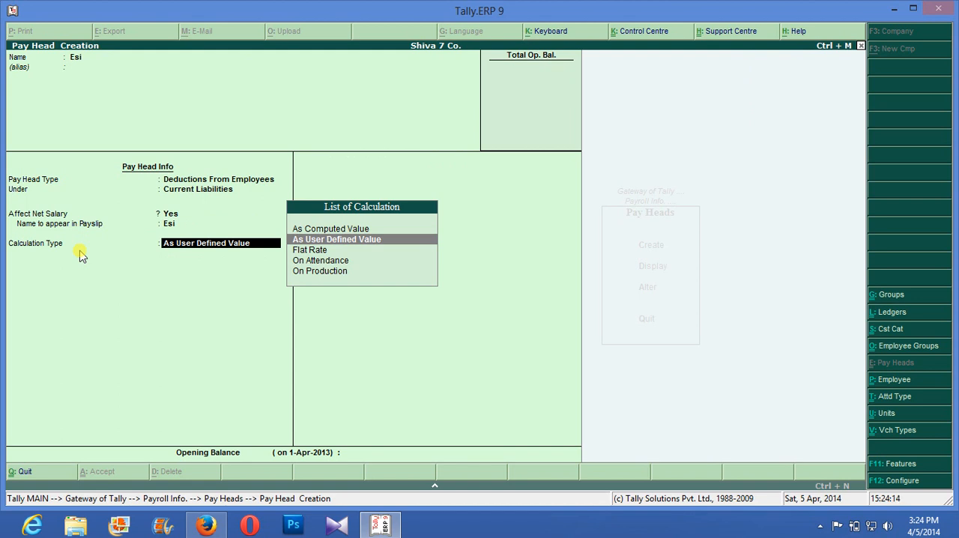
- Keep Esi affecting net salary with payslip name Esi, As Computed Value without rounding, computed On Current Earnings Total, effective from 1-Apr-2013
key("Up")
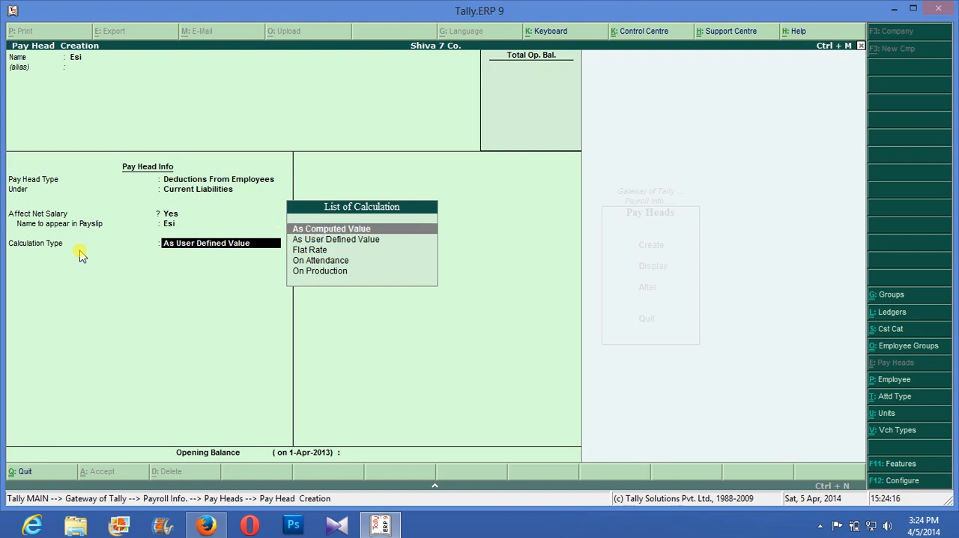
key("Return")
key("Return")
key("Return")
key("Return")
- Give Esi a Percentage slab with no upper amount and a value basis of 2 %, and save the pay head
key("Return")
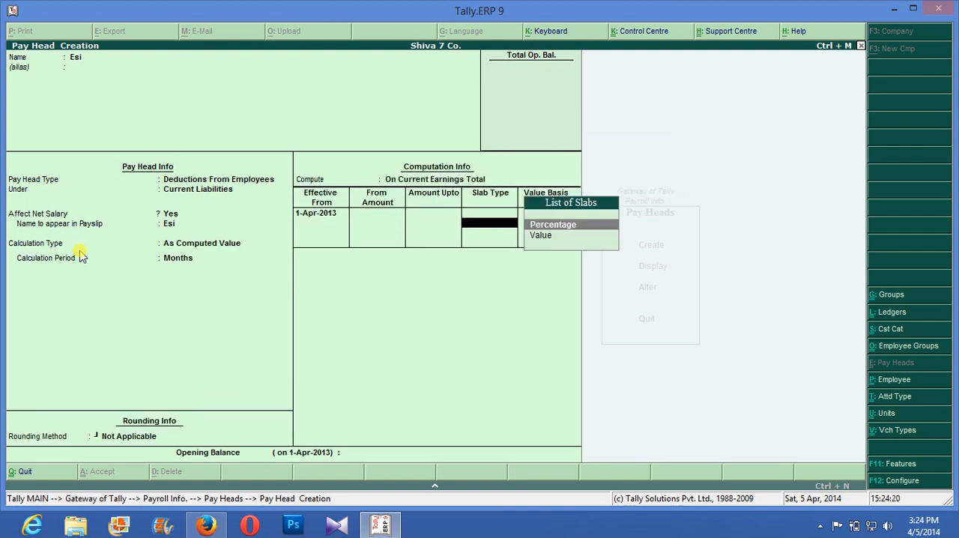
key("Return")
type("2")
key("Return")
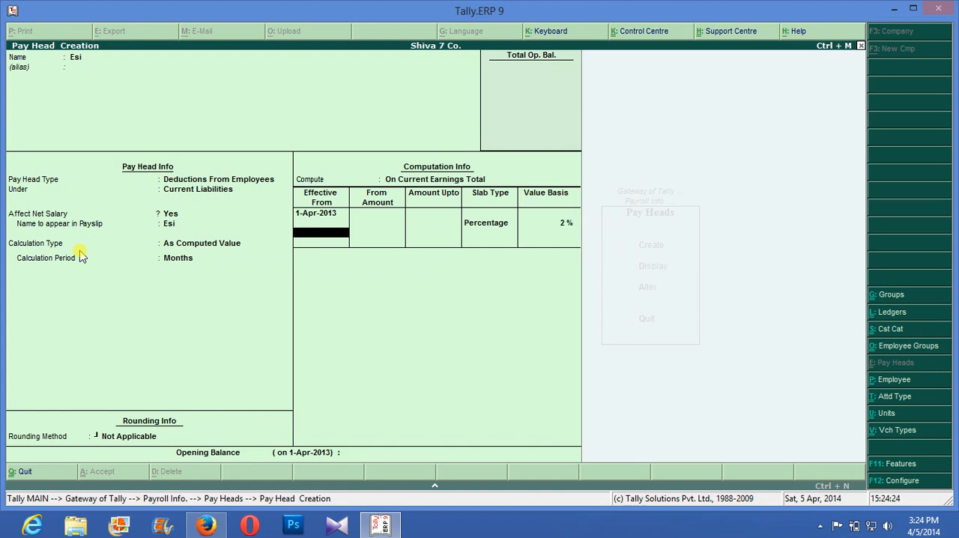
key("Return")
key("Return")
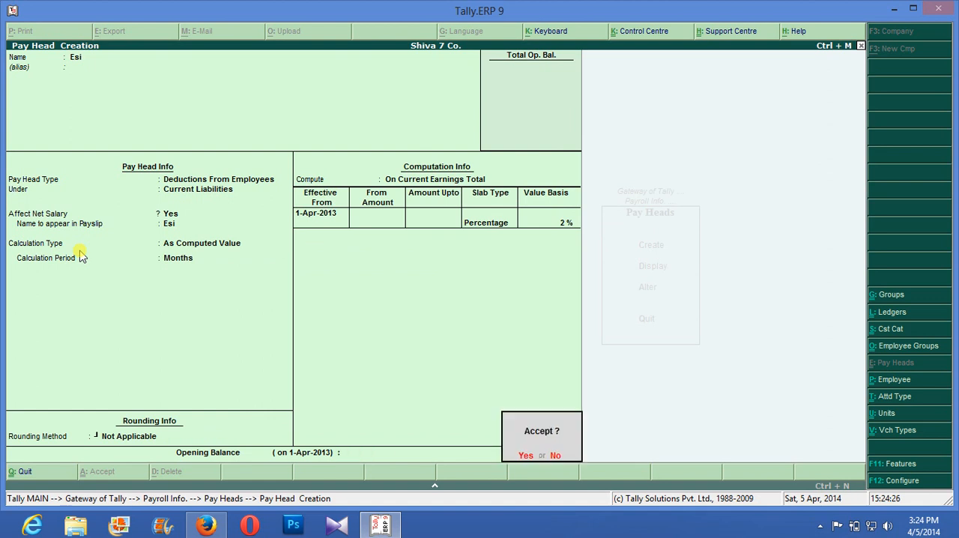
key("Return")
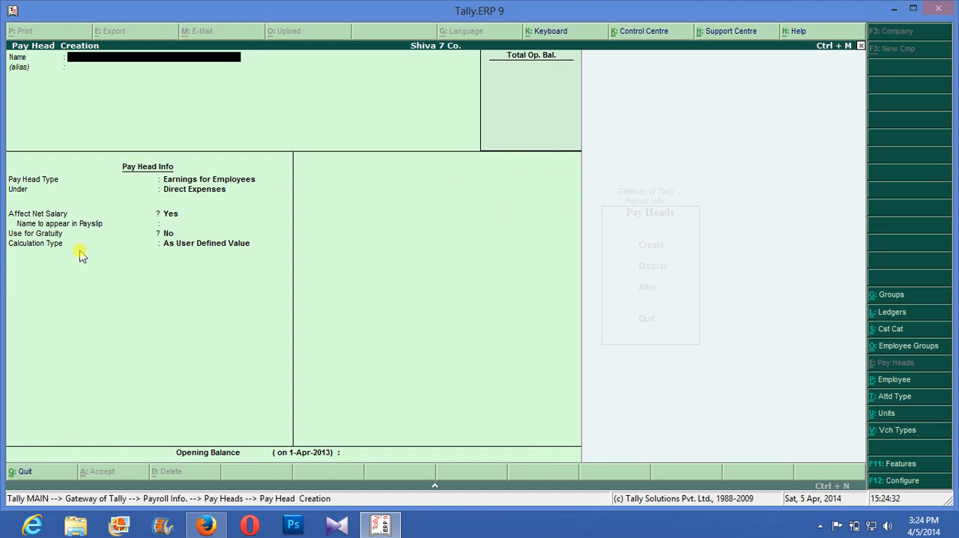
- Start a new pay head named Hra with no alias, type Deductions from Employees, under Current Liabilities
type("a")
key("Return")
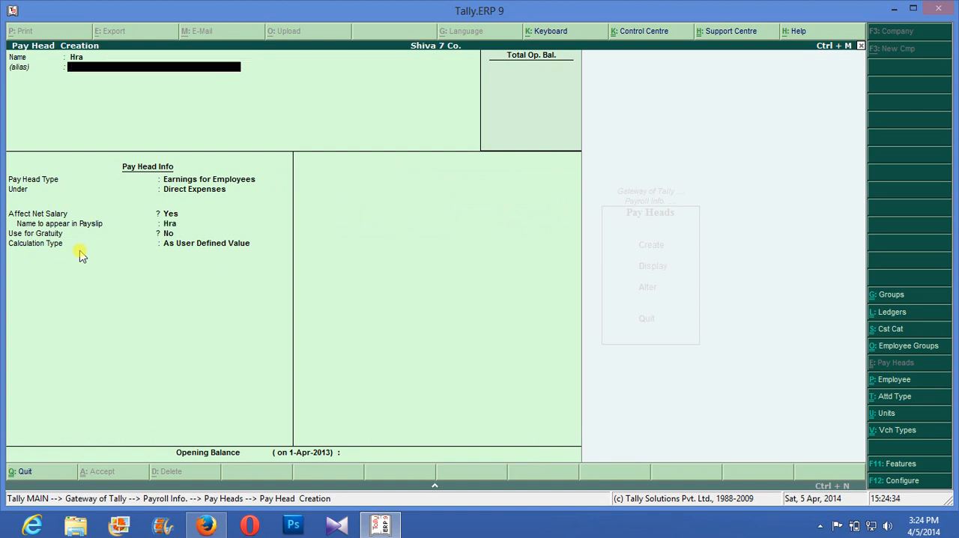
key("Return")
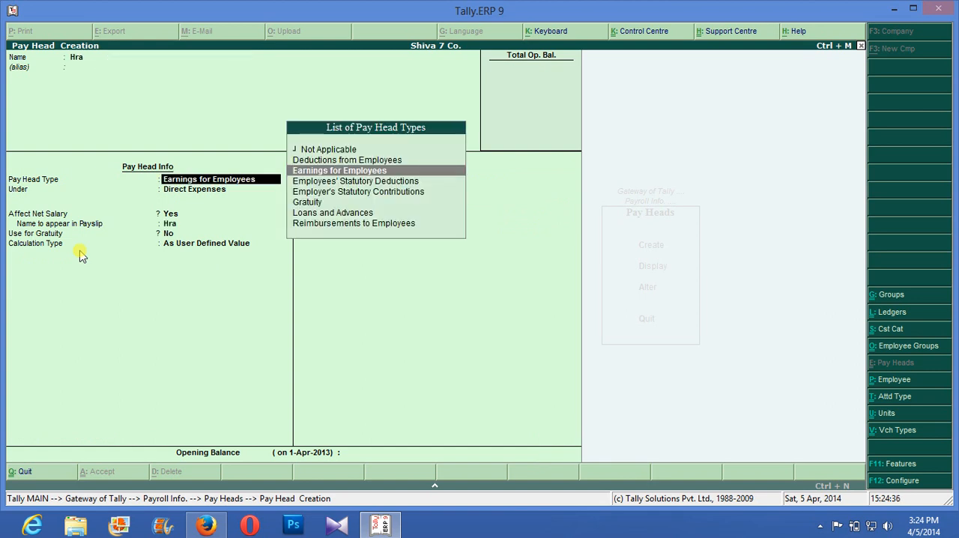
key("Up")
key("Return")
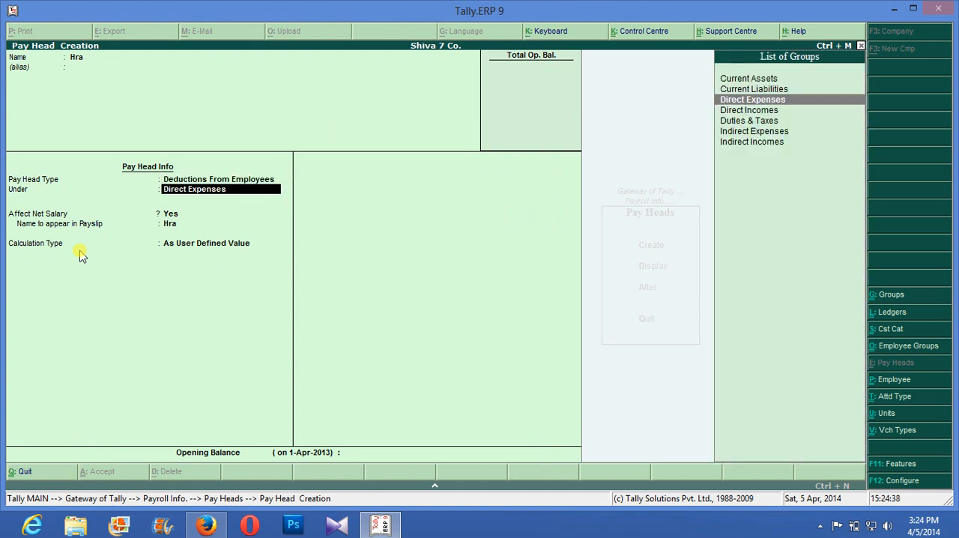
key("Up")
key("Return")
key("Return")
key("Return")
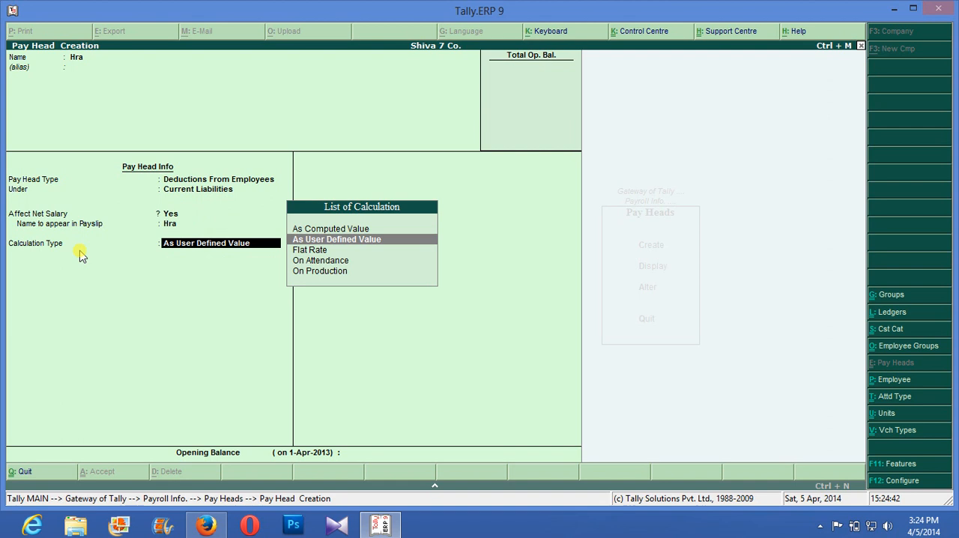
- Keep Hra affecting net salary with payslip name Hra, As Computed Value without rounding, computed On Current Earnings Total
key("Up")
key("Return")
- Make Hra effective from 1-Apr-2013 with a Percentage slab and a value basis of 1.5 %, and save the pay head
key("Return")
key("Return")
key("Return")
key("Return")
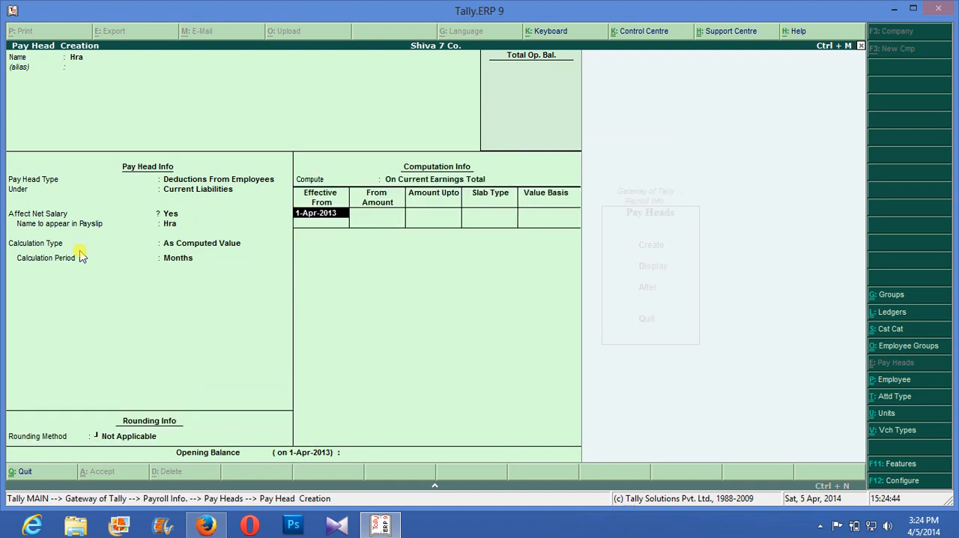
key("Return")
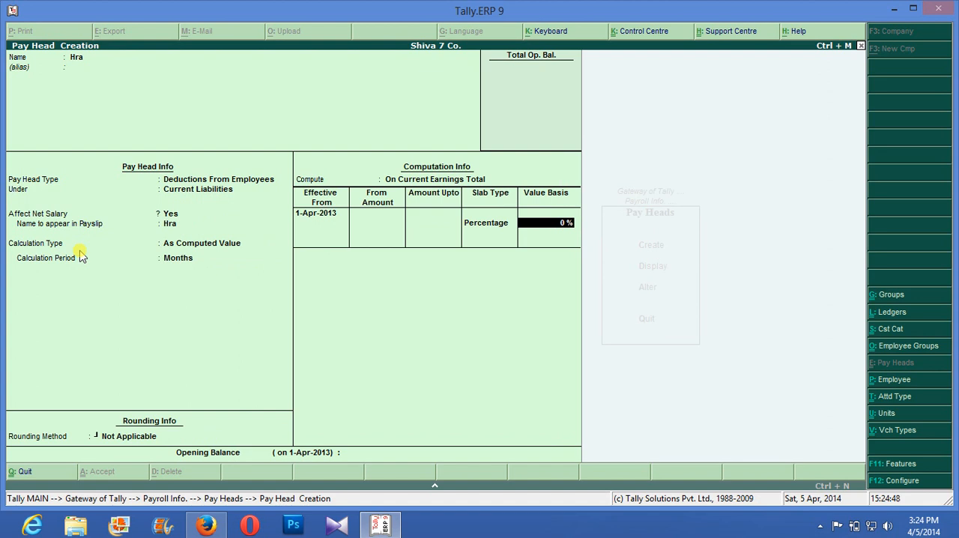
type("1.5")
key("Return")
key("Return")
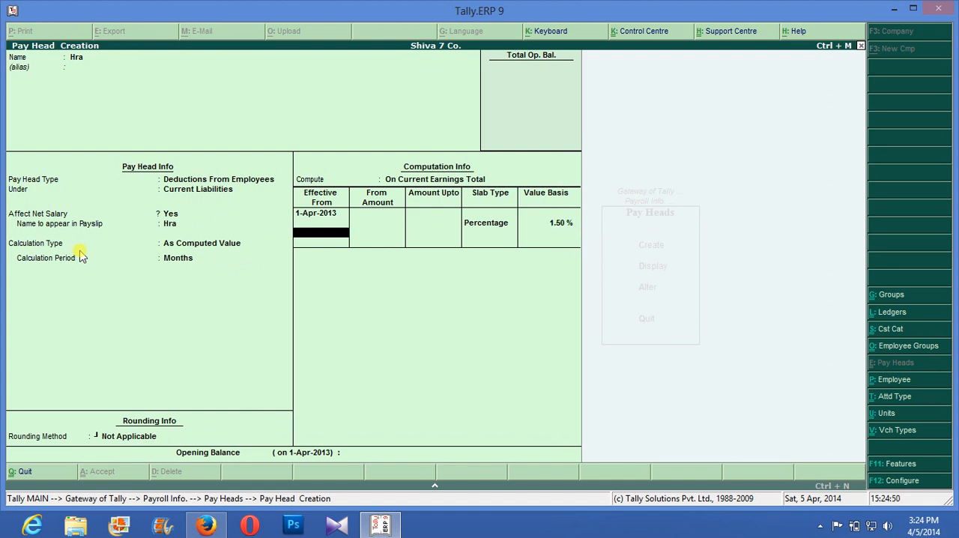
key("Return")
key("Return")
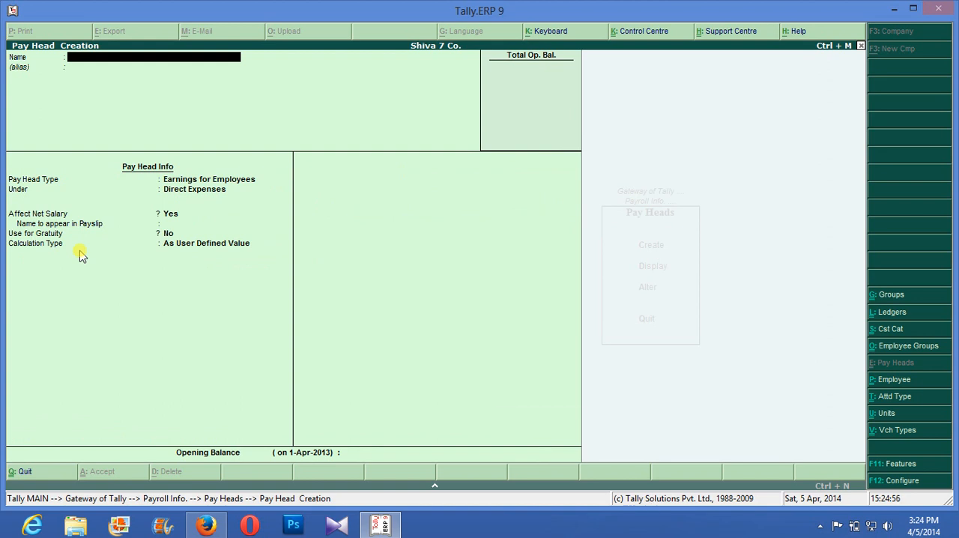
- Leave pay head creation and open Salary Details in Payroll Info
key("Escape")
key("Escape")
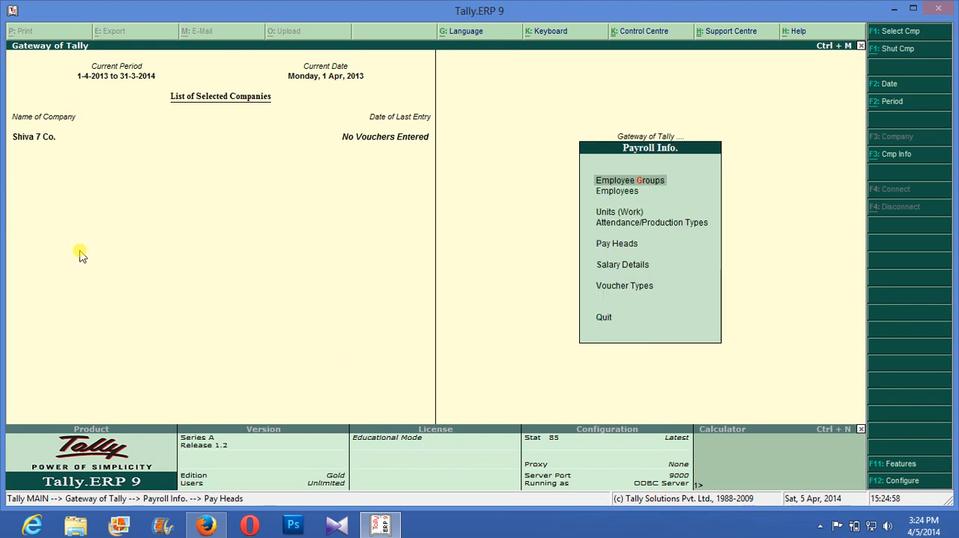
key("Down")
key("Down")
key("Down")
key("Down")
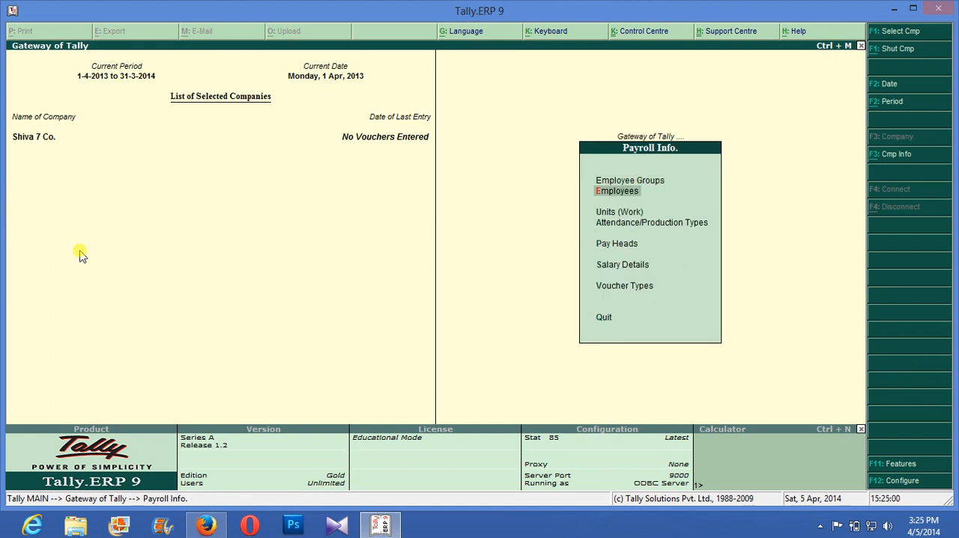
key("Down")
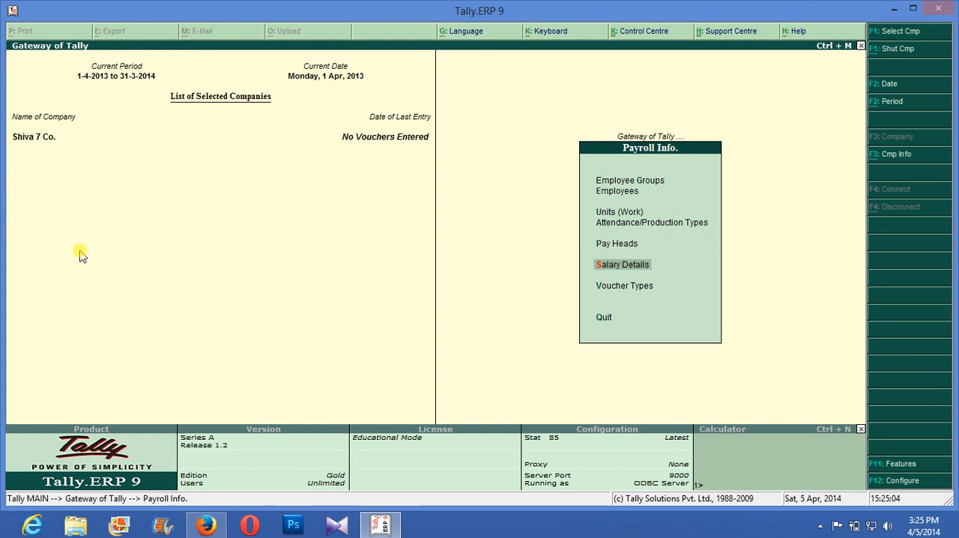
key("Return")
key("Return")
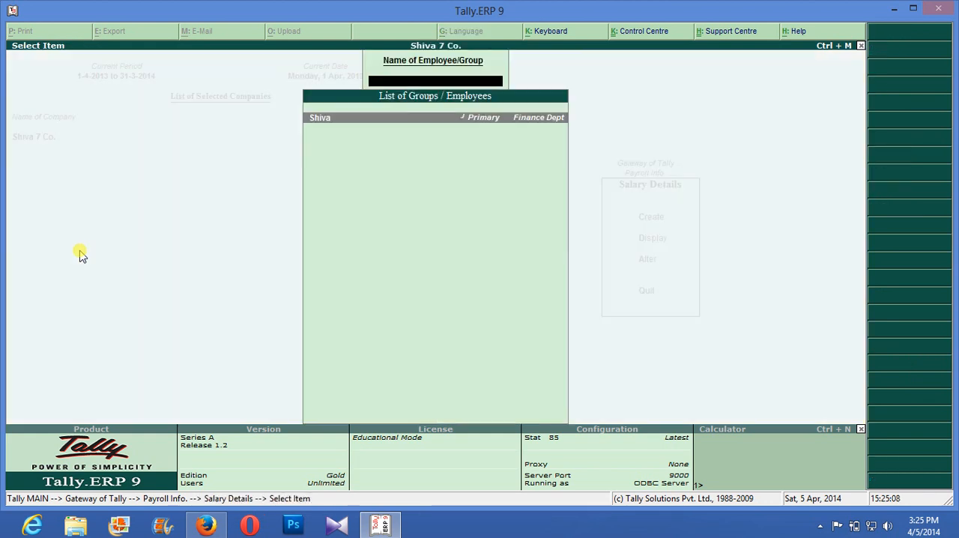
key("Return")
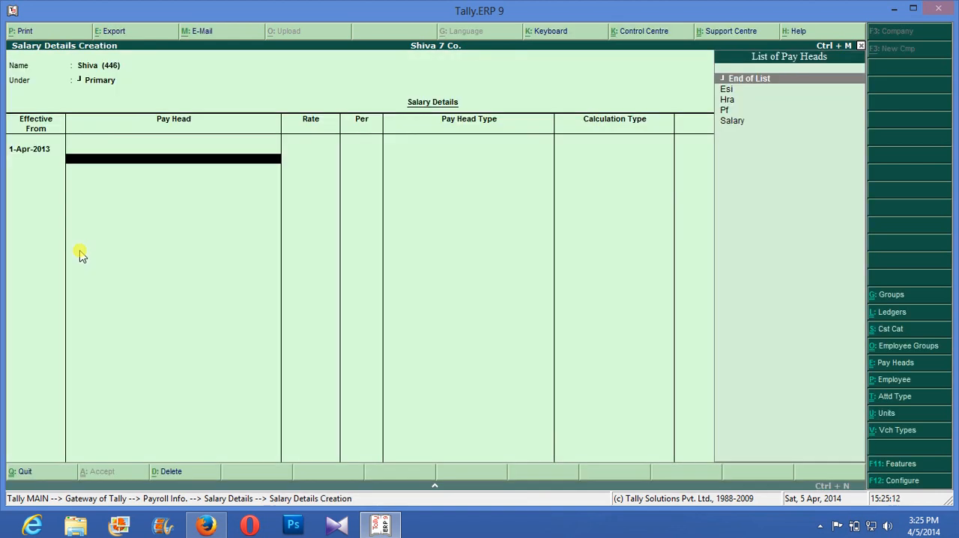
key("Down")
key("Down")
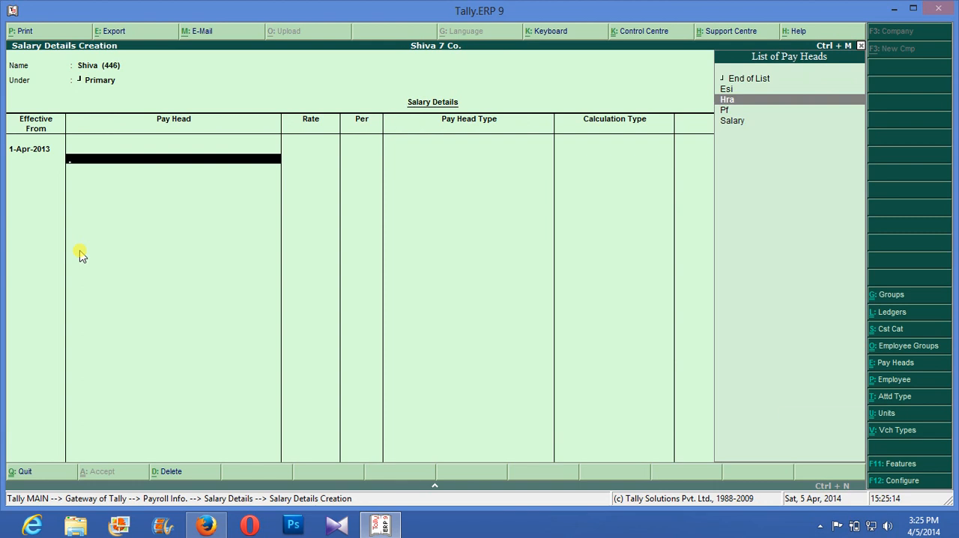
key("Escape")
key("Escape")
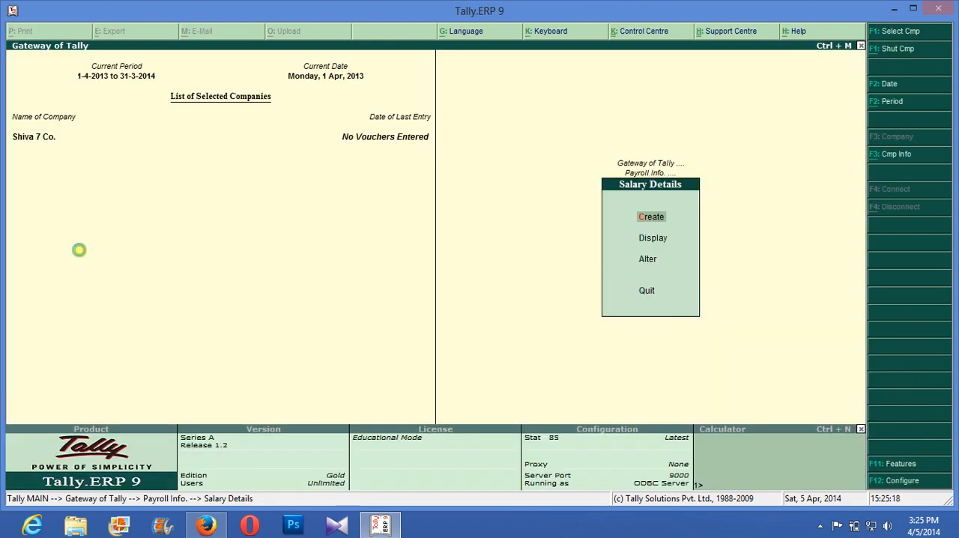
- Create salary details for the Finance Dept employee, effective 1-Apr-2013, with the Salary pay head at 15,000 per month
key("Return")
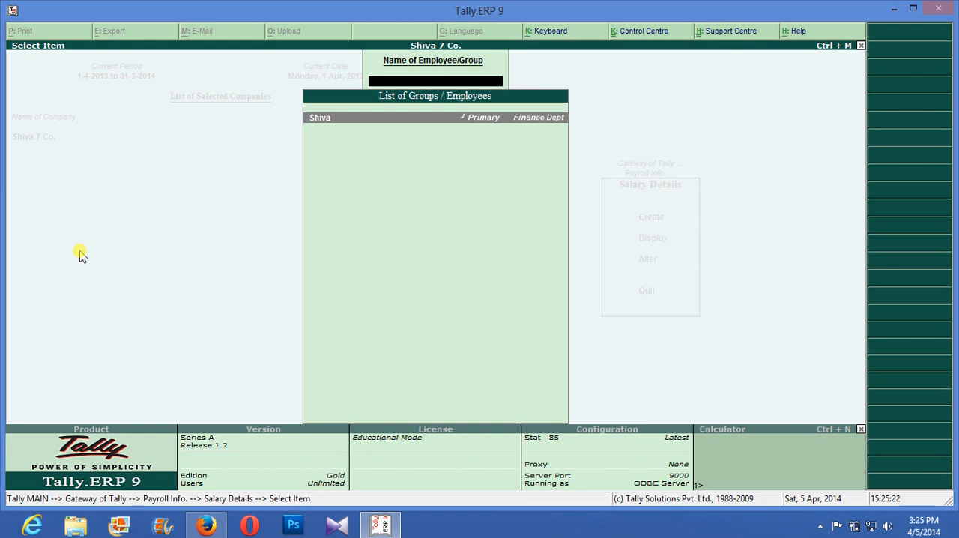
key("Return")
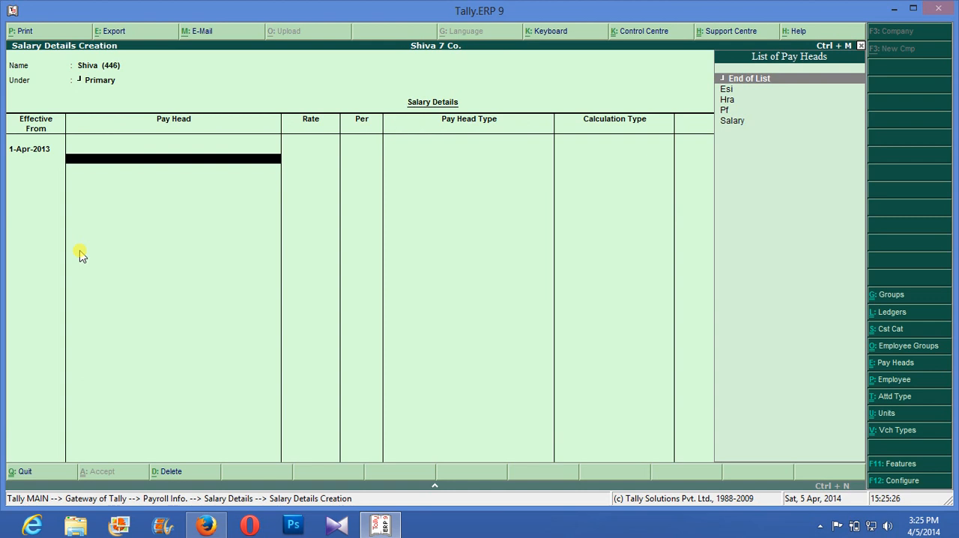
key("Down")
key("Down")
key("Down")
key("Down")
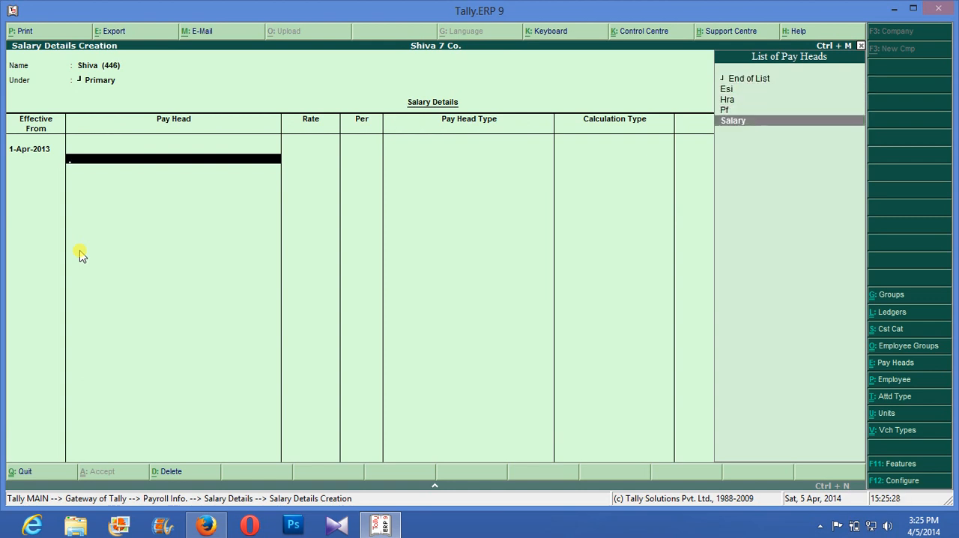
key("Return")
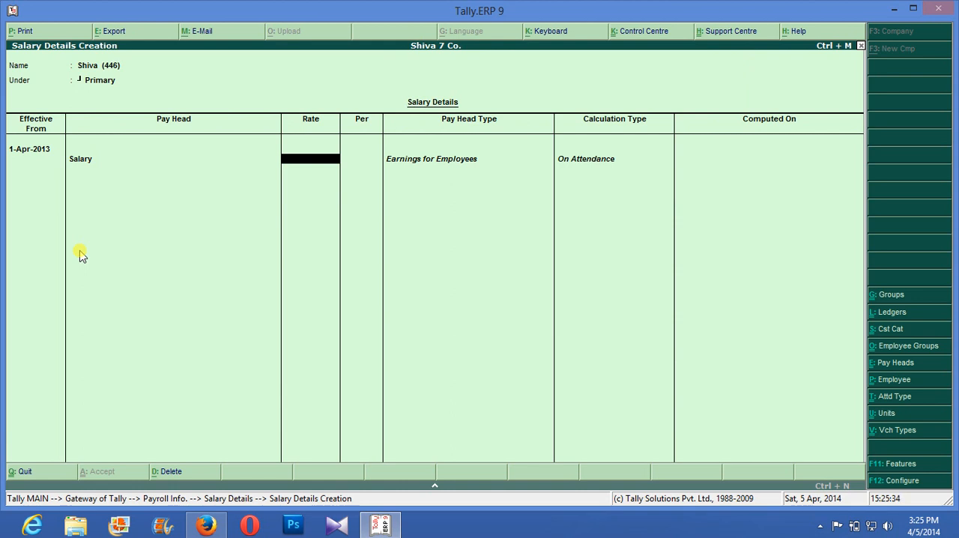
type("15,")
type("000")
key("Return")
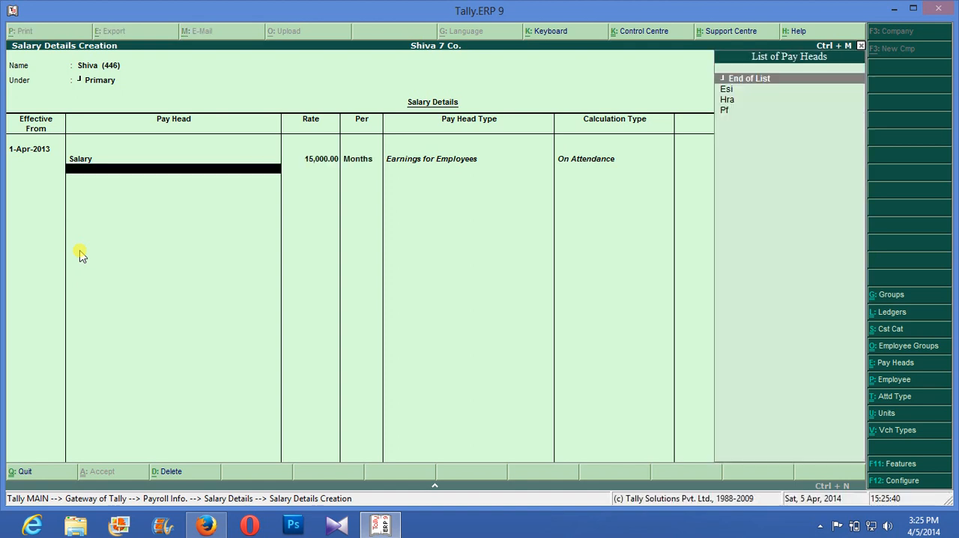
- Add the pay heads Pf, Esi and Hra below Salary in the employee's salary details
key("Down")
key("Down")
key("Down")
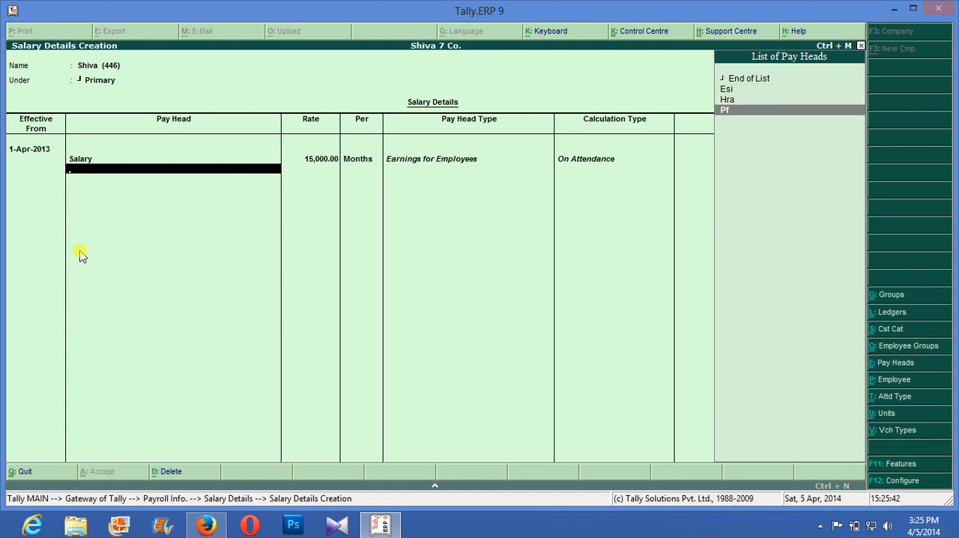
key("Return")
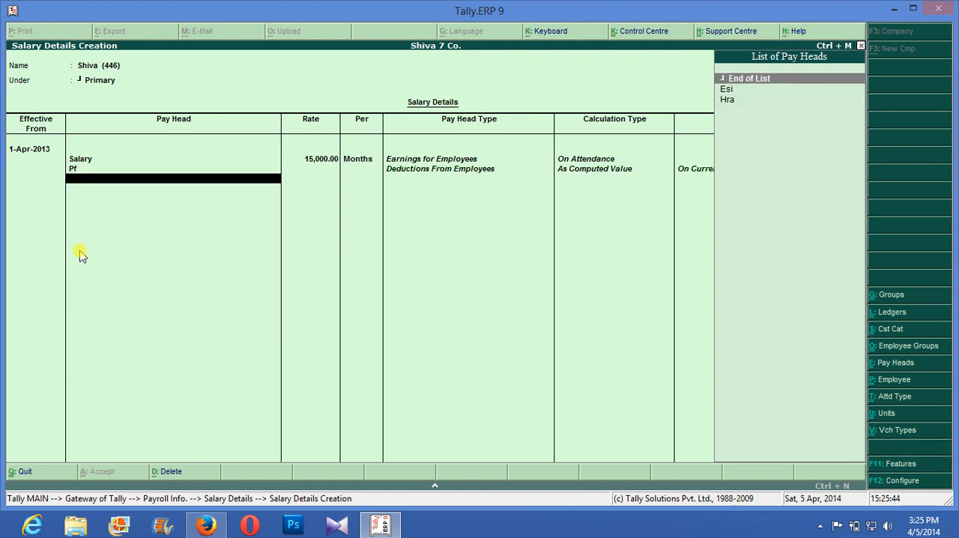
key("Down")
key("Return")
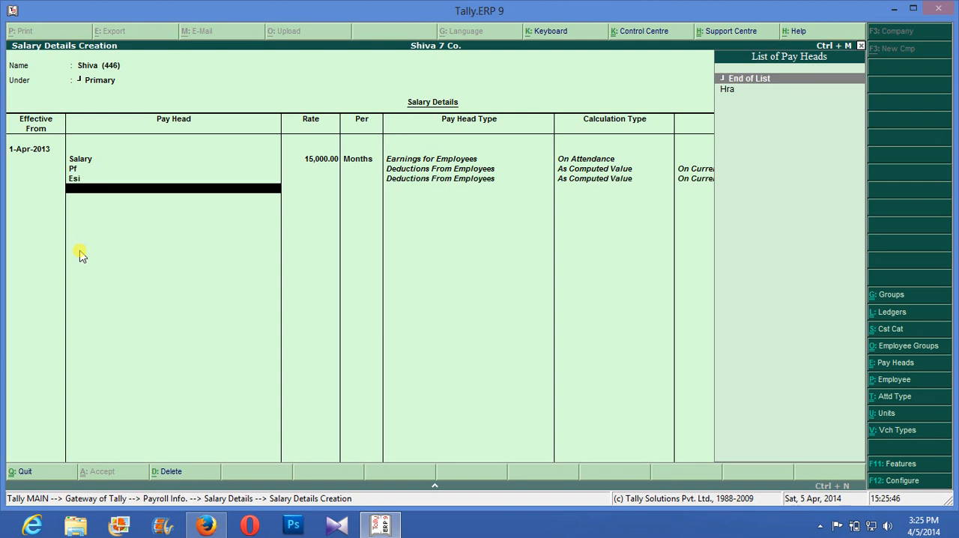
key("Down")
key("Return")
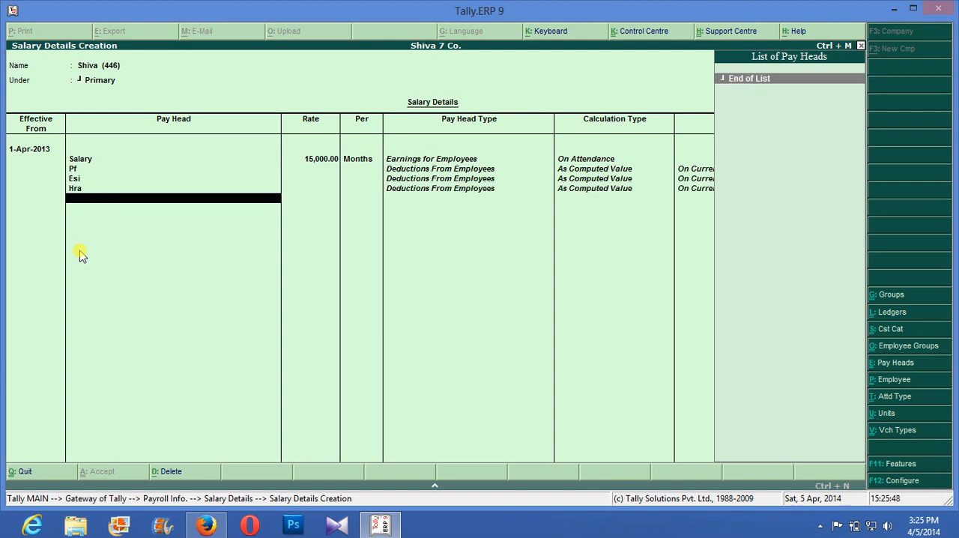
- End the pay head list, go through the salary entries once more and save the salary details
key("Return")
key("Return")
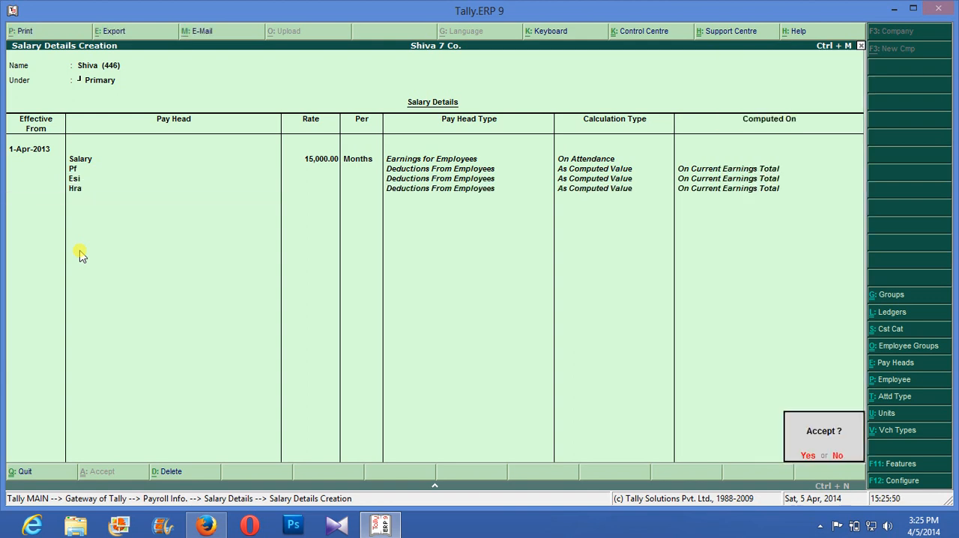
key("n")
key("Return")
key("Return")
key("Return")
key("Return")
key("Return")
key("Return")
key("Return")
key("y")
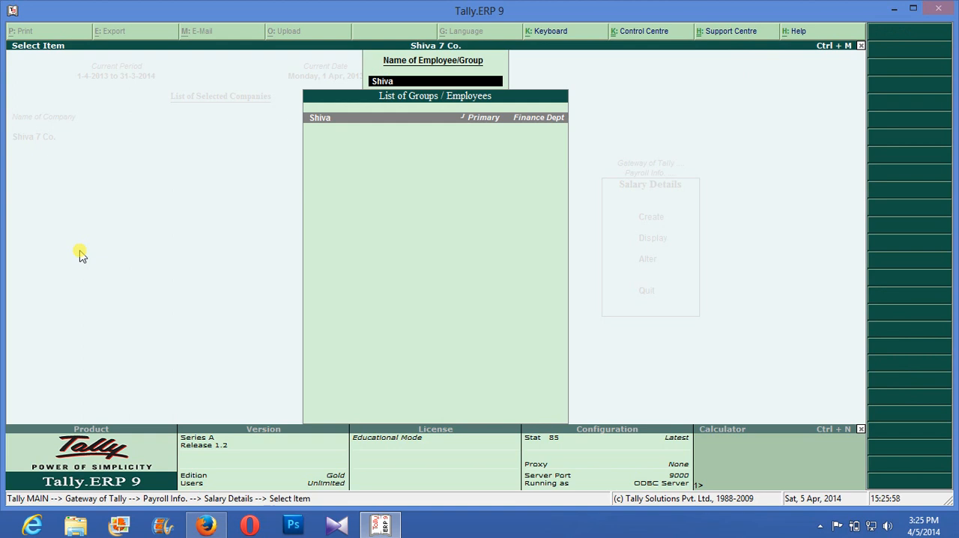
- Leave the salary details and go back to Payroll Vouchers in the Gateway of Tally
key("Escape")
key("Escape")
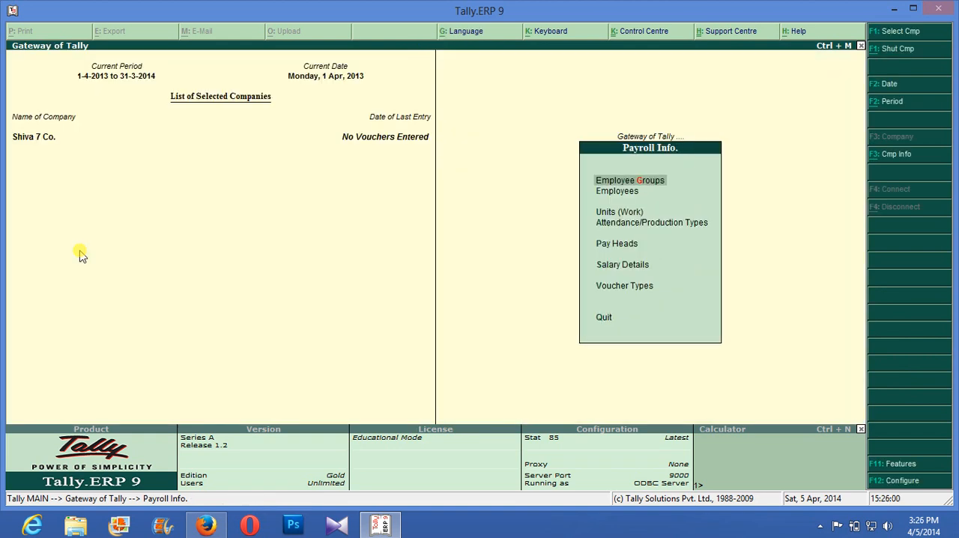
key("Escape")
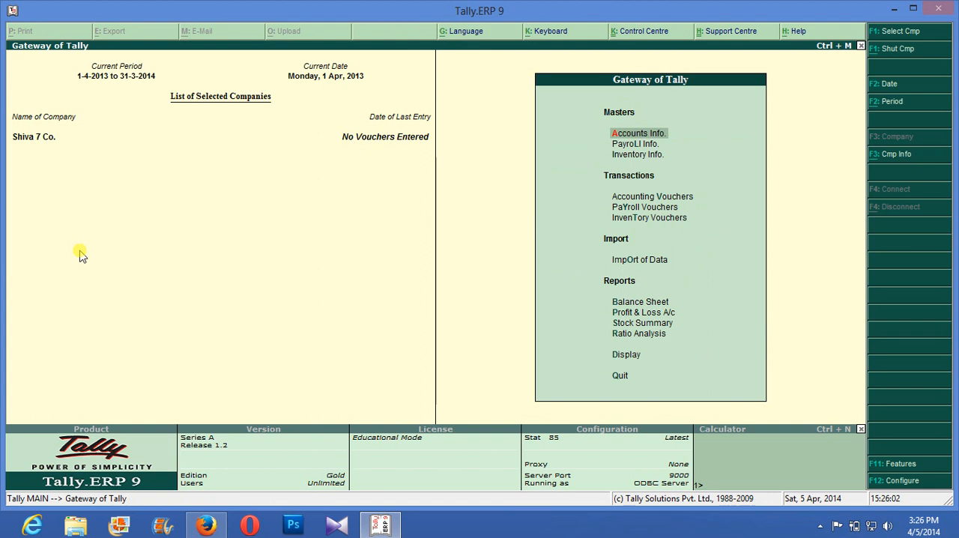
key("Down")
key("Down")
key("Down")
key("Down")
key("Down")
key("Up")
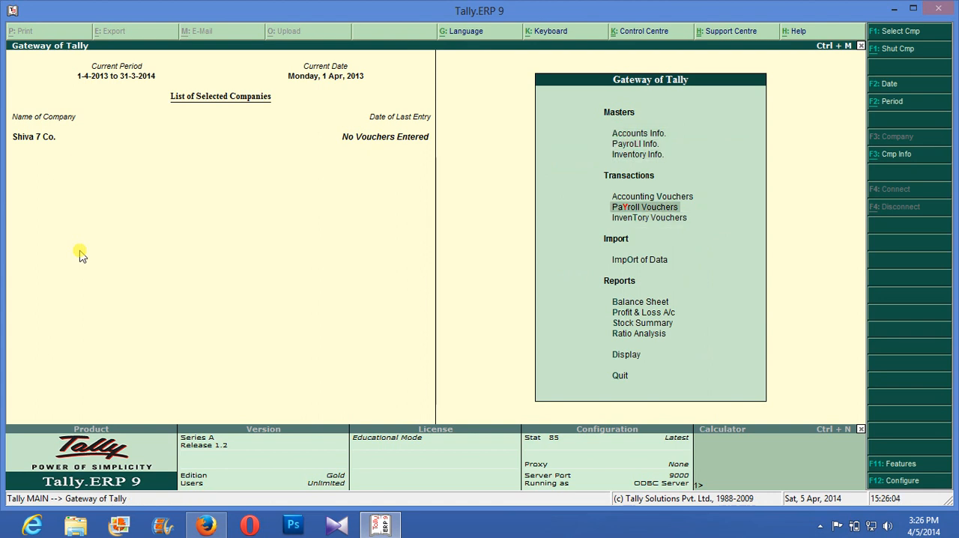
key("Return")
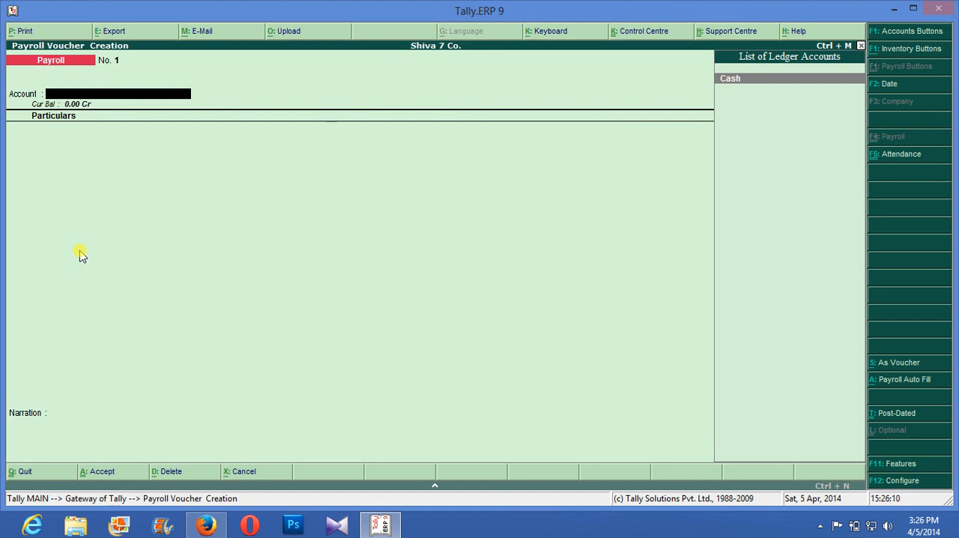
key("Return")
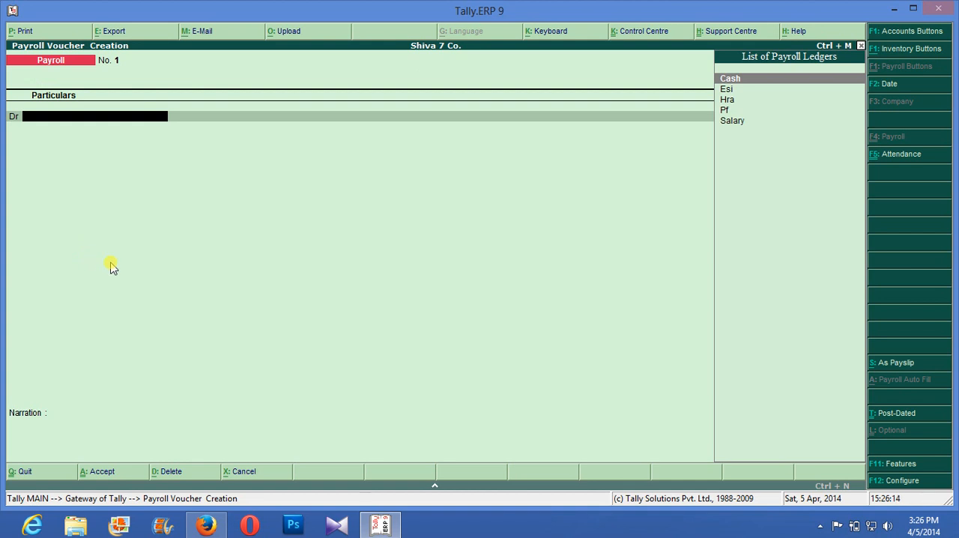
key("Escape")
key("Return")
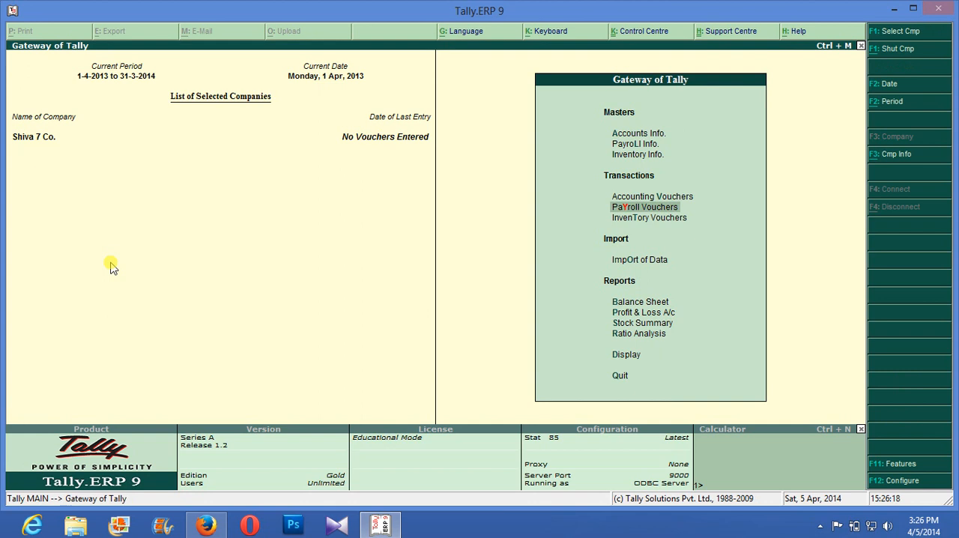
key("Return")
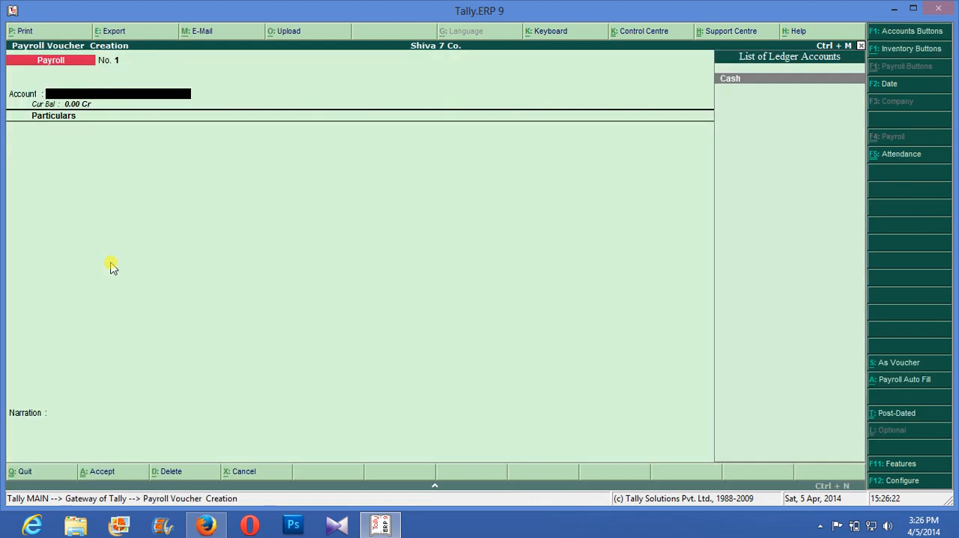
key("F2")
key("Escape")
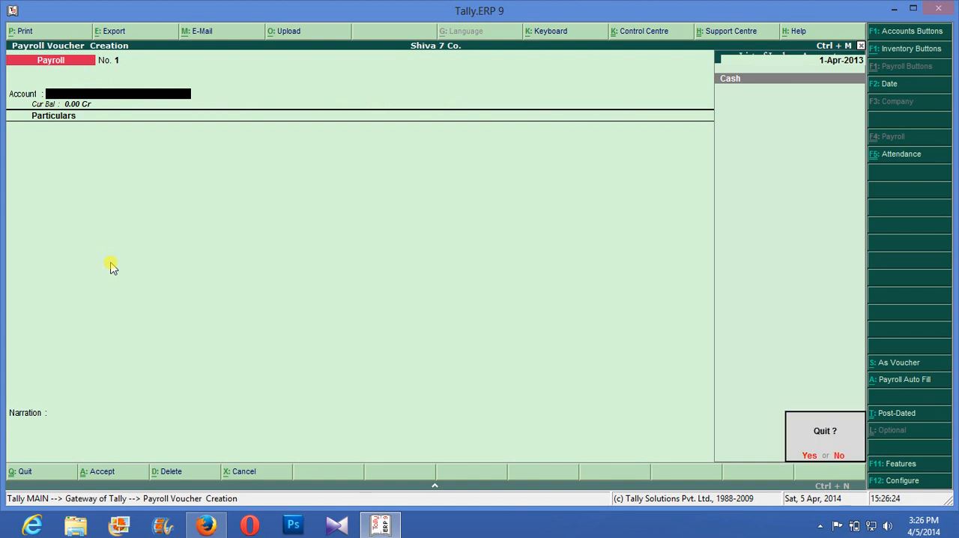
key("Return")
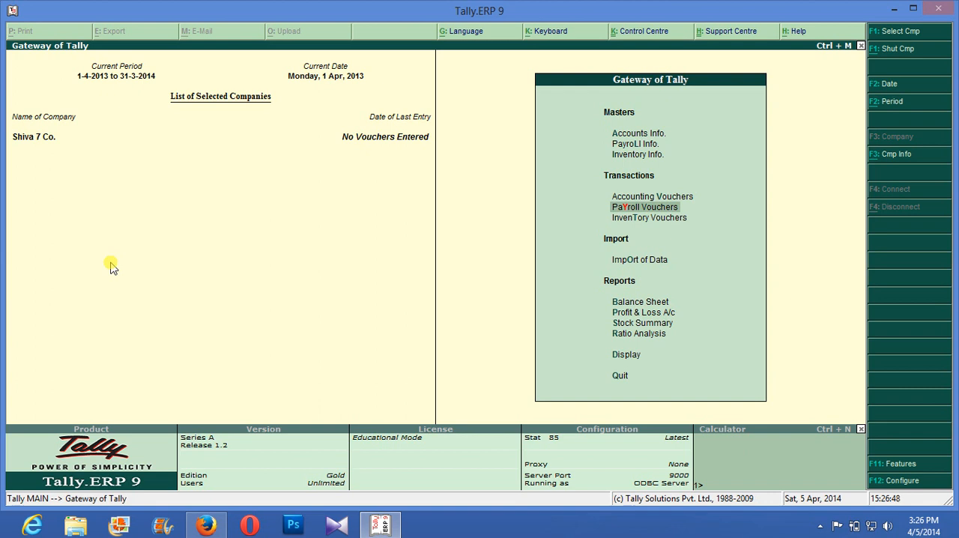
key("Return")
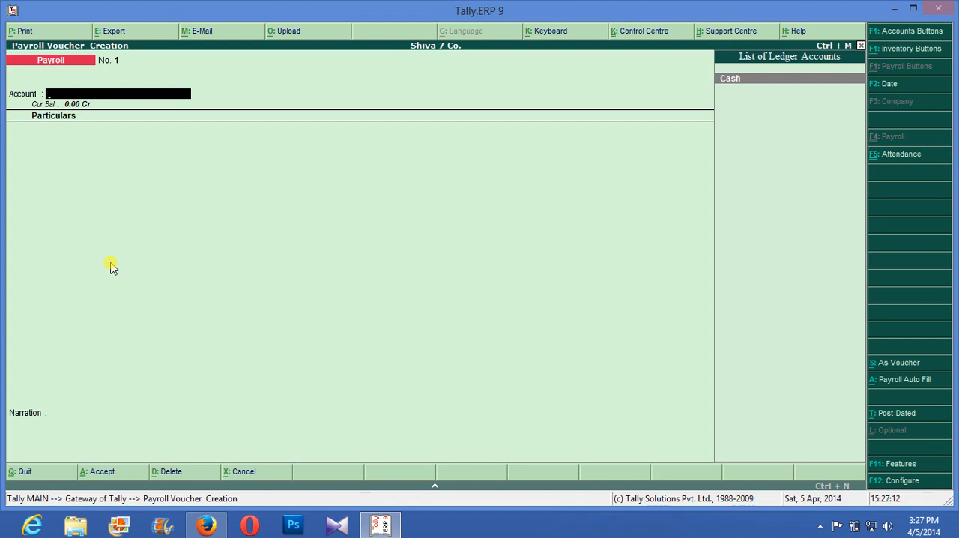
key("F5")
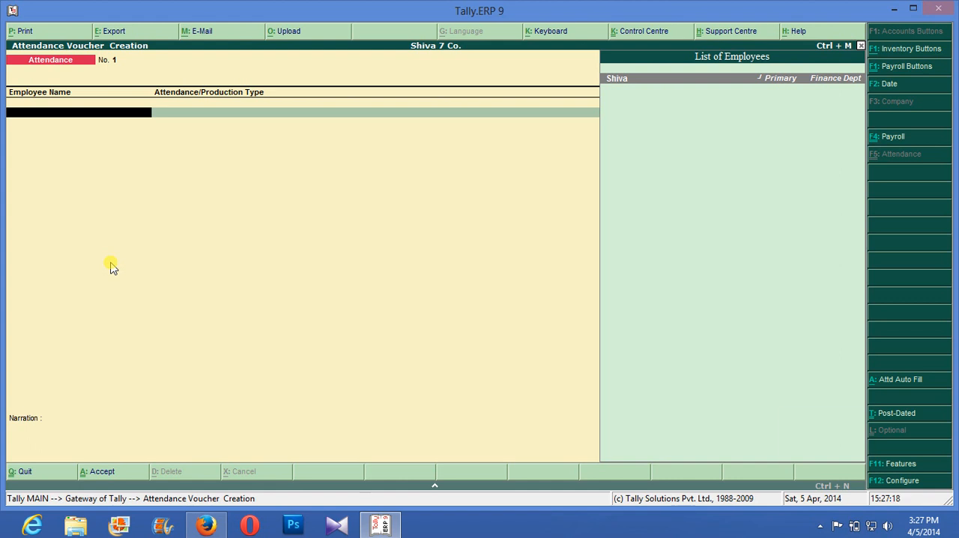
key("Escape")
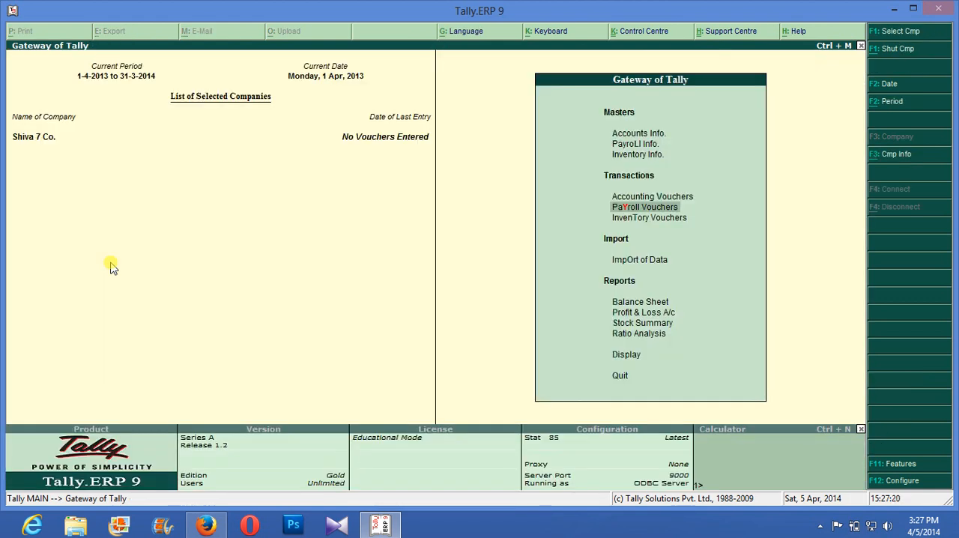
- Start an attendance voucher and record the Finance Dept employee as Present for 25 days
key("Return")
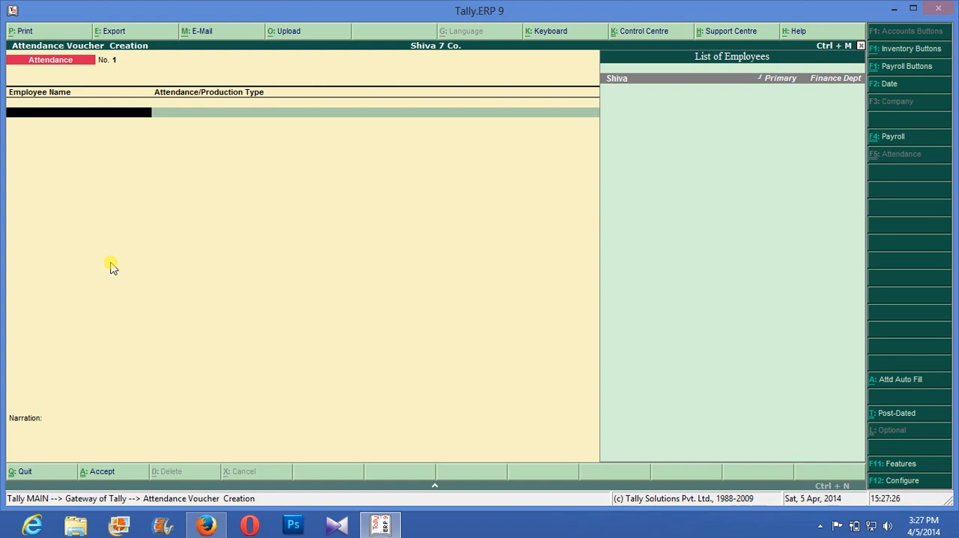
key("ctrl+F4")
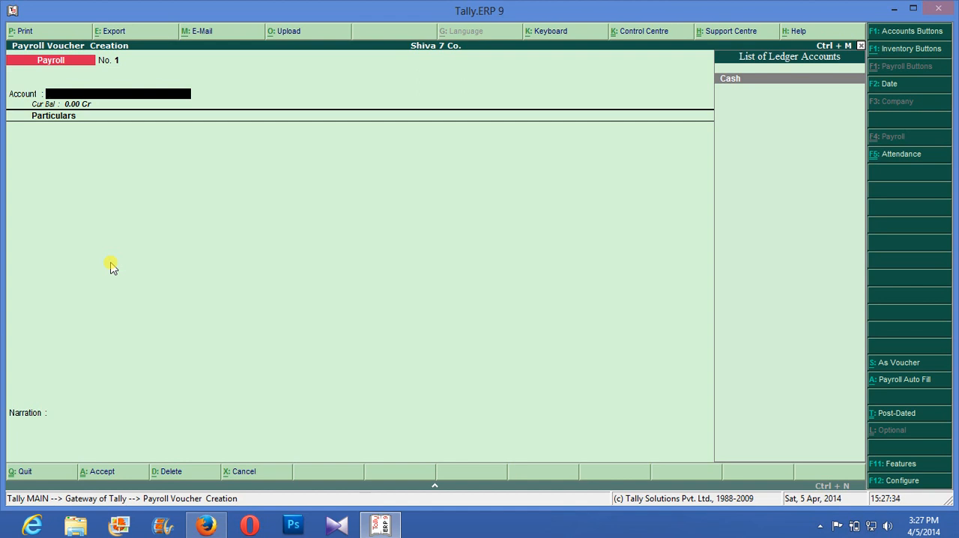
key("F5")
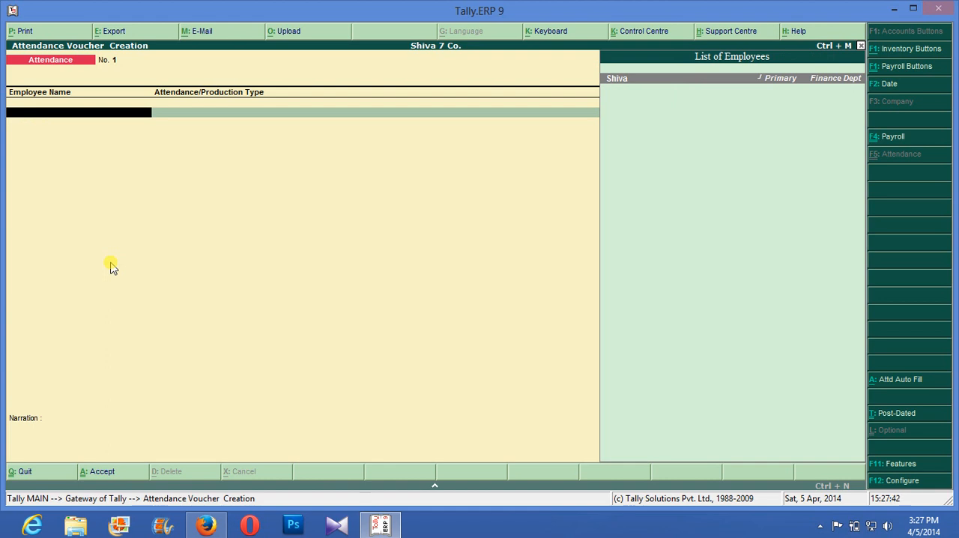
key("Return")
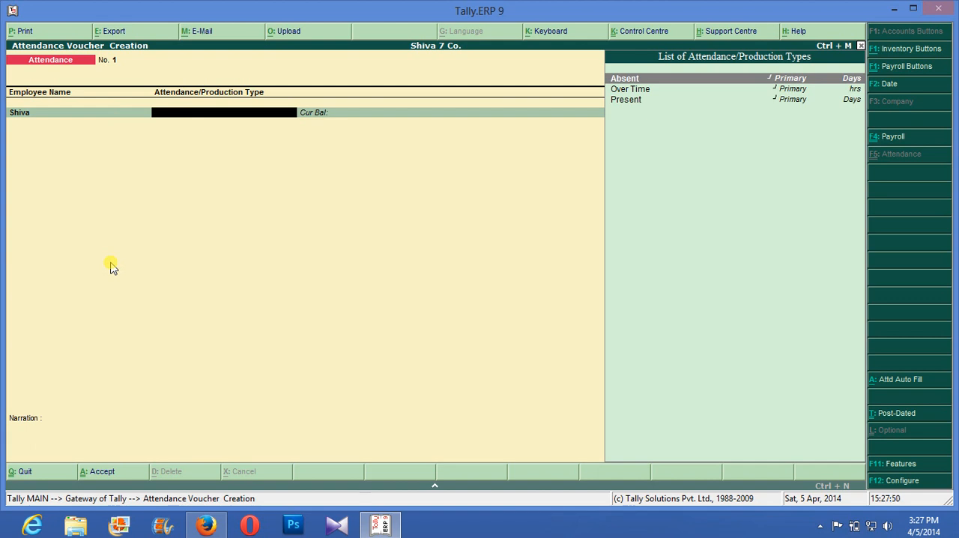
key("Down")
key("Down")
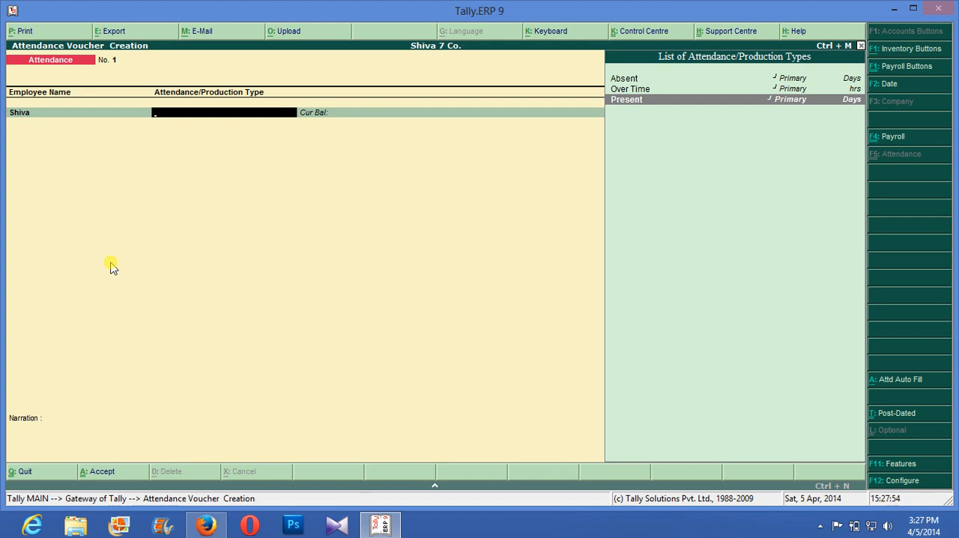
key("Return")
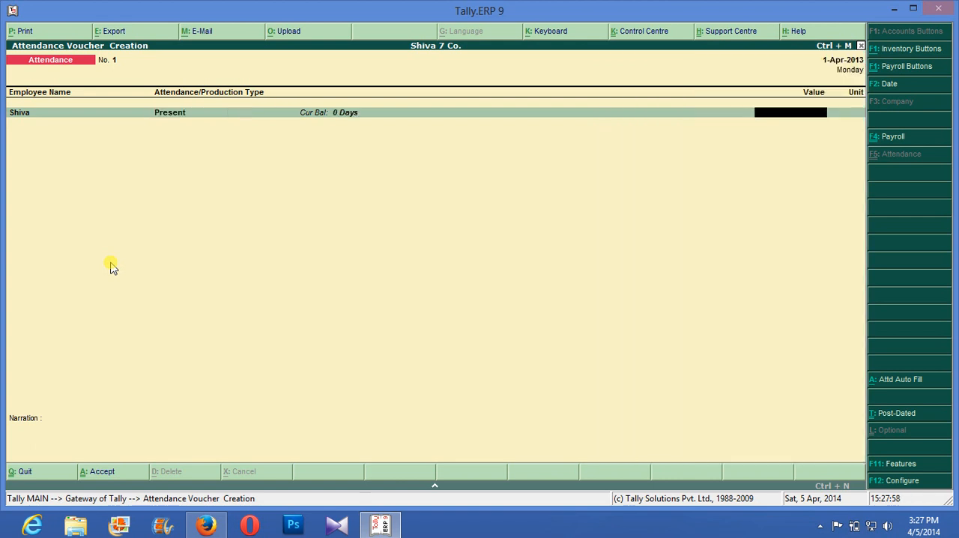
type("25")
key("Return")
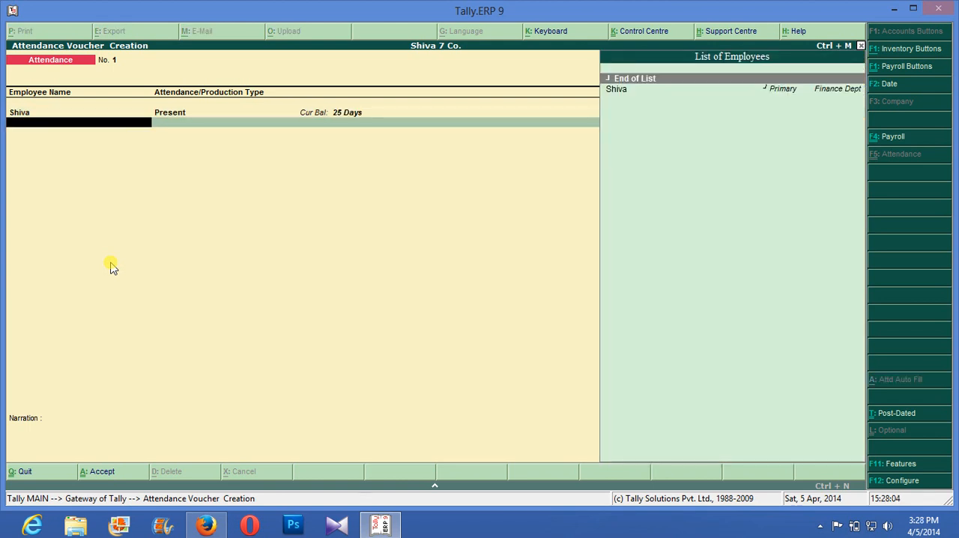
- Add a second line to the attendance voucher with the same employee Absent for 5 days
key("Down")
key("Return")
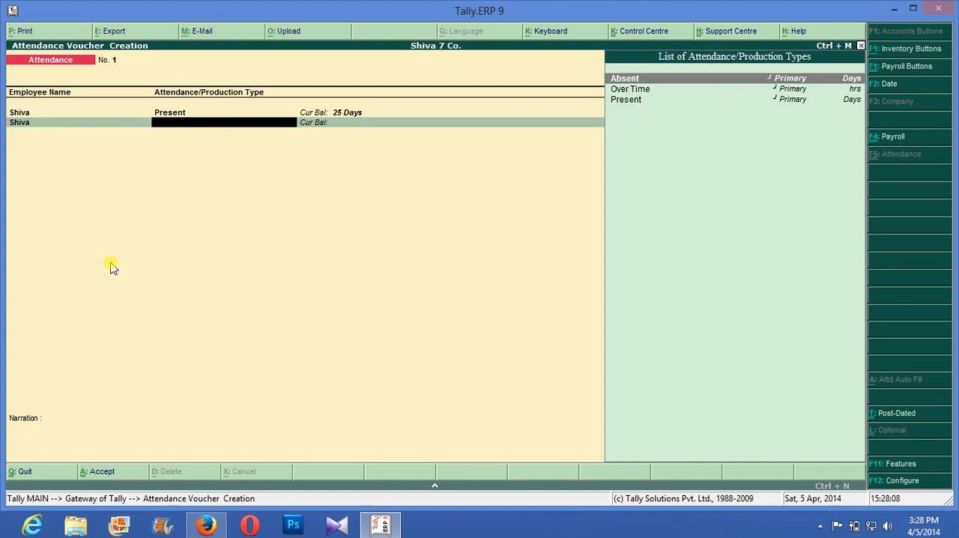
key("Return")
type("5")
key("Return")
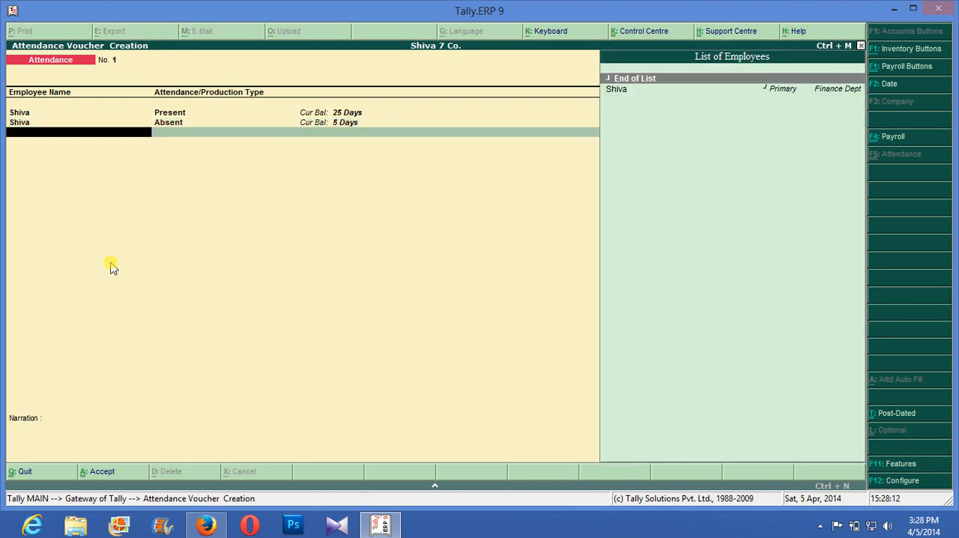
- Add a third attendance line for the same employee with 5 hrs of Over Time
key("Down")
key("Return")
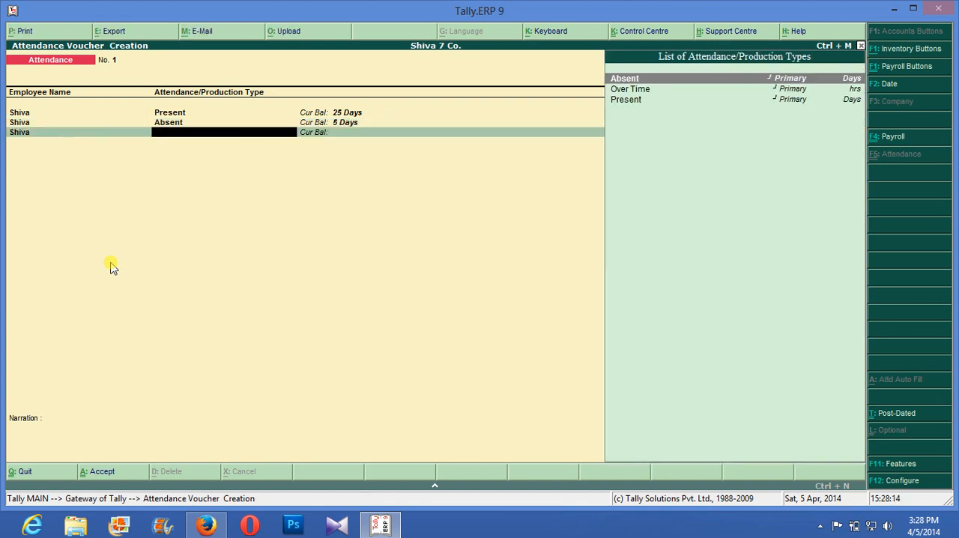
key("Down")
key("Return")
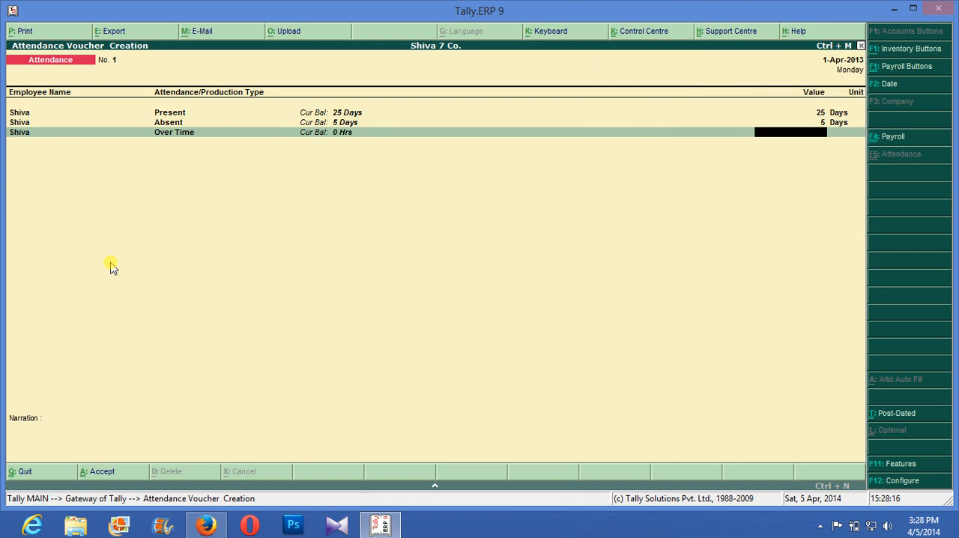
type("5")
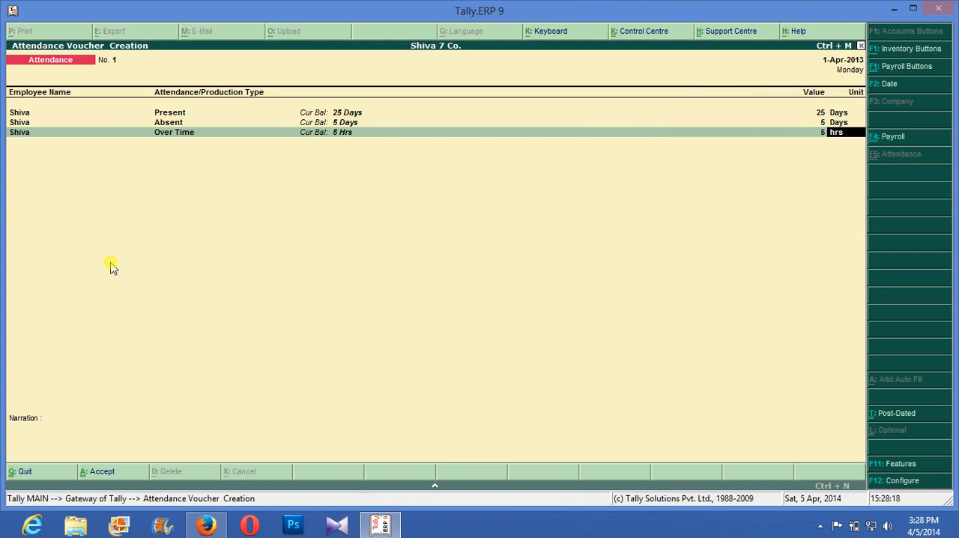
key("Return")
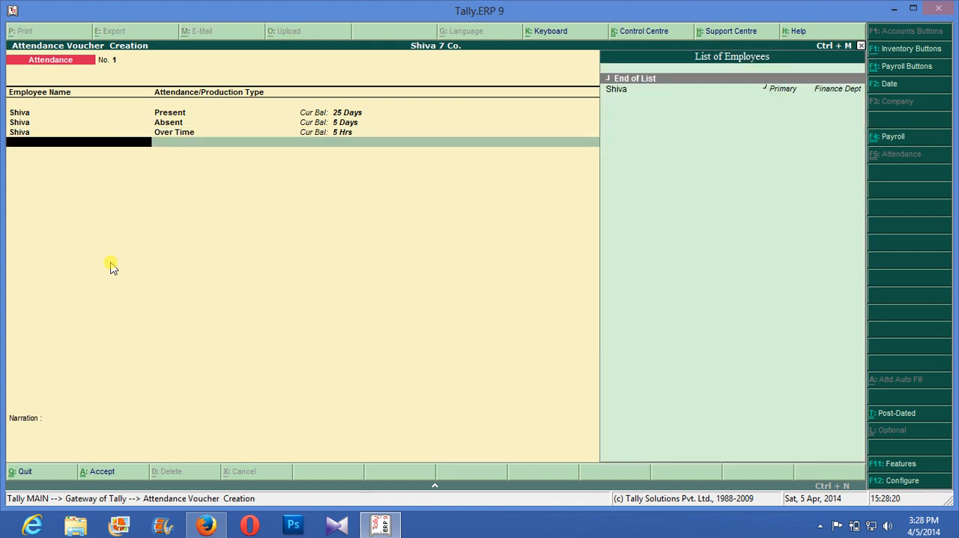
- End the employee list, save the attendance voucher without a narration and switch to a payroll voucher
key("Return")
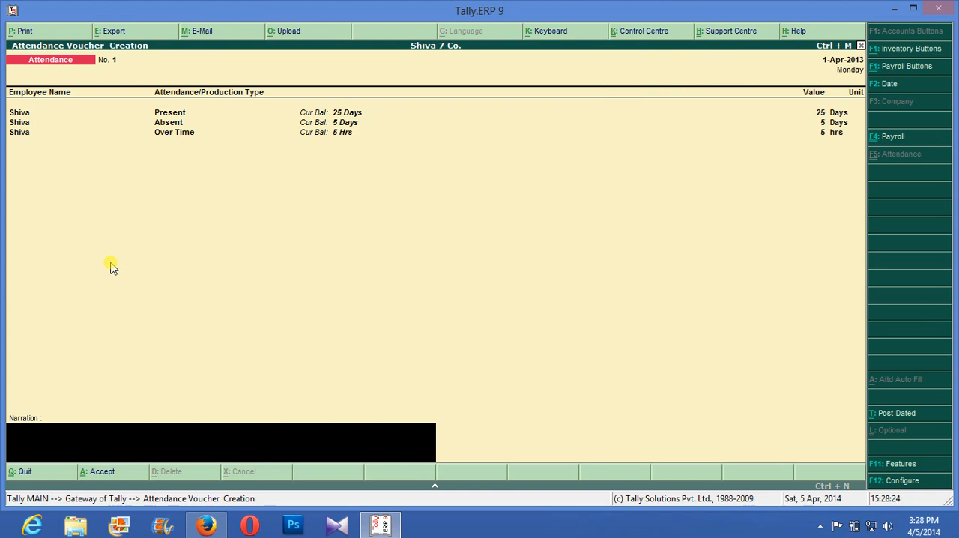
key("Return")
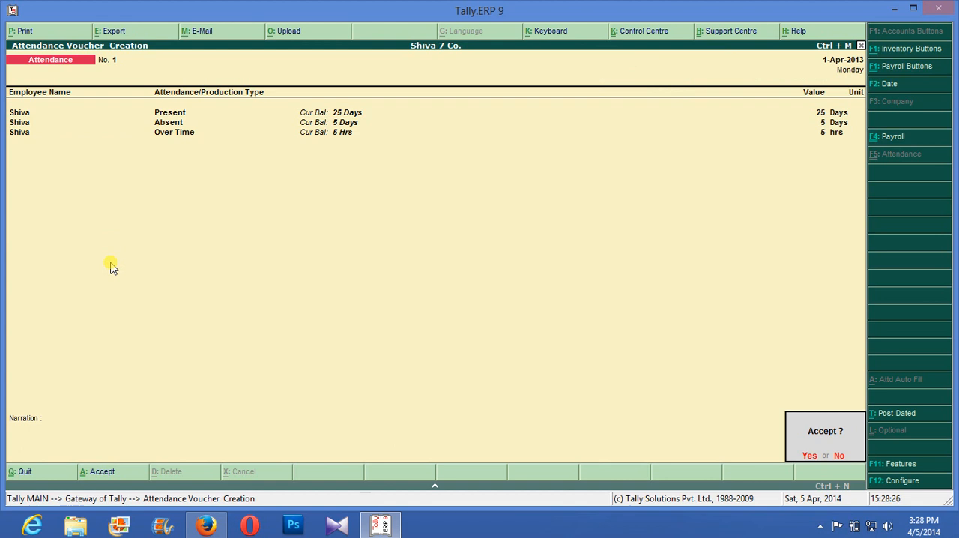
key("Return")
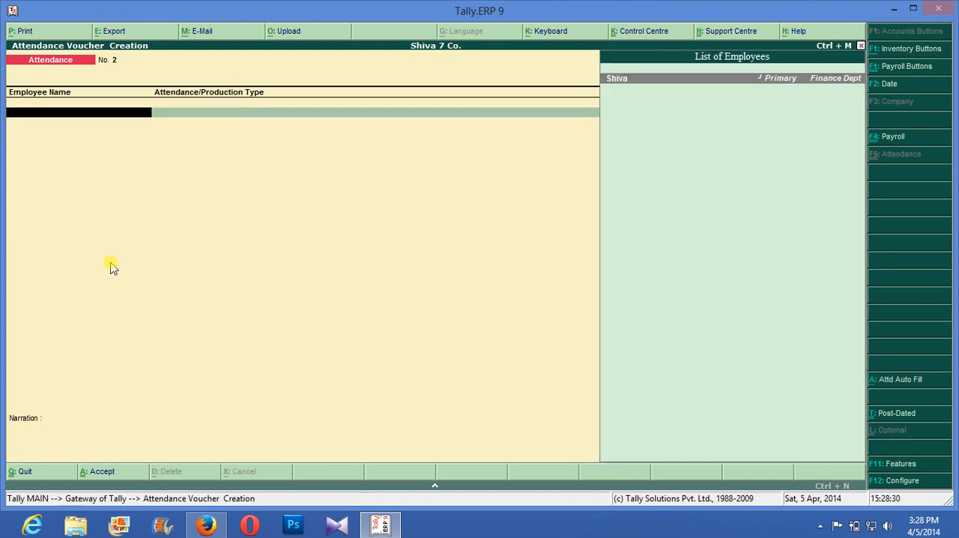
key("ctrl+F4")
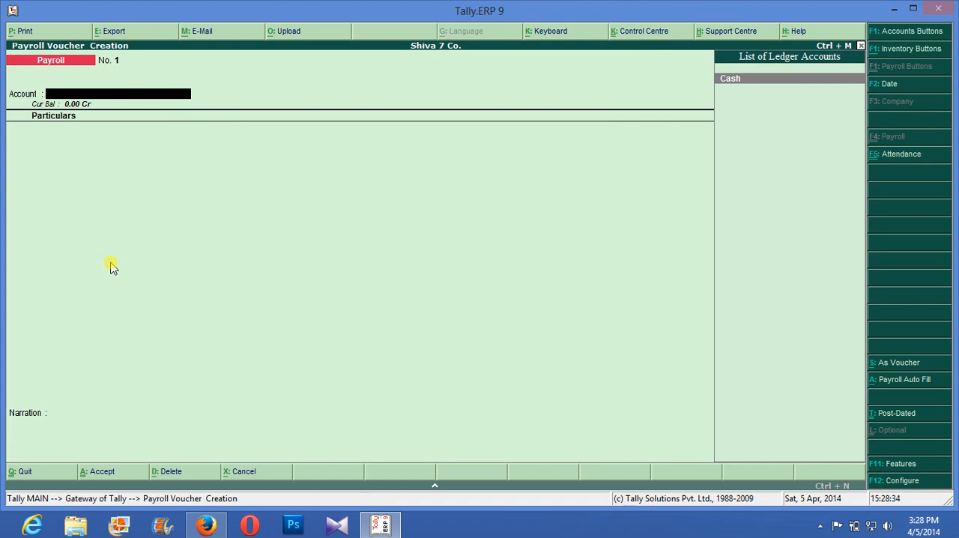
key("Return")
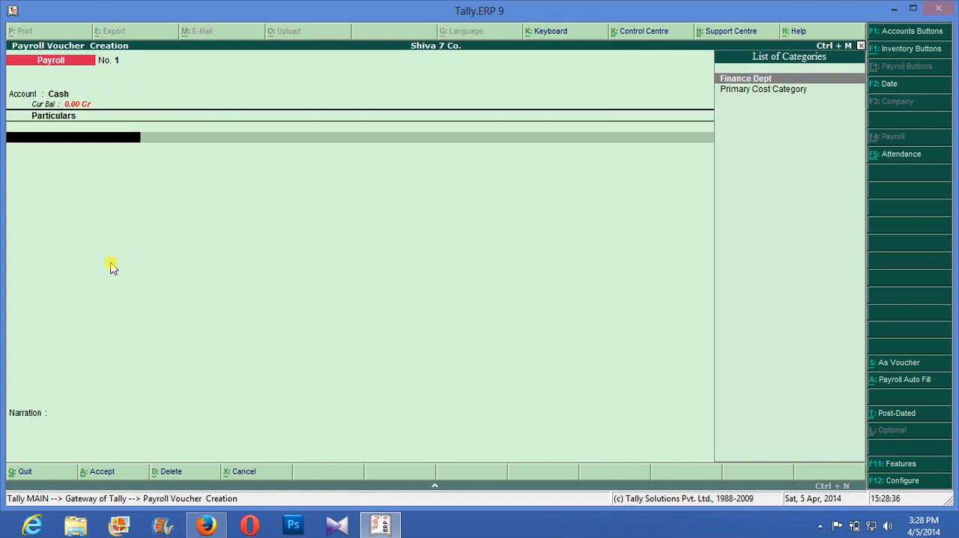
key("Escape")
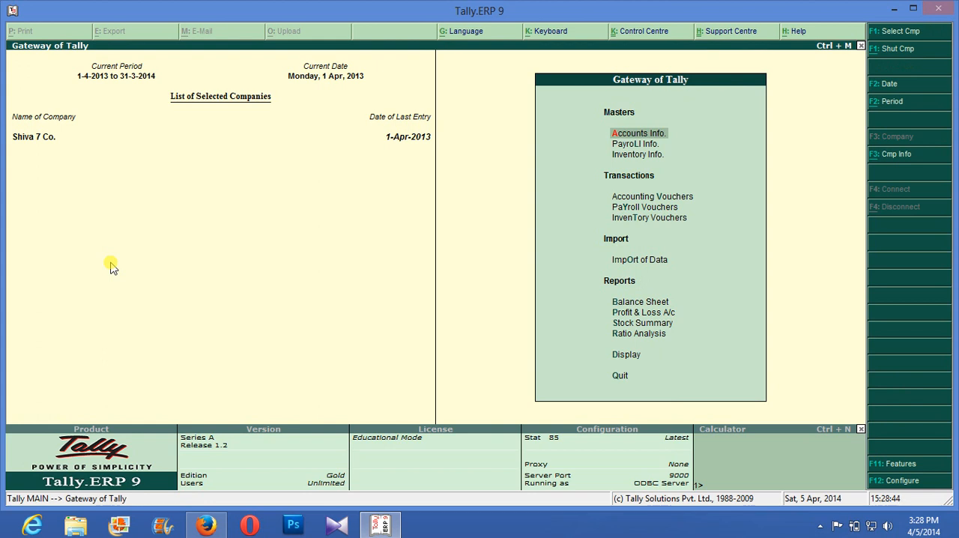
key("Down")
key("Down")
key("Down")
key("Down")
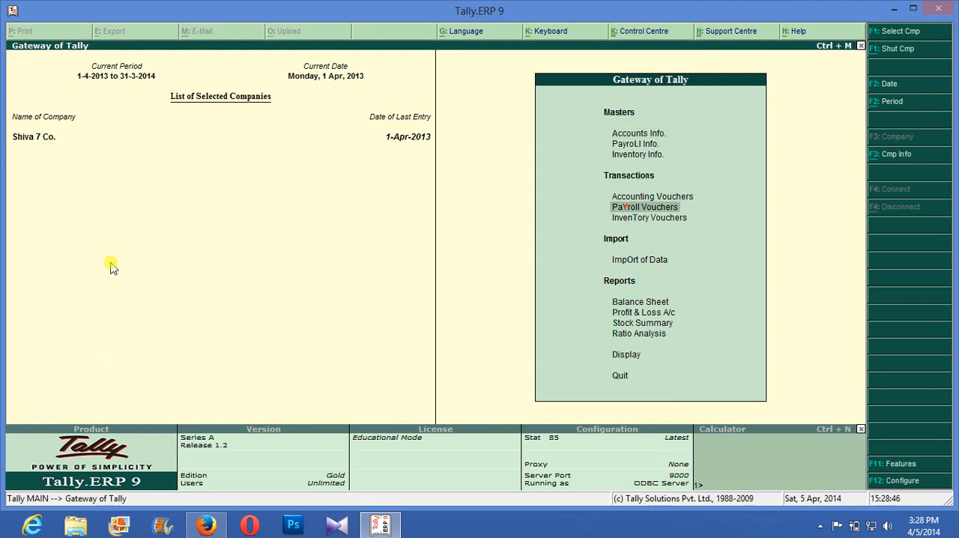
key("Return")
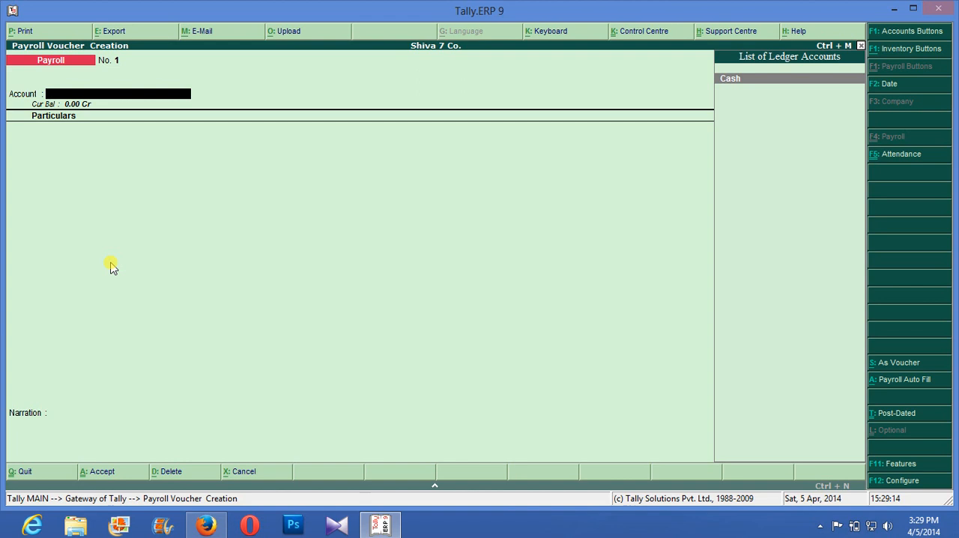
- Start Payroll Auto Fill for the payroll voucher with the period from 1-4-2013 to 1-5-2013
key("alt+a")
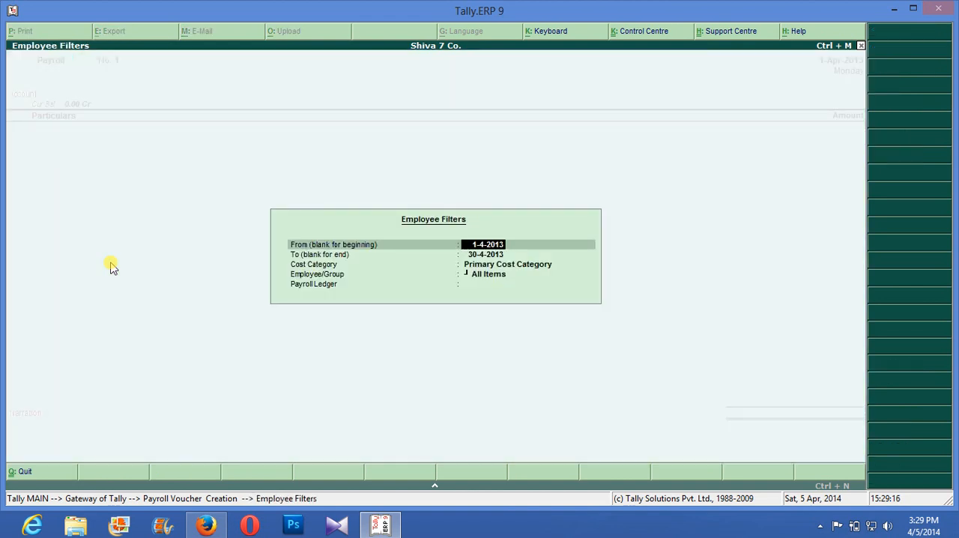
key("Return")
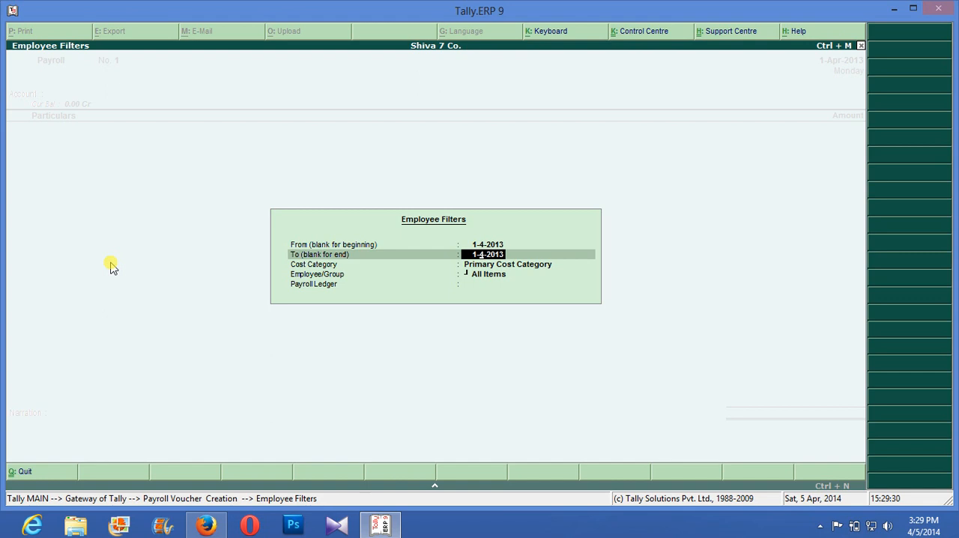
type("5")
key("Delete")
key("Return")
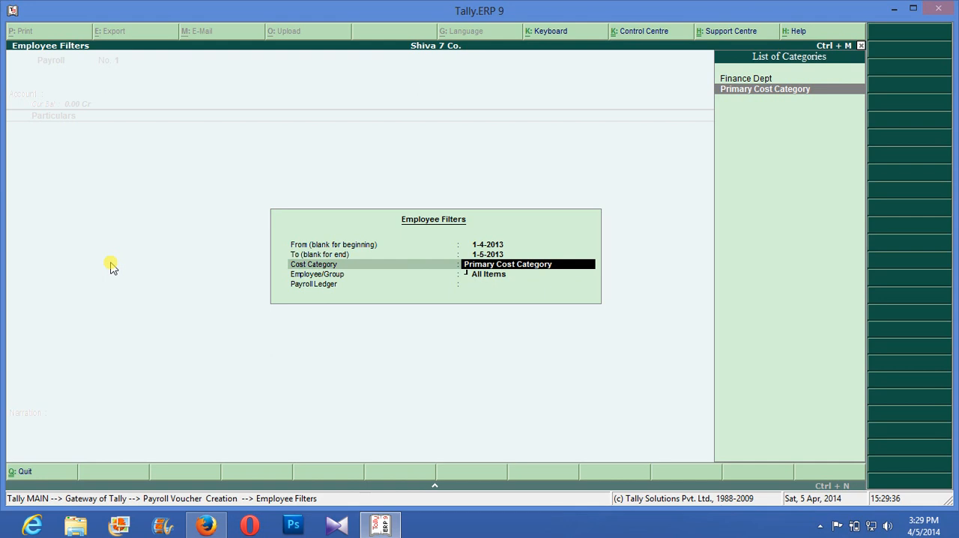
- Fill the payroll voucher for the Finance Dept cost category and its employee, using Cash as the payroll ledger
key("Up")
key("Return")
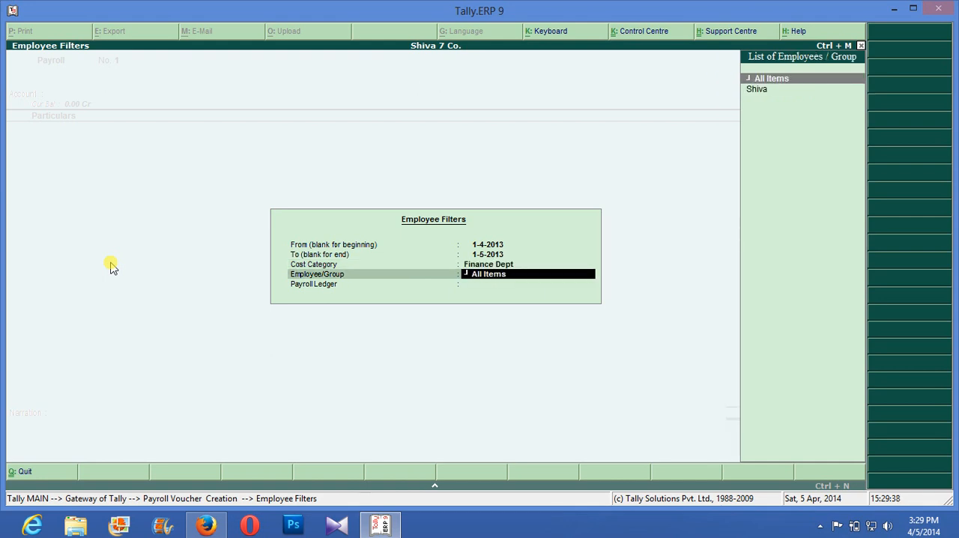
key("Down")
key("Return")
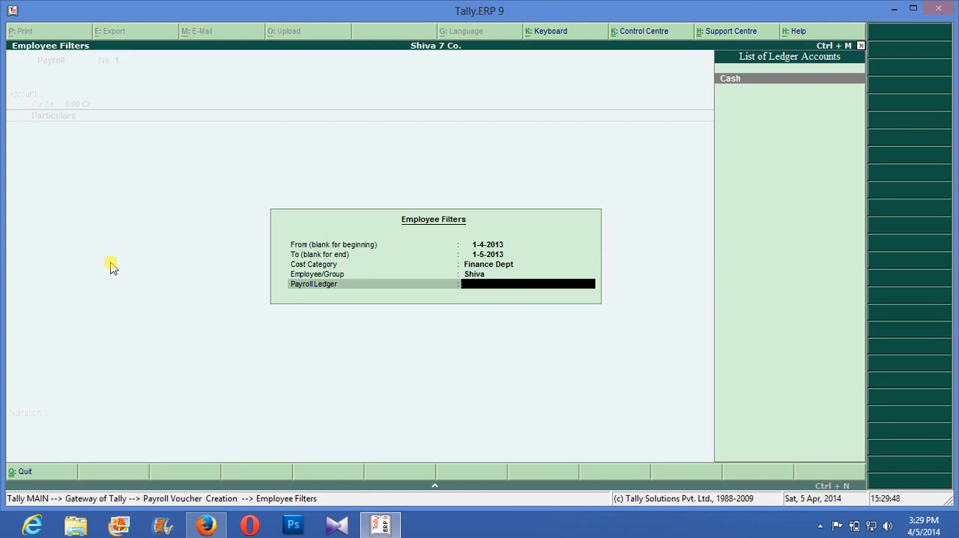
key("Return")
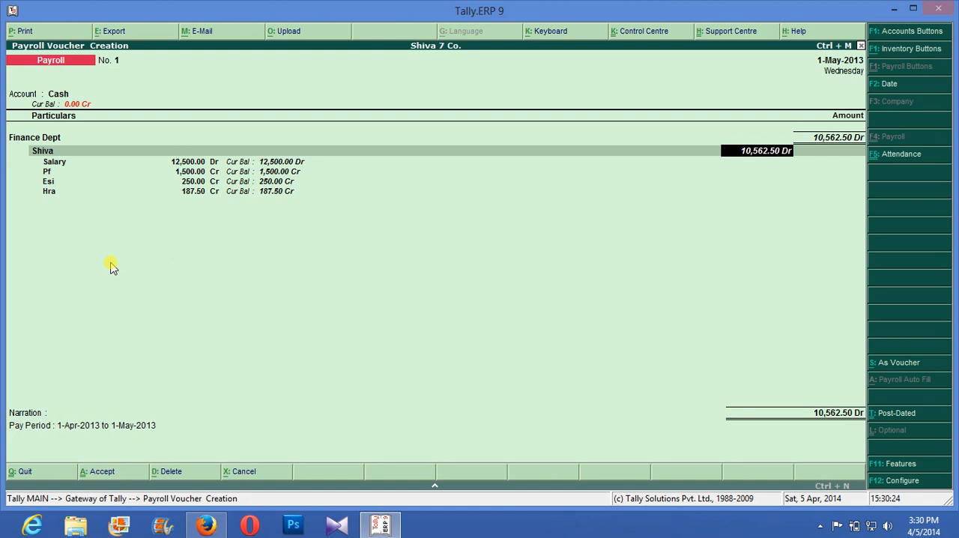
- Accept the employee's payroll amount, print the voucher and save the print output as s in Documents
key("Return")
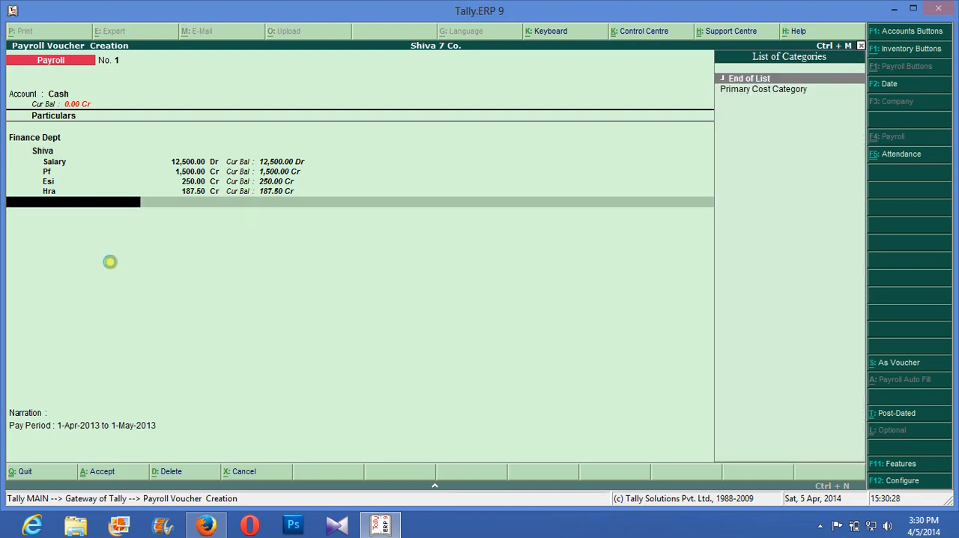
key("ctrl+a")
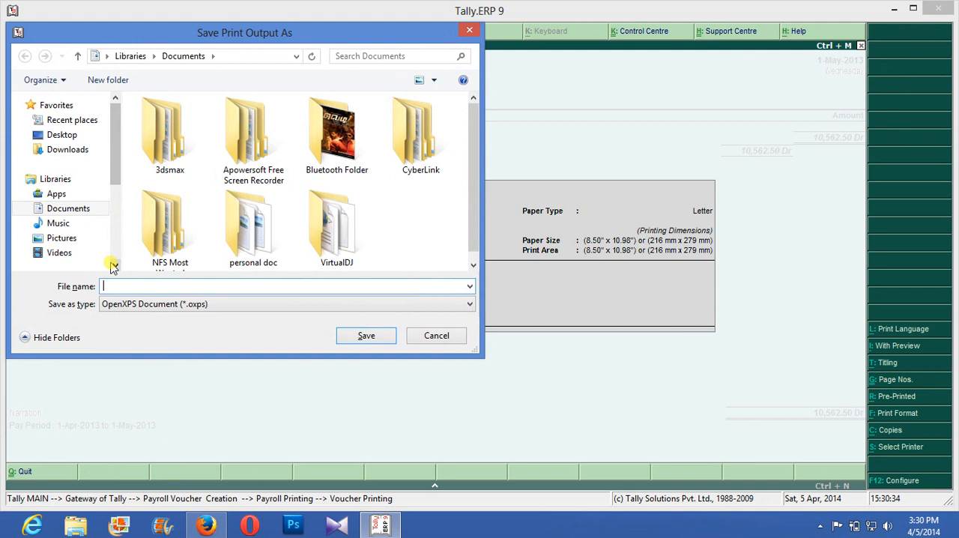
type("s")
key("Return")
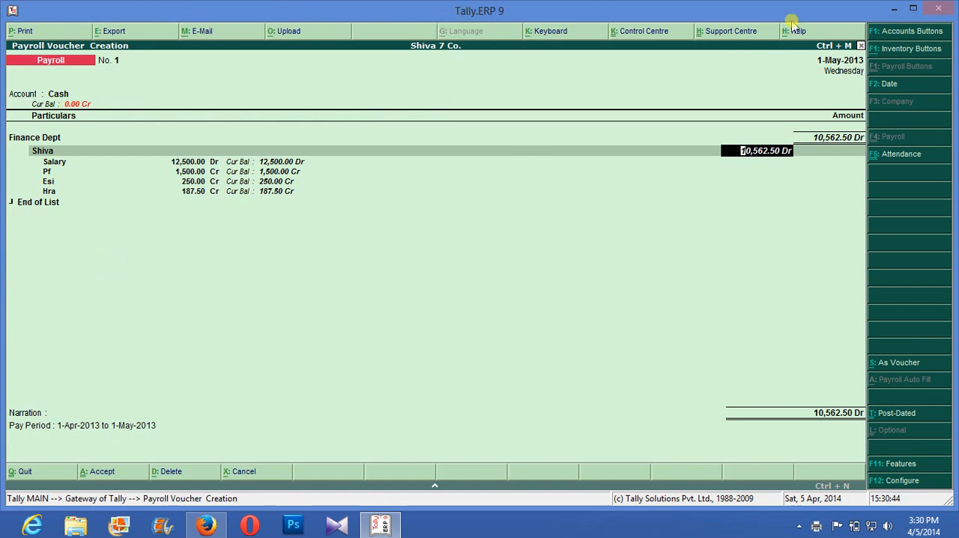
- End the payroll voucher's category list and go on to its narration
mouse_move(955, 6)
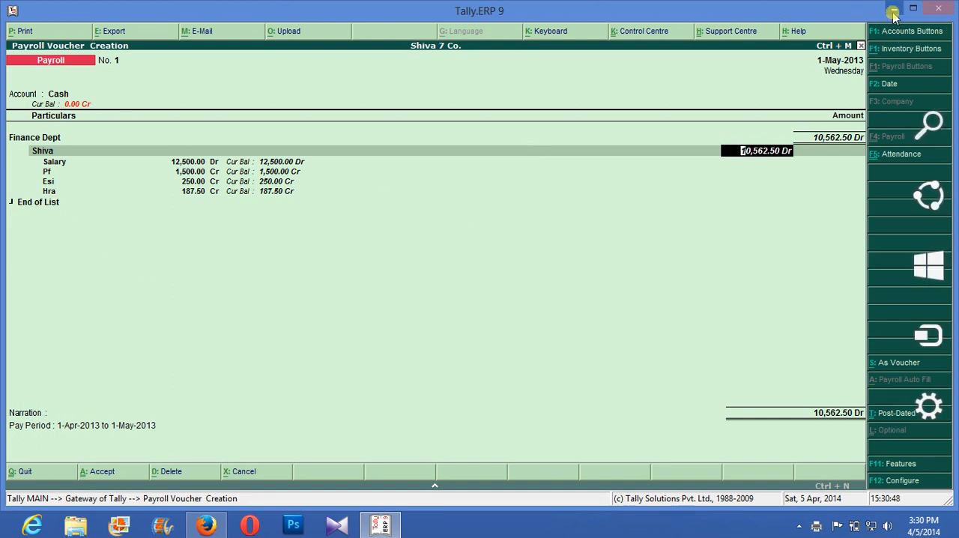
key("Return")
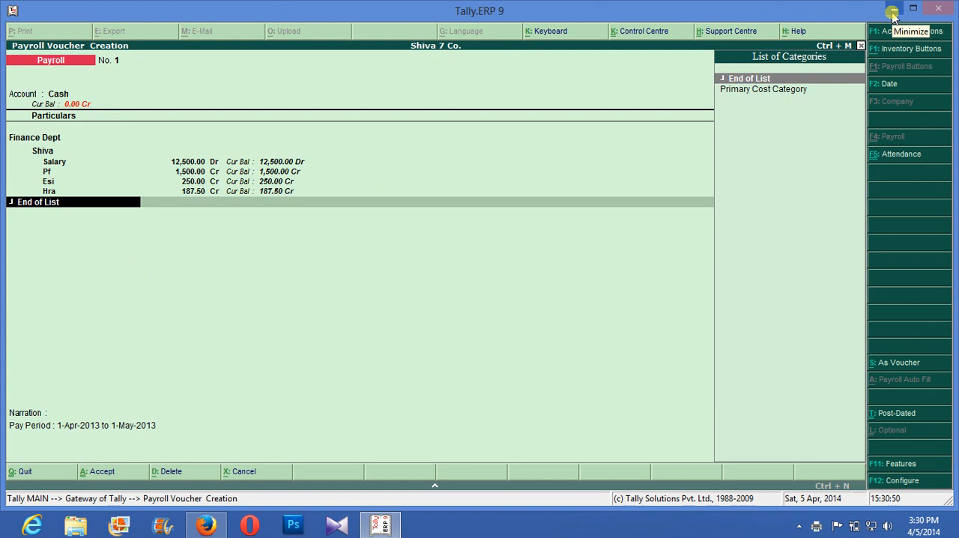
key("Return")
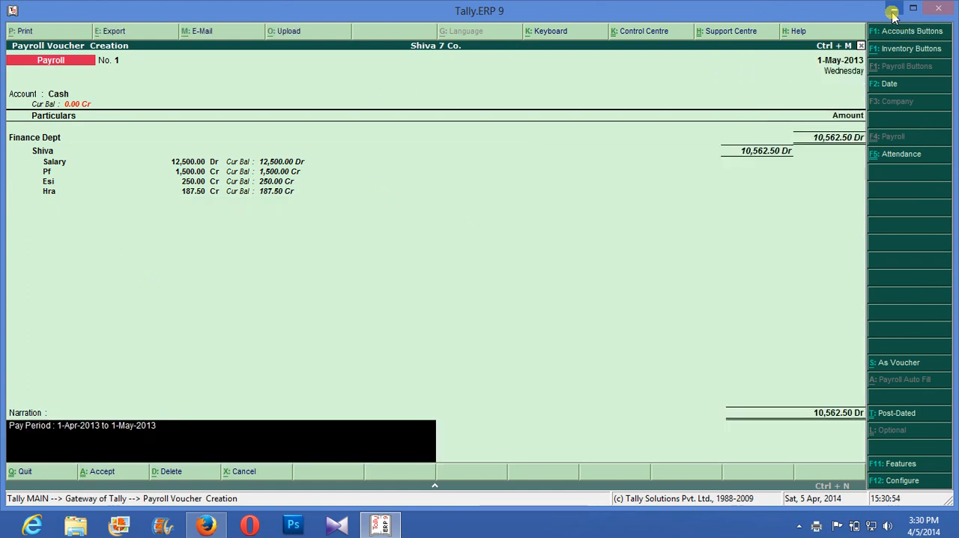
- Switch to File Explorer and view the printed voucher s.oxps from Documents in Reader
left_click(893, 10)
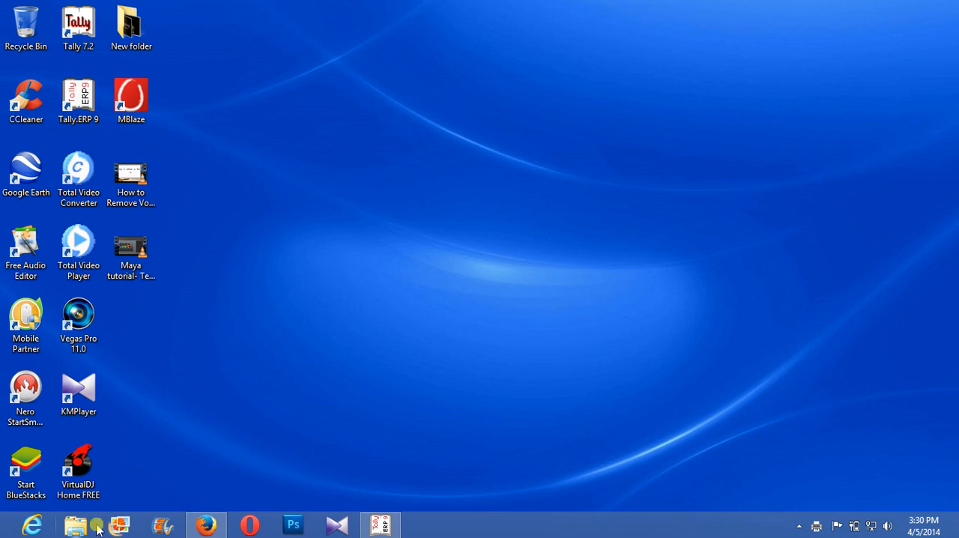
left_click(75, 524)
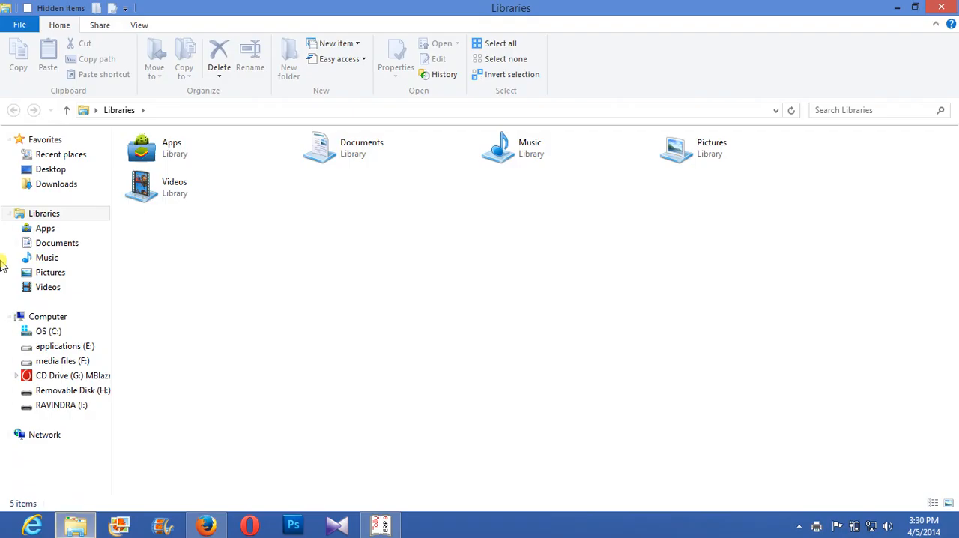
left_click(63, 245)
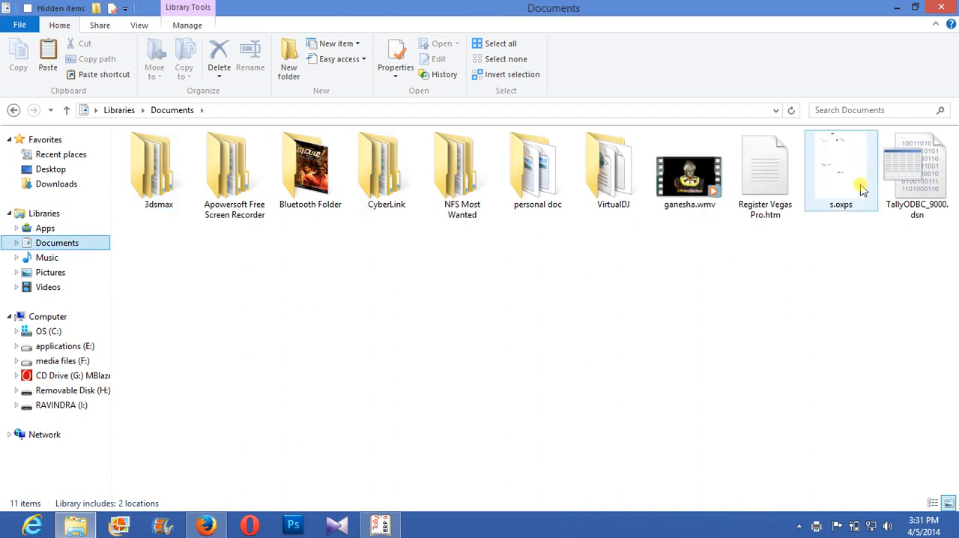
right_click(844, 186)
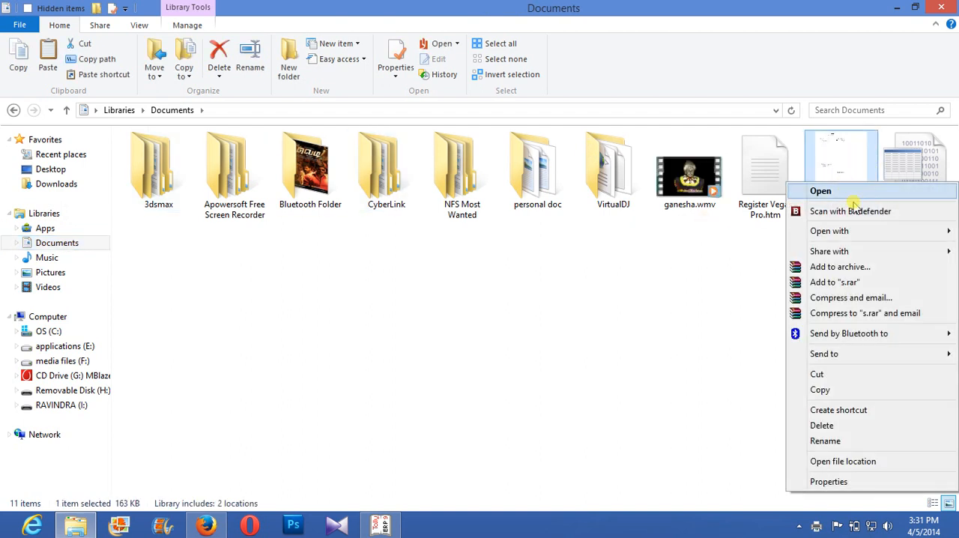
mouse_move(860, 237)
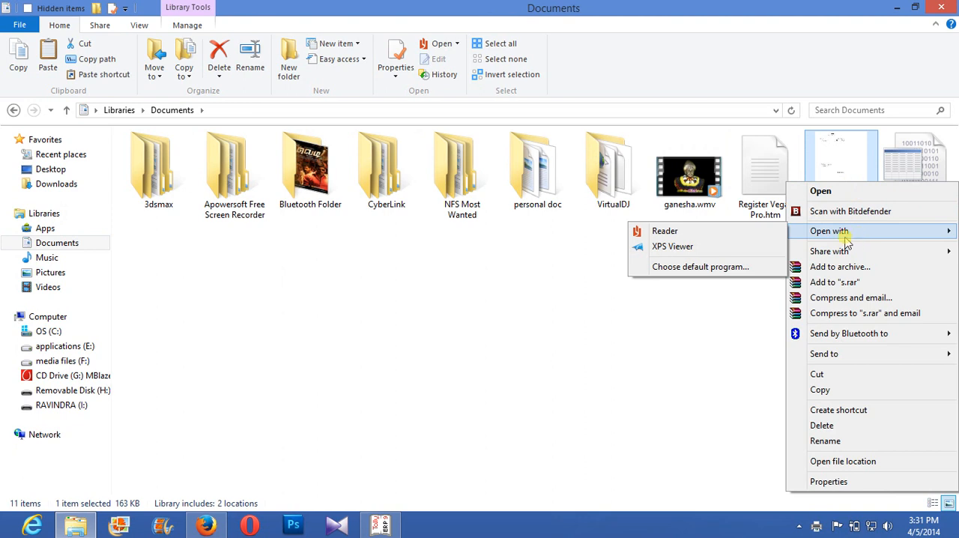
left_click(749, 233)
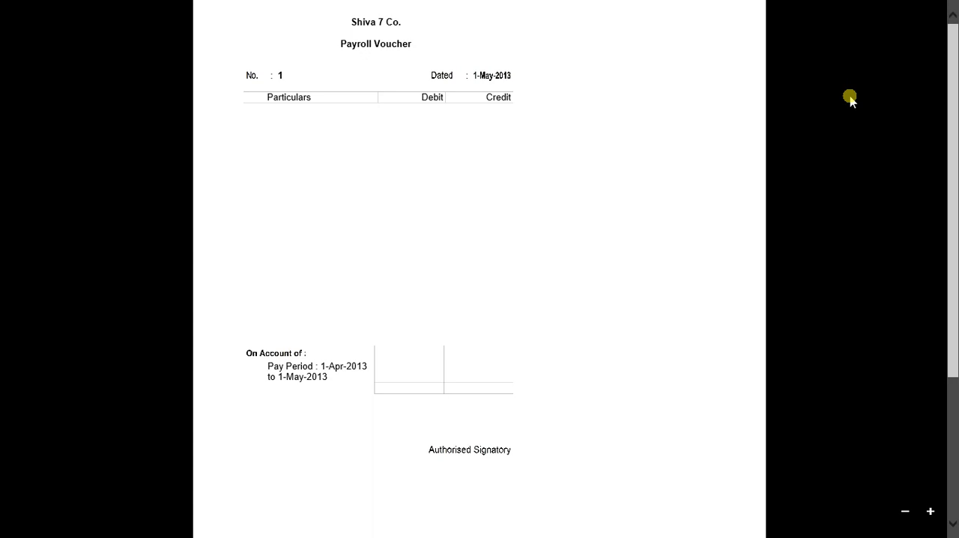
- Leave the document viewer, return to Tally.ERP 9 and save the payroll voucher with its pay period narration
key("super")
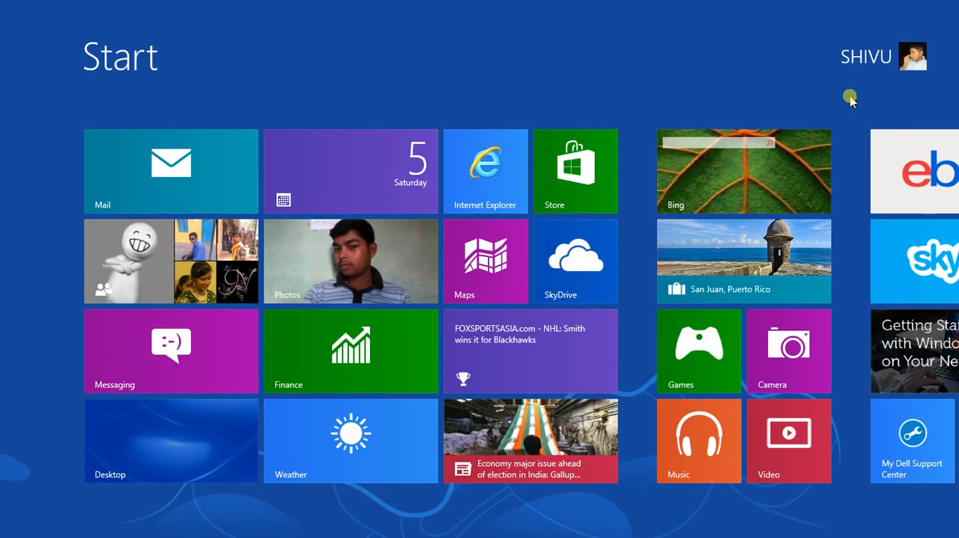
key("super")
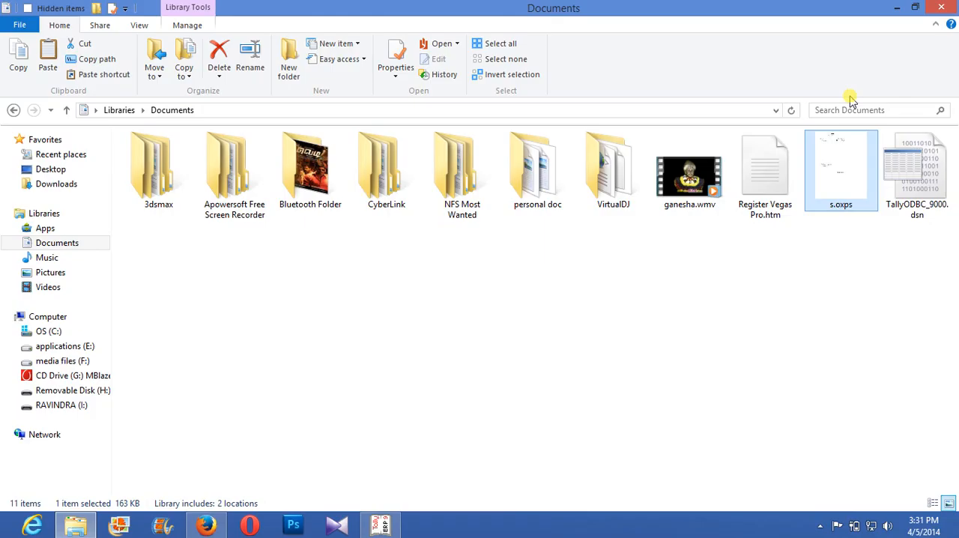
left_click(896, 7)
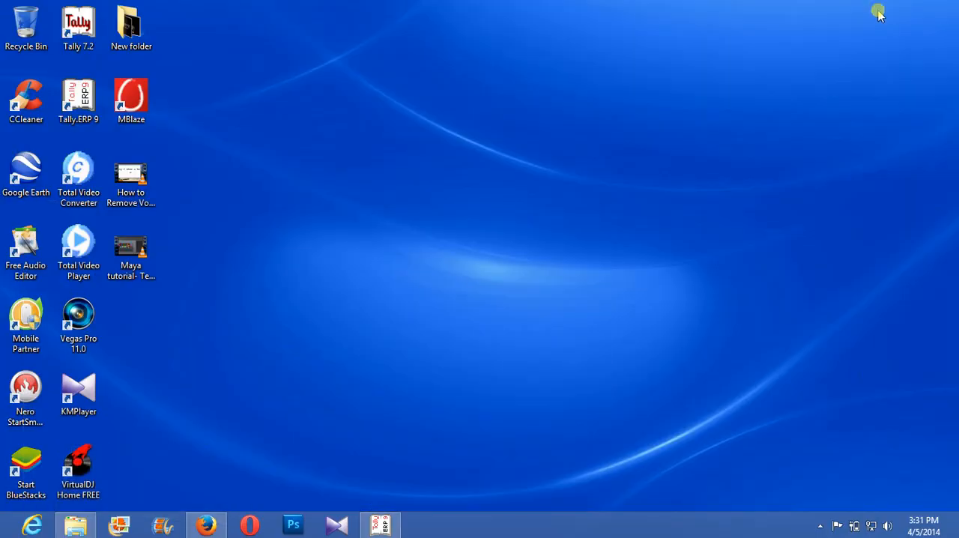
left_click(384, 524)
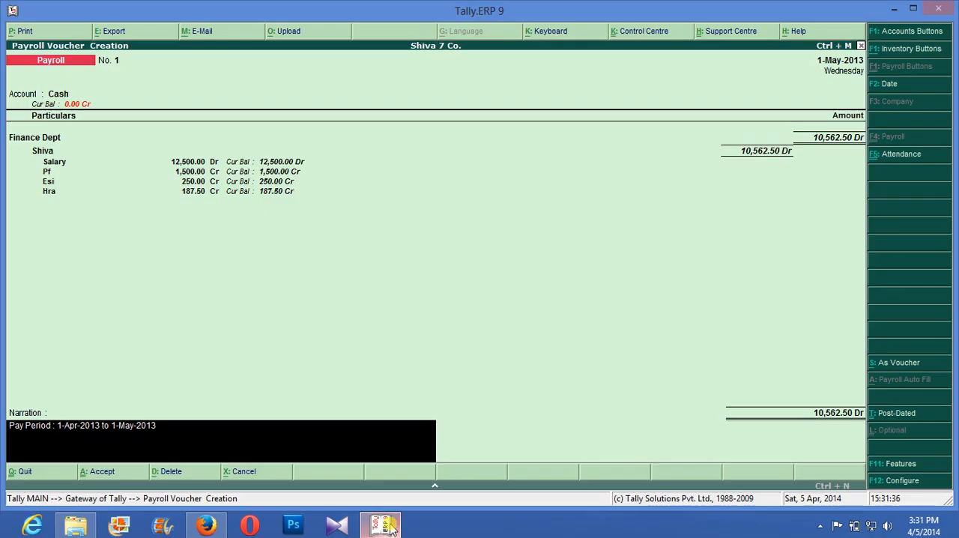
key("Return")
key("Return")
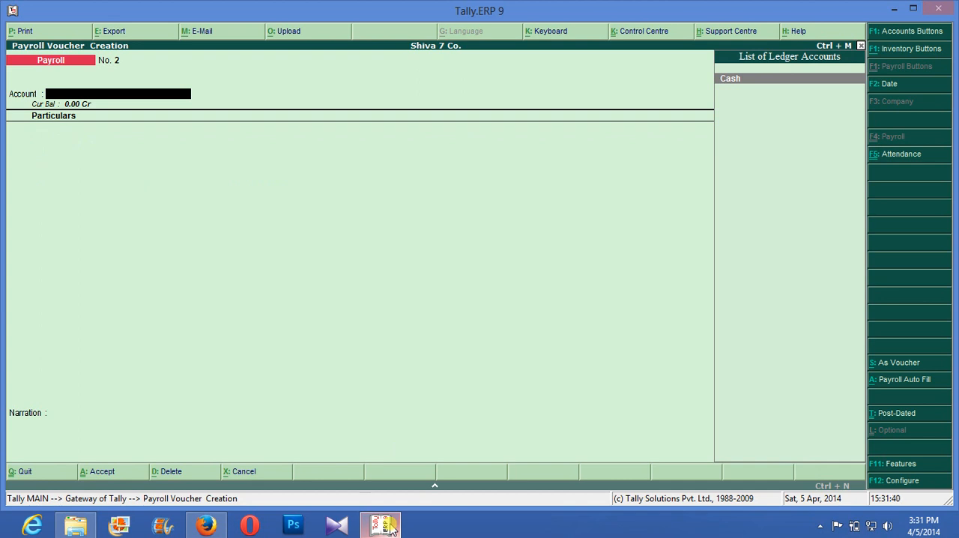
- Leave voucher creation and open the Payroll Reports among the display reports
key("Escape")
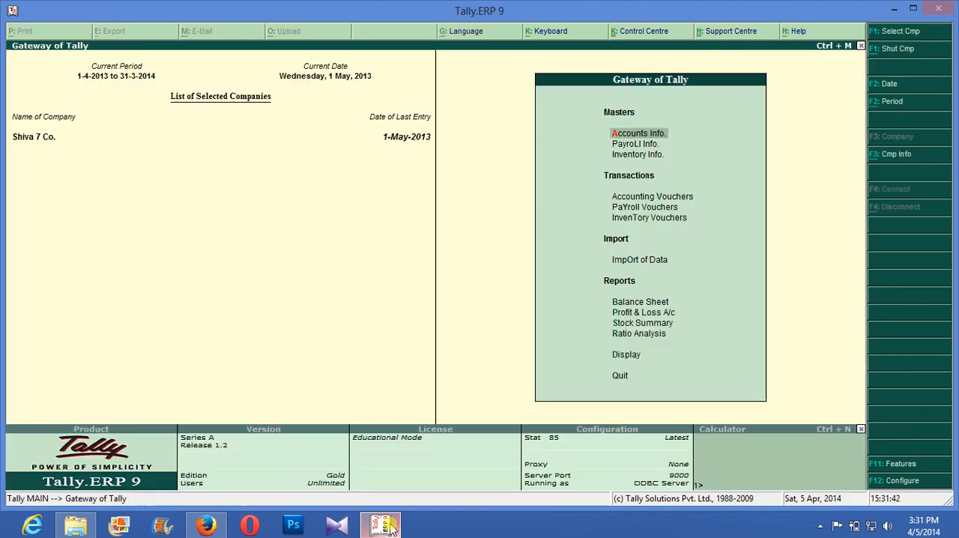
key("Down")
key("Down")
key("Down")
key("Down")
key("Down")
key("Down")
key("Down")
key("Down")
key("Down")
key("Down")
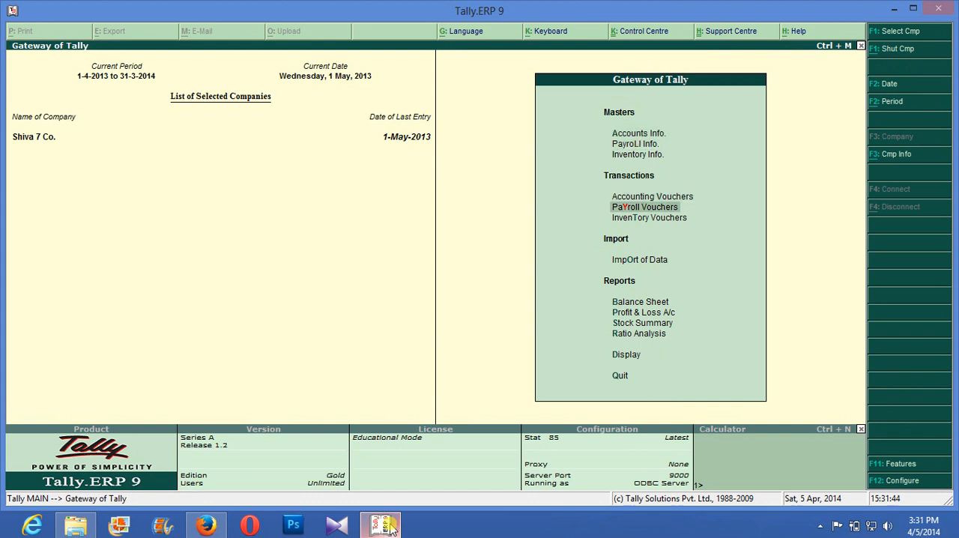
key("Down")
key("Return")
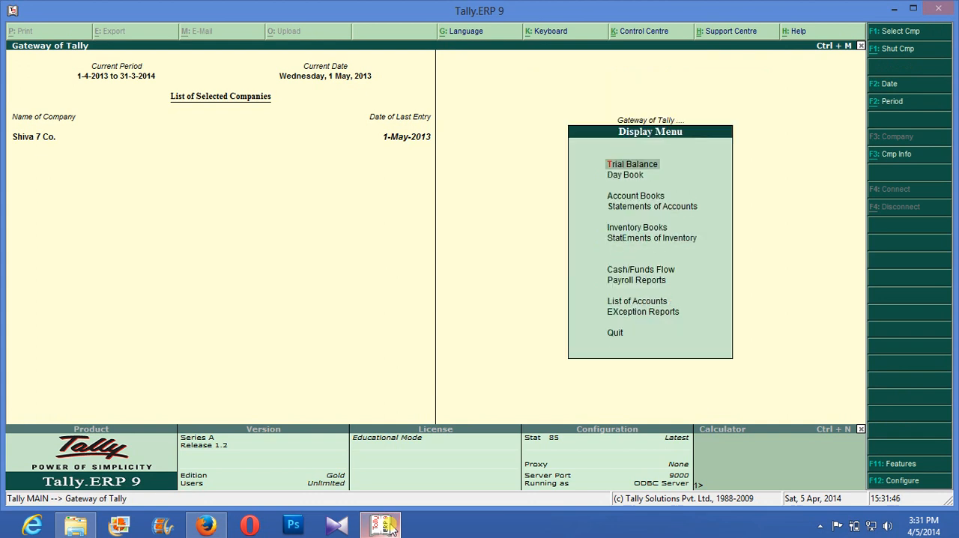
key("Down")
key("Down")
key("Down")
key("Down")
key("Down")
key("Down")
key("Down")
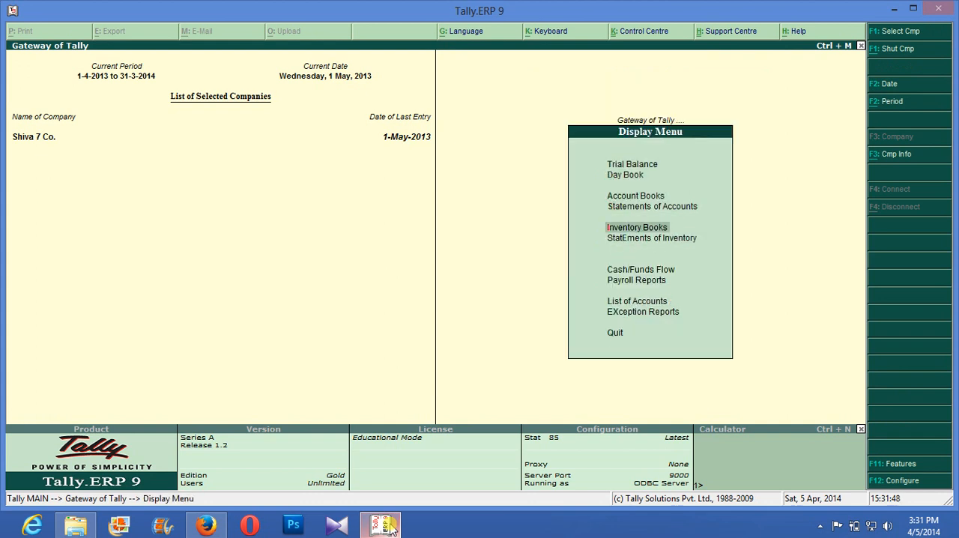
key("Down")
key("Up")
key("Return")
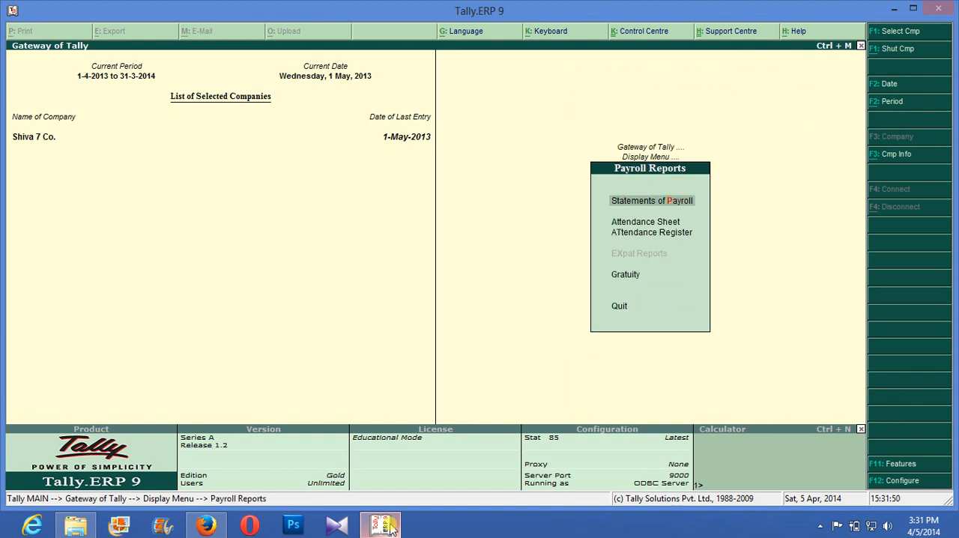
- Display the payslip of the Finance Dept employee from the Statements of Payroll
key("Return")
key("Return")
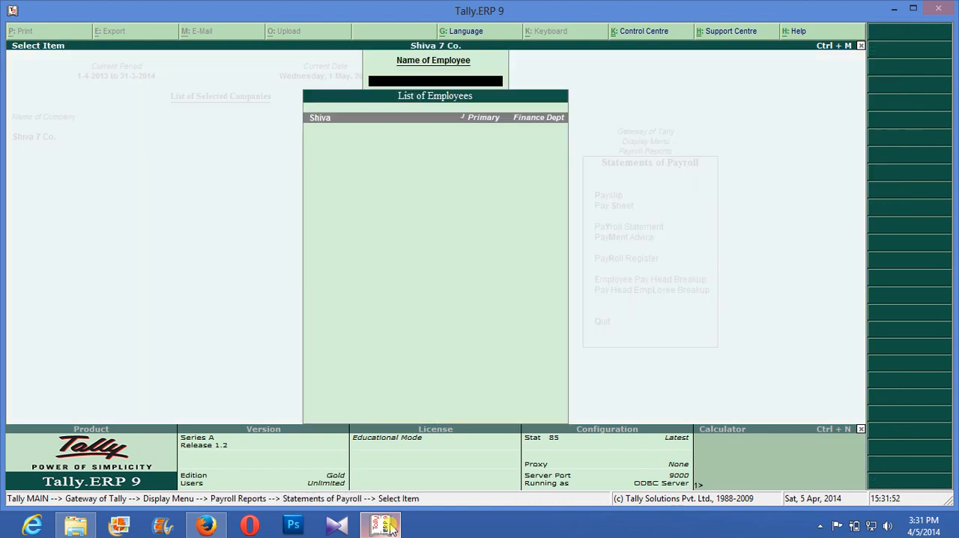
key("Return")
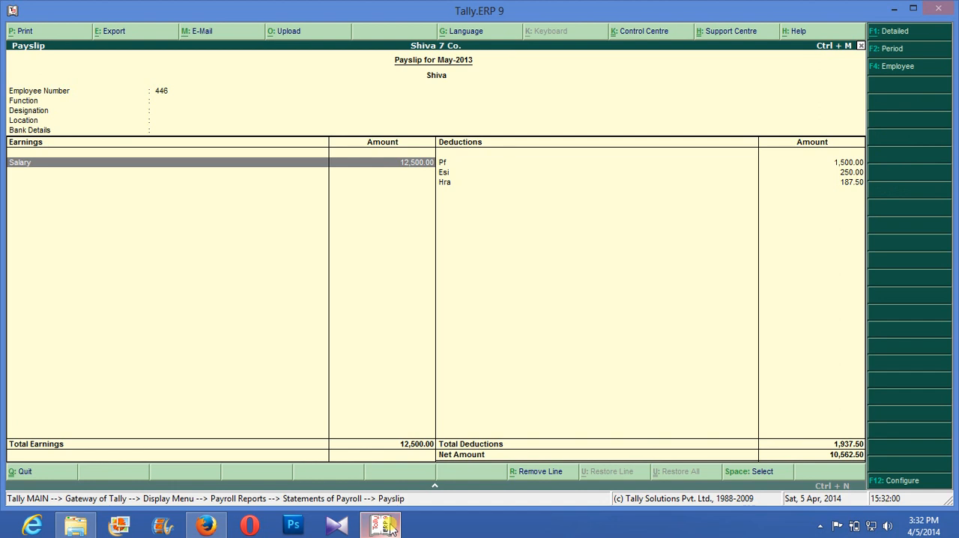
- Print the payslip to a file named sk.html in Documents, then return to the Statements of Payroll
key("alt+p")
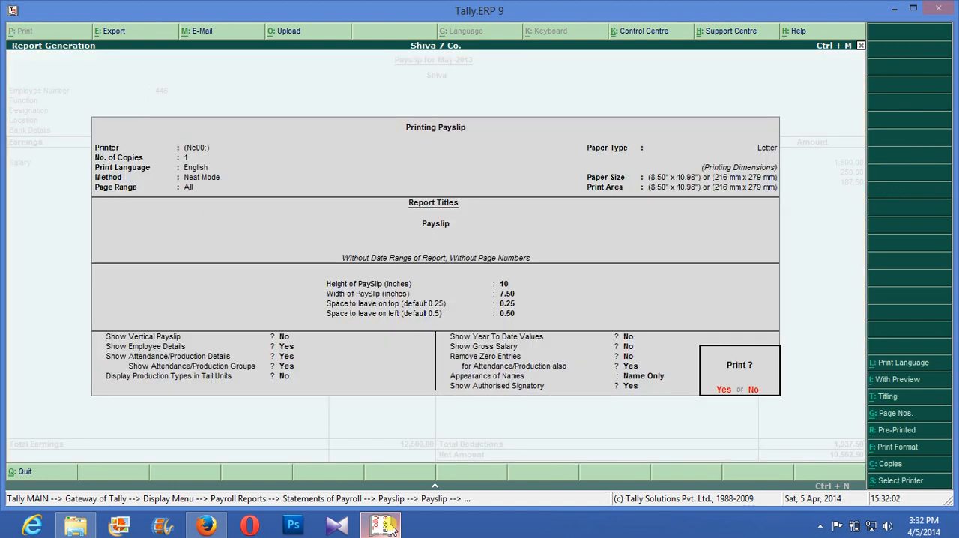
key("Return")
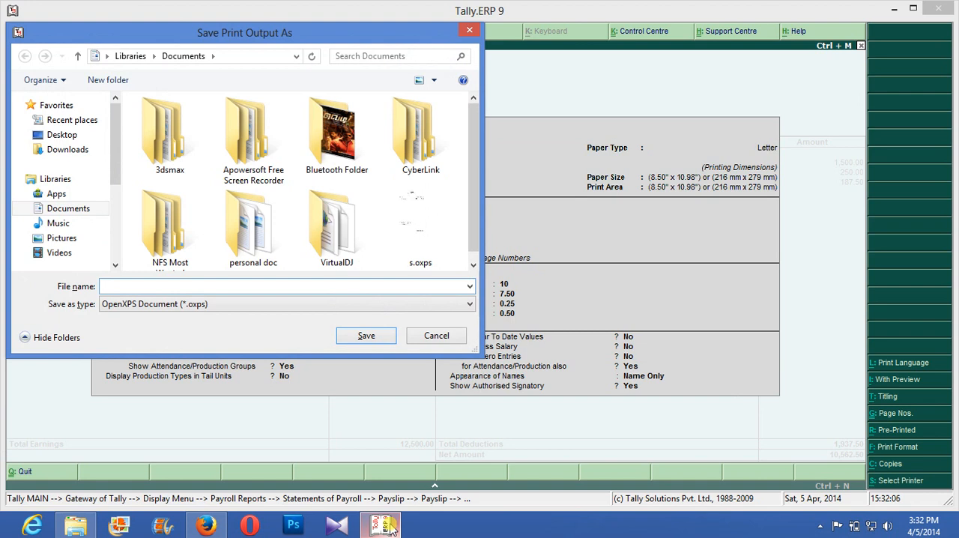
type("s")
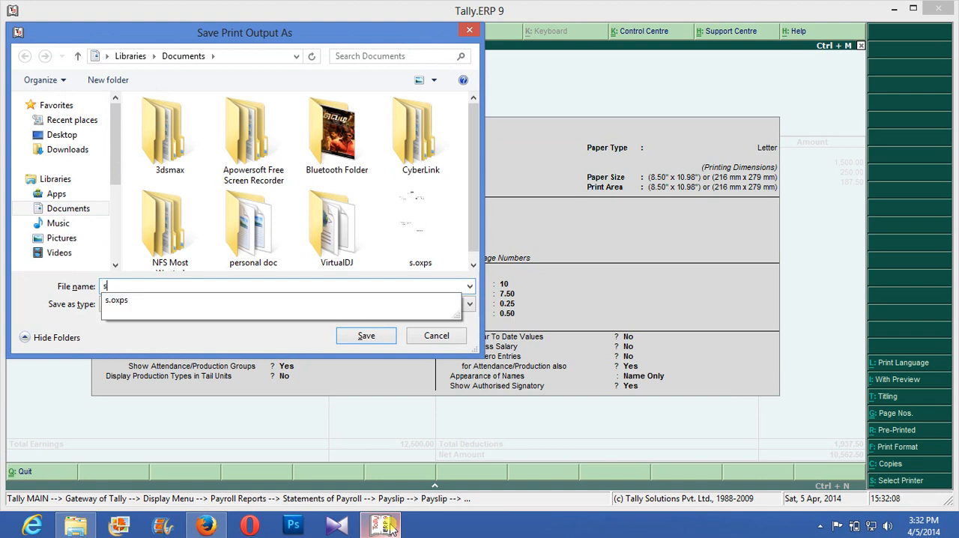
type("k.")
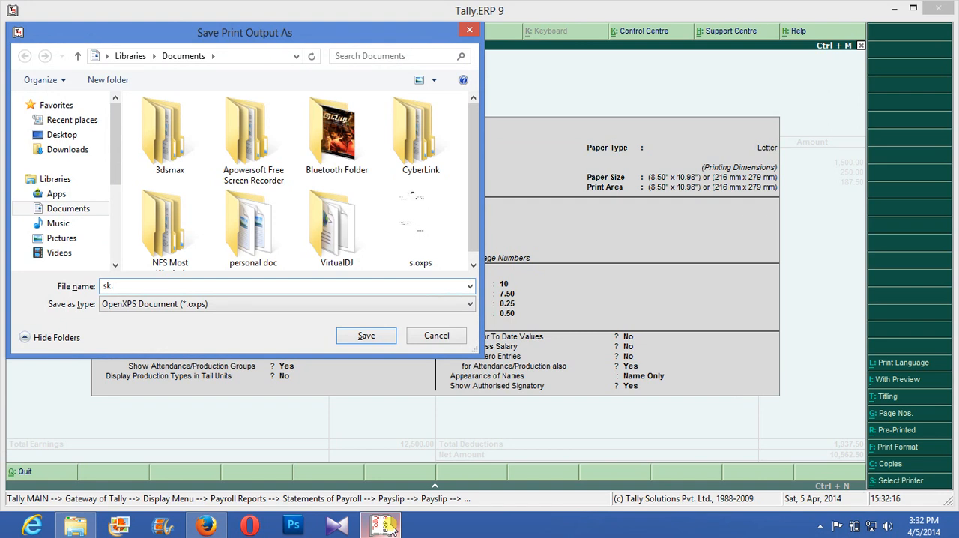
type("html")
key("Return")
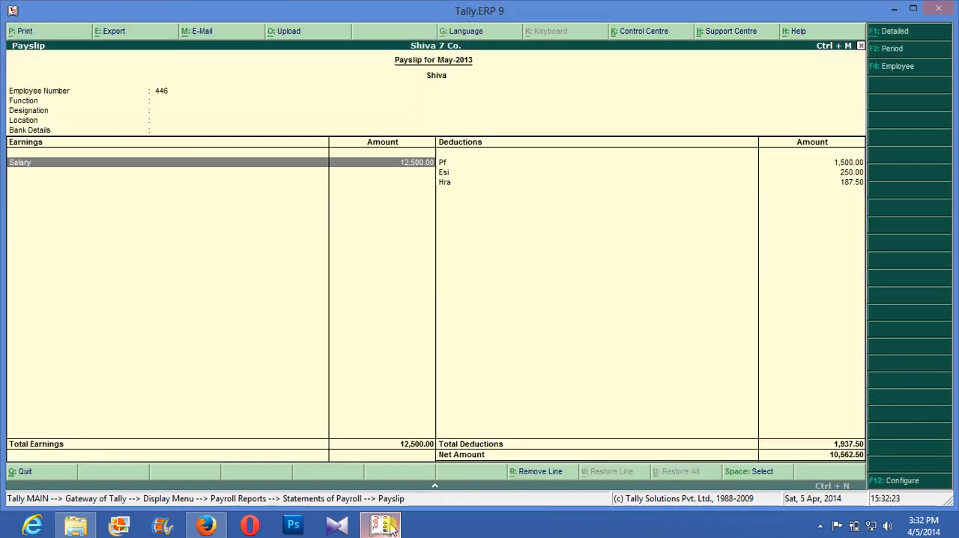
key("Escape")
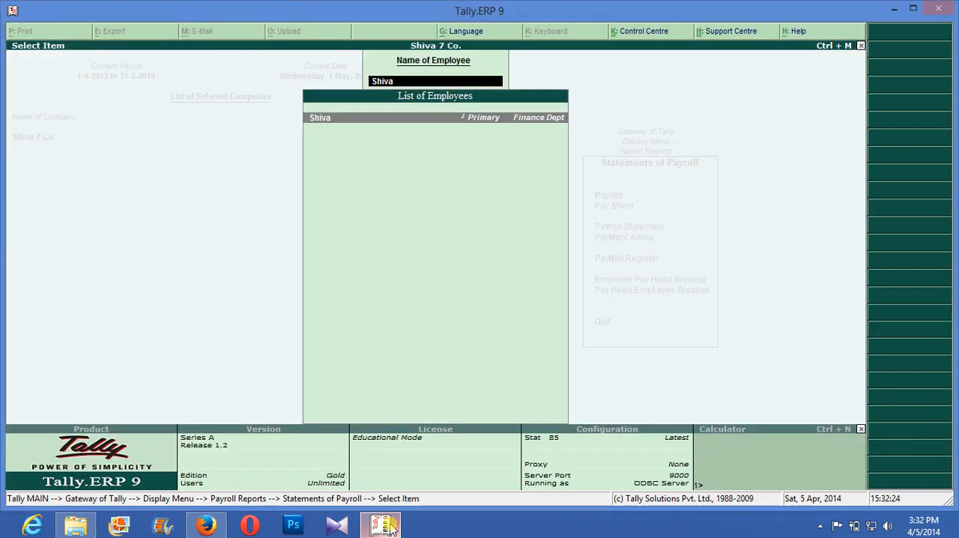
key("BackSpace")
key("Escape")
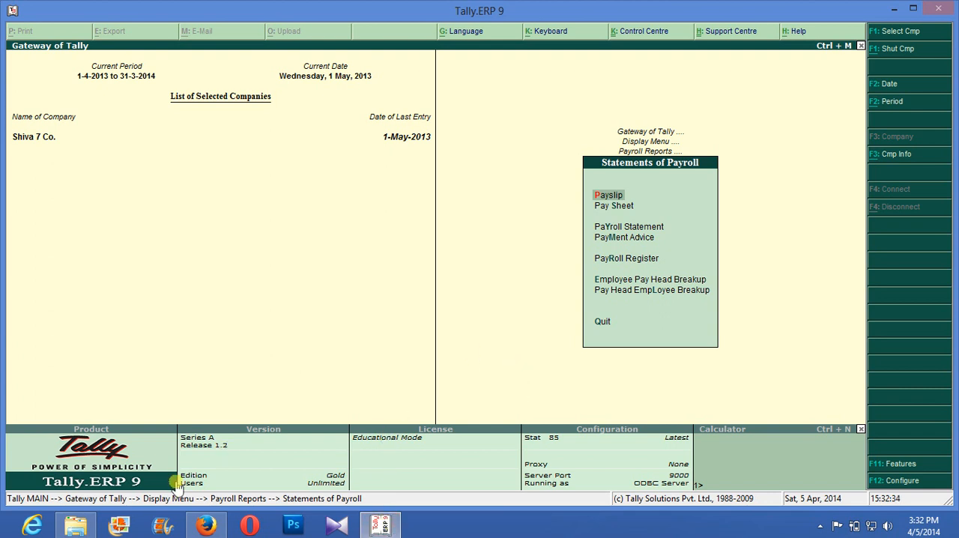
- Switch to File Explorer and view the printed payslip sk.html in Firefox
left_click(81, 528)
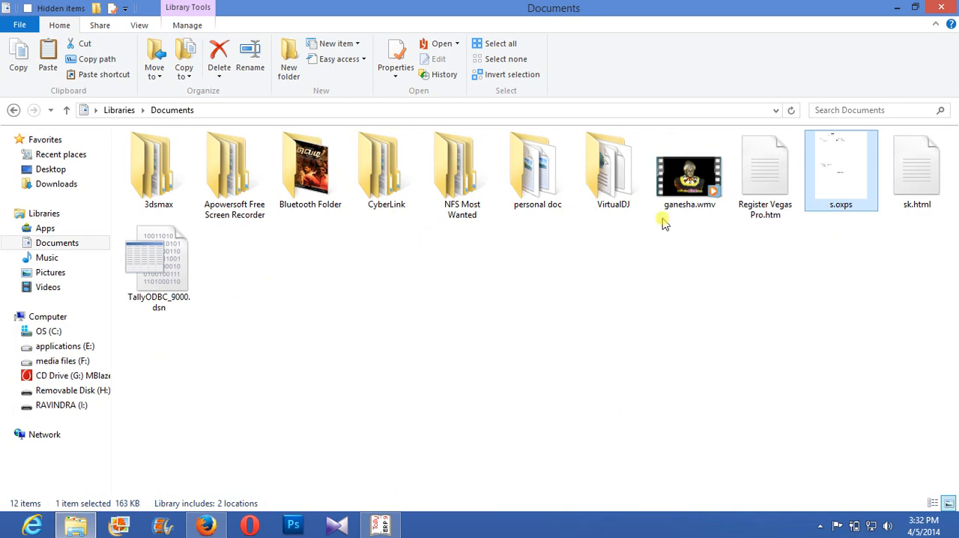
right_click(885, 178)
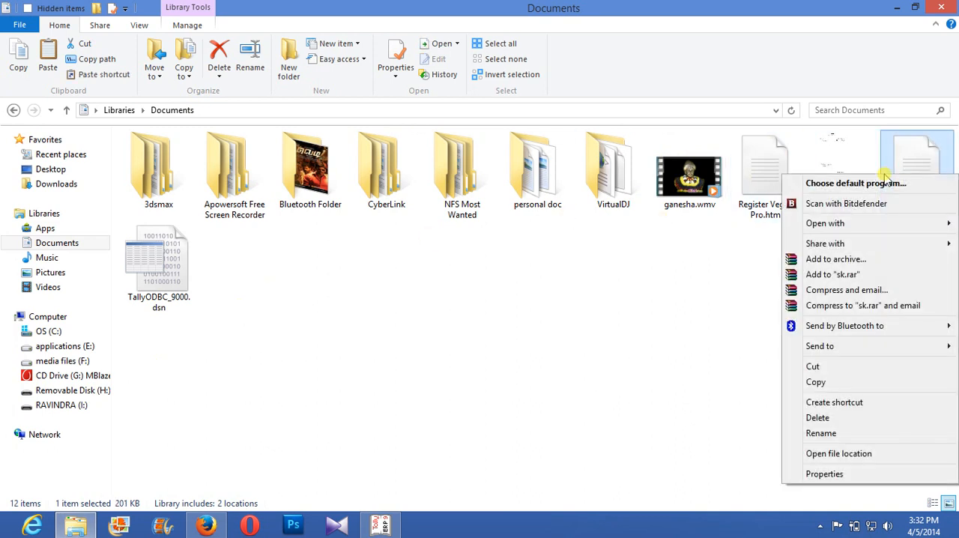
mouse_move(877, 235)
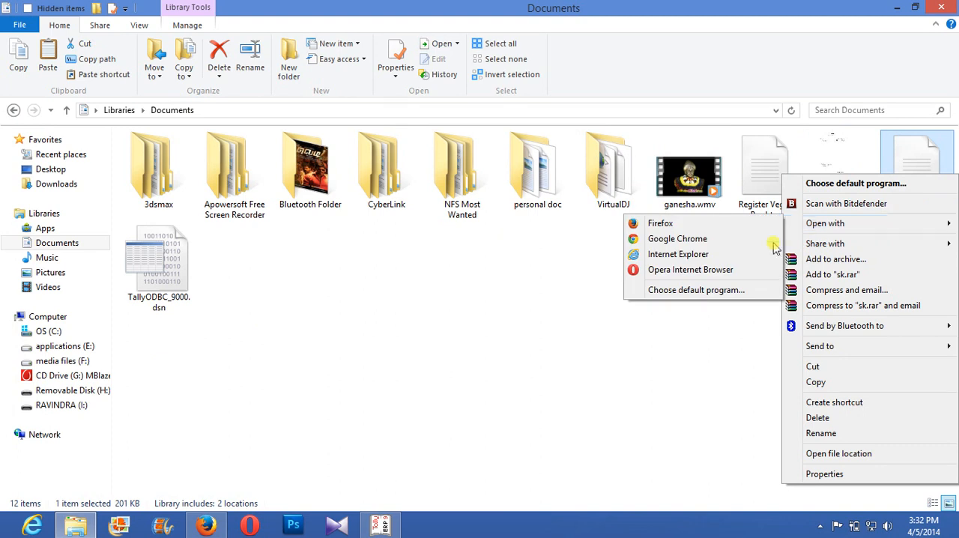
left_click(705, 223)
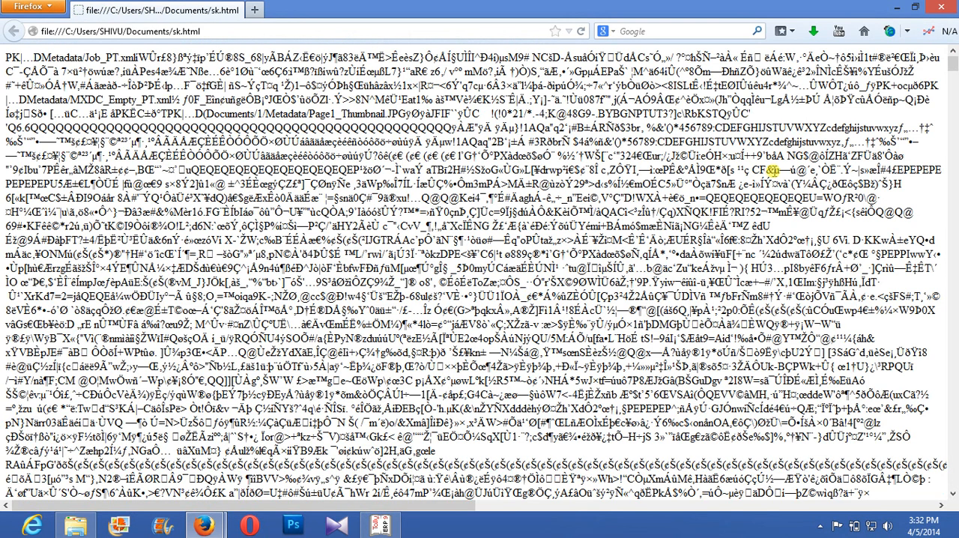
- Return to the Documents folder and rename sk.html as sk.oxps, accepting the change of file extension
left_click(902, 8)
right_click(929, 181)
left_click(737, 306)
left_click(737, 306)
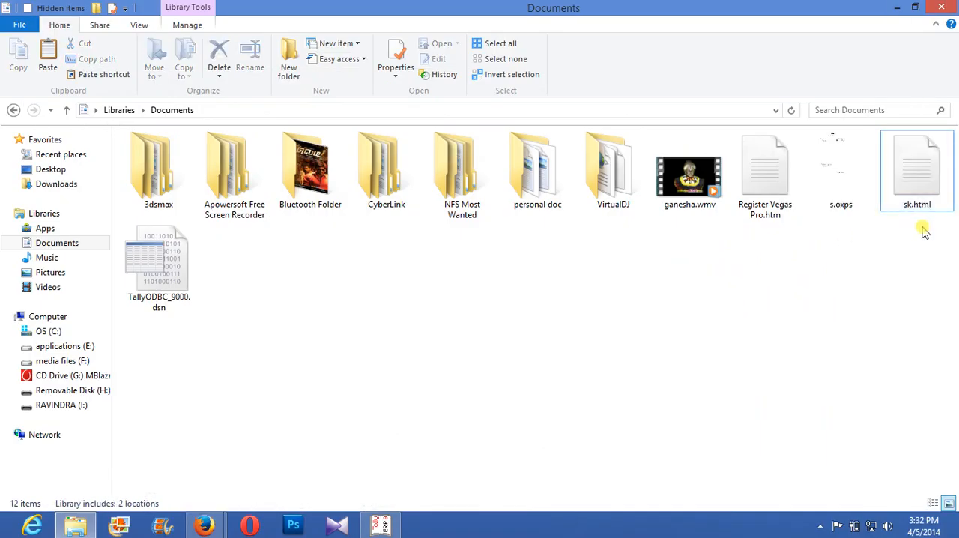
right_click(914, 206)
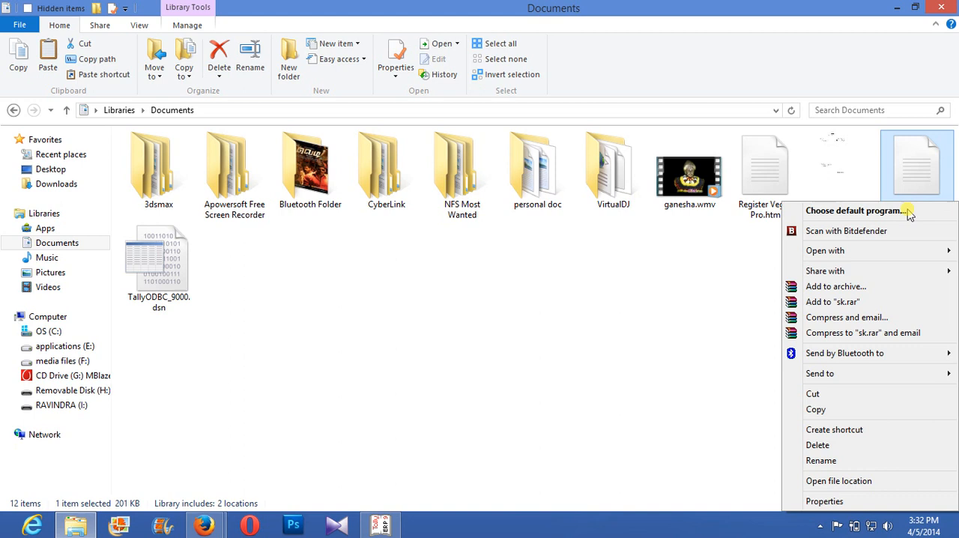
left_click(856, 459)
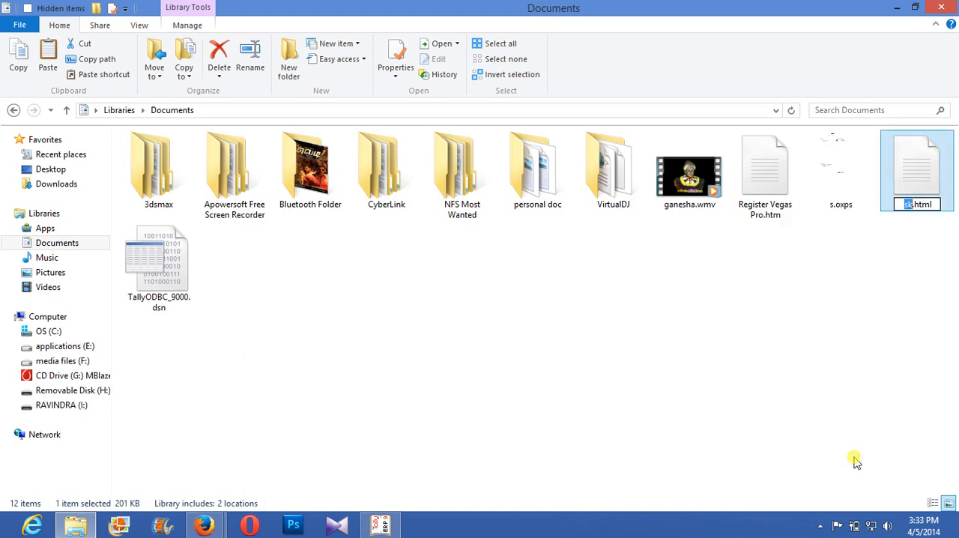
key("Right")
key("Right")
key("Right")
key("Right")
key("Right")
key("Right")
key("BackSpace")
key("BackSpace")
key("BackSpace")
key("BackSpace")
type("oxps")
key("Return")
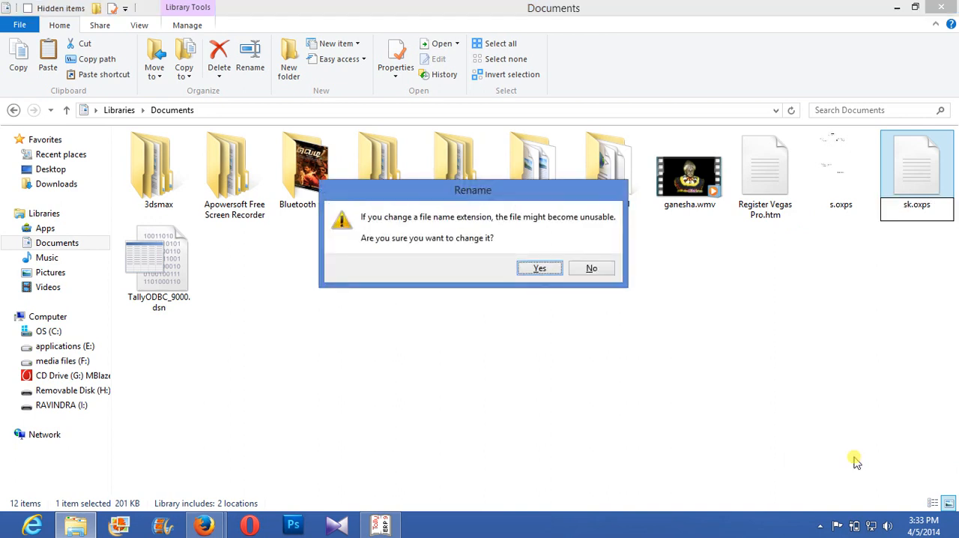
key("Return")
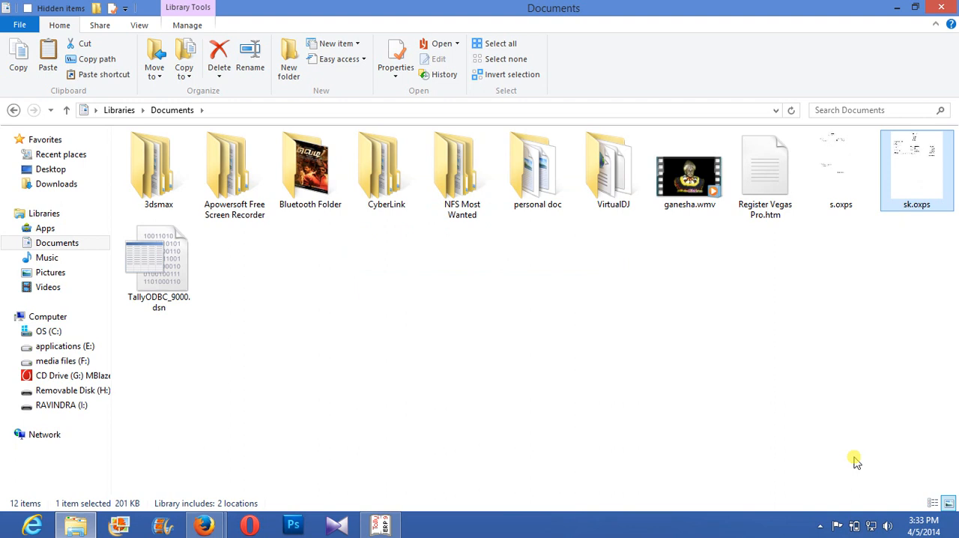
- View the payslip file sk.oxps maximized in XPS Viewer, then close the viewer
right_click(904, 160)
mouse_move(893, 211)
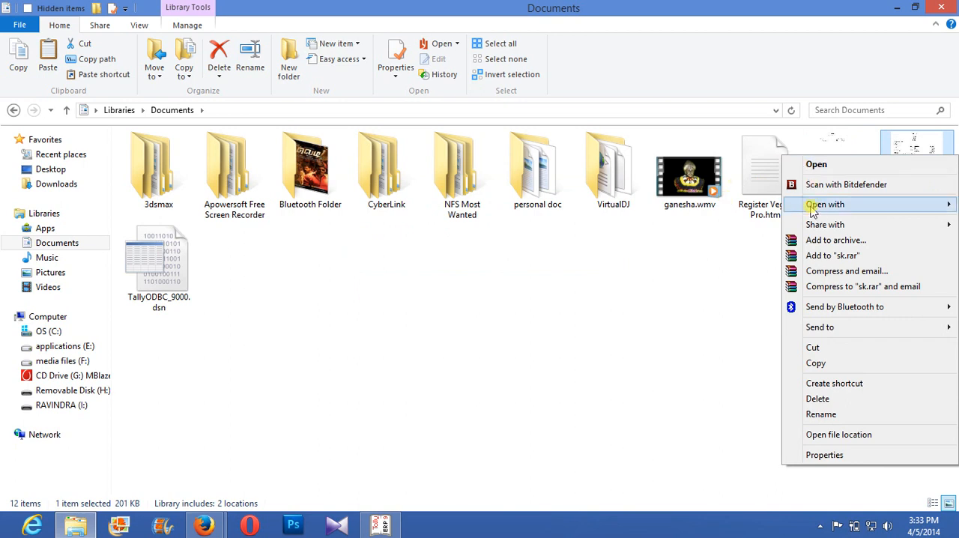
mouse_move(813, 210)
left_click(760, 219)
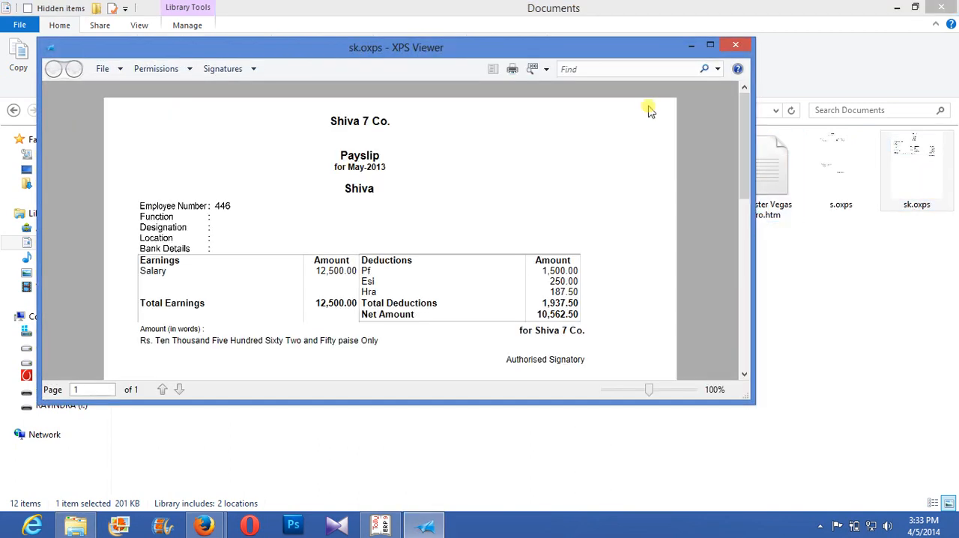
left_click(710, 45)
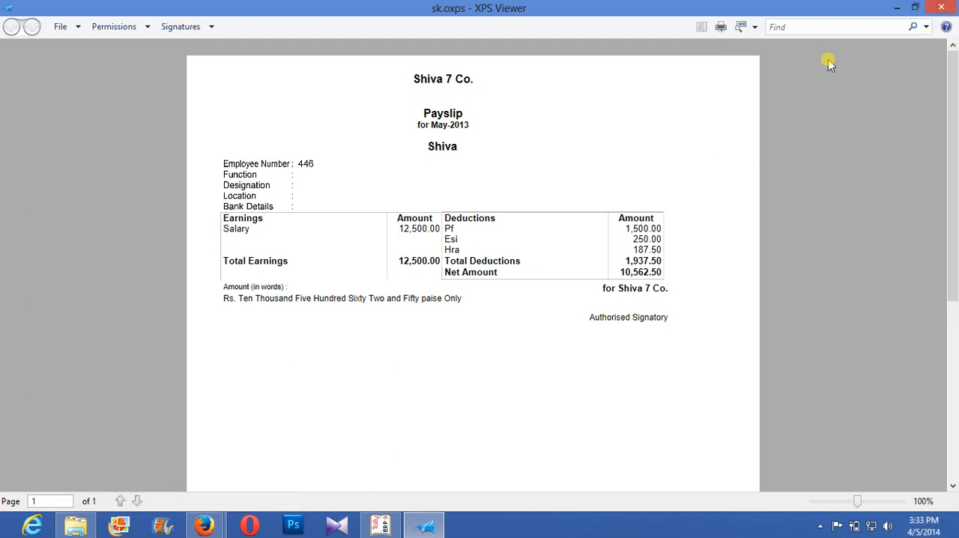
left_click(939, 10)
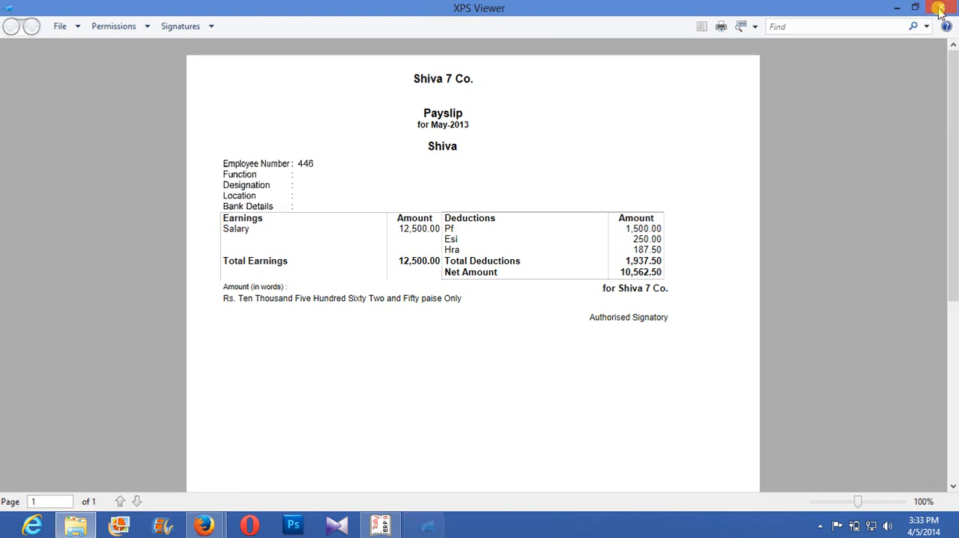
left_click(939, 10)
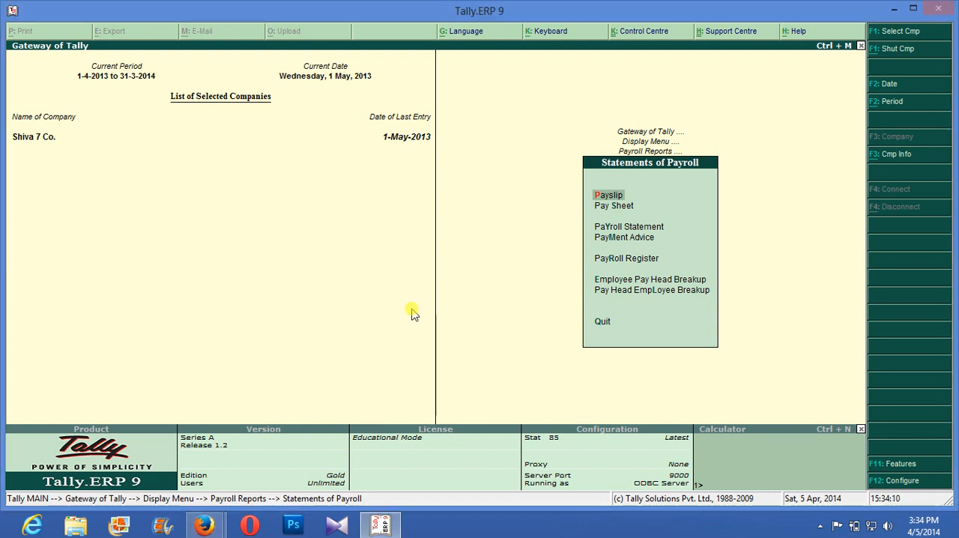
- Switch to Tally.ERP 9, leave the payroll reports and open the Inventory Info. masters from the Gateway of Tally
key("Escape")
key("Escape")
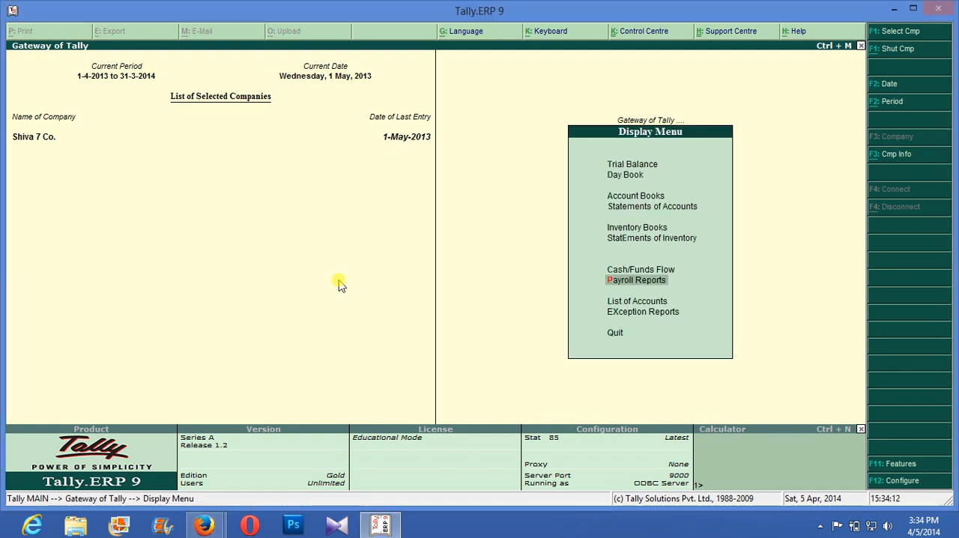
key("Escape")
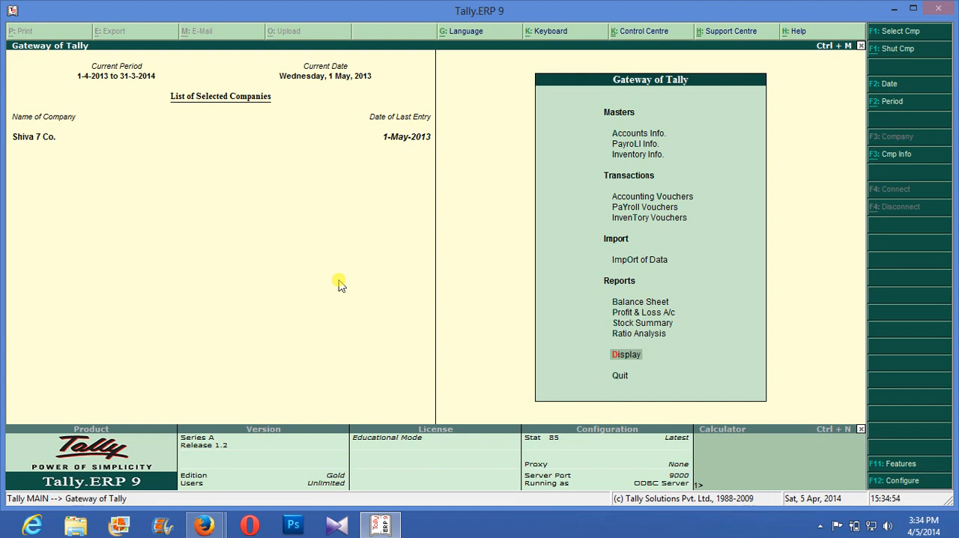
key("Up")
key("Up")
key("Up")
key("Up")
key("Up")
key("Up")
key("Up")
key("Up")
key("Up")
key("Up")
key("Down")
key("Return")
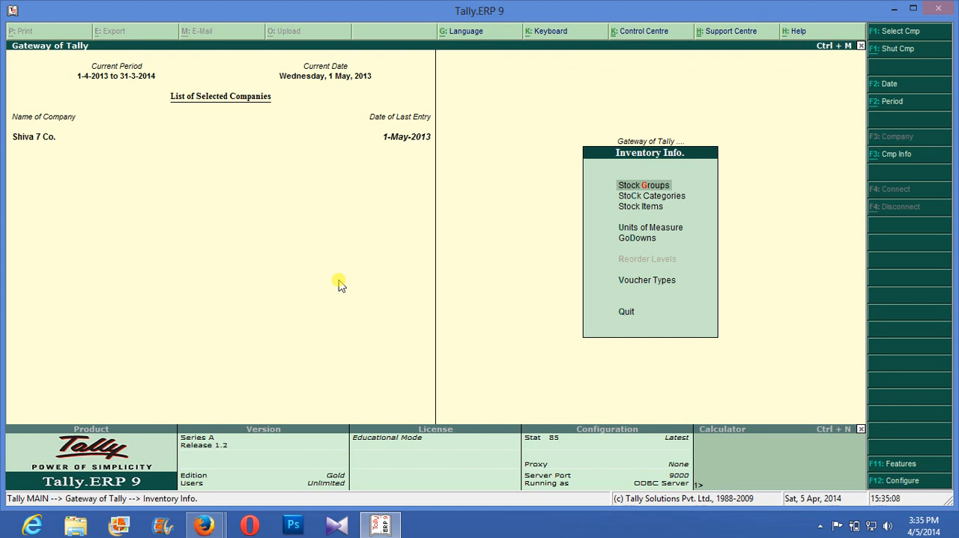
key("Escape")
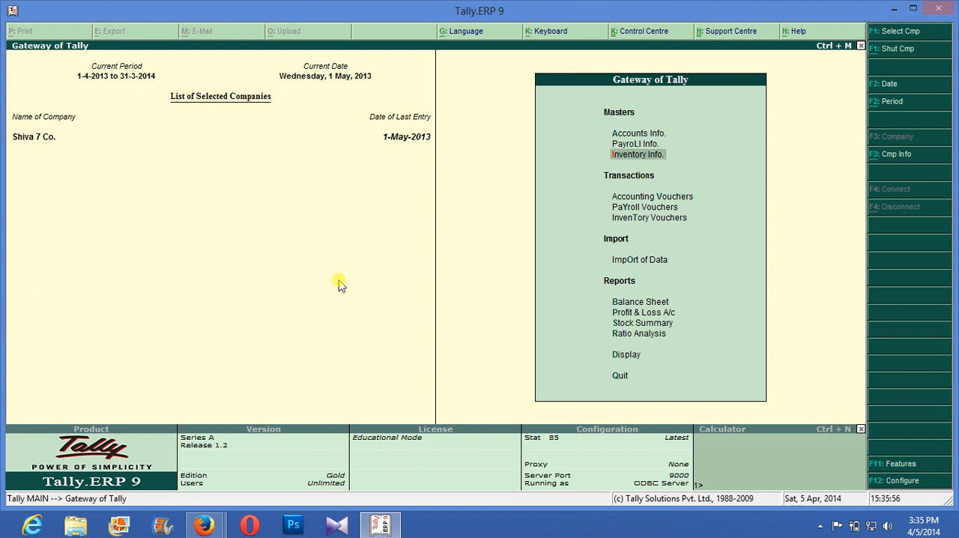
key("Return")
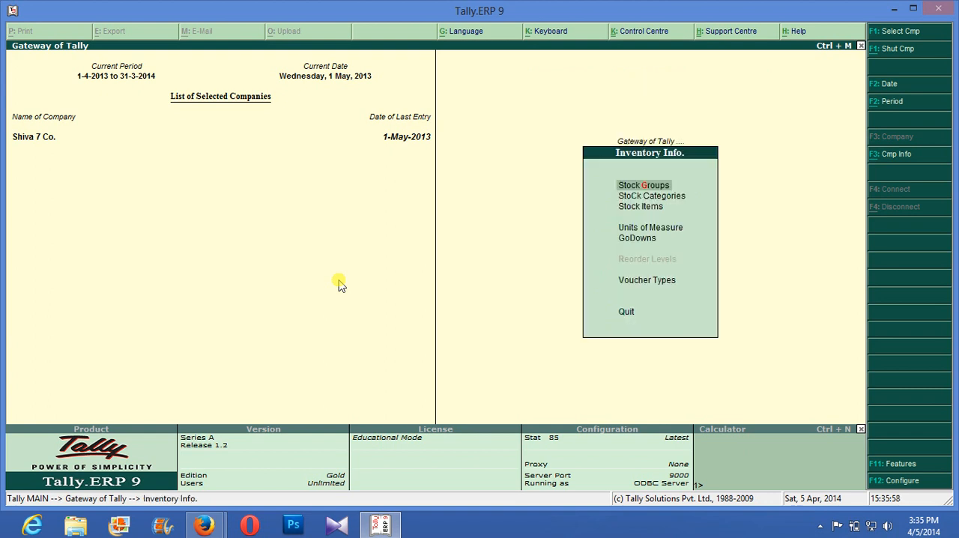
- Create a single stock category named Cell Phone under Primary and return to Inventory Info
key("Down")
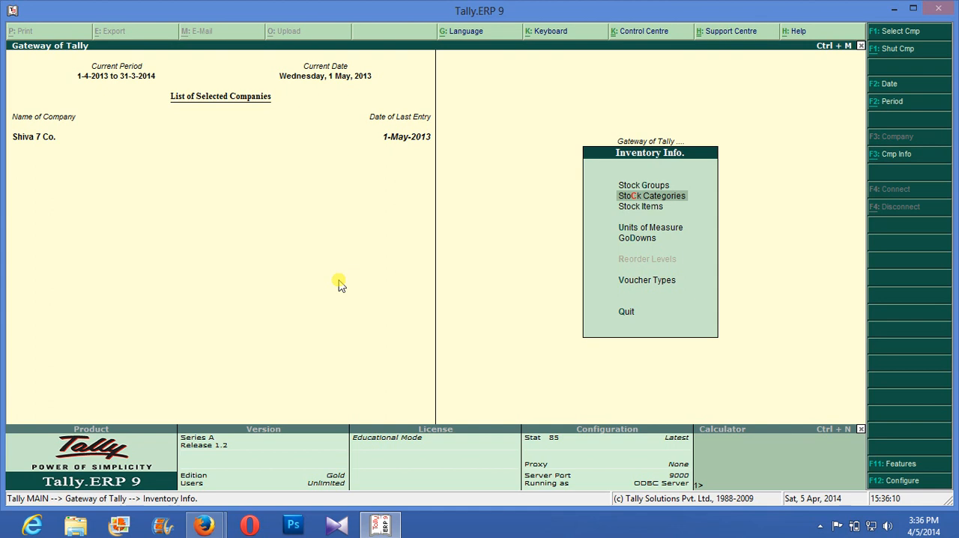
key("Return")
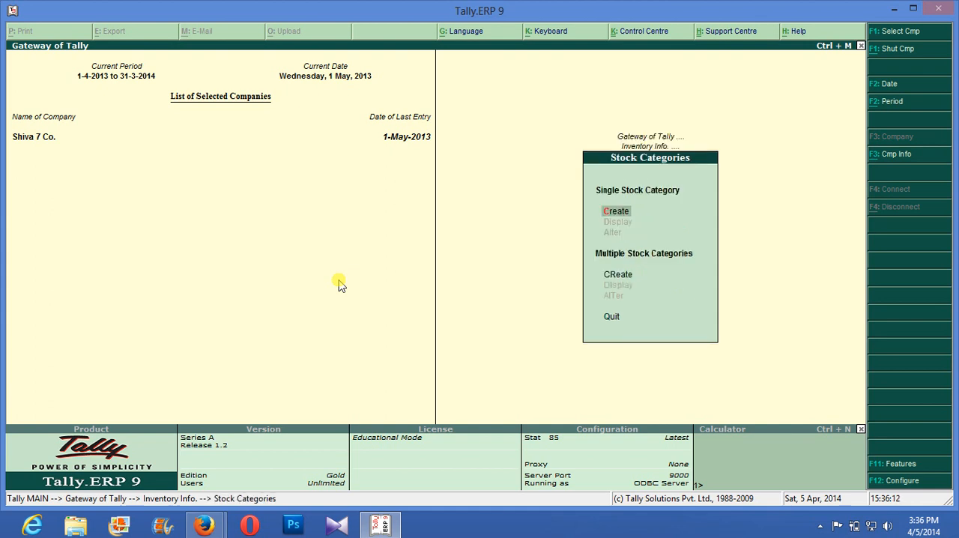
key("Return")
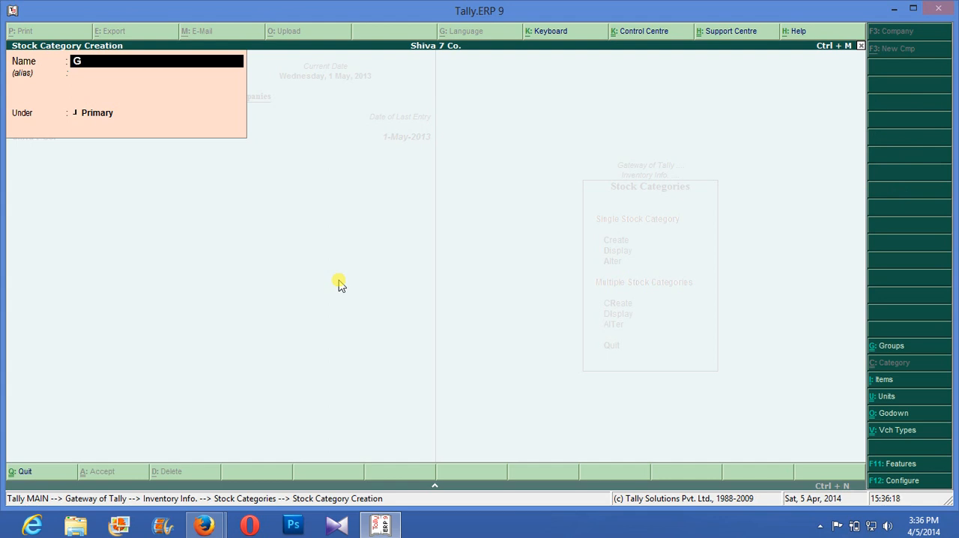
type("Cell Phone")
key("Return")
key("Return")
key("Return")
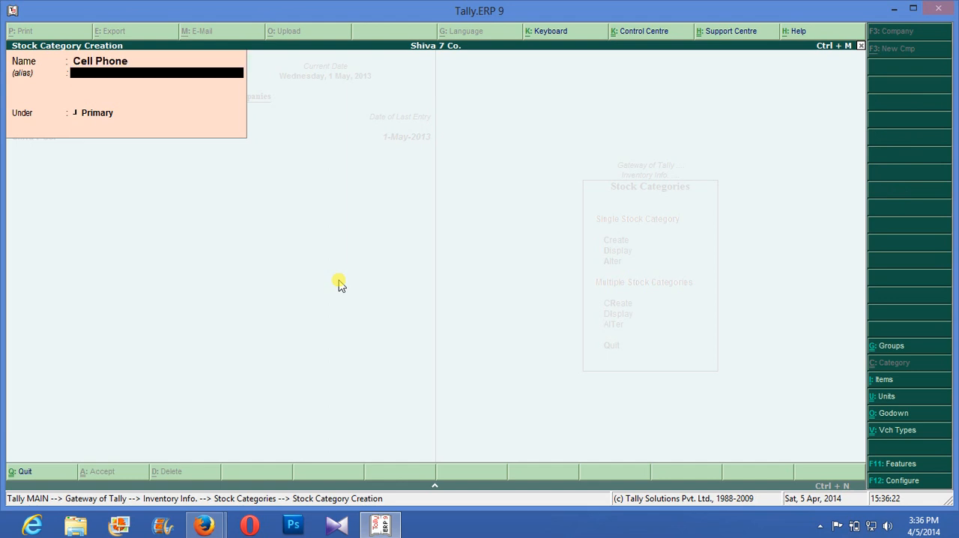
key("Return")
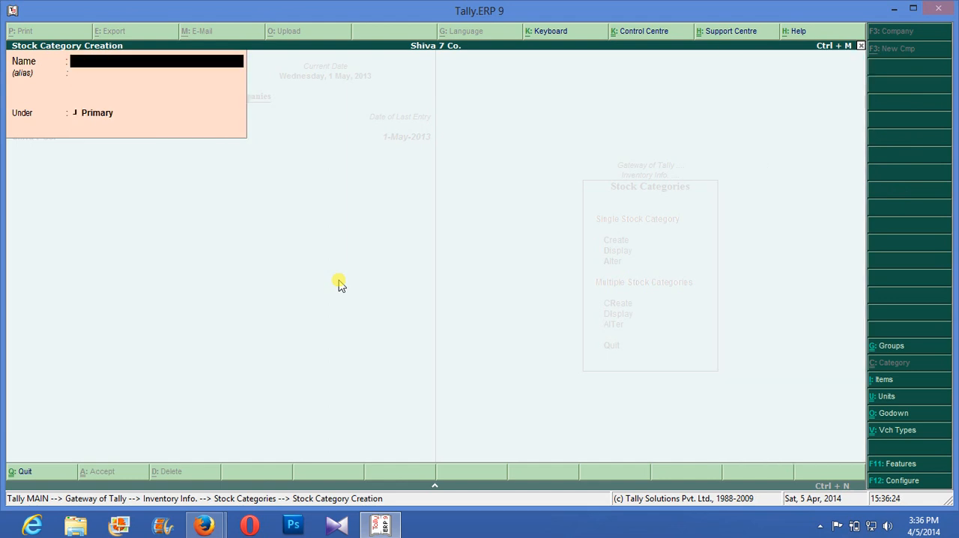
key("Escape")
key("Return")
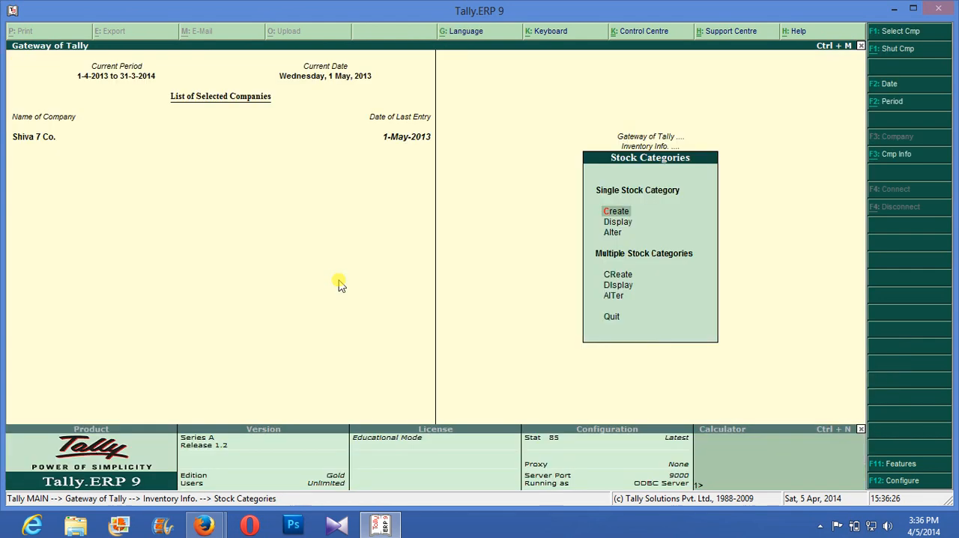
key("Escape")
- Create a single stock group named Nokia under Primary
key("Up")
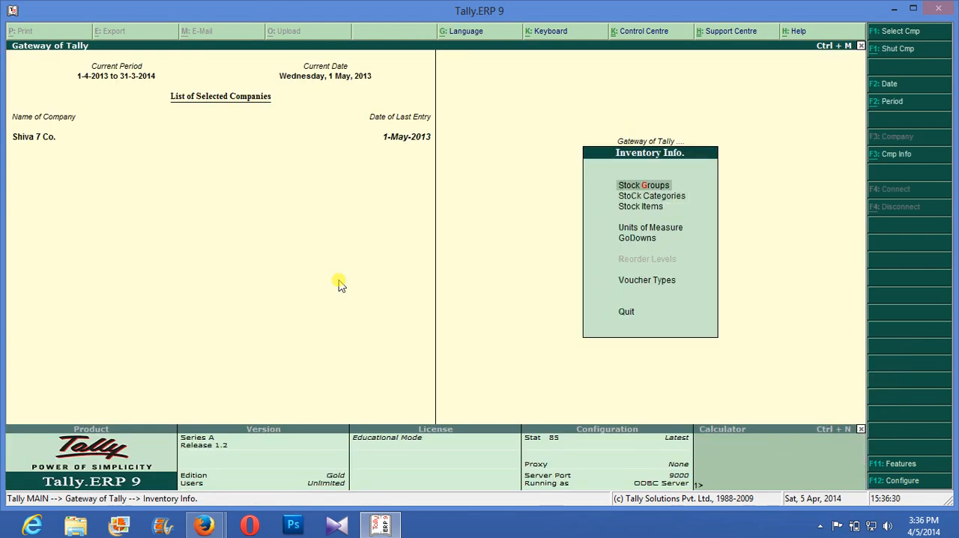
key("Return")
key("Return")
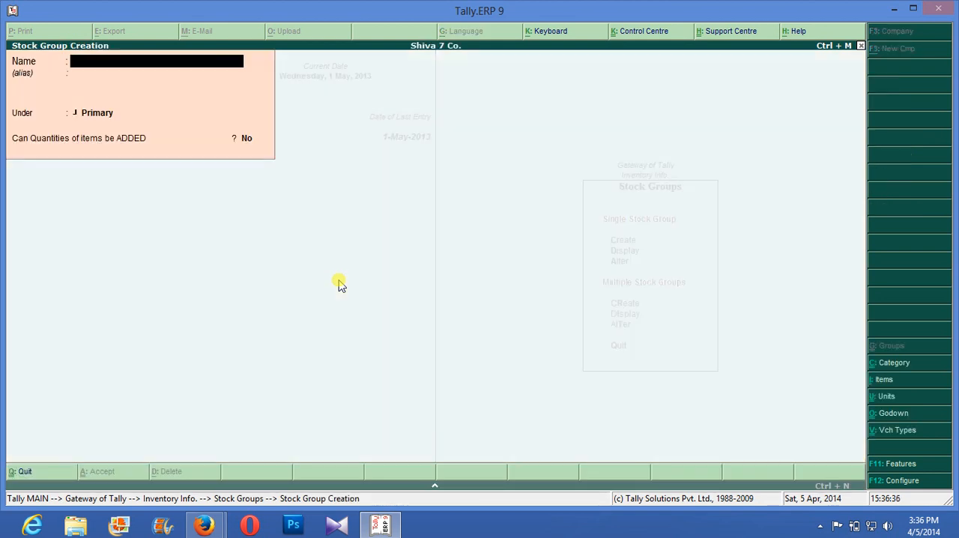
type("Nokia")
key("Return")
- Create another stock group named Samsung under Primary
key("Return")
- Create a third stock group named Lg under Primary and return to Inventory Info
key("Return")
key("Return")
key("Return")
type("Sa")
type("m")
type("sun")
type("g")
key("Return")
key("Return")
key("Return")
key("Return")
key("Return")
type("Lg")
key("Return")
key("Return")
key("Return")
key("Return")
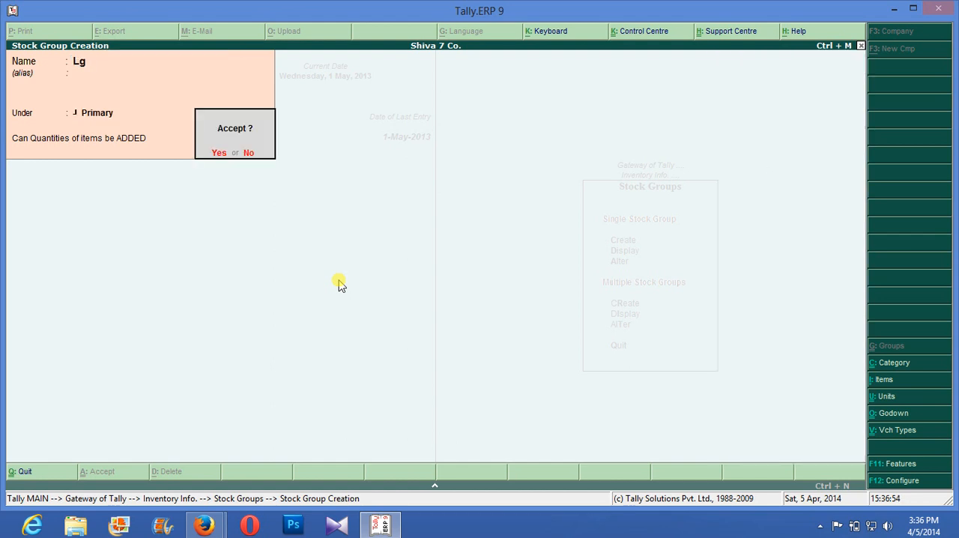
key("Return")
key("Escape")
key("Return")
key("Escape")
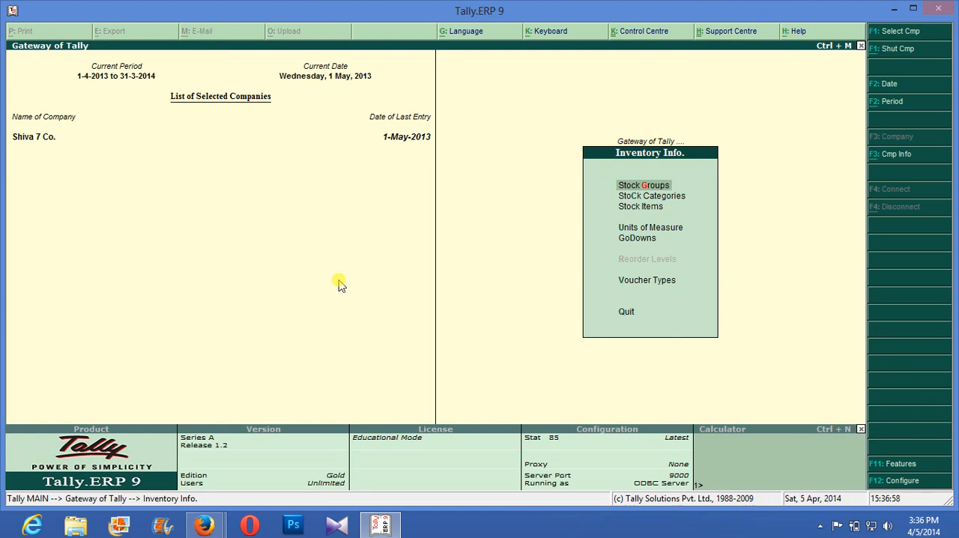
- Create a single godown named Rm Godown under Primary
key("Down")
key("Down")
key("Down")
key("Down")
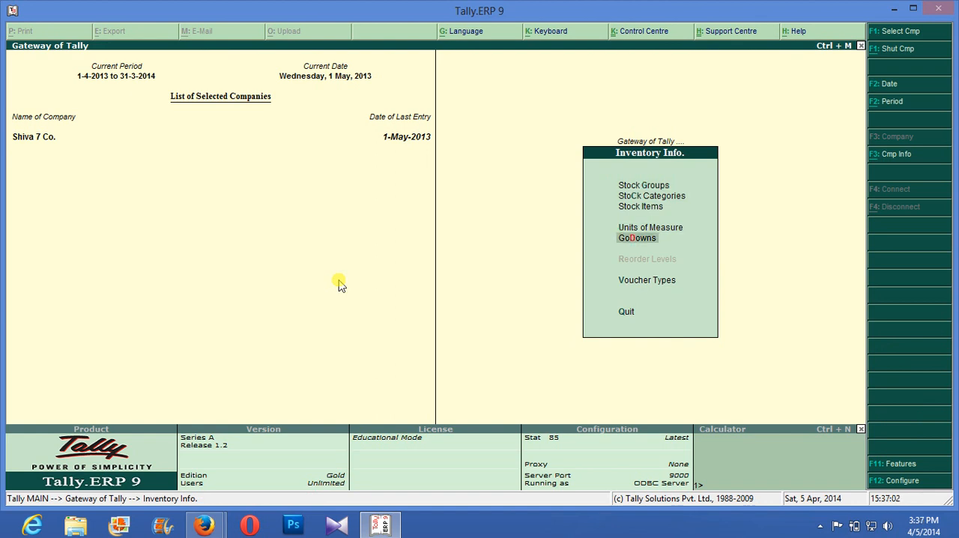
key("Return")
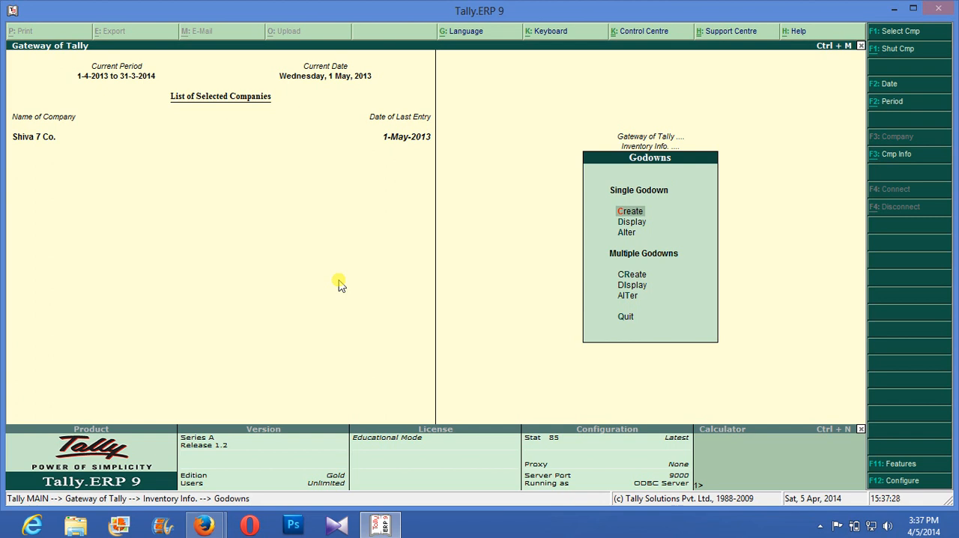
key("Return")
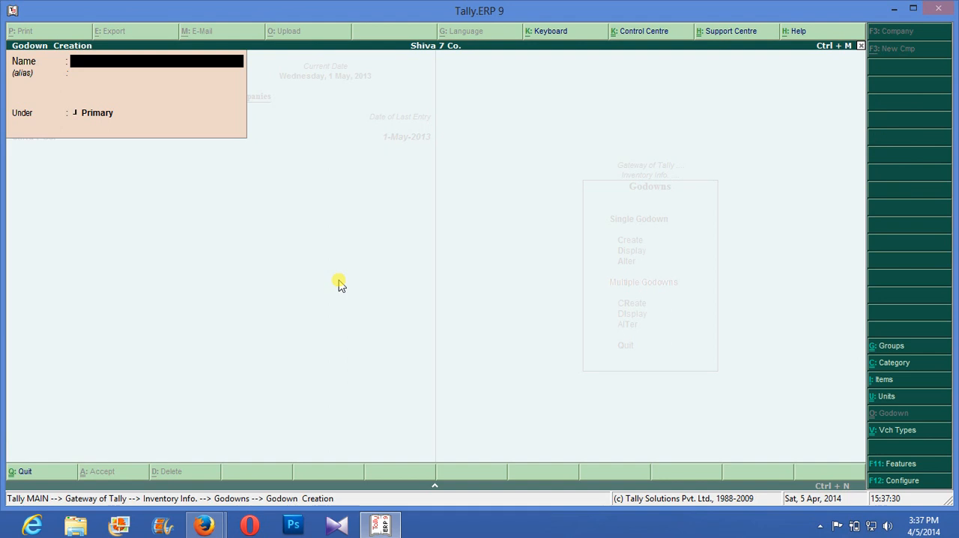
type("Rm")
type(" Godow")
type("n")
key("Return")
key("Return")
key("Return")
key("Return")
- Create a second godown named Finished Godown under Primary and return to Inventory Info
type("Finished Go")
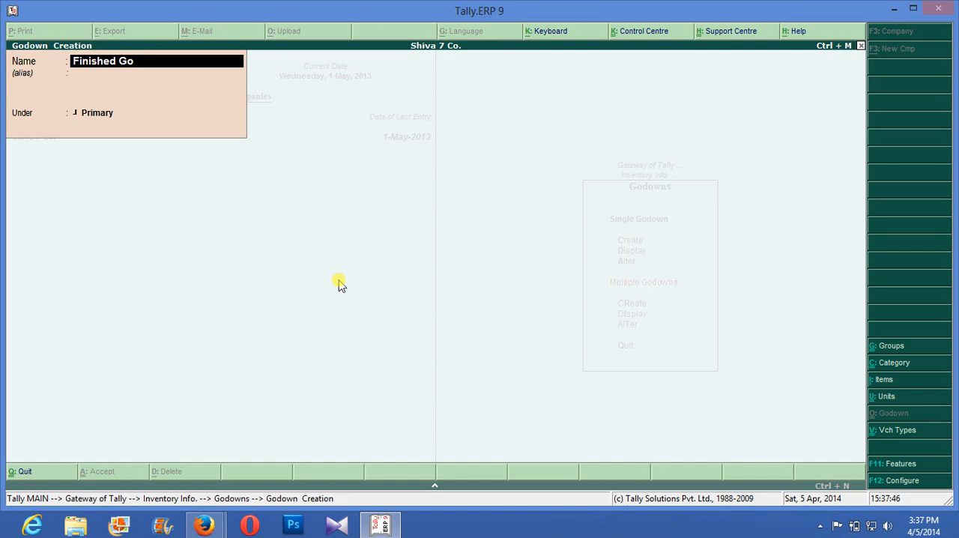
type("down")
key("Return")
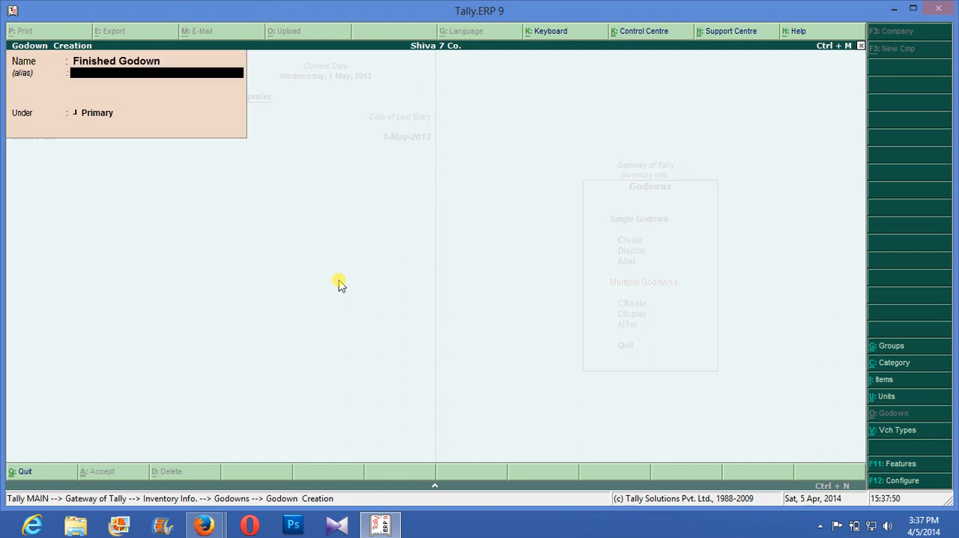
key("Return")
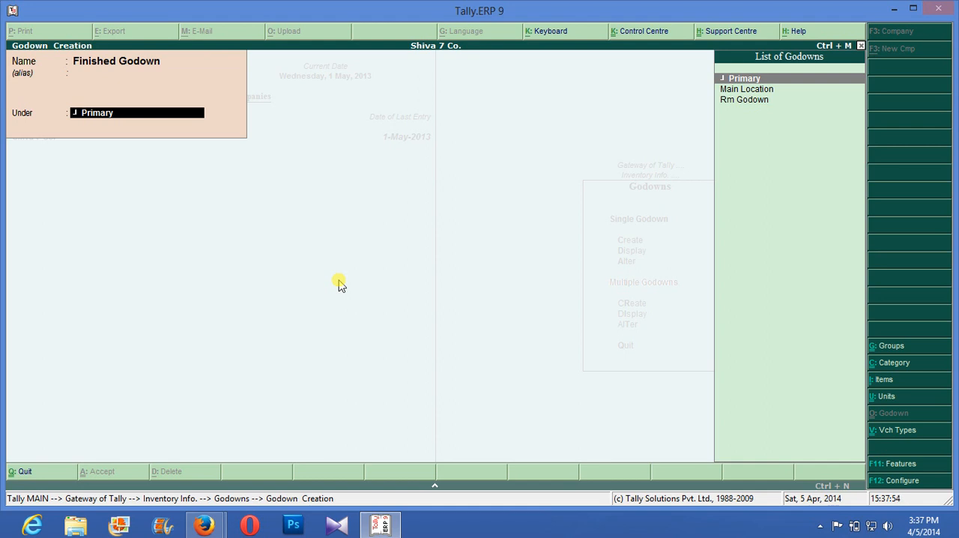
key("Return")
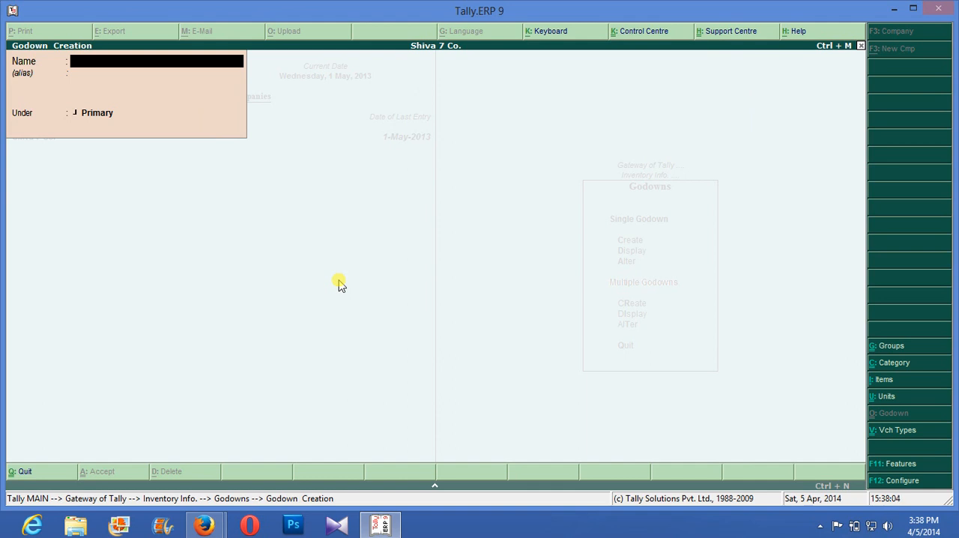
key("Escape")
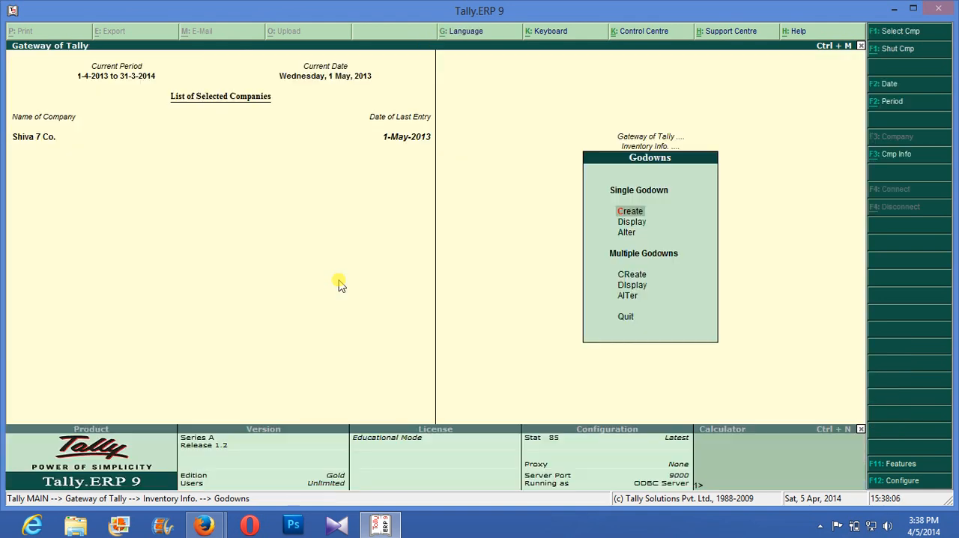
key("Escape")
- Create a simple unit of measure with symbol nos, formal name Numbers and 0 decimal places
key("Up")
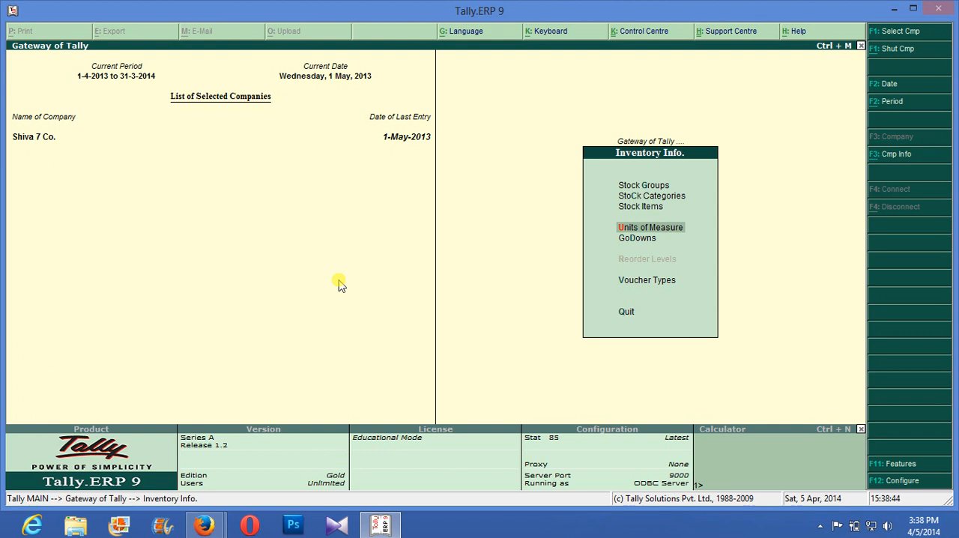
key("Return")
key("Return")
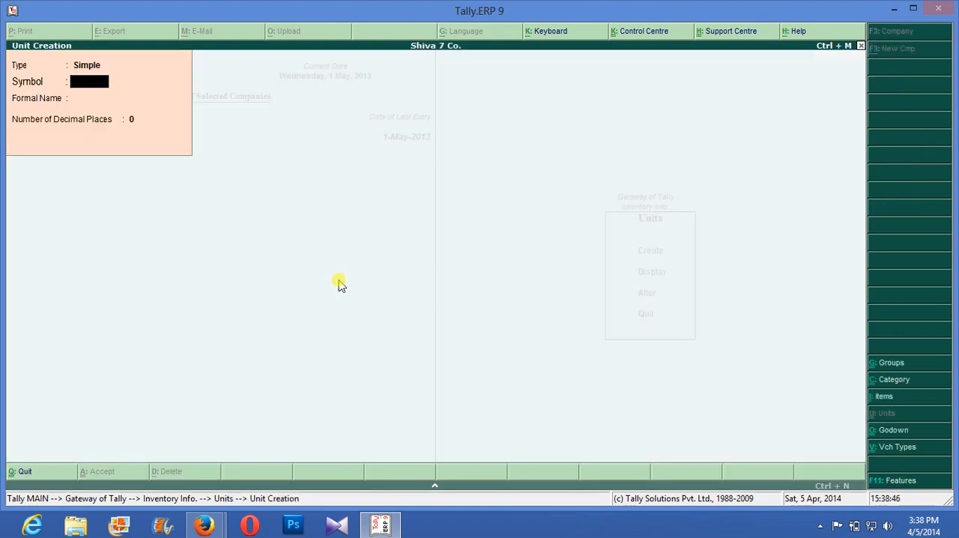
type("nos")
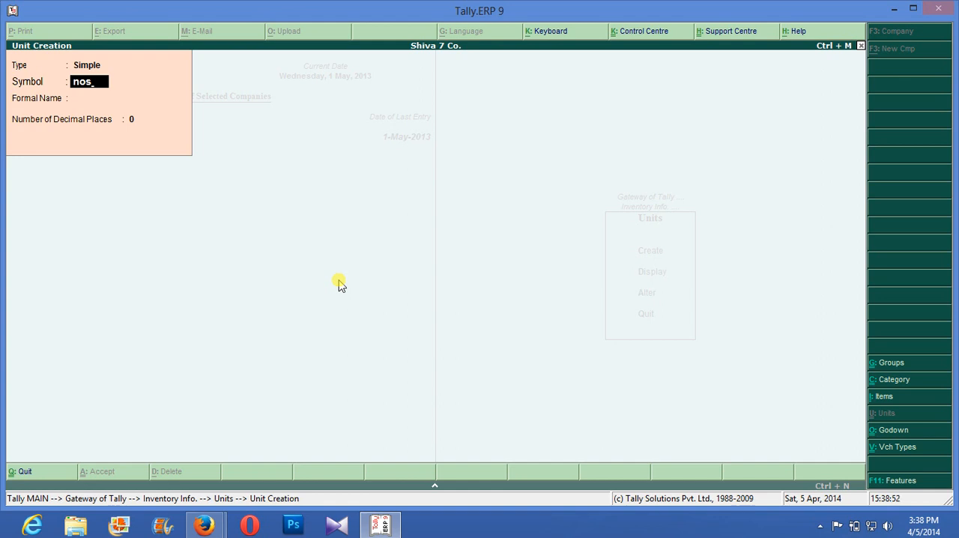
key("Return")
type("Numbers")
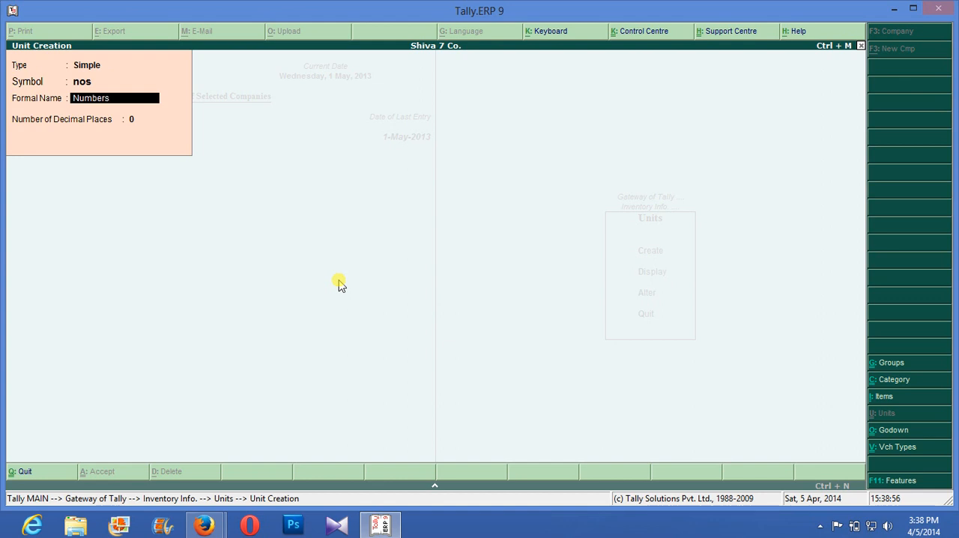
key("Return")
key("Return")
key("Return")
- Create a simple unit with symbol pcs, formal name Pieces and 0 decimal places
type("k")
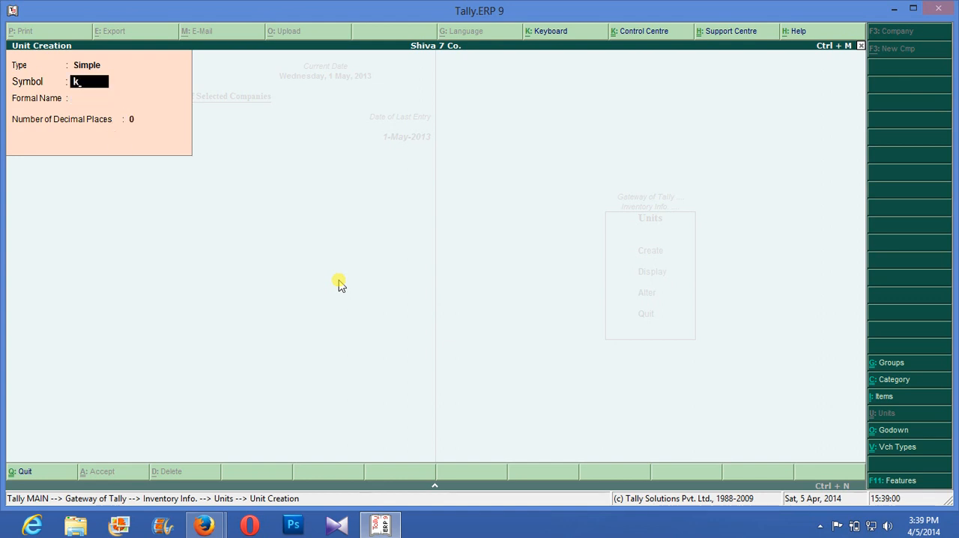
key("BackSpace")
type("pcs")
key("Return")
type("Piese")
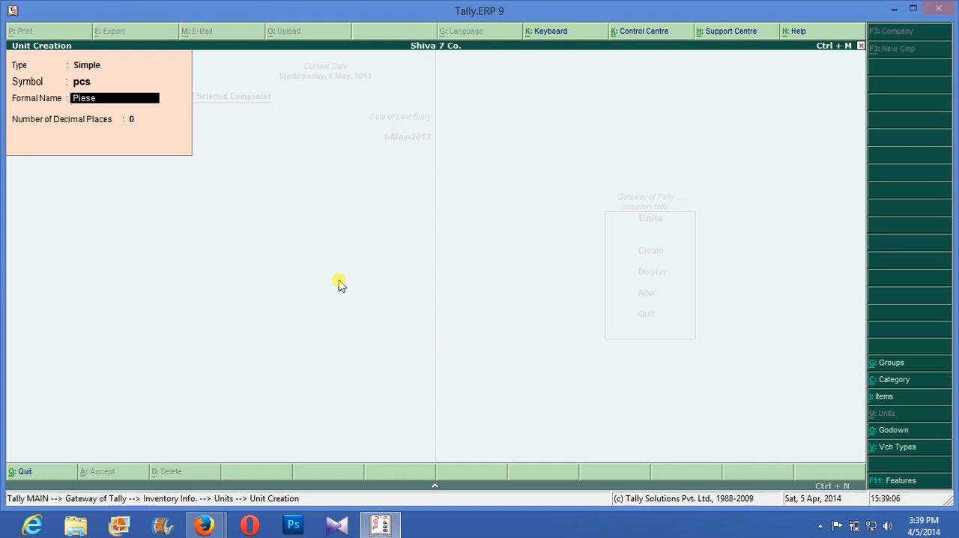
key("BackSpace")
key("BackSpace")
type("ces")
key("Return")
key("Return")
key("Return")
- Create a simple unit with symbol kg, formal name Kilo Gram and 0 decimal places
type("kg")
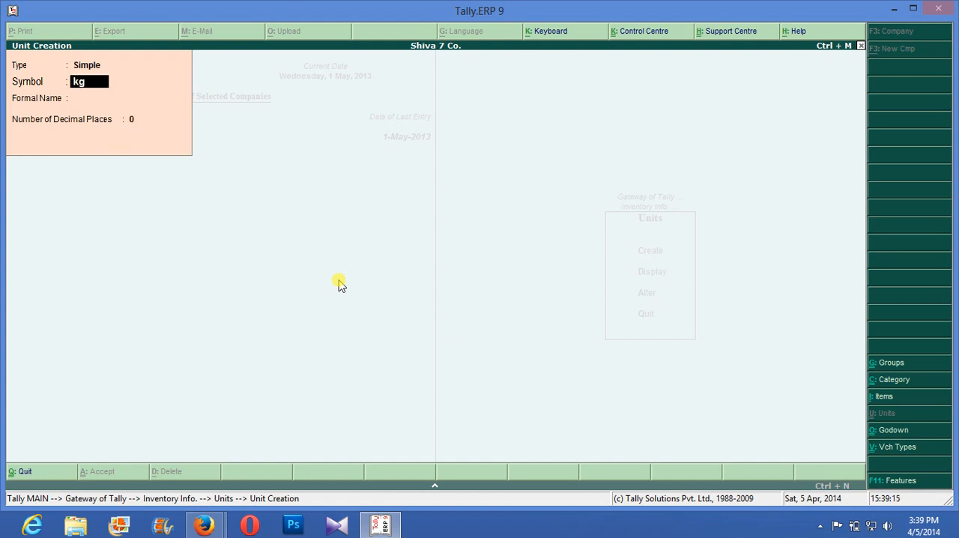
key("Return")
type("Kil")
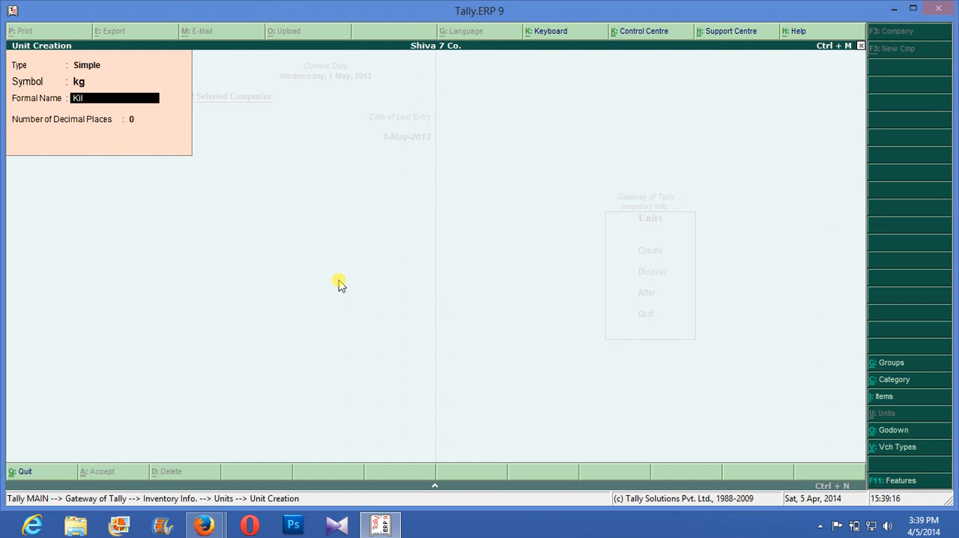
type("o Gram")
key("Return")
key("Return")
key("Return")
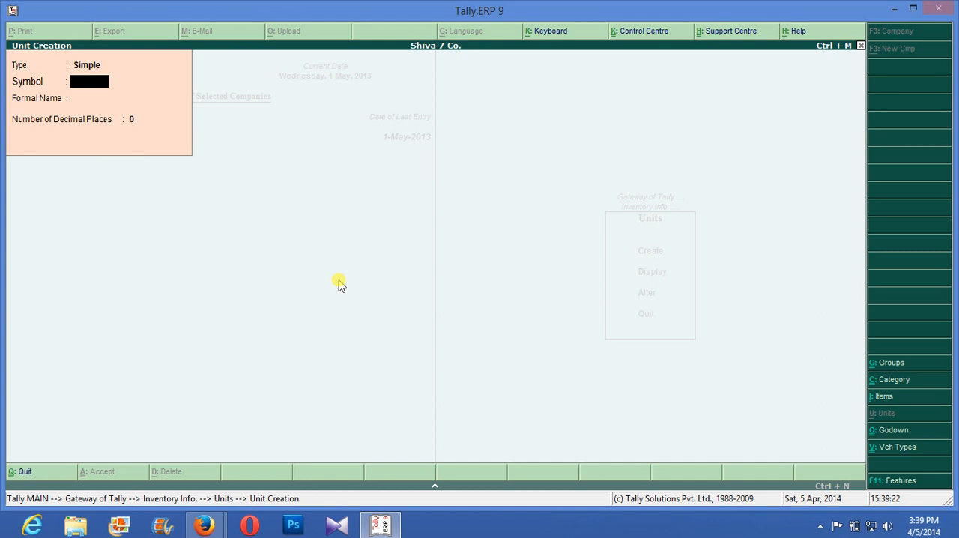
- Create a simple unit with symbol ltr, formal name Litter and 0 decimal places
key("Return")
type("Litte")
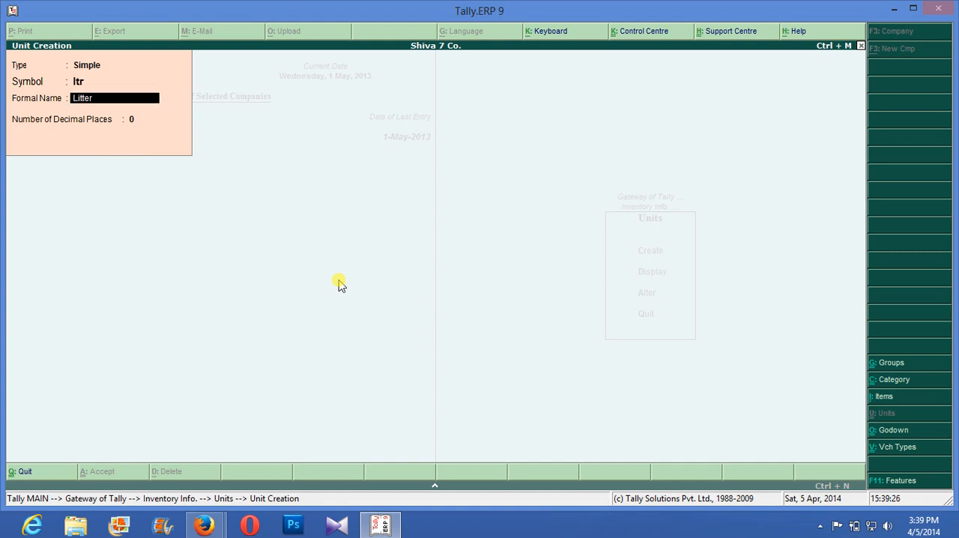
type("r")
key("Return")
key("Return")
key("Return")
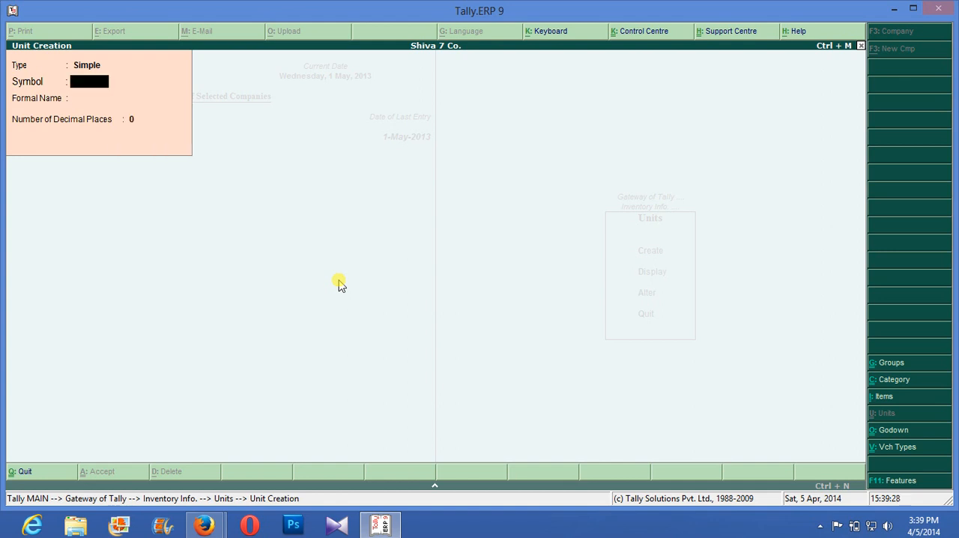
- Create a simple unit with symbol box, formal name Boxs and 0 decimal places
type("box")
key("Return")
type("Boxs")
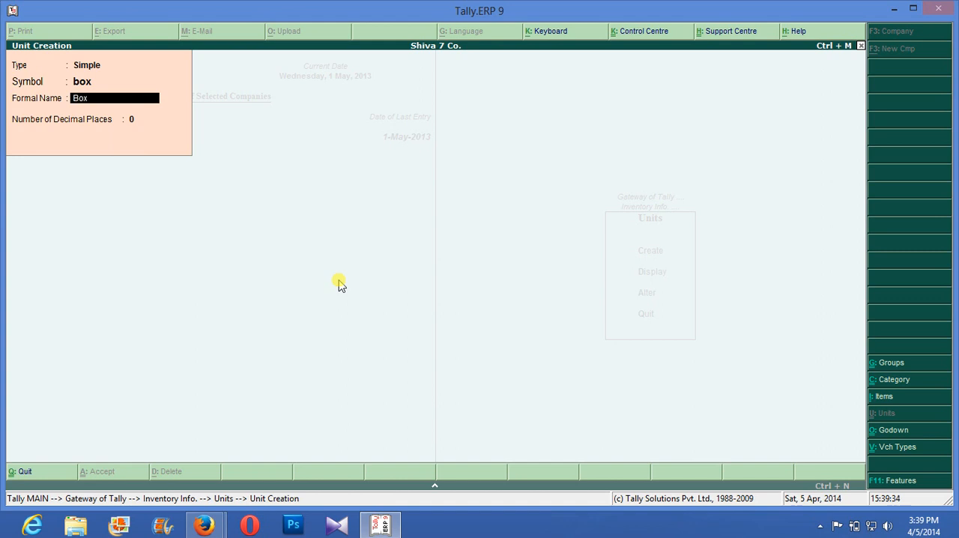
key("Return")
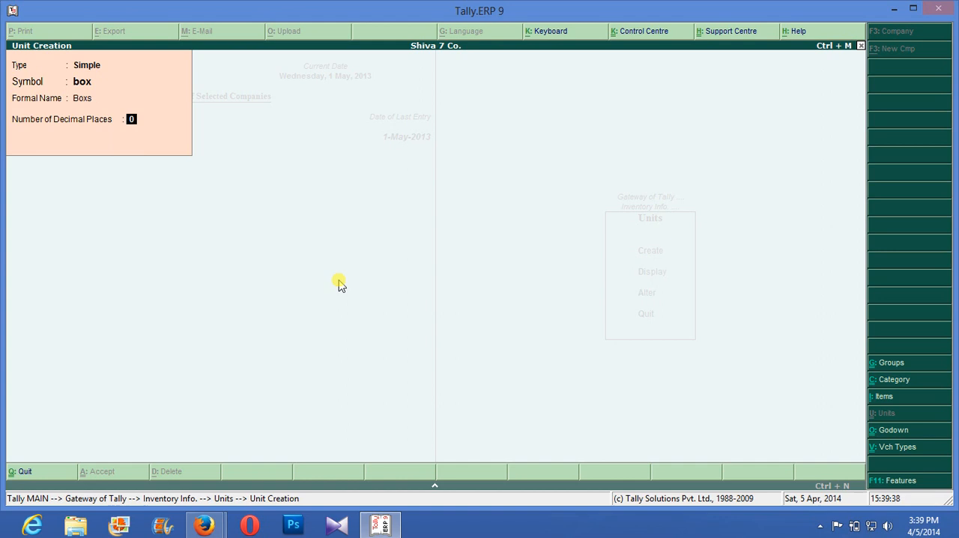
key("Return")
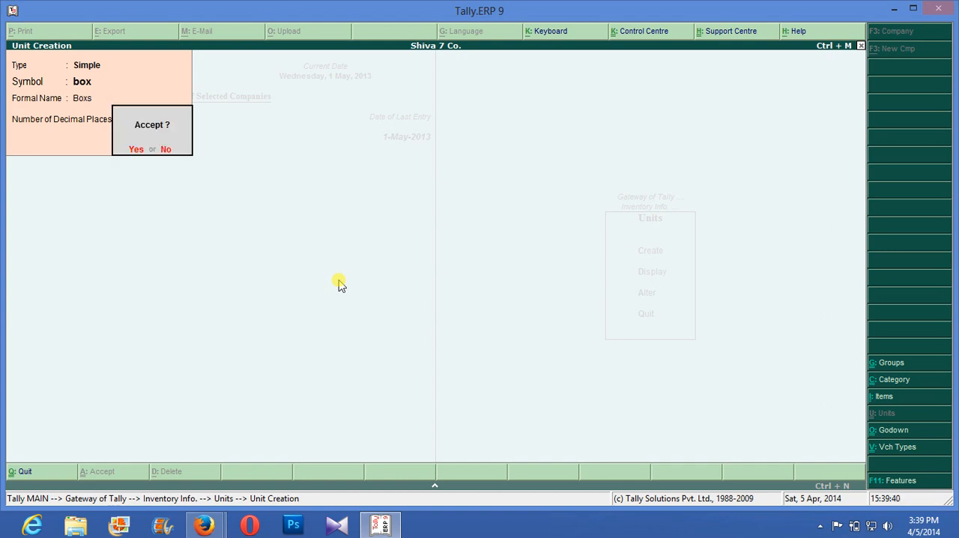
key("Return")
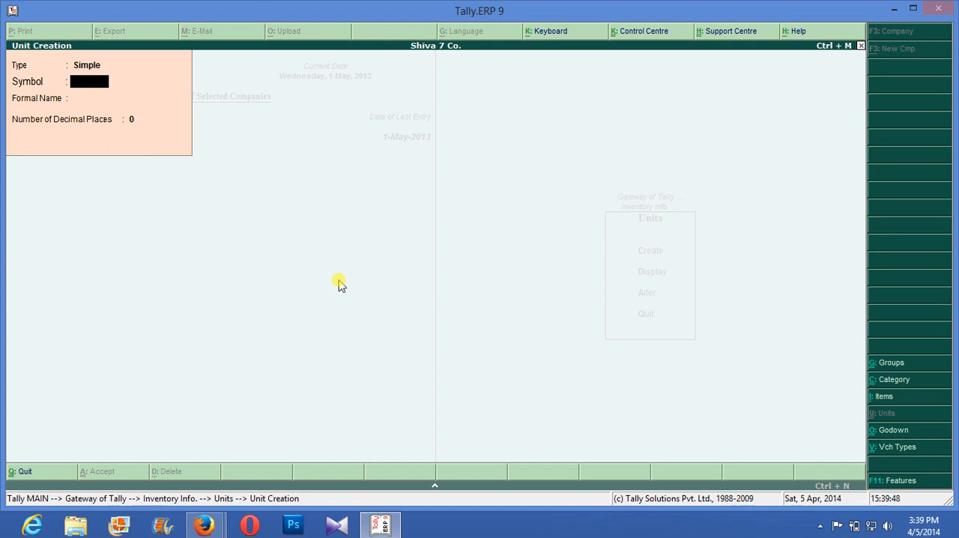
left_click(87, 532)
left_click_drag(87, 531, 43, 533)
key("super")
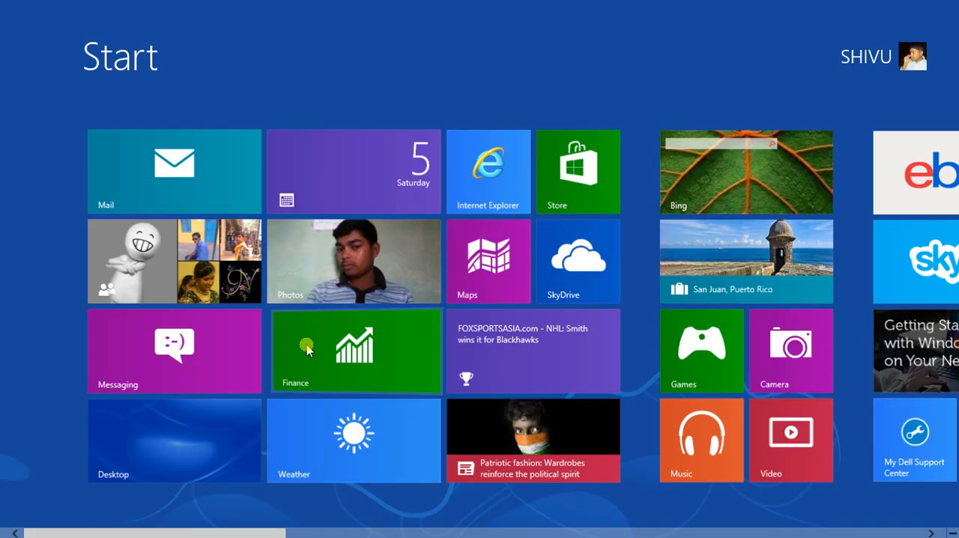
left_click(310, 344)
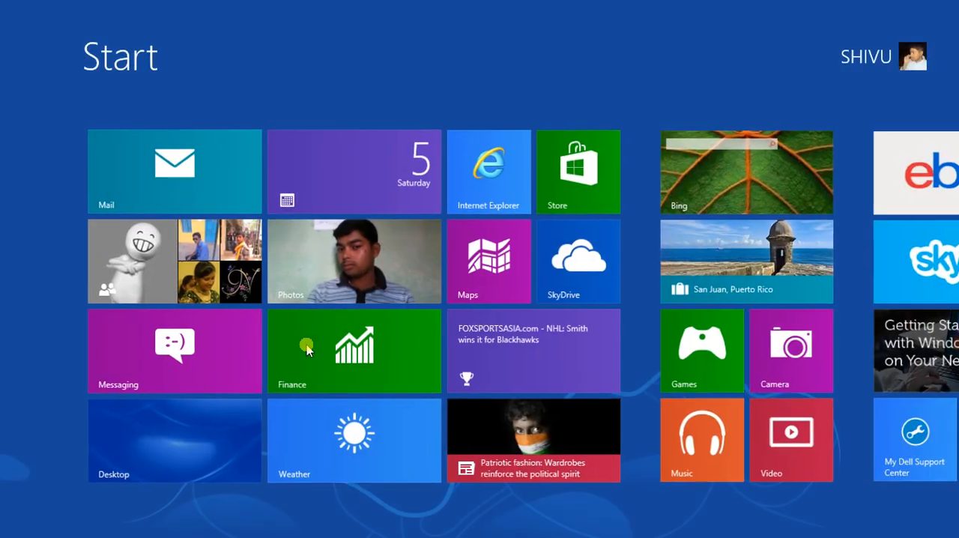
key("super")
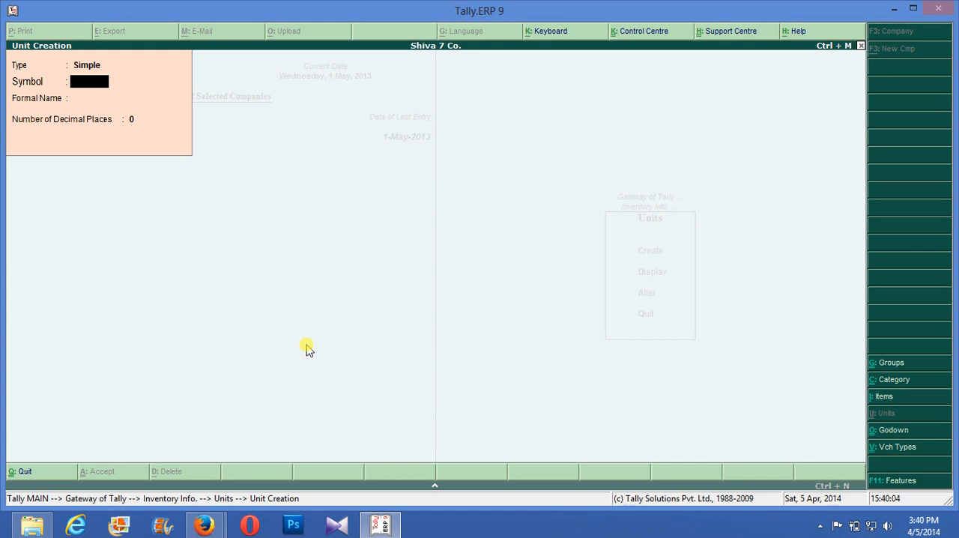
- Create a compound unit with nos as first unit, conversion 100 and box as second unit
key("BackSpace")
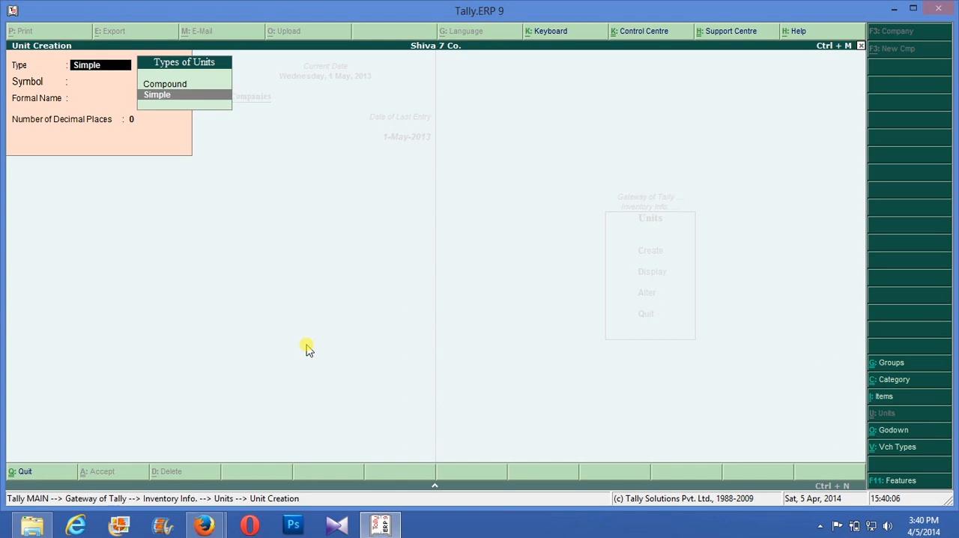
key("Up")
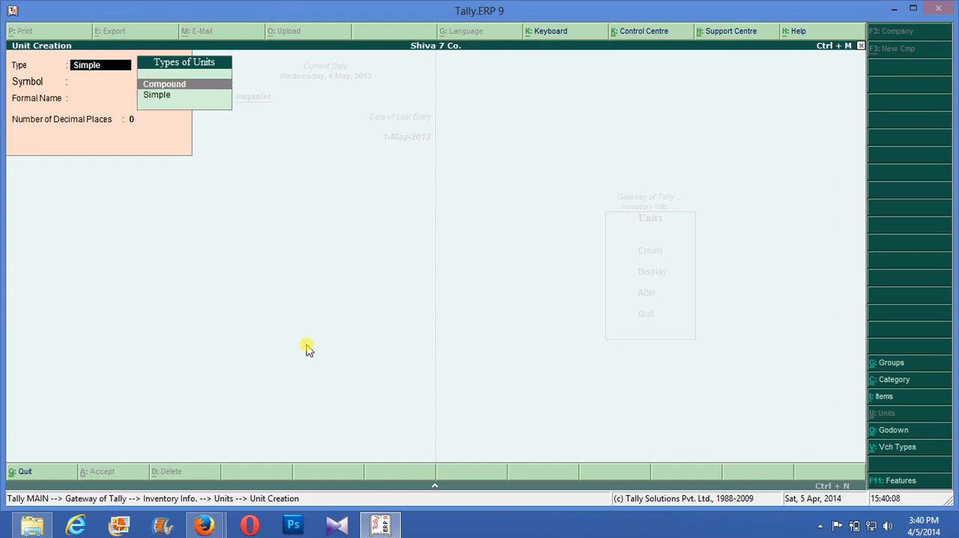
key("Return")
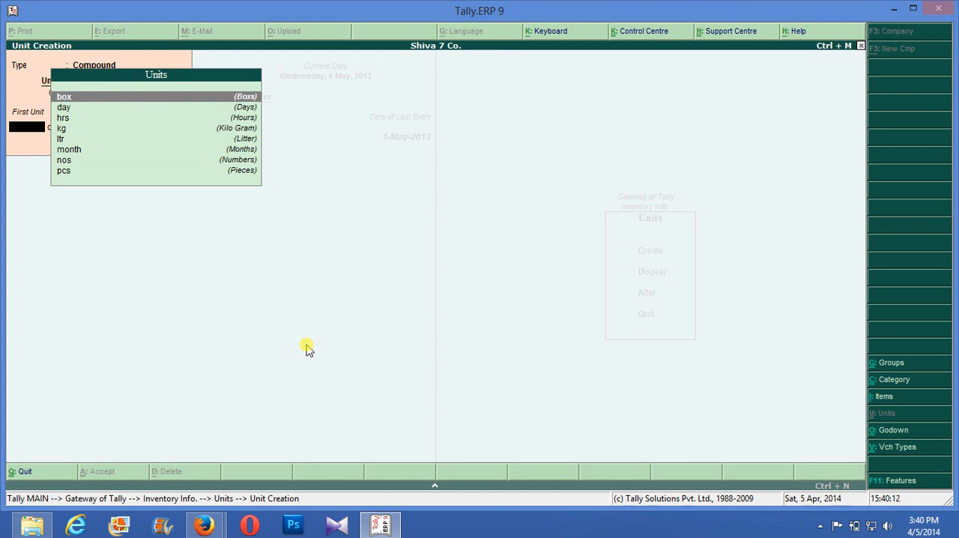
key("Down")
key("Down")
key("Down")
key("Down")
key("Down")
key("Down")
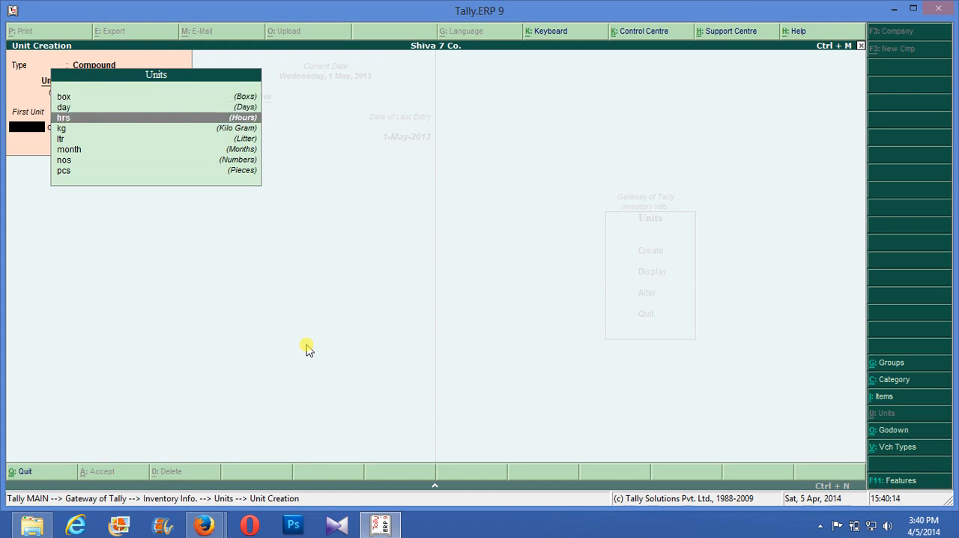
key("Return")
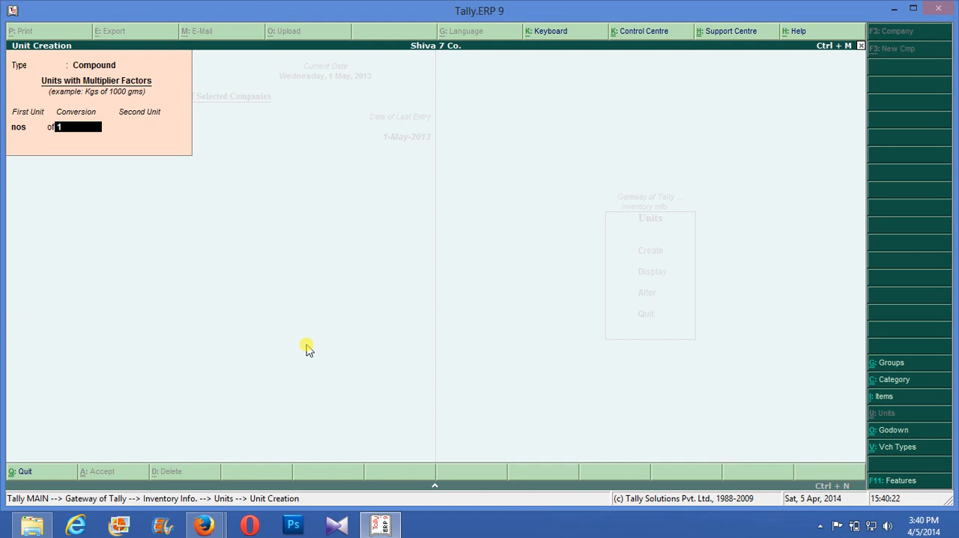
type("00")
key("Return")
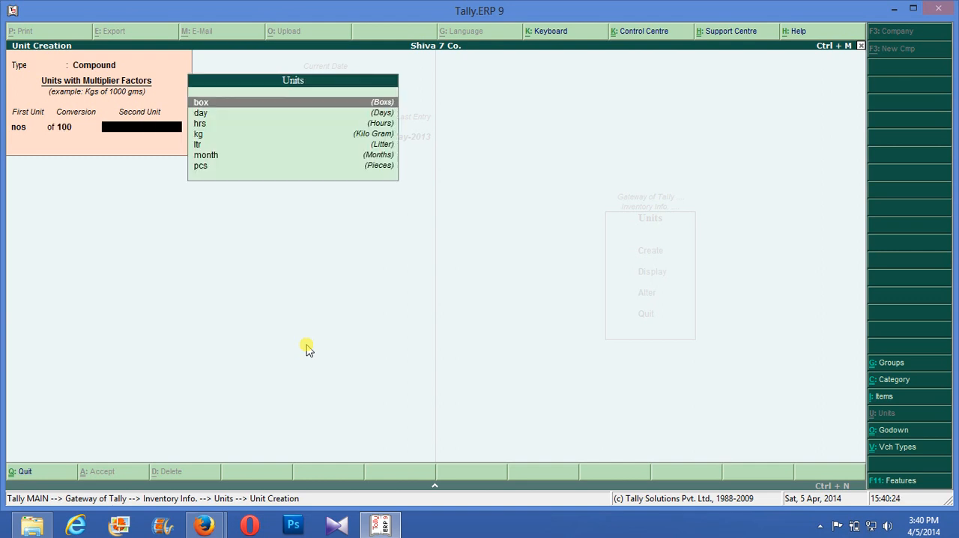
key("Return")
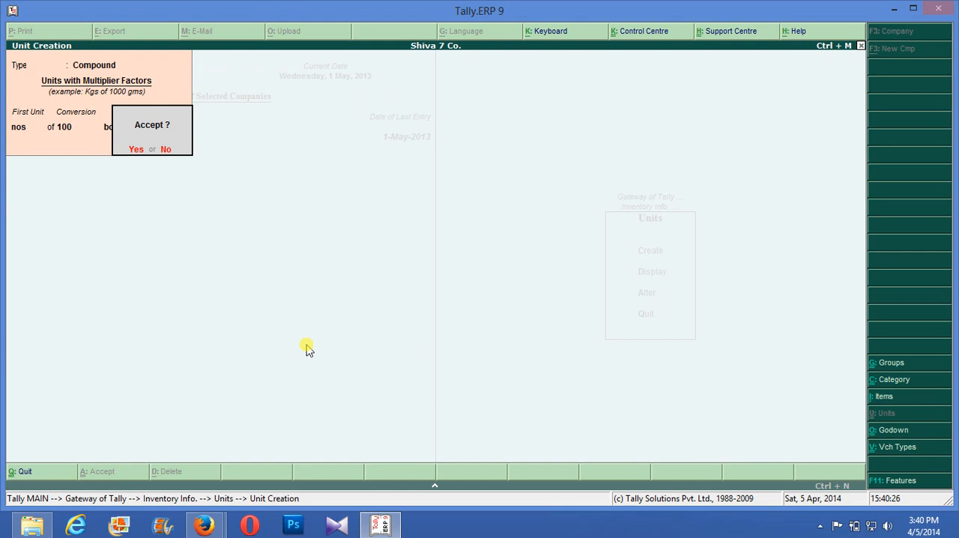
left_click(305, 344)
key("BackSpace")
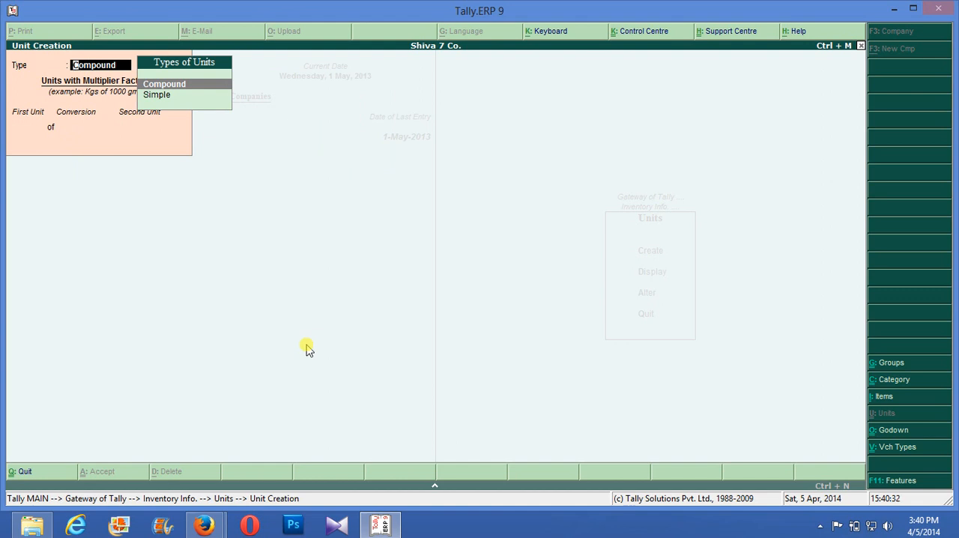
key("Down")
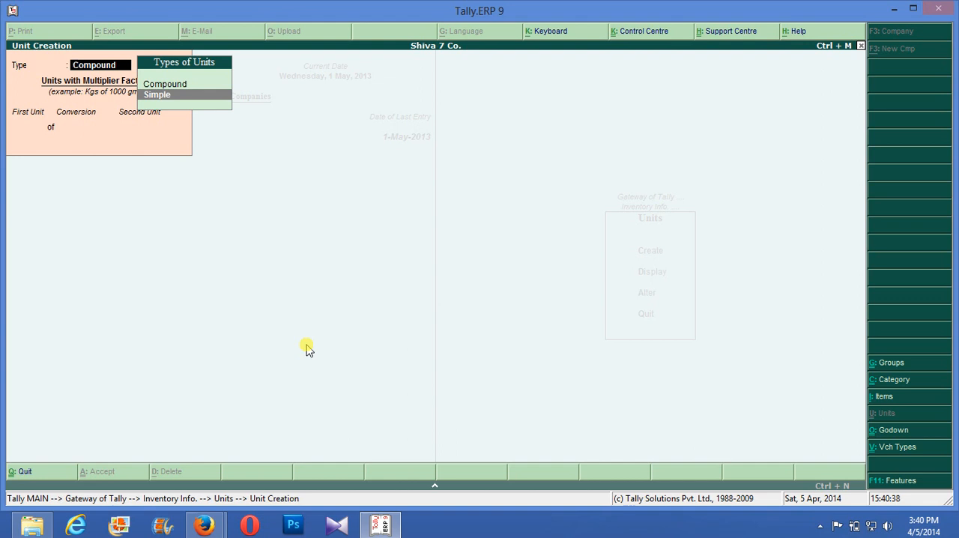
key("Return")
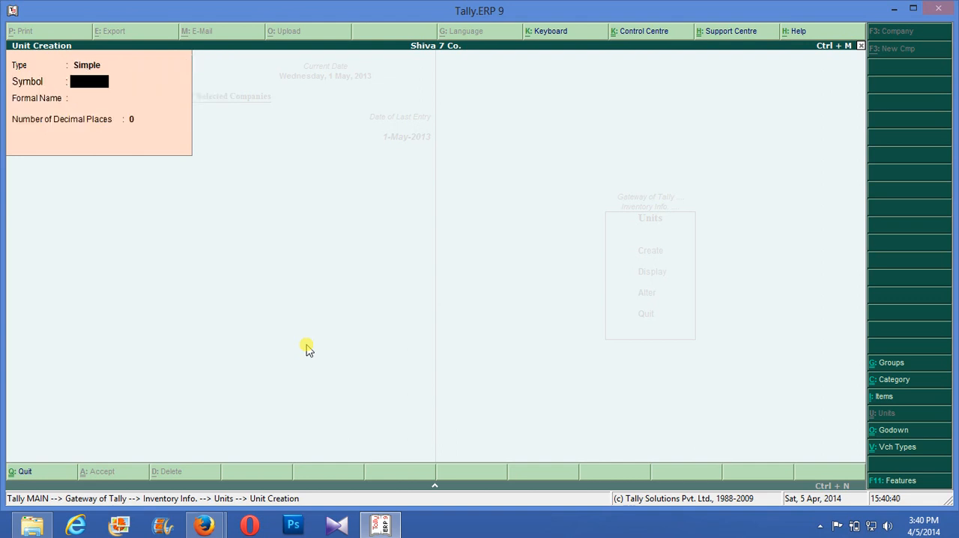
key("BackSpace")
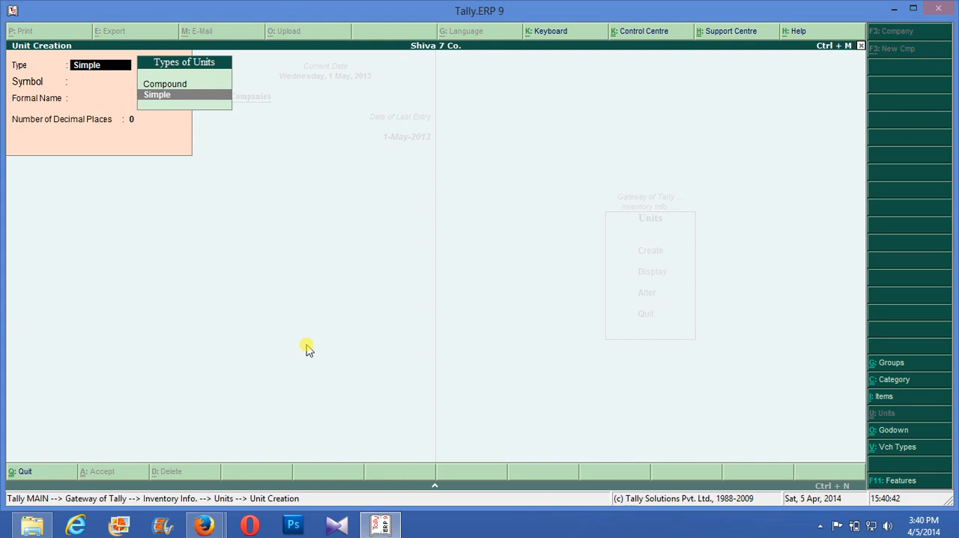
- Leave unit creation and view the list of existing units of measure
key("Escape")
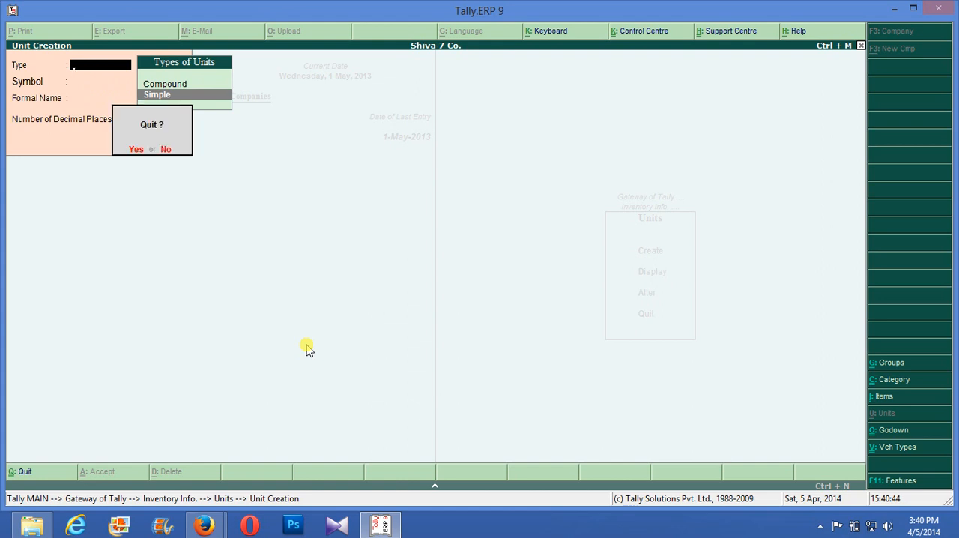
key("y")
key("Down")
key("Return")
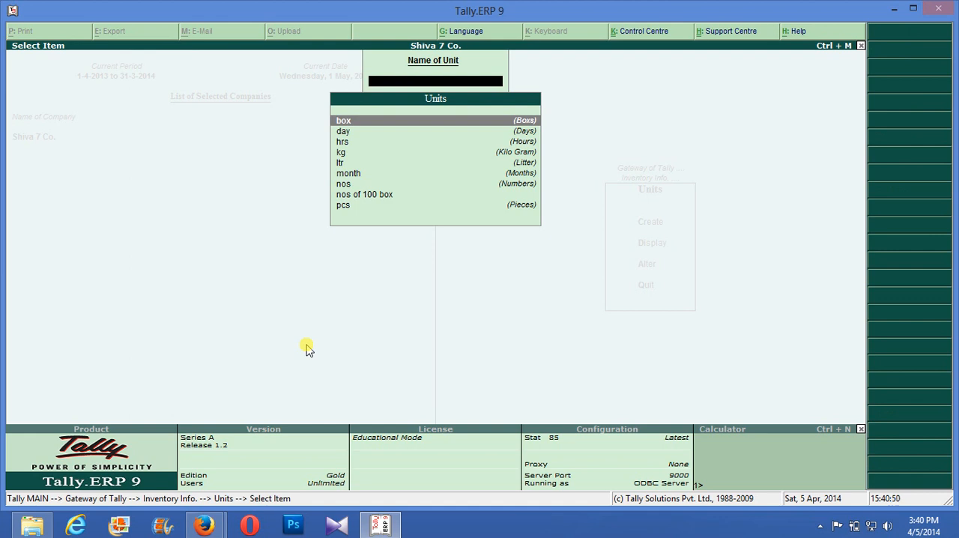
key("Escape")
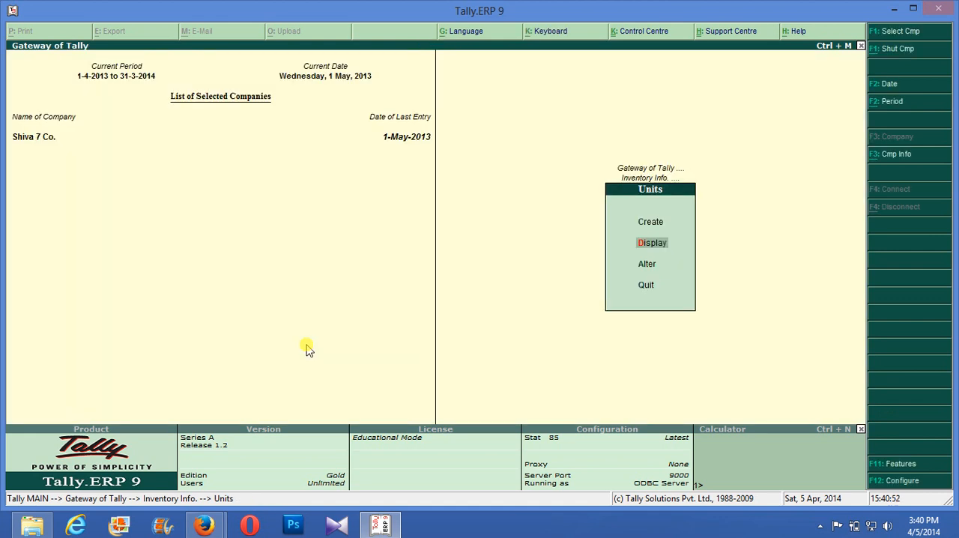
- Leave the units menu and start a new single stock item named Nokia Asha
key("Escape")
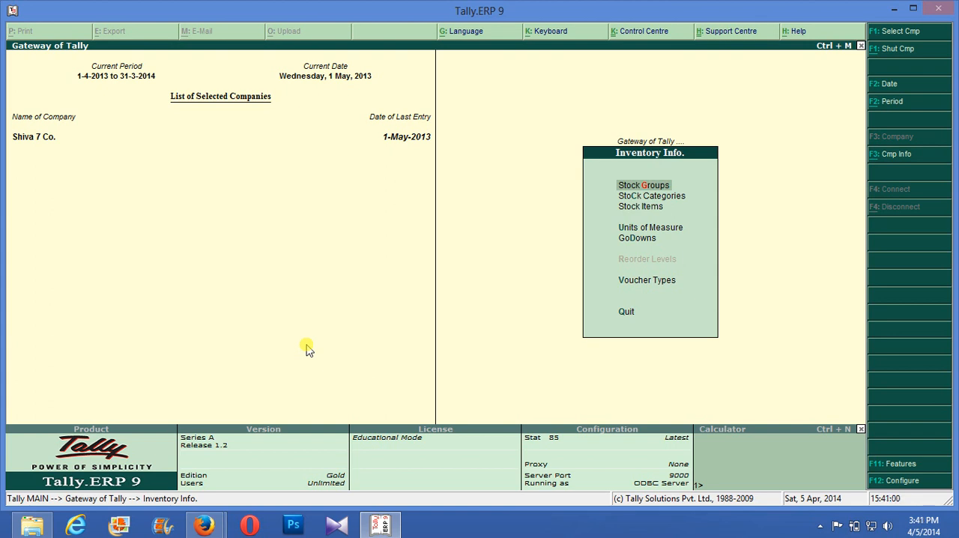
key("Down")
key("Down")
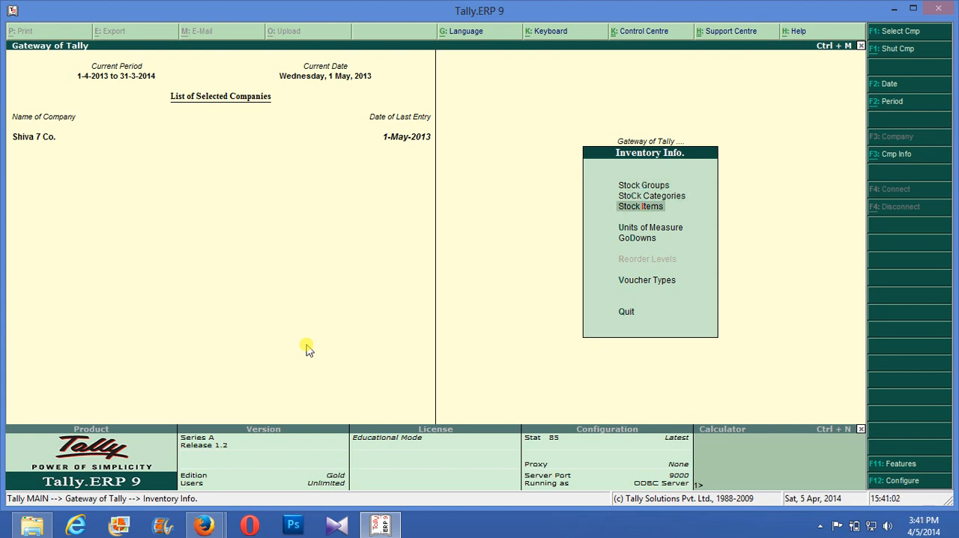
key("Return")
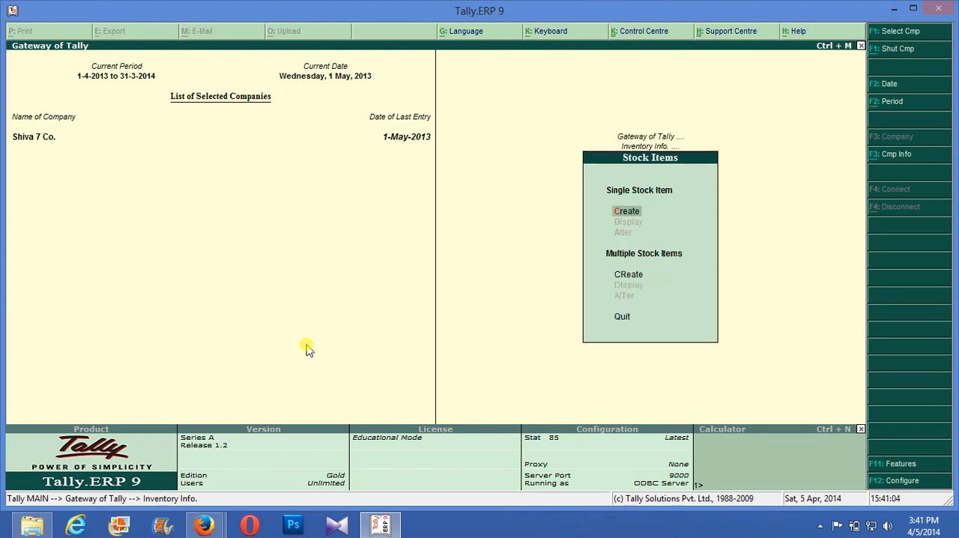
key("Return")
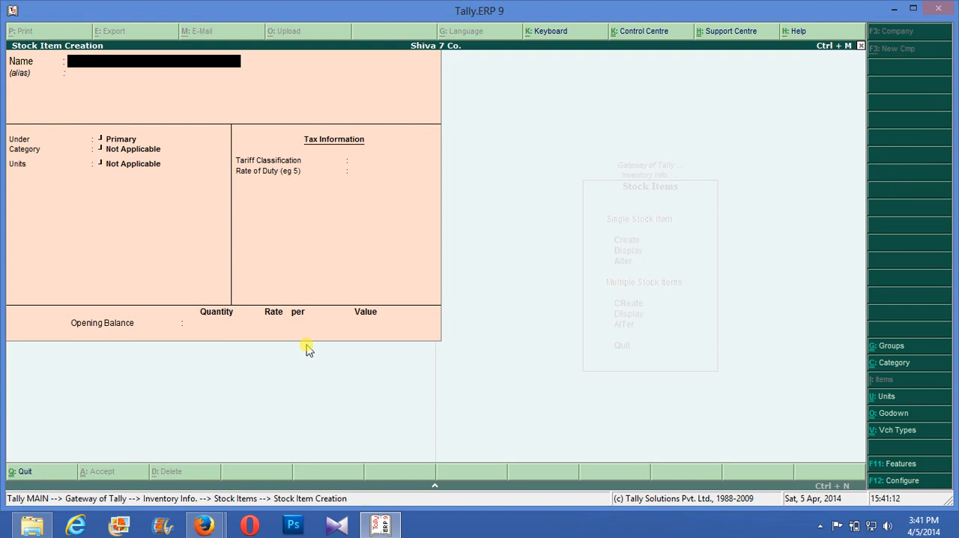
type("Nokia Asha")
key("Return")
key("Return")
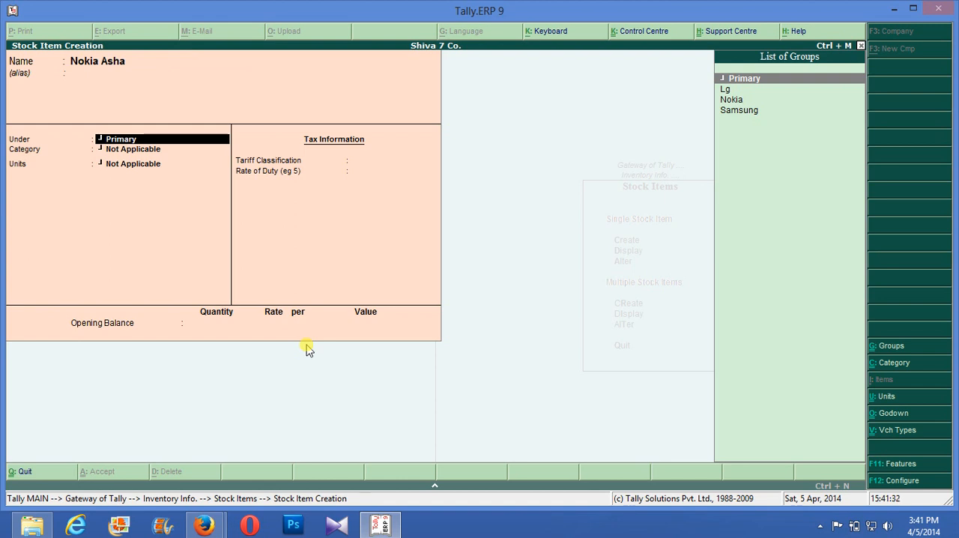
- Place the Nokia Asha item under the Nokia group and assign it the Cell Phone category
key("Down")
key("Down")
key("Down")
key("Up")
key("Return")
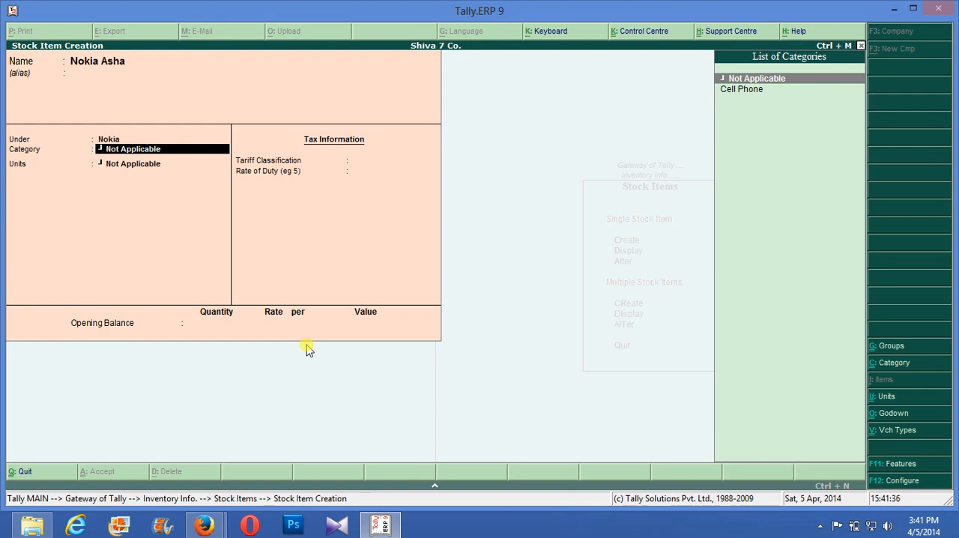
key("Down")
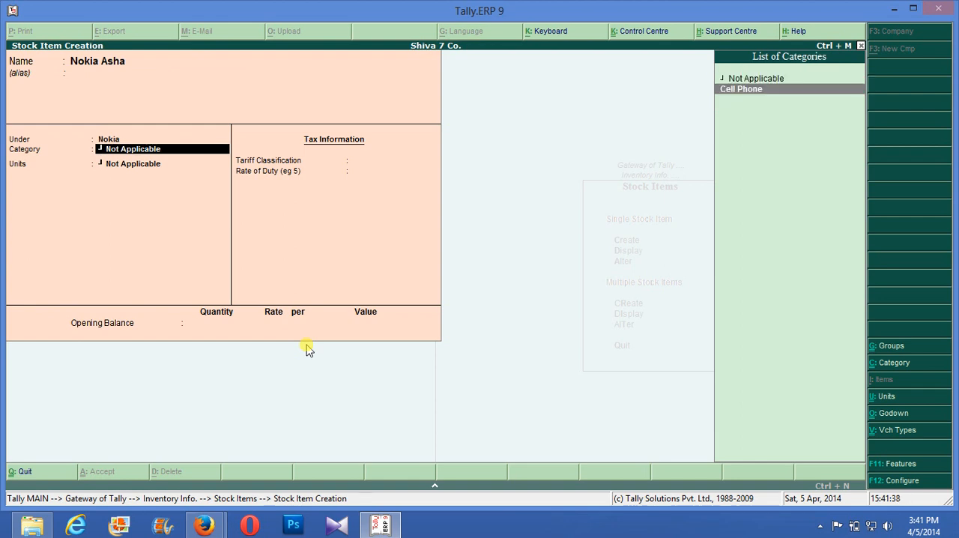
key("Return")
- Set the Nokia Asha item's unit to nos and save it with tariff classification Not Applicable and no opening balance
key("Down")
key("Down")
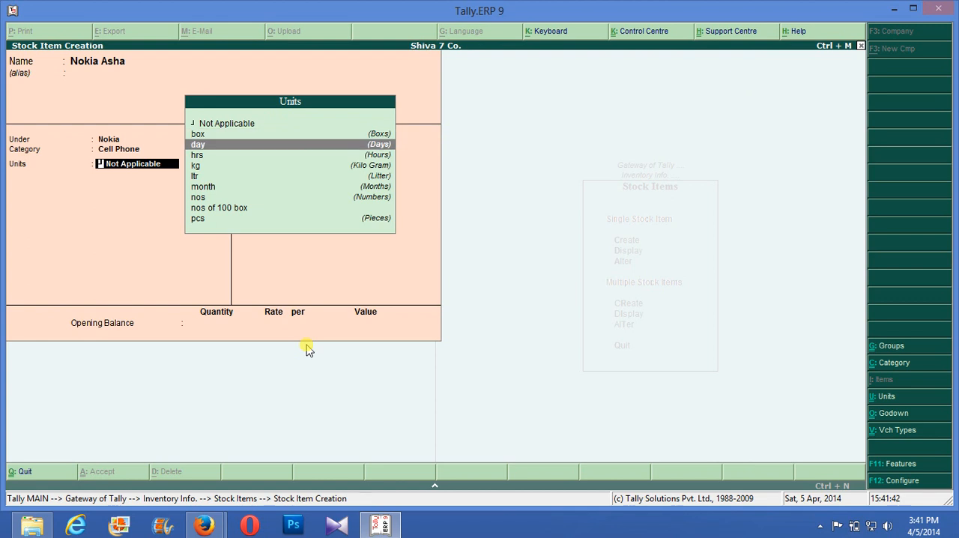
key("Down")
key("Down")
key("Down")
key("Down")
key("Down")
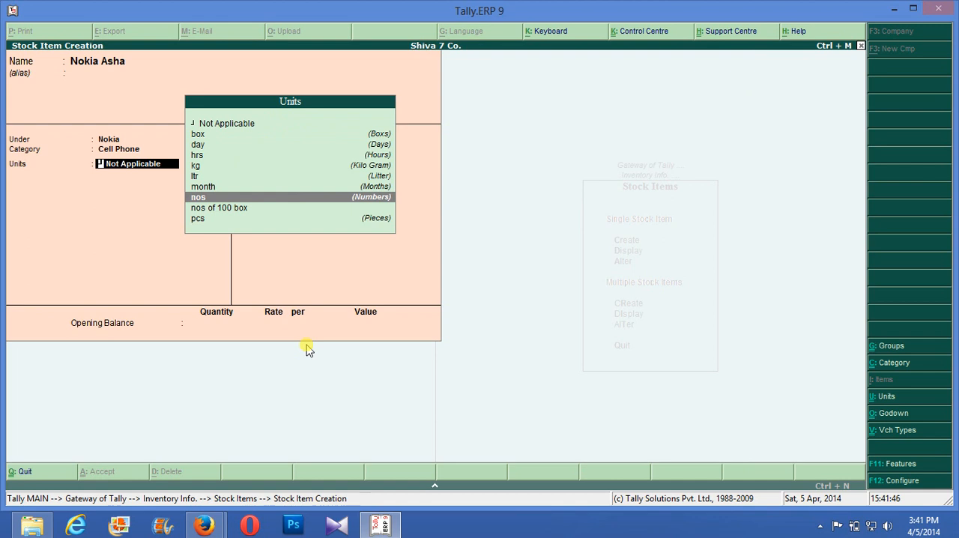
key("Return")
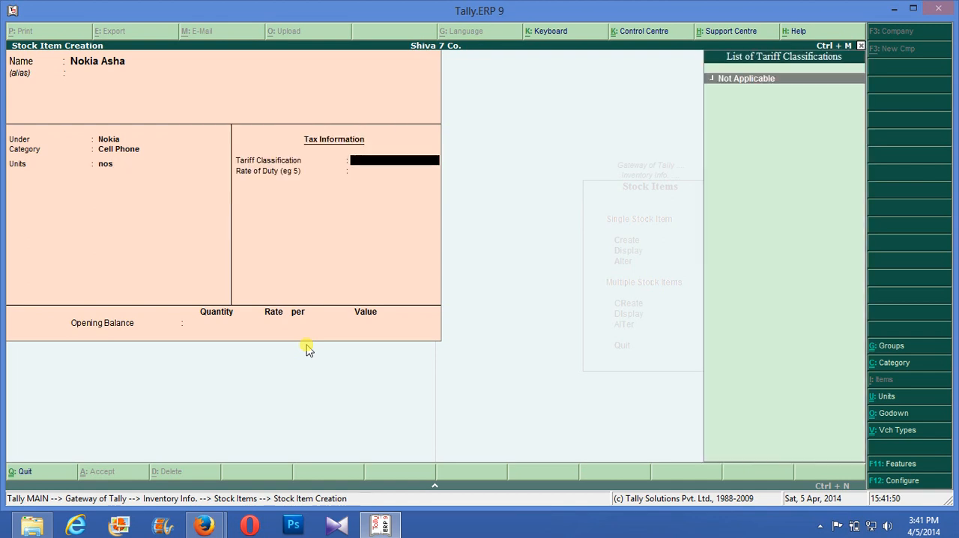
key("Return")
key("Return")
key("Return")
key("Return")
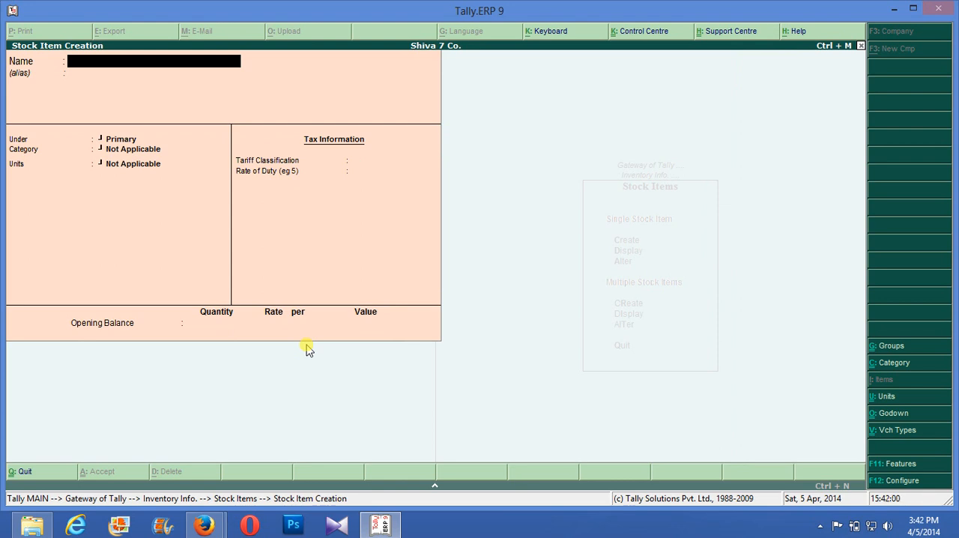
- Name the next stock item Samsumg Galaxy, without an alias
type("Galav")
key("BackSpace")
type("xy")
type("a")
key("BackSpace")
type("San")
key("BackSpace")
type("msumg")
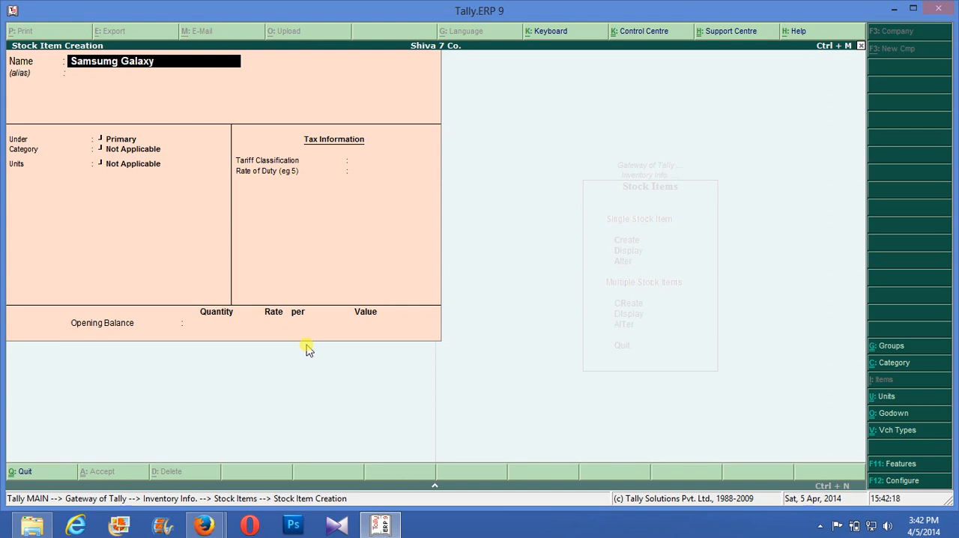
key("Return")
key("Return")
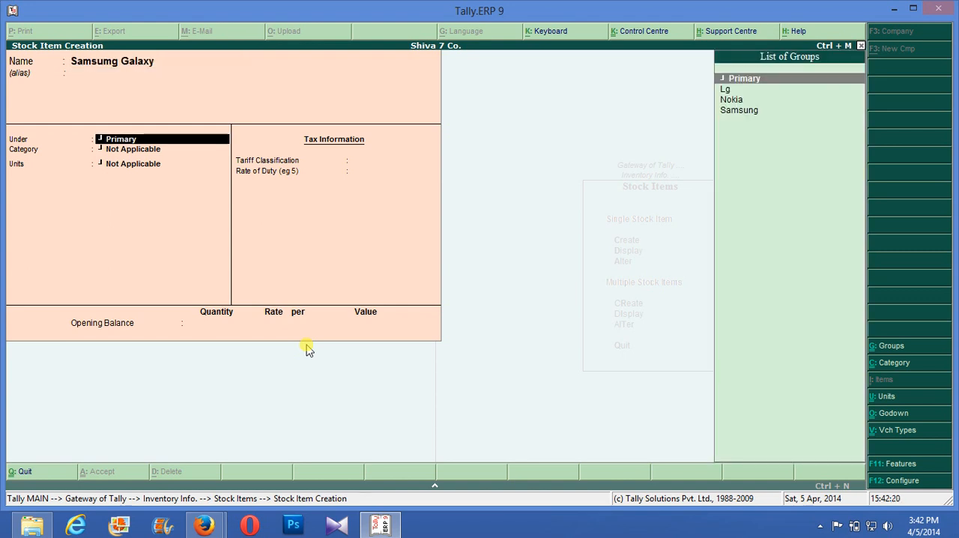
- Place the Galaxy item under the Samsung group and assign it the Cell Phone category
key("Down")
key("Down")
key("Down")
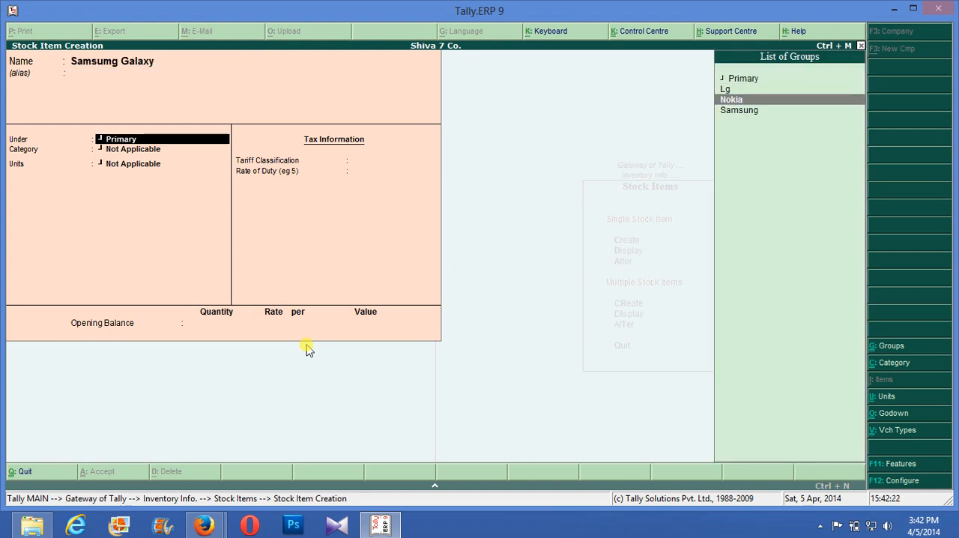
key("Return")
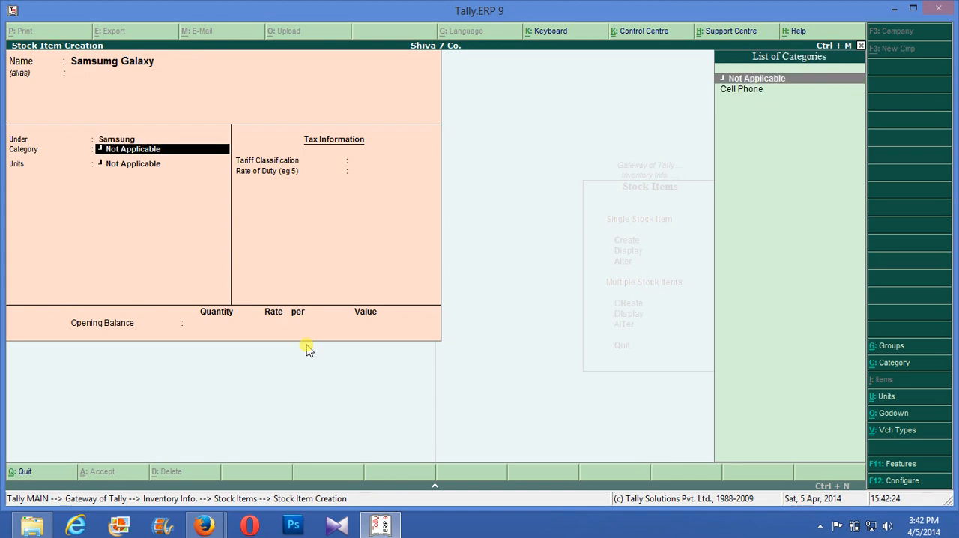
key("Down")
key("Return")
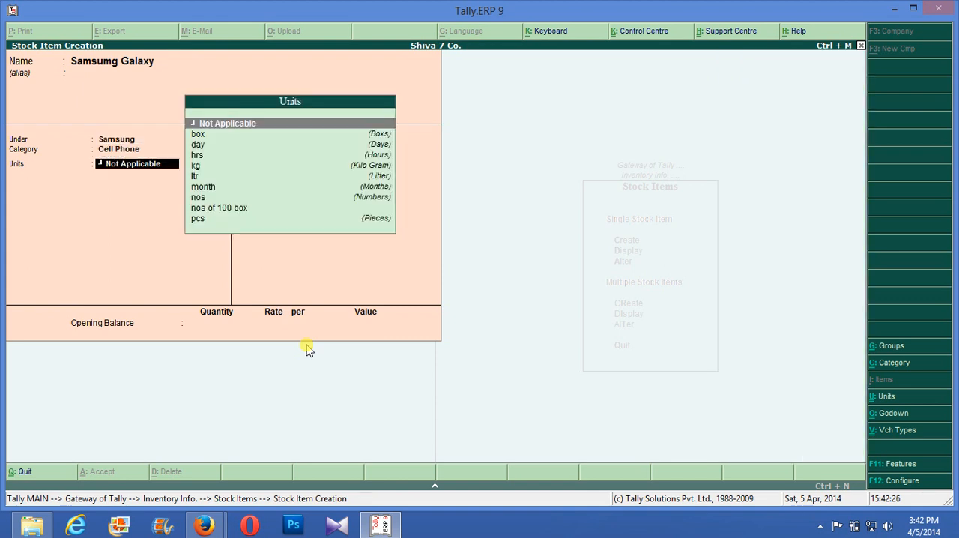
- Set the Galaxy item's unit to nos and save it with tariff classification Not Applicable and no opening balance
key("Down")
key("Down")
key("Down")
key("Down")
key("Down")
key("Down")
key("Down")
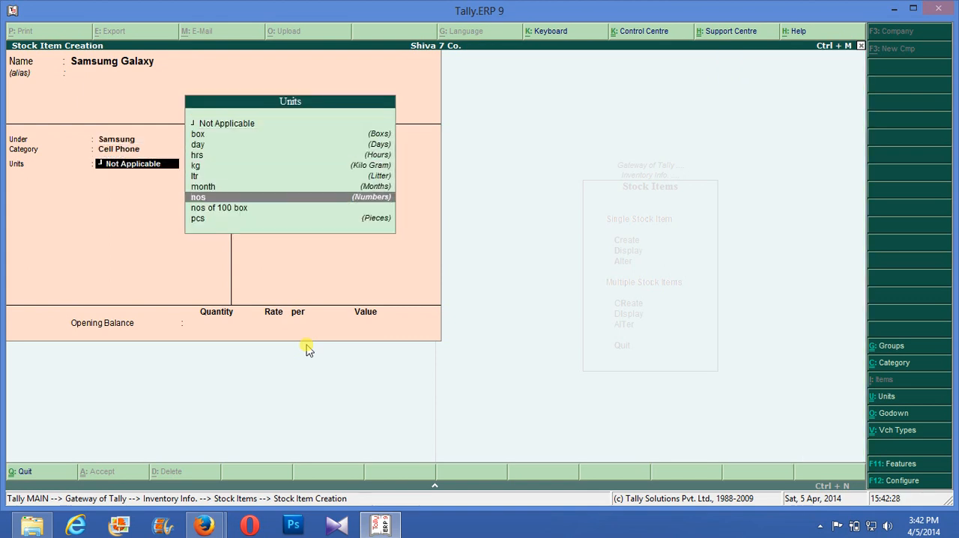
key("Return")
key("Return")
key("Return")
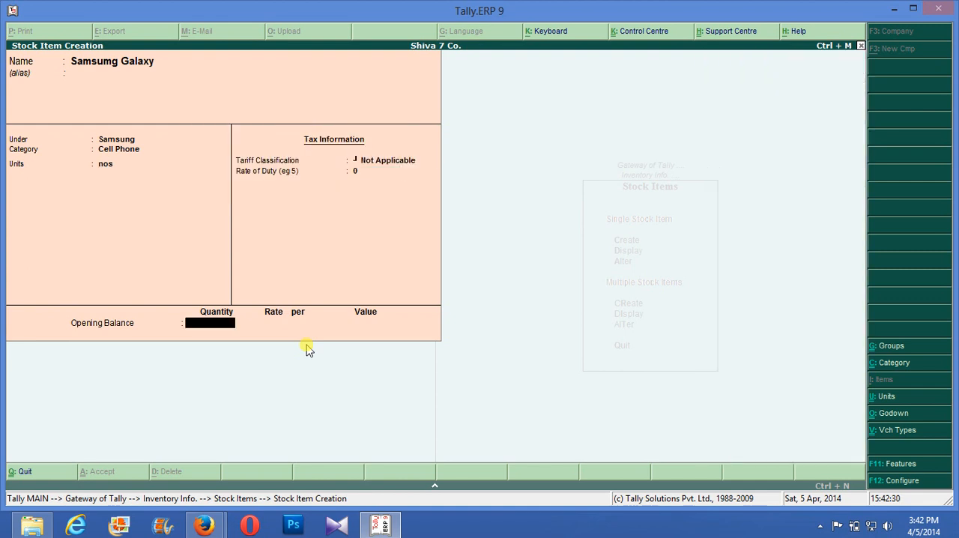
key("Return")
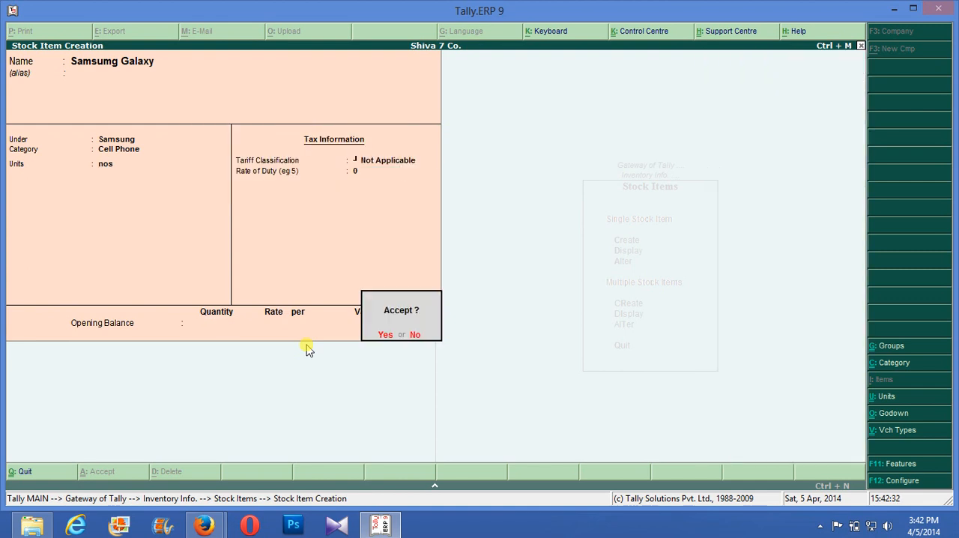
key("Return")
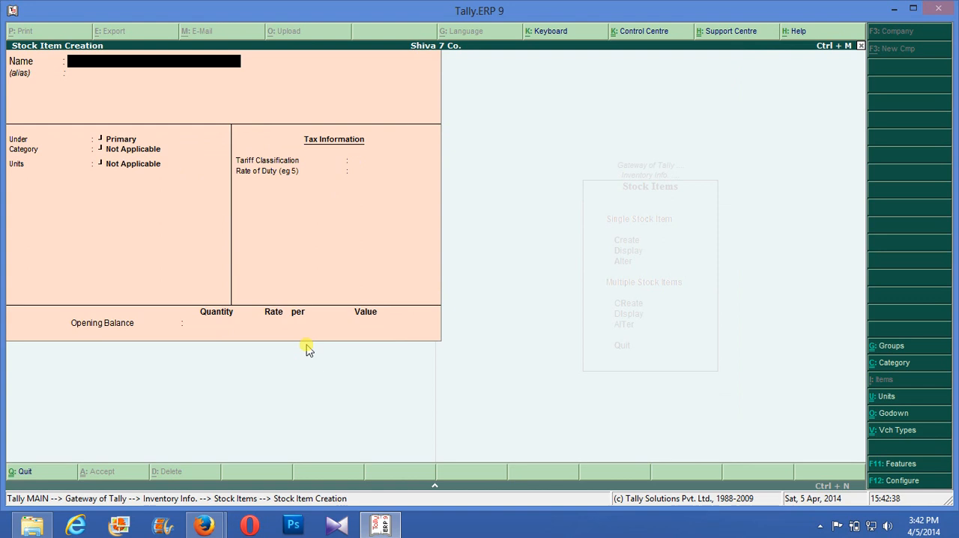
- Leave stock item creation and start a purchase voucher with reference 34
key("Escape")
key("Return")
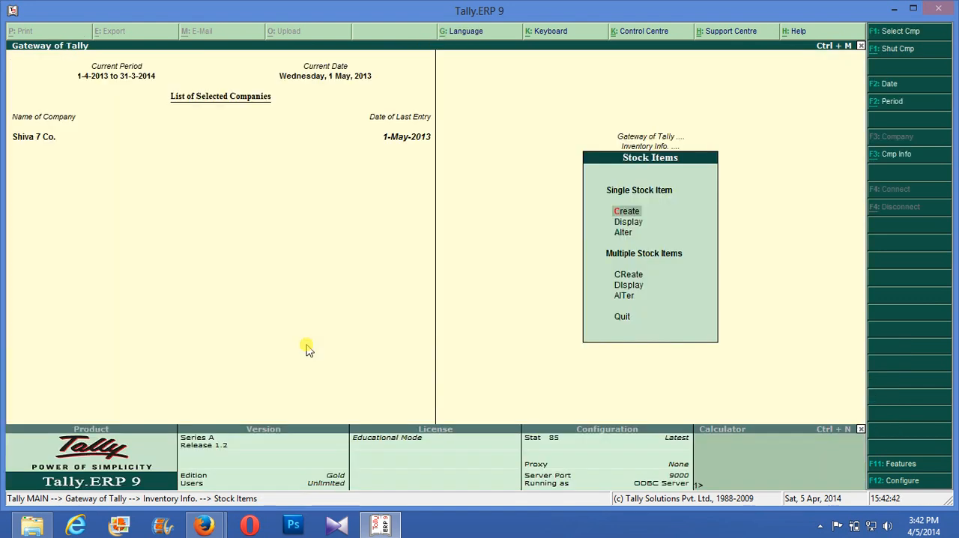
key("Escape")
key("Escape")
key("Down")
key("Down")
key("Down")
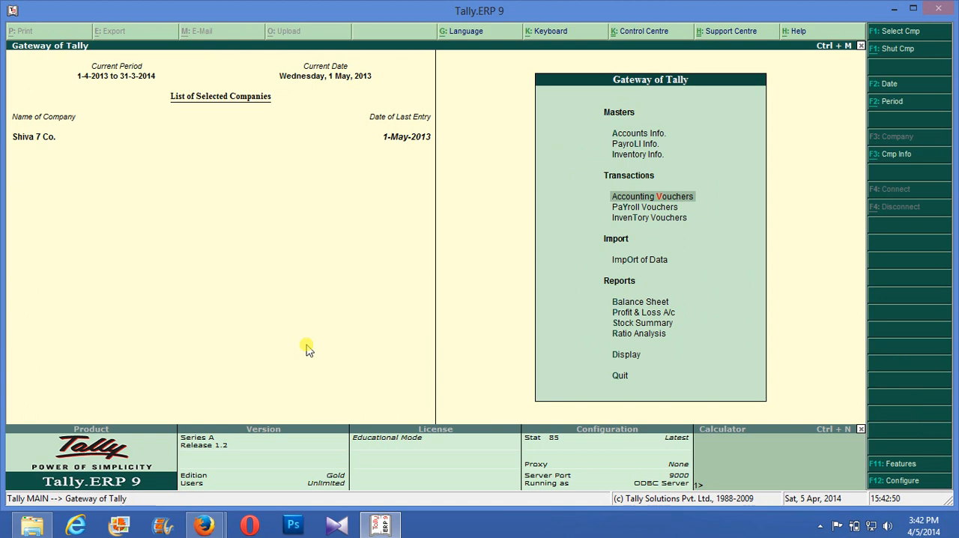
key("Return")
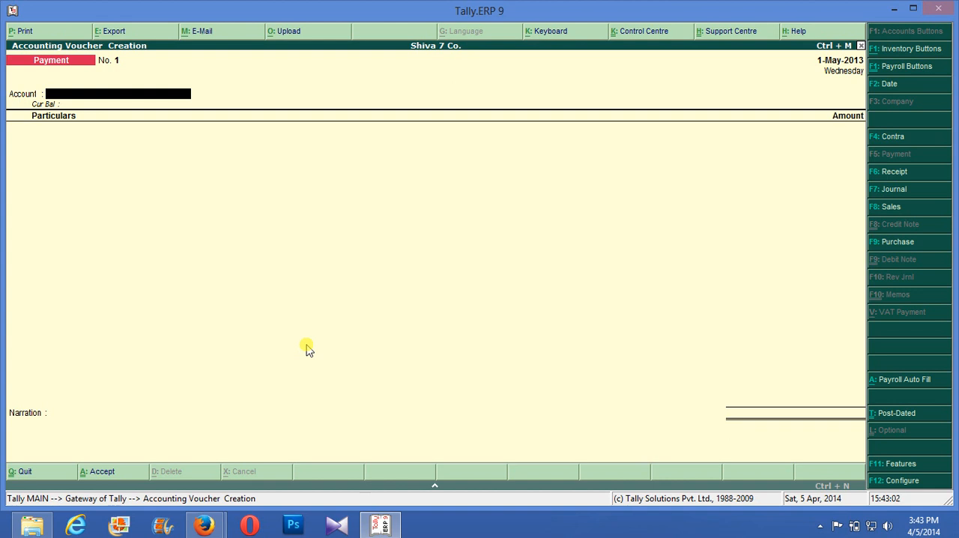
key("F9")
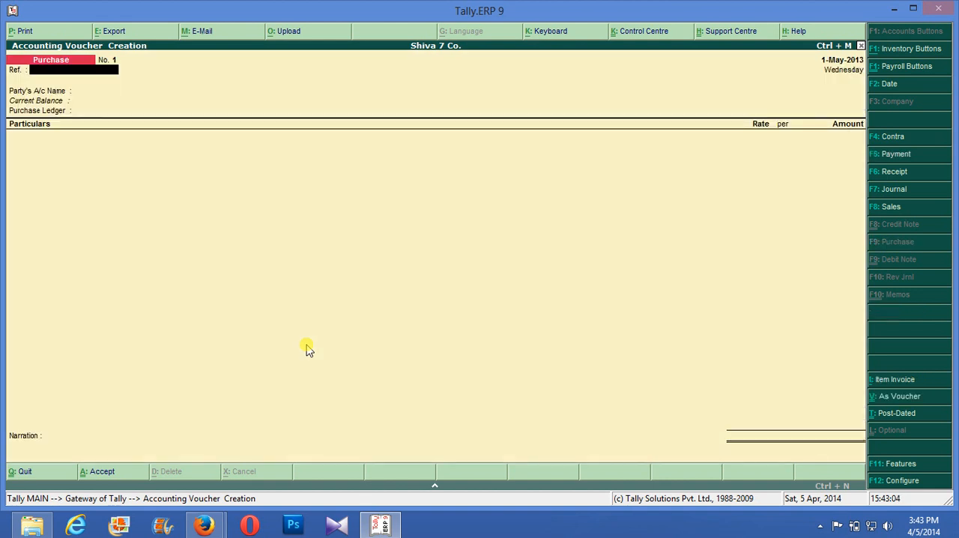
type("34")
key("Return")
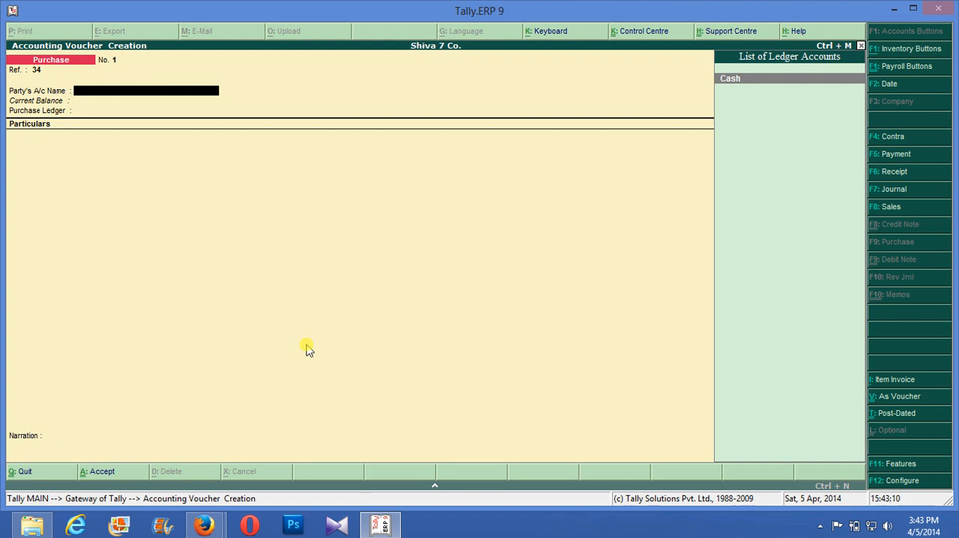
- Start a new ledger for the voucher's party account and name it Purchase Party
key("alt+c")
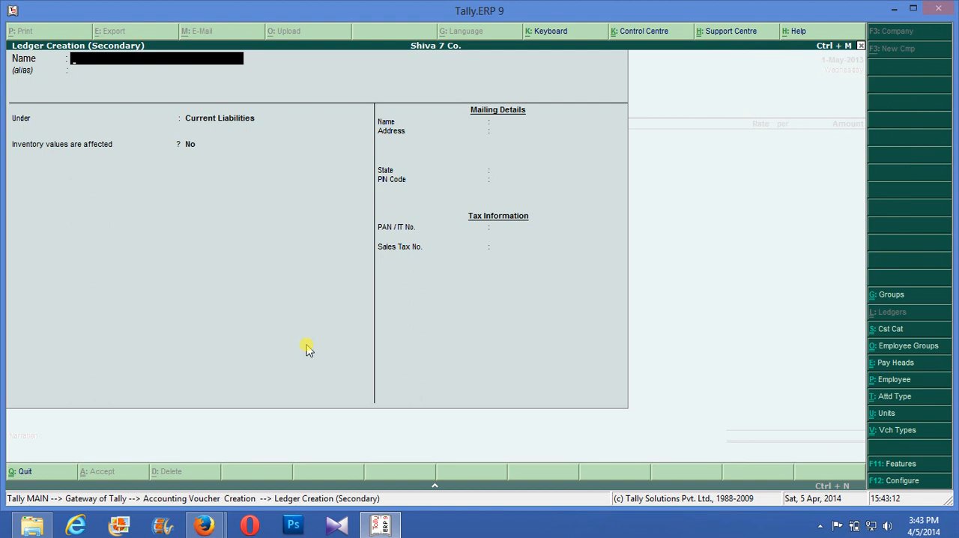
type("Purchase Party")
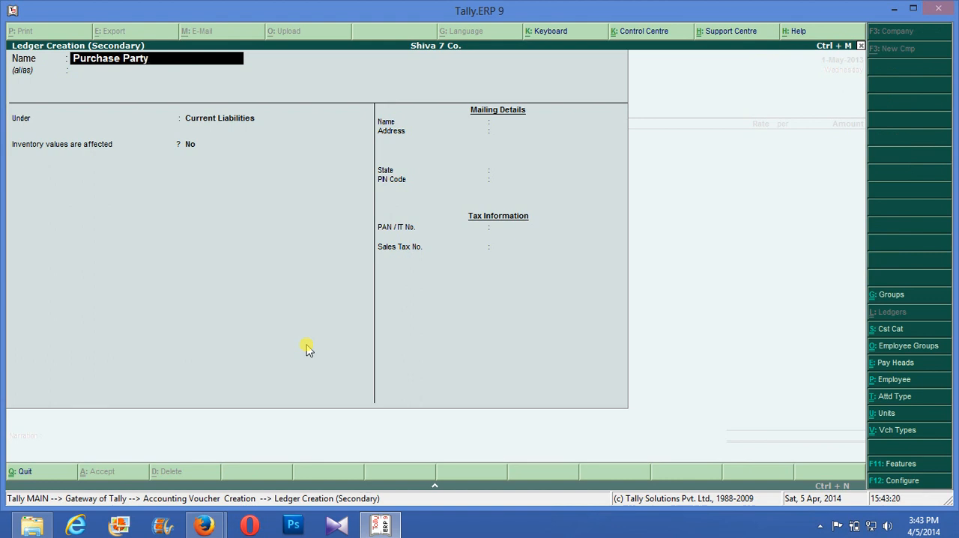
key("Return")
key("Return")
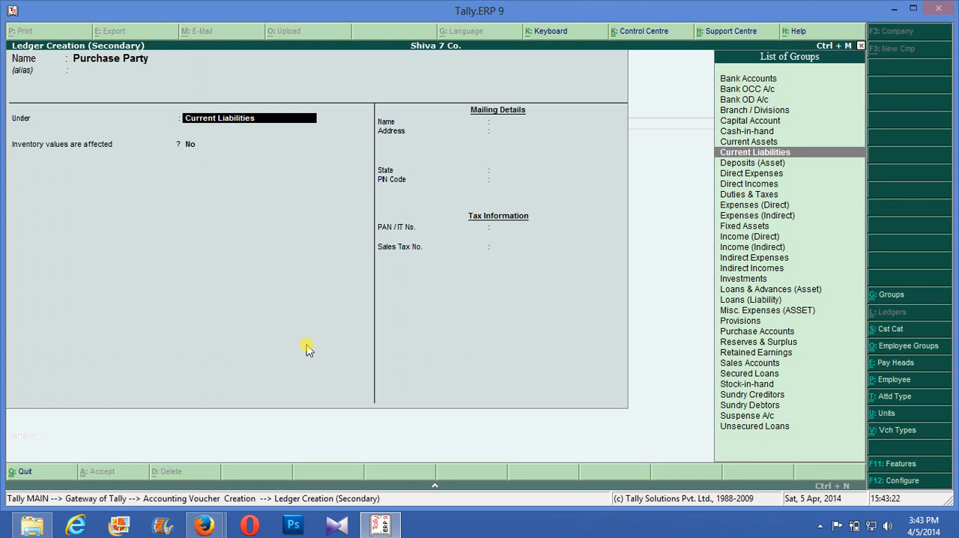
- Place the Purchase Party ledger under Sundry Creditors, keep bill-by-bill balances at Yes, and save it
type("S")
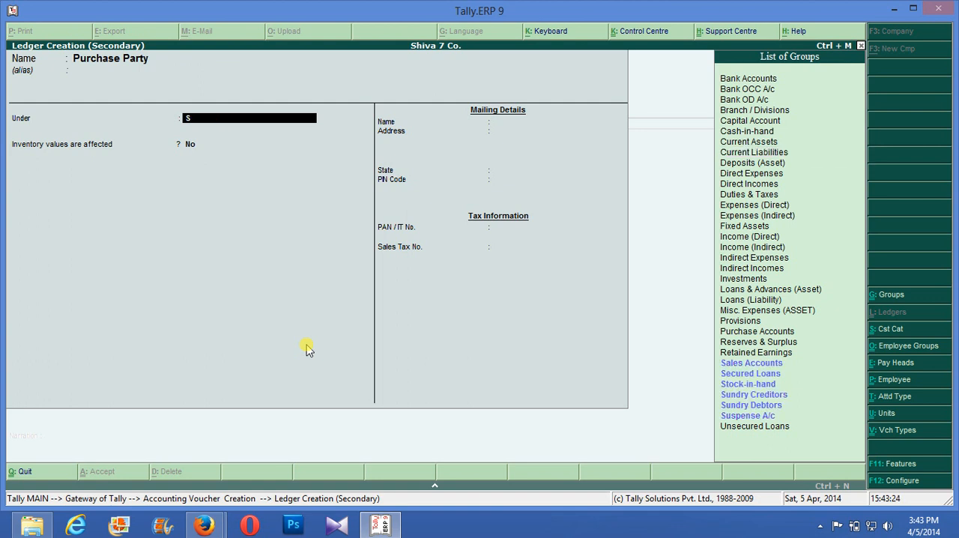
key("Down")
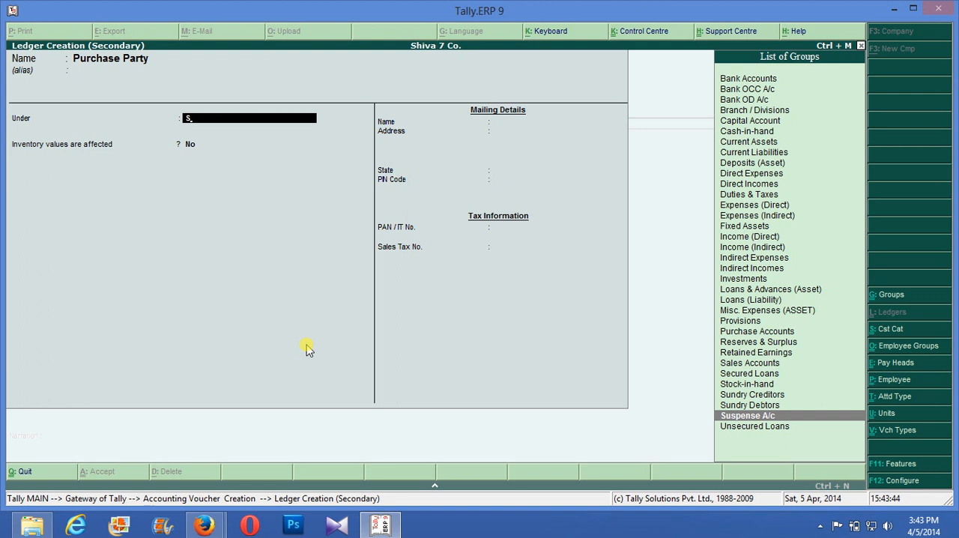
key("Up")
key("Up")
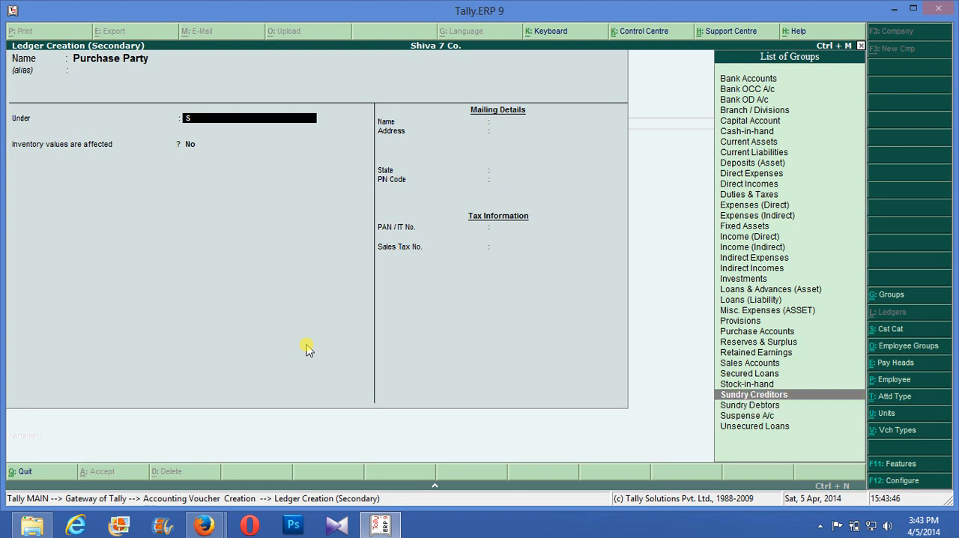
key("Return")
key("Return")
key("Return")
key("Return")
key("Return")
key("Return")
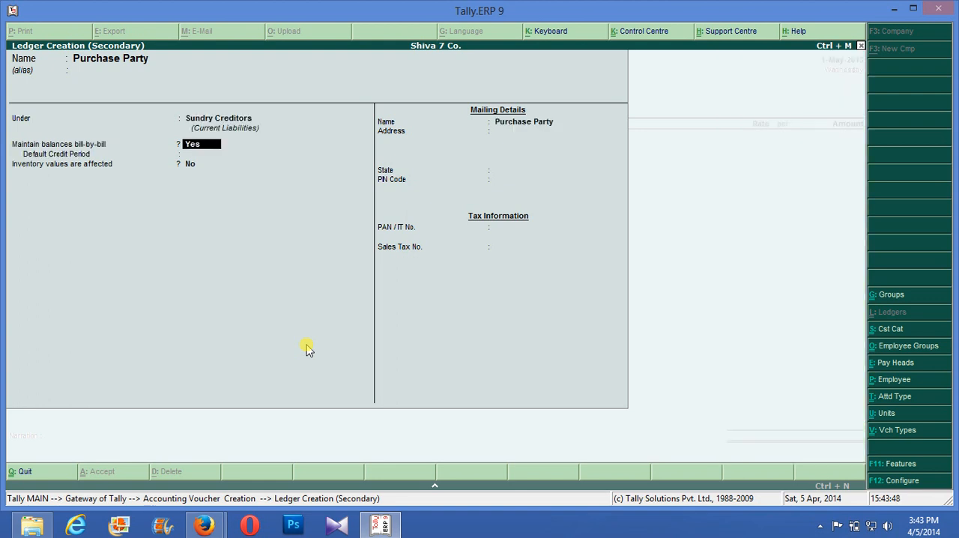
key("Return")
key("Return")
key("Return")
key("Return")
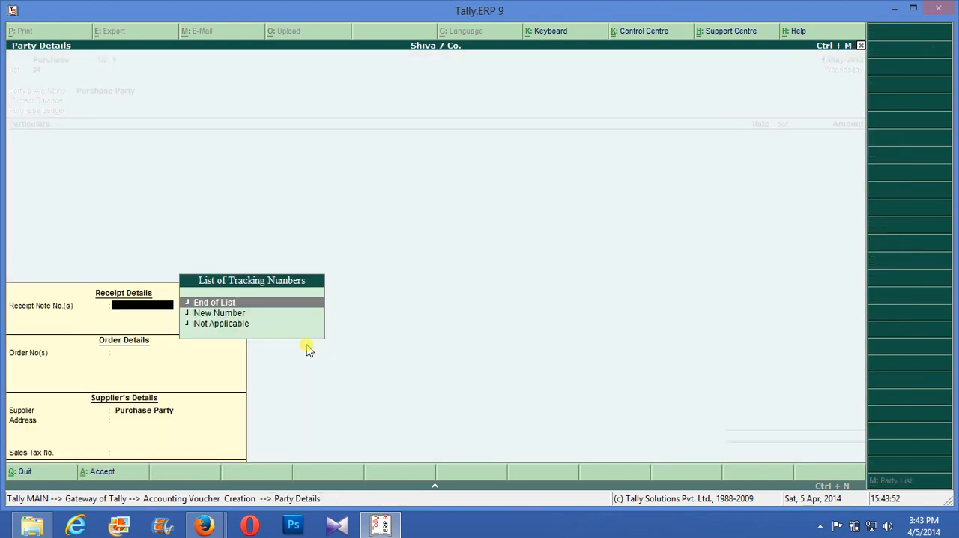
- Accept the supplier's party details with End of List for the receipt note number
key("Return")
key("Return")
key("Return")
key("Return")
key("Return")
key("Return")
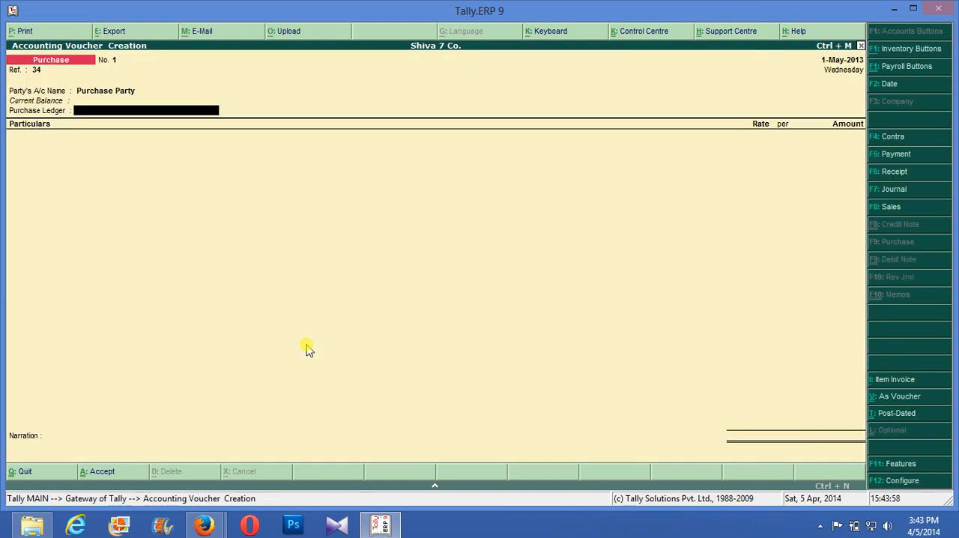
- Create a purchase ledger named Purchase under Purchase Accounts and use it as the voucher's purchase ledger
key("alt+c")
type("Purchase")
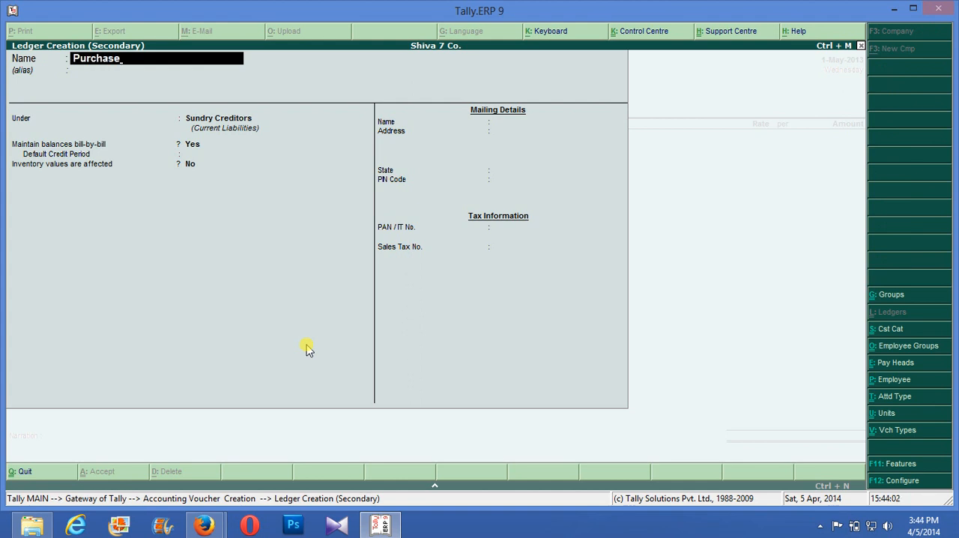
key("Return")
key("Return")
type("P")
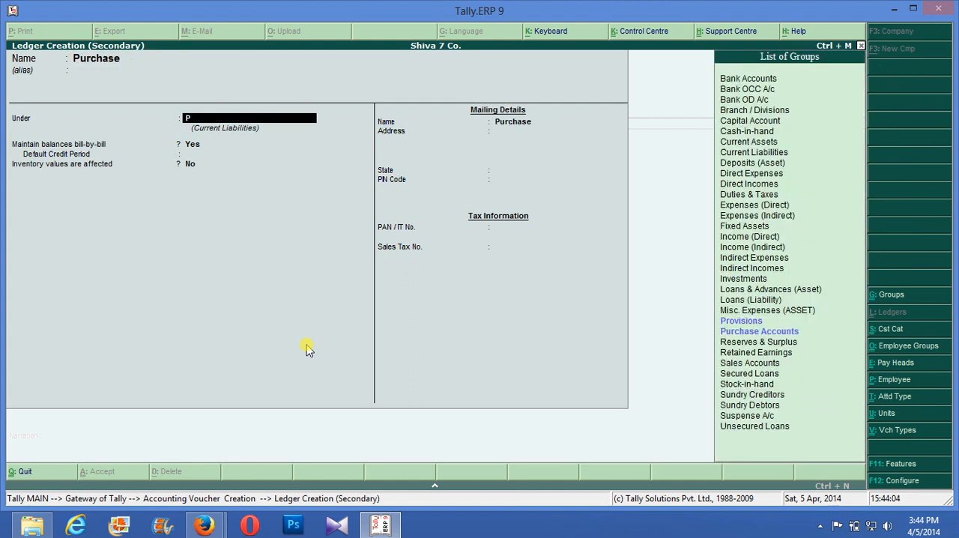
key("Down")
key("Return")
key("Return")
key("Return")
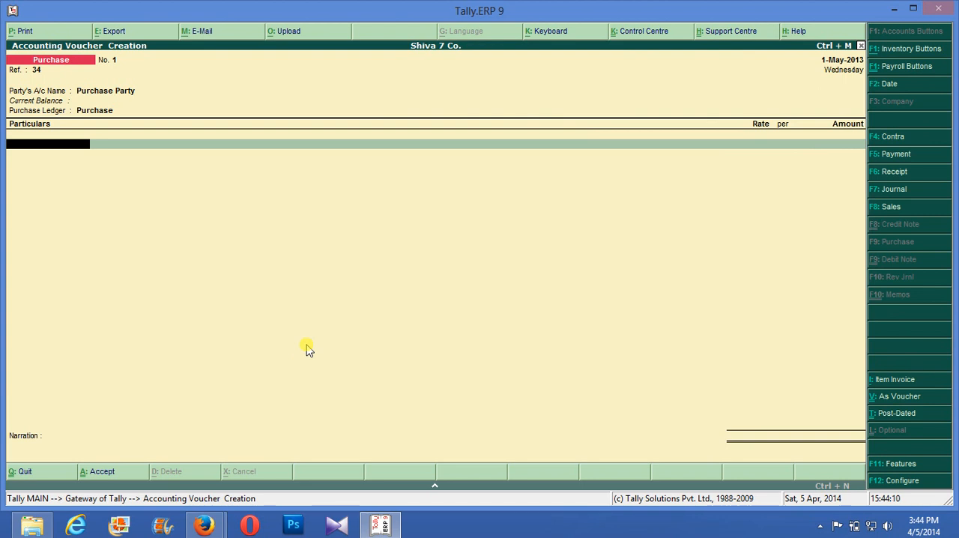
key("space")
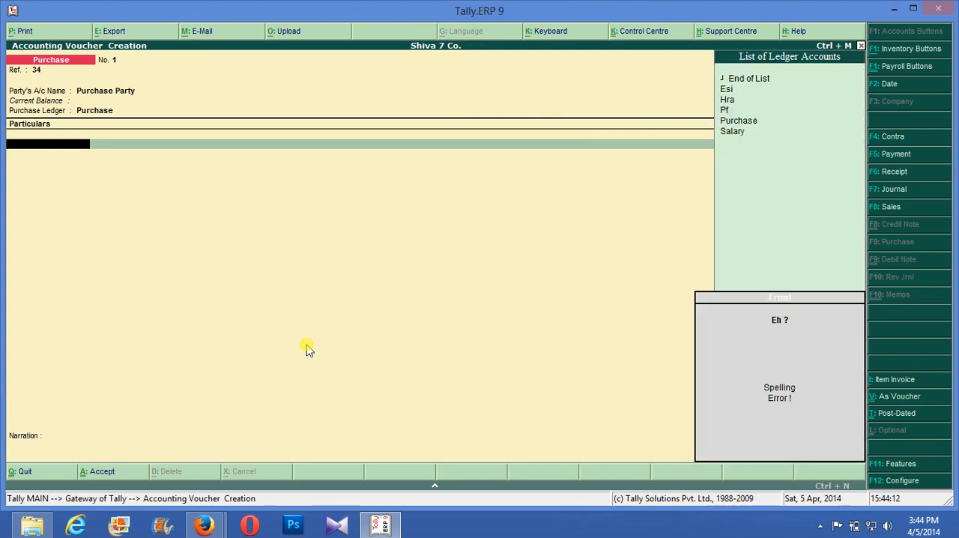
key("BackSpace")
key("Return")
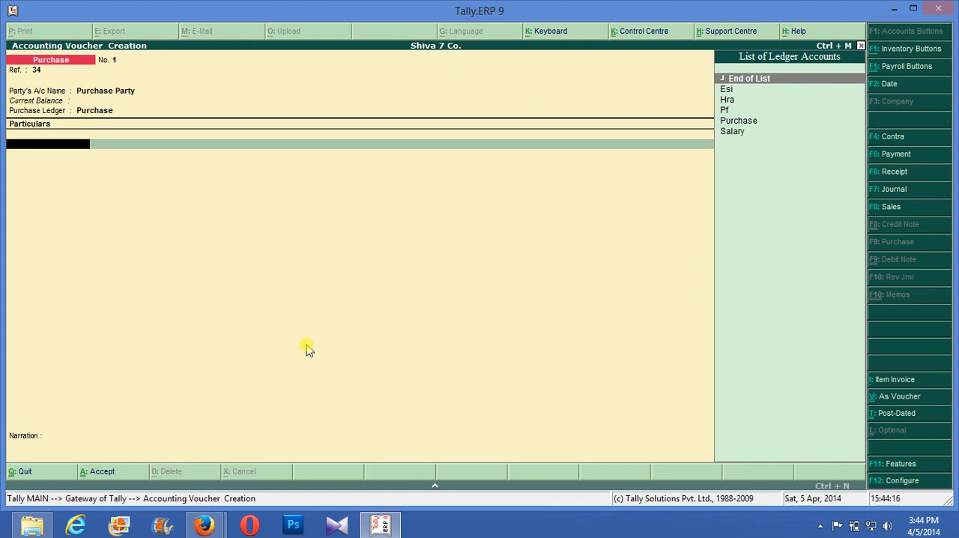
key("BackSpace")
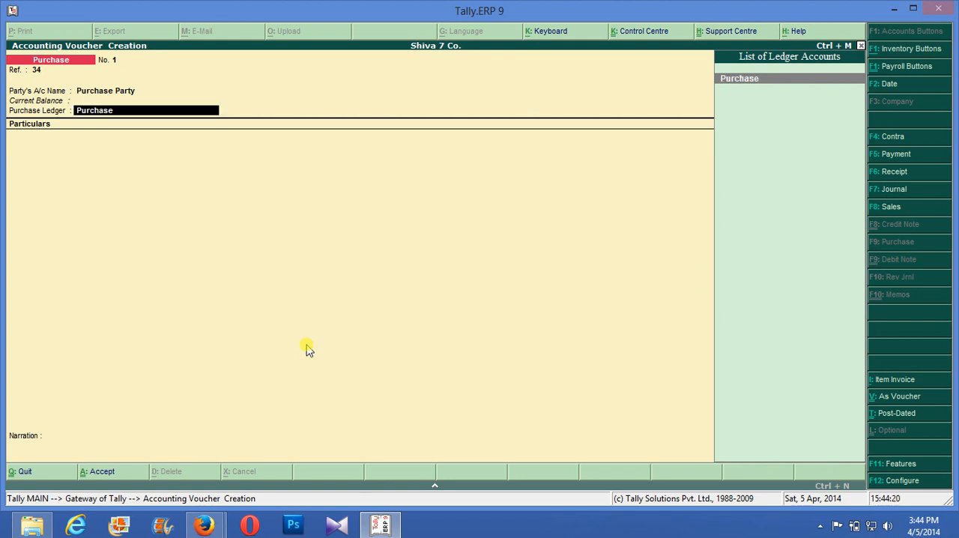
key("BackSpace")
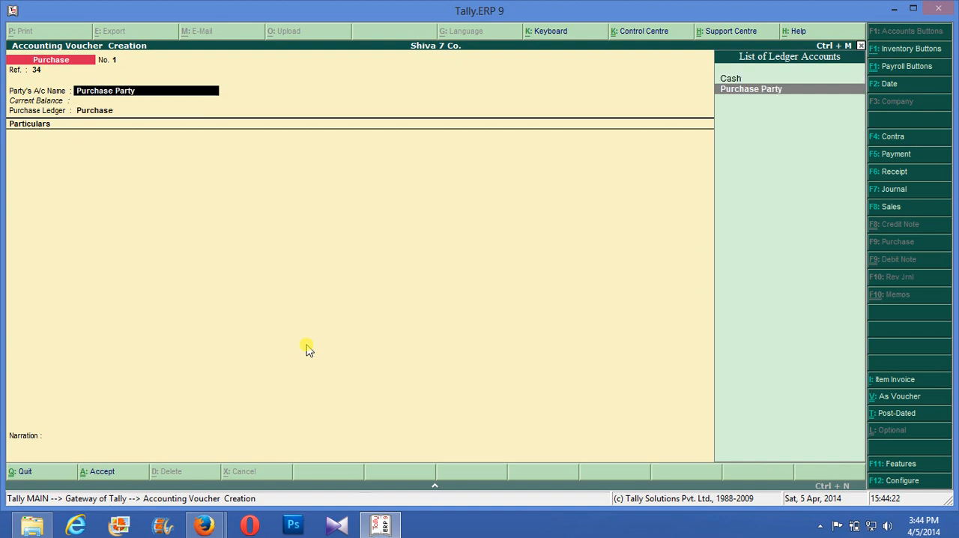
key("Return")
key("Return")
key("Return")
key("Return")
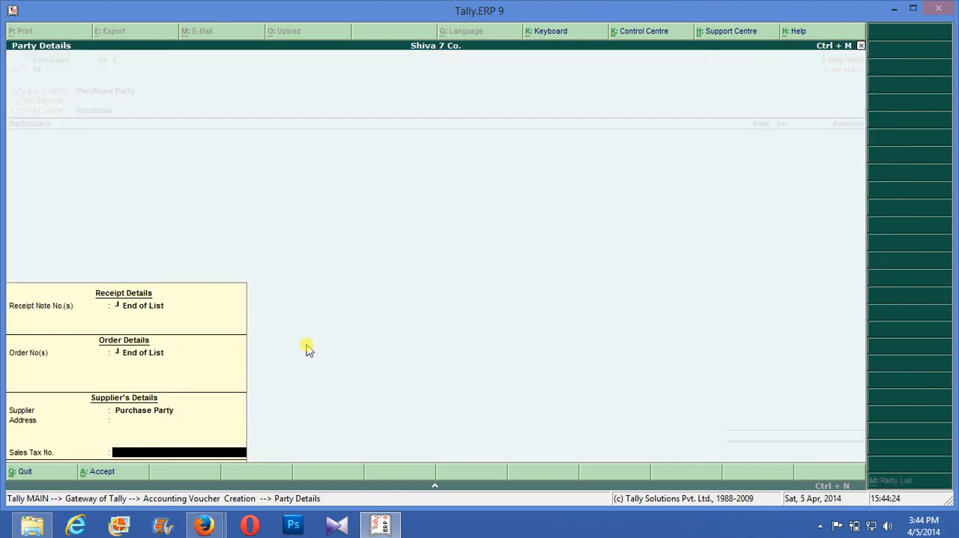
key("Return")
key("Return")
key("Return")
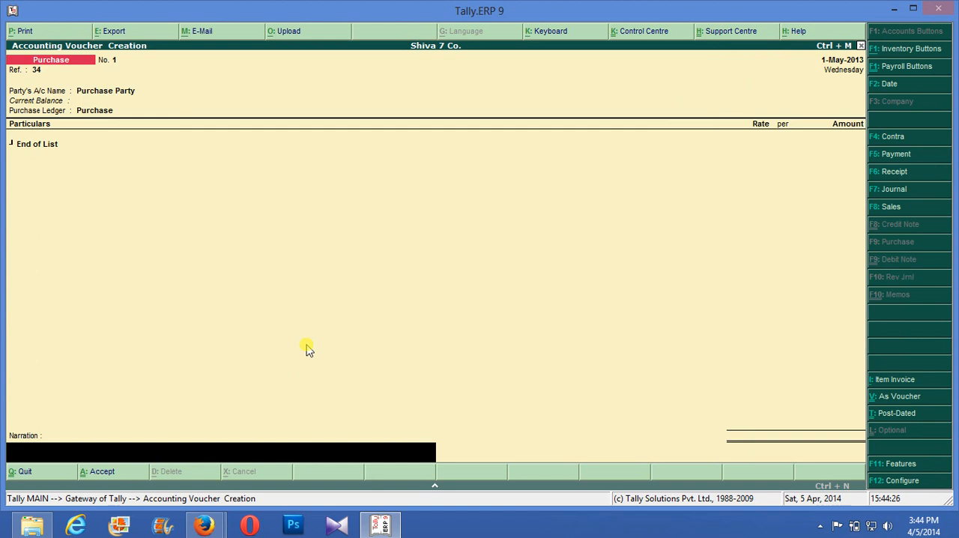
key("BackSpace")
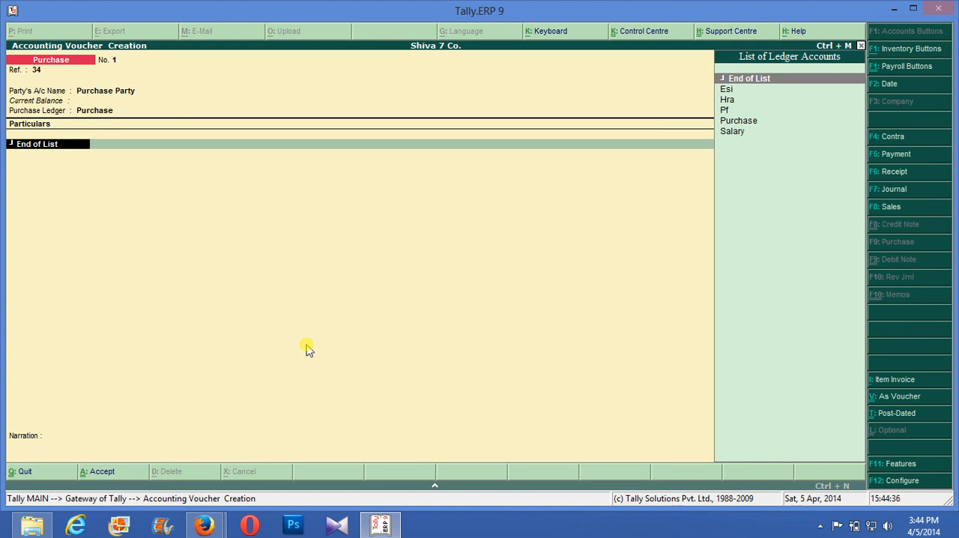
- Switch the purchase voucher to item invoice mode and accept Purchase Party and the Purchase ledger for it
key("alt+i")
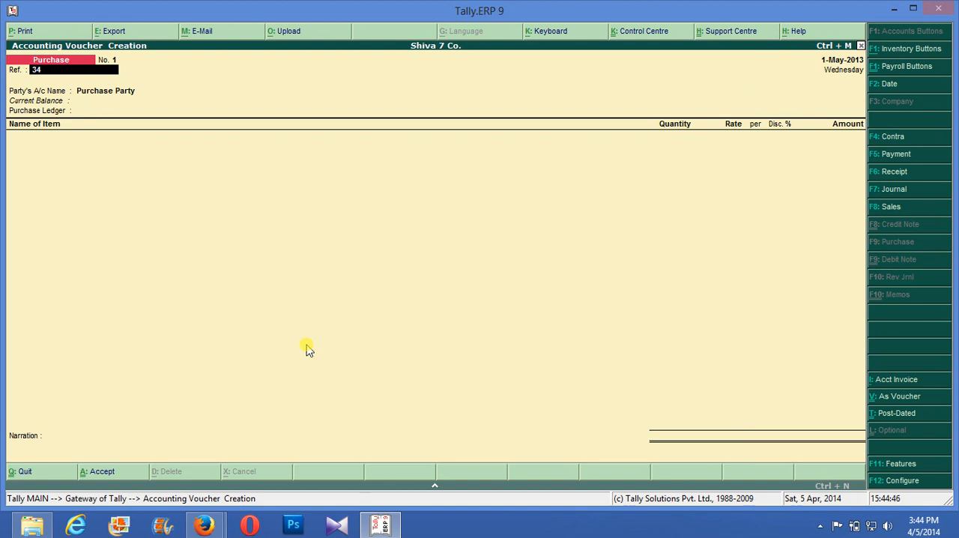
key("Return")
key("Return")
key("Return")
key("Return")
key("Return")
key("Return")
key("Return")
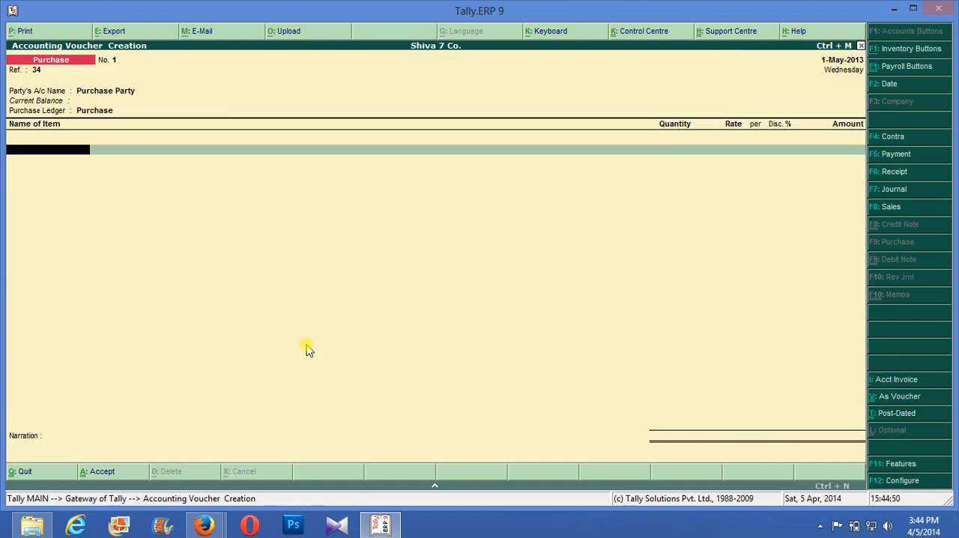
- Add the Samsumg Galaxy item with tracking and order numbers Not Applicable, allocated to Finished Godown
type("S")
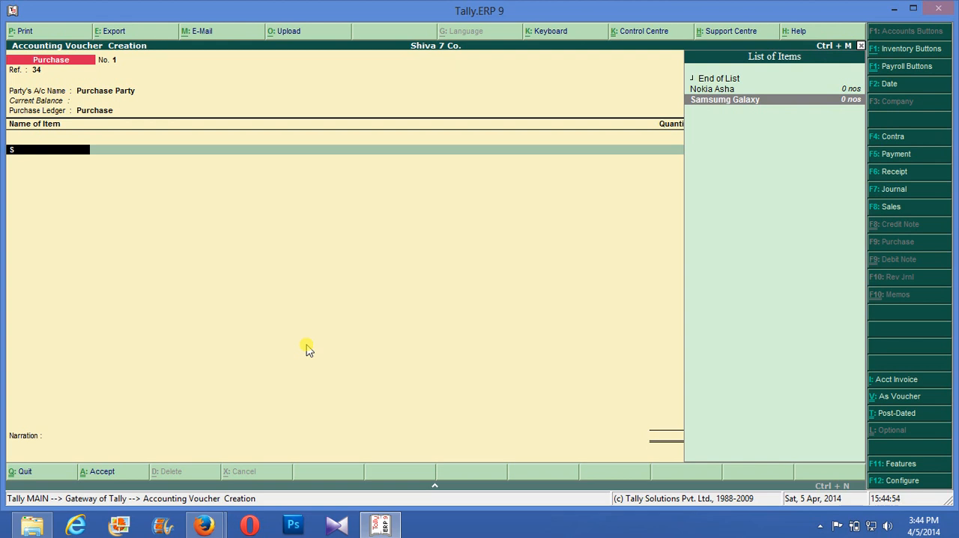
key("Return")
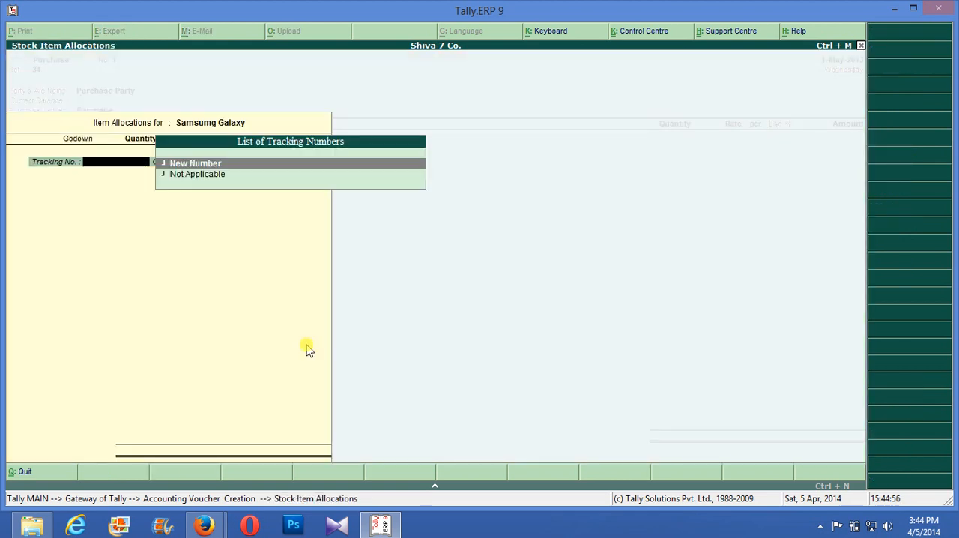
key("Down")
key("Return")
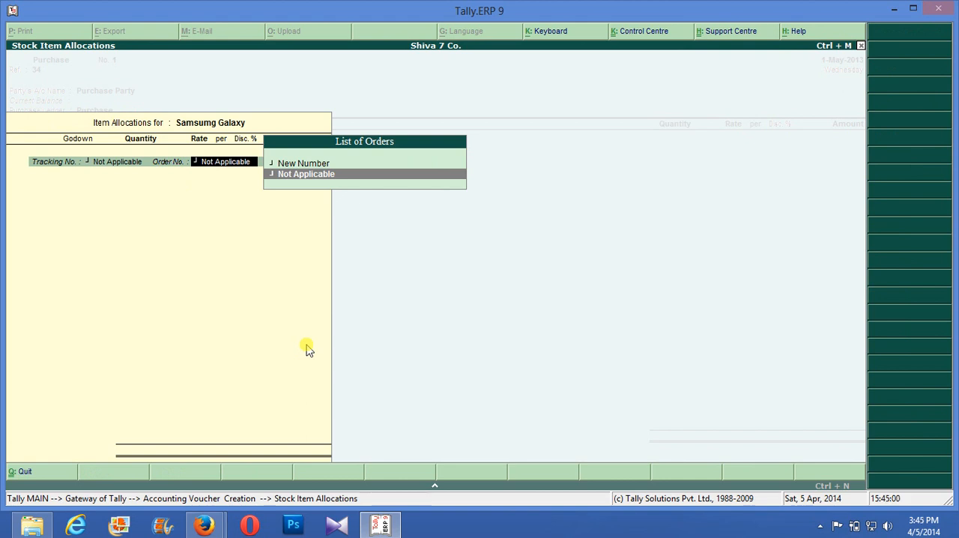
key("Return")
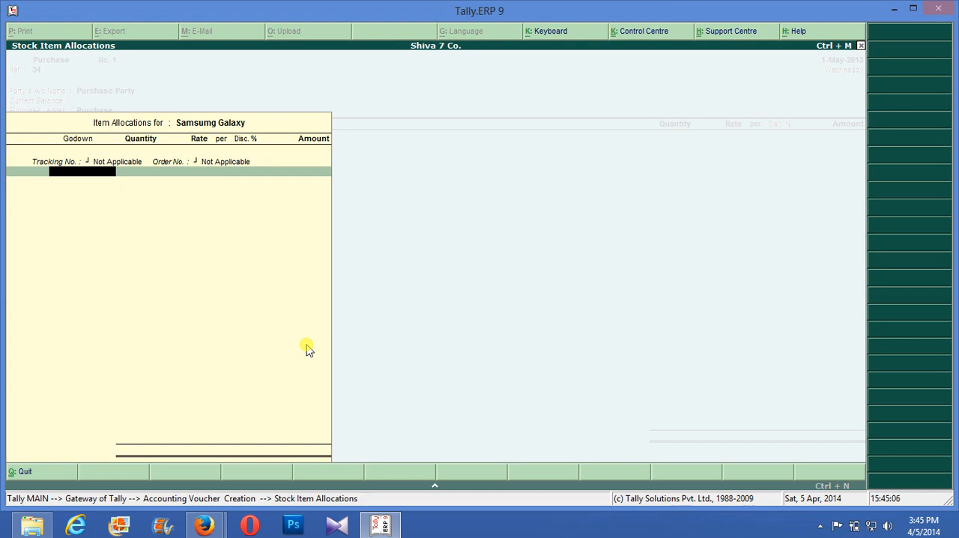
key("Return")
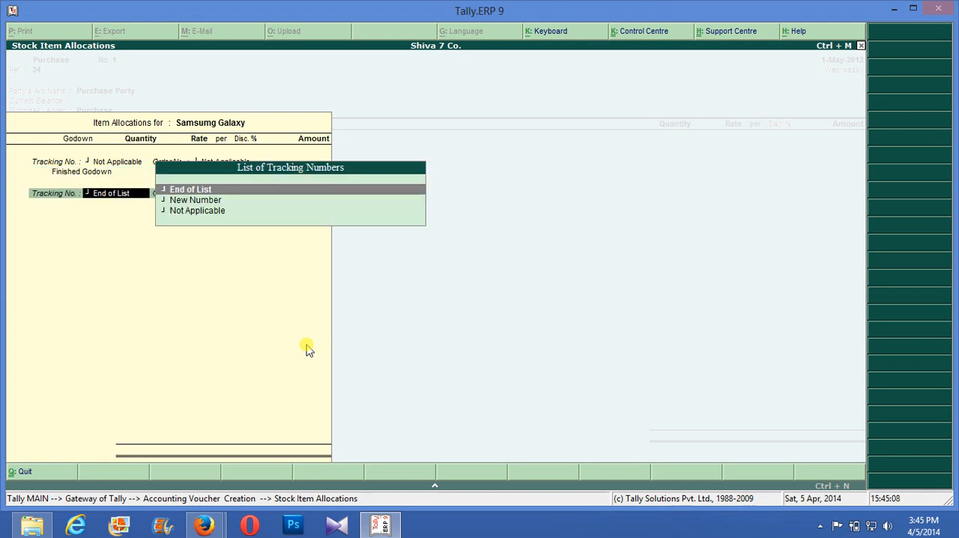
key("Return")
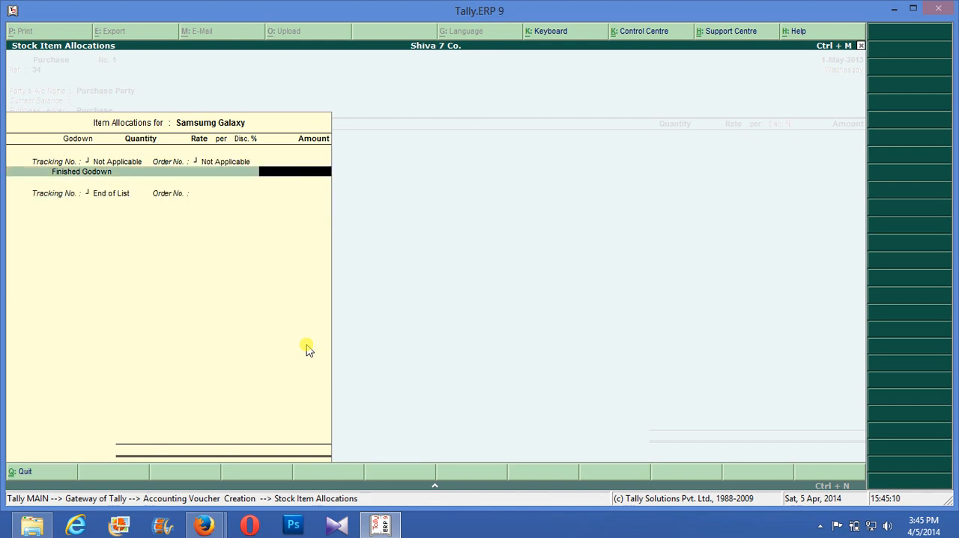
key("BackSpace")
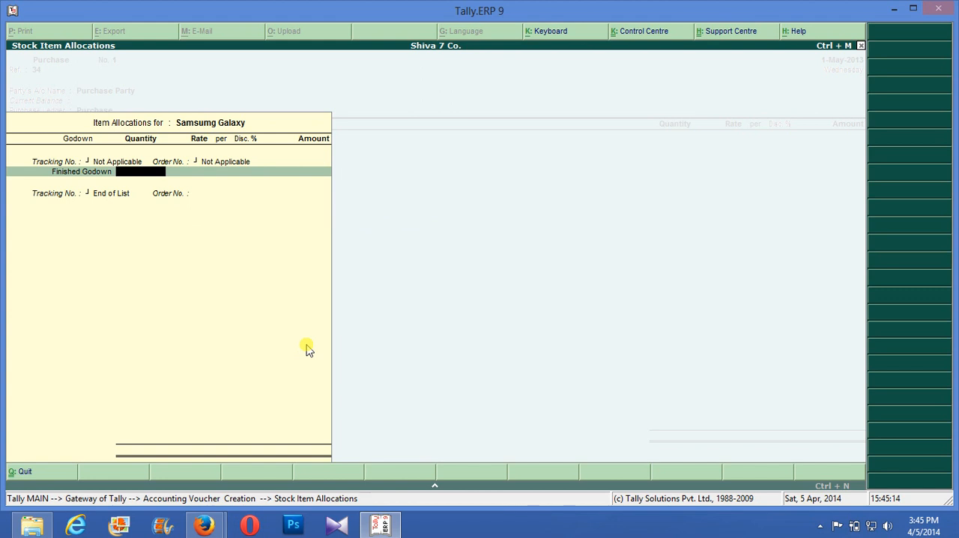
- Set the Samsumg Galaxy allocation to a quantity of 100 nos at a rate of 5000 per nos
type("00")
key("Return")
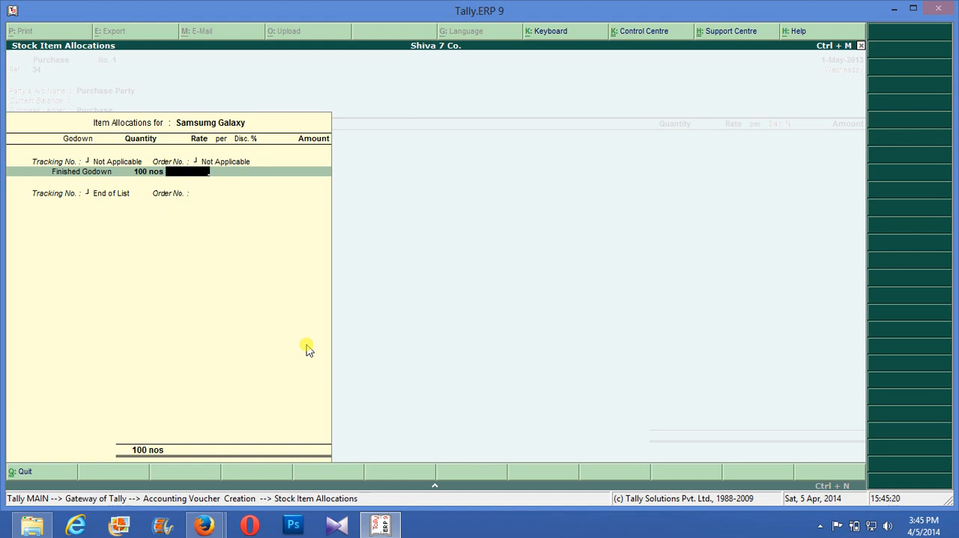
type("5000")
key("Return")
key("Return")
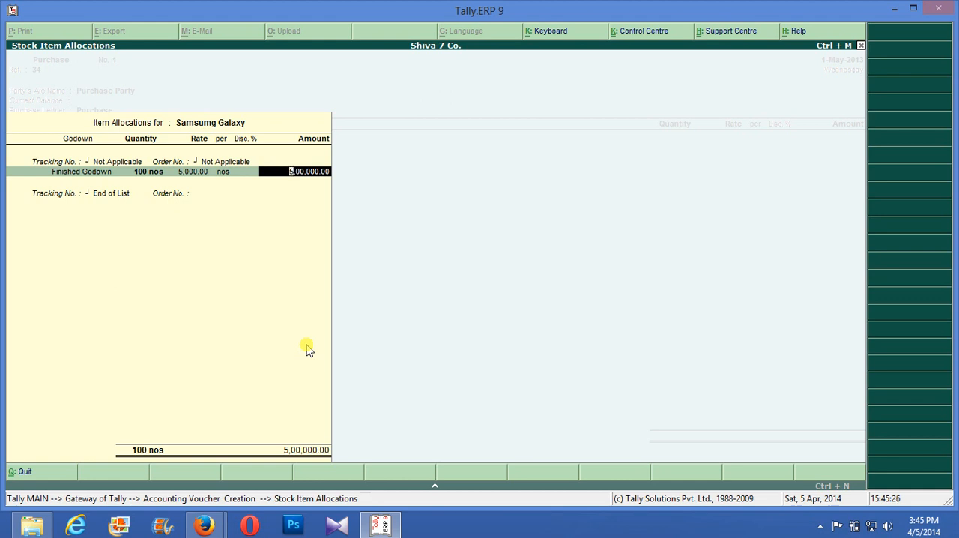
- Give Samsumg Galaxy a 5% discount and accept its allocation into the voucher
key("Return")
key("BackSpace")
key("BackSpace")
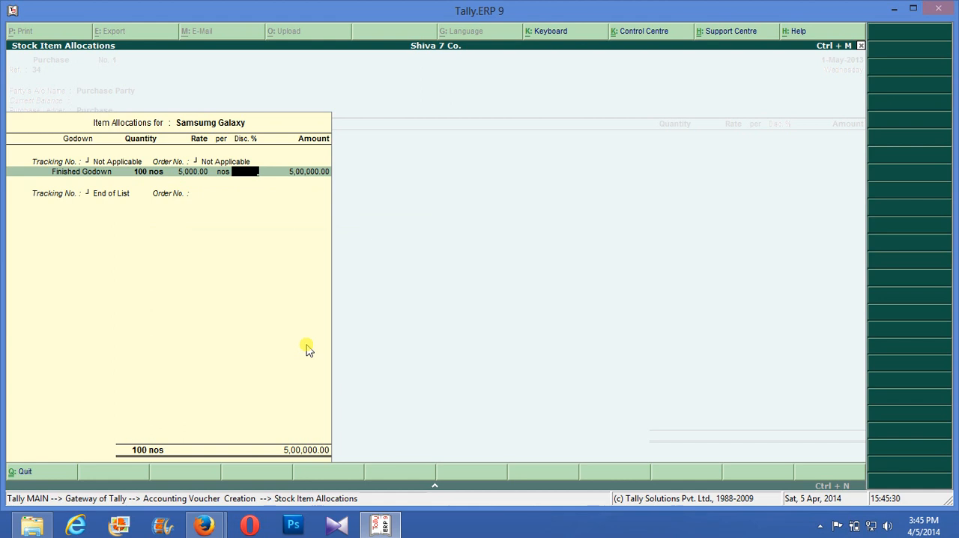
type("5")
key("Return")
key("Return")
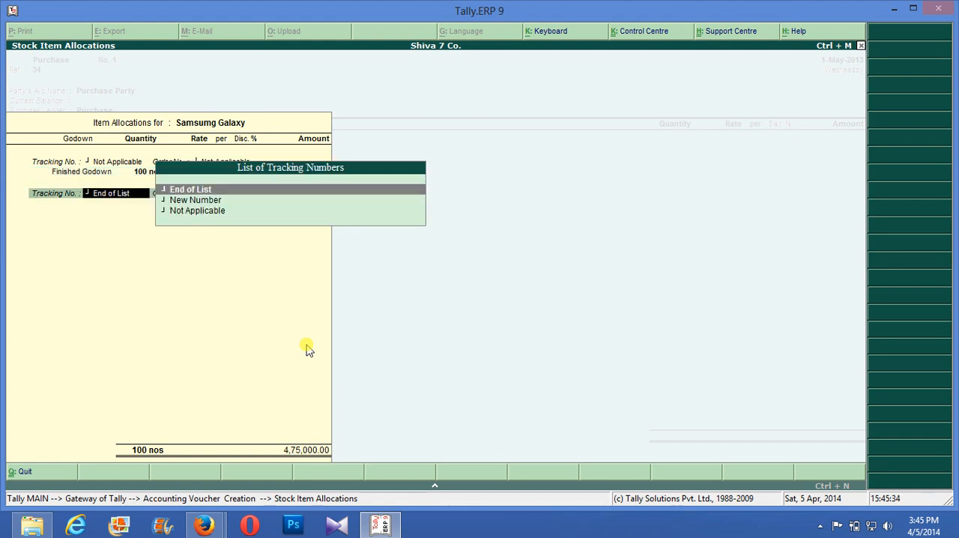
key("Return")
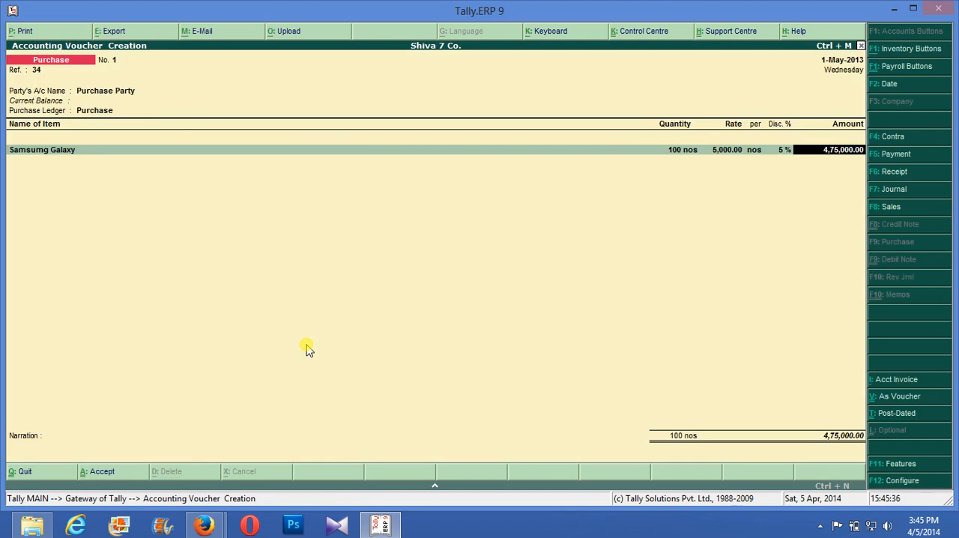
key("Return")
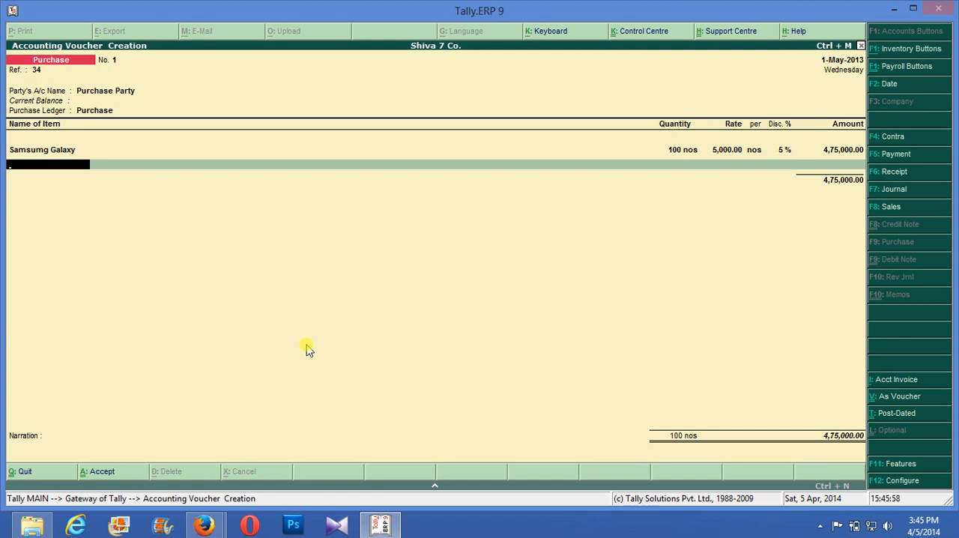
- Add the Nokia Asha item with tracking and order numbers Not Applicable, allocated to Finished Godown
type("N")
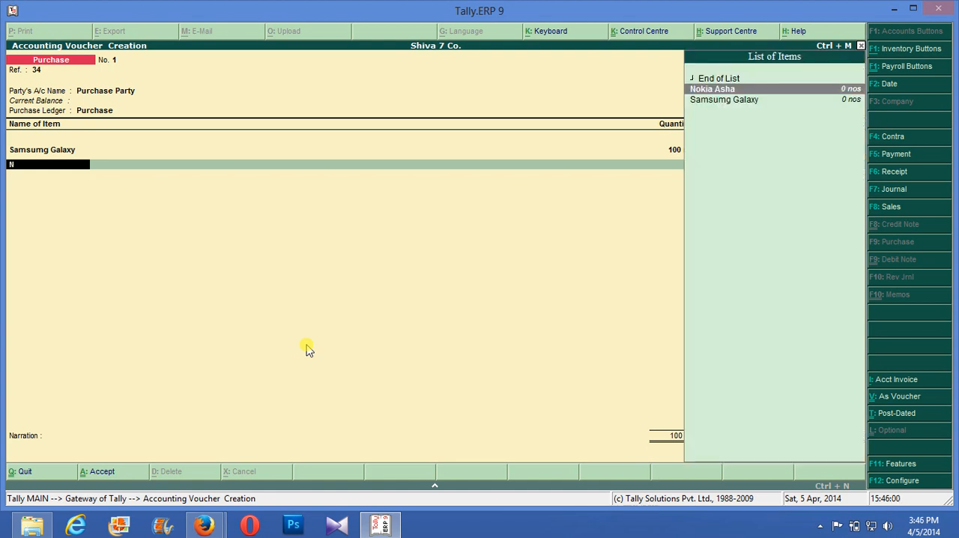
key("Return")
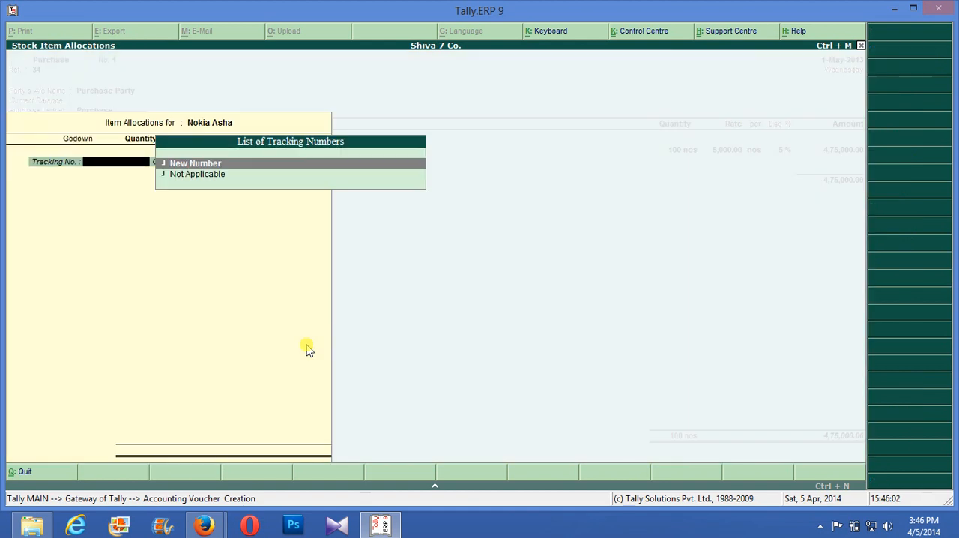
key("Down")
key("Return")
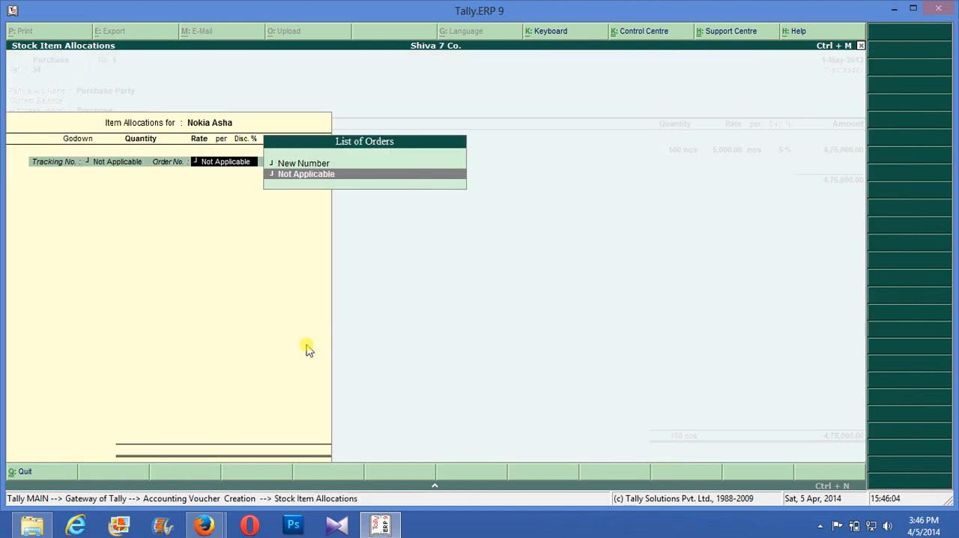
key("Return")
key("Return")
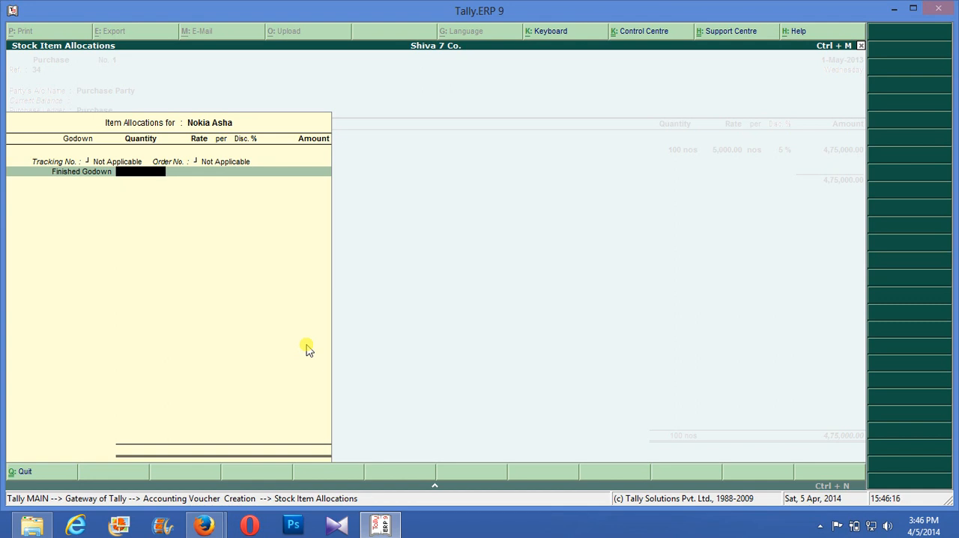
- Enter 100 nos of Nokia Asha at a rate of 6000 with a 5% discount and accept the allocation
type("100")
key("Return")
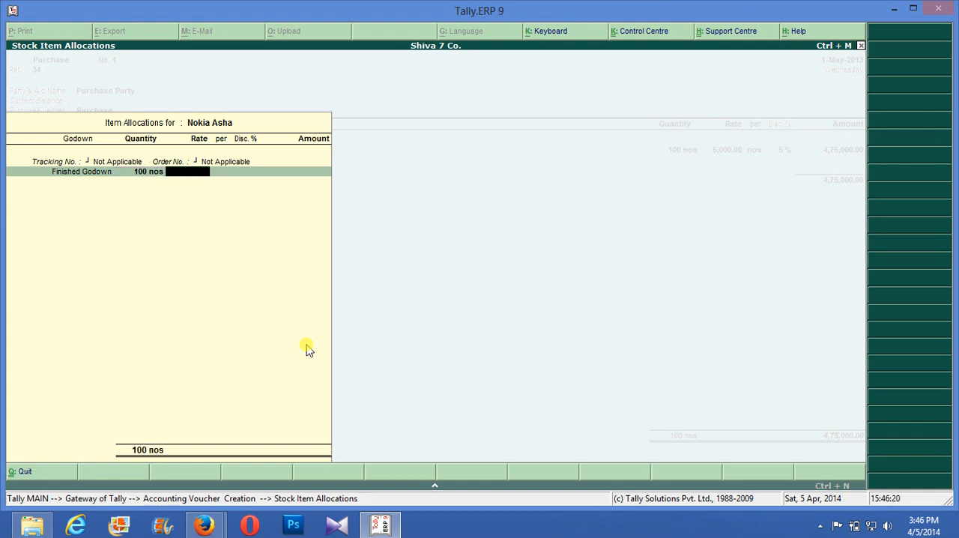
type("6000")
key("Return")
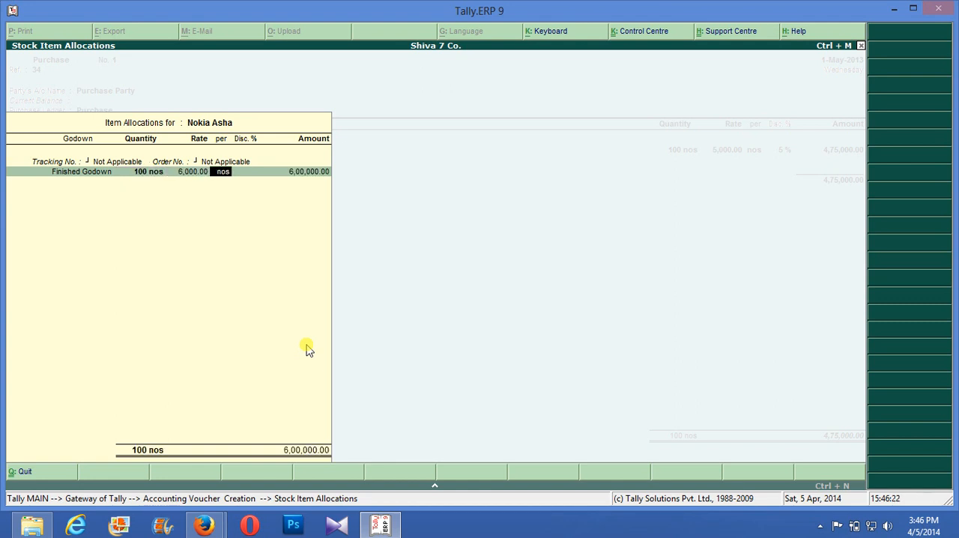
key("Return")
type("5")
key("Return")
key("Return")
key("Return")
key("Return")
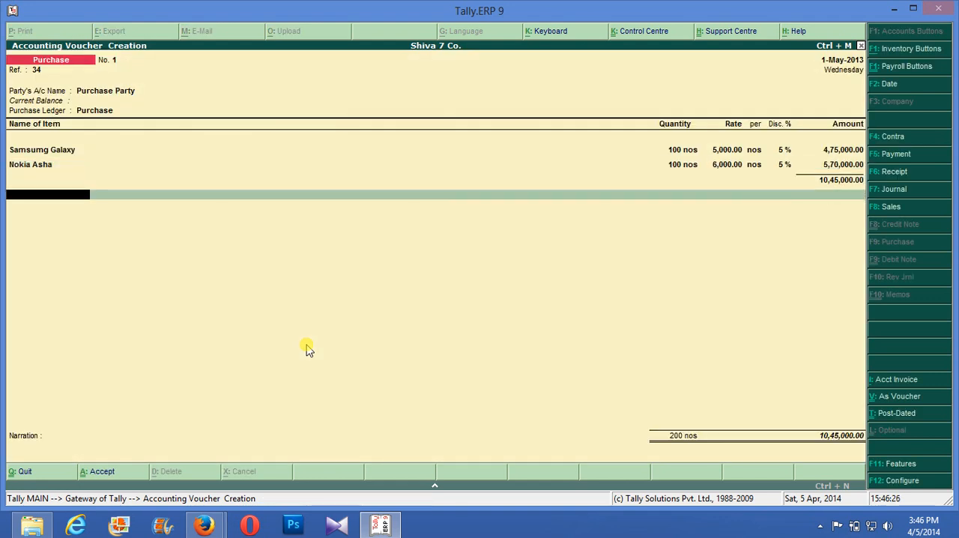
- Go back over the Nokia Asha line and finish the voucher's entries with End of List
key("BackSpace")
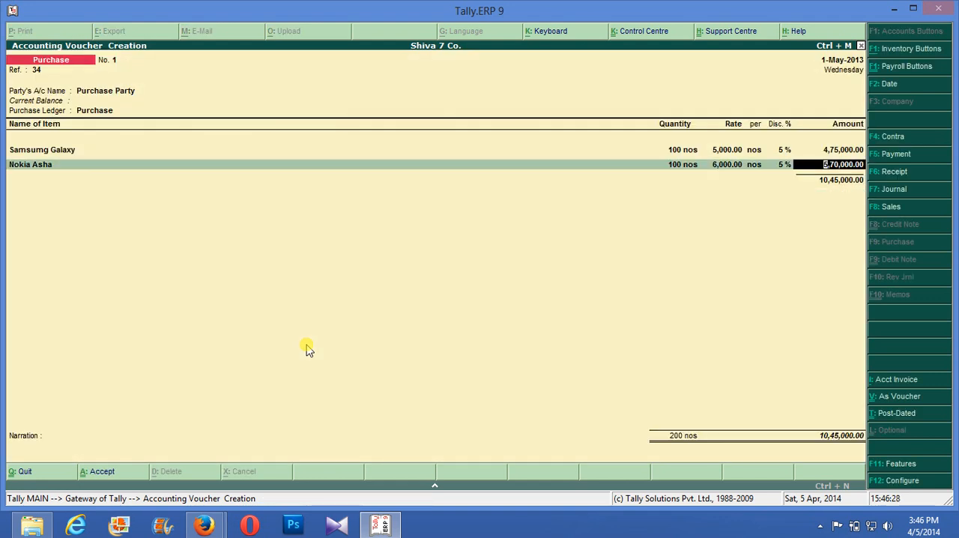
key("Return")
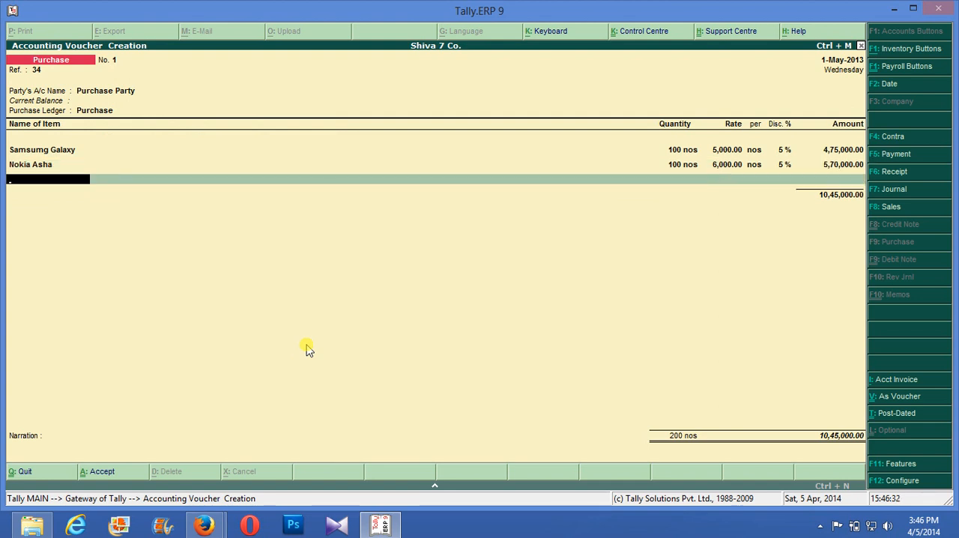
key("Return")
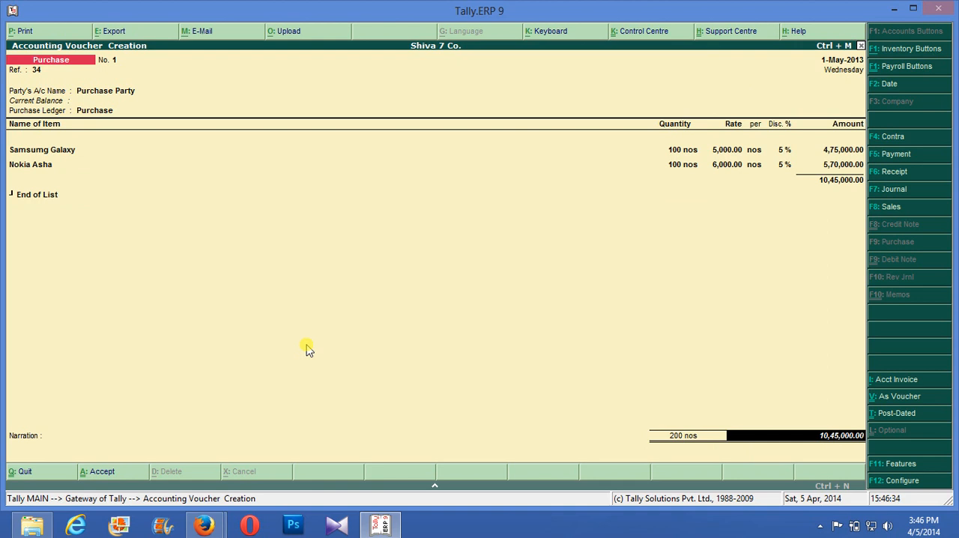
- Leave the narration blank and save the purchase voucher for Samsumg Galaxy and Nokia Asha
key("Return")
key("Return")
key("Return")
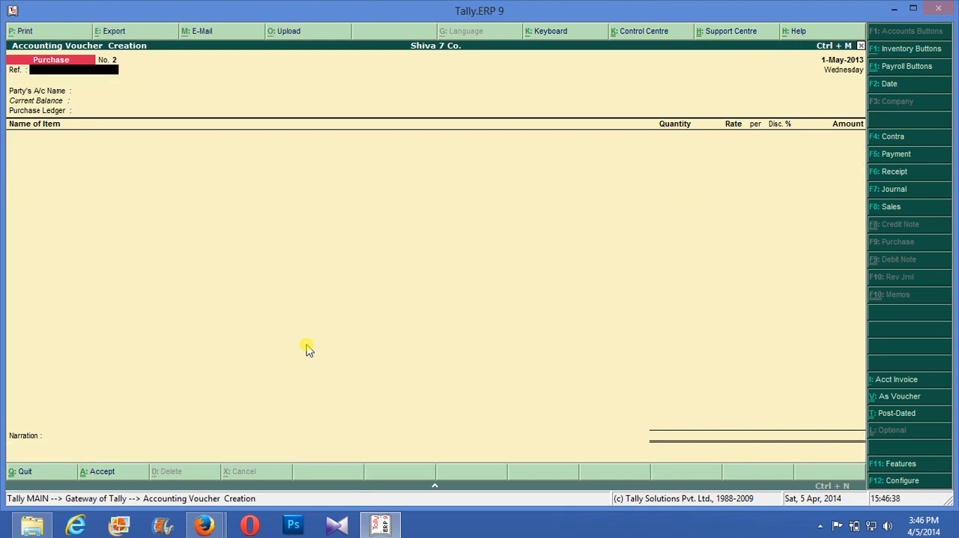
key("F8")
type("34")
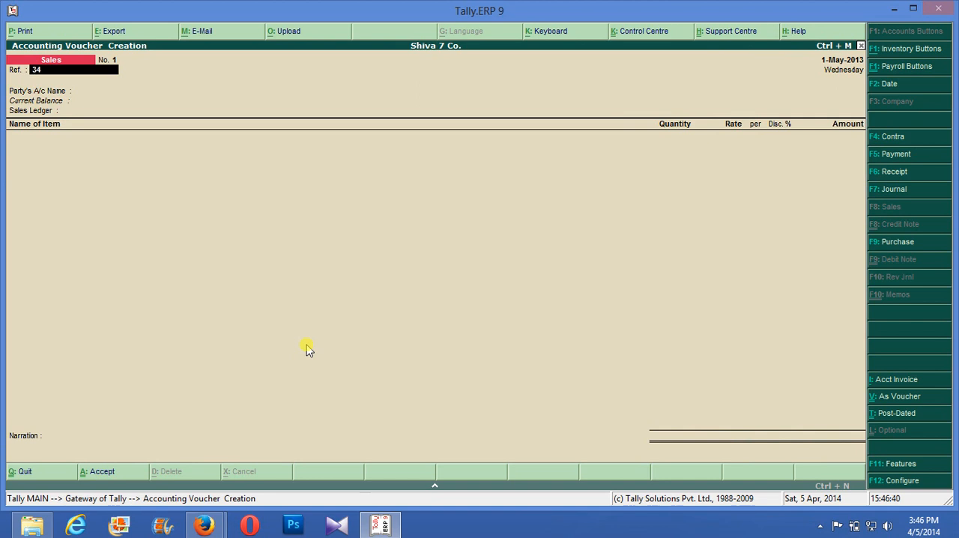
key("Return")
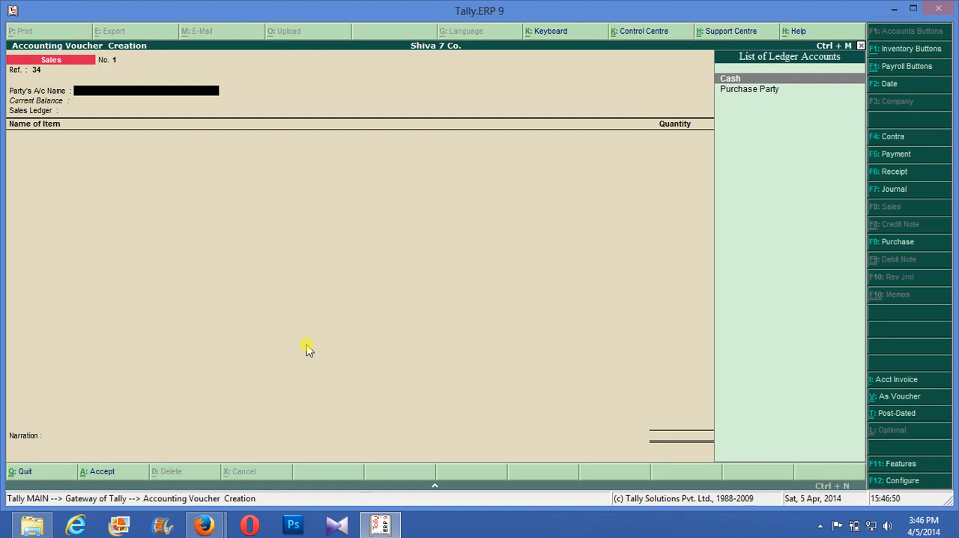
key("Escape")
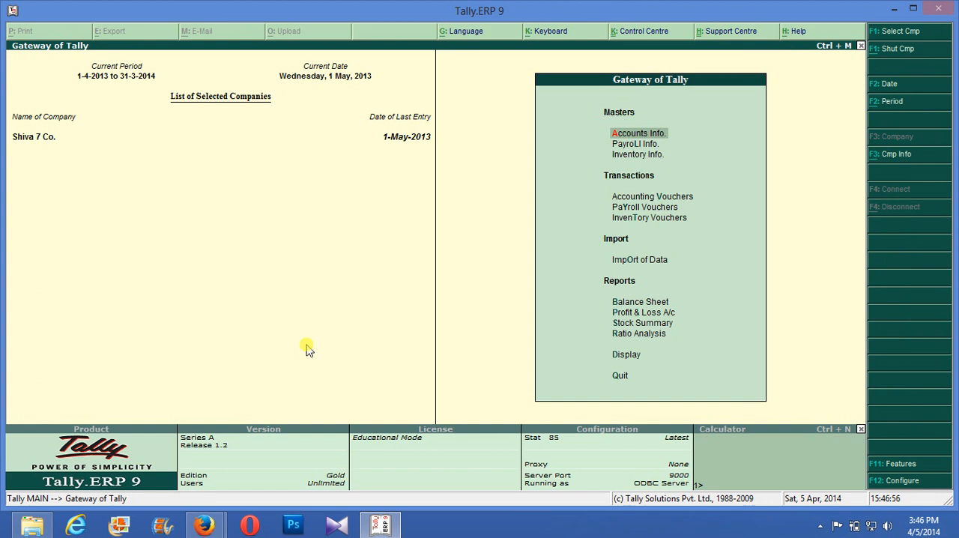
- In the company's Statutory & Taxation features, set Enable Value Added Tax (VAT) and Set/Alter VAT Details to Yes
key("F11")
key("Up")
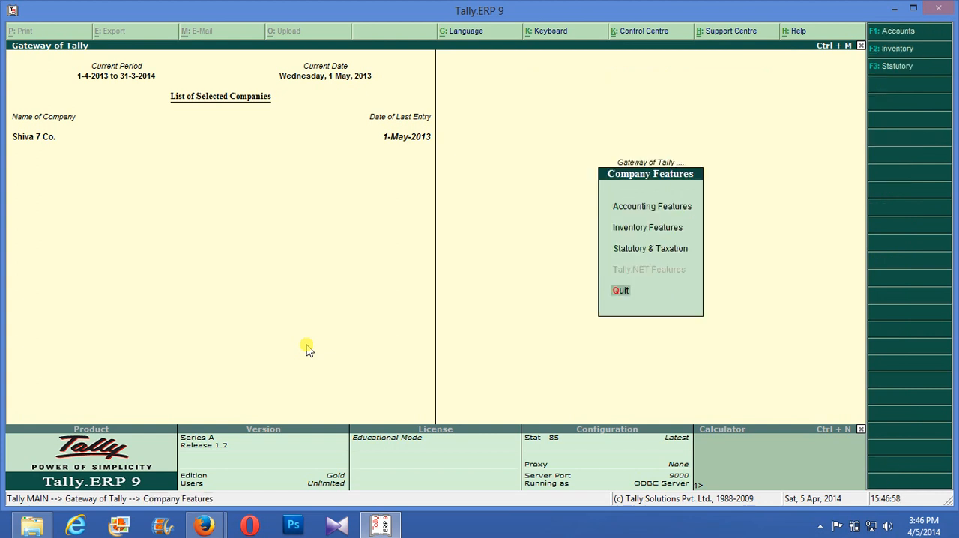
key("Up")
key("Return")
key("Return")
key("Return")
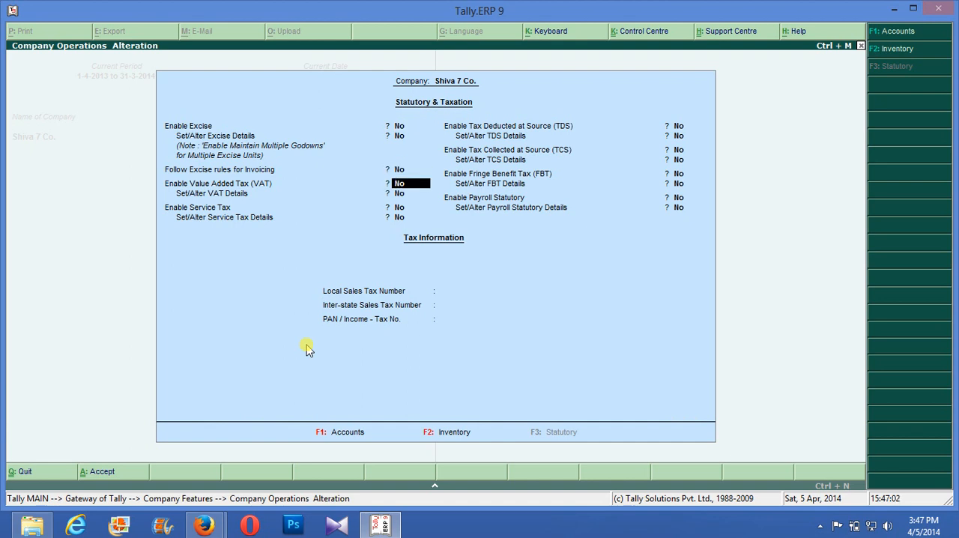
key("y")
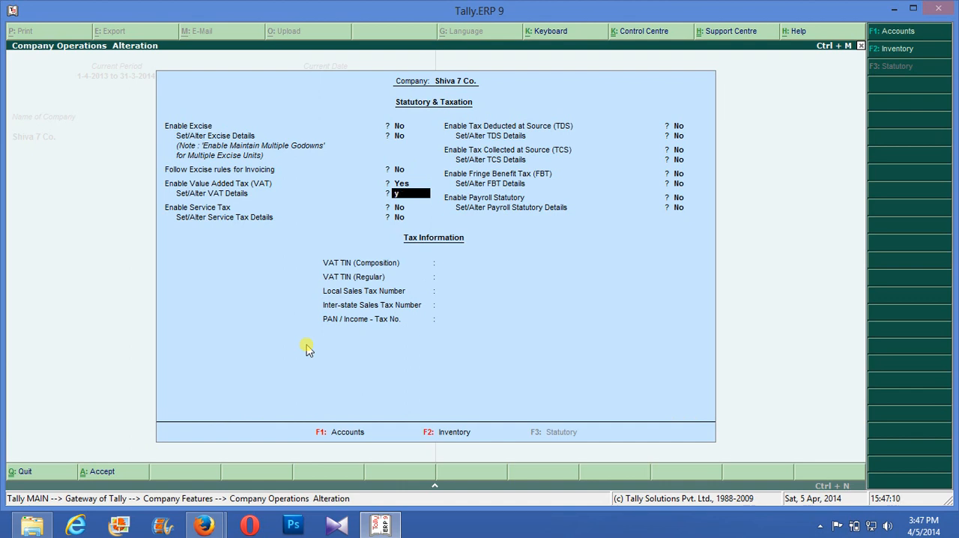
type("y")
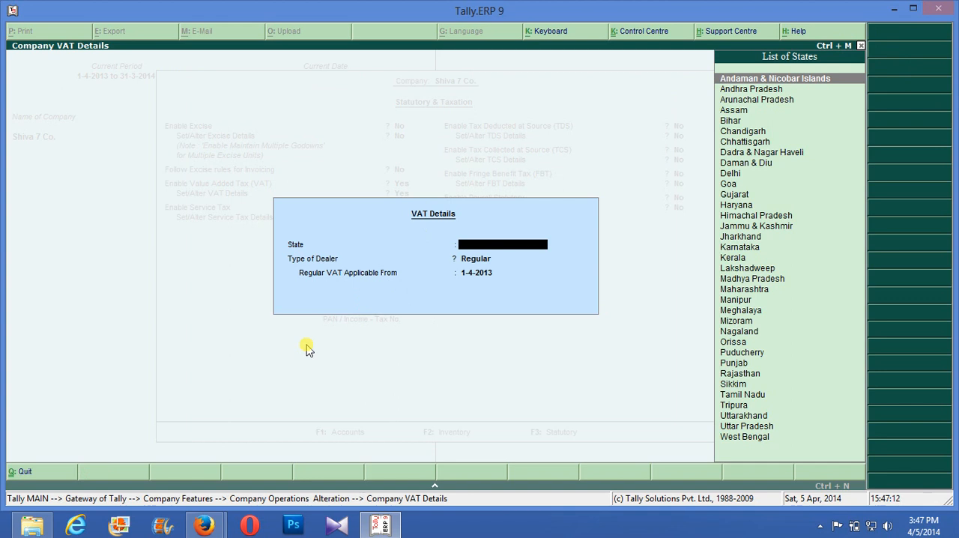
type("K")
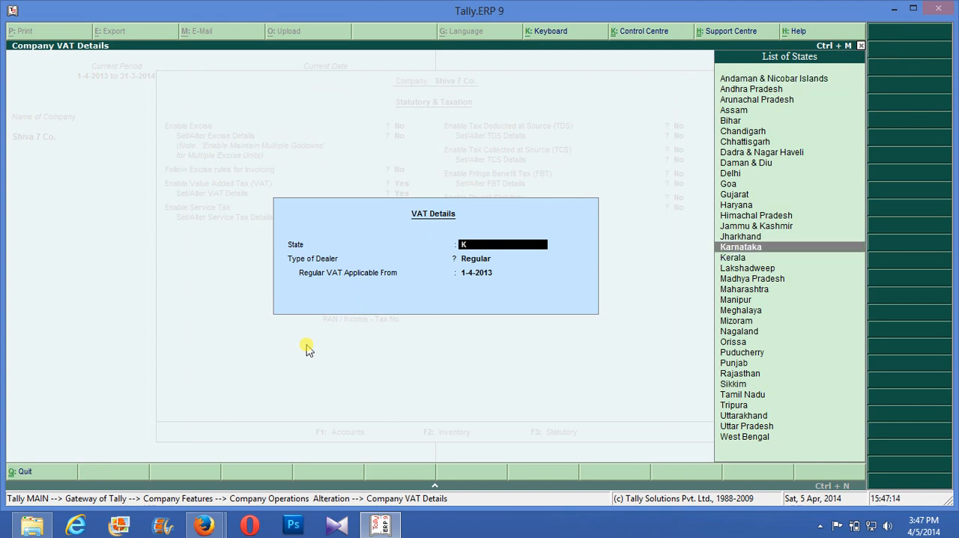
- Set the VAT details to state Karnataka, dealer type Regular, applicable from 1-4-2013, and save the statutory features
key("Return")
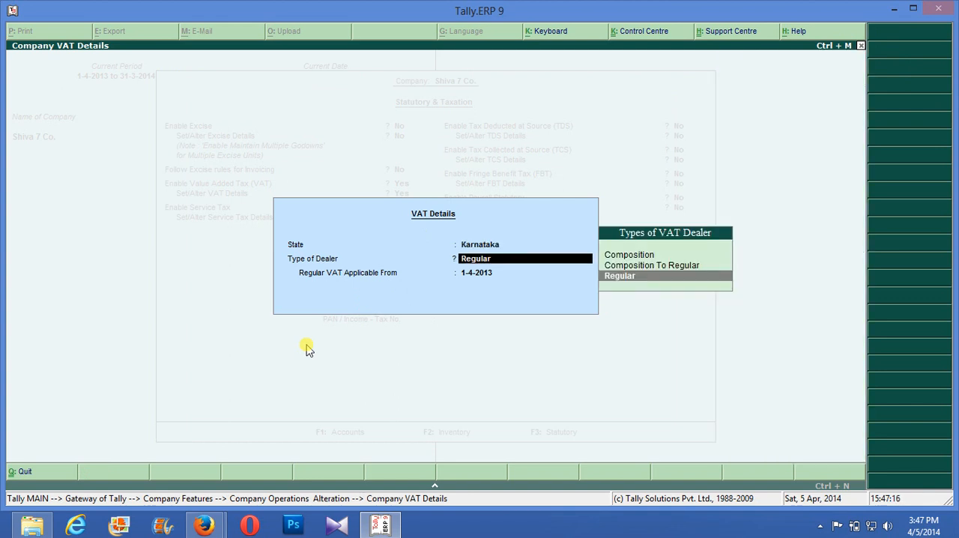
key("Return")
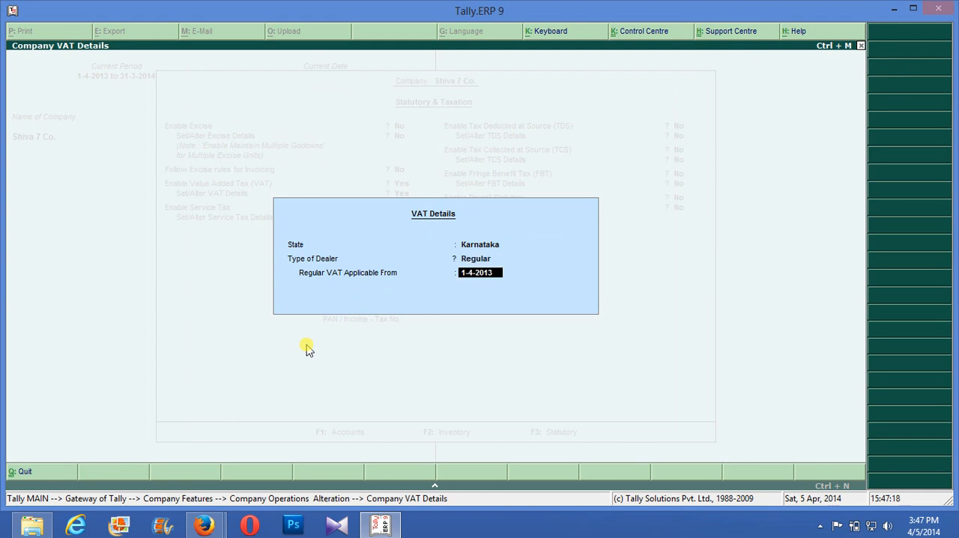
key("Return")
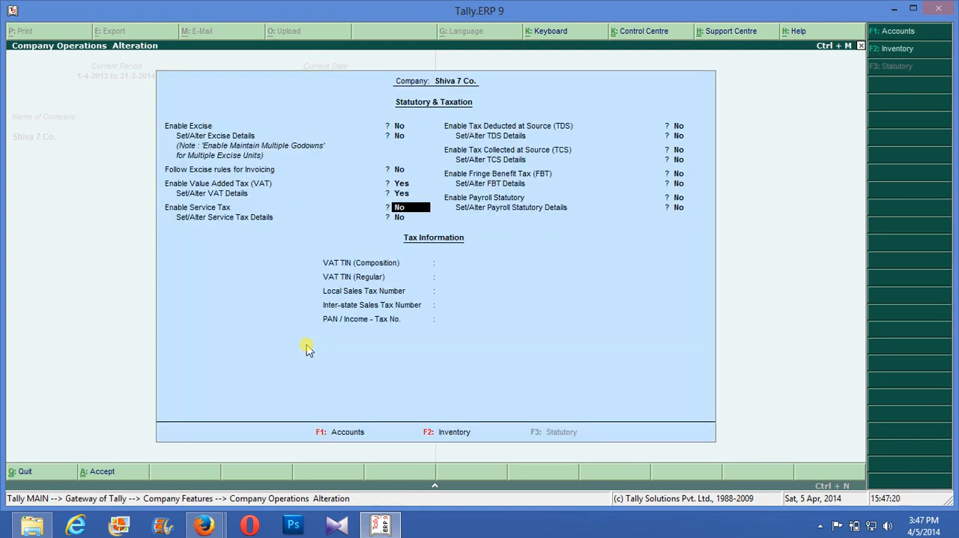
key("ctrl+a")
key("Escape")
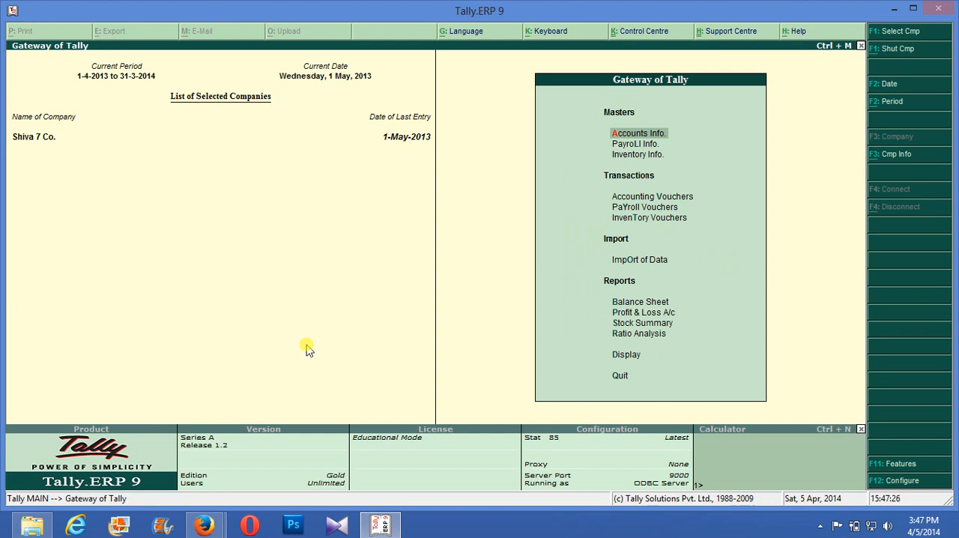
- Start a single ledger named Purchase @ 4% under Purchase Accounts with inventory values affected set to Yes
key("Return")
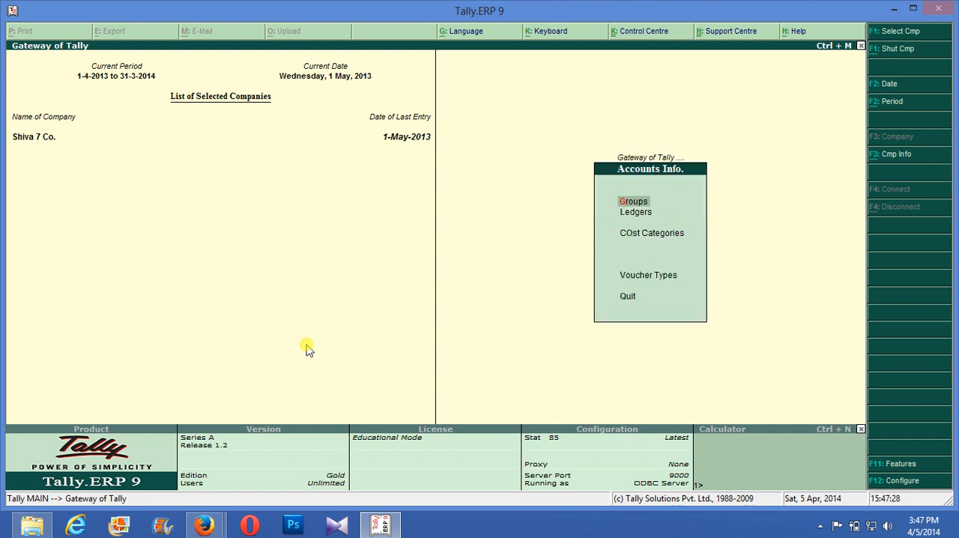
key("Down")
key("Return")
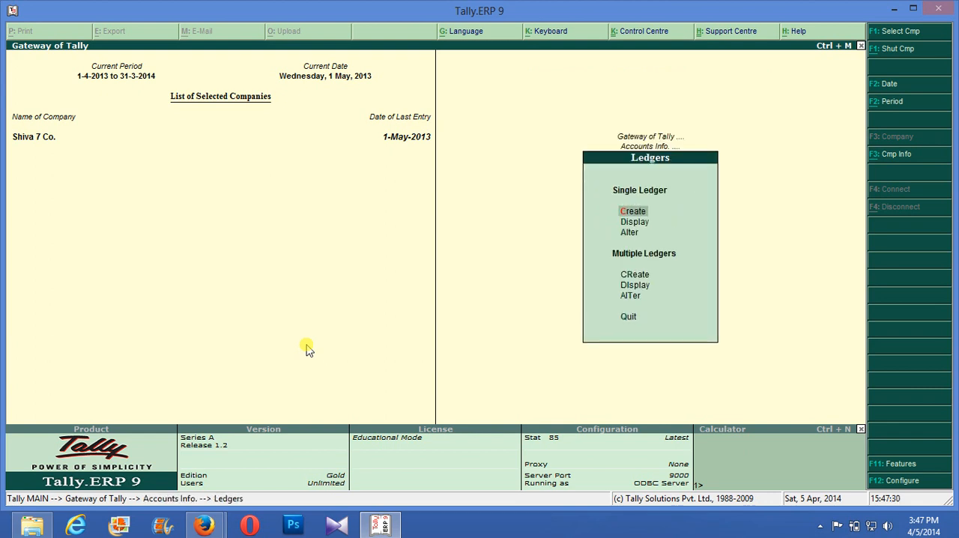
key("Return")
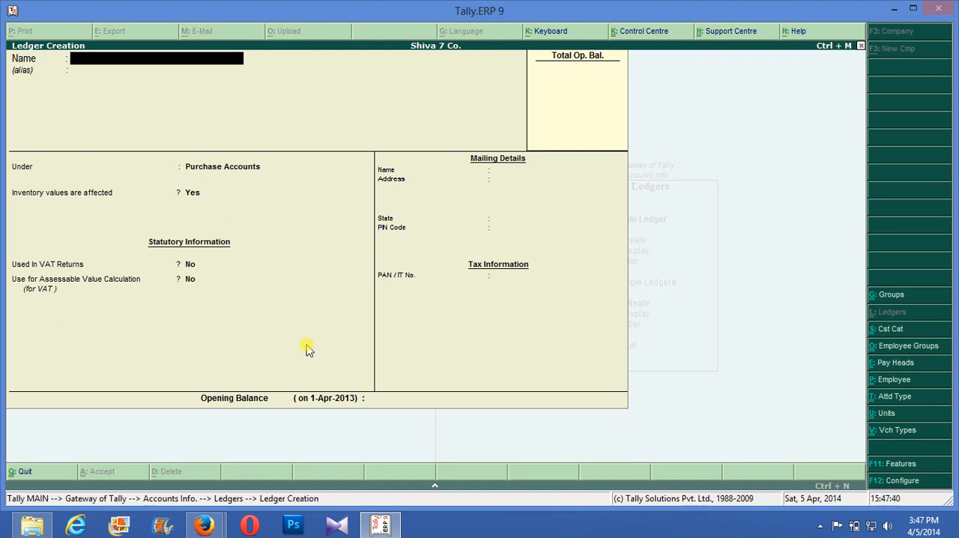
type("Purchase @ 4%")
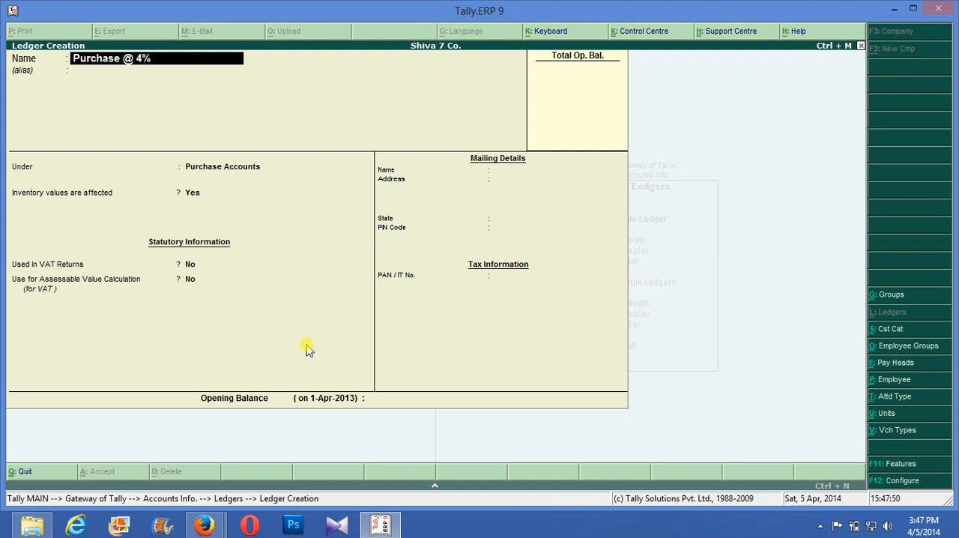
key("Return")
key("Return")
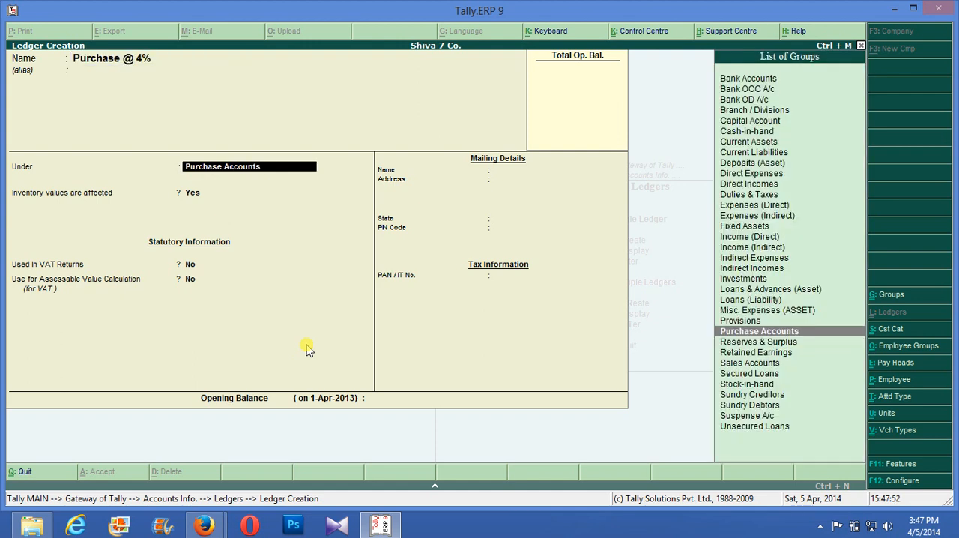
key("Return")
- Set the Purchase @ 4% ledger's Used In VAT Returns to Yes and assign it a purchases VAT/Tax class
key("Return")
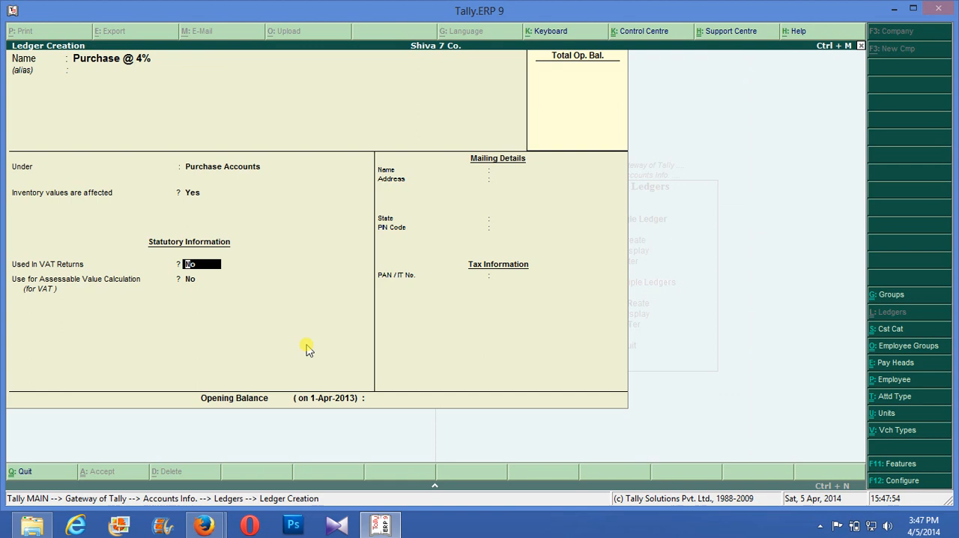
type("y")
key("Return")
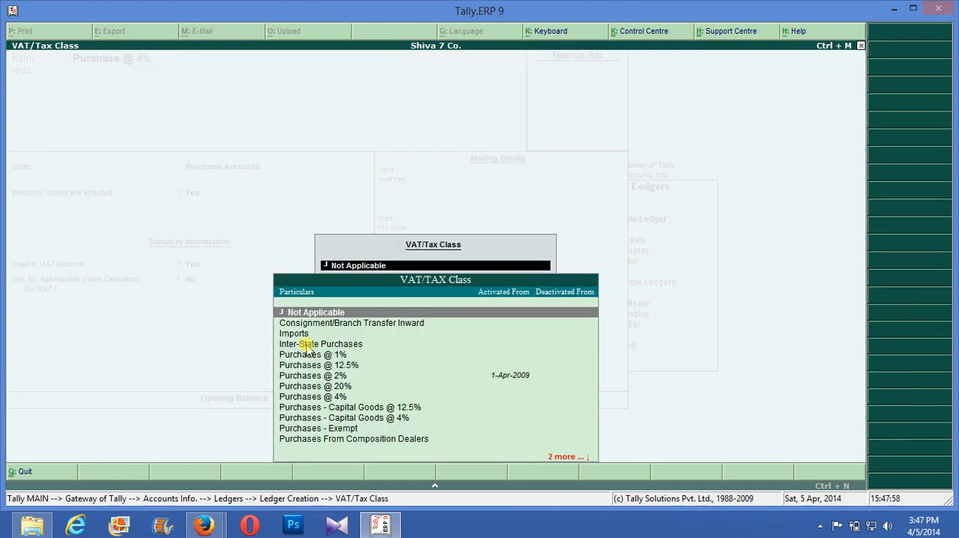
key("Down")
key("Down")
key("Down")
key("Down")
key("Down")
key("Down")
key("Down")
key("Down")
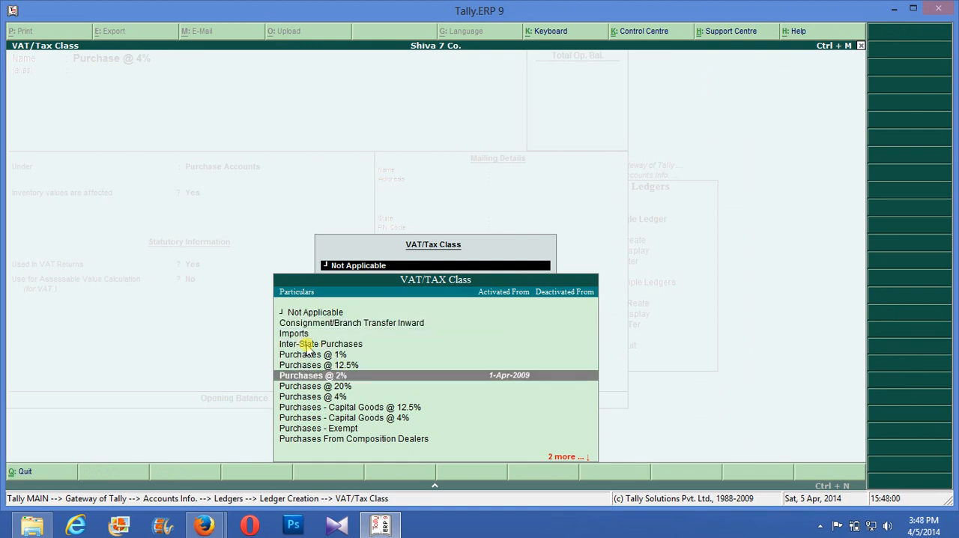
key("Return")
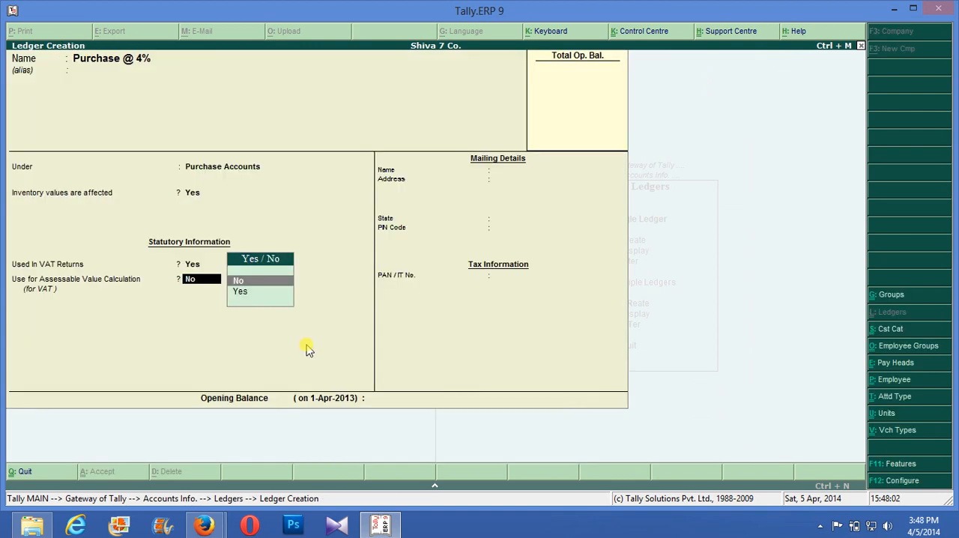
- Use the Purchase @ 4% ledger for assessable value calculation, apportioned Based on Quantity, and save it without an opening balance
key("Down")
key("Return")
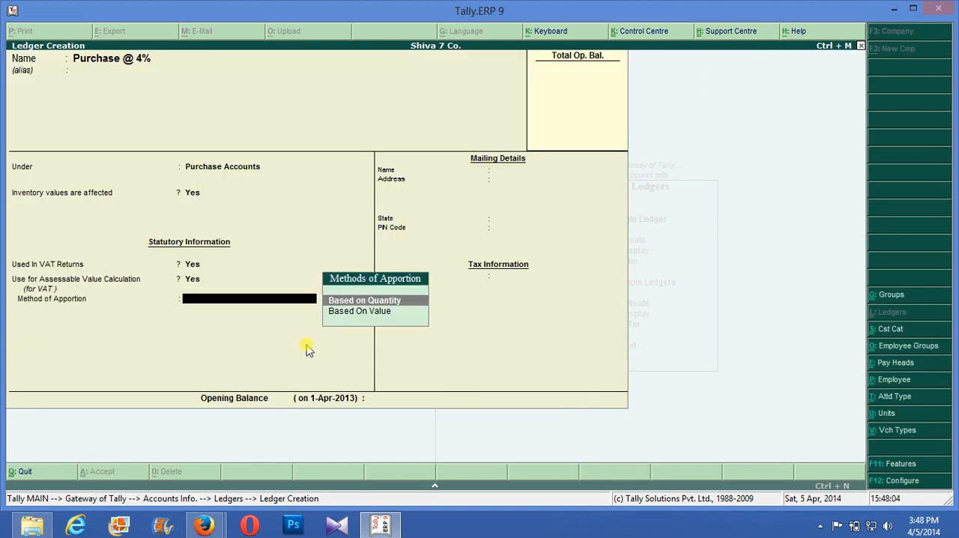
key("Return")
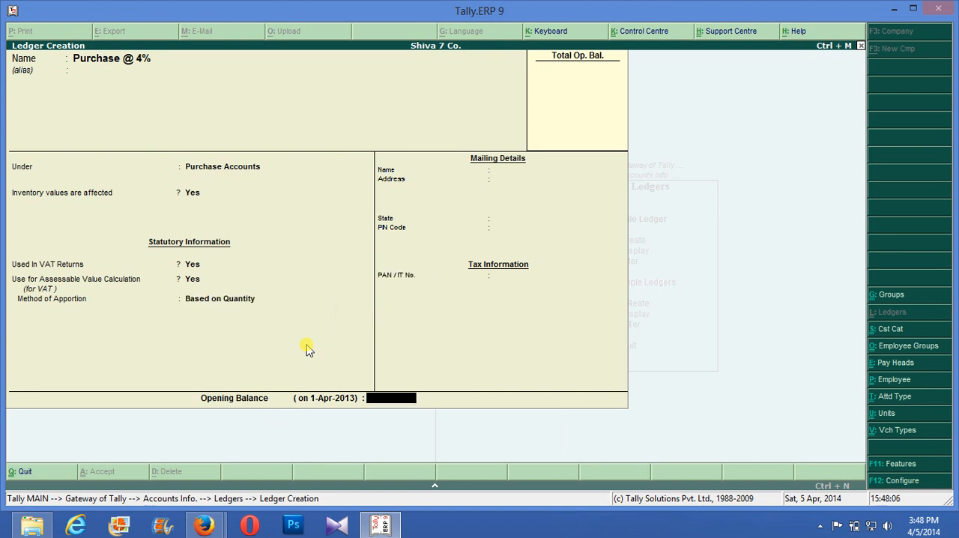
key("Return")
key("Return")
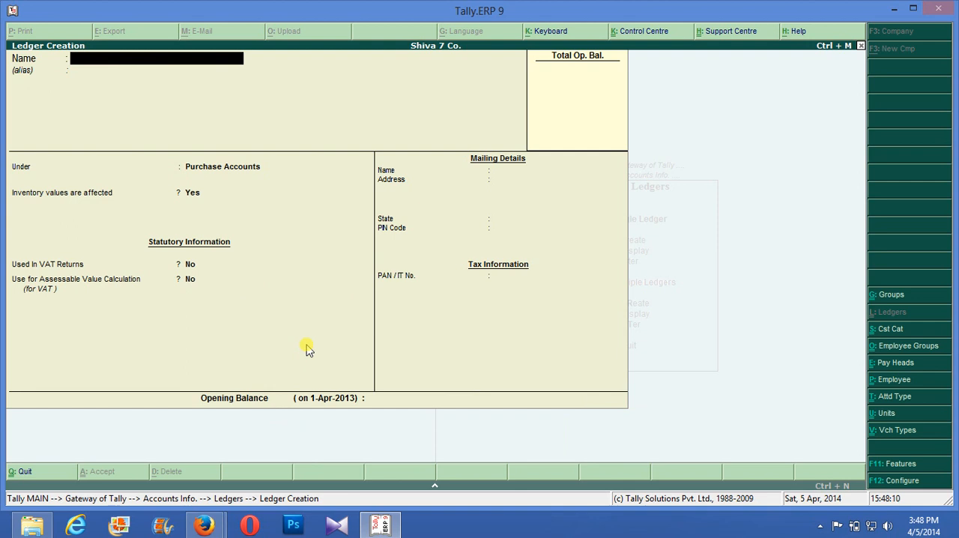
- Name the next ledger Sales @4% and place it under Sales Accounts
type("Pu")
key("BackSpace")
key("BackSpace")
type("Sales @v")
key("BackSpace")
type("4%")
key("Return")
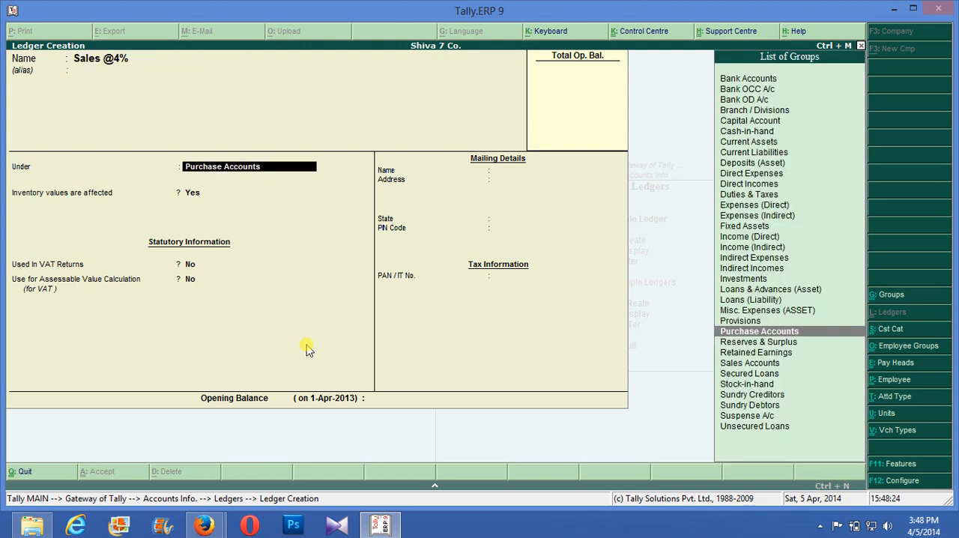
type("S")
key("Return")
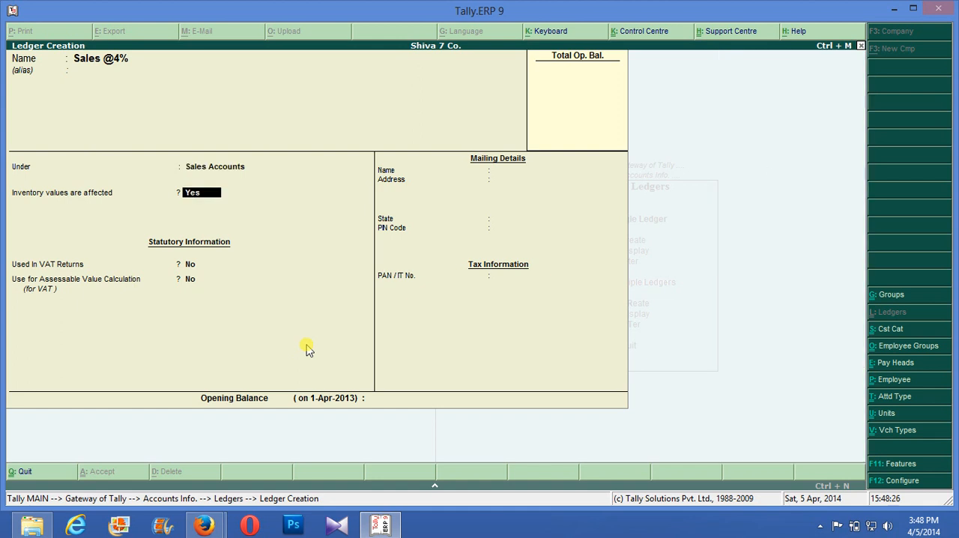
- Keep inventory values affected, set the Sales @4% ledger's Used In VAT Returns to Yes, and assign a sales VAT/Tax class
key("Return")
key("y")
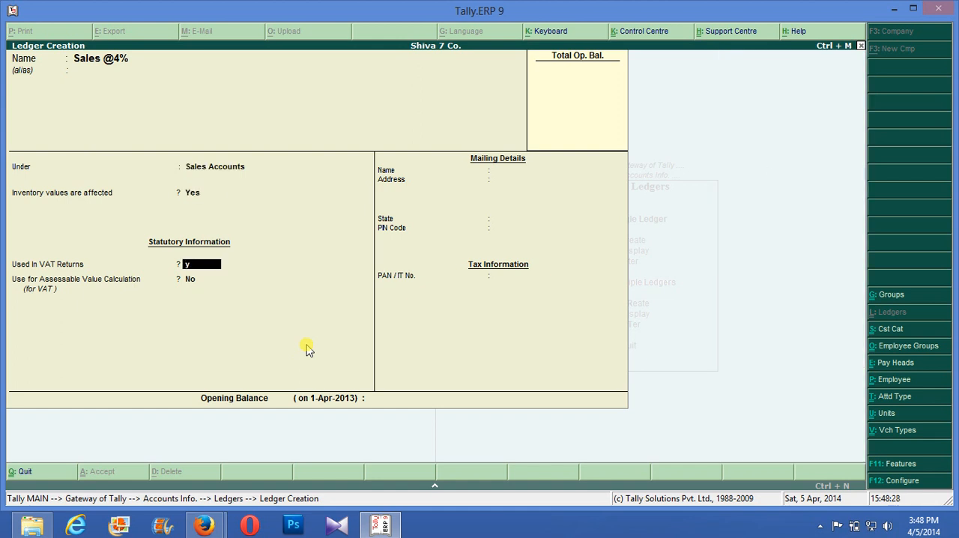
key("Return")
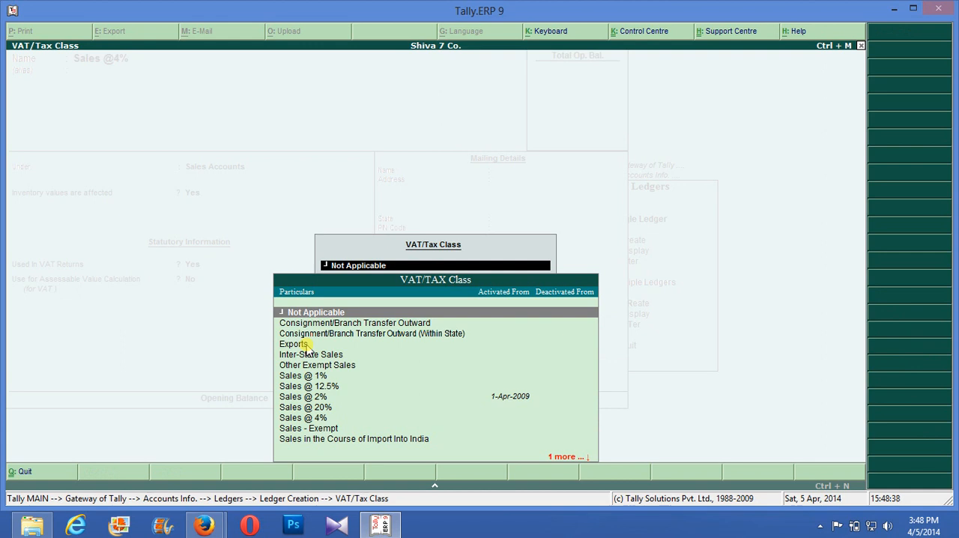
key("Down")
key("Down")
key("Down")
key("Down")
key("Down")
key("Down")
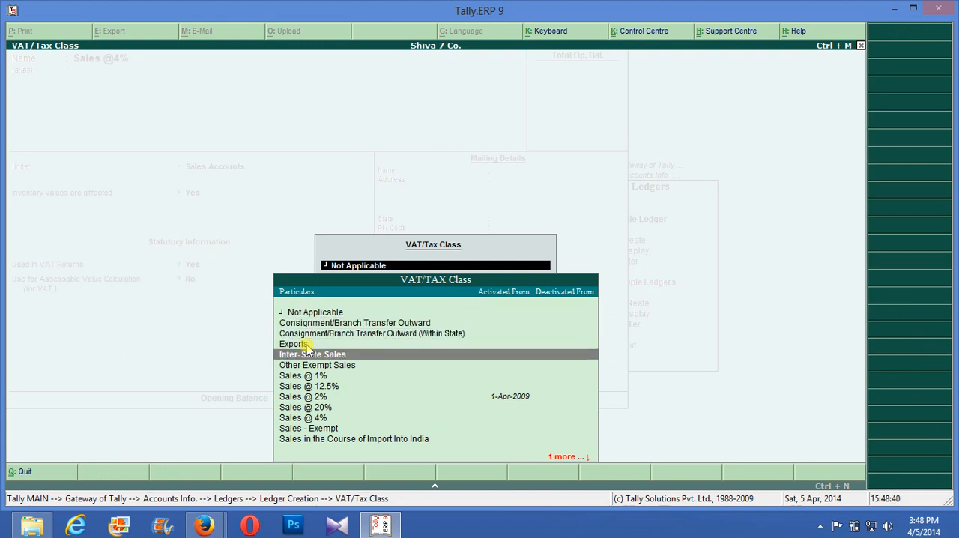
key("Down")
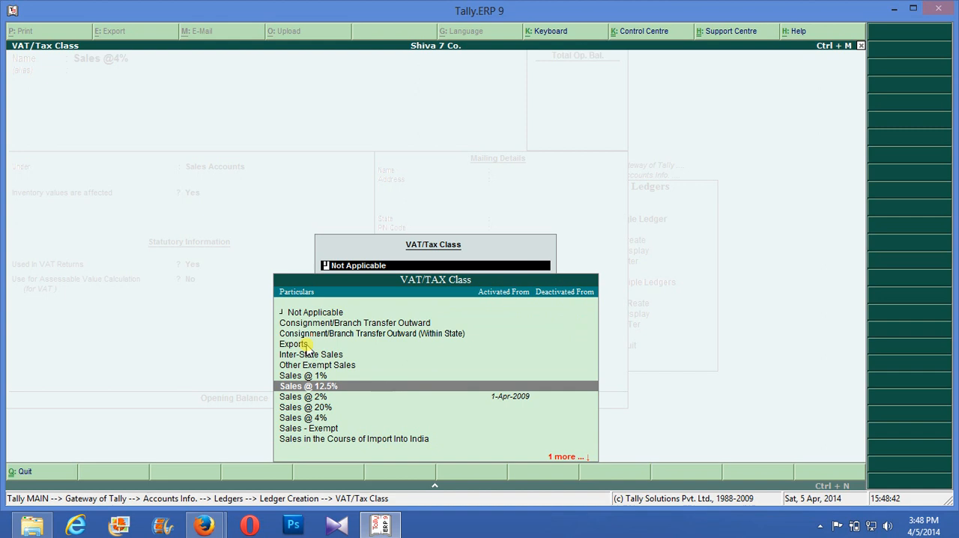
key("Down")
key("Down")
key("Down")
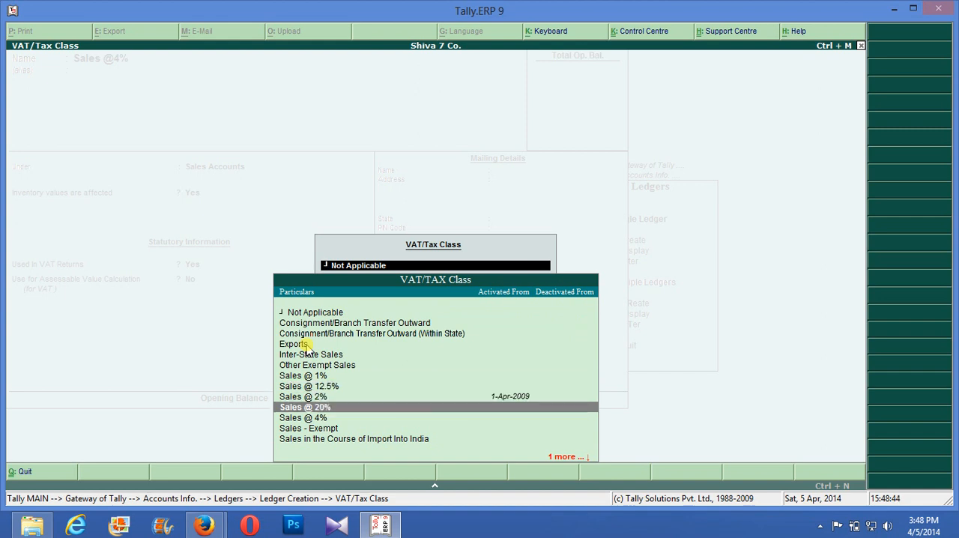
key("Return")
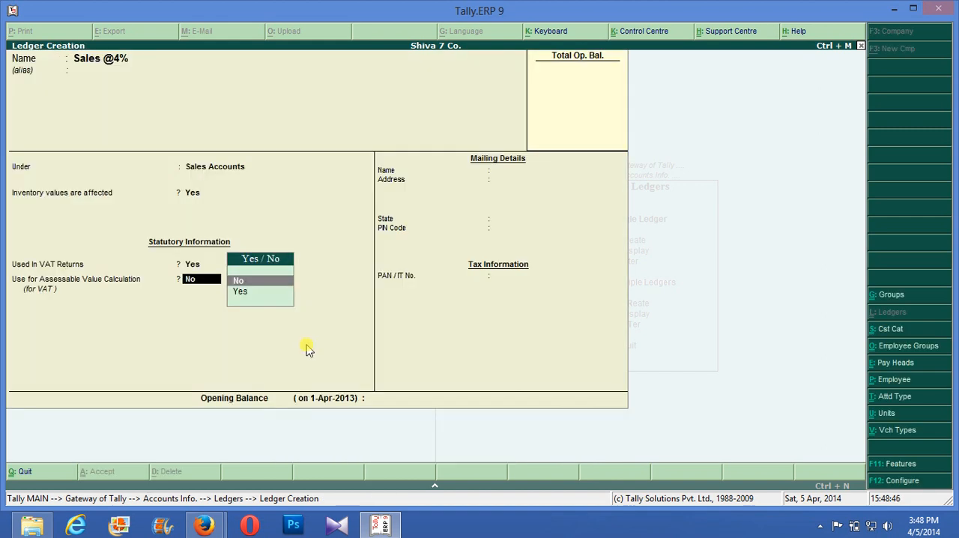
- Use the Sales @4% ledger for assessable value calculation with the default apportion method and save it without an opening balance
key("Down")
key("Return")
key("Return")
key("Return")
key("Return")
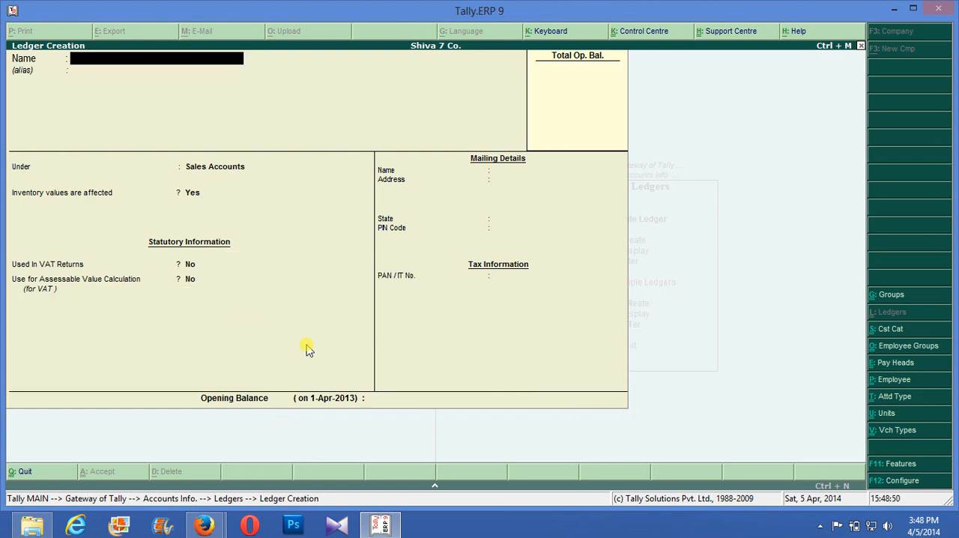
- Leave ledger creation and open the existing Purchase Party ledger for alteration
type("P")
key("BackSpace")
key("Escape")
key("Down")
key("Down")
key("Return")
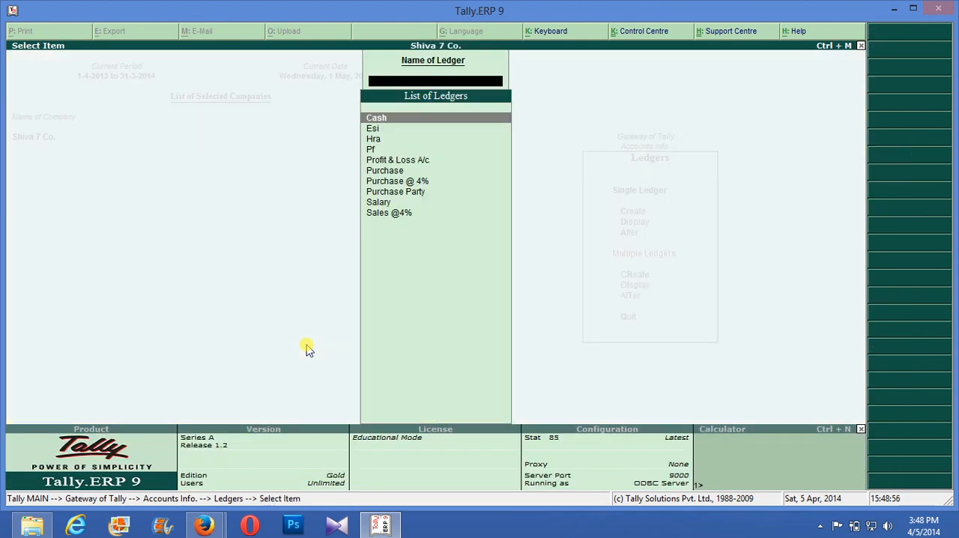
key("Down")
key("Down")
key("Down")
key("Down")
key("Down")
key("Down")
key("Down")
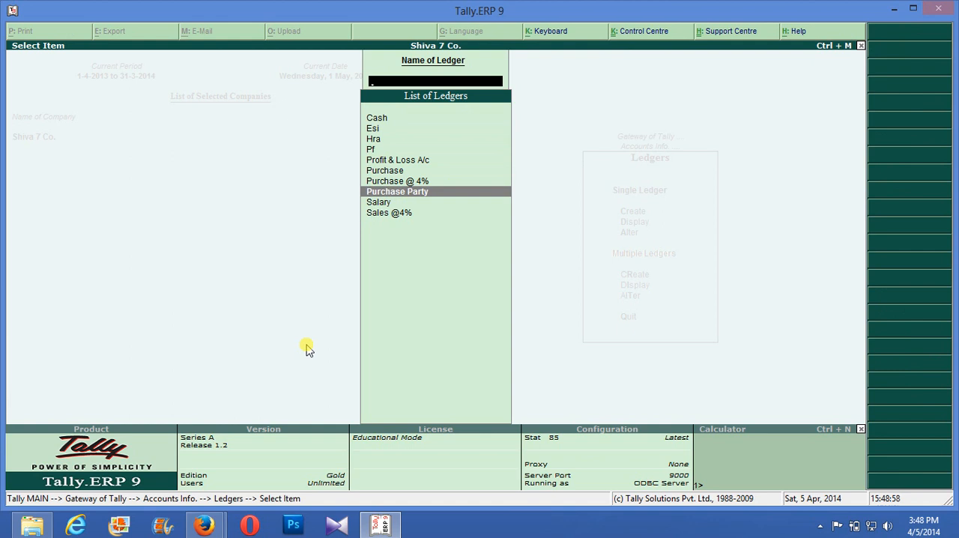
key("Return")
key("Return")
key("Return")
- Review the Purchase Party ledger's group, bill-by-bill, mailing and tax fields, and accept it without entering new details
key("Return")
key("Return")
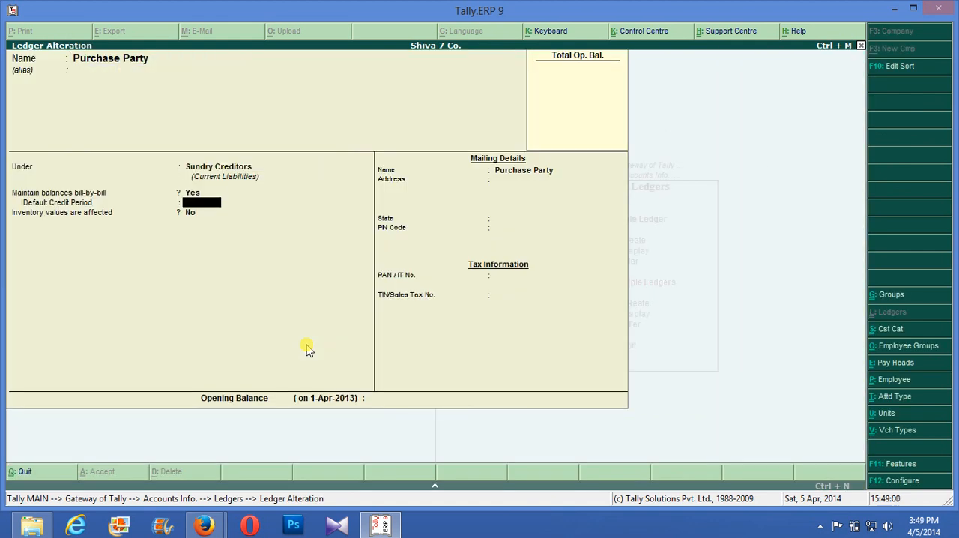
key("Return")
key("Return")
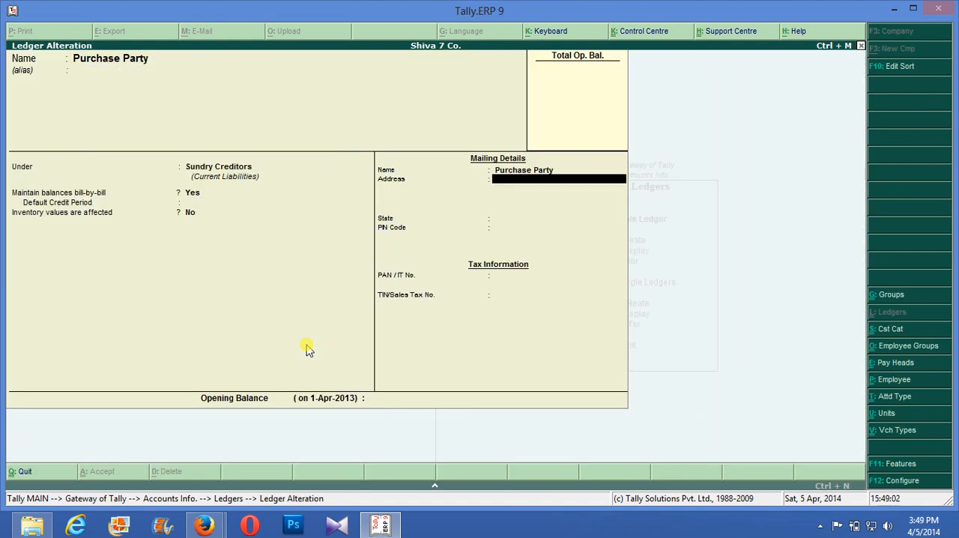
key("Return")
key("Return")
key("Return")
key("Return")
key("Return")
key("Return")
key("Return")
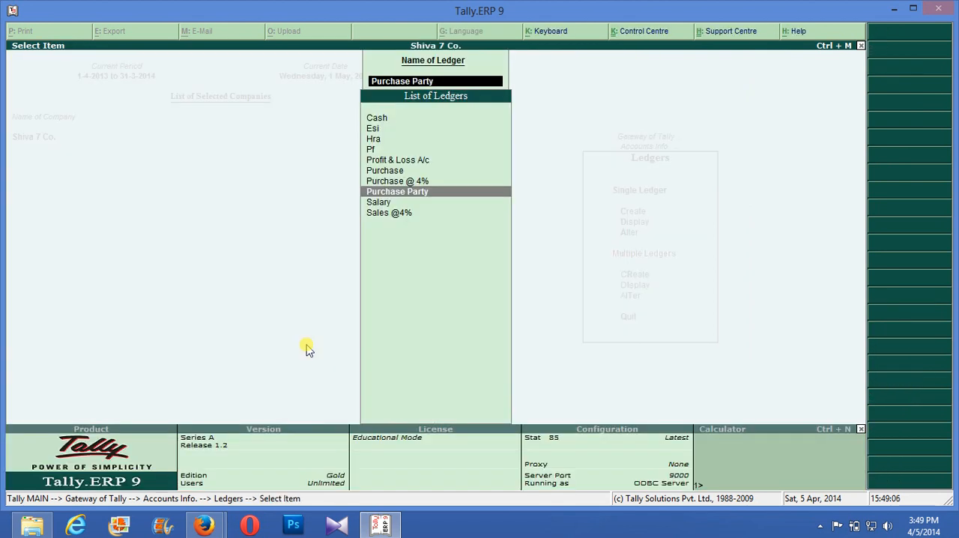
- Reopen the Purchase Party ledger for alteration from the single-ledger options
key("Escape")
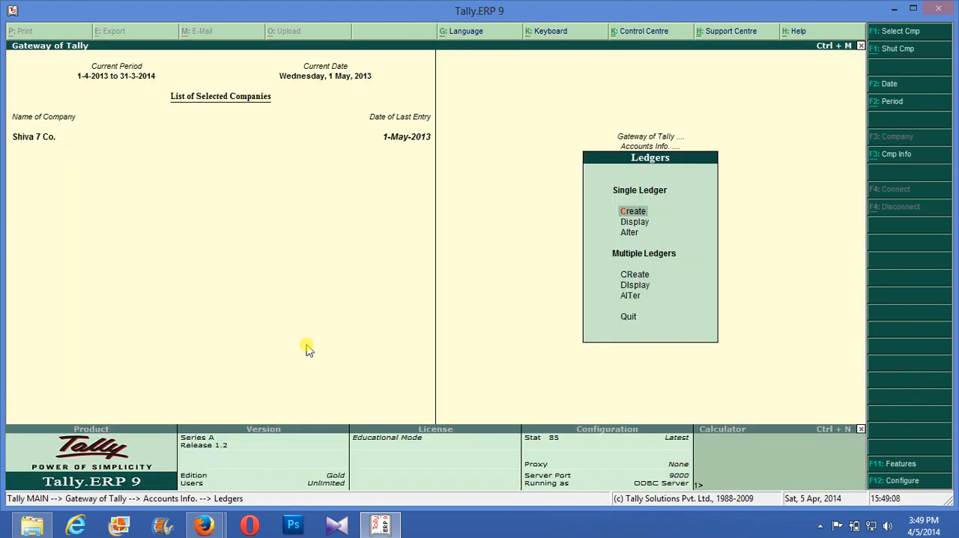
key("Down")
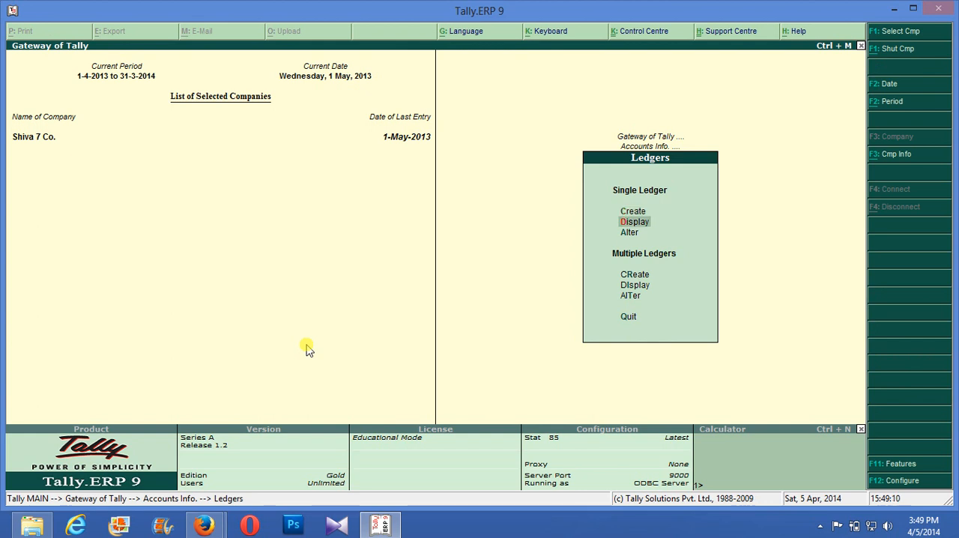
key("Down")
key("Return")
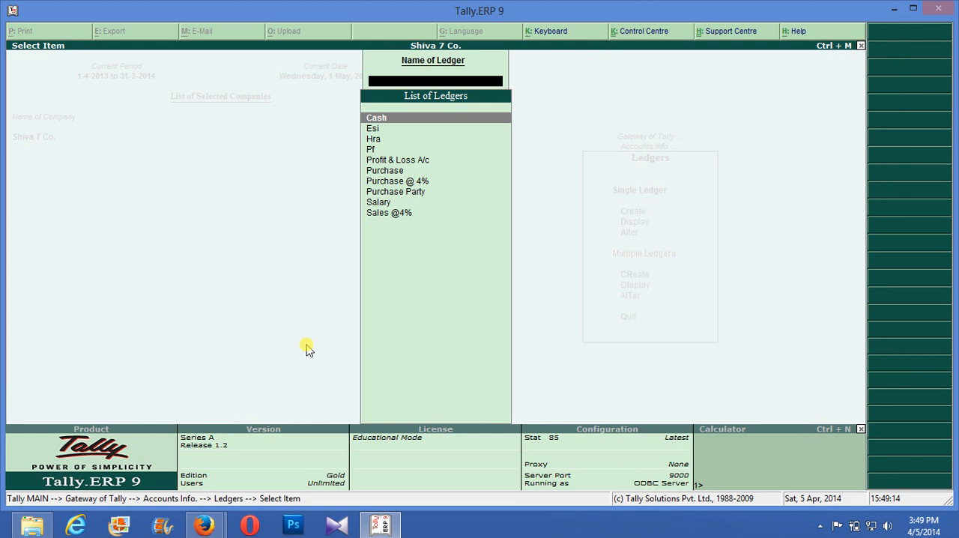
type("P")
key("Down")
key("Down")
key("Down")
key("Down")
key("Return")
key("Return")
key("Return")
- Recheck the Purchase Party ledger's fields through to its opening balance, accept it, and return to the ledger options
key("Return")
key("Return")
key("Return")
key("Return")
key("Return")
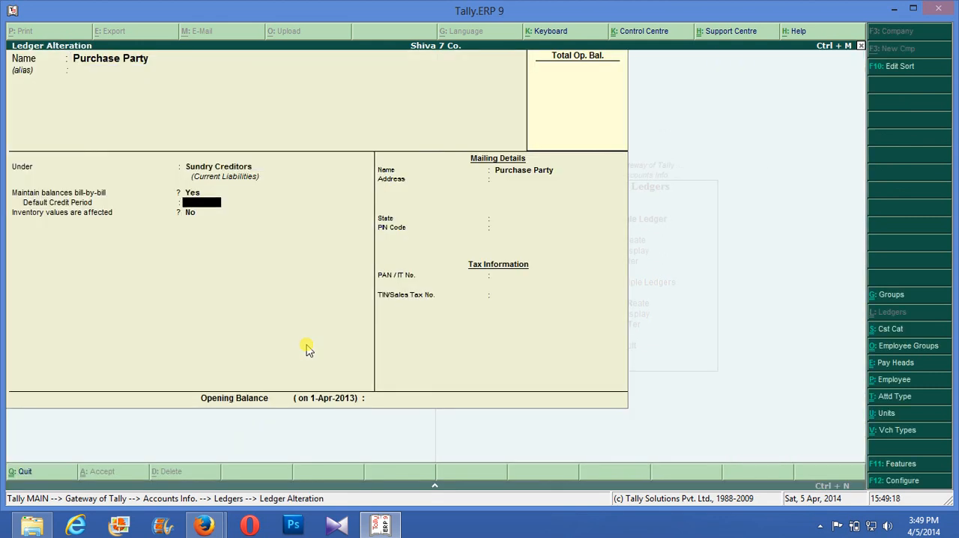
key("Return")
key("Return")
key("Return")
key("Return")
key("Return")
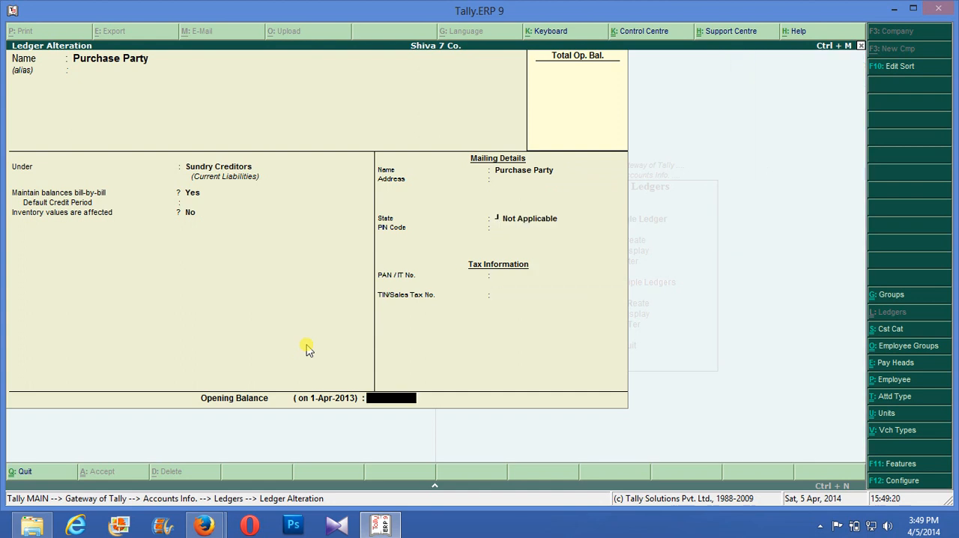
key("Return")
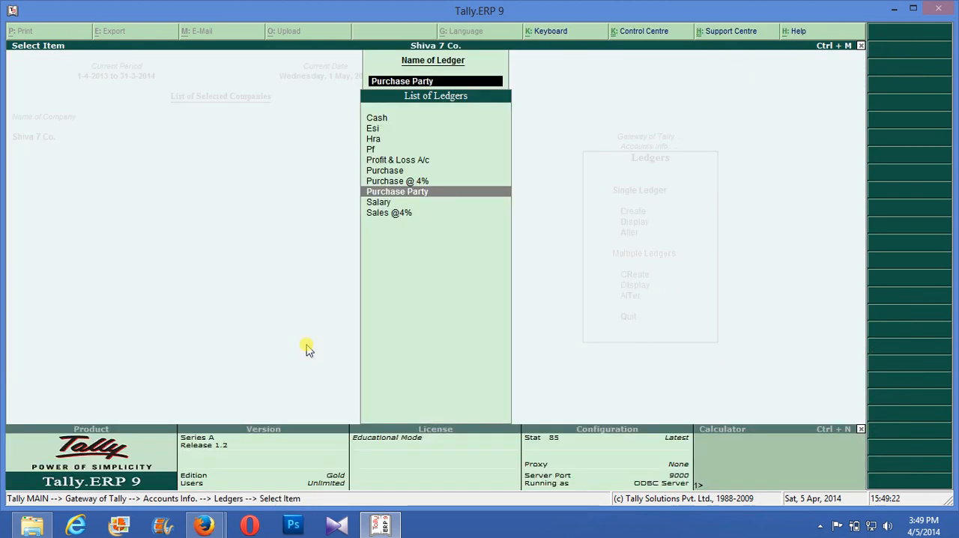
key("Escape")
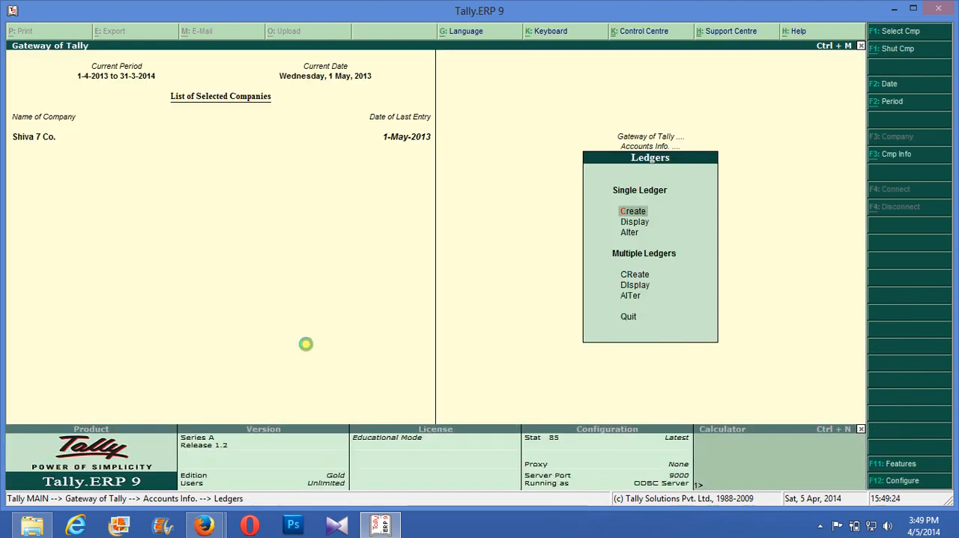
- Start a new ledger named Input Vat @ 4% and place it under Duties & Taxes
key("Return")
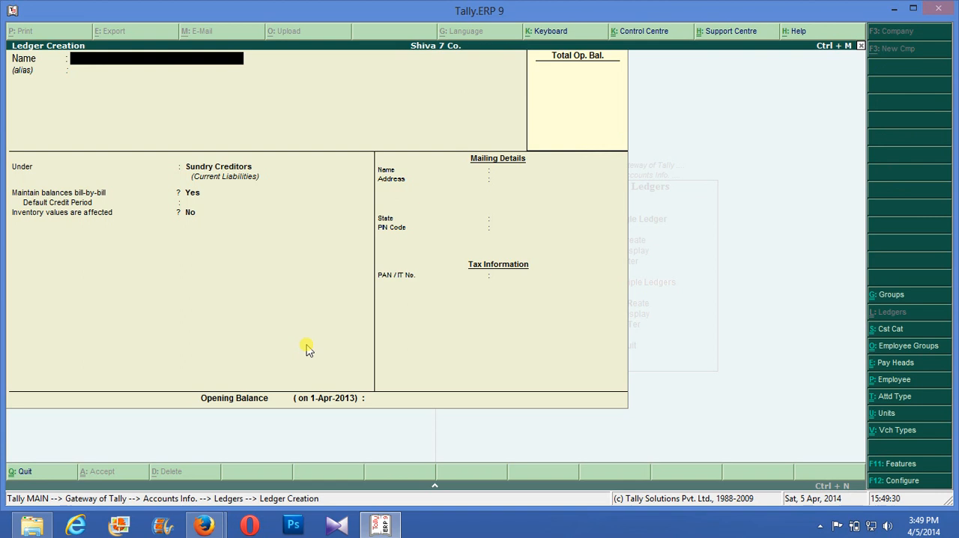
type("Input Vat @ 4%")
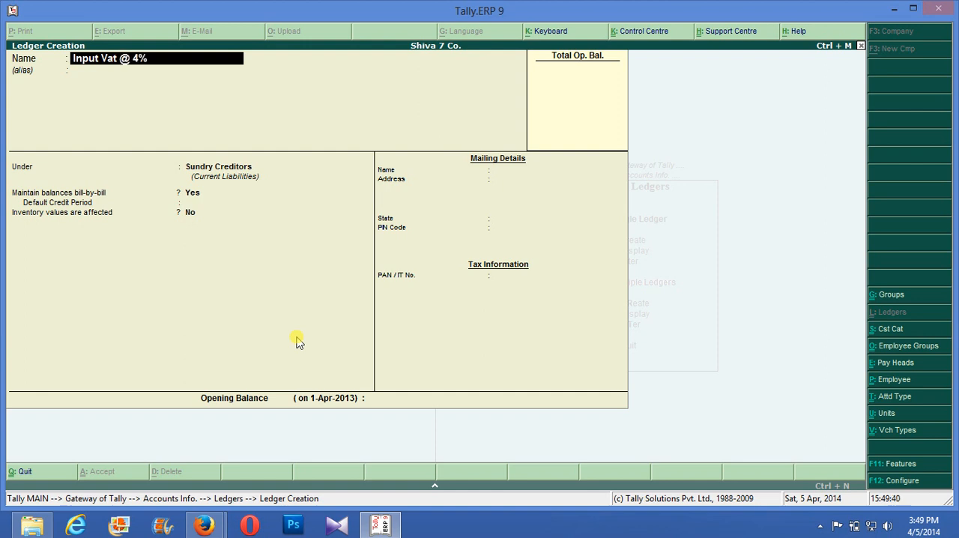
key("Return")
key("Return")
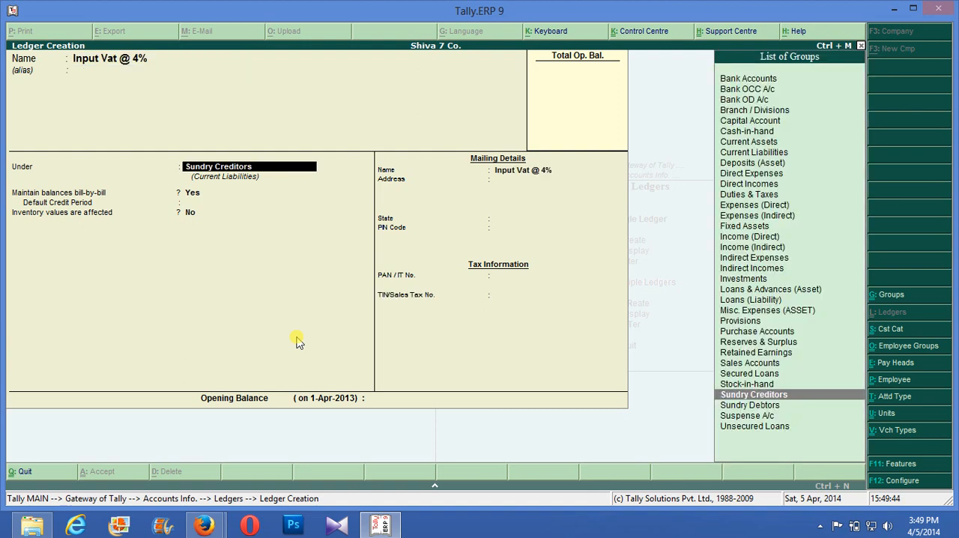
type("D")
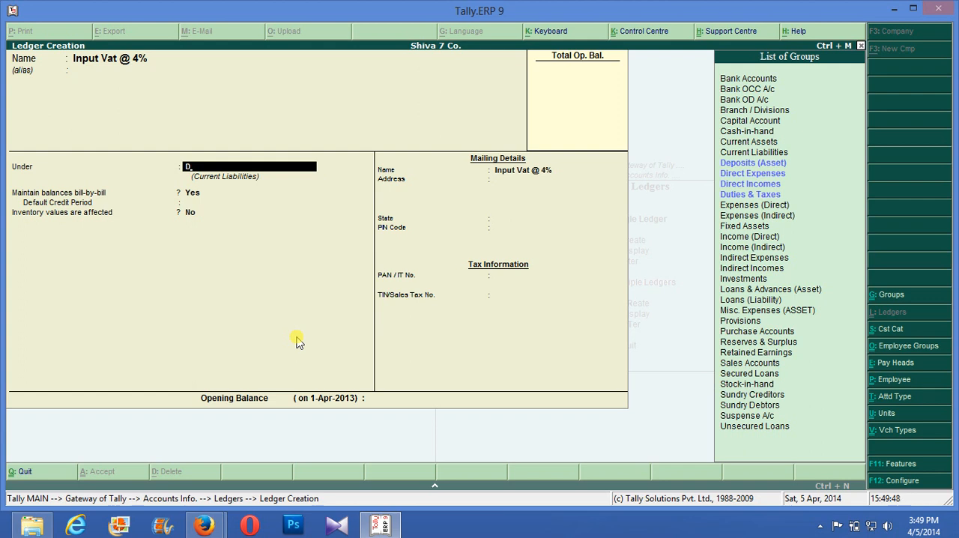
key("Down")
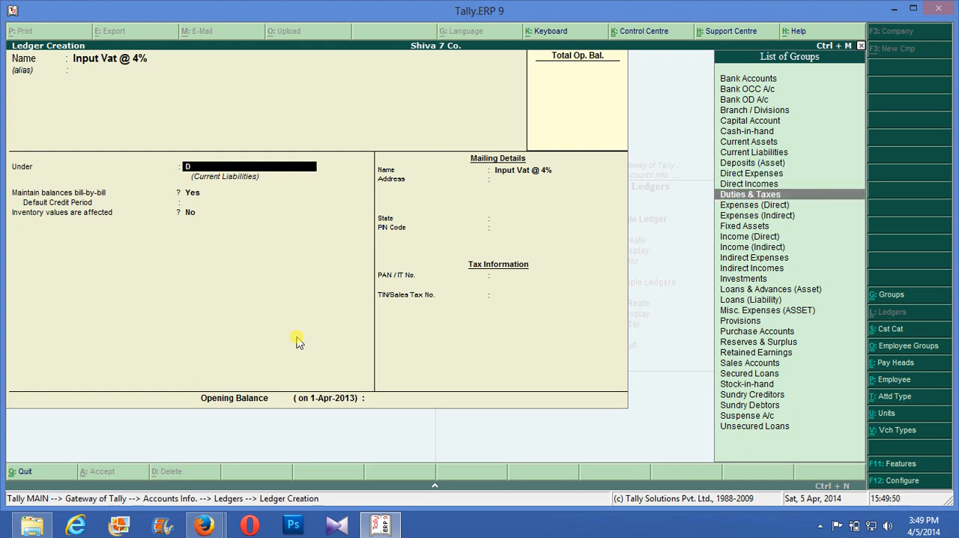
key("Return")
- Set the Input Vat @ 4% ledger's type of duty/tax to VAT and its VAT/Tax class to Input VAT @ 4%
key("Down")
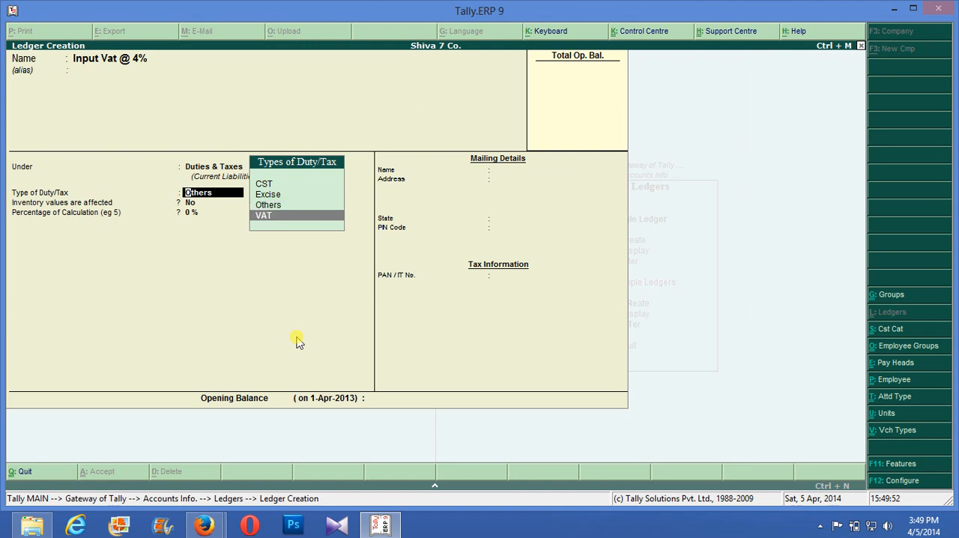
key("Return")
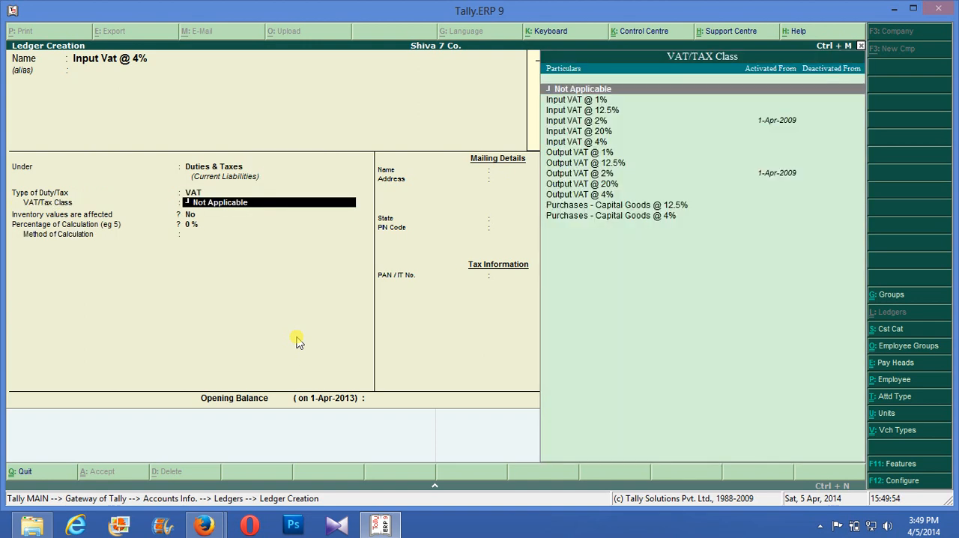
key("Down")
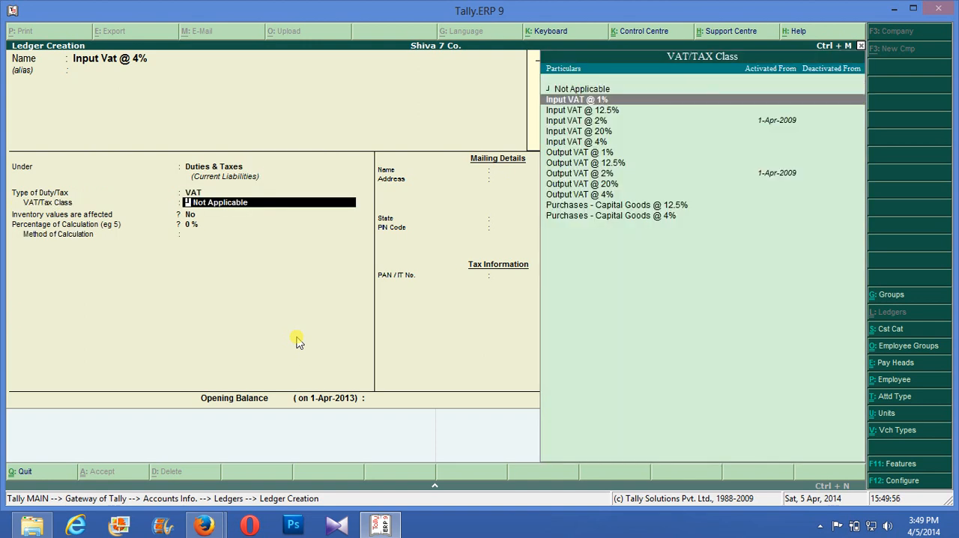
key("Down")
key("Down")
key("Down")
key("Down")
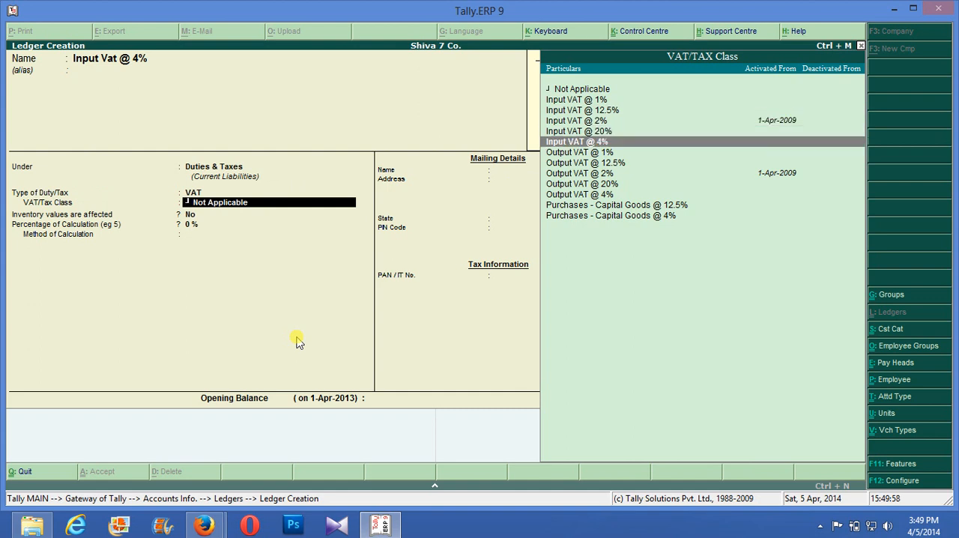
key("Return")
- Keep inventory values unaffected, set the rounding method to Not Applicable, and save the Input Vat @ 4% ledger without an opening balance
key("Return")
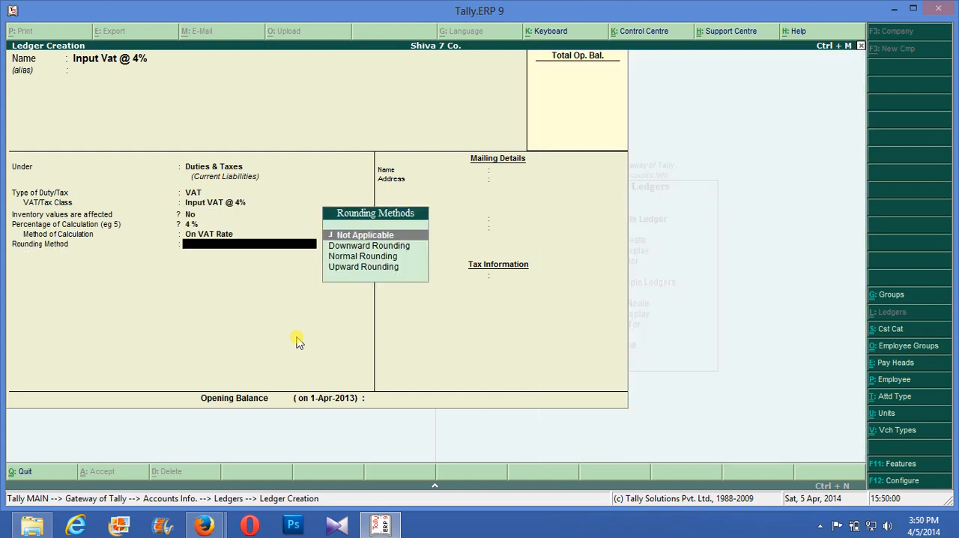
key("Return")
key("Return")
key("Return")
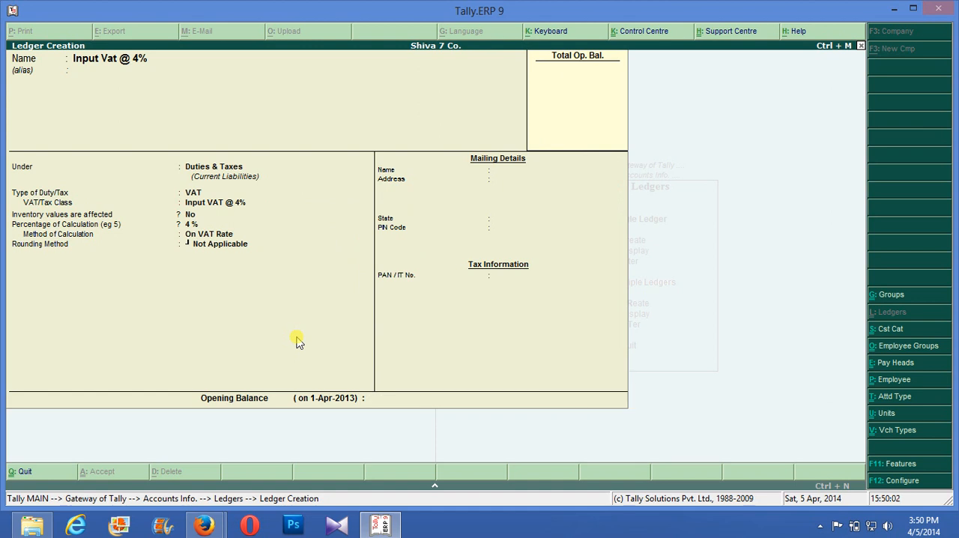
- Name the next ledger Output Vat 4%, keep it under Duties & Taxes, and set its type of duty/tax to VAT
type("Outpu")
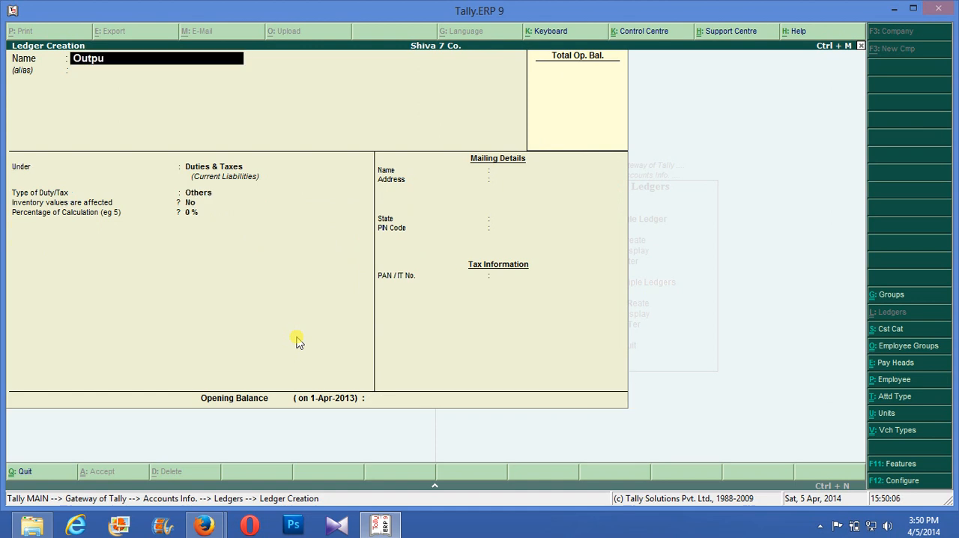
type("t Vat")
type(" 4")
type("5")
key("BackSpace")
type("%")
key("Return")
key("Return")
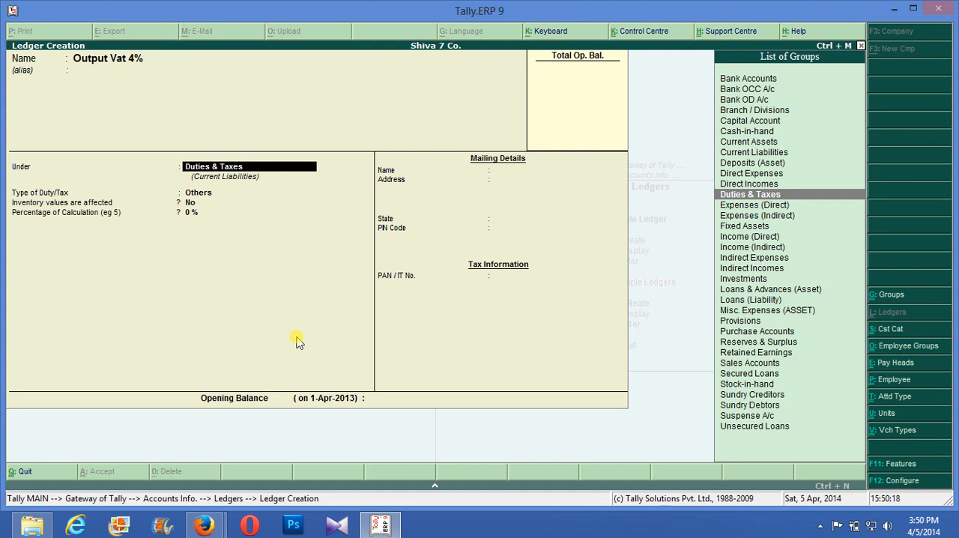
key("Return")
key("Down")
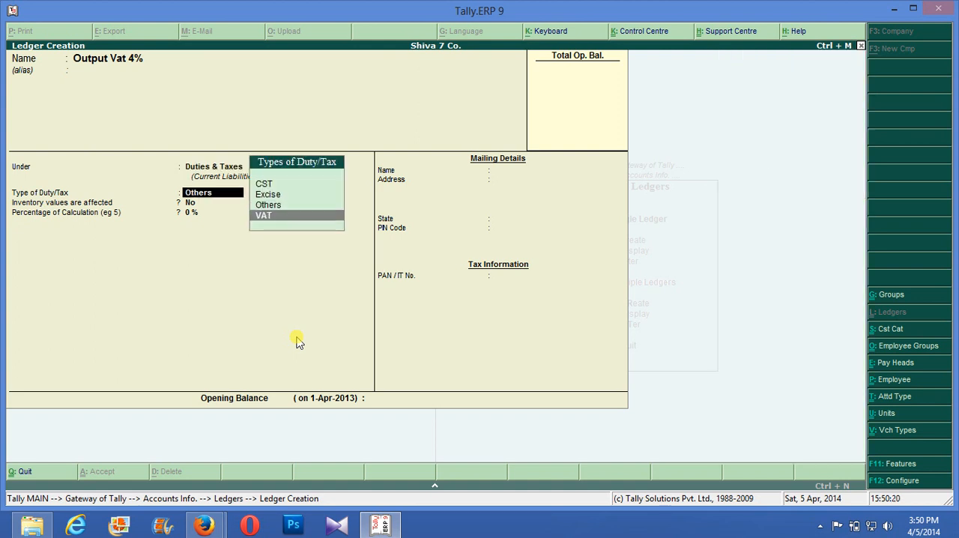
key("Return")
- Set the Output Vat 4% ledger's VAT/Tax class to Input VAT @ 4%
key("Down")
key("Up")
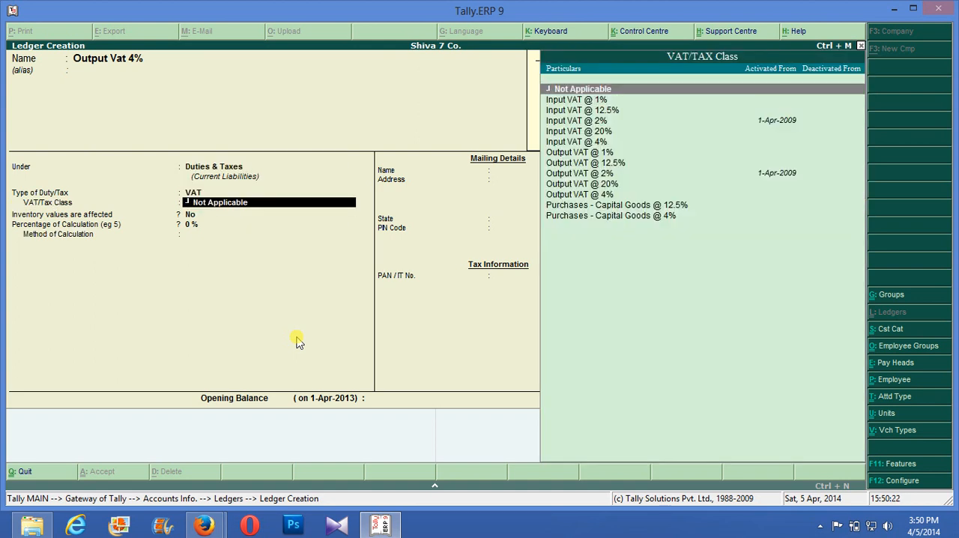
key("Down")
key("Down")
key("Down")
key("Down")
key("Down")
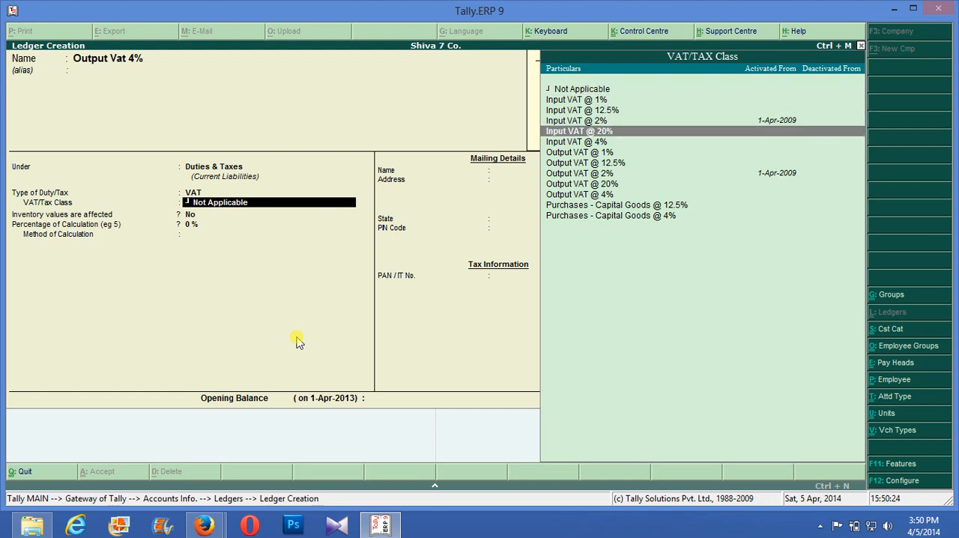
key("Return")
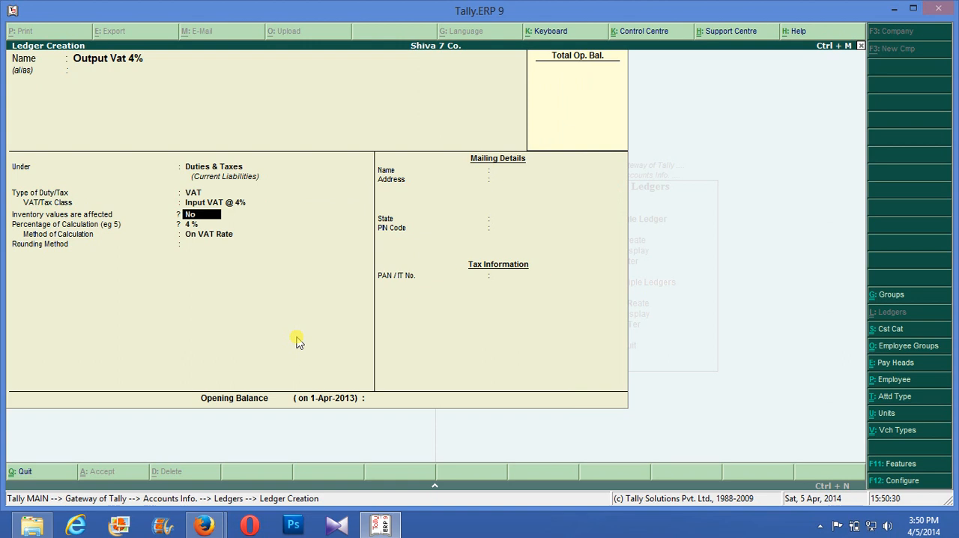
- Return to the Output Vat 4% ledger's VAT/Tax class and set it to Output VAT @ 4%
key("BackSpace")
key("Down")
key("Down")
key("Down")
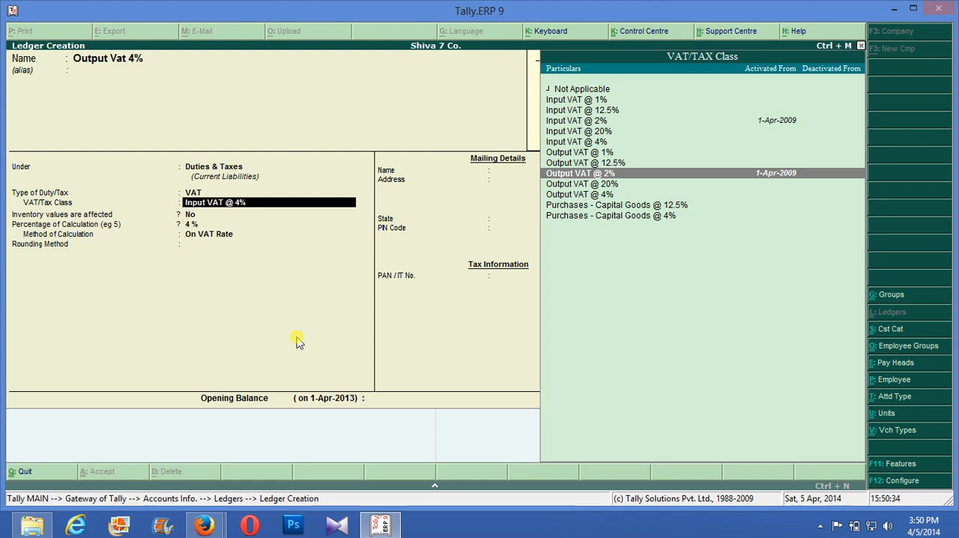
key("Down")
key("Down")
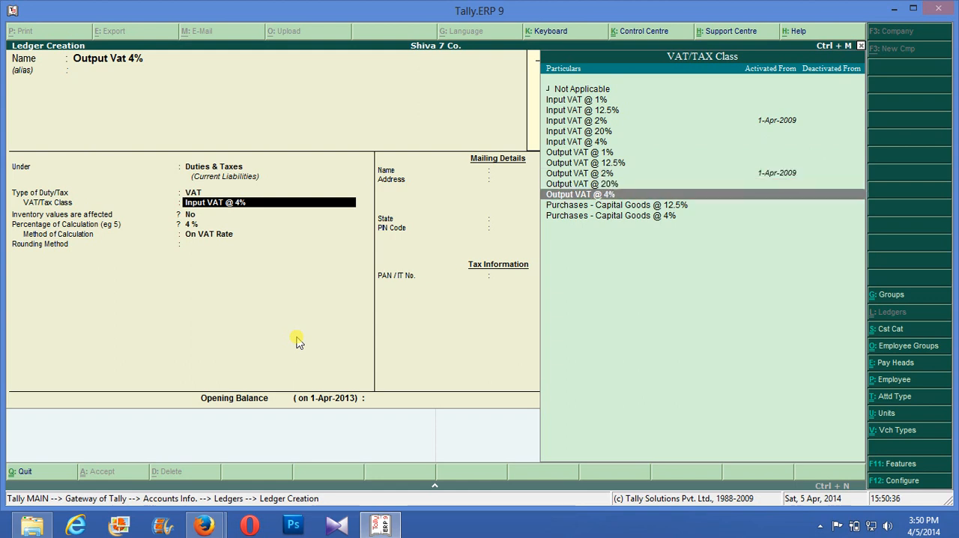
key("Return")
key("Return")
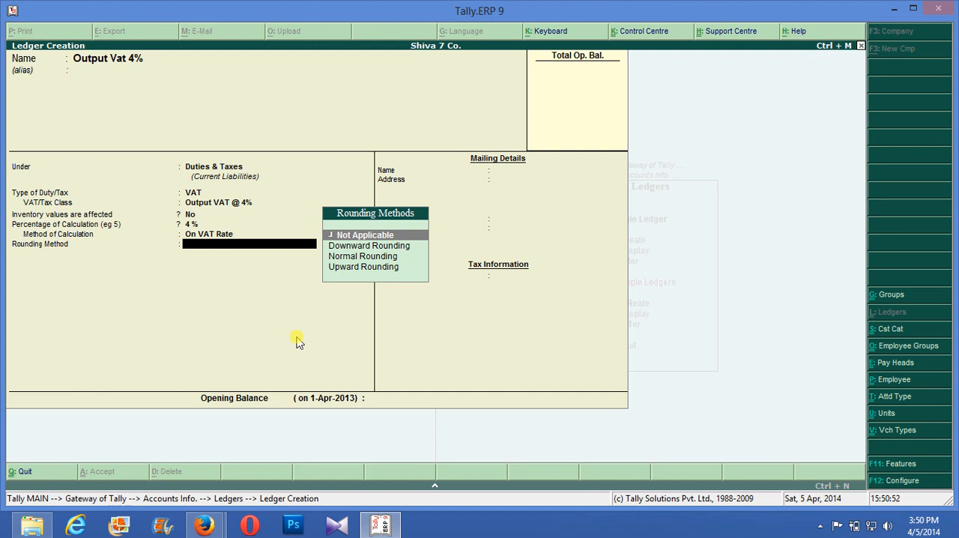
- Keep inventory values unaffected, set the rounding method to Not Applicable, and save the Output Vat 4% ledger without an opening balance
key("Return")
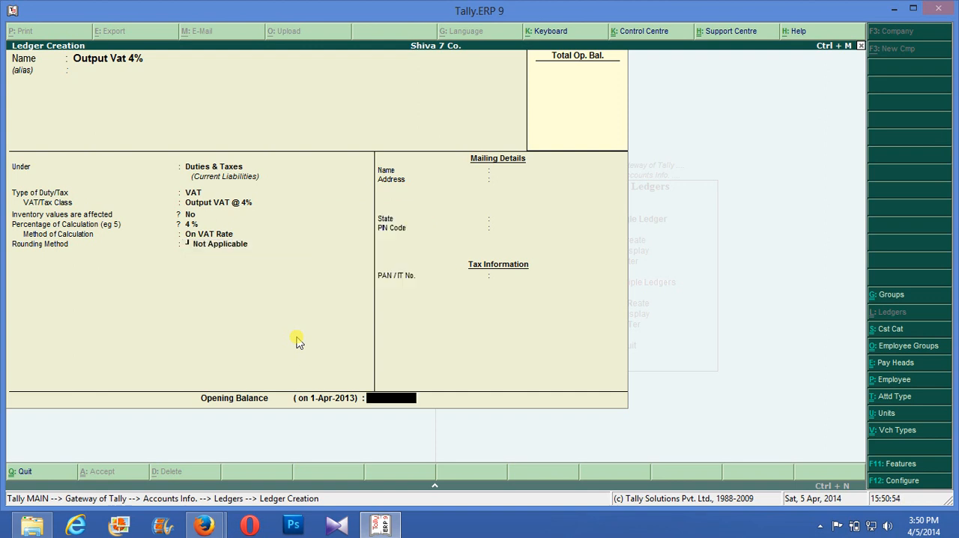
key("Return")
key("Return")
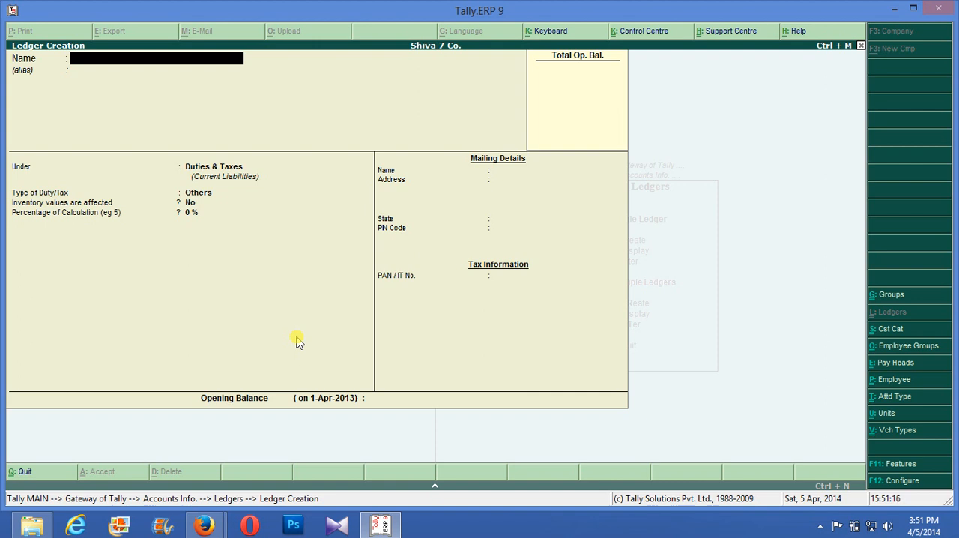
- Name the new ledger Sales Party and leave its alias blank
type("Sales Party")
key("Return")
key("Return")
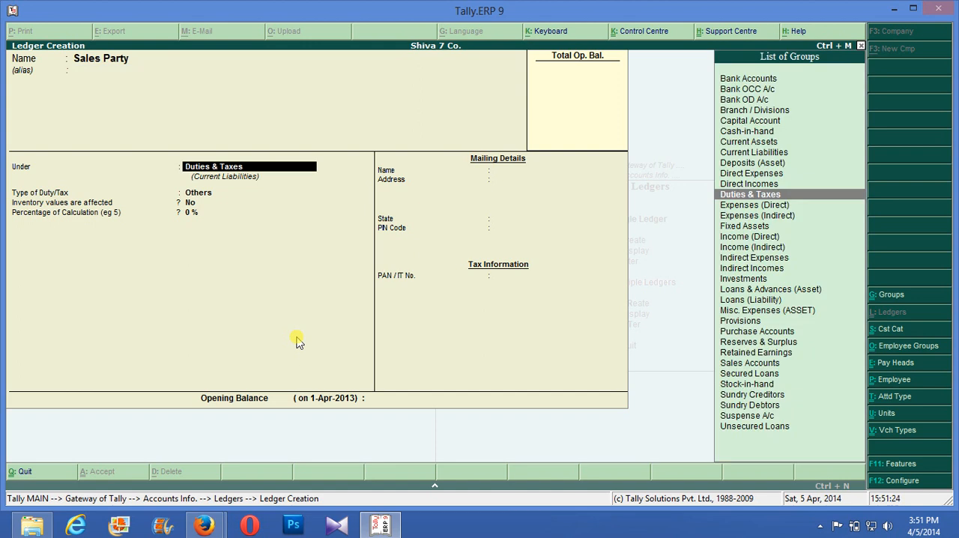
- Place the Sales Party ledger under the Sundry Debtors group
type("S")
key("Up")
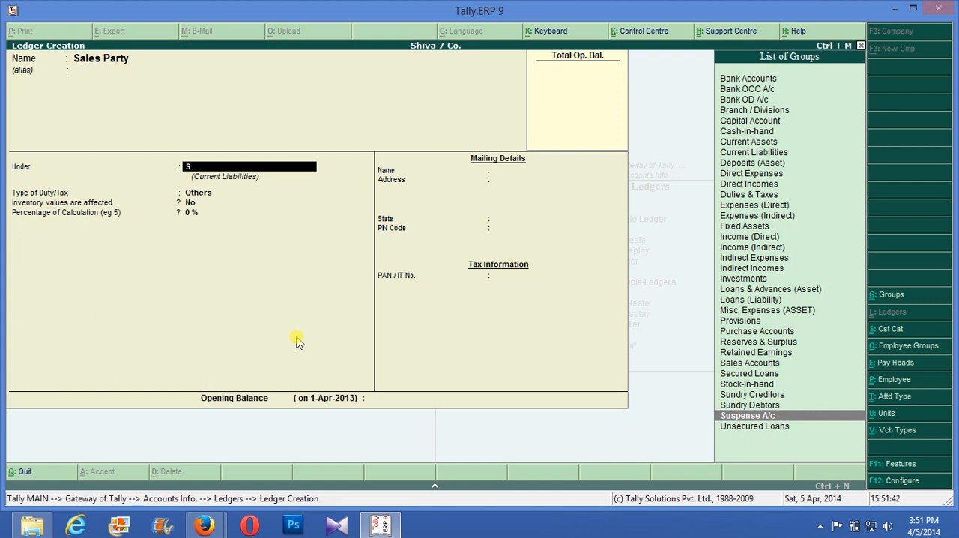
key("Return")
key("Up")
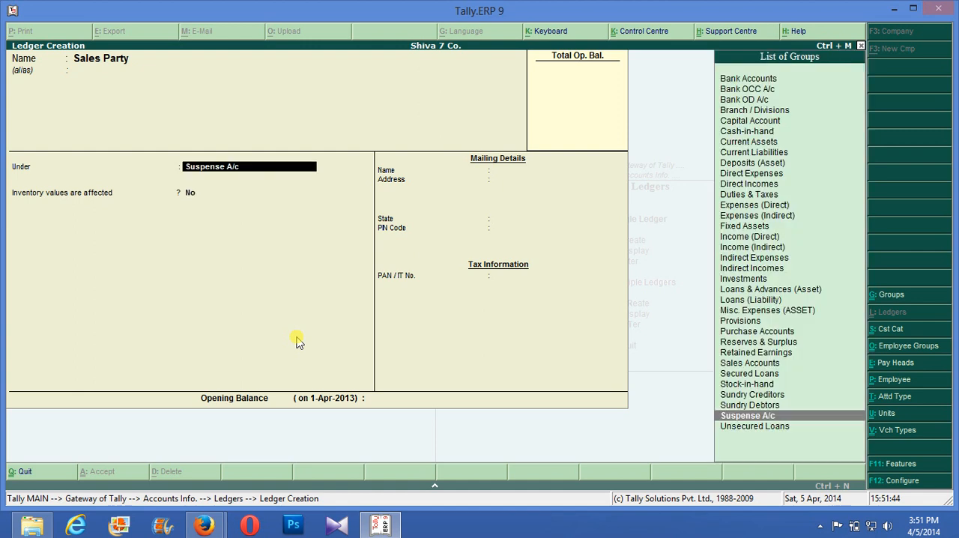
key("Up")
key("Up")
key("Up")
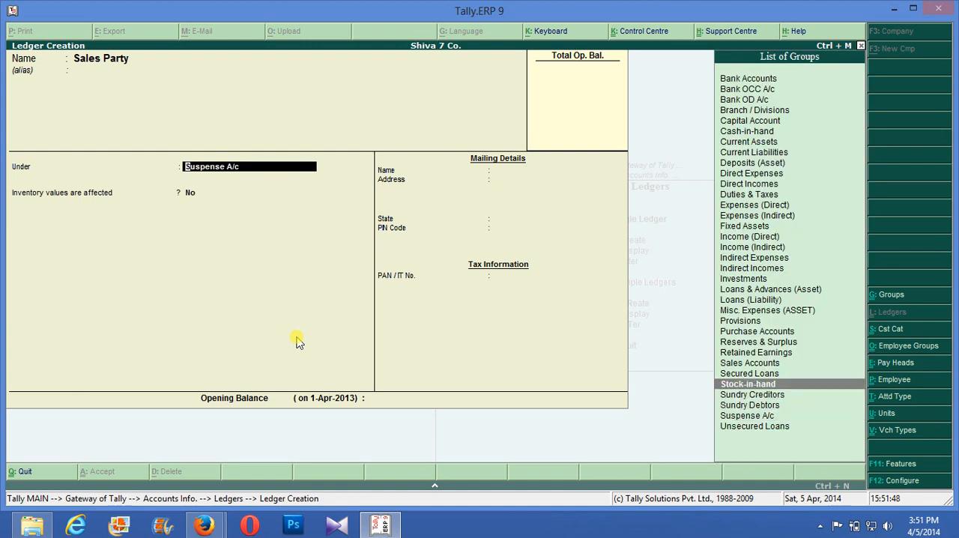
key("Down")
key("Down")
key("Return")
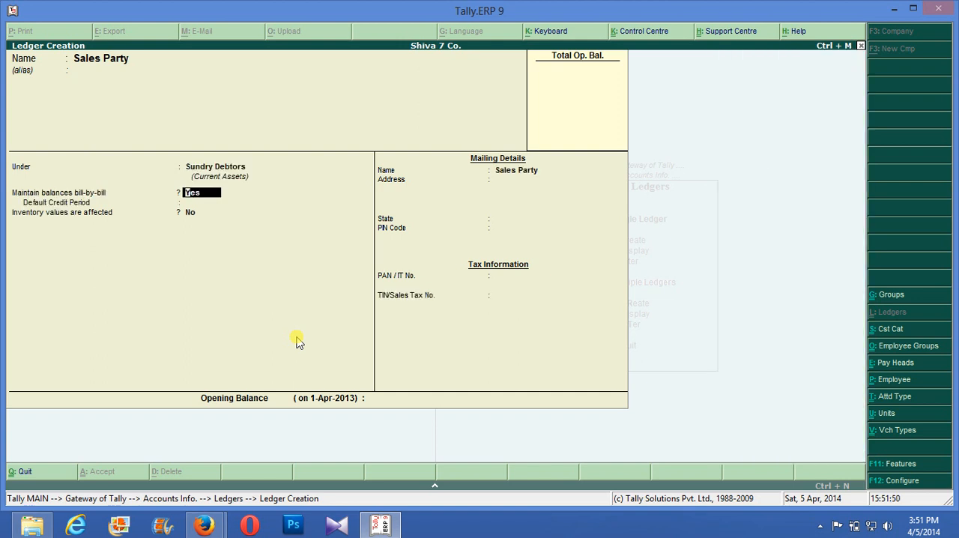
- Keep bill-by-bill balances on for Sales Party, set the state to Not Applicable, and save the ledger without an opening balance
key("Return")
key("Return")
key("Return")
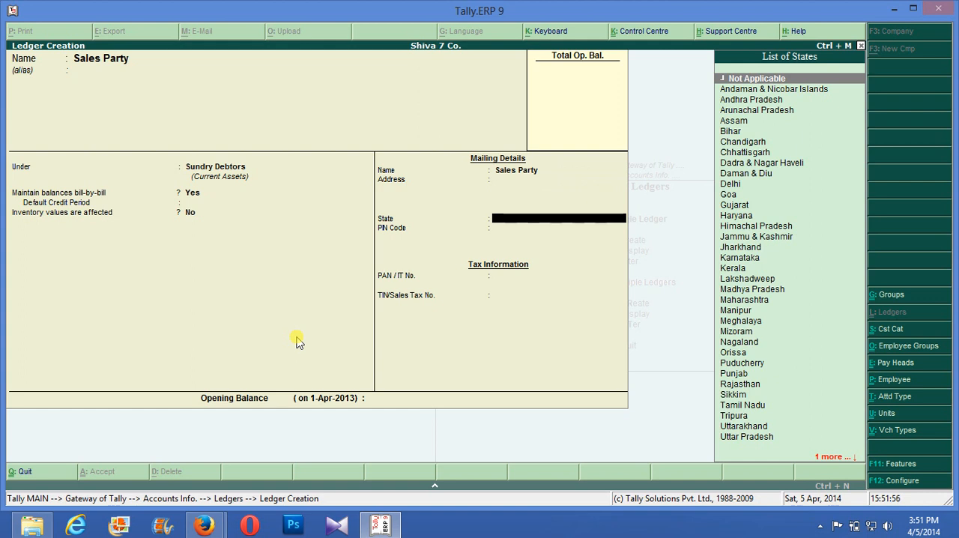
key("Return")
key("Return")
key("Return")
key("Return")
key("Return")
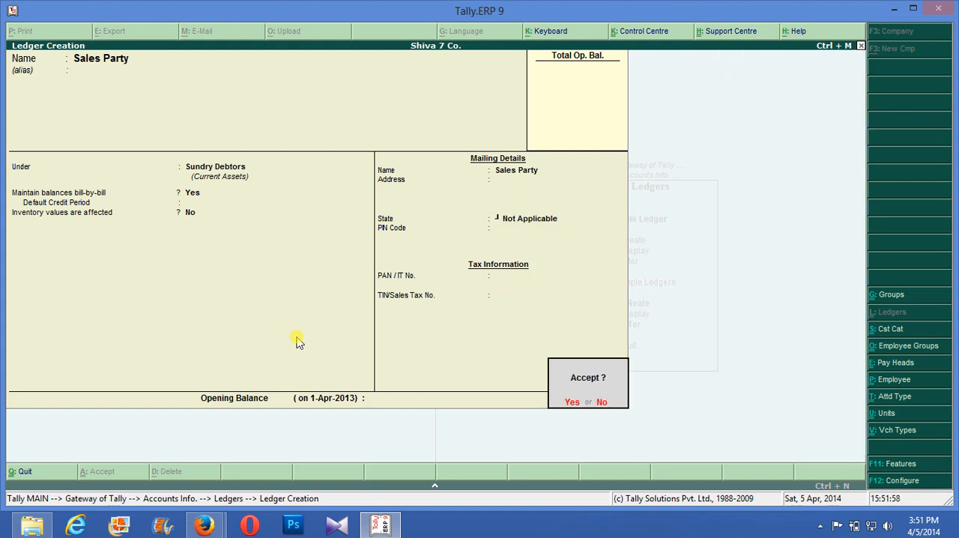
key("Return")
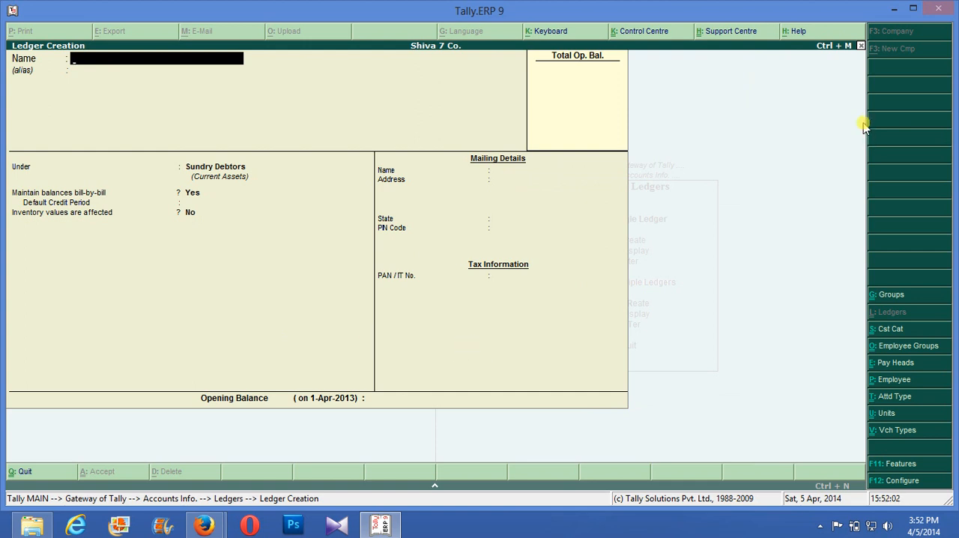
- Open MBlaze, and show MINECRAFT DESTRUCTION.rar in its containing folder from Firefox's downloads list
left_click(821, 526)
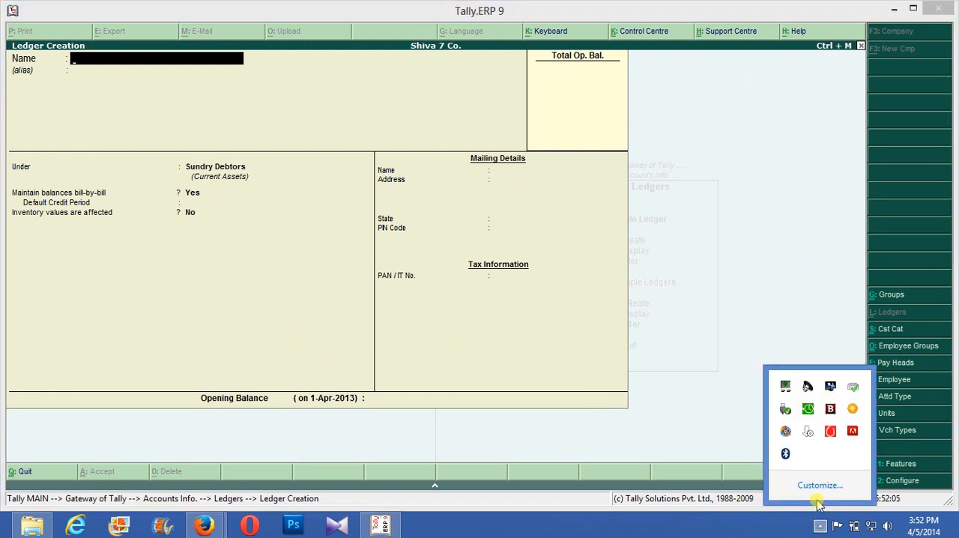
left_click(830, 433)
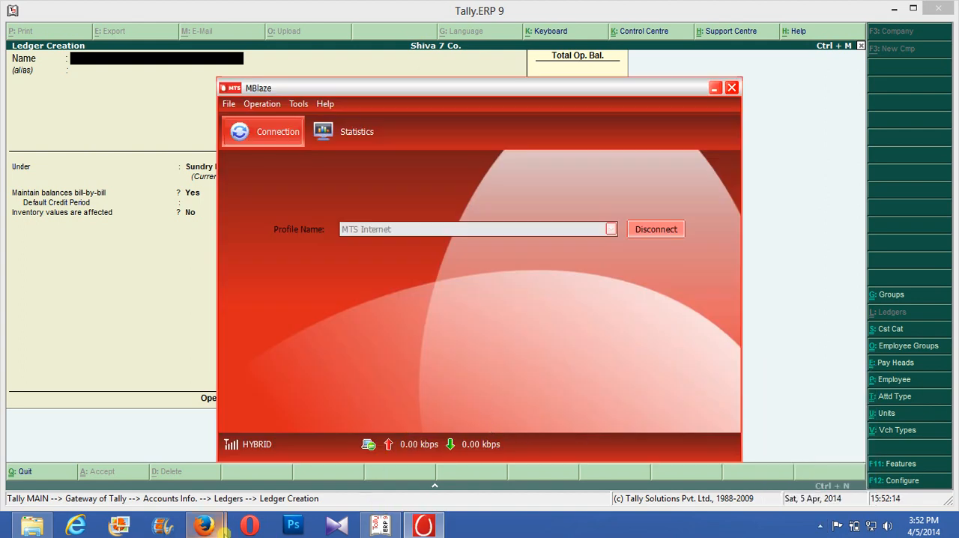
mouse_move(204, 526)
left_click(148, 481)
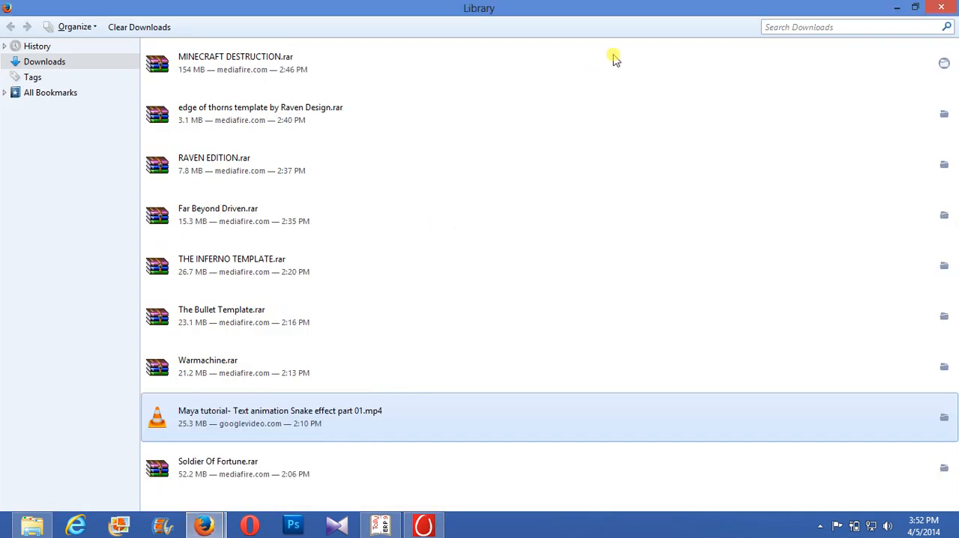
left_click(944, 65)
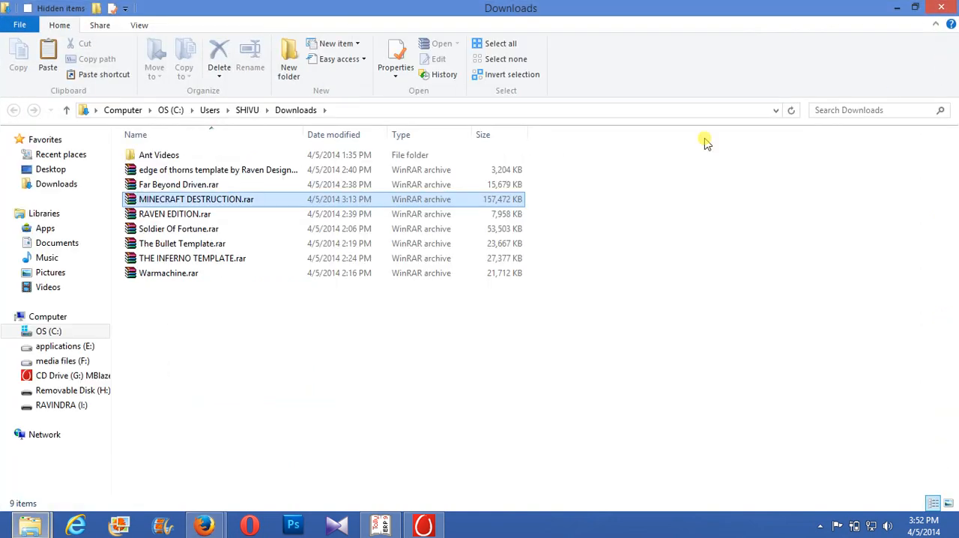
- Copy MINECRAFT DESTRUCTION.rar to the removable drive I:, and close the Downloads folder and Firefox's downloads list
right_click(354, 206)
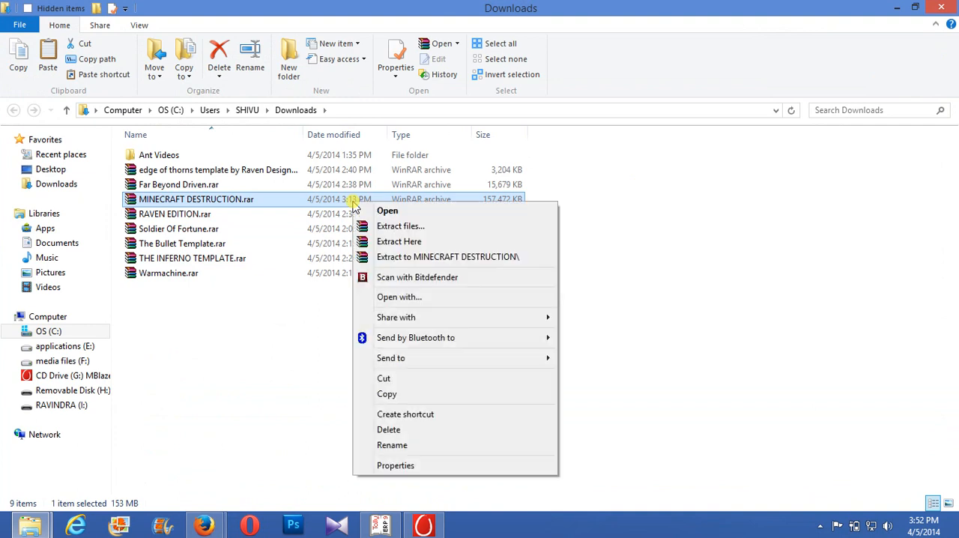
mouse_move(456, 358)
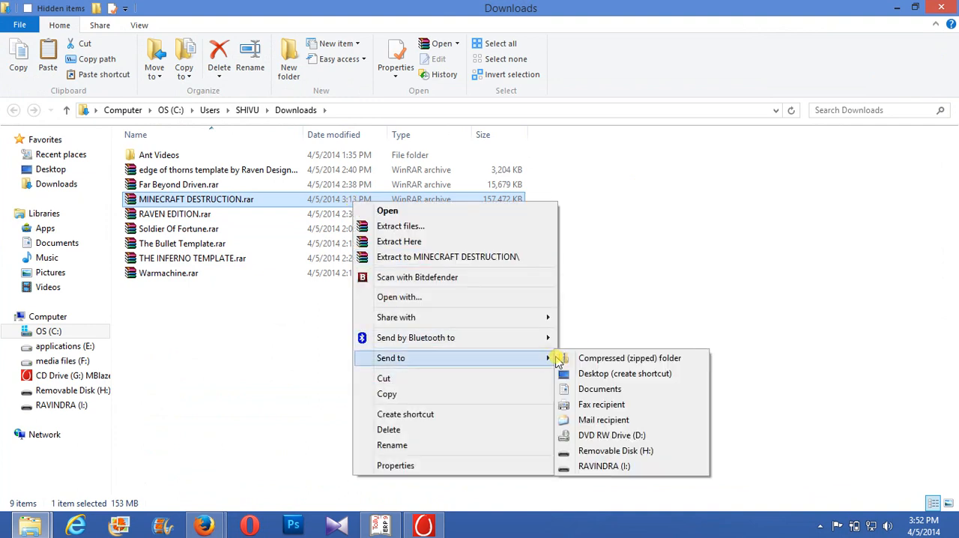
left_click(626, 468)
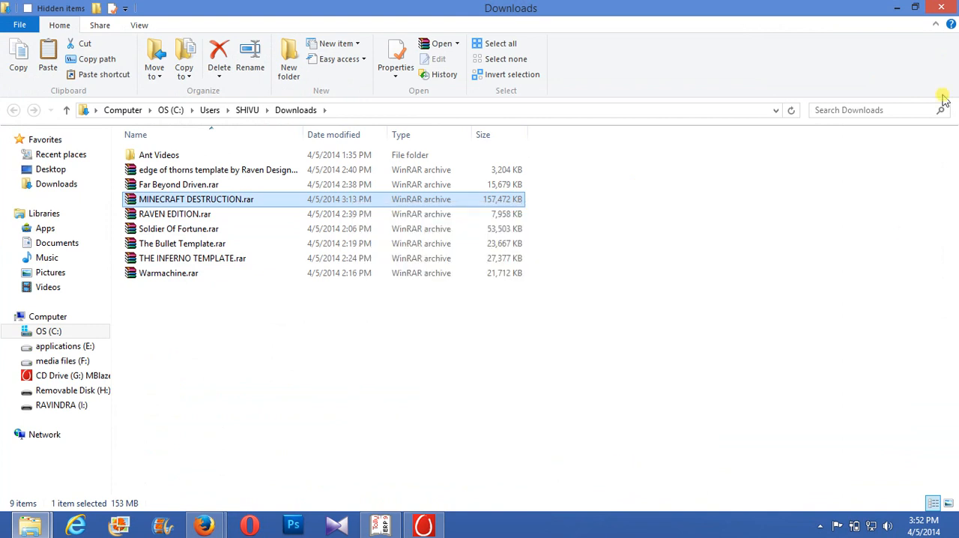
left_click(943, 7)
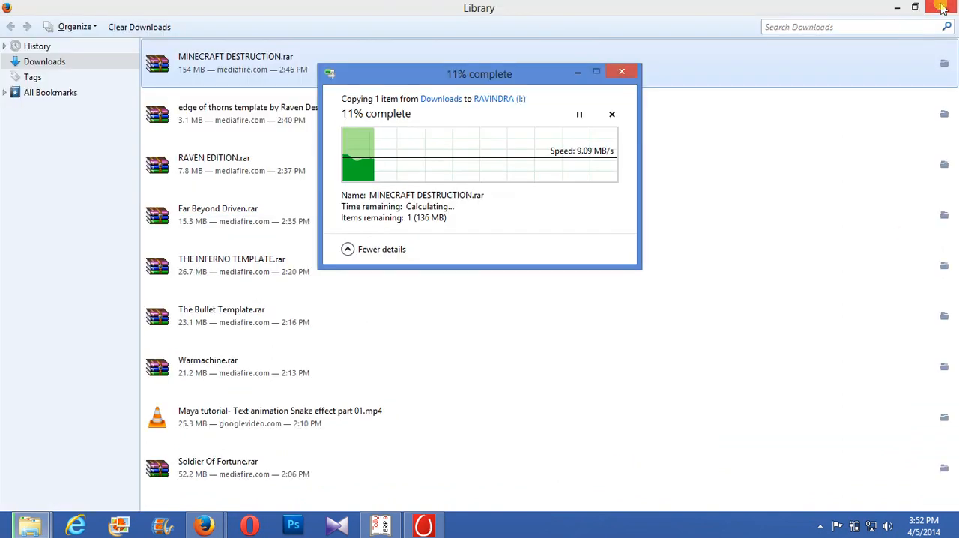
left_click(946, 4)
left_click(943, 6)
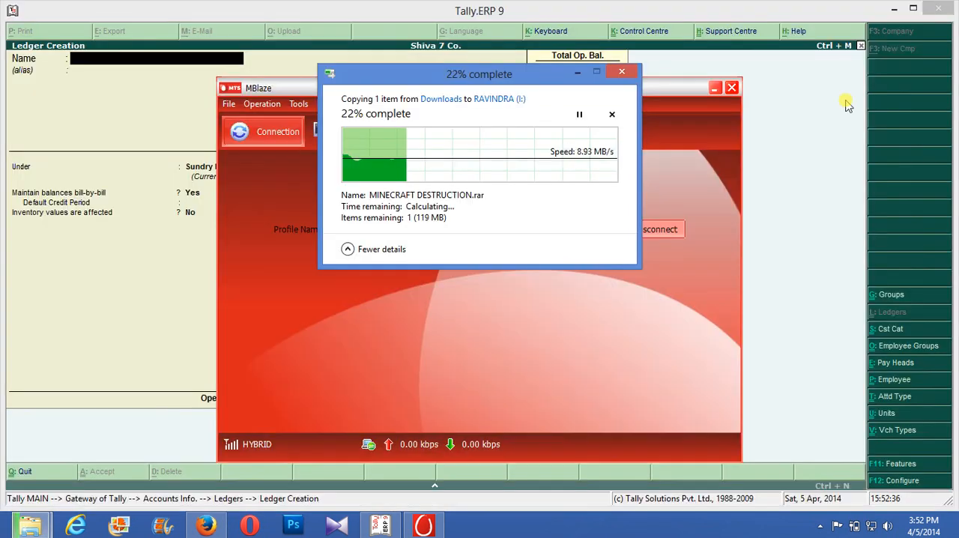
- Disconnect the MTS Internet profile and close MBlaze
left_click(674, 231)
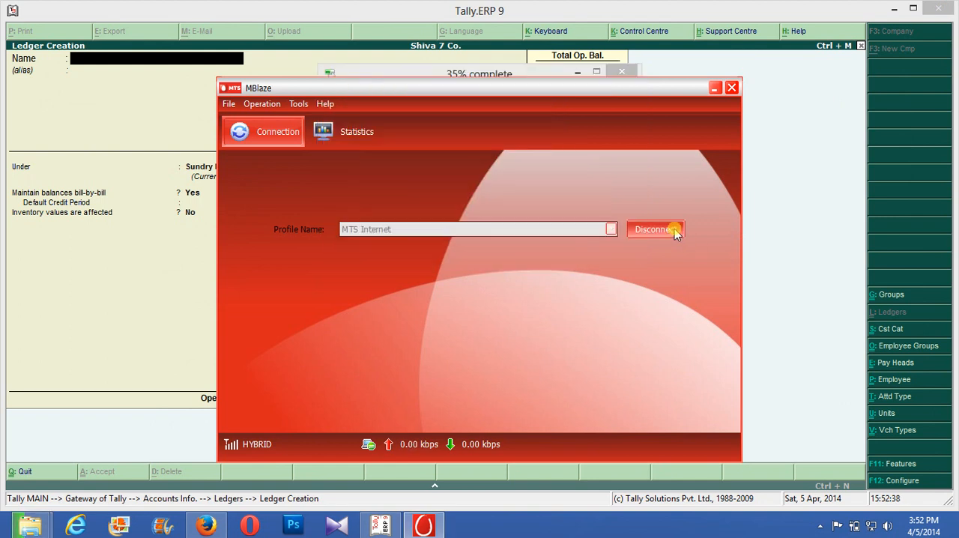
left_click(674, 230)
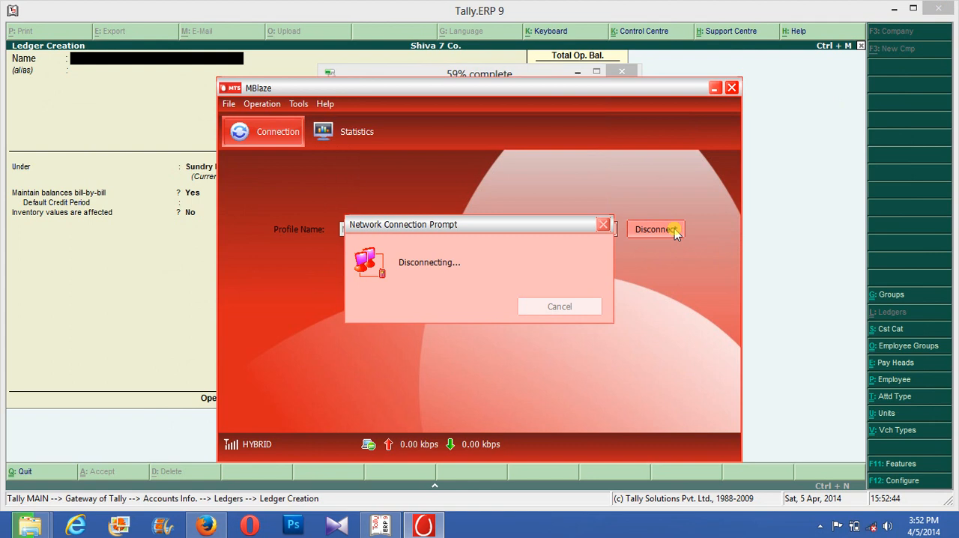
left_click(732, 88)
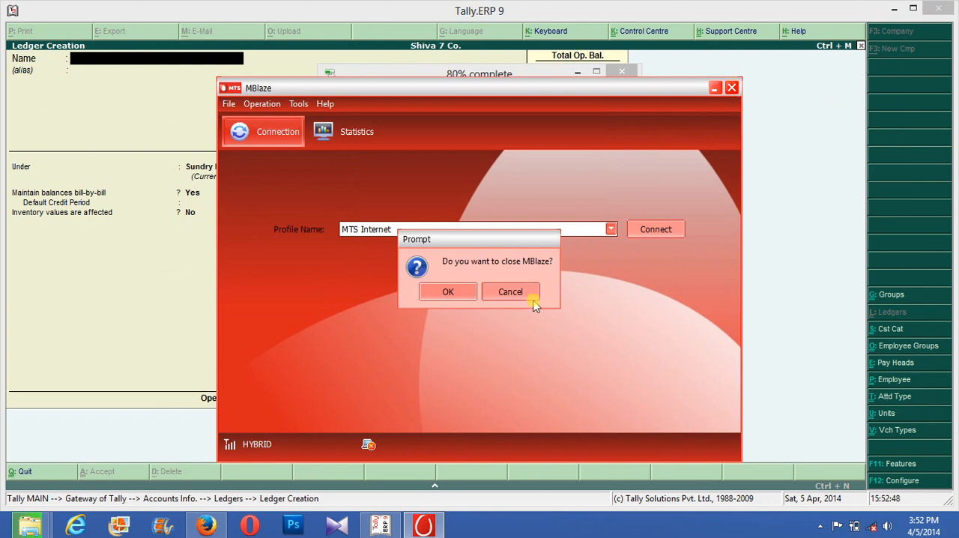
left_click(450, 292)
left_click(450, 291)
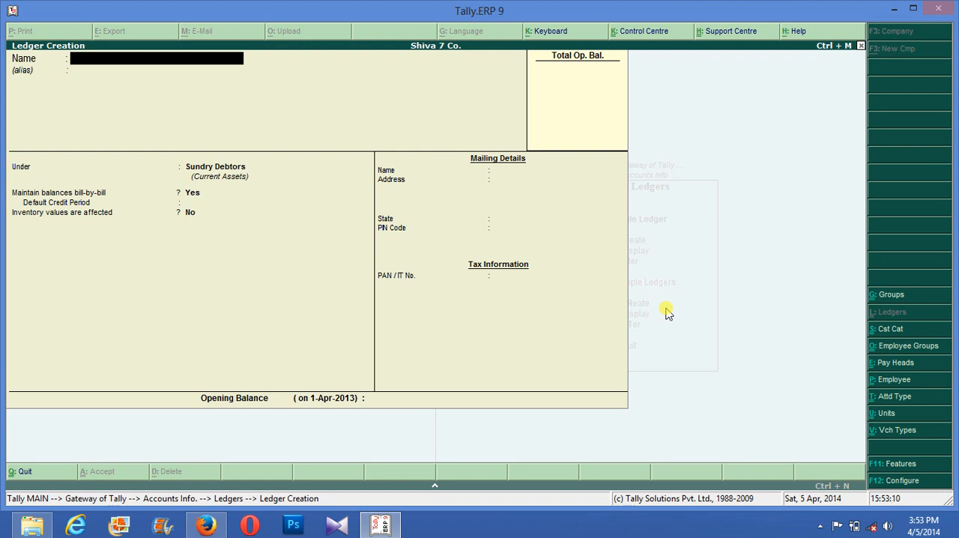
- Leave ledger creation for the Gateway of Tally and open accounting voucher entry
key("Escape")
key("Escape")
key("Escape")
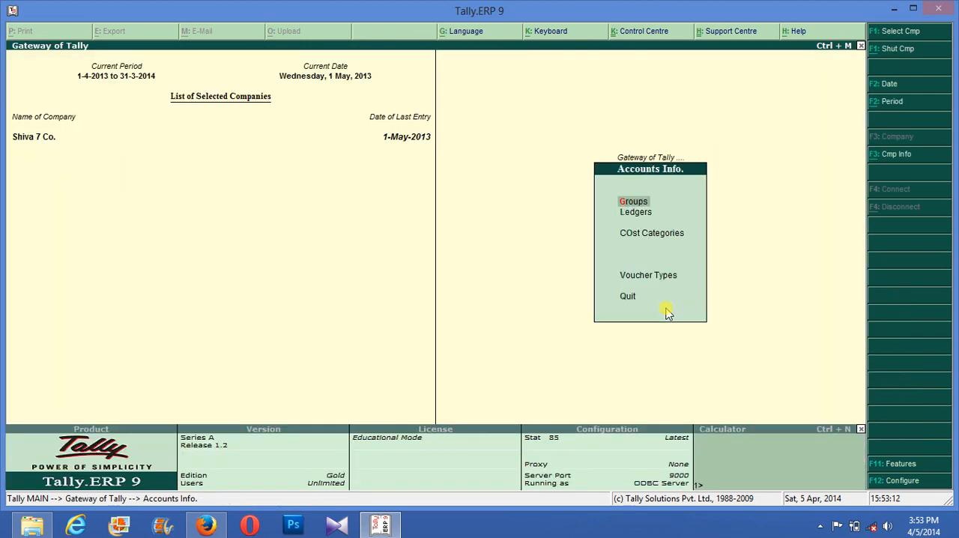
key("Down")
key("Down")
key("Down")
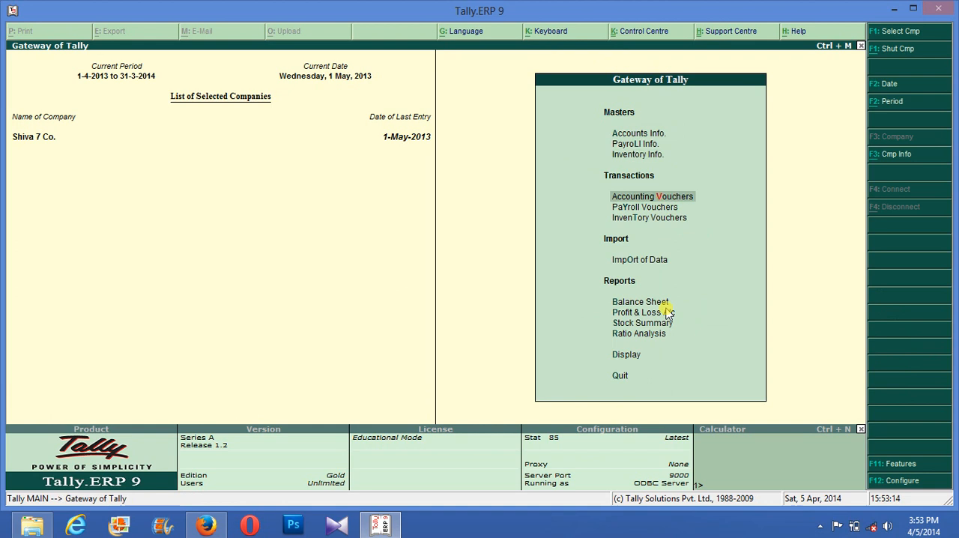
key("Return")
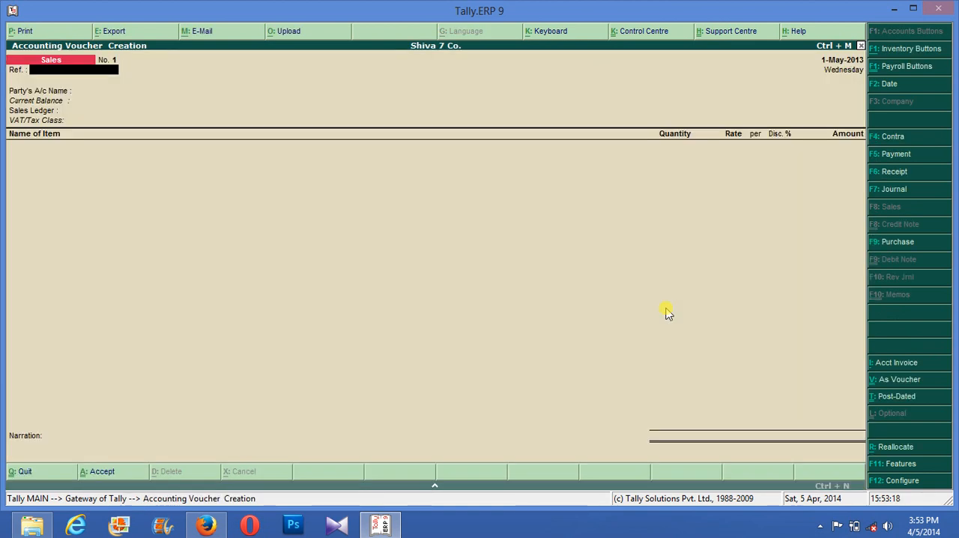
- Start a purchase voucher with supplier invoice number 5, dated 2-May-2013
key("F9")
type("5")
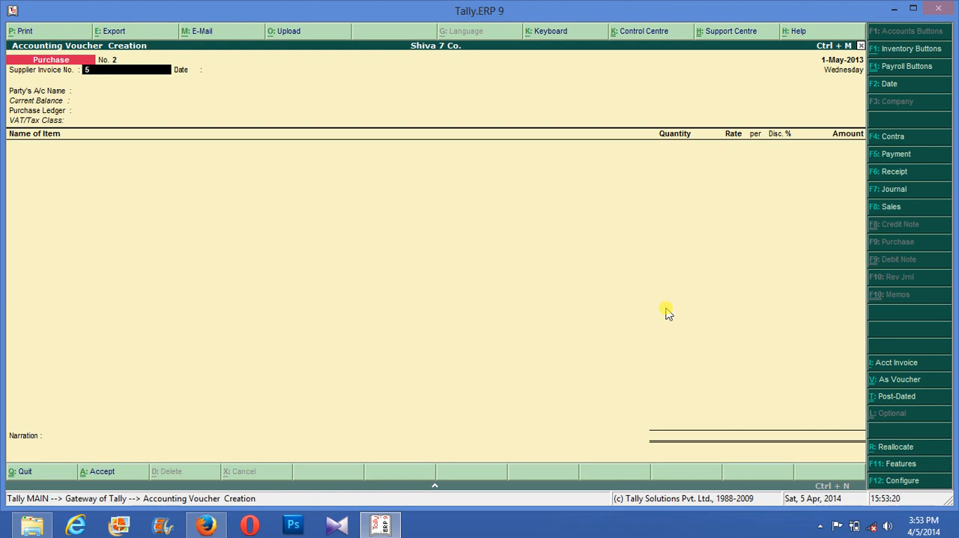
key("Return")
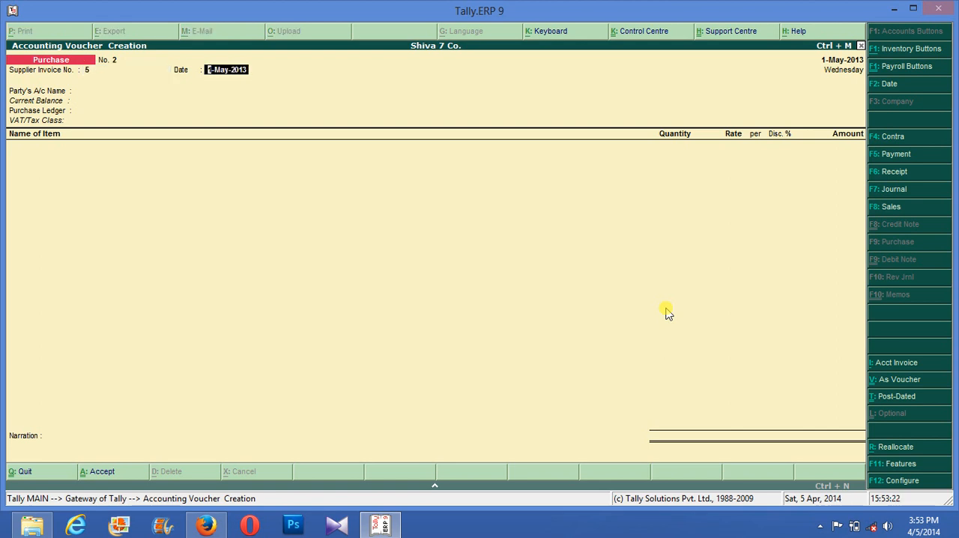
key("F2")
key("Return")
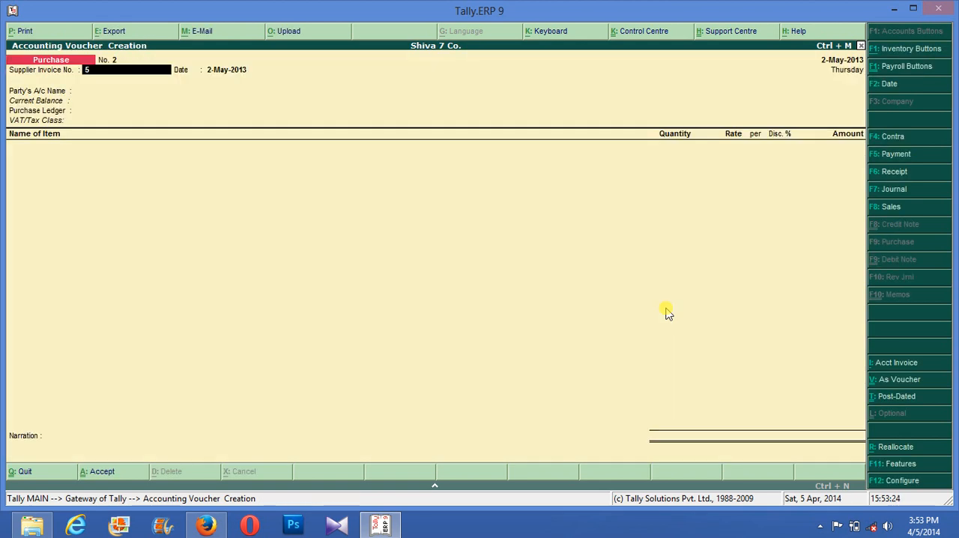
key("Return")
key("Return")
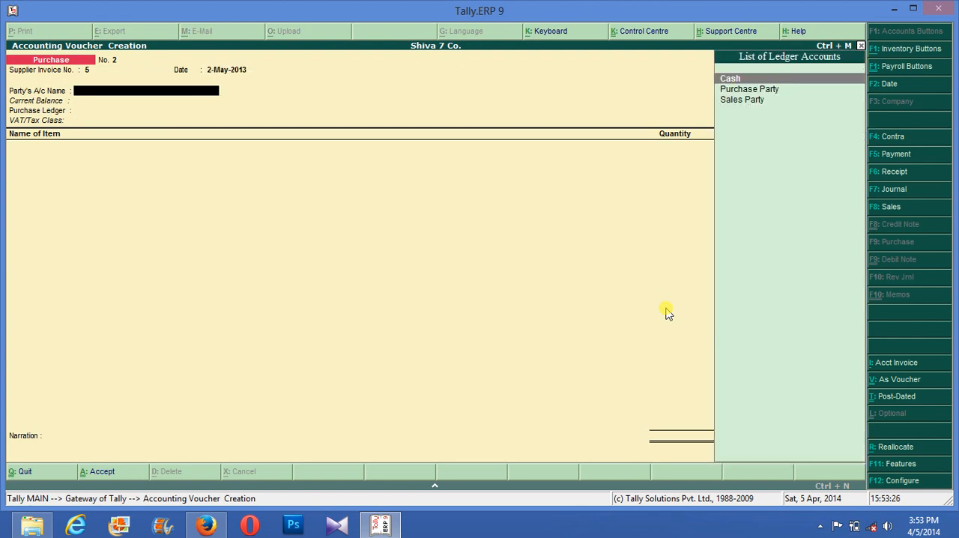
- Set the voucher's party account to Purchase Party and accept the supplier details without receipt note or order numbers
key("Down")
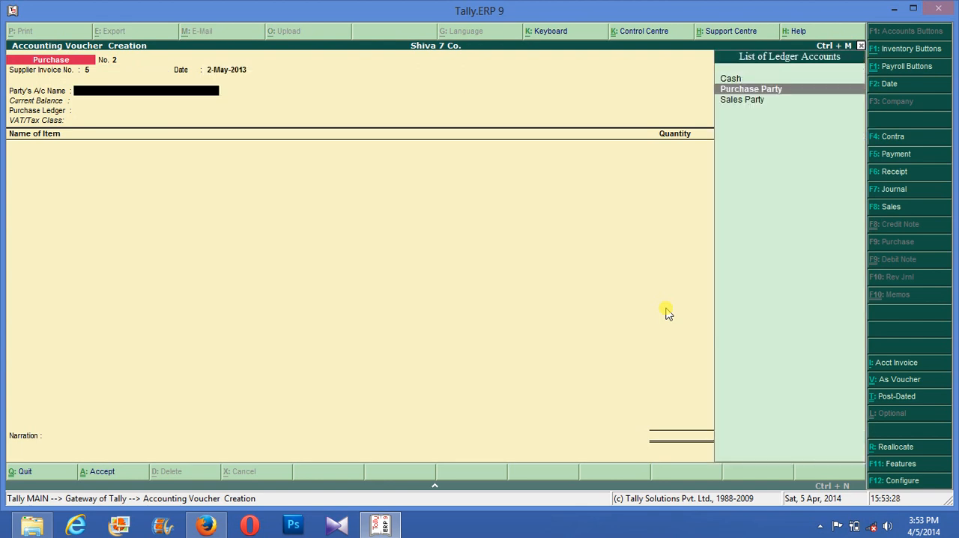
key("Return")
key("Return")
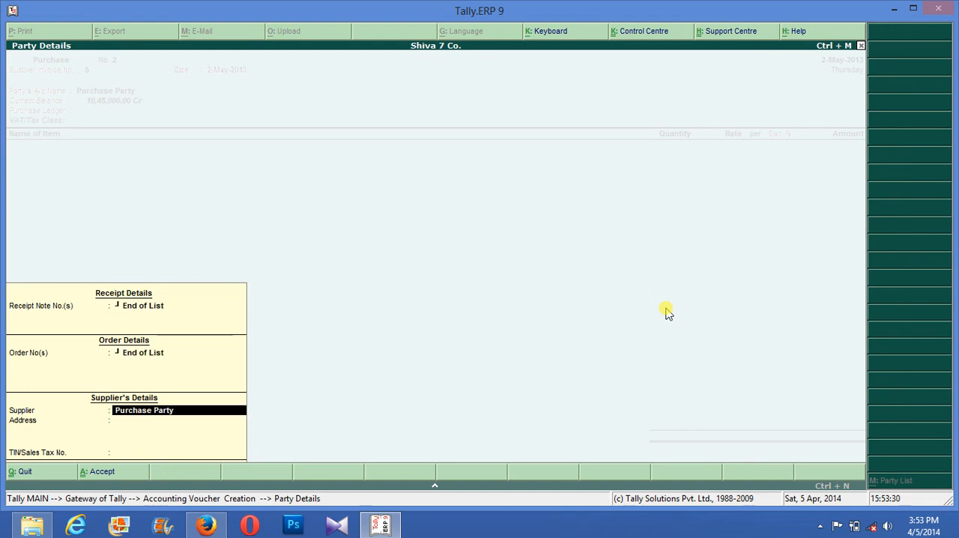
key("Return")
key("Return")
- Set the voucher's purchase ledger to Purchase @ 4%
key("Return")
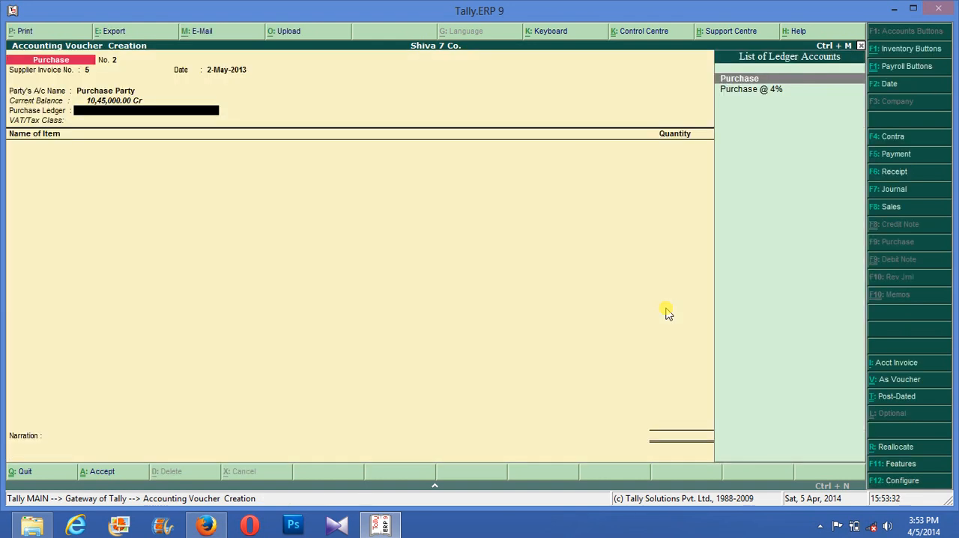
key("Return")
key("BackSpace")
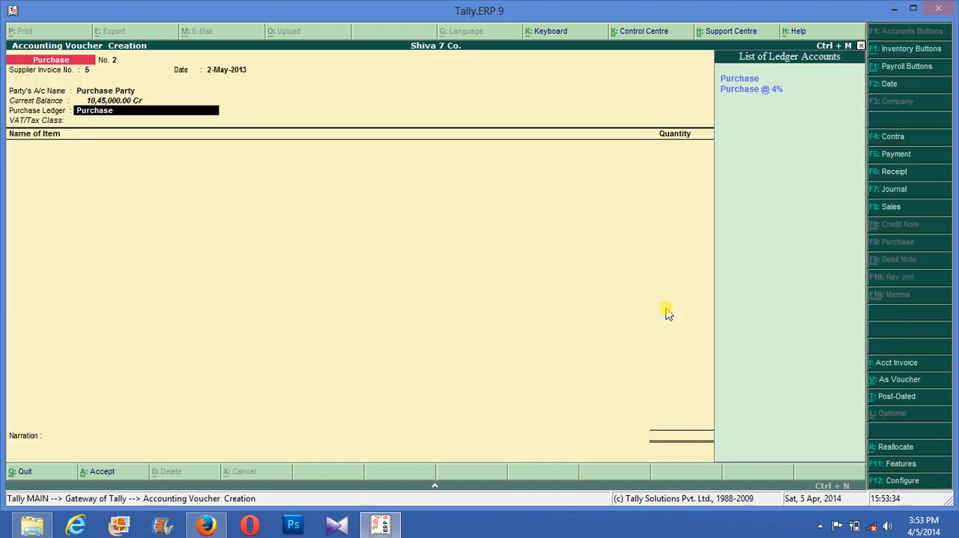
key("Down")
key("Down")
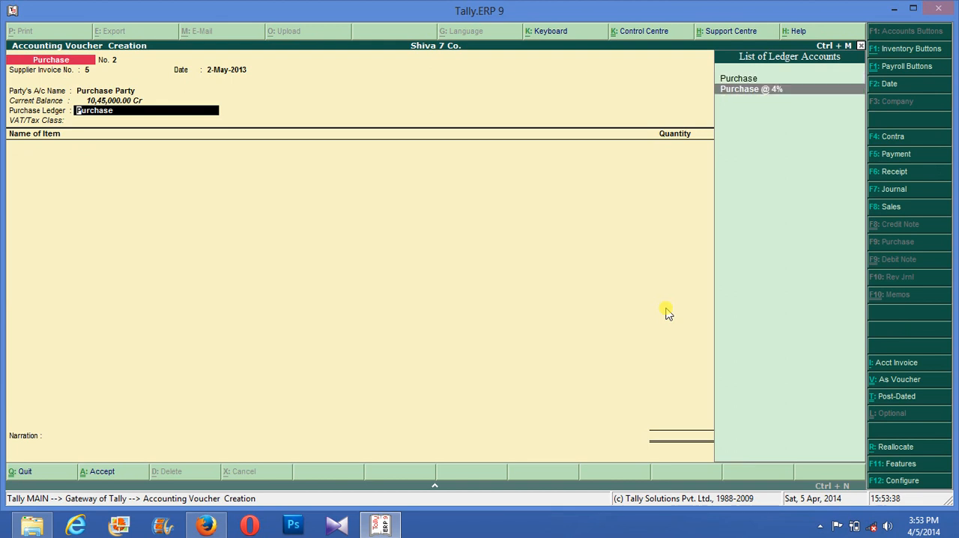
key("Return")
- Add Nokia Asha to the voucher with tracking and order numbers Not Applicable, stored in Finished Godown
key("Down")
key("Return")
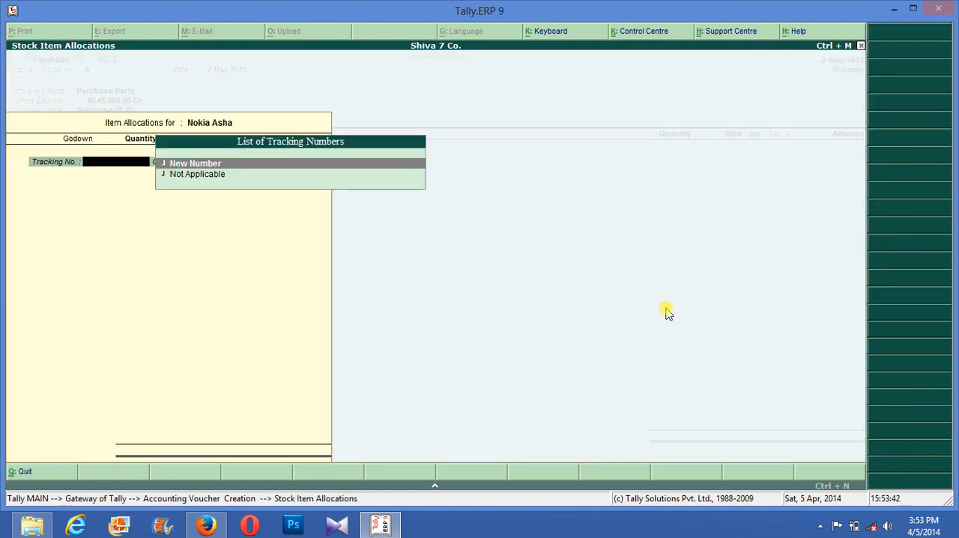
key("Down")
key("Return")
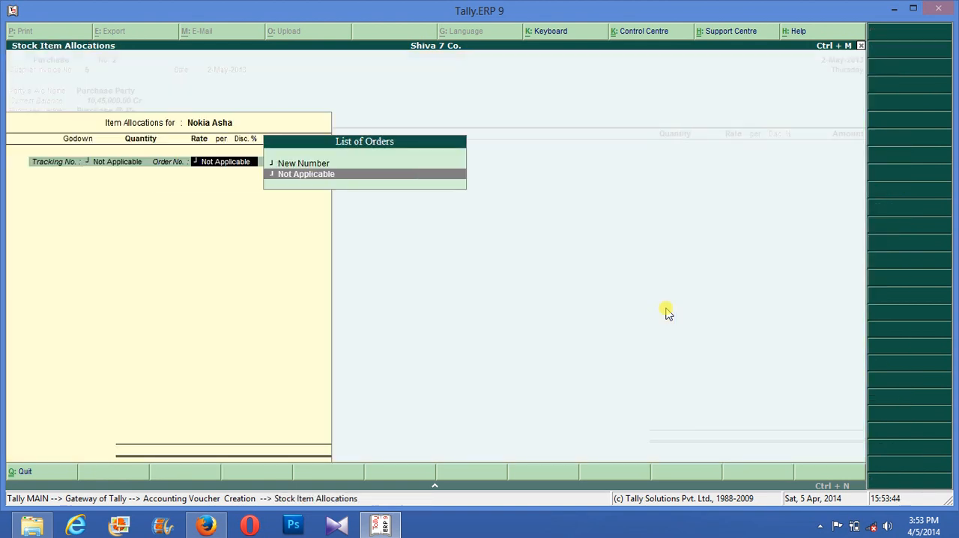
key("Return")
- Enter a quantity of 50 nos for Nokia Asha, accepting the rate of 6,000.00 and the line amount
key("Return")
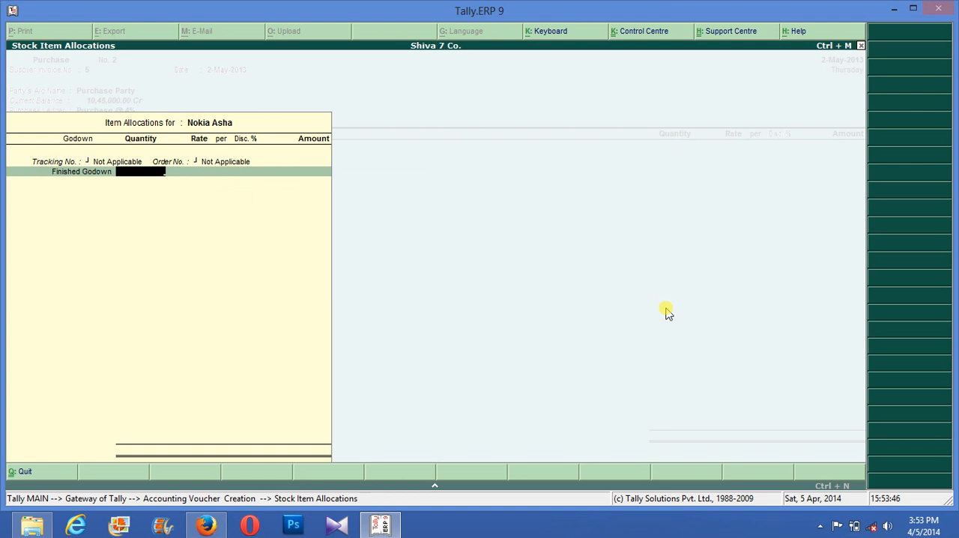
type("50")
key("Return")
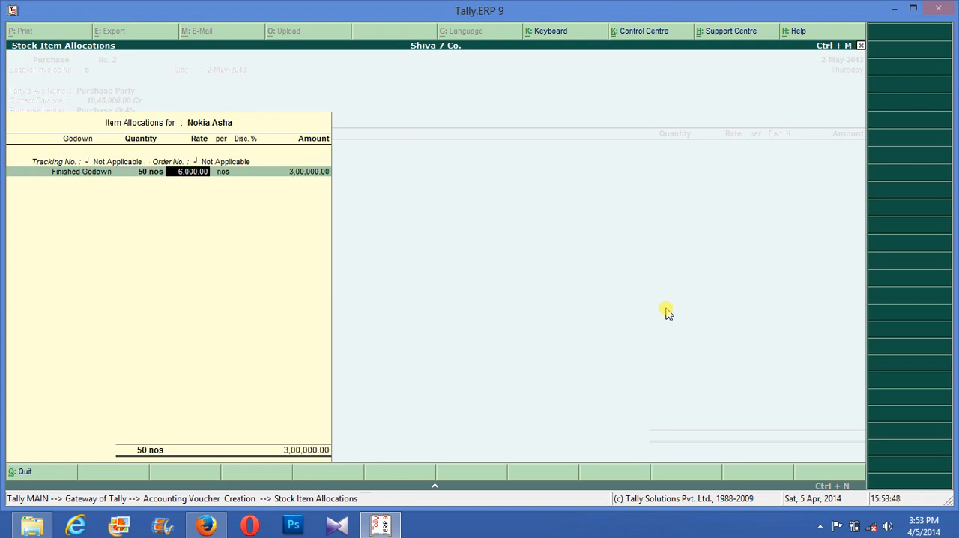
key("Return")
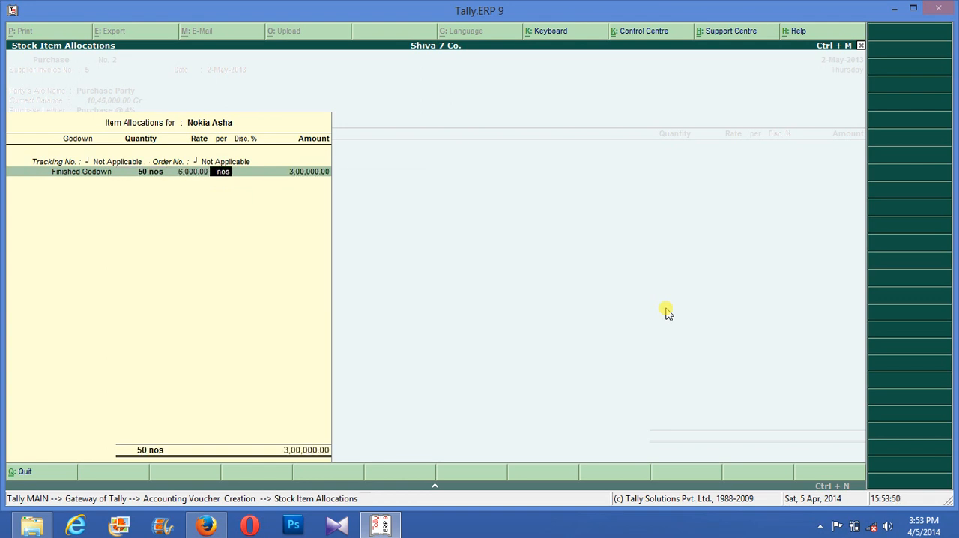
key("Return")
key("Return")
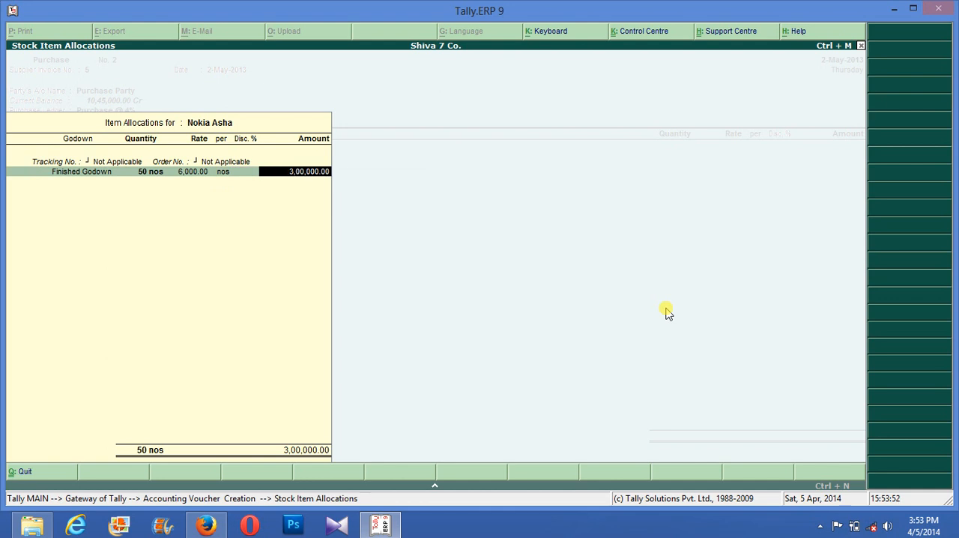
key("Return")
key("Return")
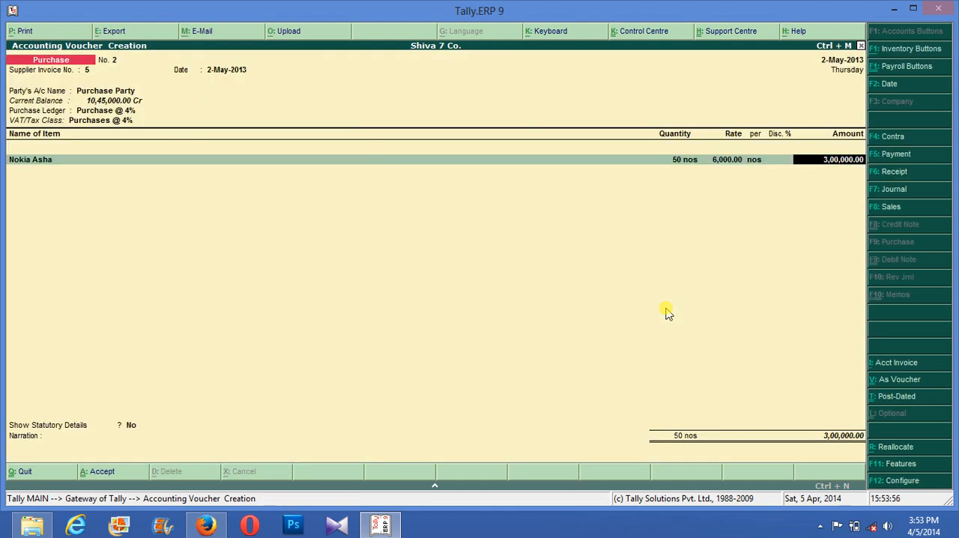
key("Return")
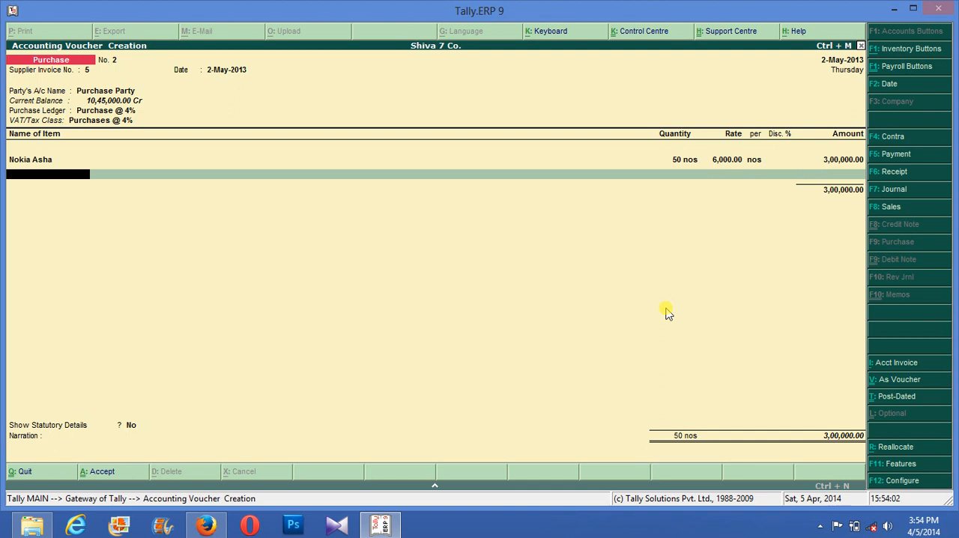
- End the item list and add the Input Vat @ 4% ledger to the purchase voucher
key("BackSpace")
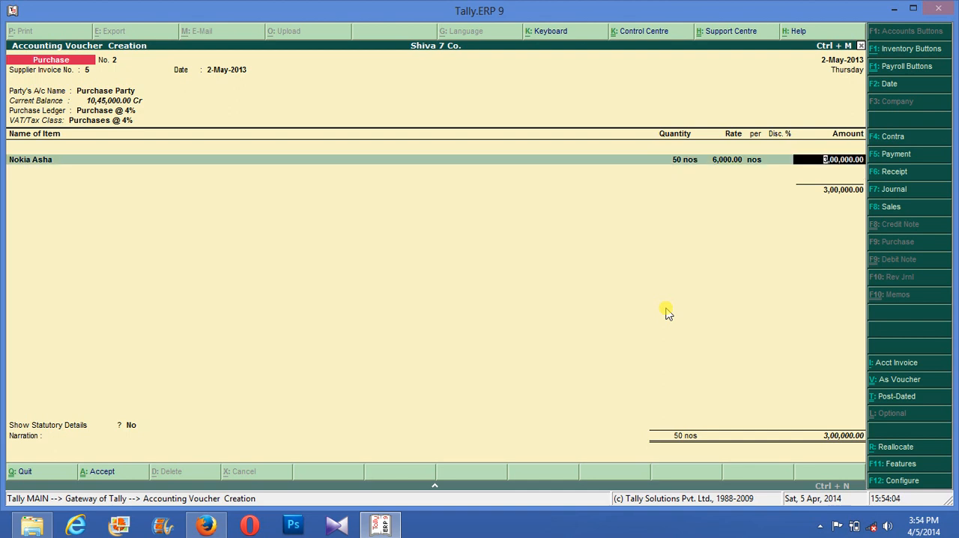
key("Return")
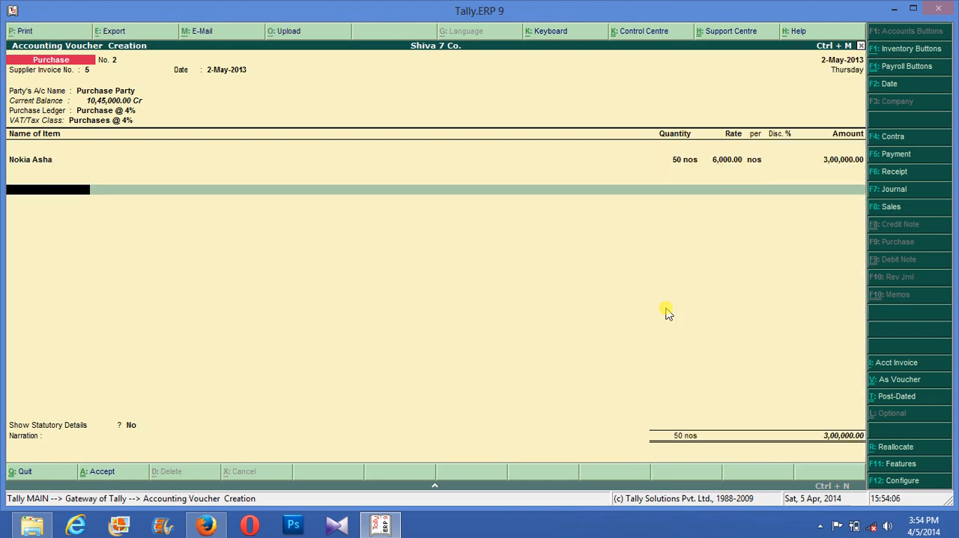
type("Input Vat @ 4%")
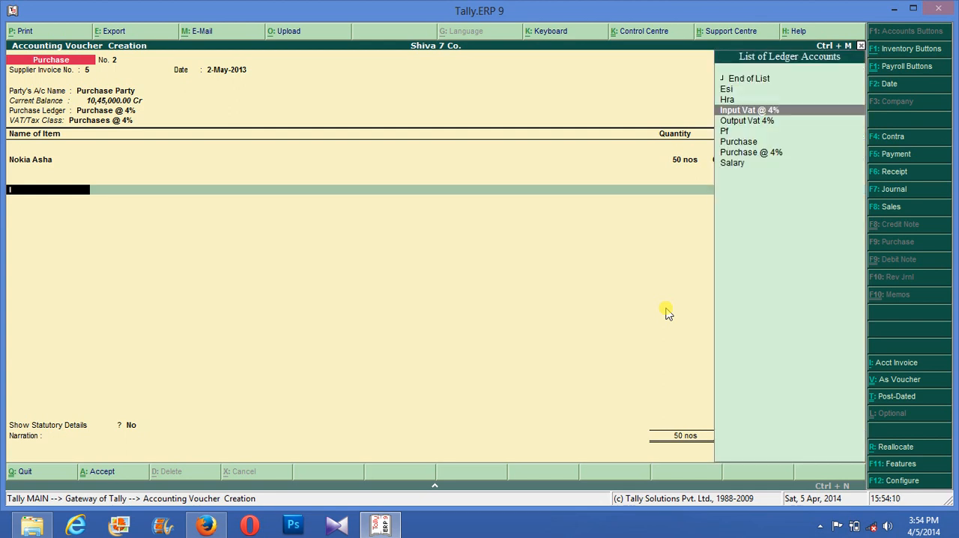
key("Return")
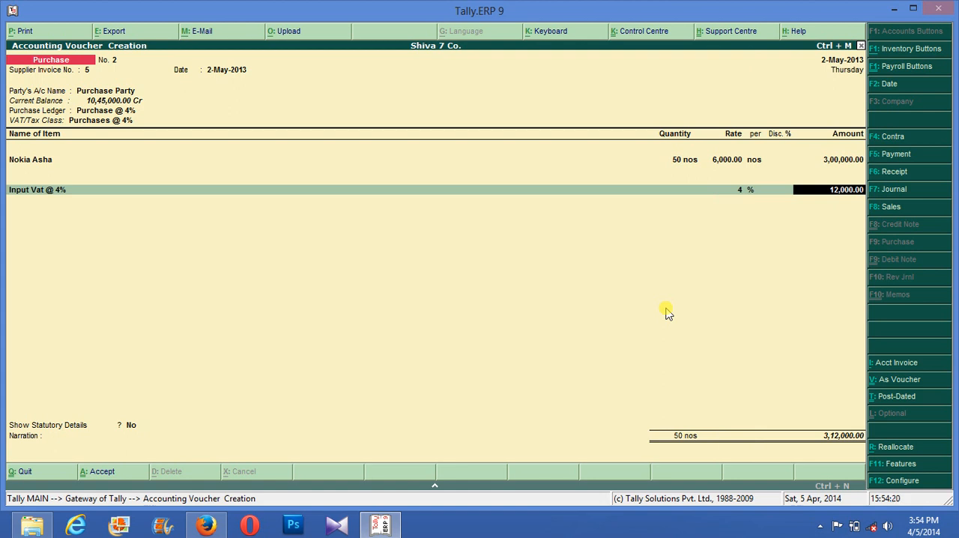
key("Return")
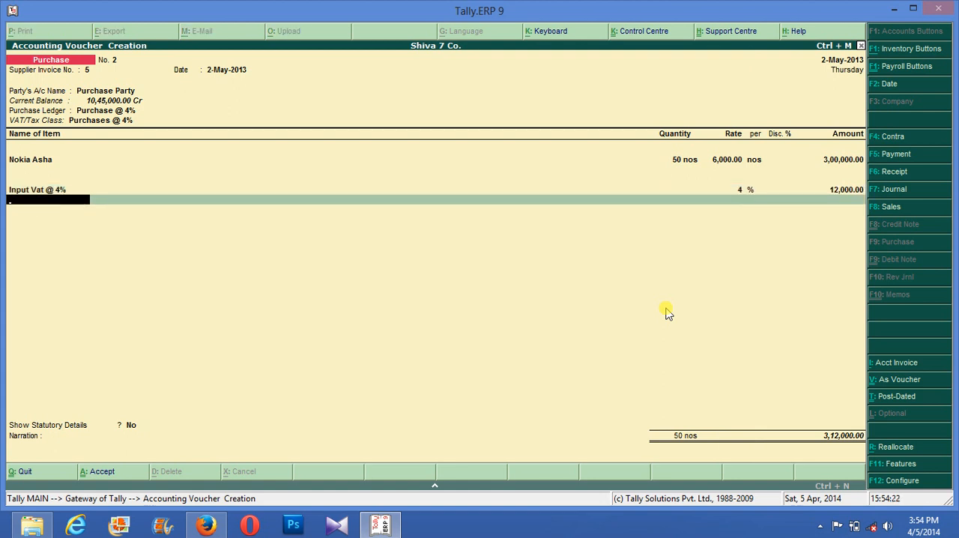
key("BackSpace")
key("BackSpace")
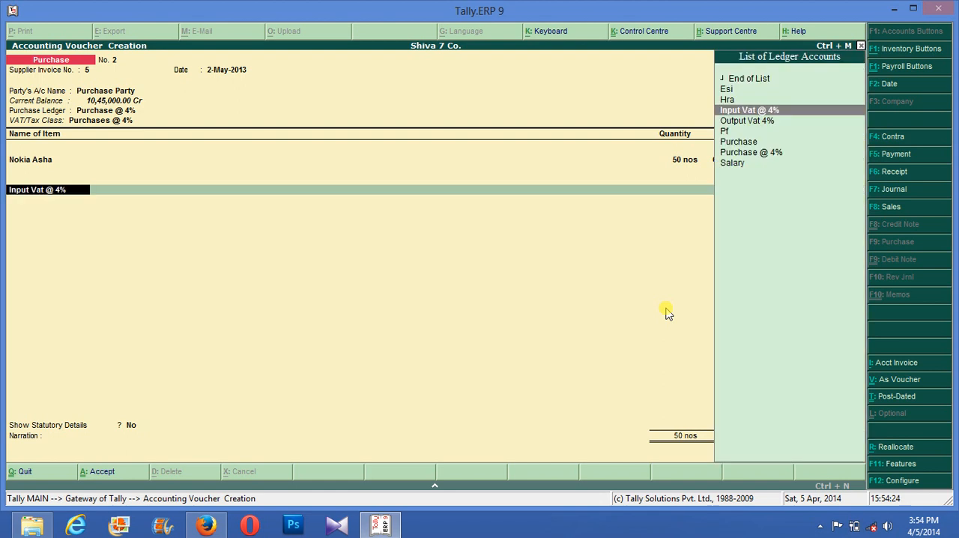
key("BackSpace")
key("Return")
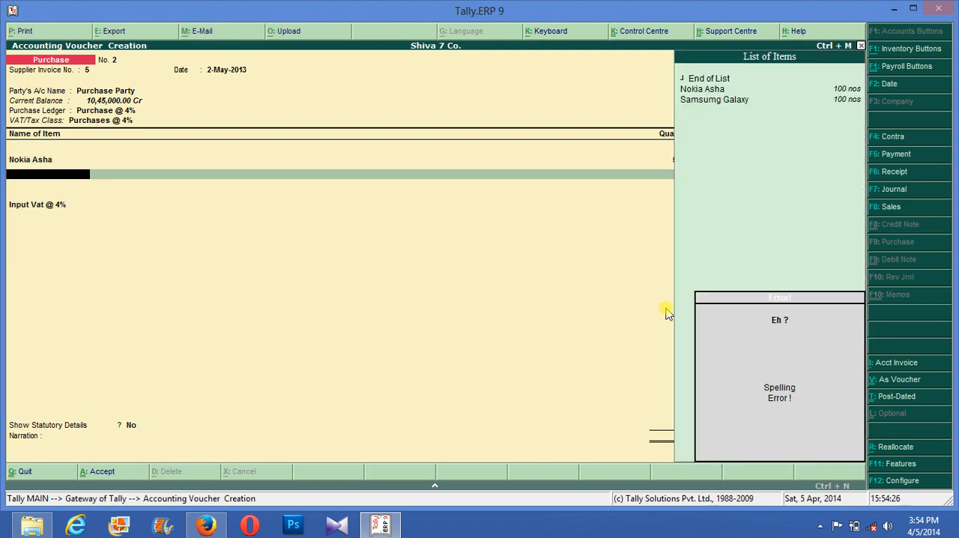
key("Return")
key("BackSpace")
key("Return")
key("Return")
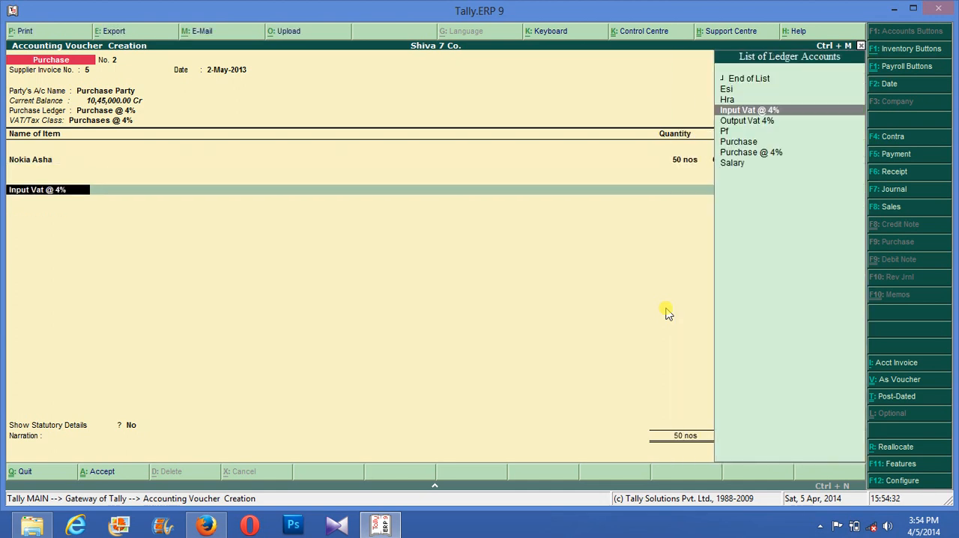
- Keep the Input Vat @ 4% line and save the purchase voucher without a narration
key("Return")
key("Return")
key("Return")
key("Return")
key("Return")
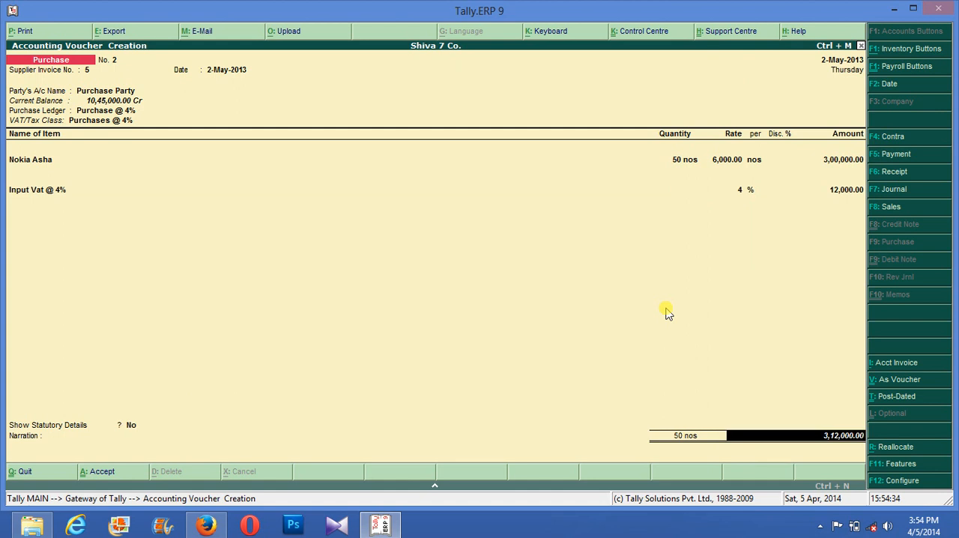
key("Return")
key("Return")
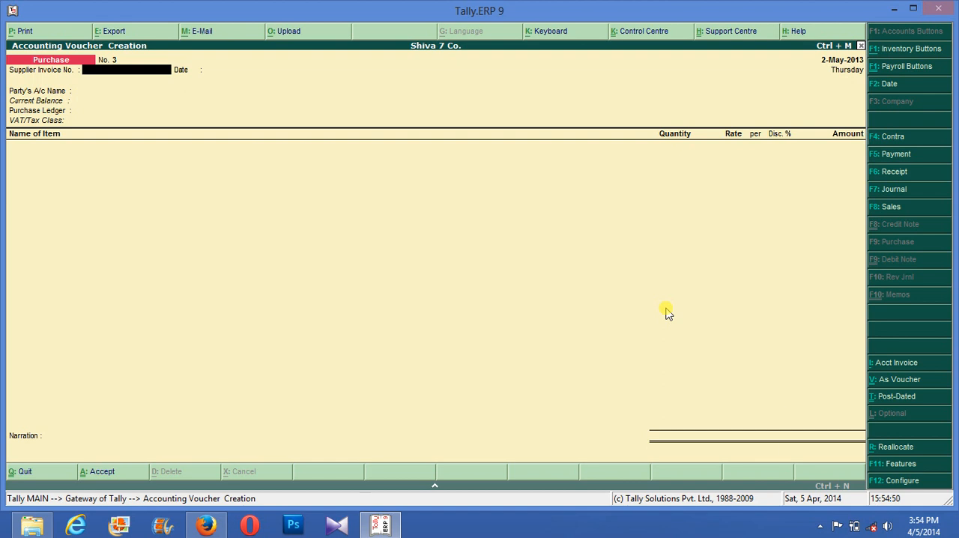
- Leave voucher entry for the Gateway of Tally and open the creation form for a single ledger
key("Escape")
key("Down")
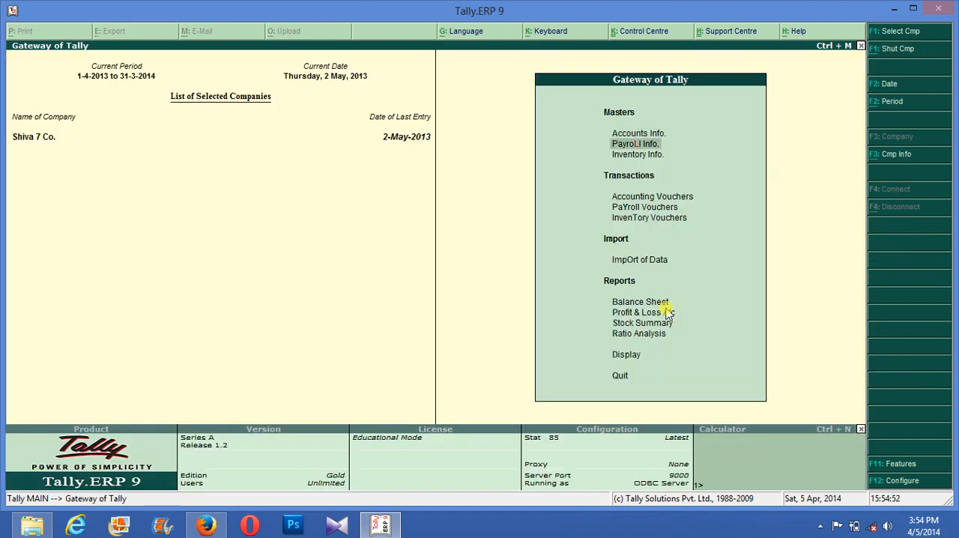
key("Up")
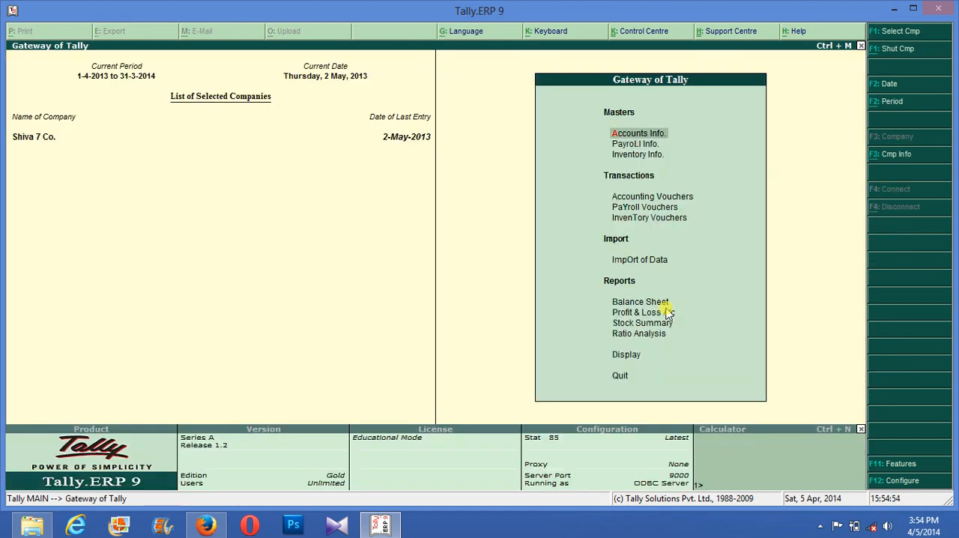
key("Return")
key("Down")
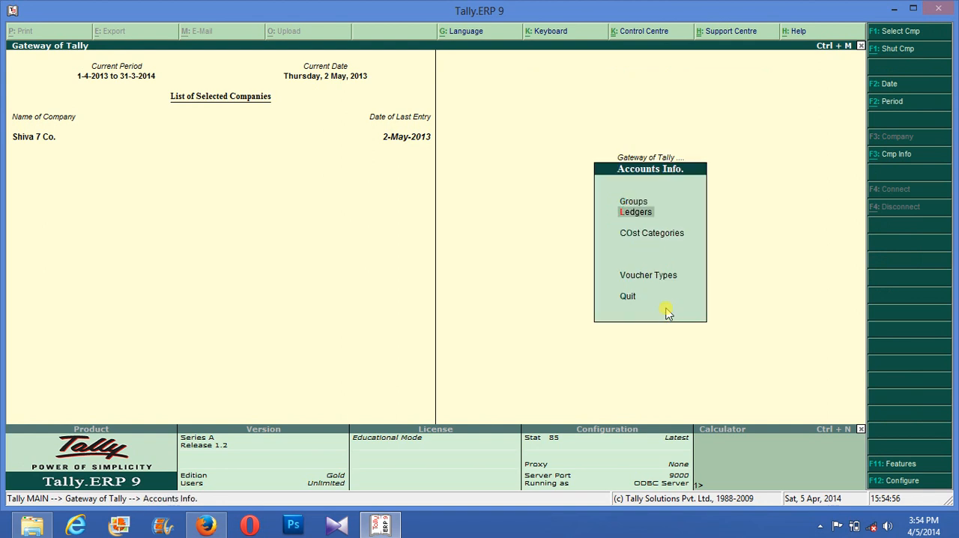
key("Return")
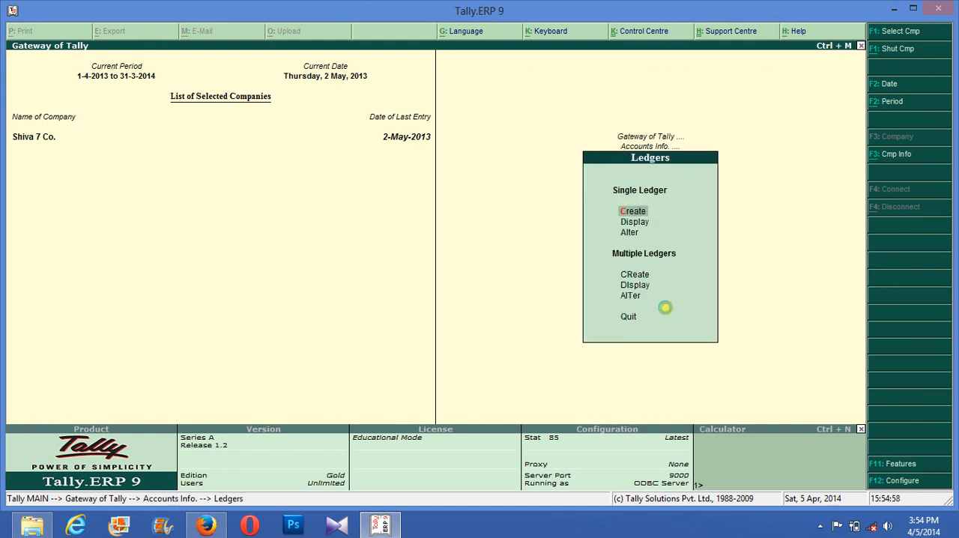
key("Return")
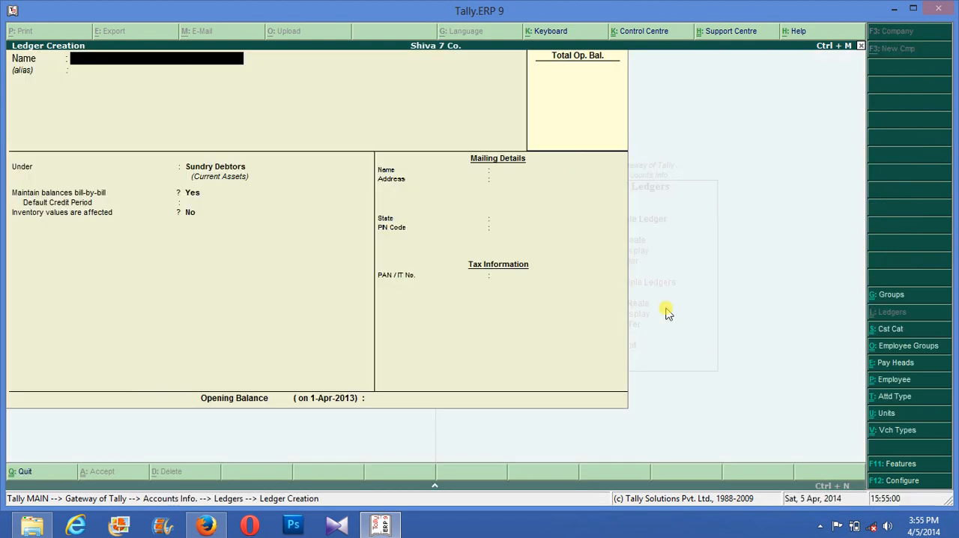
- Name the new ledger Purchase @ 5% and leave its alias blank
type("Purchase @ 5%")
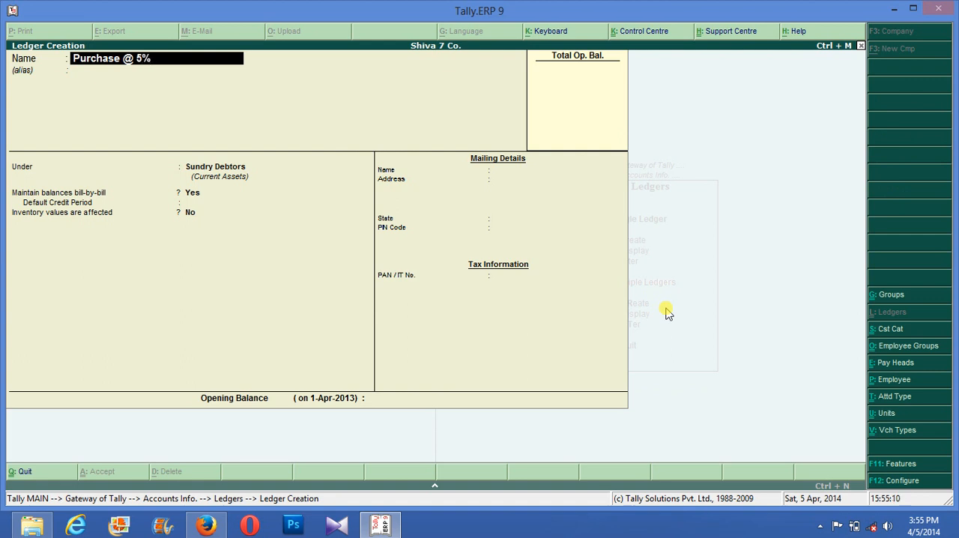
key("Return")
key("Return")
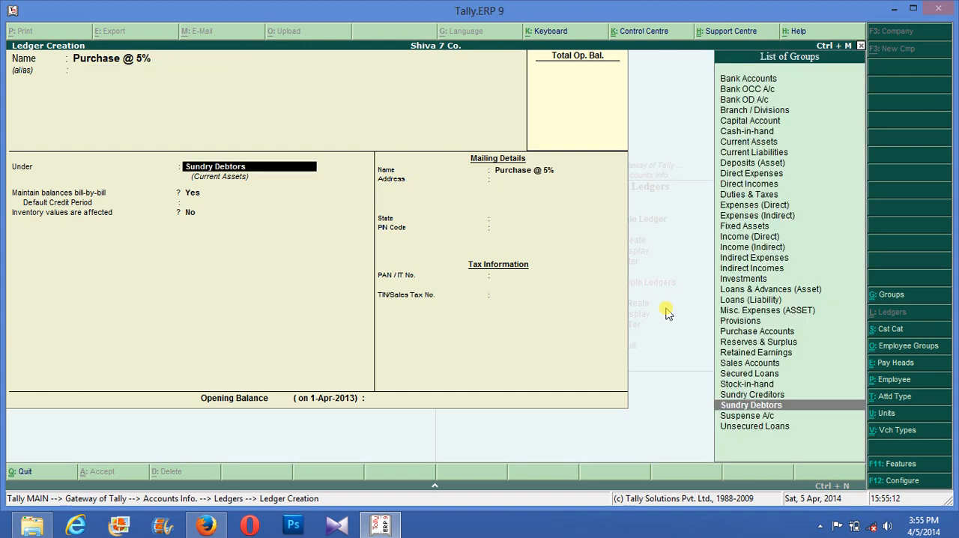
- Place the new ledger under the Purchase Accounts group, keeping inventory values affected
type("pu")
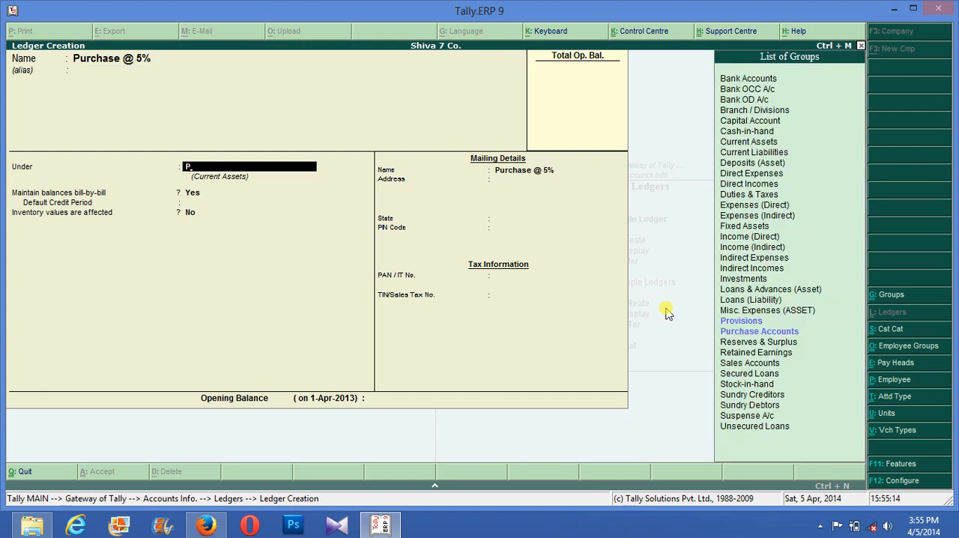
key("Return")
- Mark the ledger as used in VAT returns with the VAT/tax class Purchases @ 12.5%
key("Return")
type("y")
key("Return")
key("Down")
key("Down")
key("Down")
key("Down")
key("Down")
key("Down")
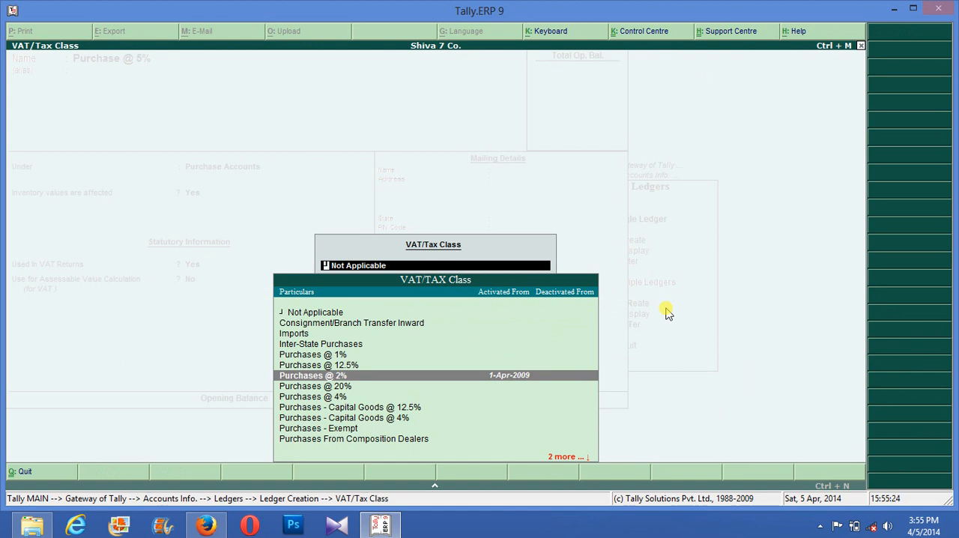
key("Up")
key("Return")
- Rename the ledger being created as Purchase @ 12.5%, keeping its group
key("BackSpace")
key("BackSpace")
key("BackSpace")
key("BackSpace")
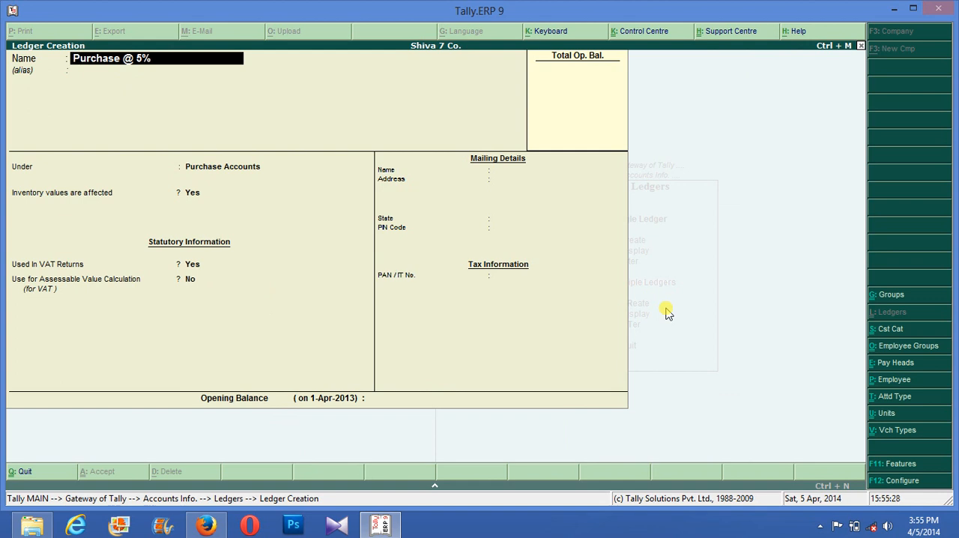
key("BackSpace")
key("BackSpace")
type("12.5%")
key("Return")
key("Return")
key("Return")
key("Return")
key("Return")
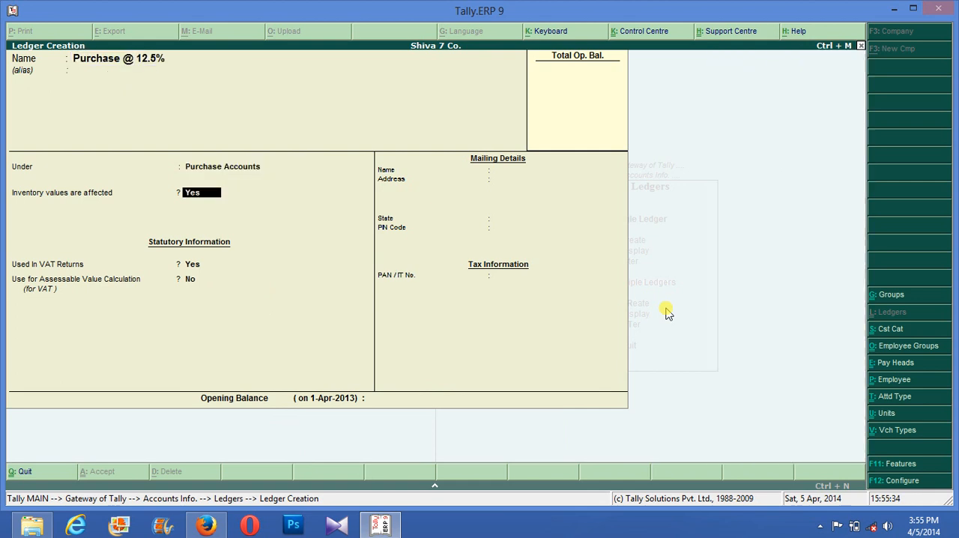
- Enable assessable value calculation for VAT, apportioned Based on Quantity, and save the Purchase @ 12.5% ledger
key("Return")
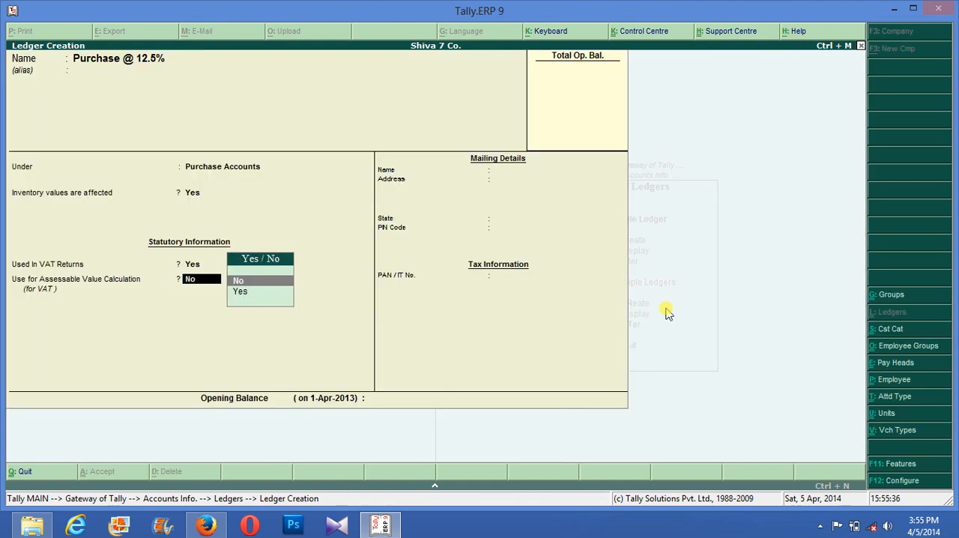
key("y")
key("Return")
key("Return")
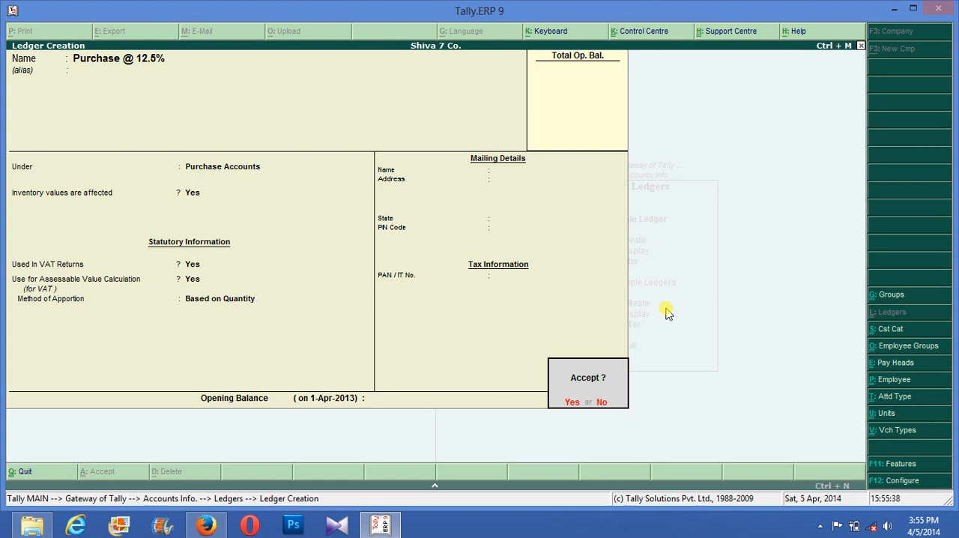
key("Return")
type("Inp")
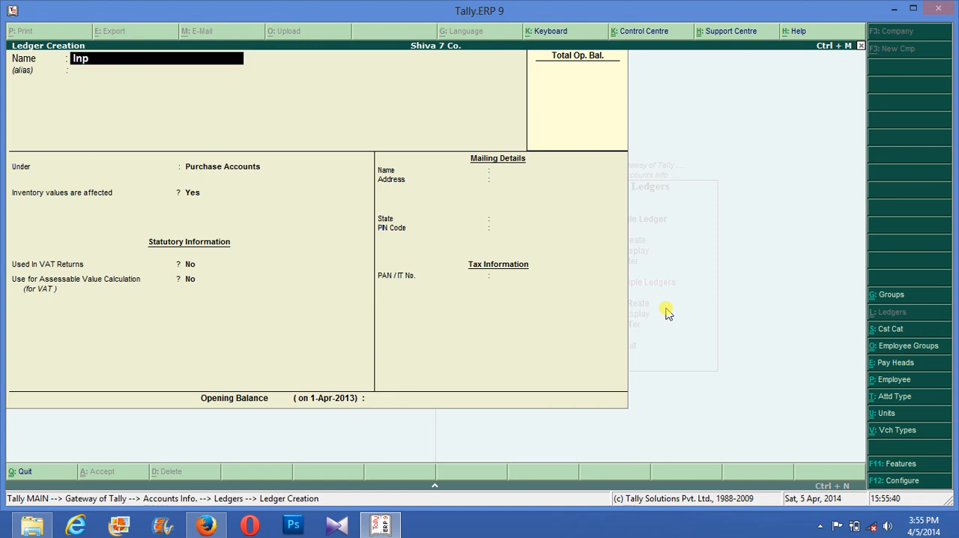
type("ut Vat @12.5%")
key("Return")
key("Return")
key("Return")
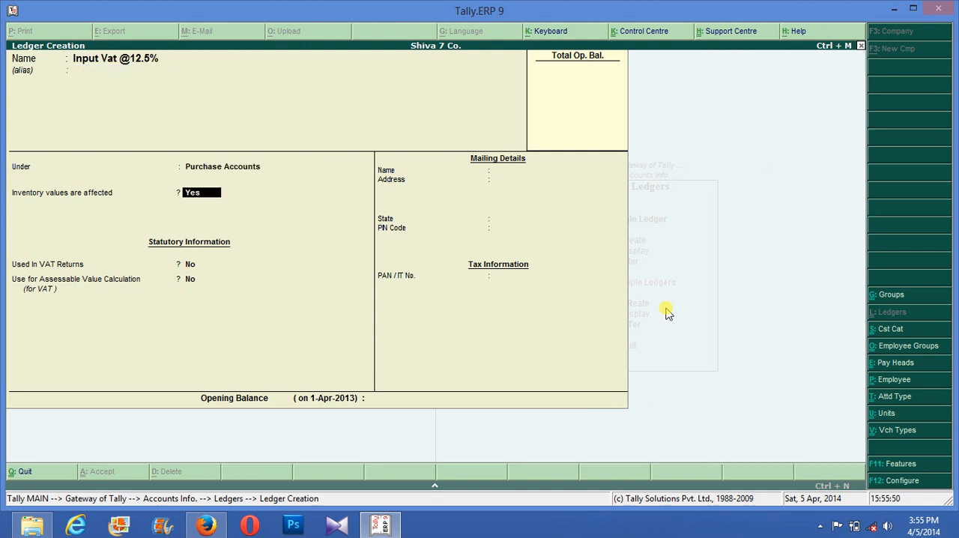
type("y")
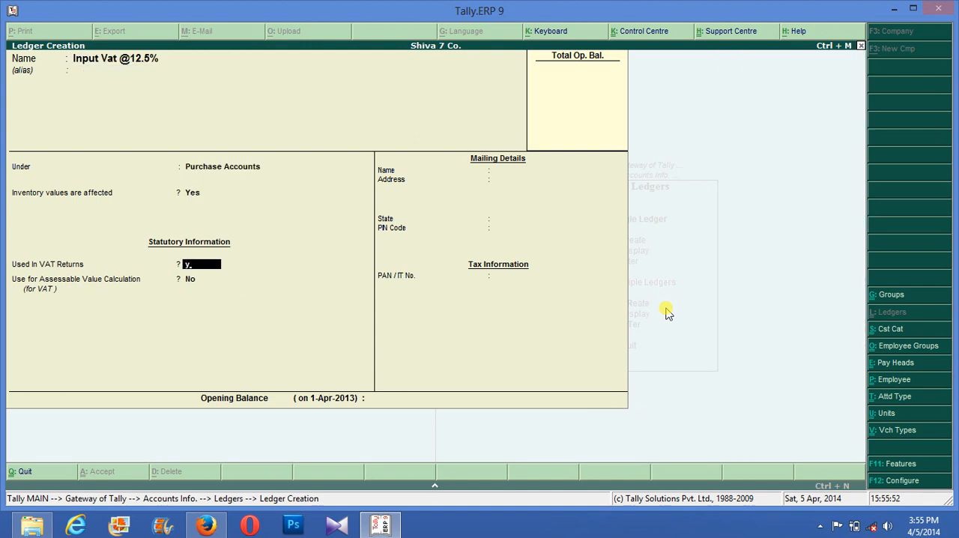
key("Return")
key("Down")
key("Down")
key("Down")
key("Down")
key("Down")
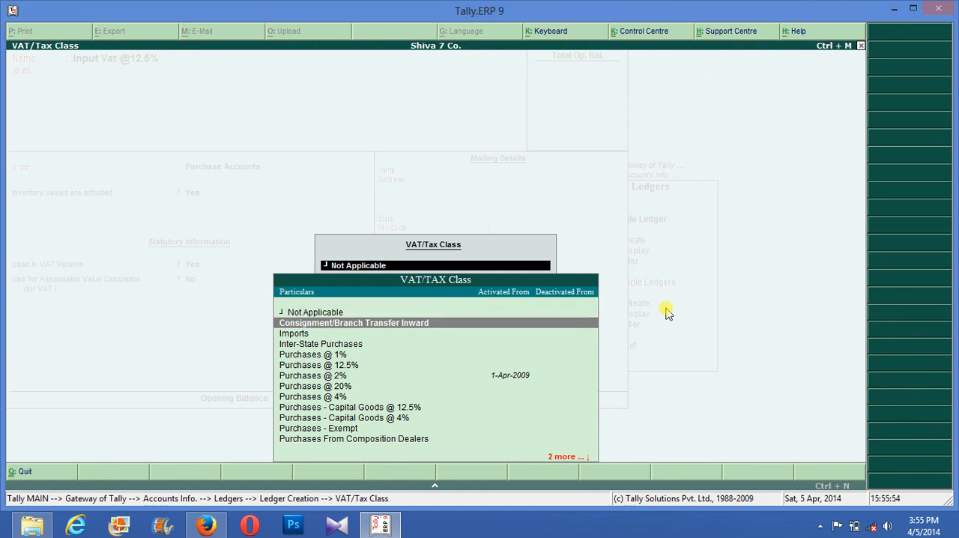
key("Return")
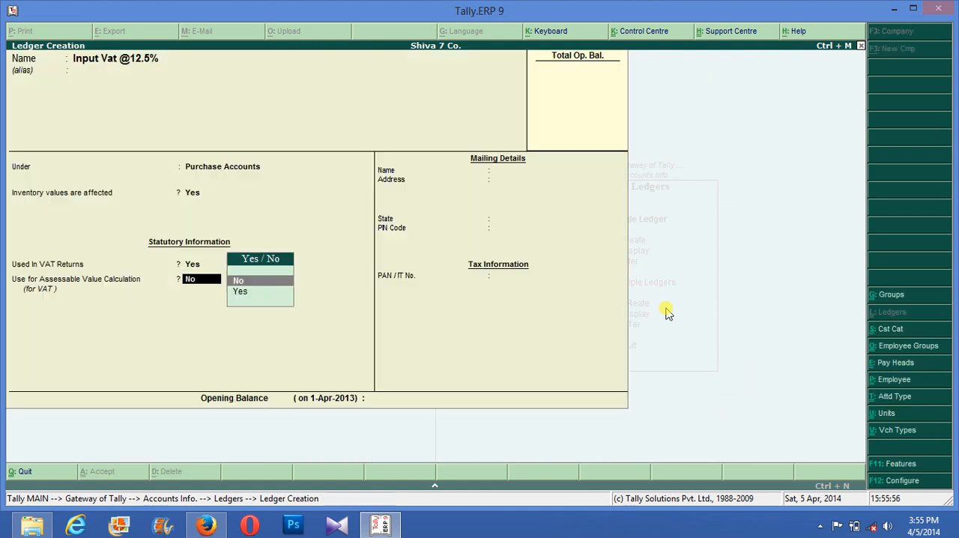
type("y")
key("Return")
key("Return")
key("Return")
key("Return")
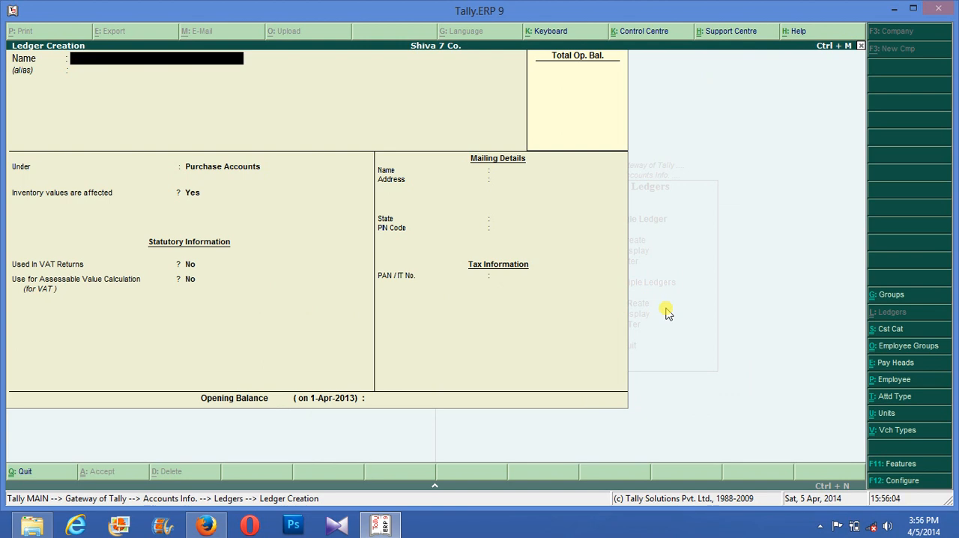
- Leave ledger creation and start a purchase voucher with supplier invoice number 254, keeping the date 2-May-2013
key("Escape")
key("Escape")
key("Escape")
key("Down")
key("Down")
key("Down")
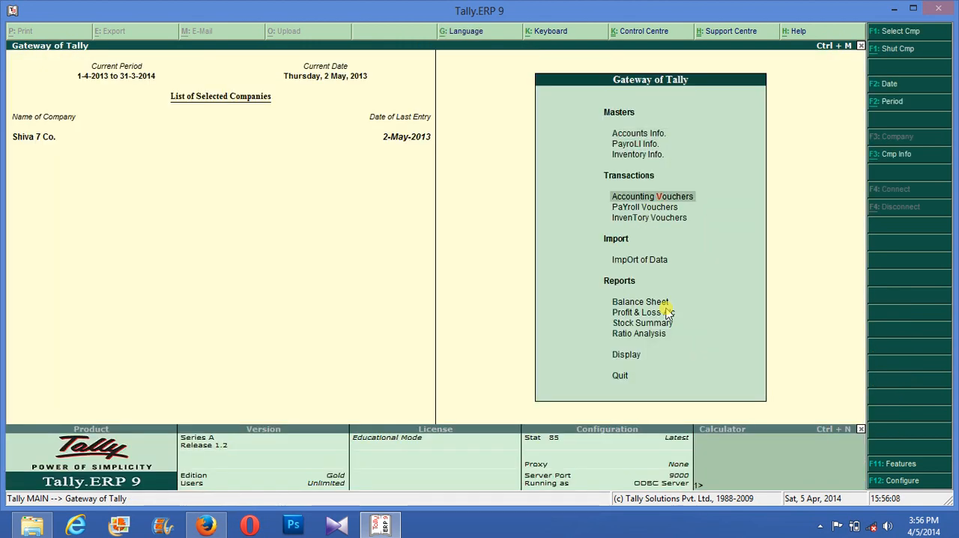
key("Return")
type("254")
key("Return")
key("Return")
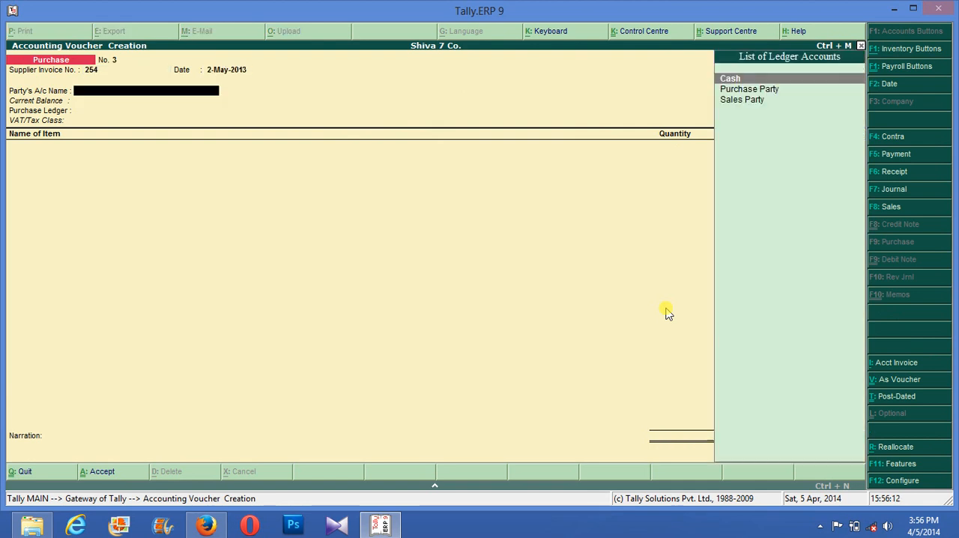
- Set the voucher's party account to Purchase Party and accept its supplementary details
key("Down")
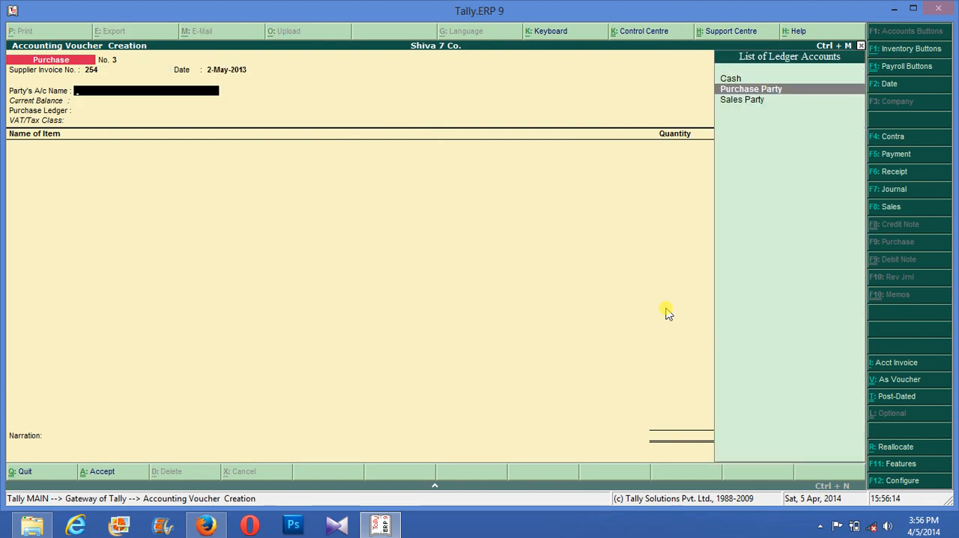
key("Return")
key("Return")
key("Return")
key("Return")
key("Return")
key("Return")
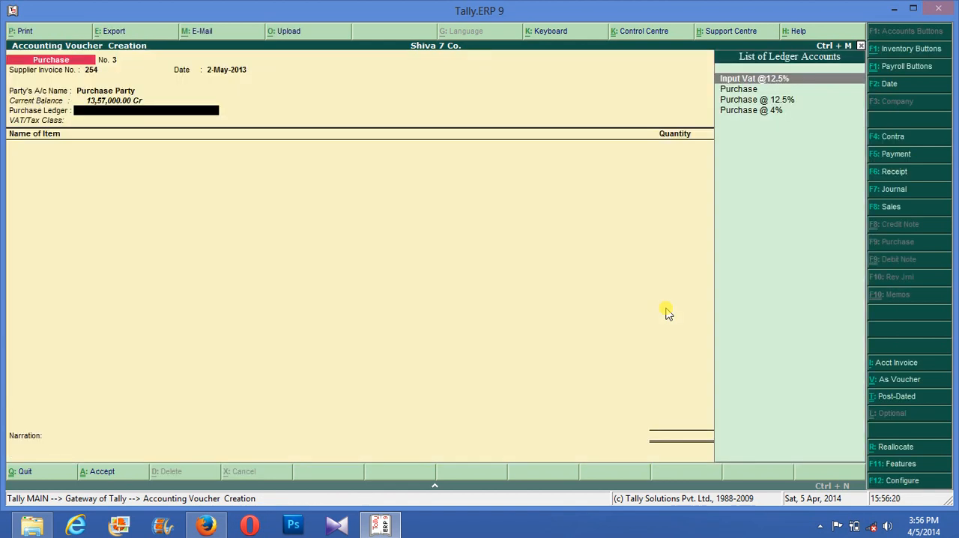
- Choose Purchase @ 4% as the voucher's purchase ledger
key("Down")
key("Down")
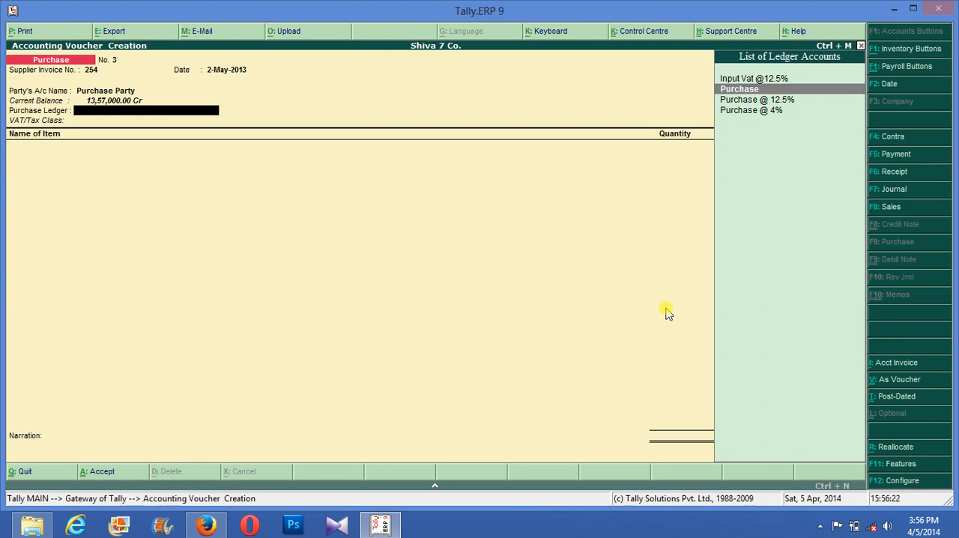
key("Down")
key("Return")
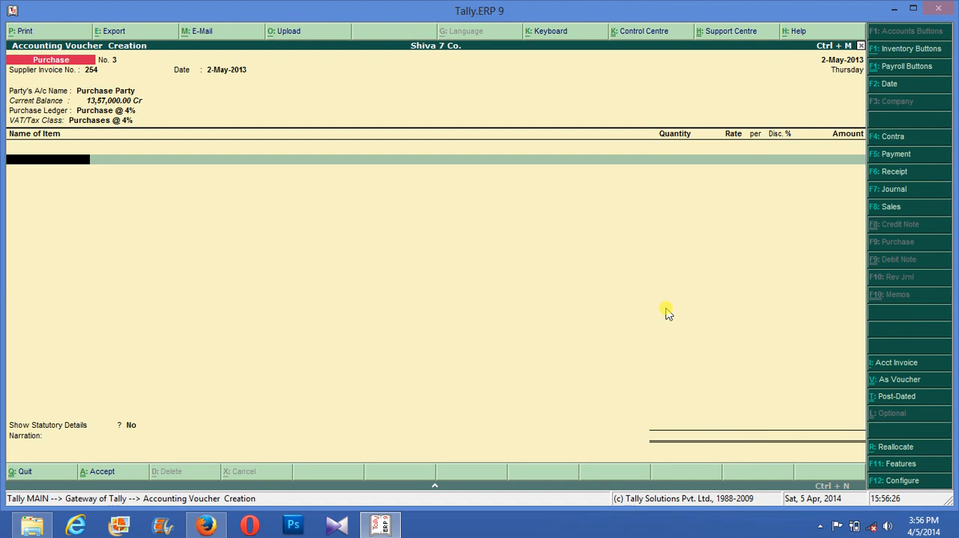
key("Return")
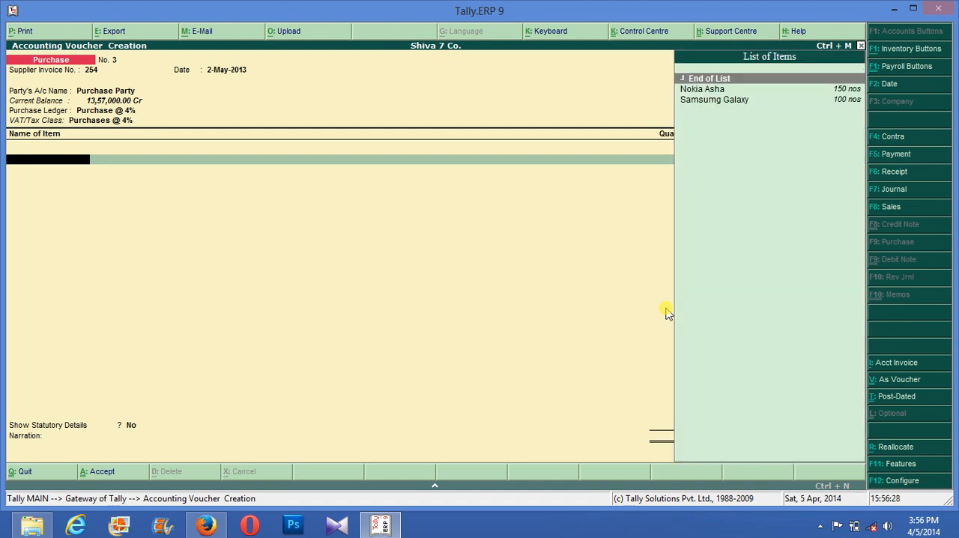
- Add the item Nokia Asha to the voucher with tracking and order numbers Not Applicable
key("Down")
key("Down")
key("Return")
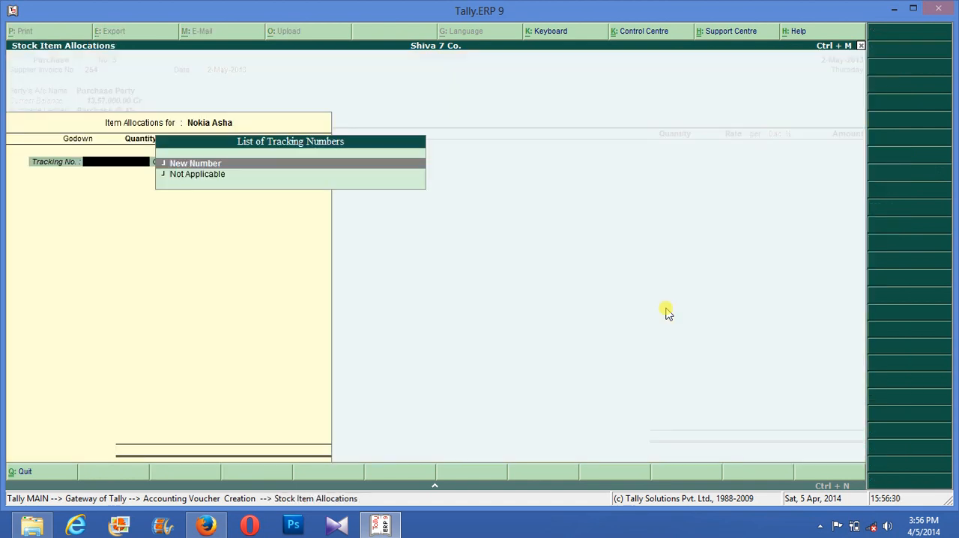
key("Down")
key("Return")
key("Return")
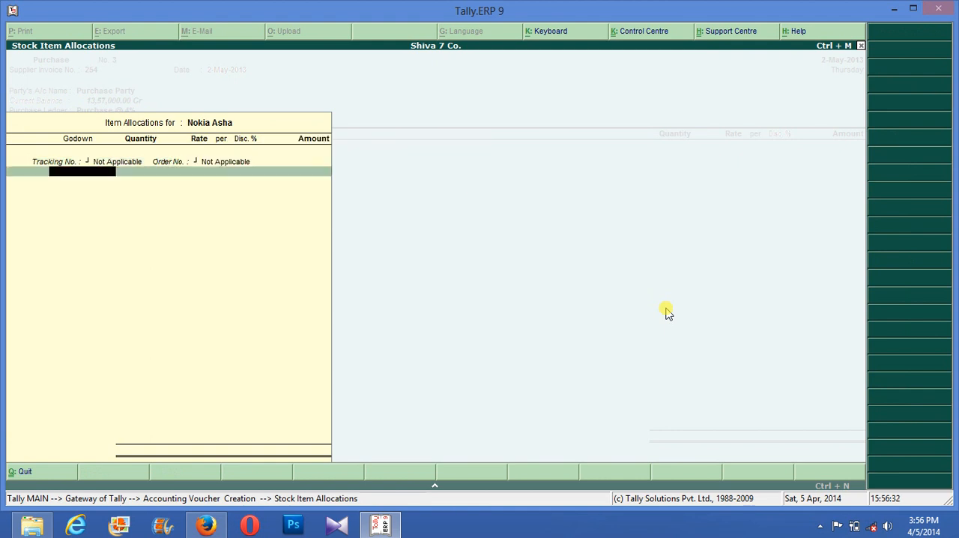
- Allocate 20 nos of Nokia Asha to Finished Godown at a rate of 6,000 and accept the line
type("20")
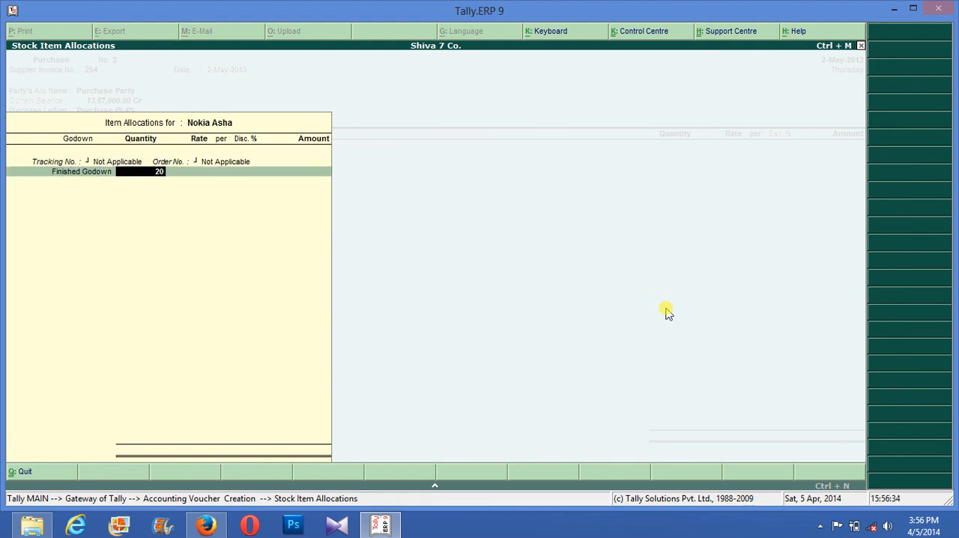
key("Return")
key("Return")
key("Return")
key("Return")
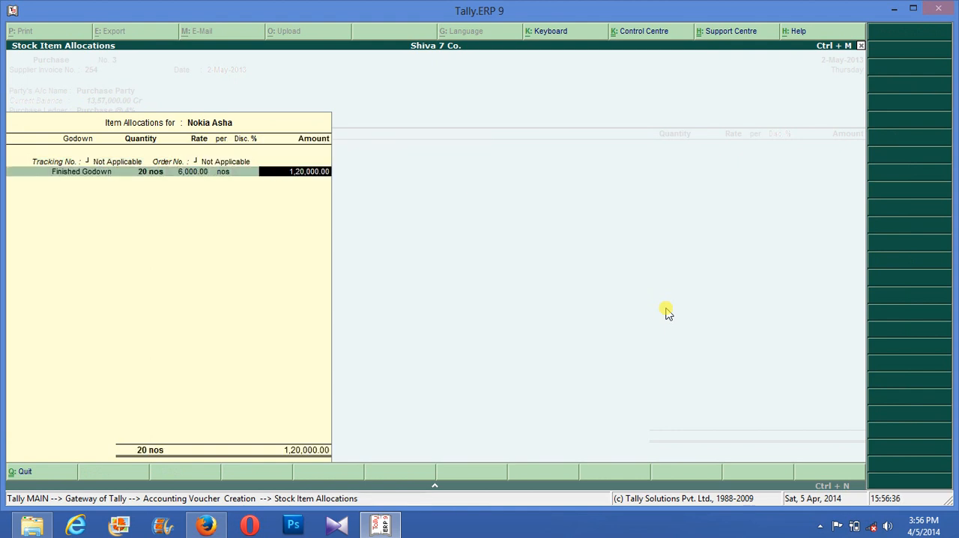
key("Return")
key("Return")
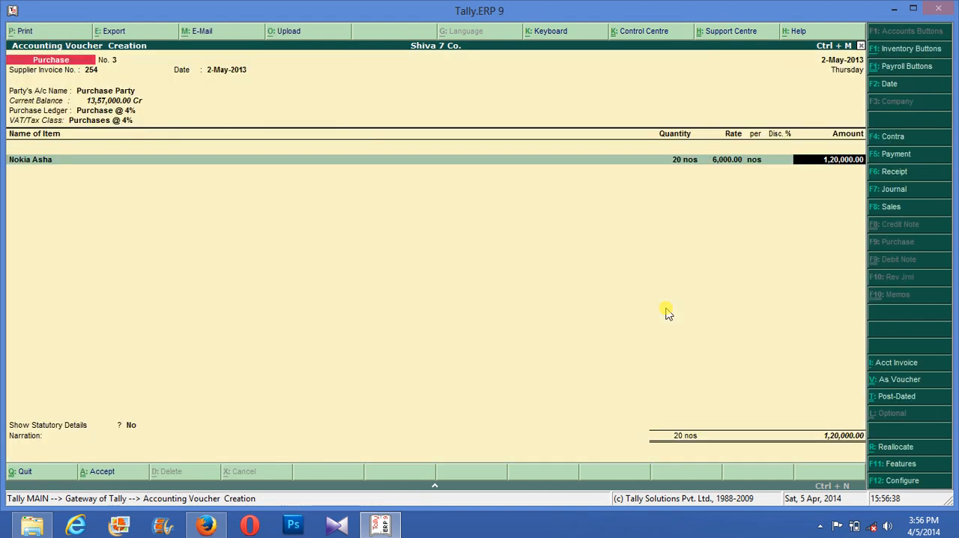
key("Return")
- Add the item Samsumg Galaxy with tracking and order numbers Not Applicable, stored in Finished Godown
left_click(665, 309)
type("S")
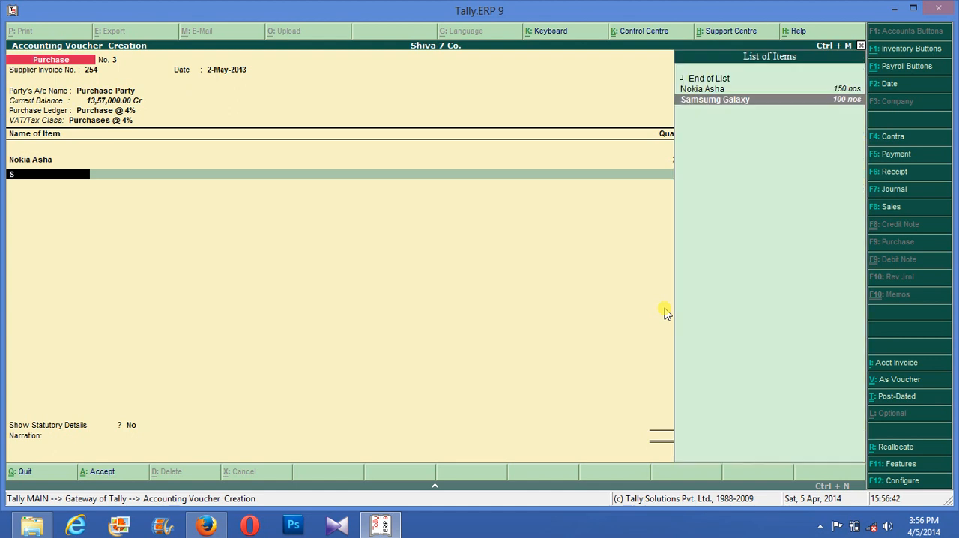
key("Return")
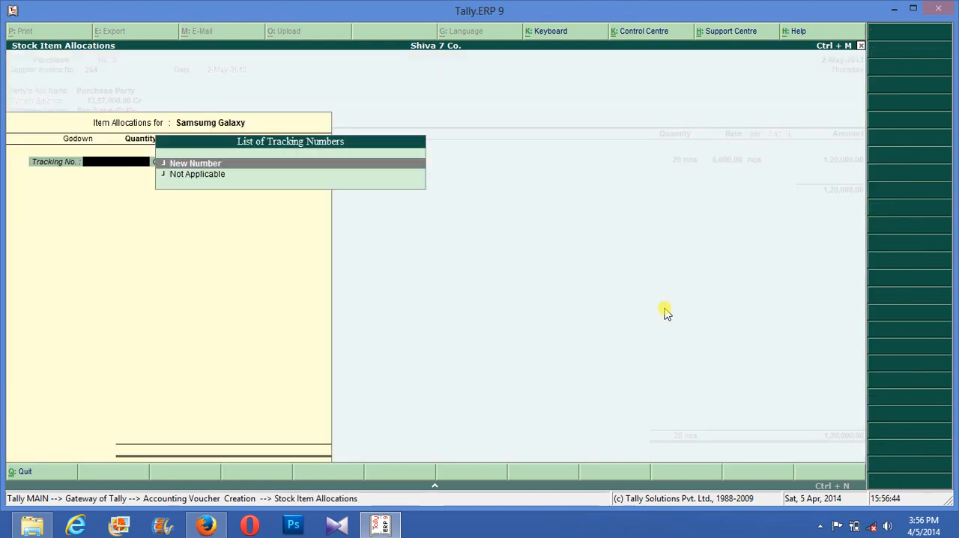
key("Down")
key("Return")
key("Return")
- Set the Samsumg Galaxy quantity to 30 nos at a rate of 5,000 and accept the line
key("Return")
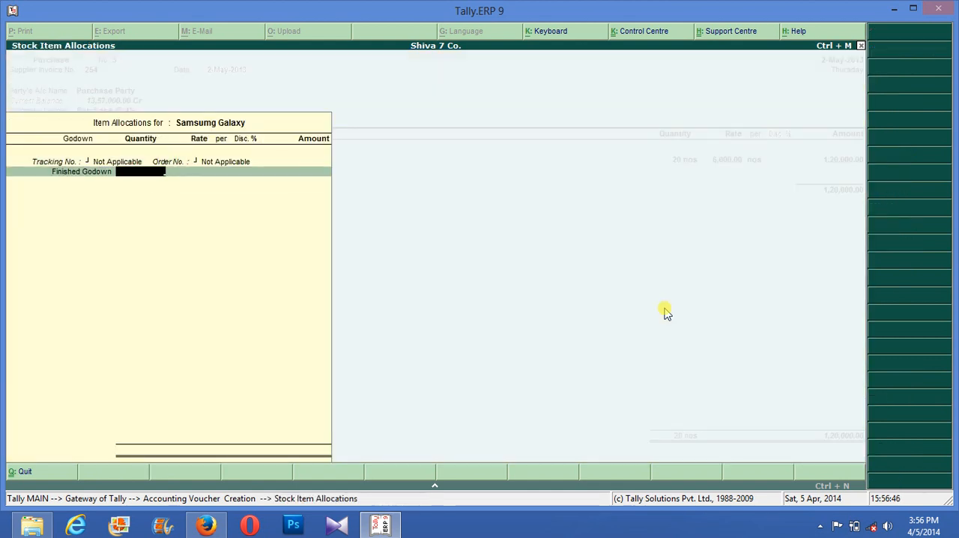
type("30")
key("Return")
key("Return")
key("Return")
key("Return")
key("Return")
- End the item list and add the Input Vat @ 4% ledger to the purchase voucher
key("Return")
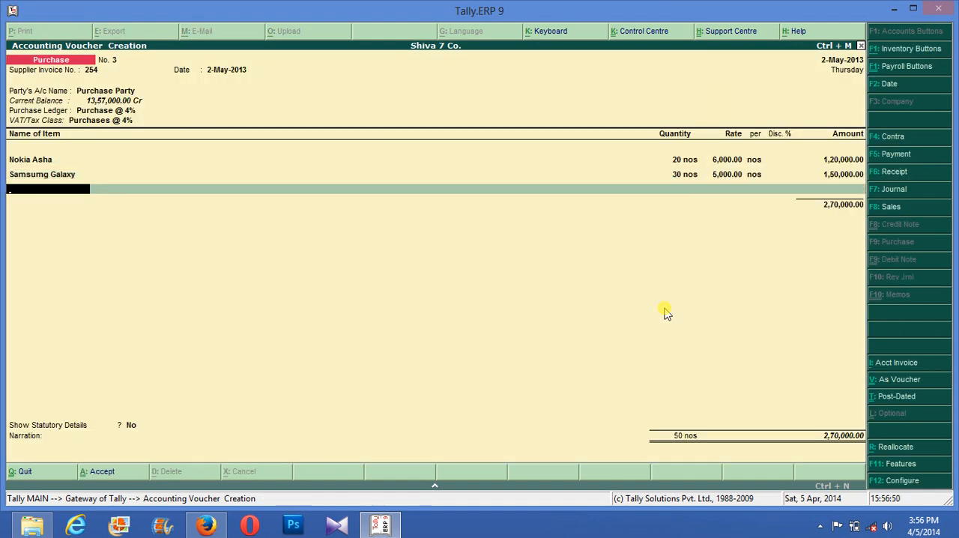
key("Return")
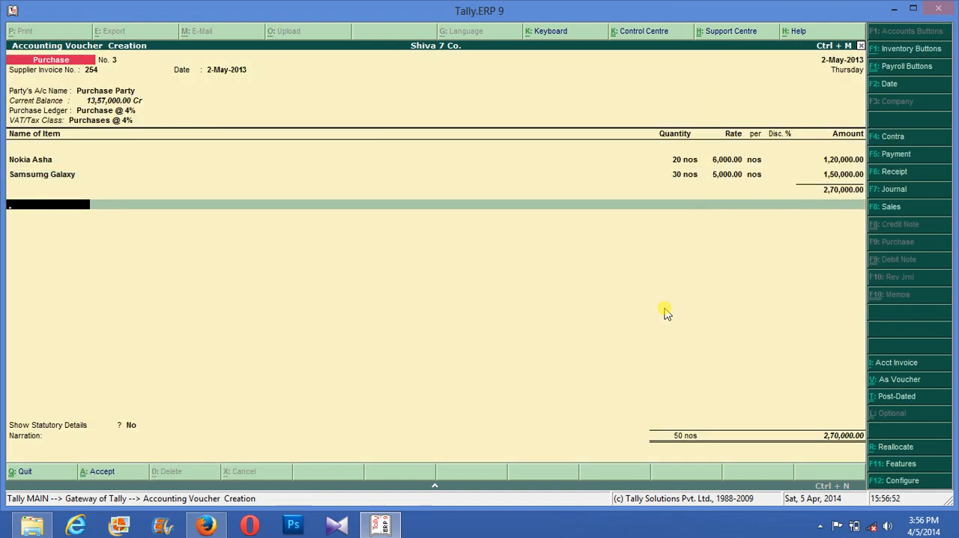
type("I")
key("Down")
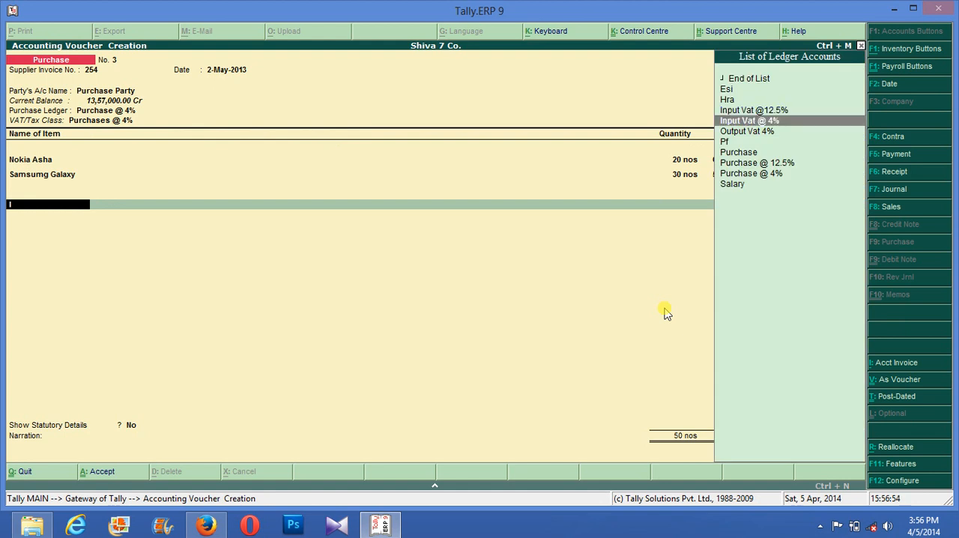
key("Return")
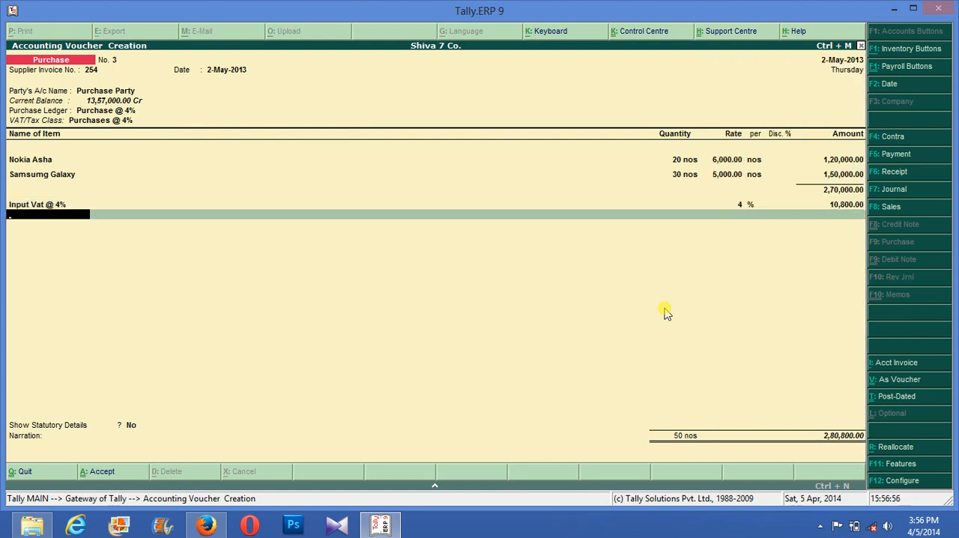
type("I")
key("Down")
key("Up")
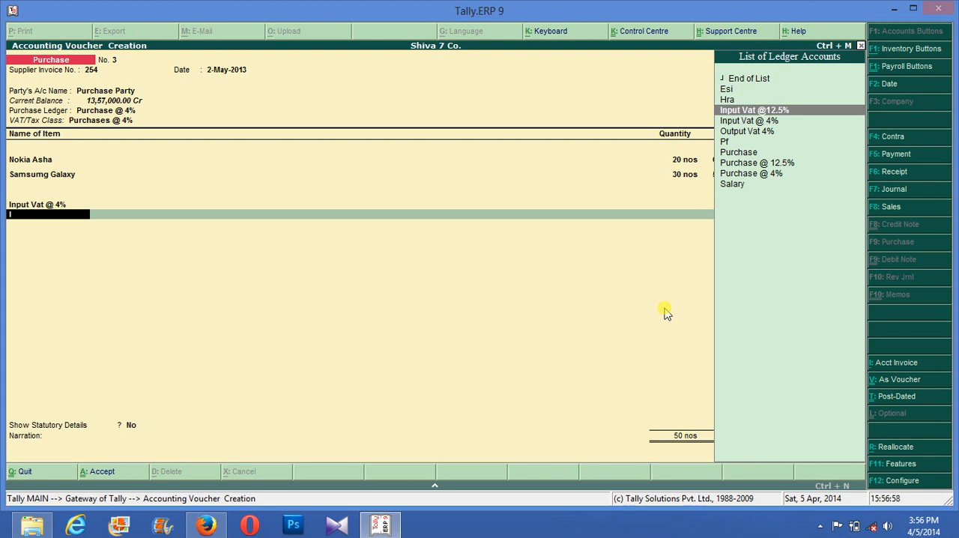
key("Return")
key("Return")
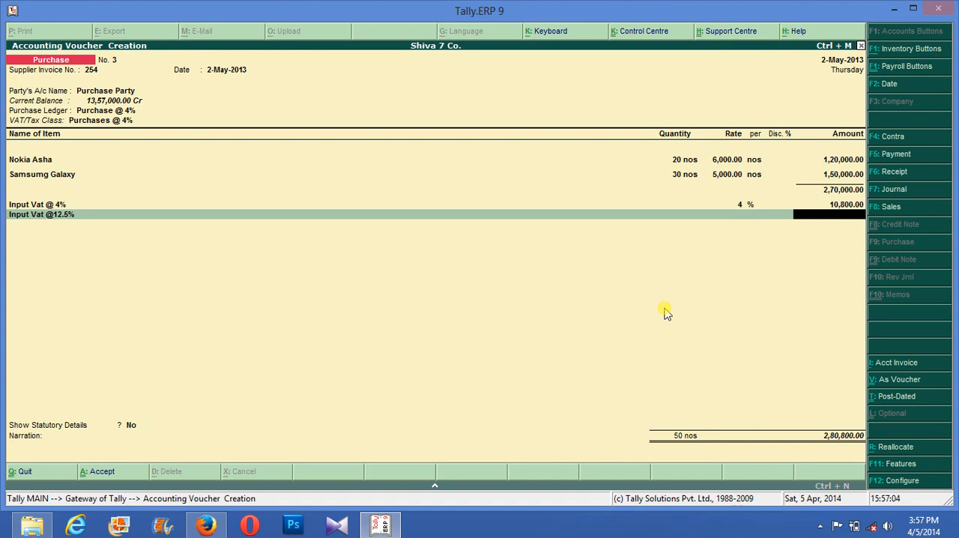
- Reopen the Nokia Asha line's allocation and assign the new tracking number 12, keeping its quantity and rate
key("BackSpace")
key("BackSpace")
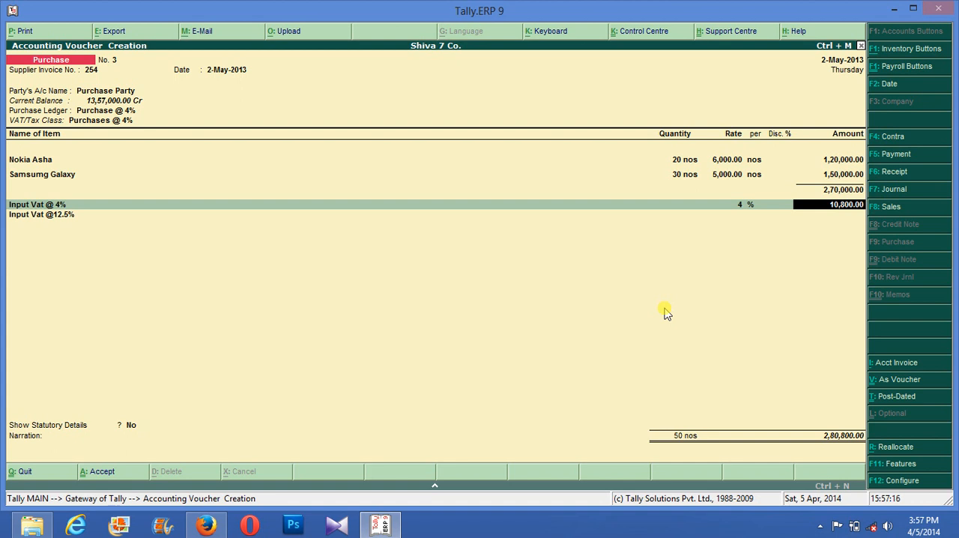
key("BackSpace")
key("BackSpace")
key("BackSpace")
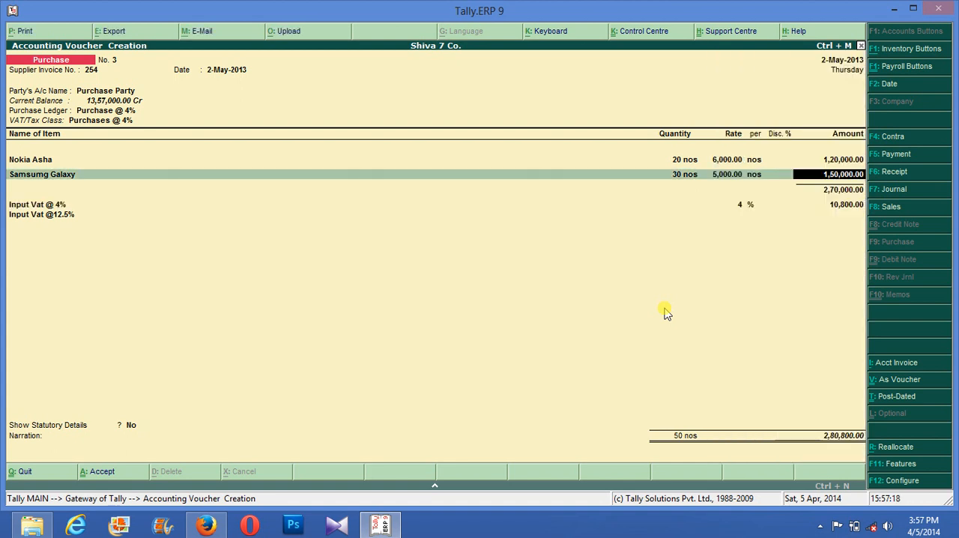
key("BackSpace")
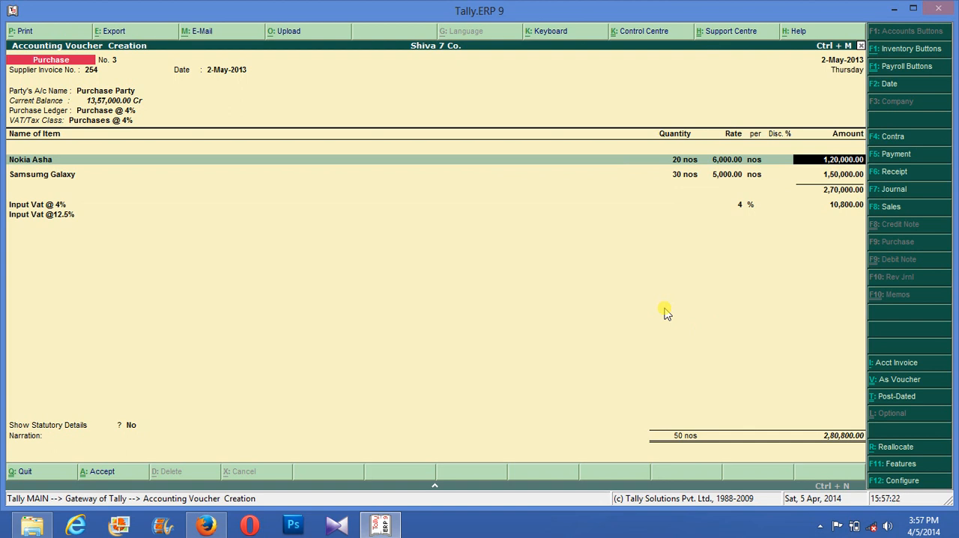
key("BackSpace")
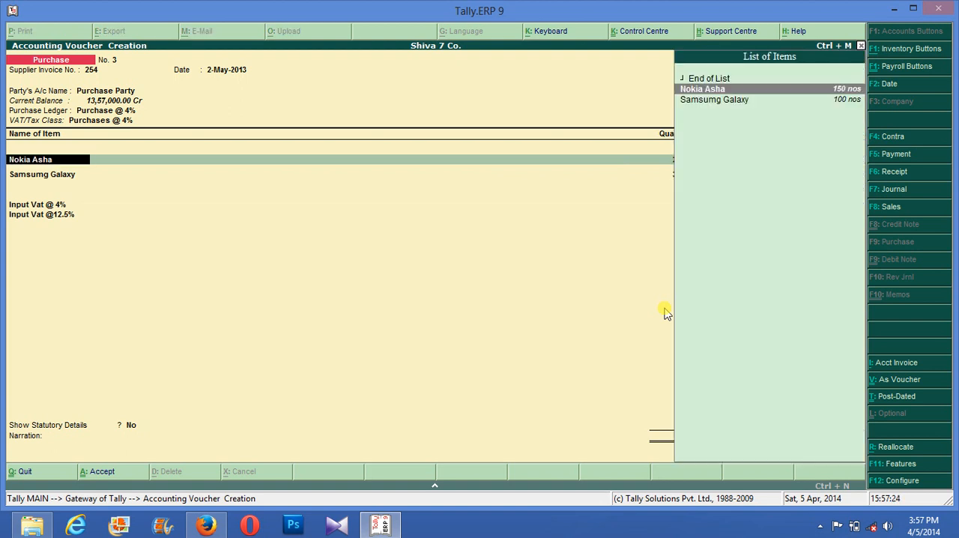
key("Return")
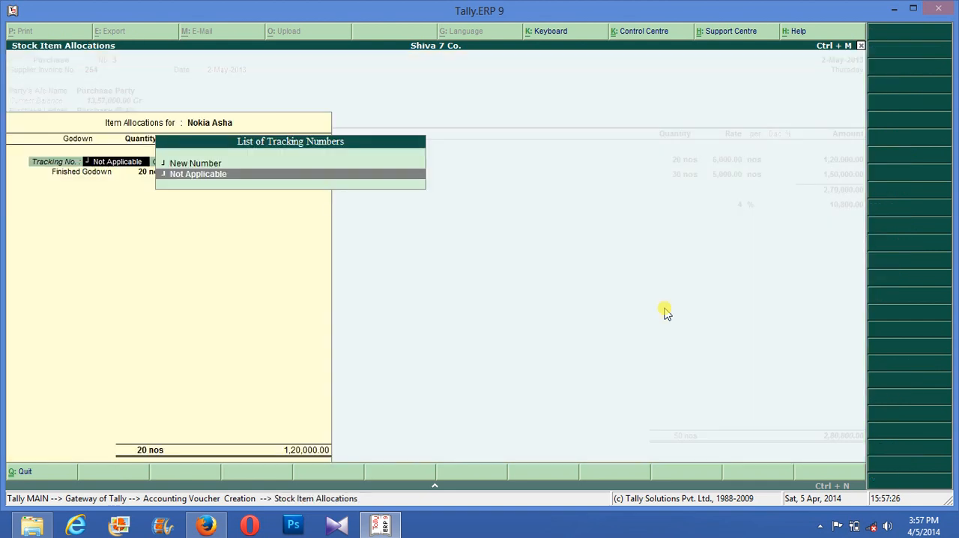
key("Up")
key("Return")
type("12")
key("Return")
key("Return")
key("Return")
key("Return")
key("Return")
key("Return")
key("Return")
key("Return")
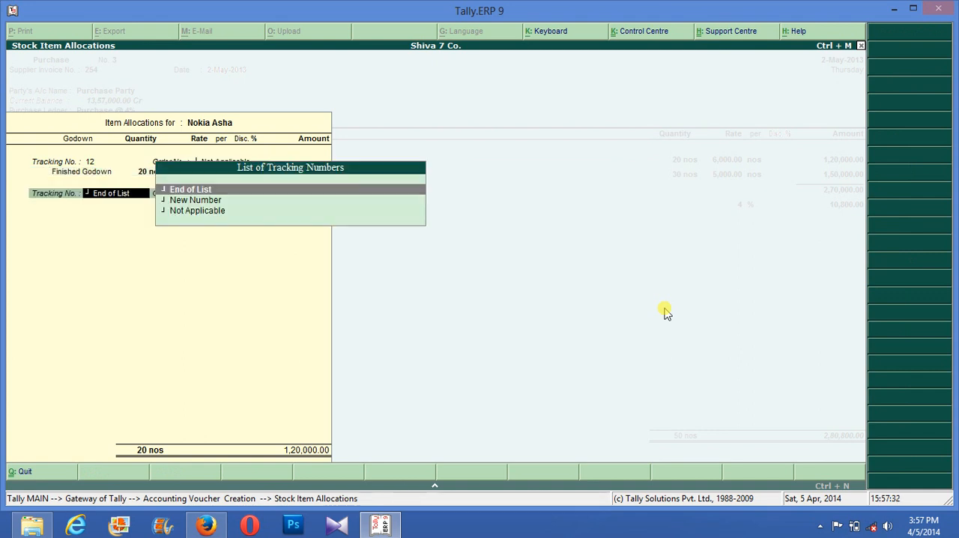
key("Return")
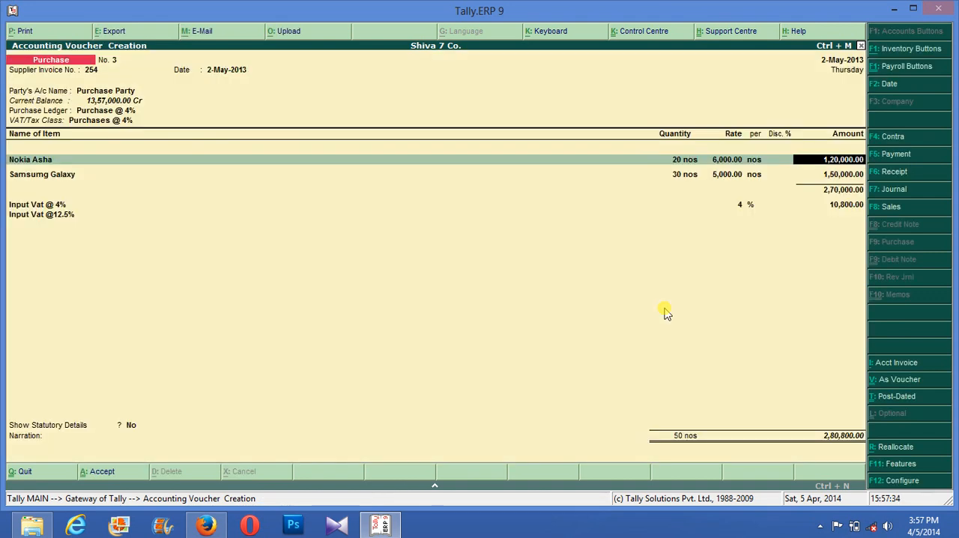
- Configure the purchase invoice to allow VAT/Tax class selection during entry and to warn on mismatched VAT rates
key("F12")
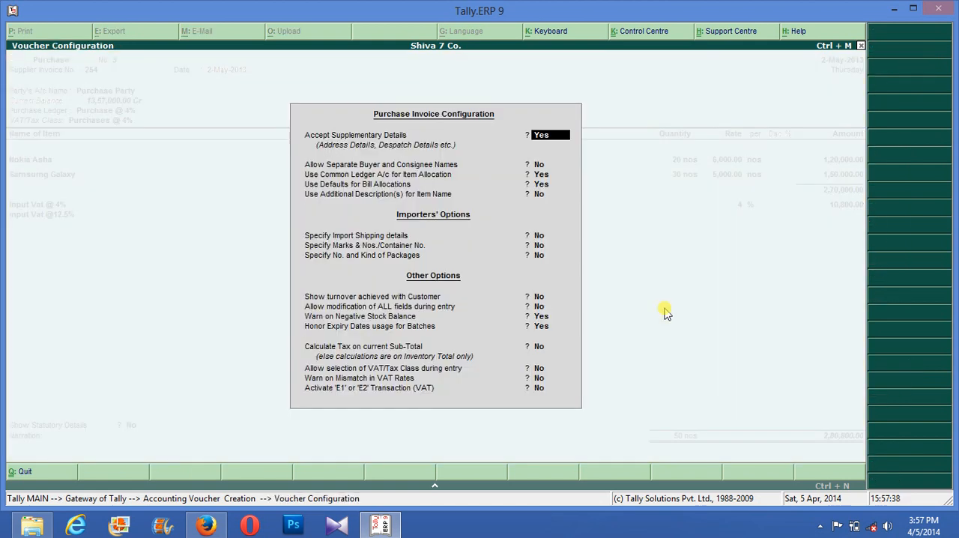
key("Return")
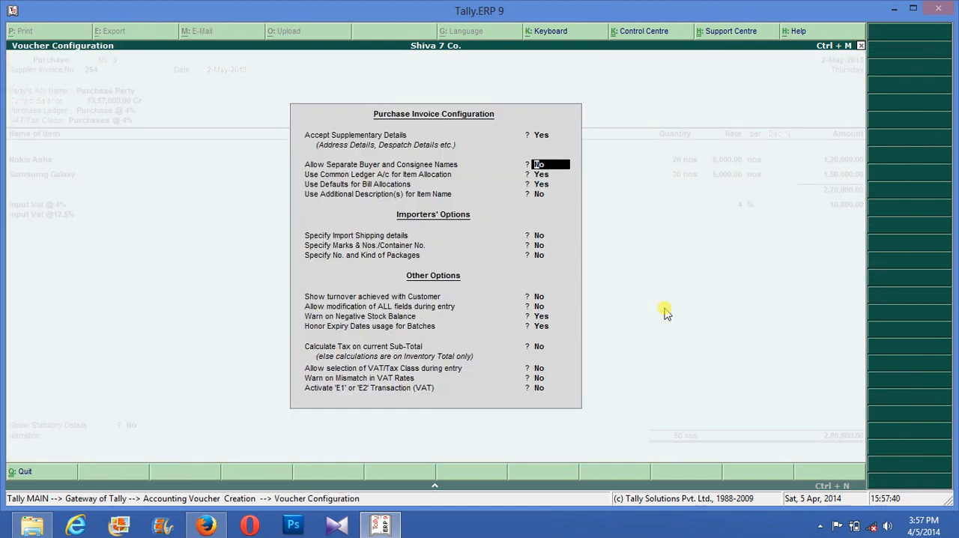
key("Return")
key("Return")
key("Return")
key("Return")
key("Return")
key("Return")
key("Return")
key("Return")
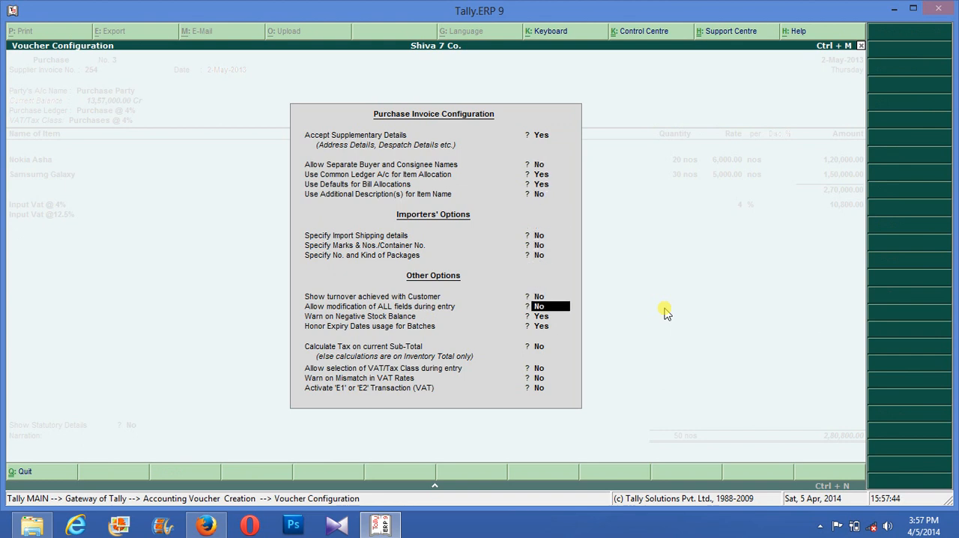
key("Return")
key("Return")
key("Return")
key("Return")
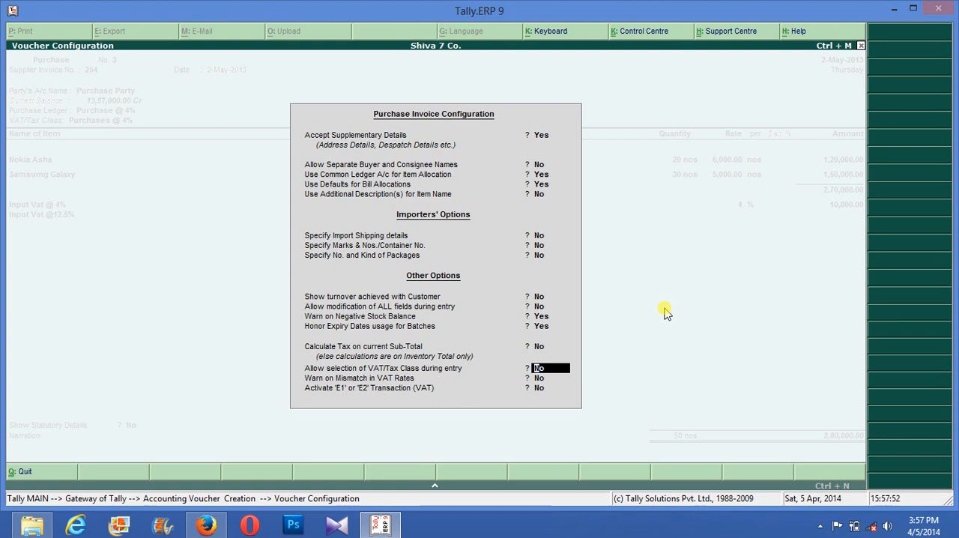
key("y")
key("y")
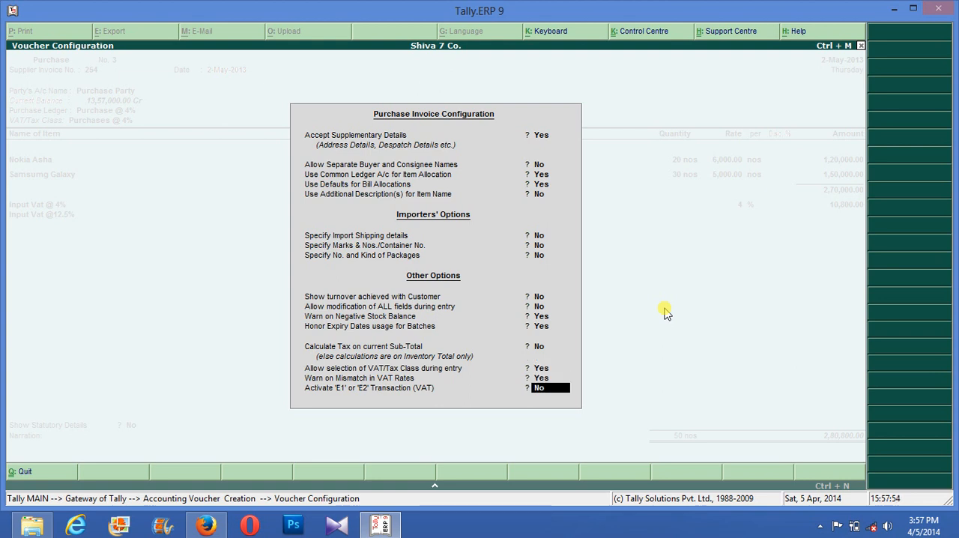
key("Return")
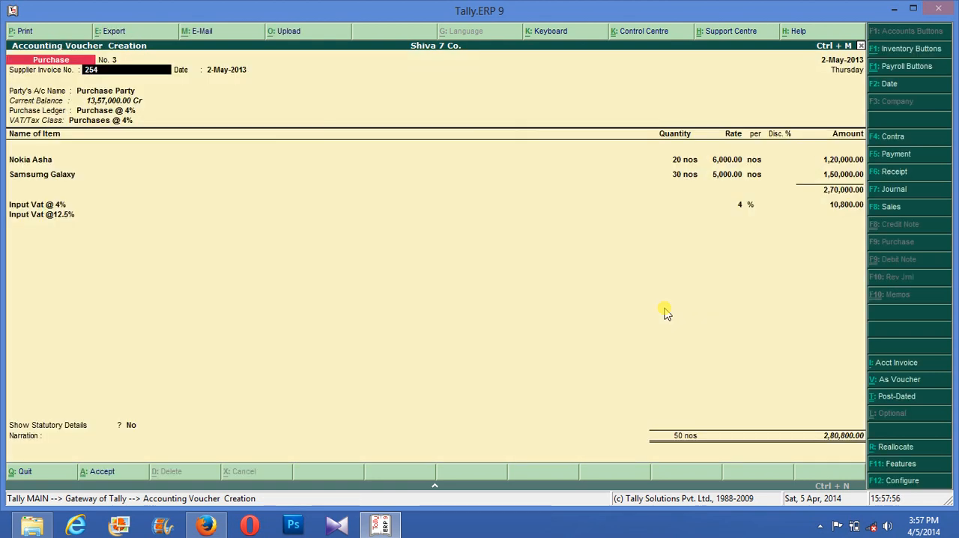
- Keep the party details and change the purchase voucher's VAT/Tax class to Purchases @ 12.5%
key("Return")
key("Return")
key("Return")
key("Return")
key("Return")
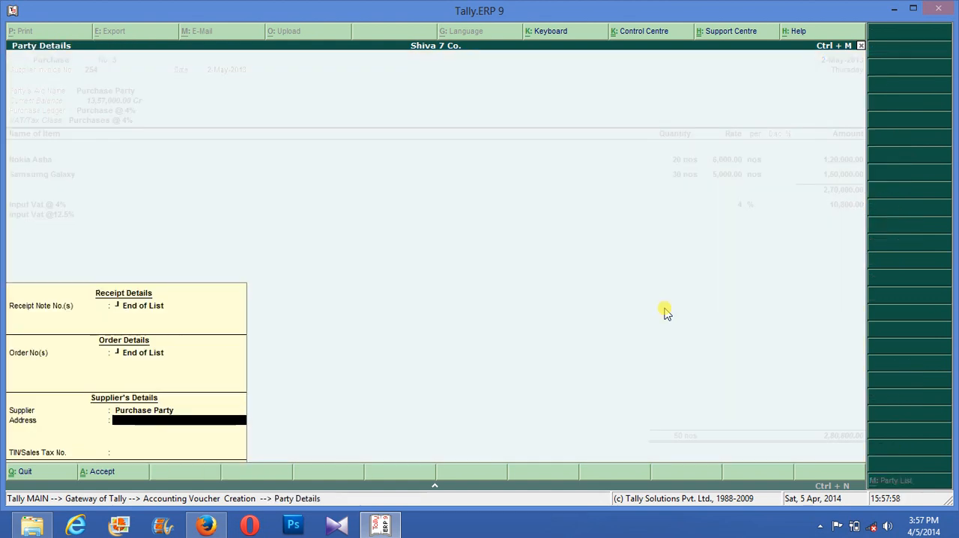
key("Return")
key("Return")
key("Return")
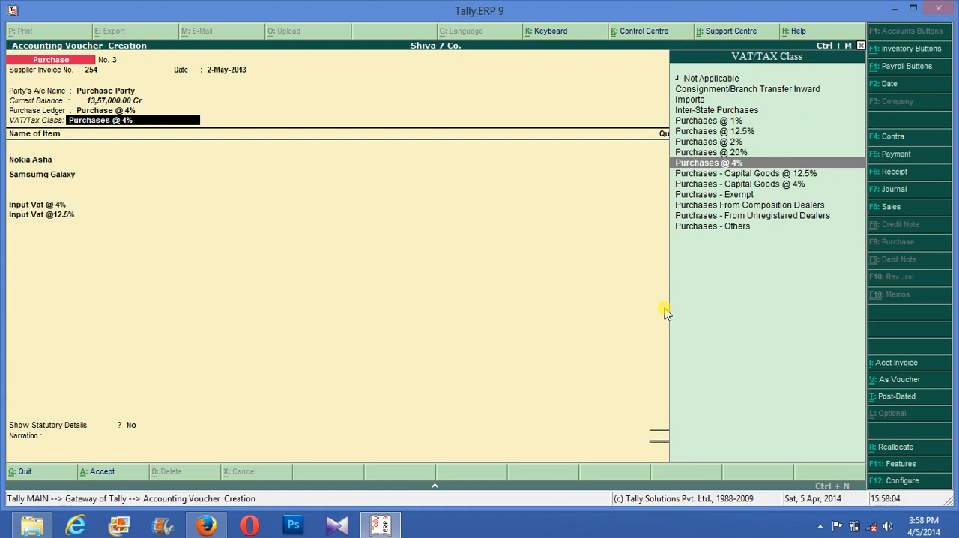
key("Up")
key("Up")
key("Up")
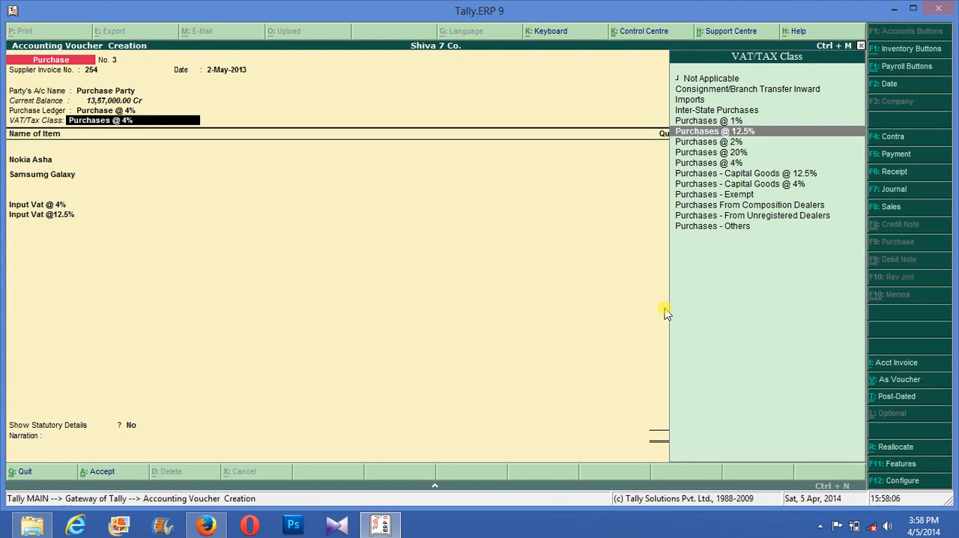
key("Return")
key("Return")
key("Return")
key("Return")
key("Return")
key("Return")
key("Return")
key("Return")
key("Return")
key("Return")
key("Return")
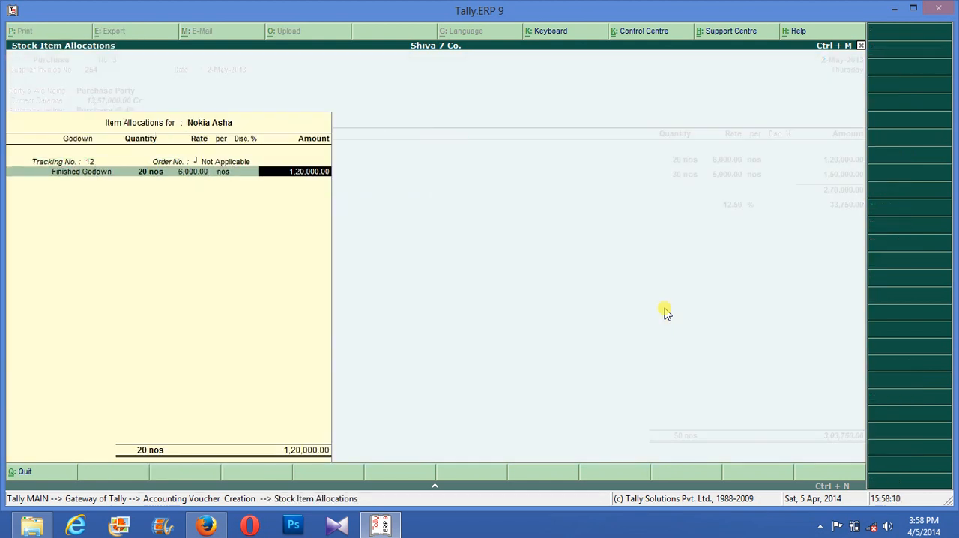
- Re-accept the Nokia Asha and Samsumg Galaxy allocations and advance to the Input Vat @ 4% amount
key("Return")
key("Return")
key("Return")
key("Return")
key("Return")
key("Return")
key("Return")
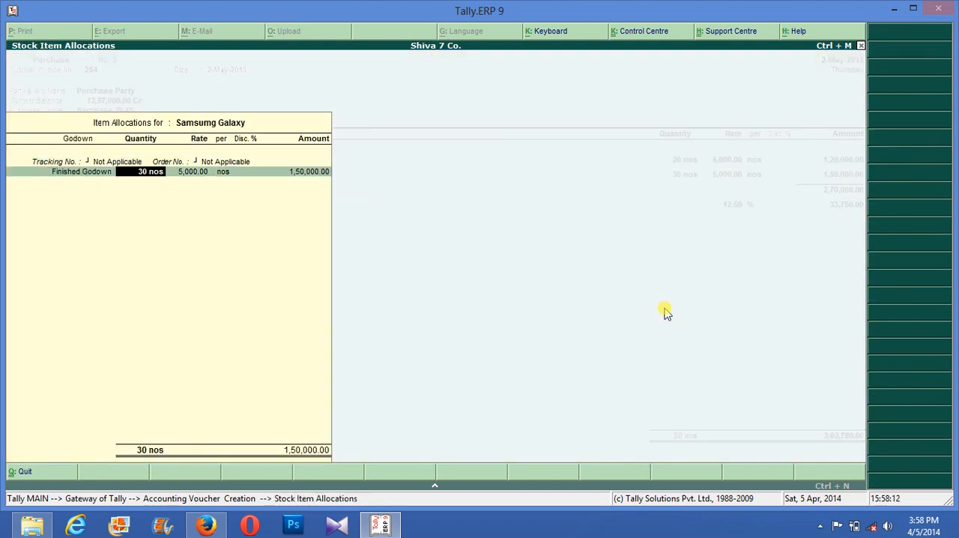
key("Return")
key("Return")
key("Return")
key("Return")
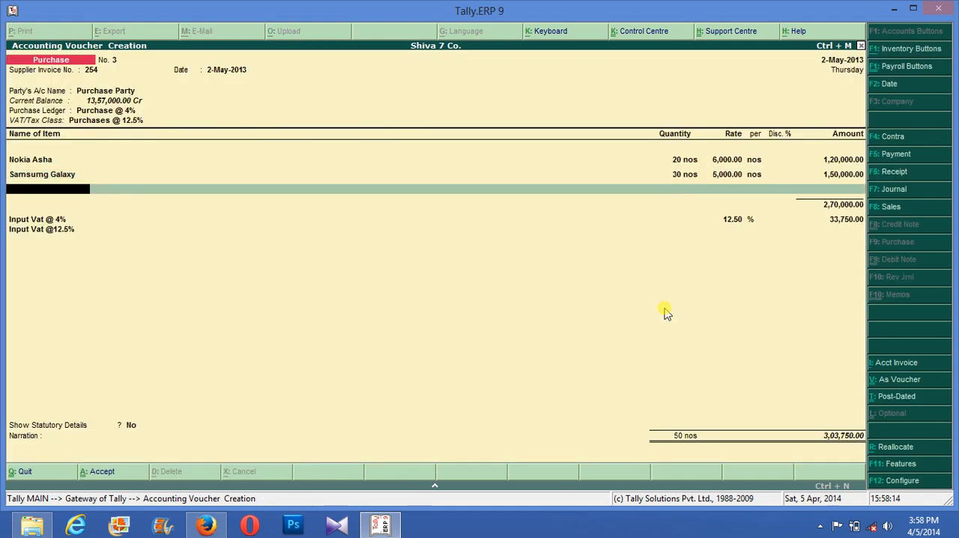
key("Return")
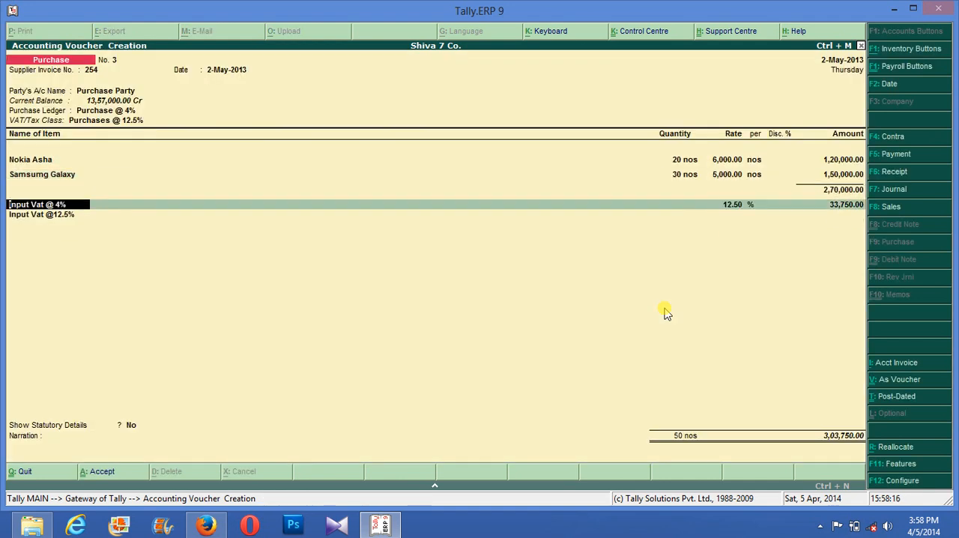
key("Return")
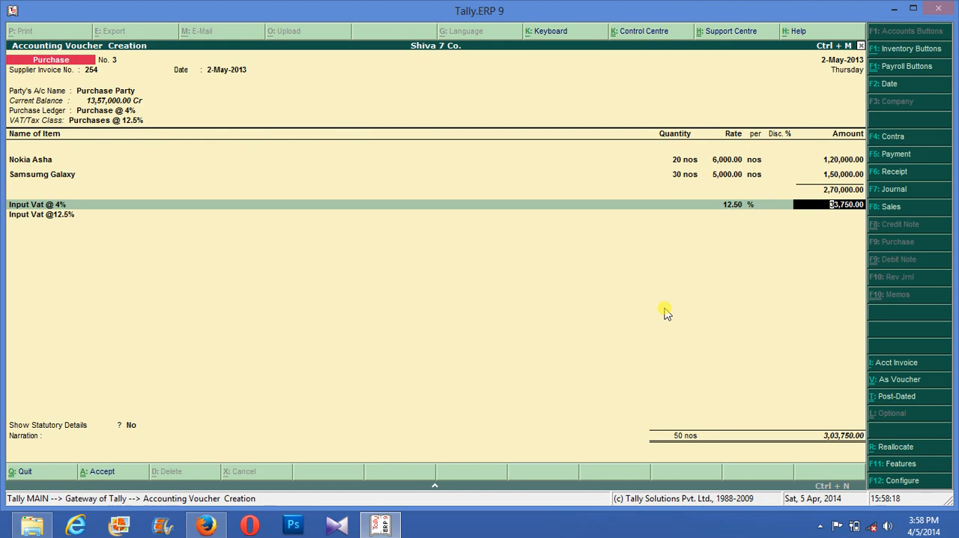
- Go back to the purchase ledger and reselect Purchase @ 4%, keeping the 12.5% VAT/Tax class
key("BackSpace")
key("BackSpace")
key("BackSpace")
key("BackSpace")
key("BackSpace")
key("BackSpace")
key("BackSpace")
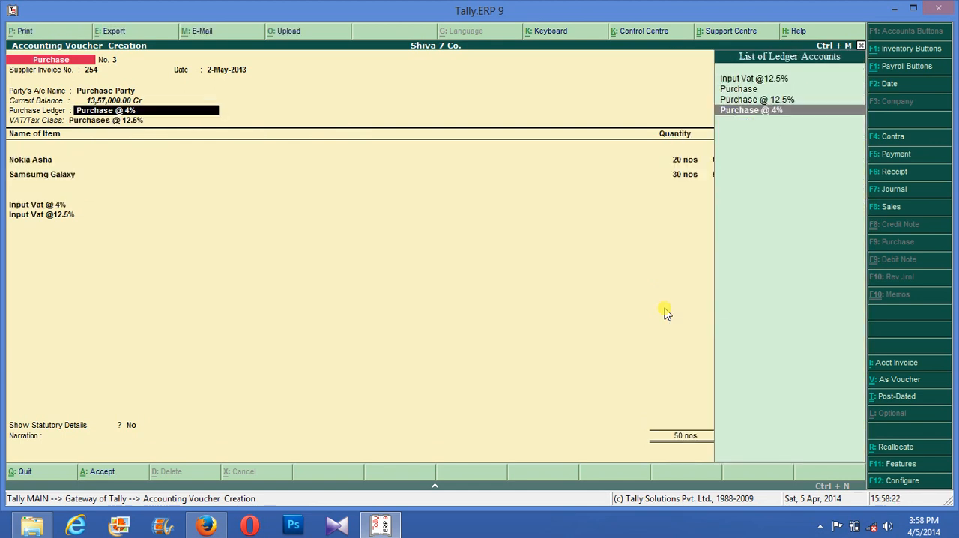
key("Up")
key("Down")
key("Return")
key("Return")
type(".")
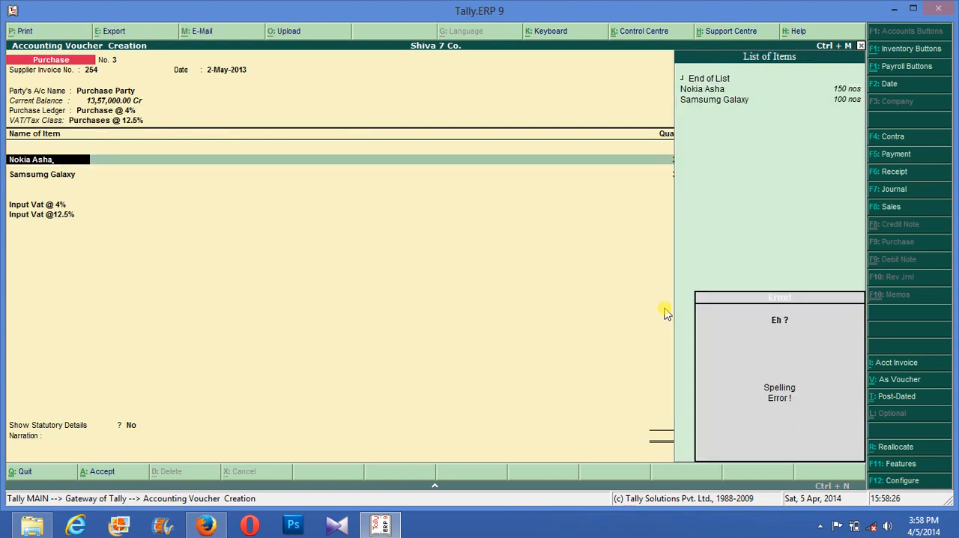
- Clear the Nokia Asha item name and set the VAT/Tax class back to Purchases @ 4%
key("BackSpace")
key("BackSpace")
key("BackSpace")
key("BackSpace")
key("BackSpace")
key("BackSpace")
key("BackSpace")
key("BackSpace")
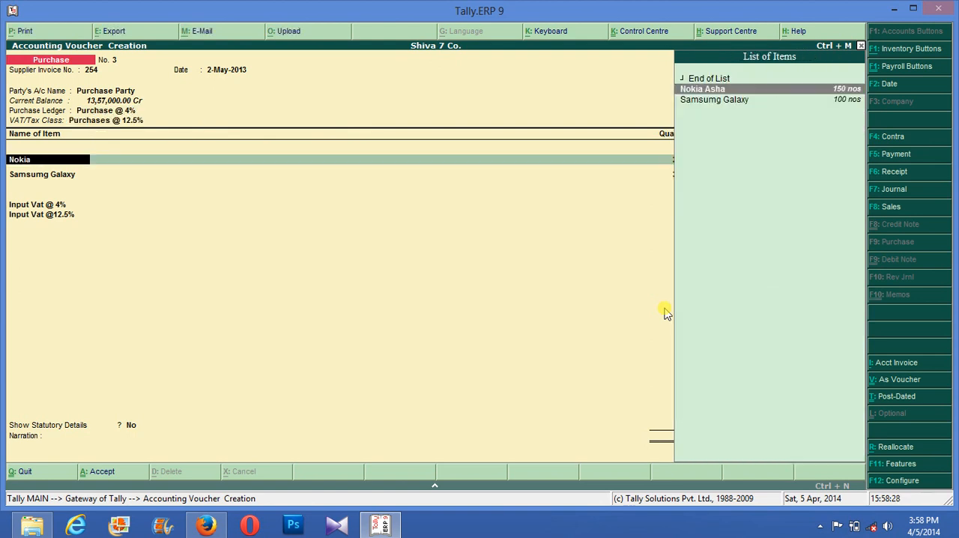
key("BackSpace")
key("BackSpace")
key("BackSpace")
key("BackSpace")
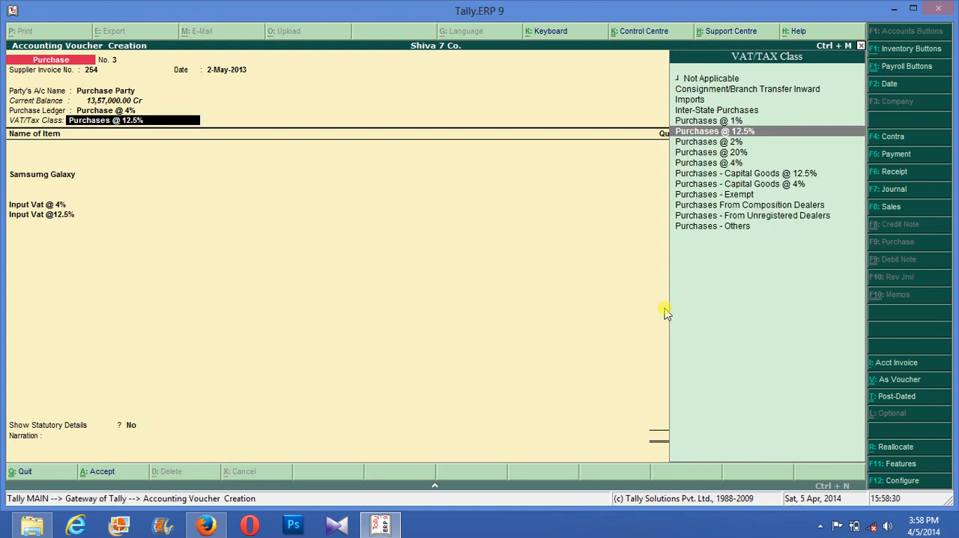
key("BackSpace")
key("Return")
key("Down")
key("Down")
key("Down")
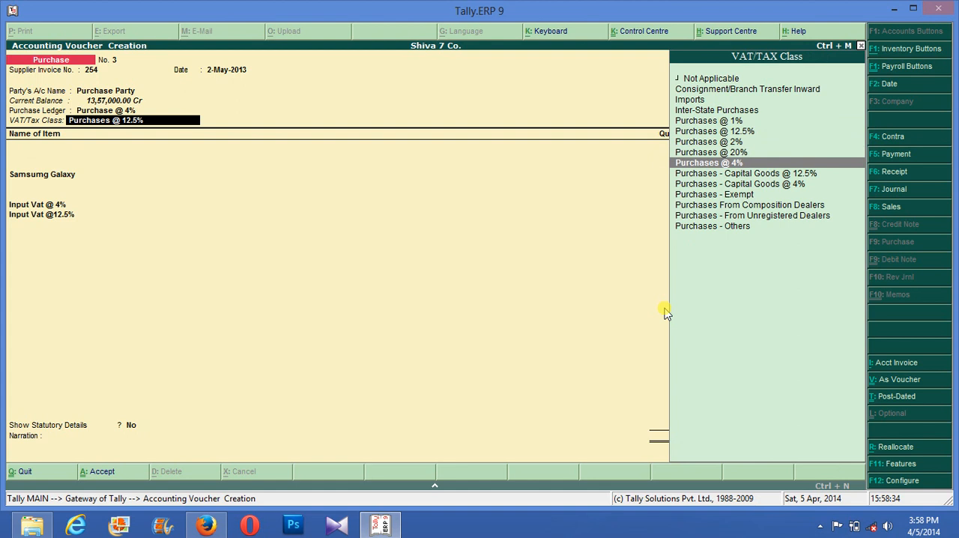
key("Return")
- Remove the blanked Nokia Asha line and re-accept the Samsumg Galaxy allocation of 30 nos at 5,000
key("Down")
key("Down")
key("Return")
key("Return")
key("Return")
key("Return")
key("Return")
key("Return")
key("Return")
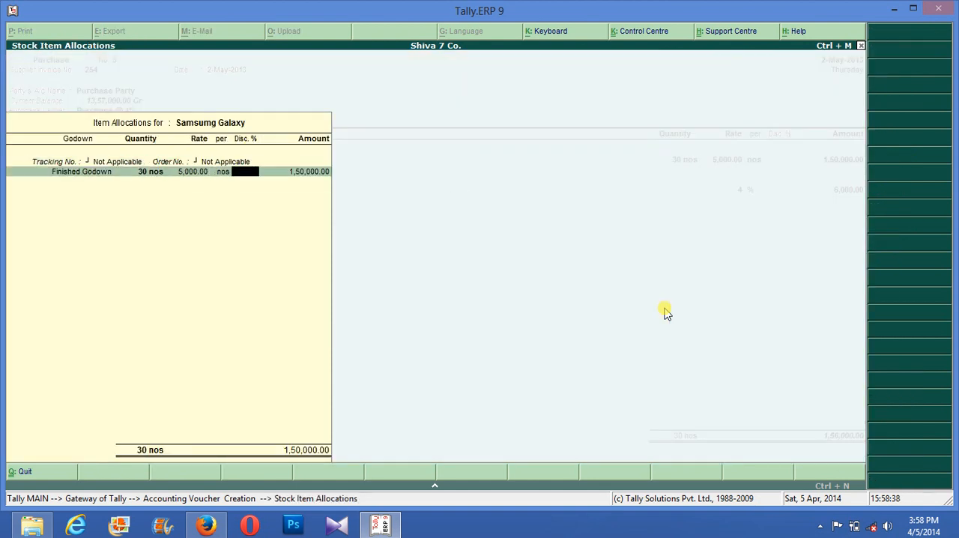
key("Return")
key("Return")
key("Return")
- End the item list and clear the Input Vat ledger lines from the voucher
key("Return")
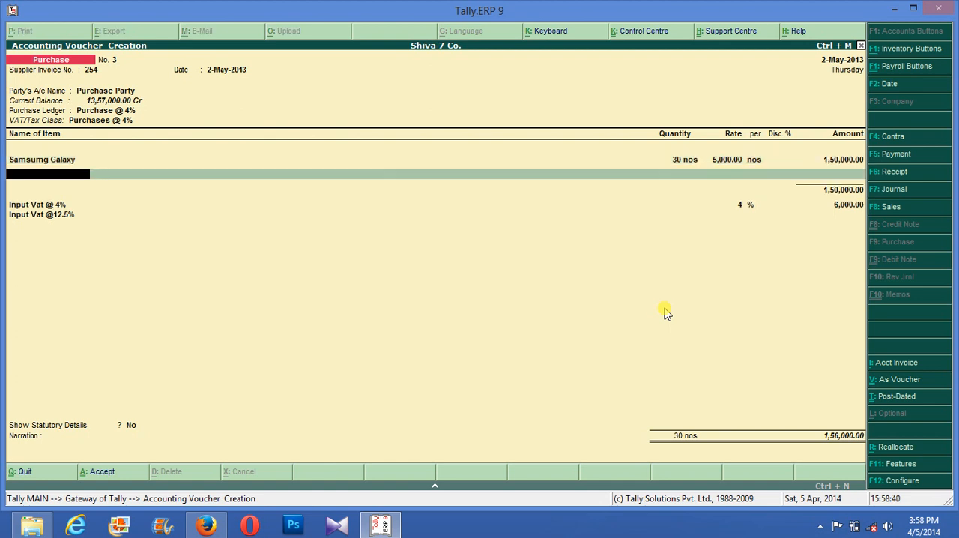
key("Return")
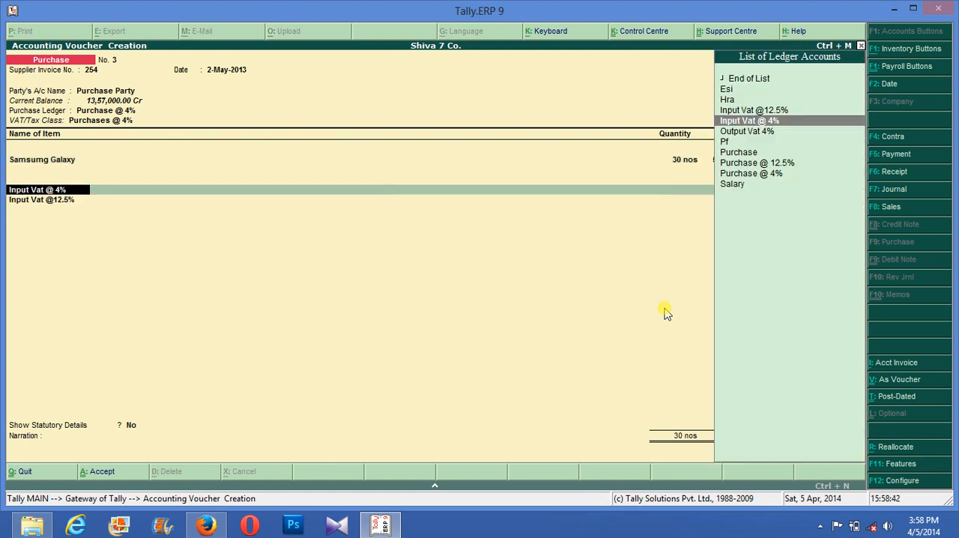
key("Return")
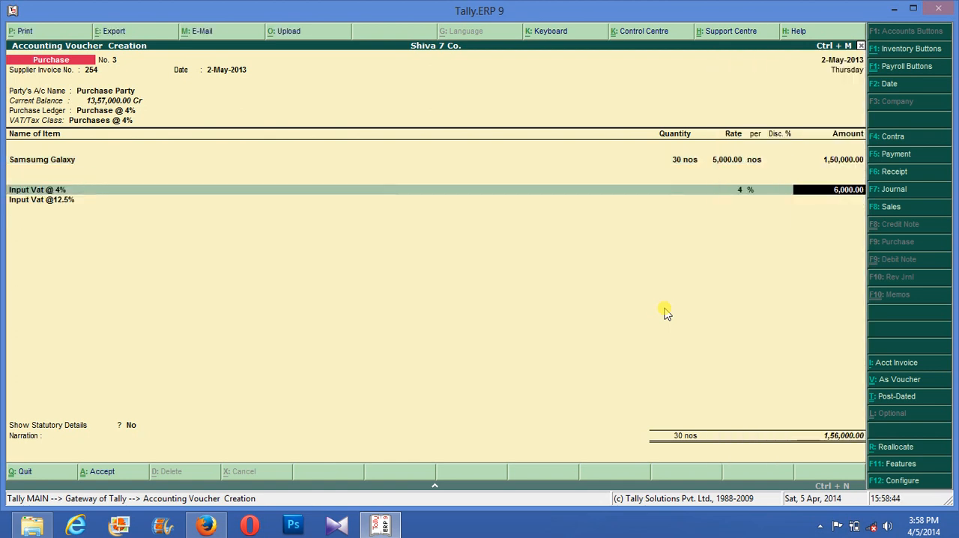
key("Return")
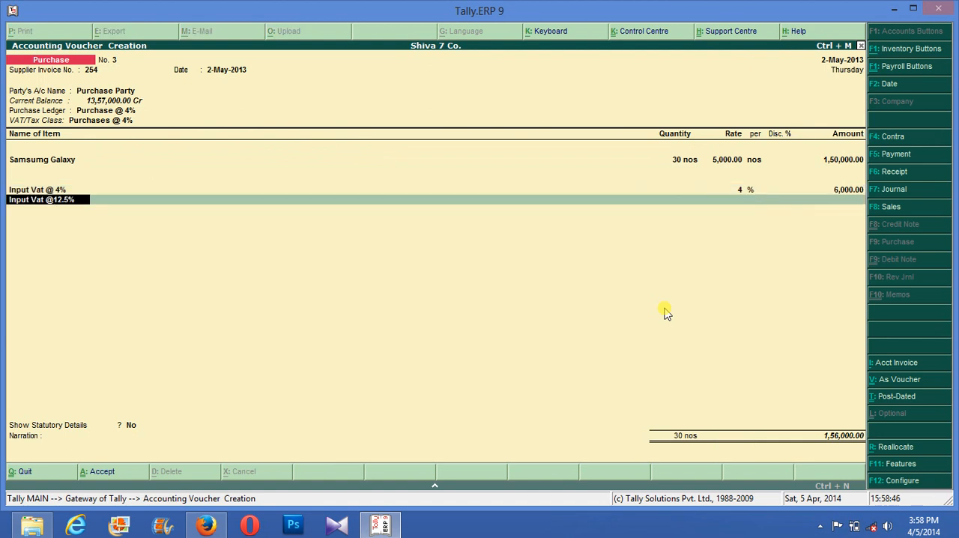
type("S")
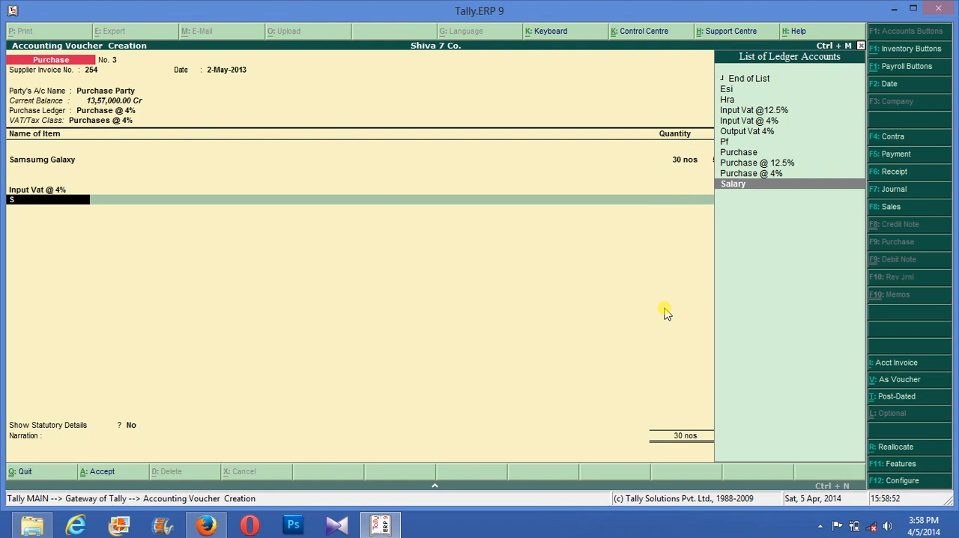
key("BackSpace")
key("BackSpace")
key("BackSpace")
- Quit the current purchase voucher without saving it
key("Escape")
key("Escape")
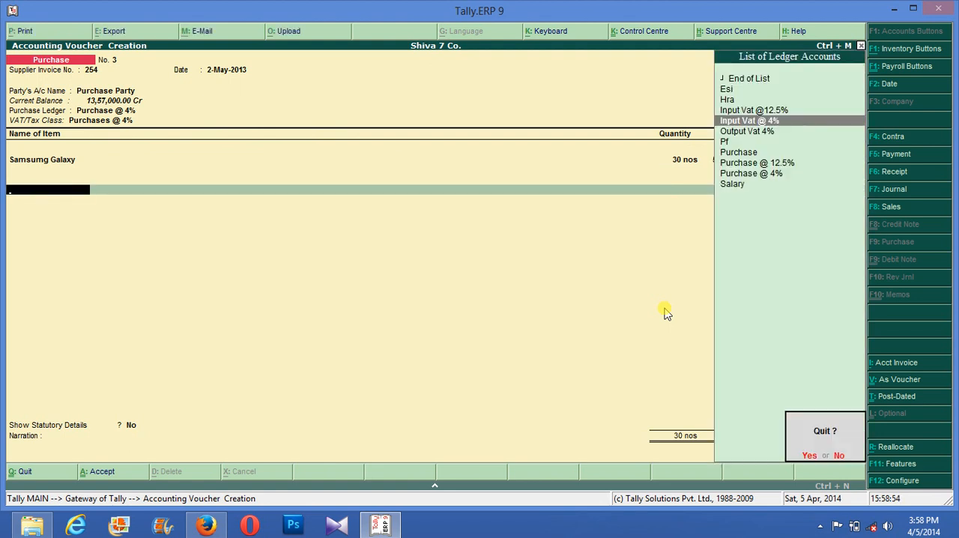
key("Return")
key("Return")
key("Return")
key("Return")
- Leave the supplier invoice number blank and select Purchase Party as the party account, accepting its default details
key("Down")
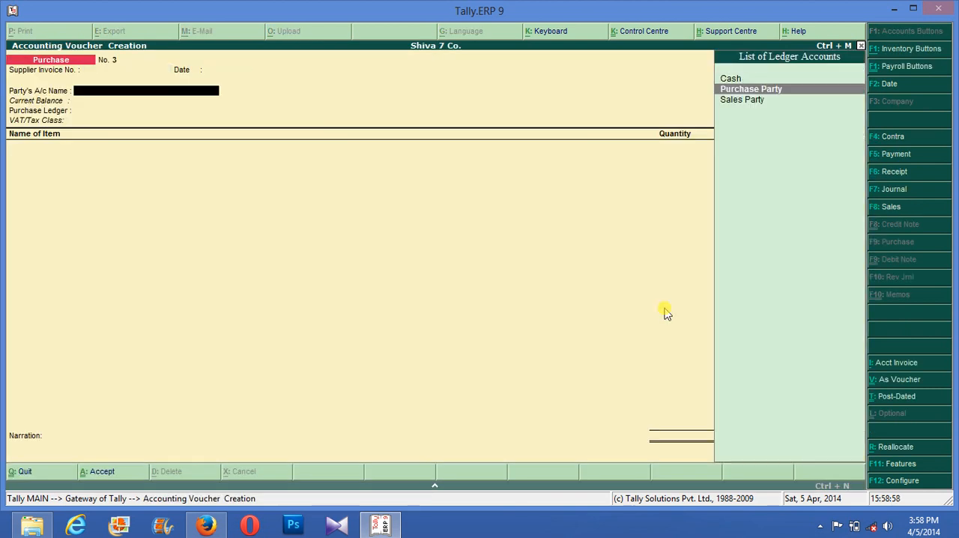
key("Return")
key("Return")
key("Return")
key("Return")
key("Return")
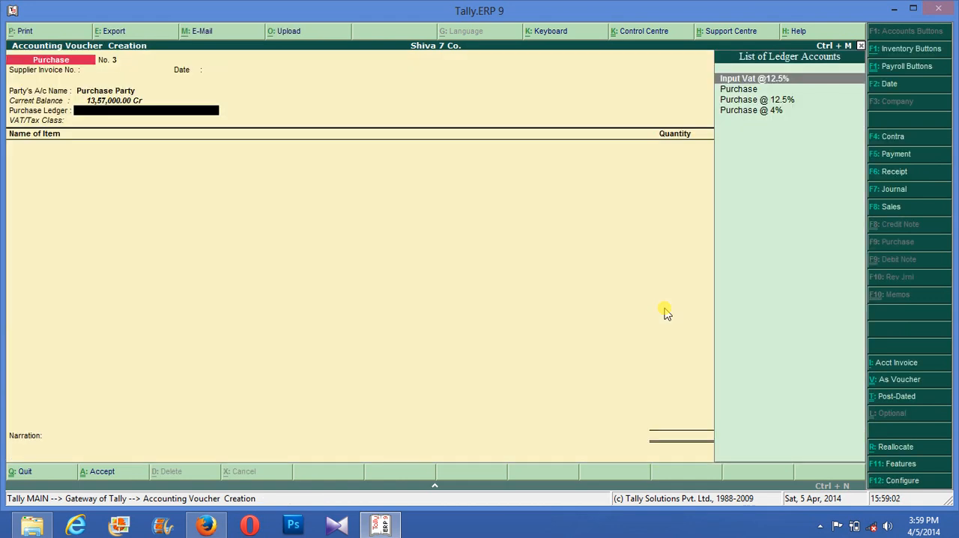
- Choose the Purchase @ 12.5% ledger with the VAT/Tax class Purchases @ 12.5%
key("Down")
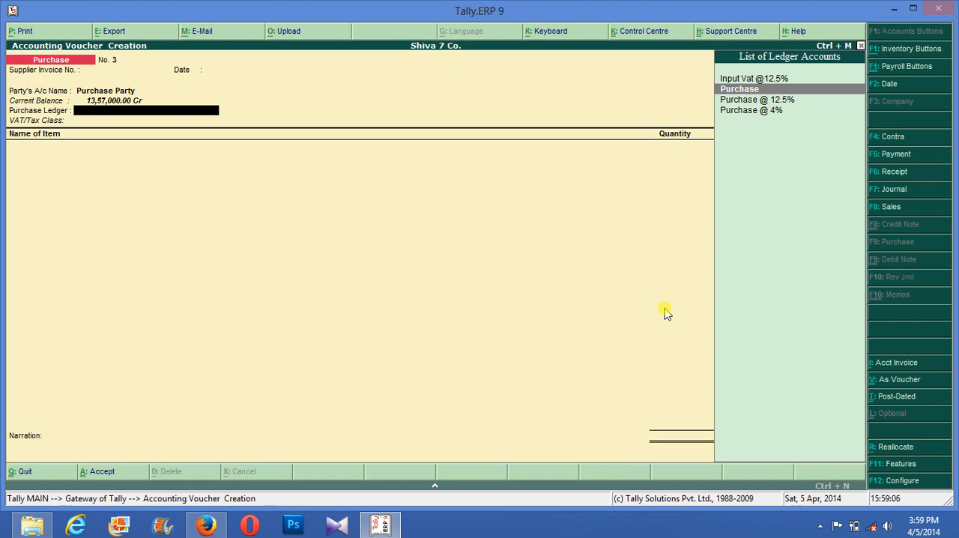
key("Down")
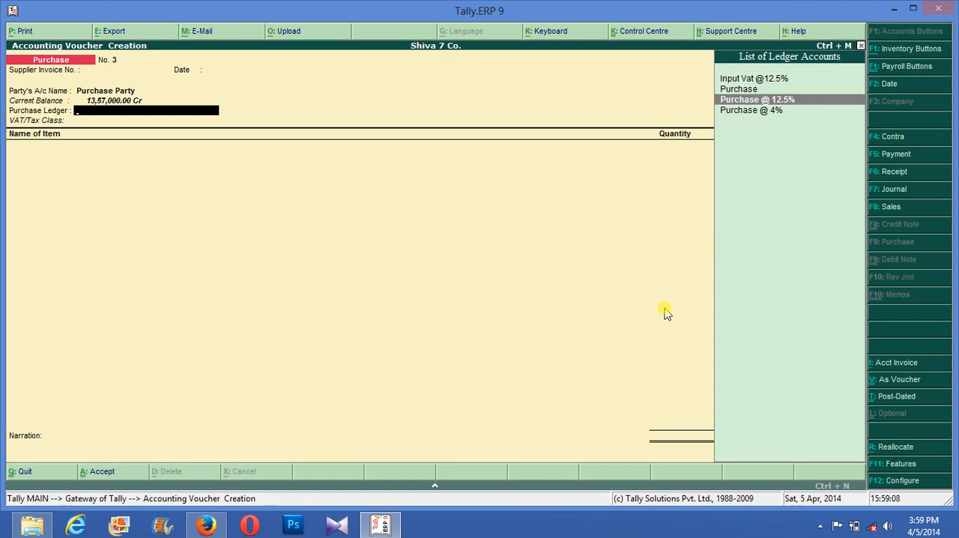
key("Return")
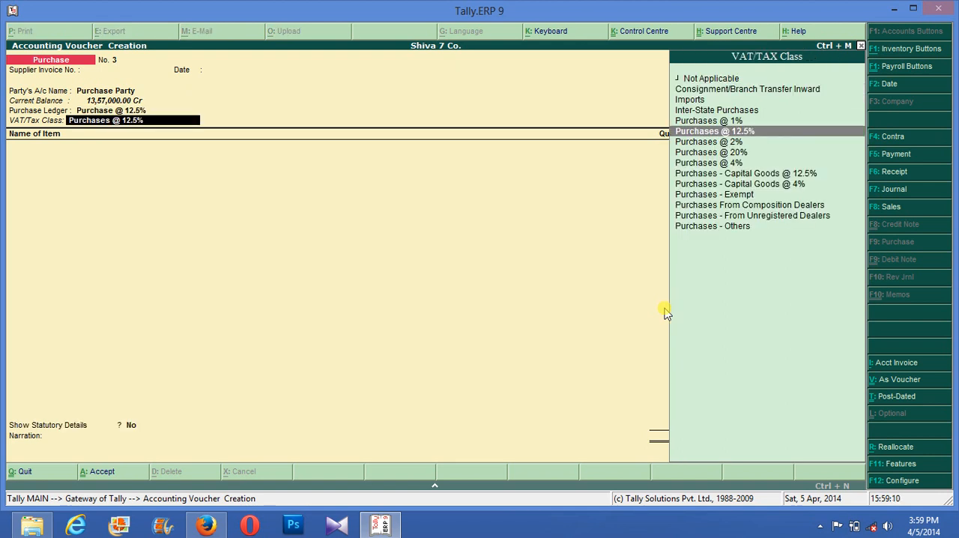
key("Return")
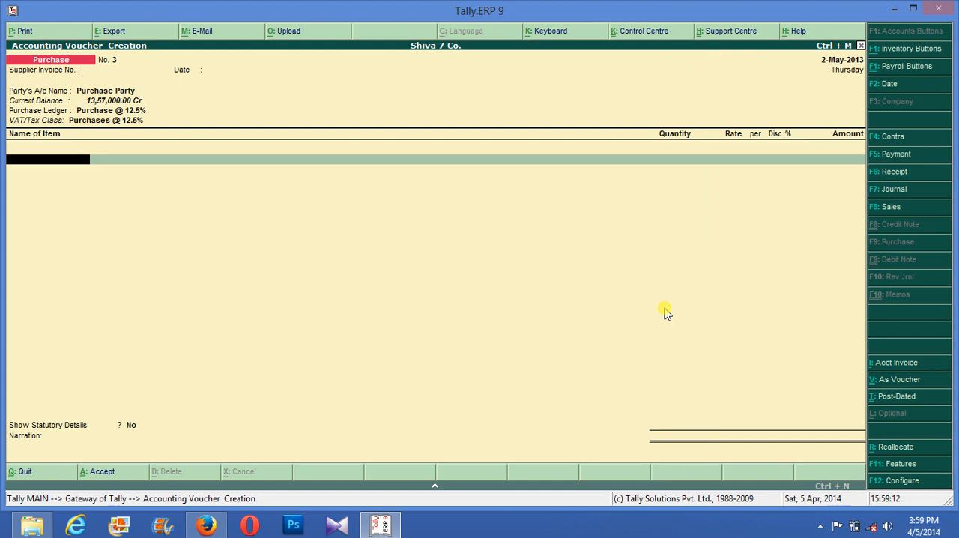
- Add Samsumg Galaxy as the first item and assign it the new tracking number 5
type("S")
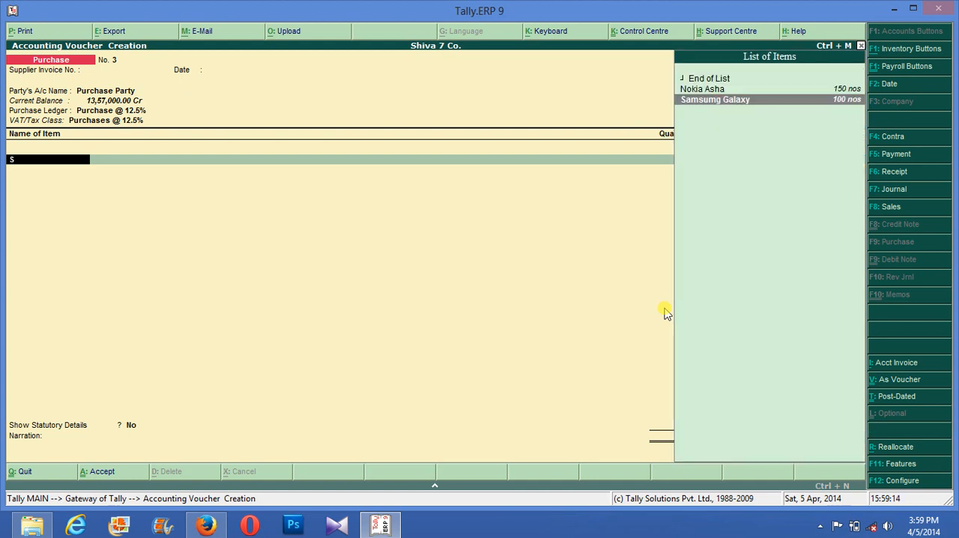
key("Return")
key("Return")
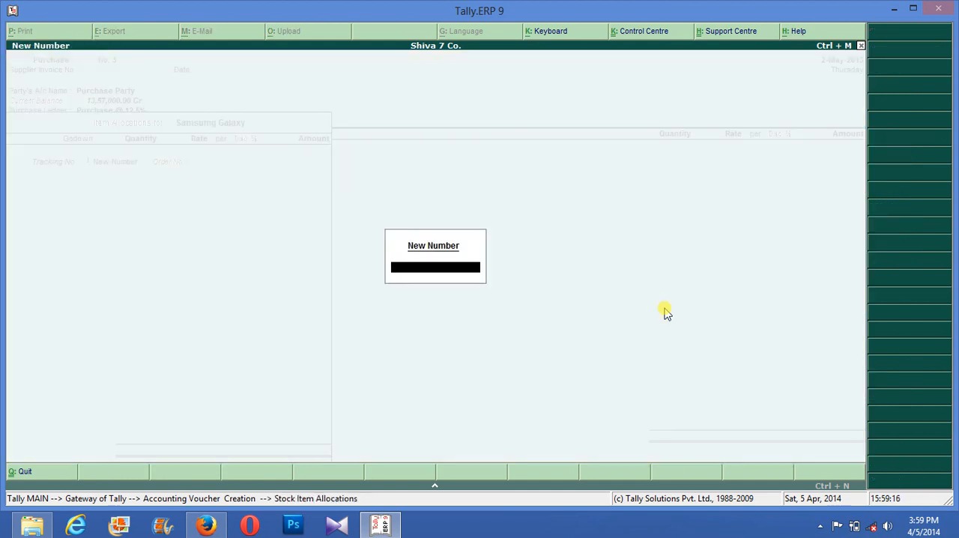
type("5")
- Set the Samsumg Galaxy allocation to 20 nos at a rate of 5,000 and accept it
key("Return")
key("Return")
key("Return")
type("20")
key("Return")
key("Return")
key("Return")
key("Return")
key("Return")
key("Return")
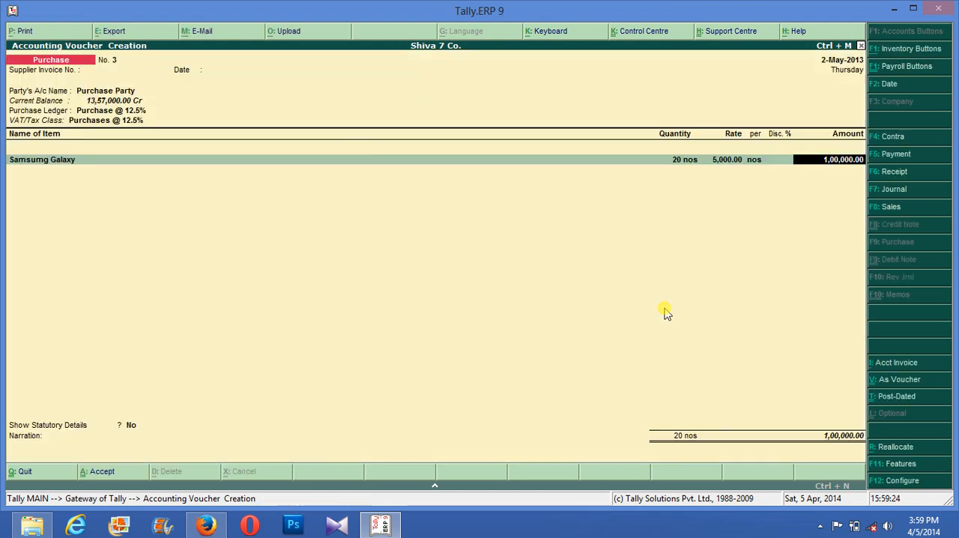
key("Return")
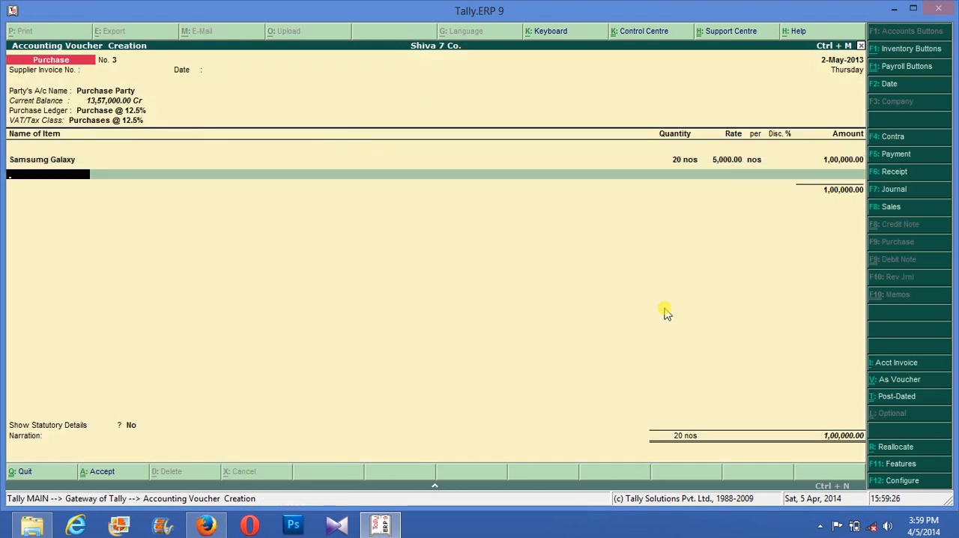
key("Return")
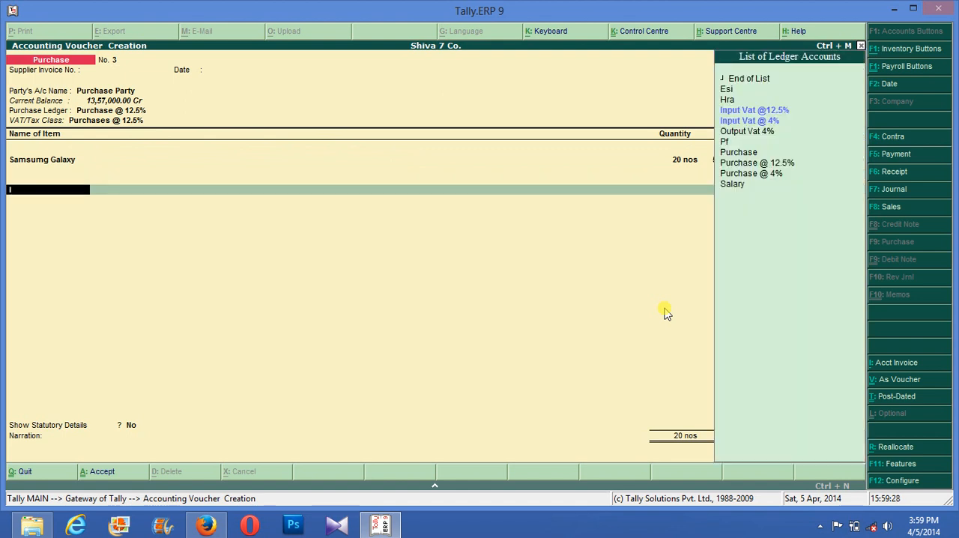
key("Down")
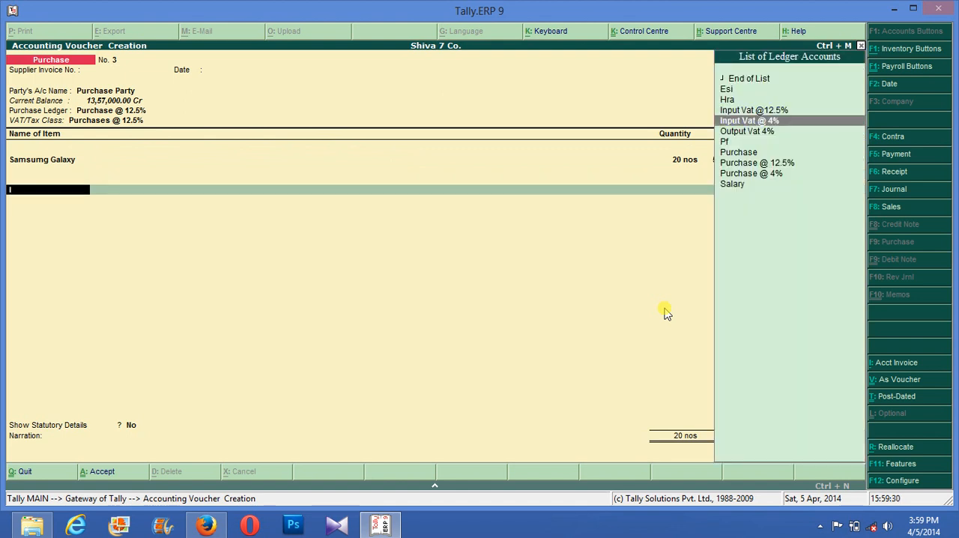
key("Up")
key("Return")
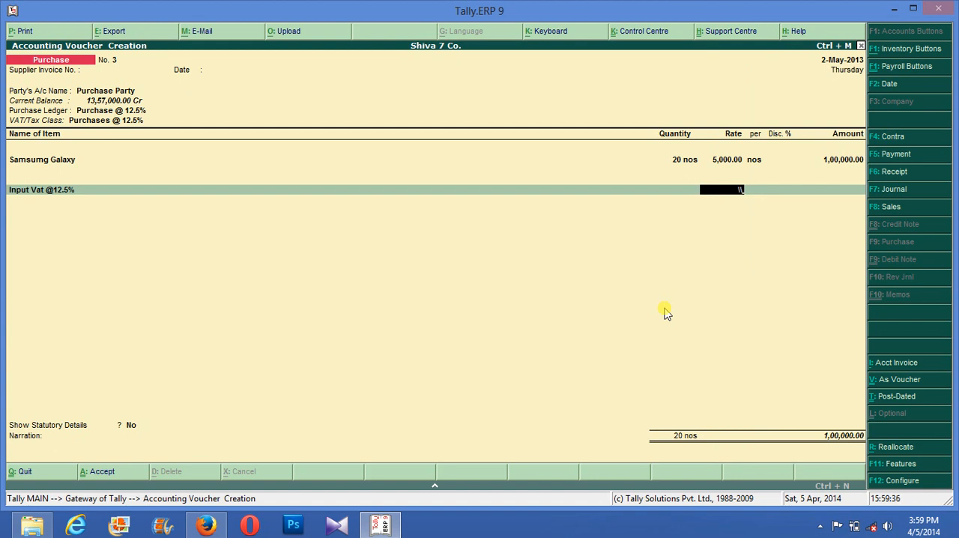
key("BackSpace")
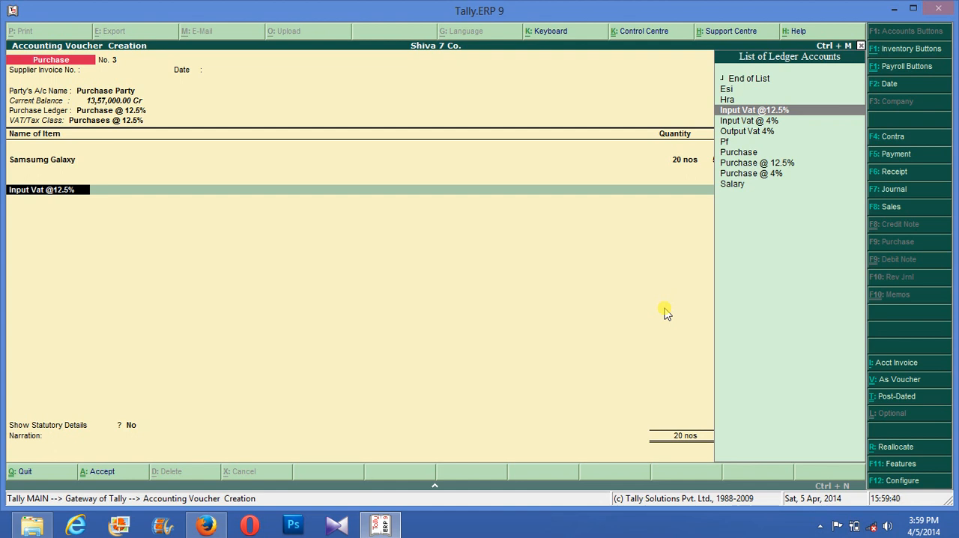
key("ctrl+Return")
key("Return")
key("Return")
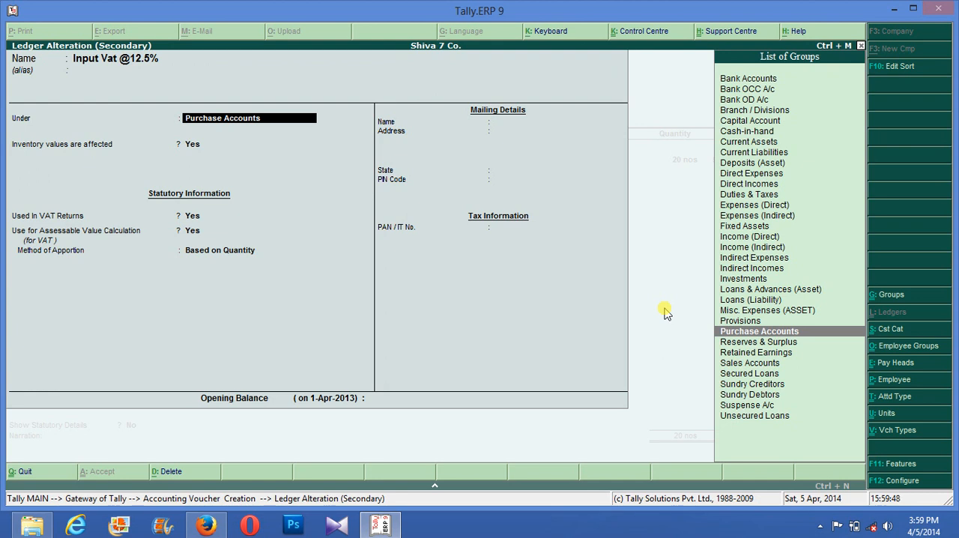
type("Du")
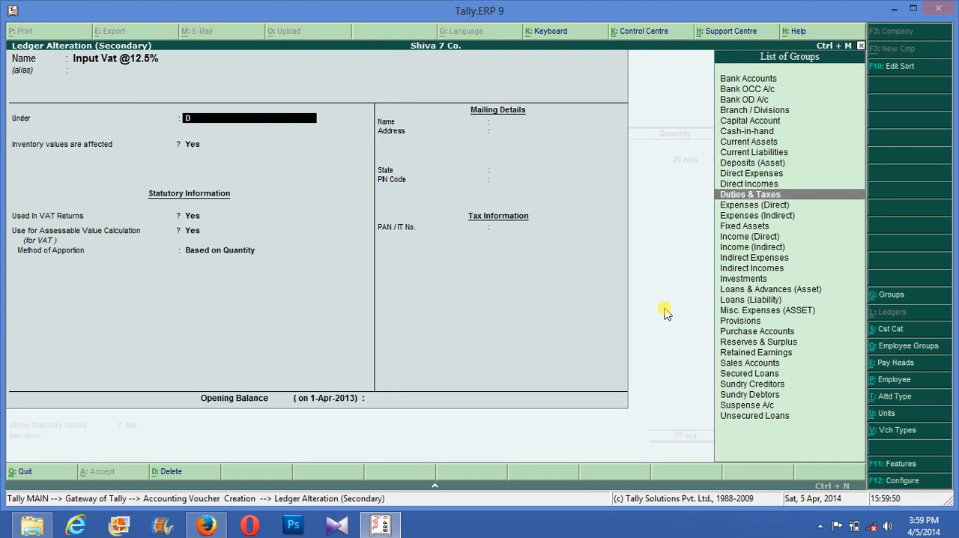
key("Return")
key("Down")
key("Return")
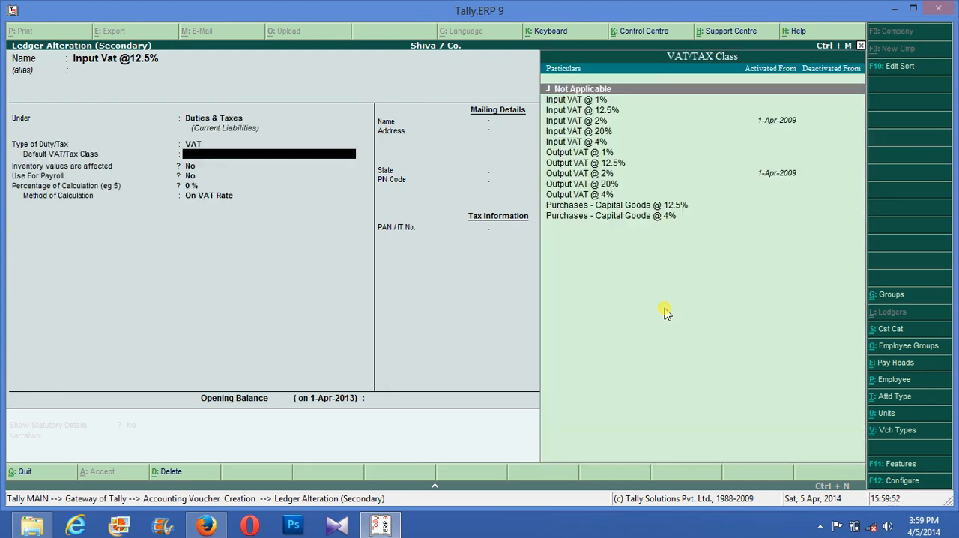
- Set the ledger's default VAT/Tax class to Output VAT @ 12.5%, keep the rounding method Not Applicable and return to the voucher
key("Down")
key("Down")
key("Down")
key("Down")
key("Down")
key("Down")
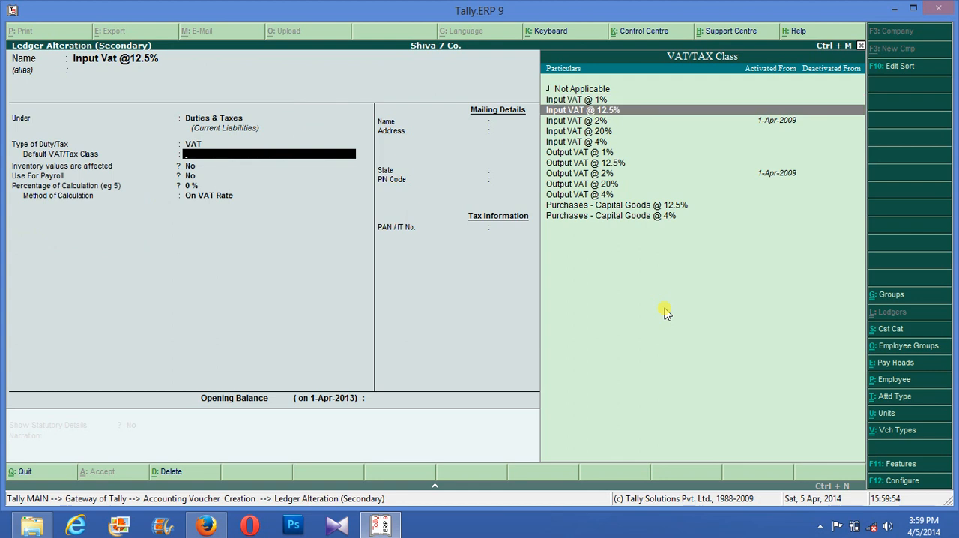
key("Down")
key("Return")
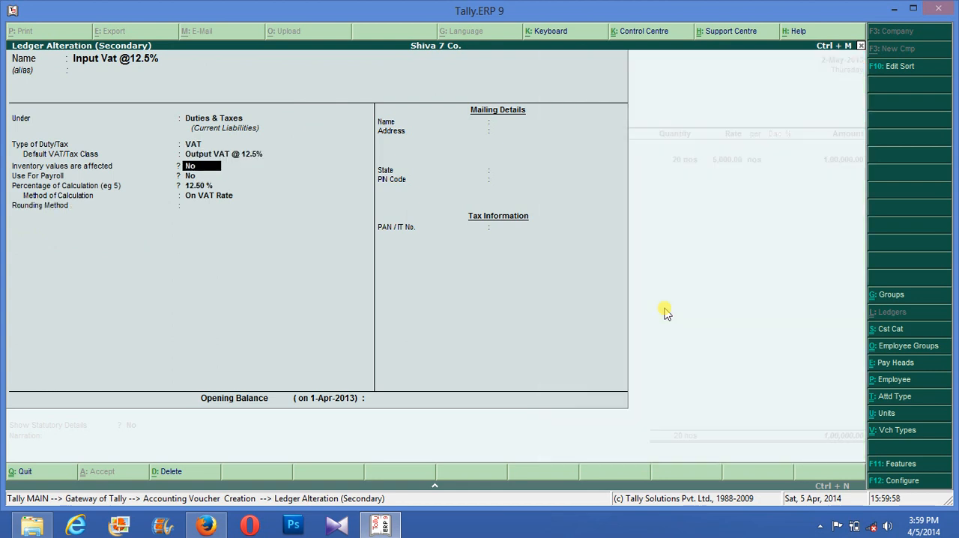
key("Return")
key("Return")
key("Return")
key("Return")
key("Return")
key("Return")
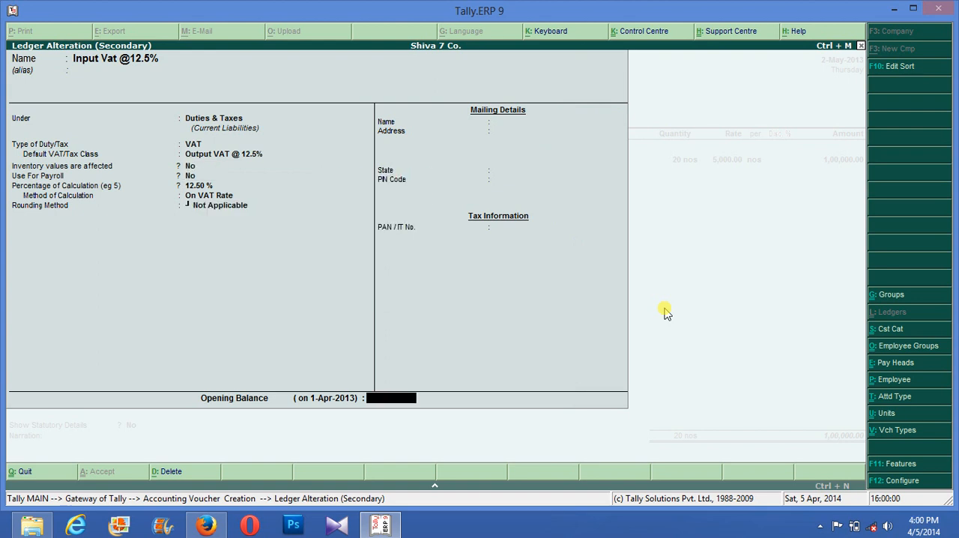
key("Return")
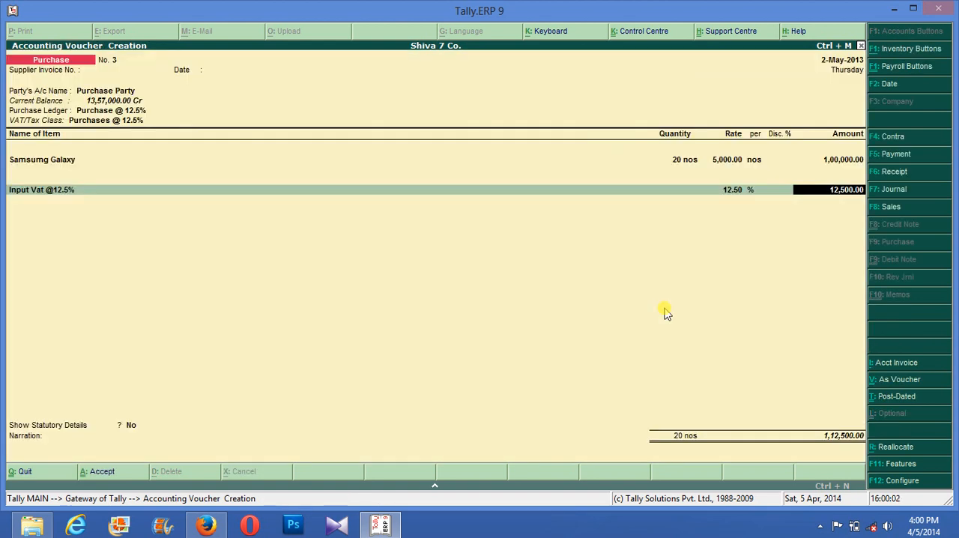
- Add Nokia Asha as the second item, with tracking and order numbers Not Applicable and Finished Godown as its godown
key("BackSpace")
key("BackSpace")
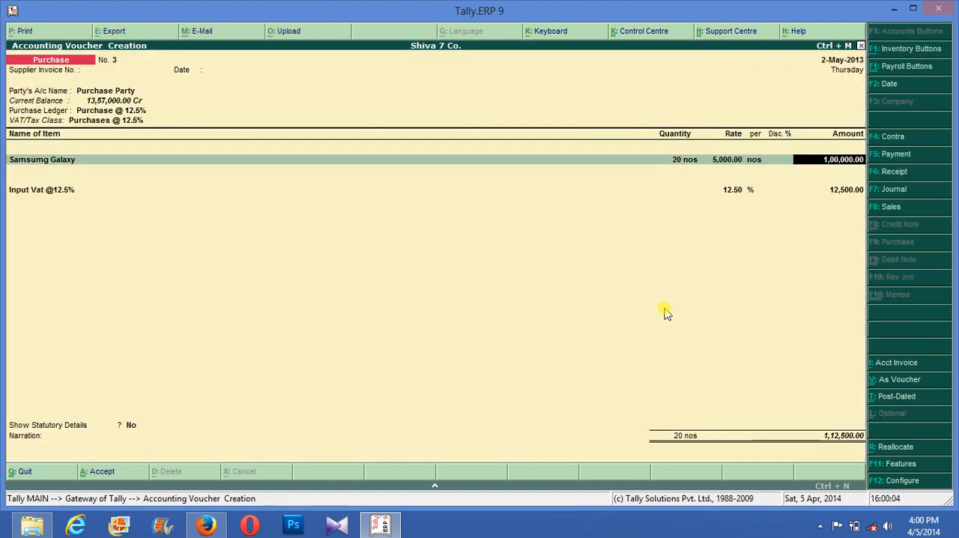
key("Return")
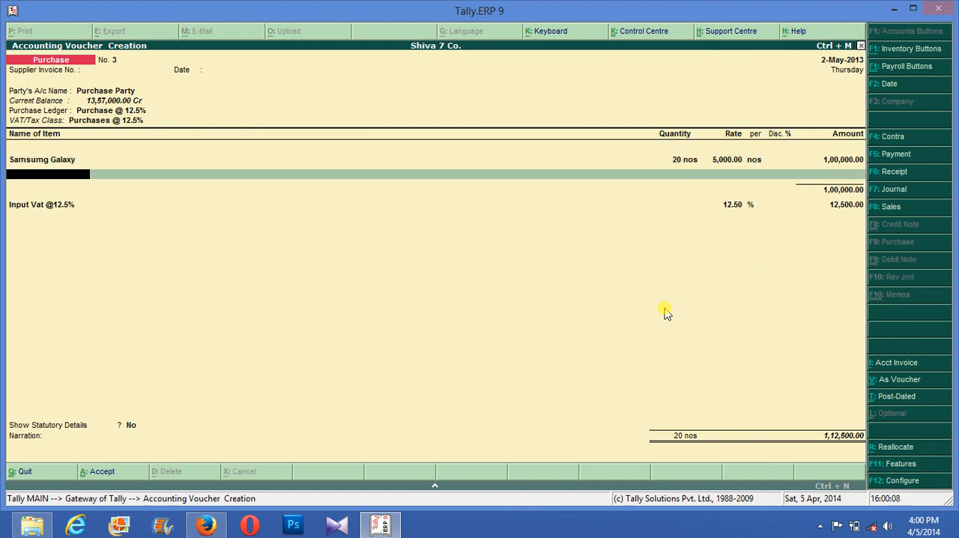
type("N")
key("Return")
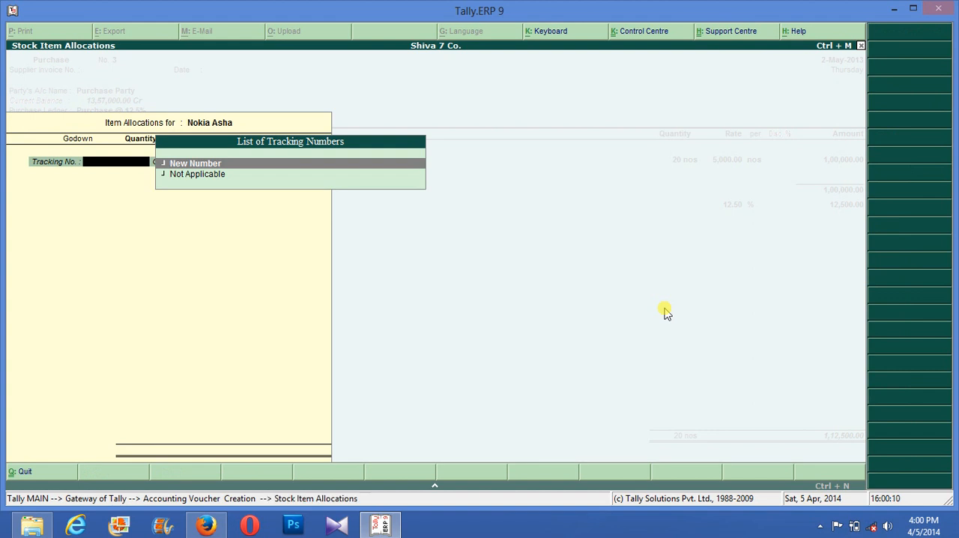
key("Down")
key("Return")
key("Return")
key("Return")
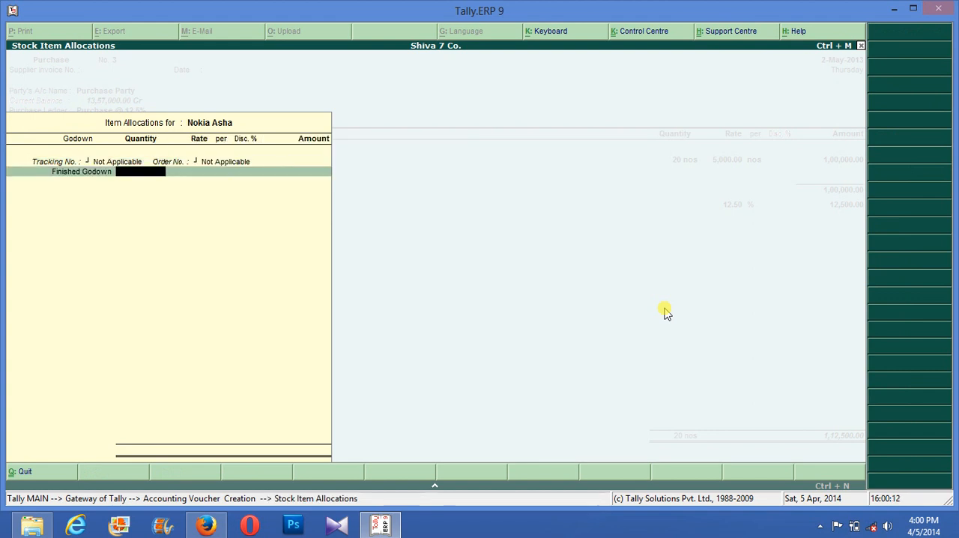
- Set the Nokia Asha allocation to 50 nos at a rate of 6,000 and accept it
type("50")
key("Return")
key("Return")
key("Return")
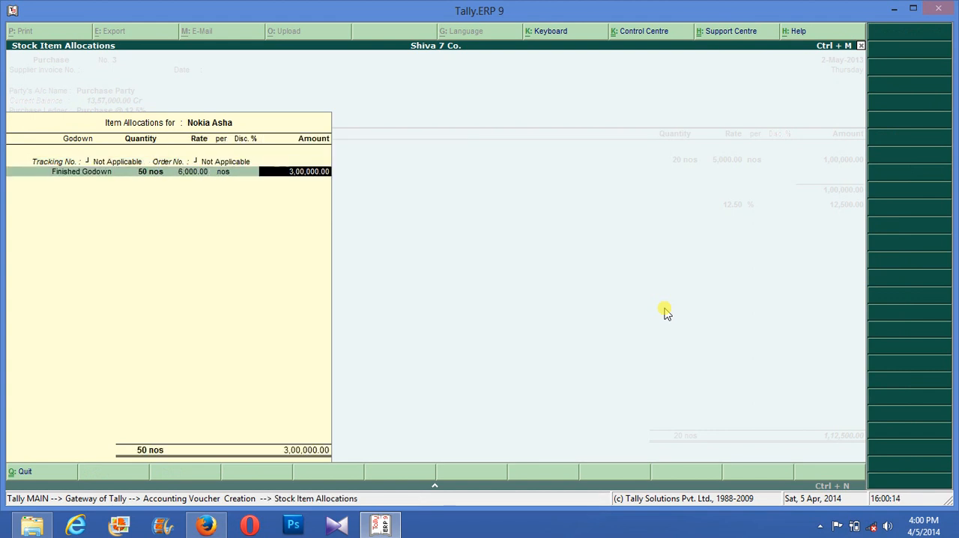
key("Return")
key("Return")
key("Return")
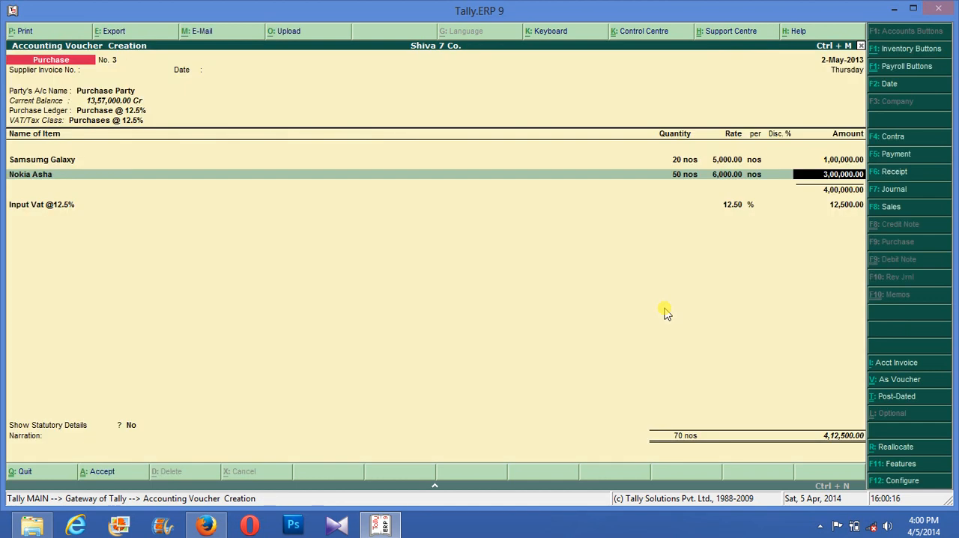
key("Return")
key("Return")
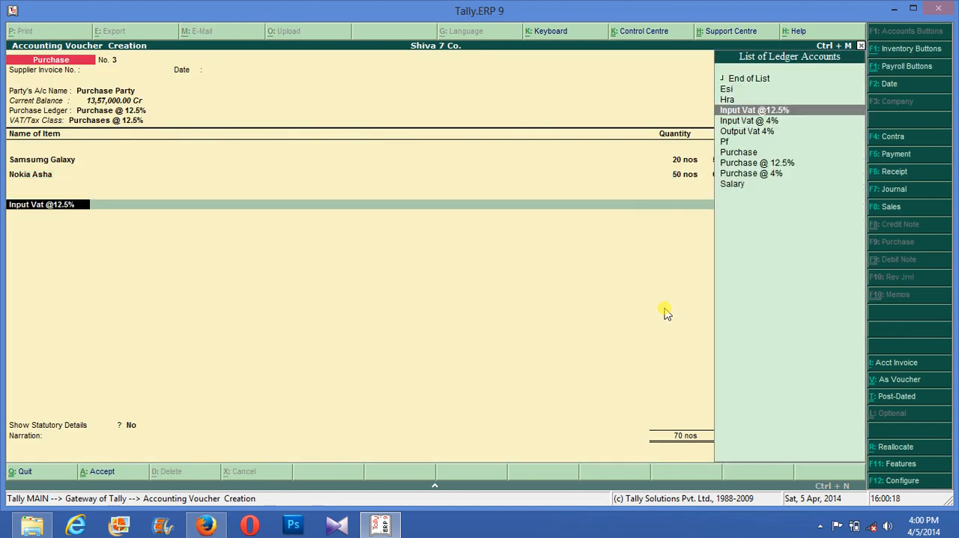
key("Return")
key("Return")
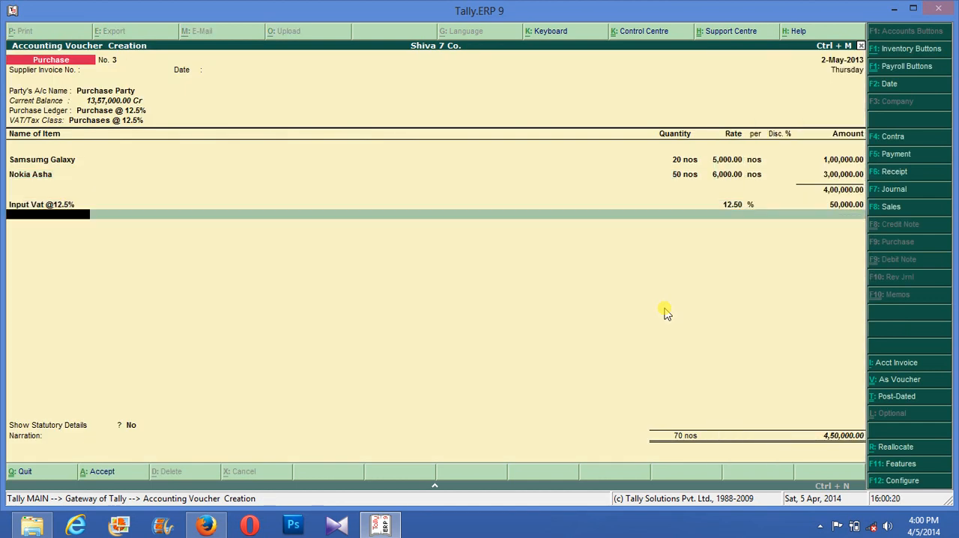
- Add the Input Vat @ 4% ledger as a second tax line
type("I")
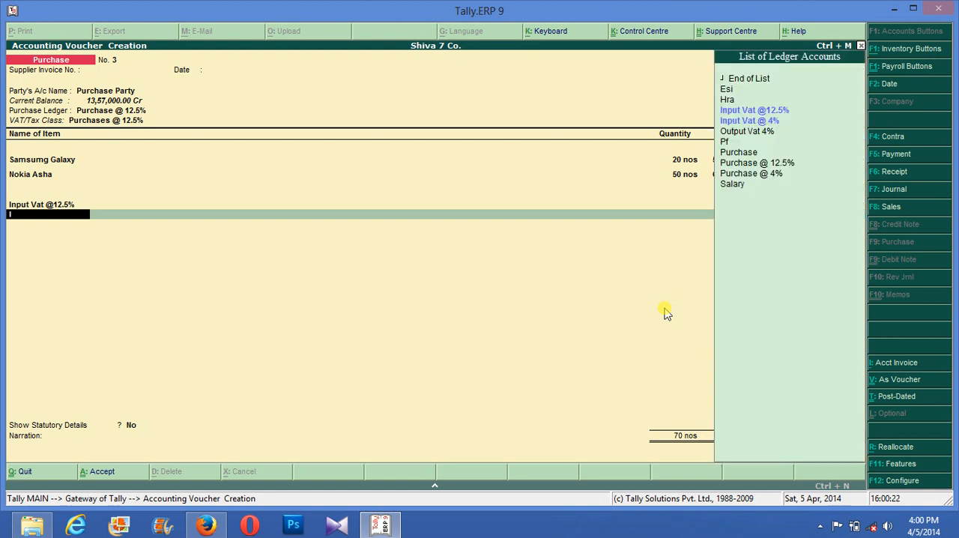
key("Down")
key("Return")
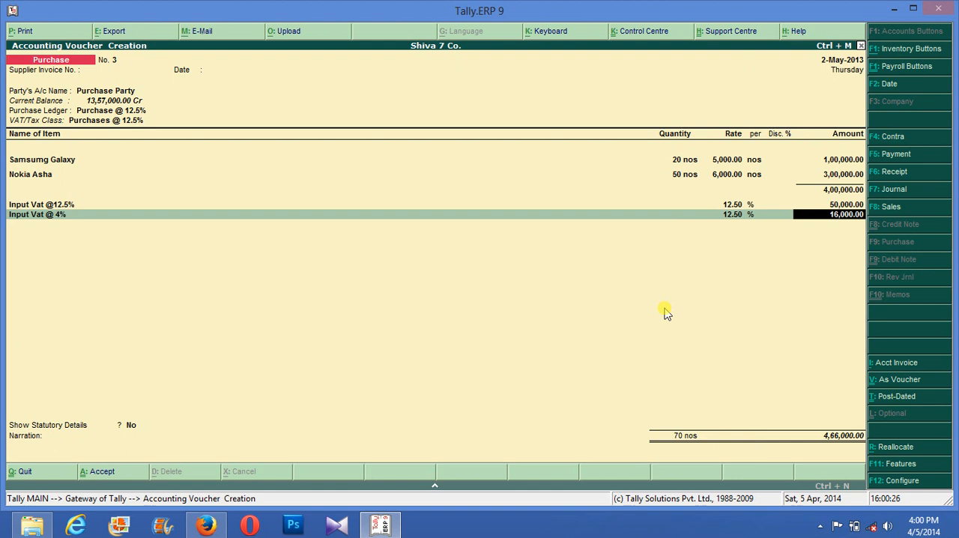
key("BackSpace")
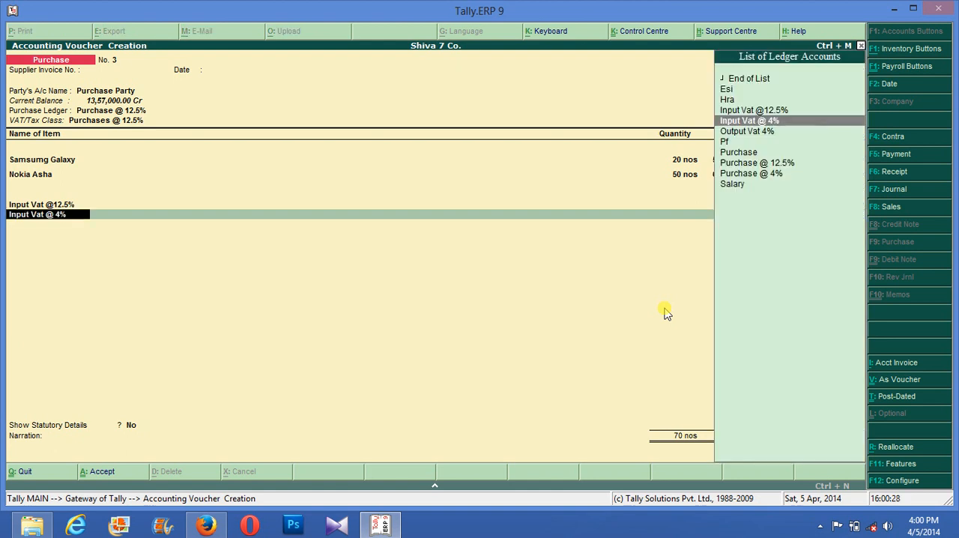
key("BackSpace")
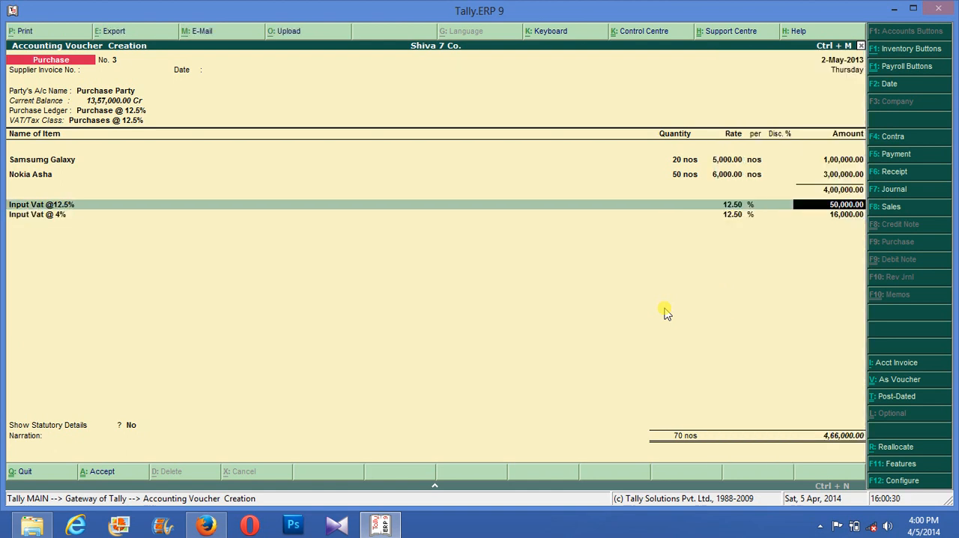
key("Return")
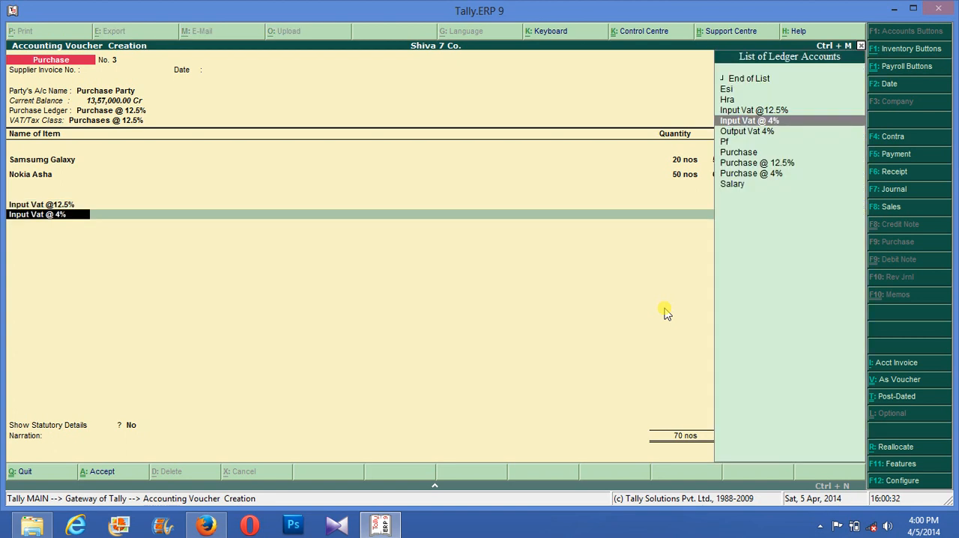
key("Return")
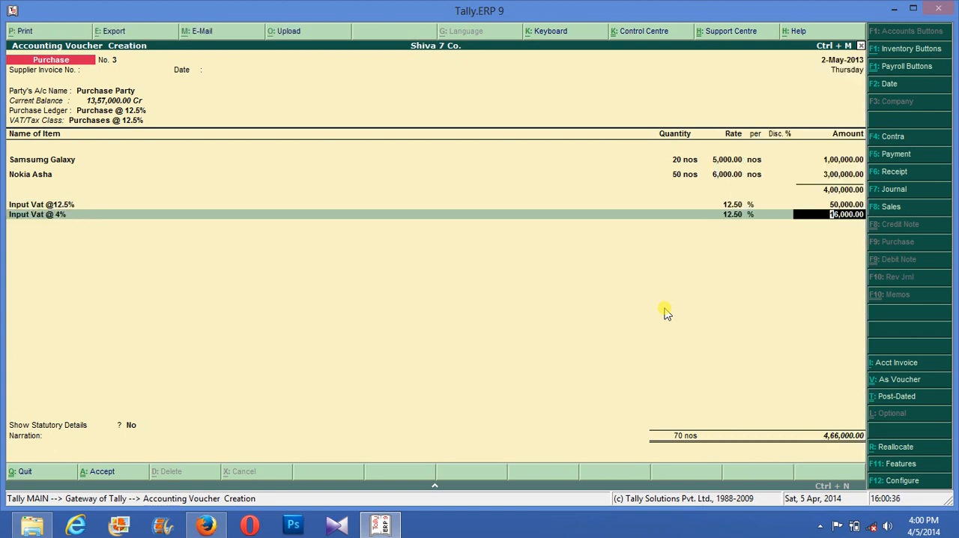
key("Up")
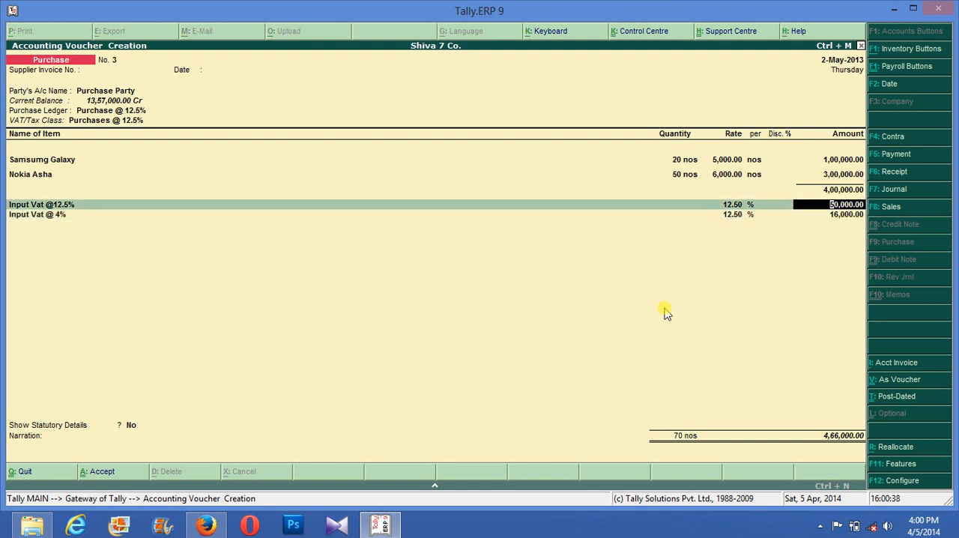
key("BackSpace")
key("BackSpace")
key("Up")
key("Up")
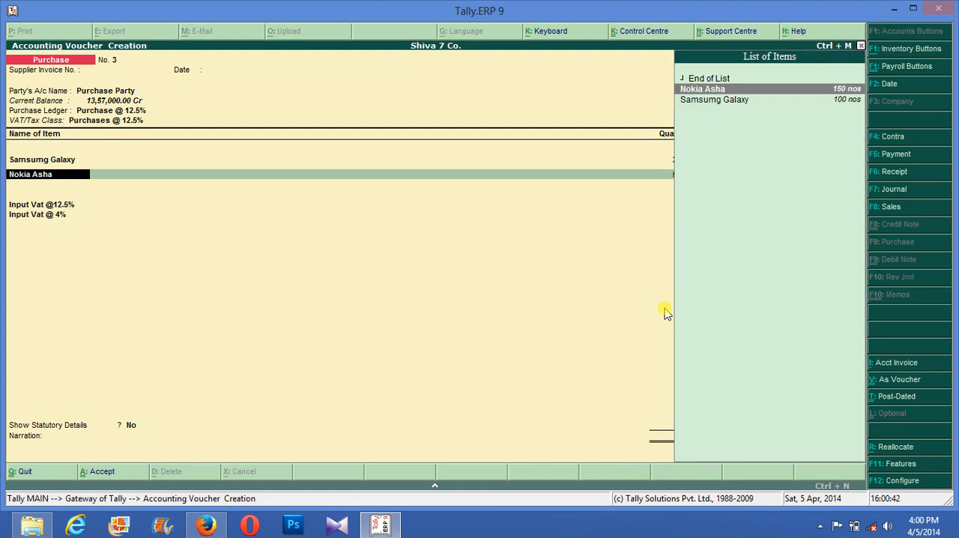
type(".")
key("BackSpace")
key("BackSpace")
key("BackSpace")
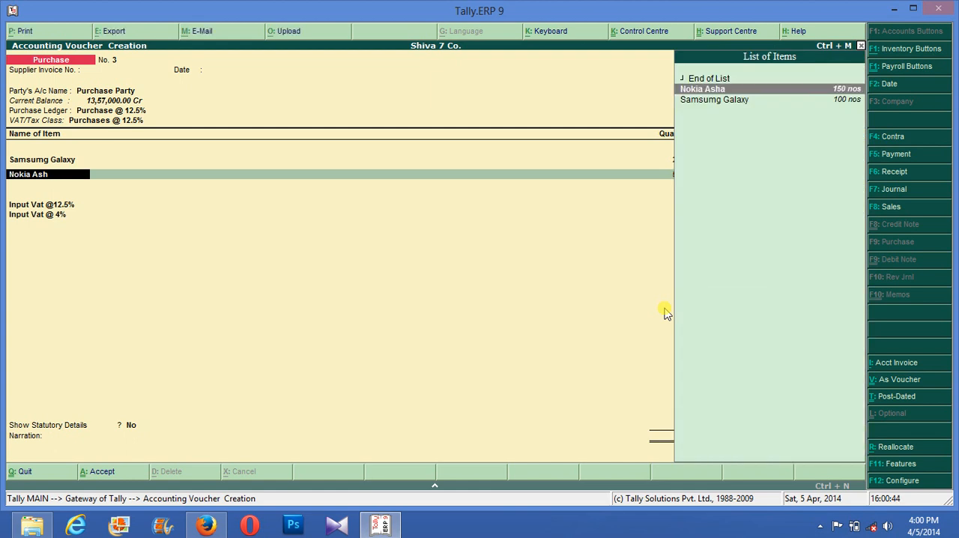
key("Return")
key("Escape")
key("Up")
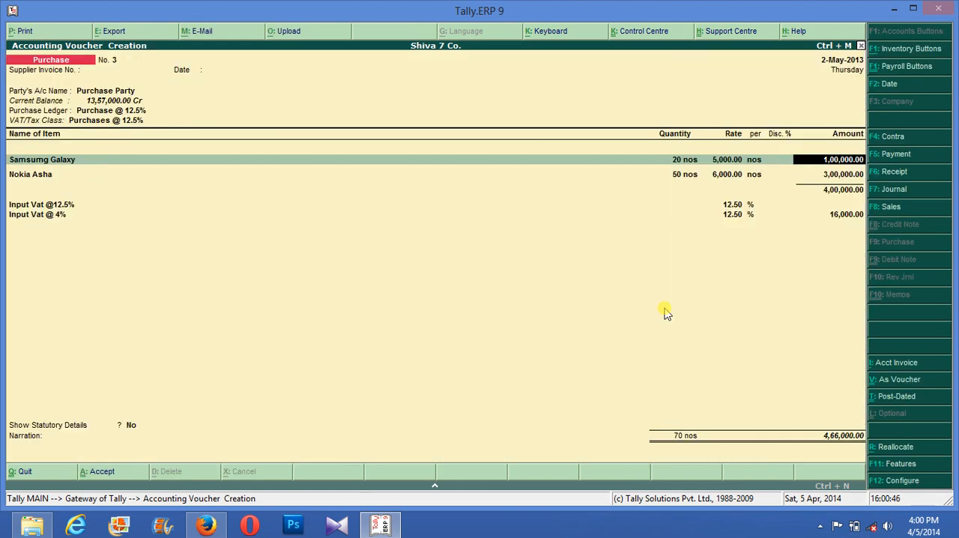
- Step through the Nokia Asha stock allocation and accept it with its existing godown, quantity and rate
key("Return")
key("Return")
key("Return")
key("Return")
key("Return")
key("Return")
key("Return")
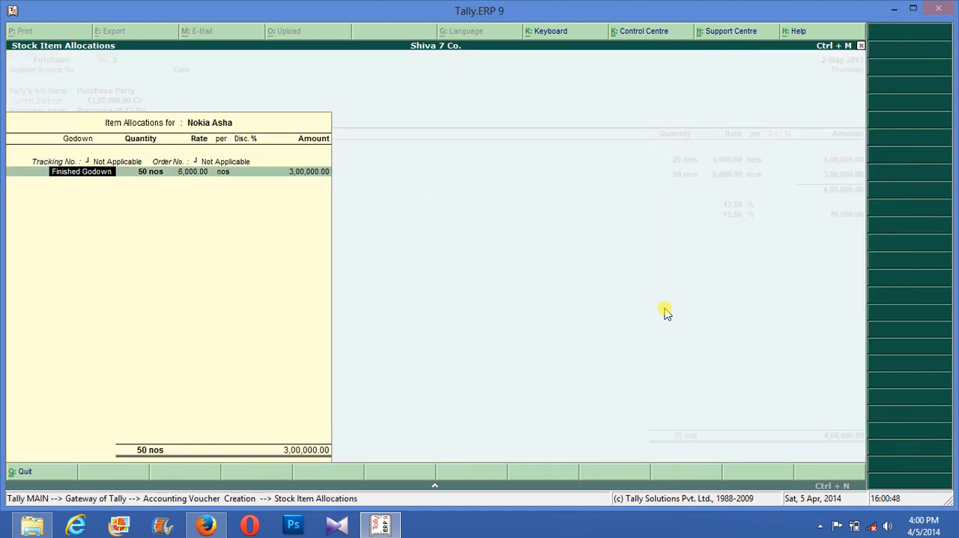
key("Return")
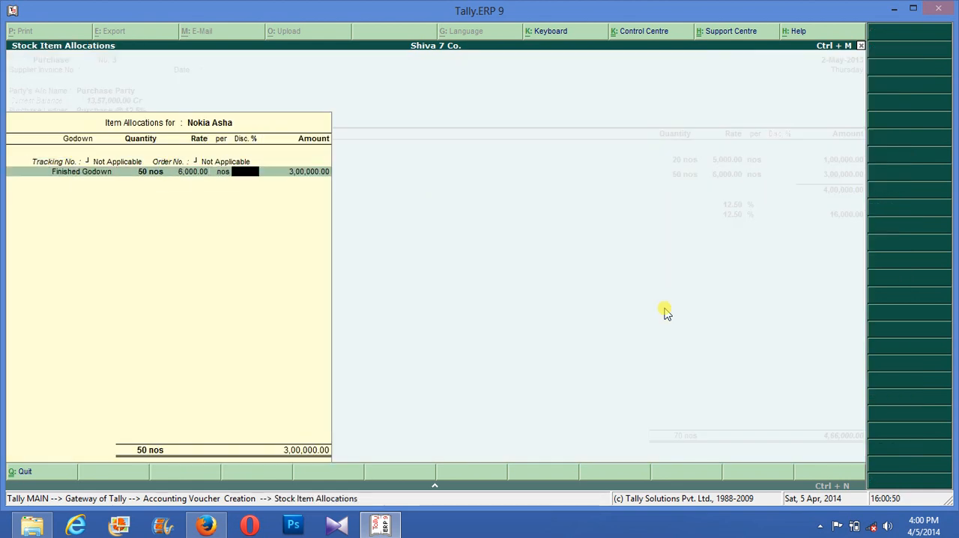
key("Return")
key("Return")
key("Return")
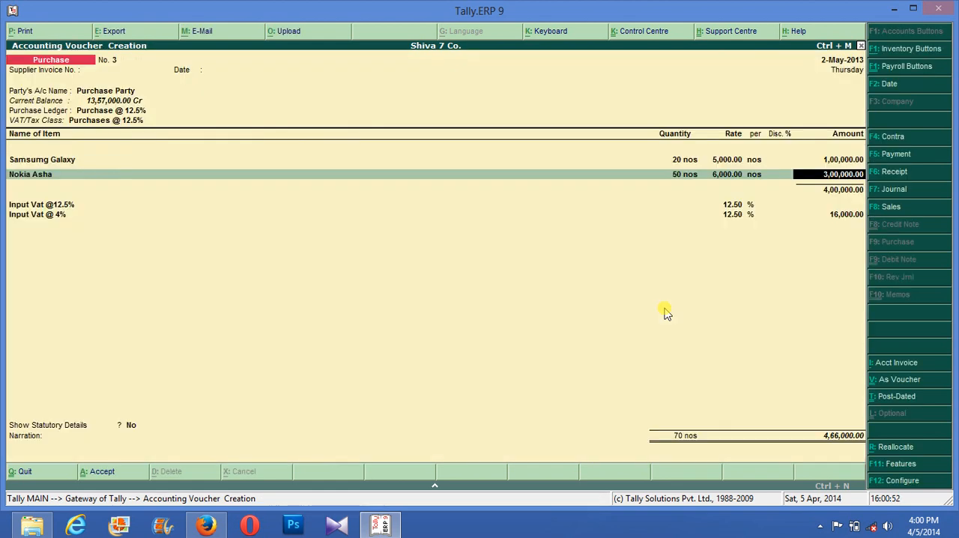
- Change the Nokia Asha stock allocation to a quantity of 20 nos at a rate of 5000
key("BackSpace")
key("Return")
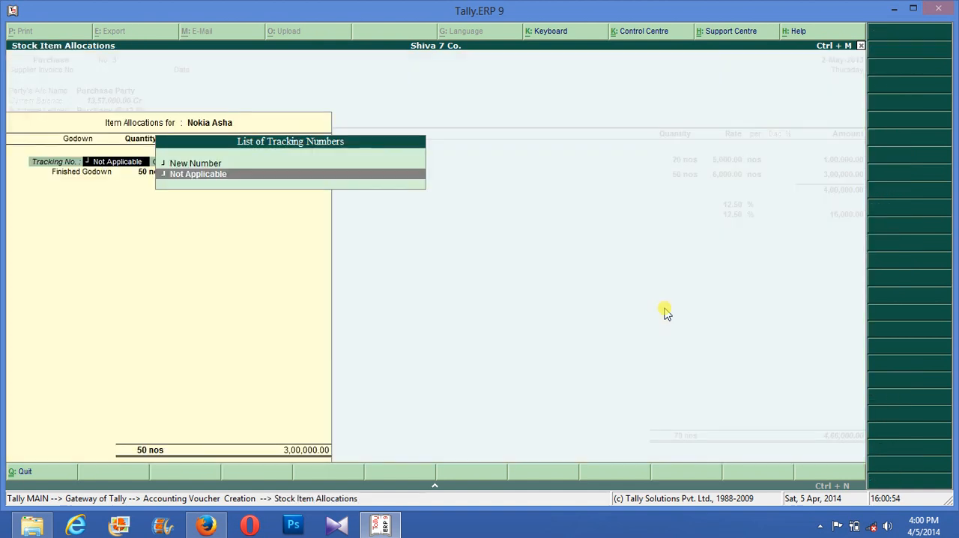
key("Return")
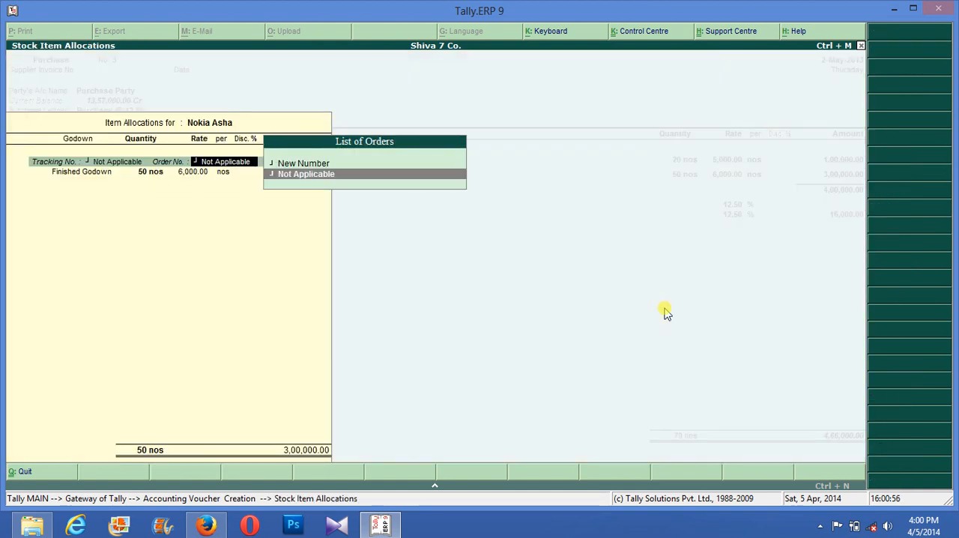
key("Return")
key("Return")
type("20")
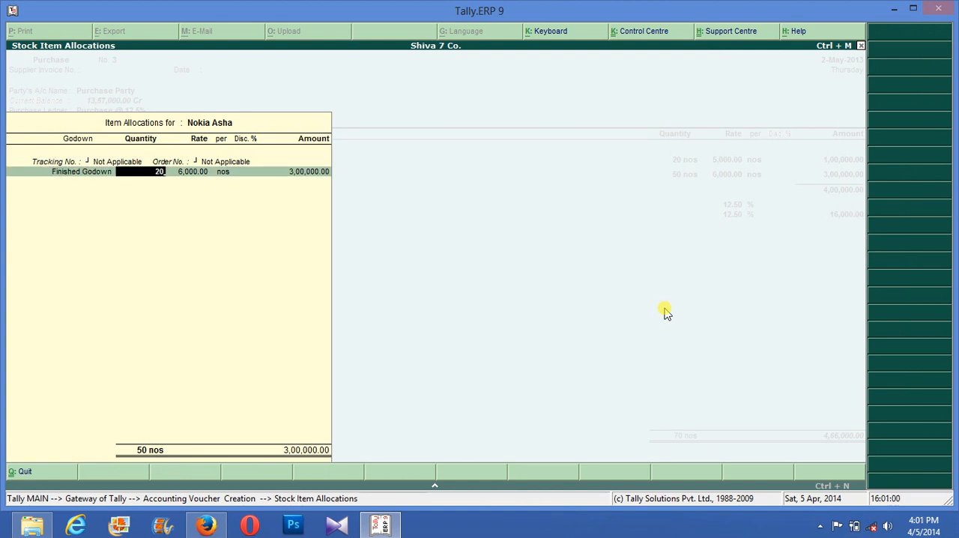
key("Return")
type("50000")
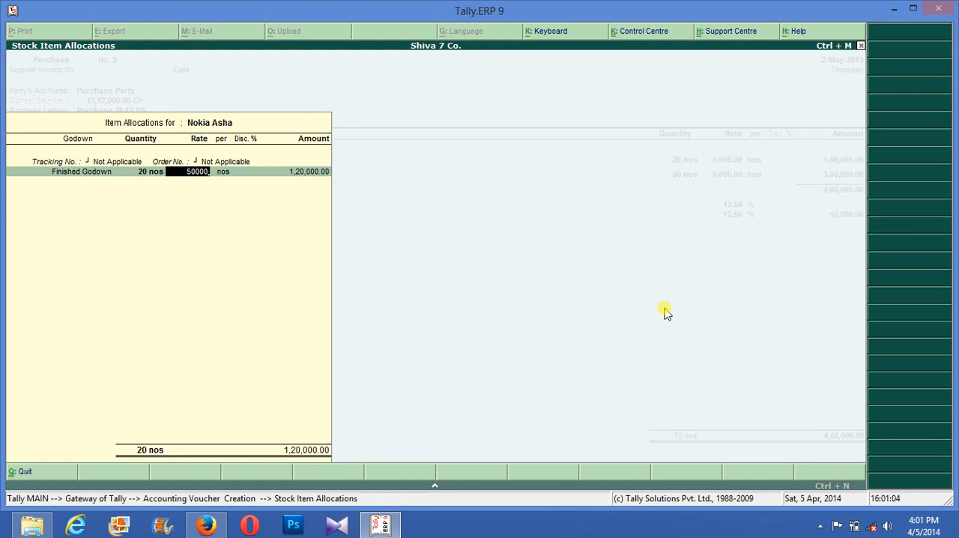
key("BackSpace")
key("Return")
key("Return")
key("Return")
key("Return")
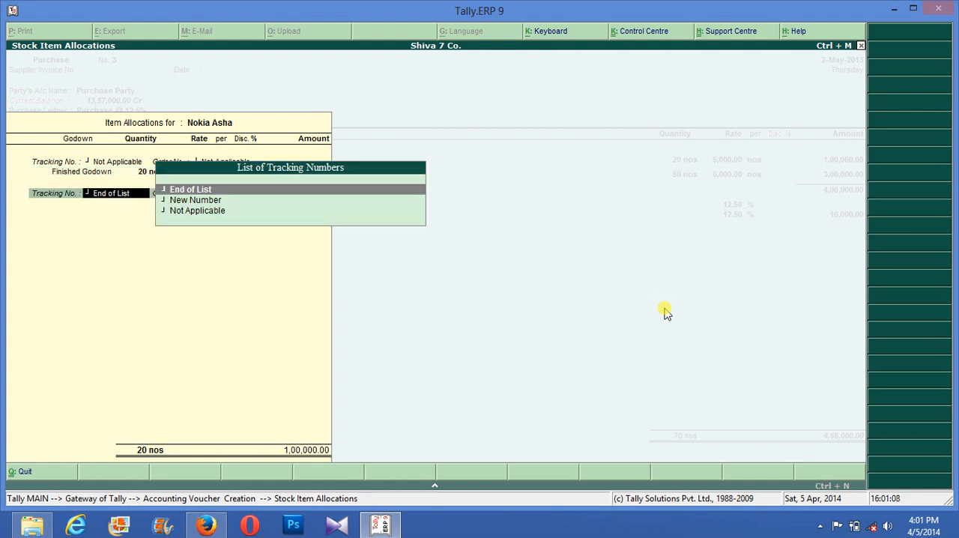
key("Return")
key("Return")
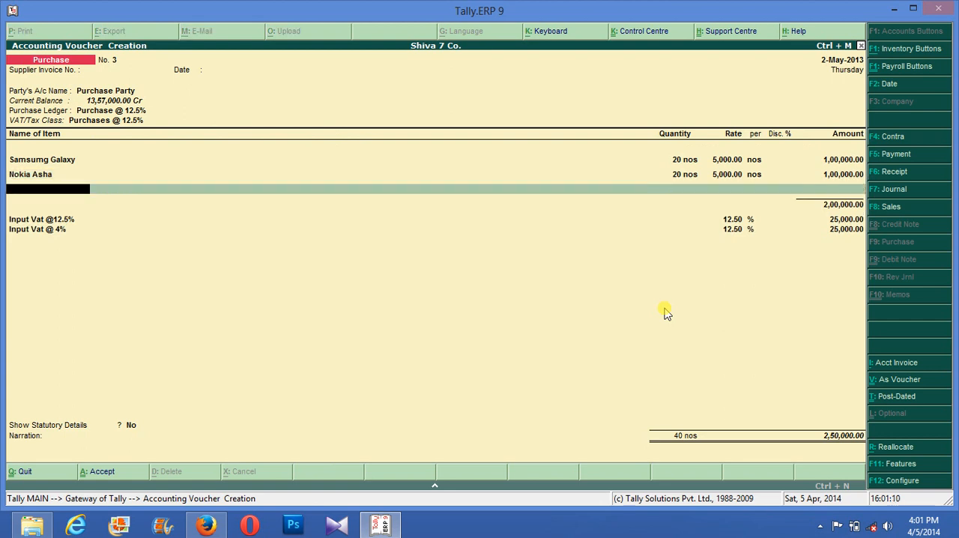
- Look over the purchase invoice configuration without changes and abandon the unsaved purchase voucher
key("Return")
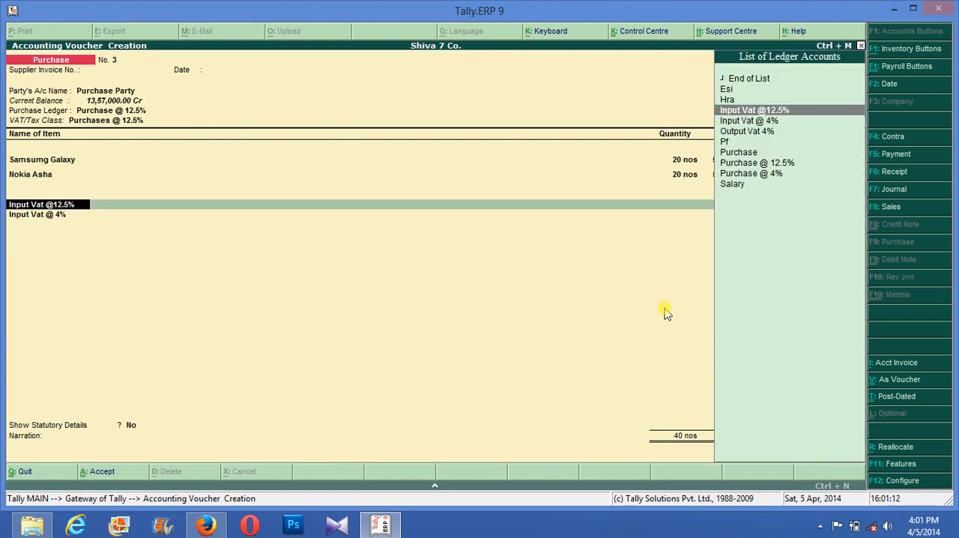
key("Return")
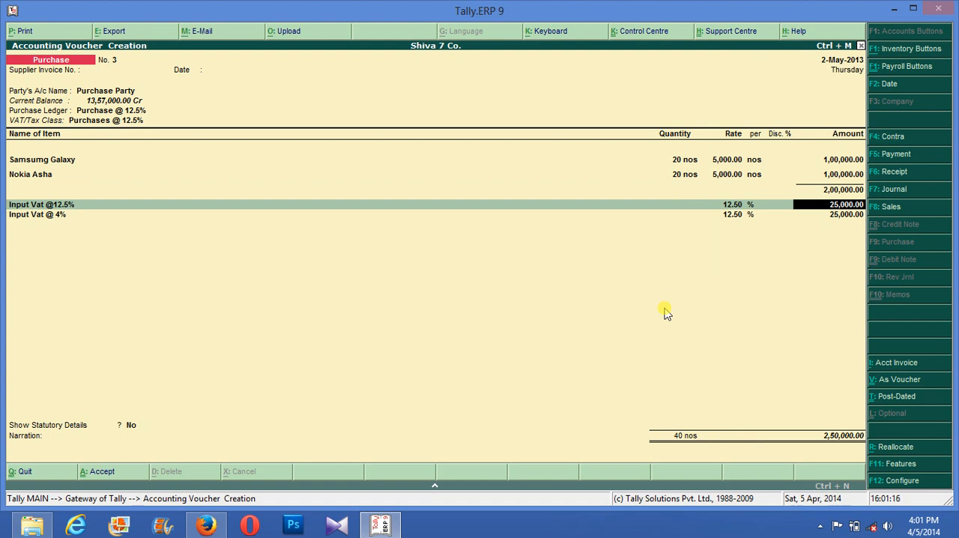
key("F12")
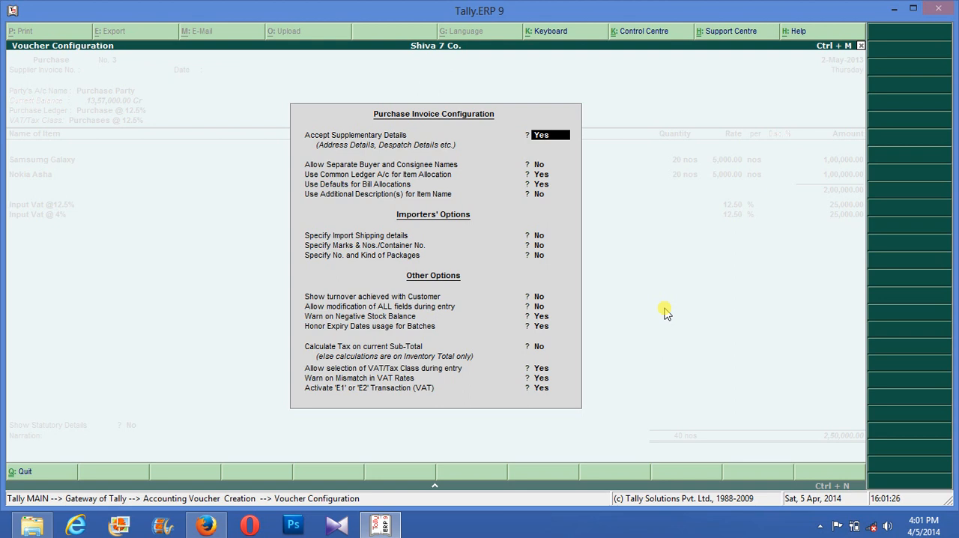
key("Escape")
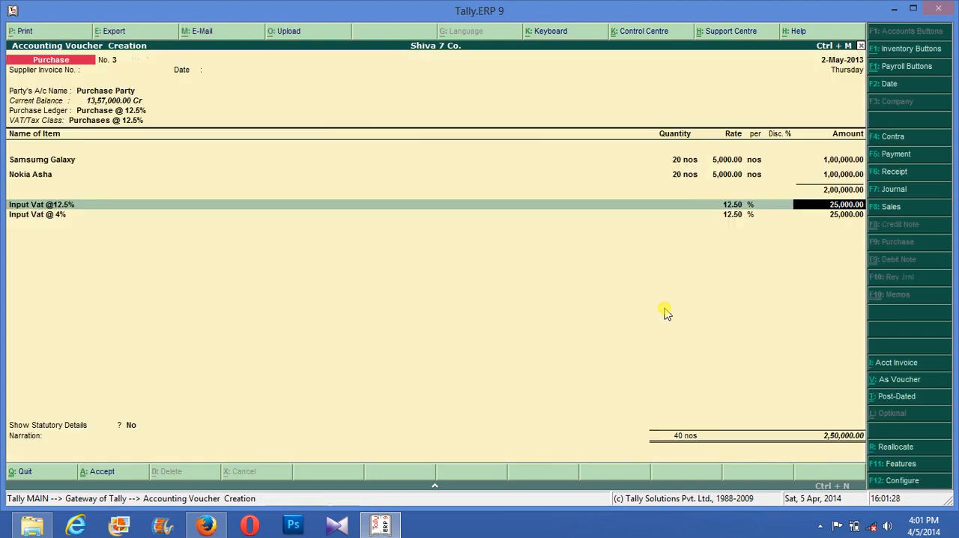
key("Escape")
key("Return")
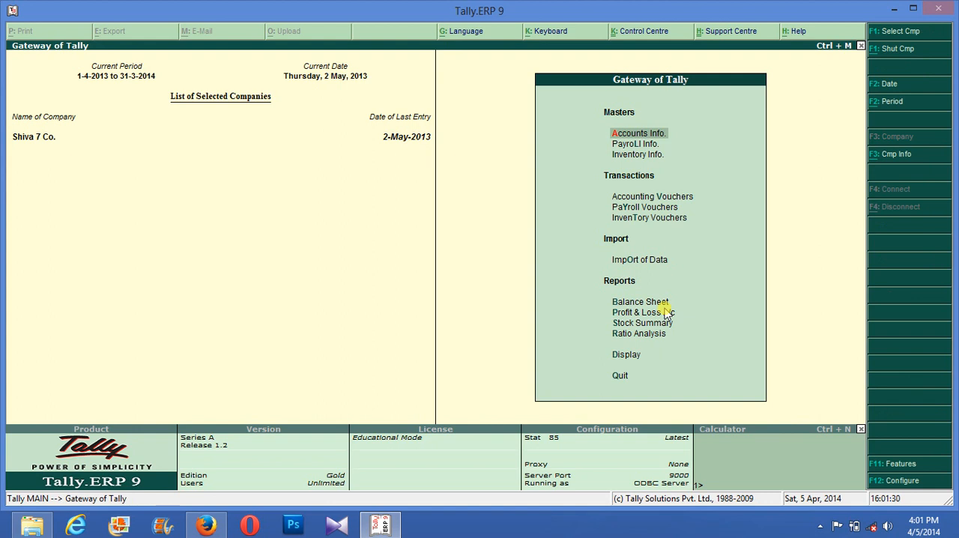
- Open a fresh purchase voucher in Accounting Vouchers and go to its party account selection
key("Down")
key("Down")
key("Down")
key("Down")
key("Up")
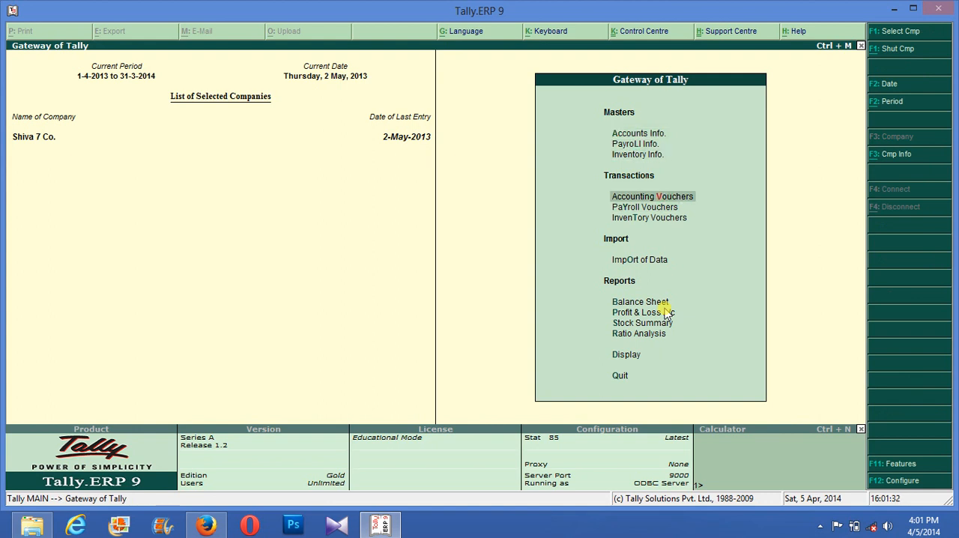
key("Return")
key("Return")
- Set the party account to Purchase Party and the purchase ledger and VAT/tax class to the 4% purchase
key("Return")
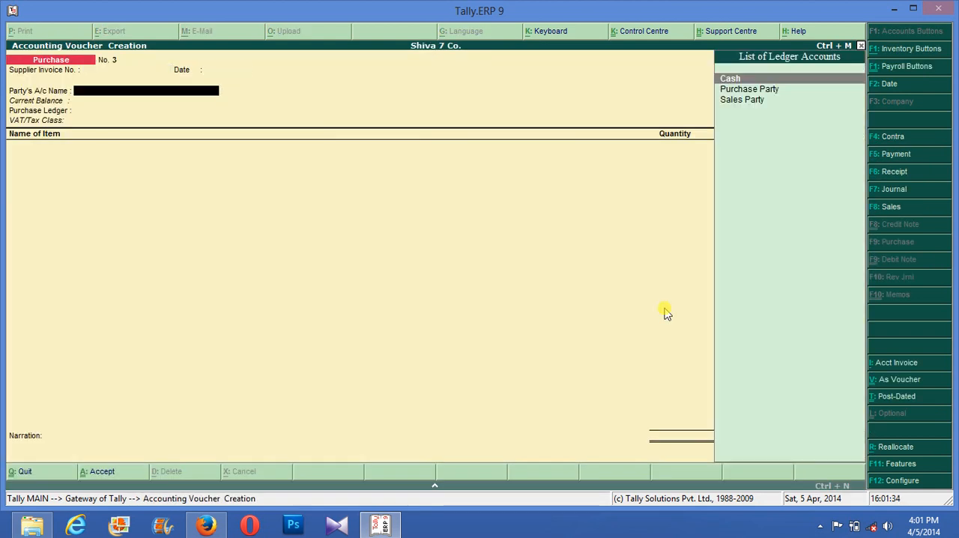
key("Return")
key("Escape")
key("Down")
key("Return")
key("Return")
key("Return")
key("Return")
key("Return")
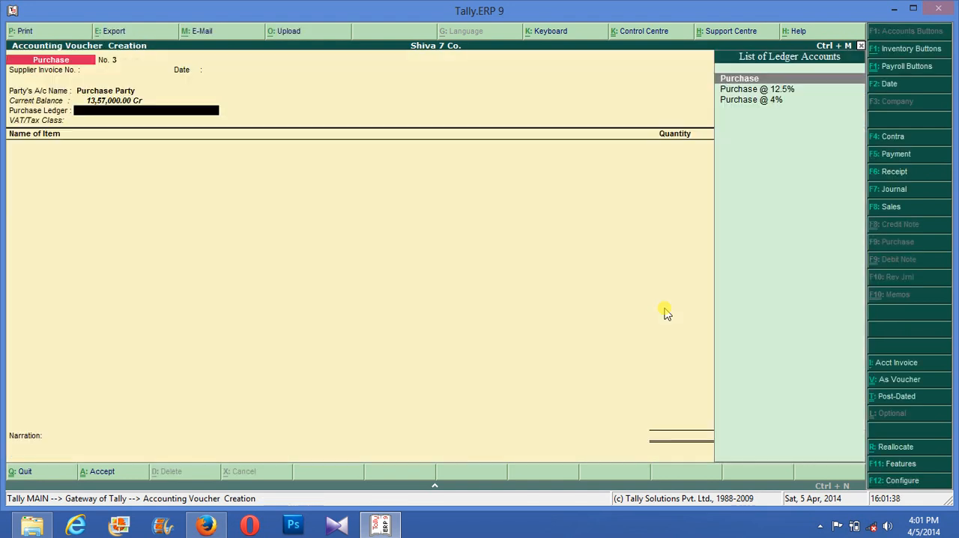
key("Down")
key("Down")
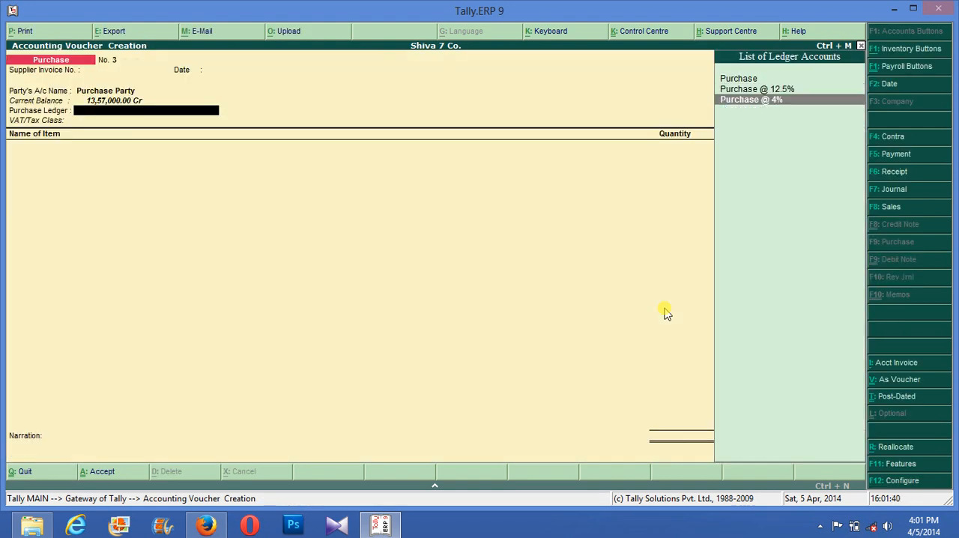
key("Return")
key("Return")
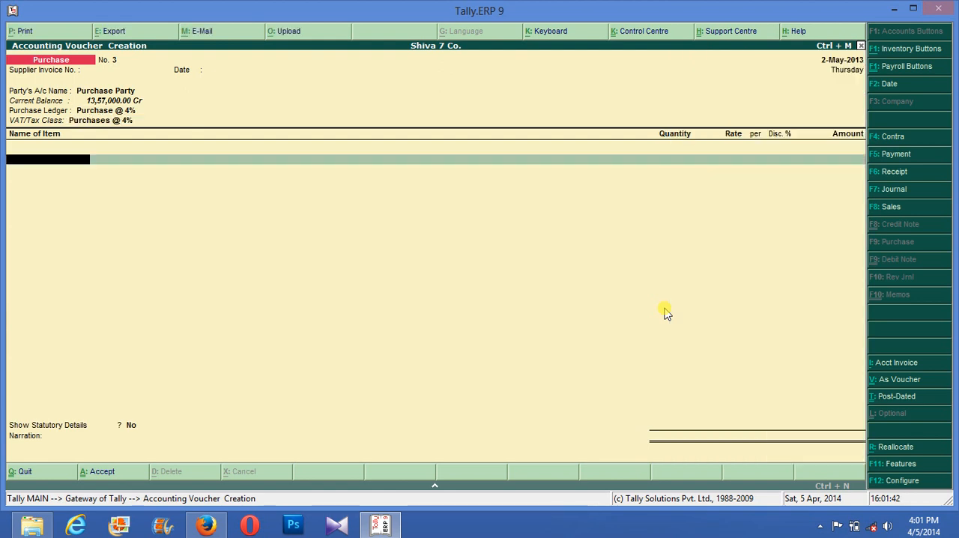
- Add the Samsumg Galaxy item with tracking number 35, Finished Godown and 20 nos at a rate of 5,000
type("S")
key("Return")
key("Return")
type("35")
key("Return")
key("Return")
type("20")
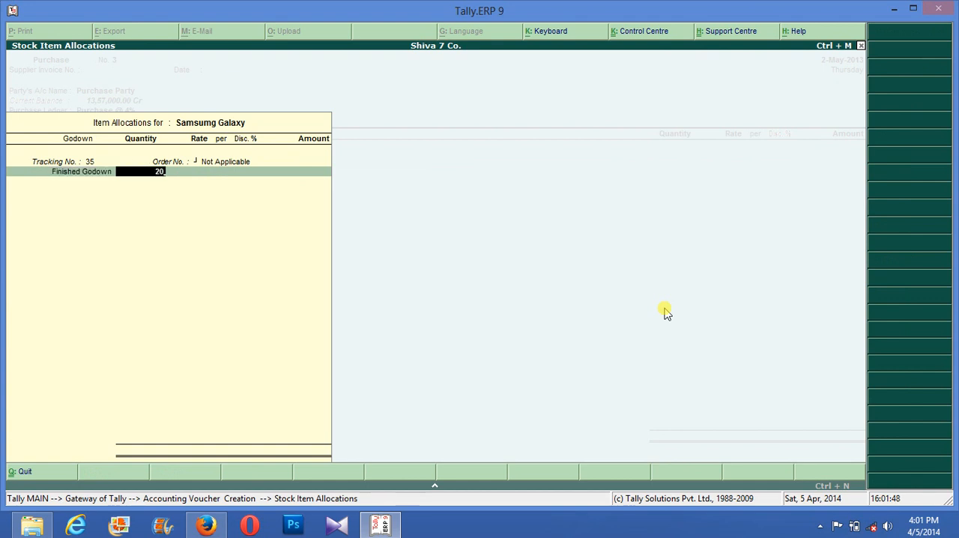
key("Return")
key("Return")
key("Return")
key("Return")
key("Return")
key("Return")
key("Return")
- End the item list and add the Input Vat @ 4% ledger as the tax line
type("I")
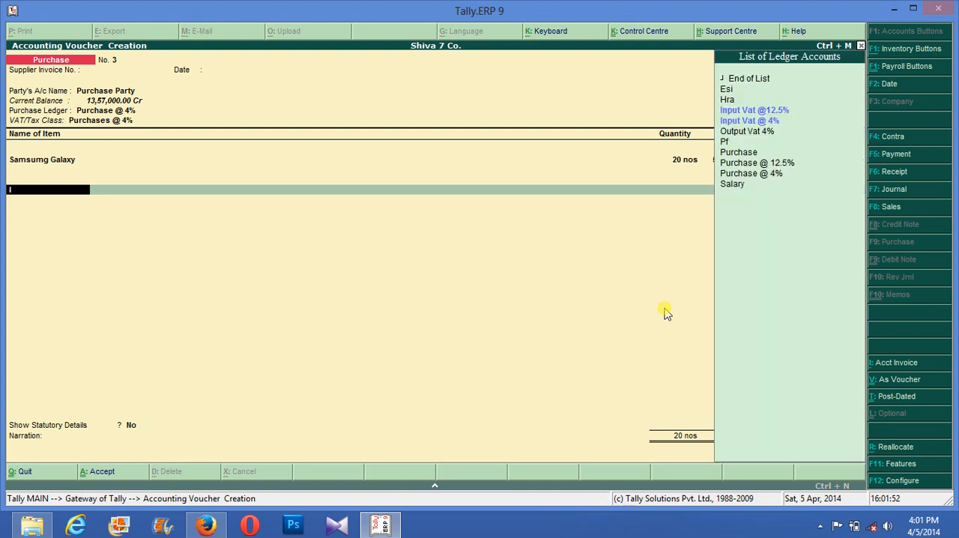
key("Down")
key("Return")
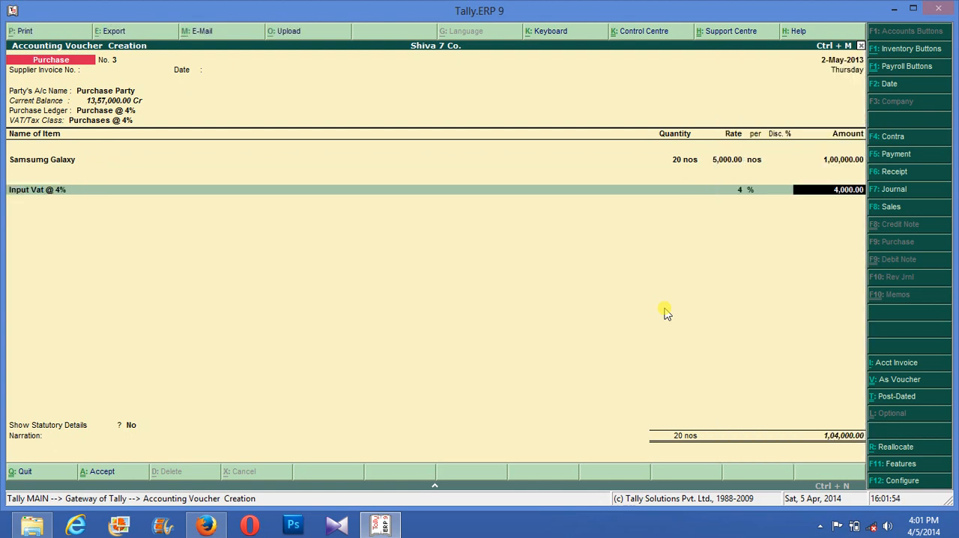
key("Return")
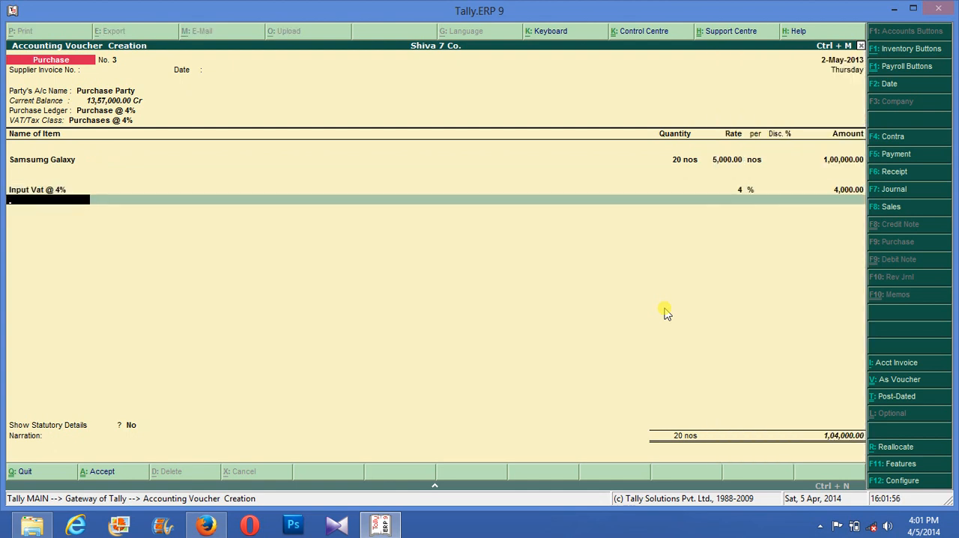
- End the ledger list, leave Show Statutory Details at No and save the purchase voucher
key("a")
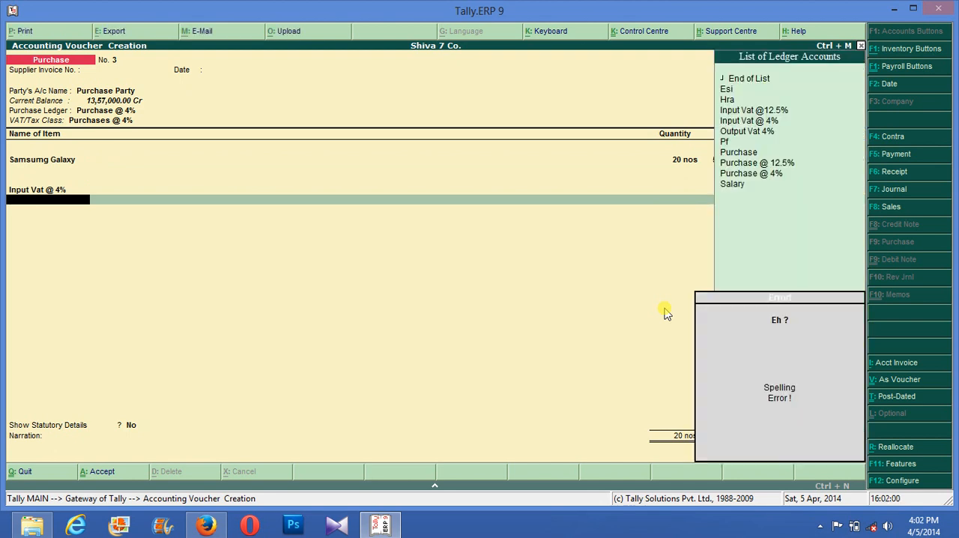
key("Return")
key("BackSpace")
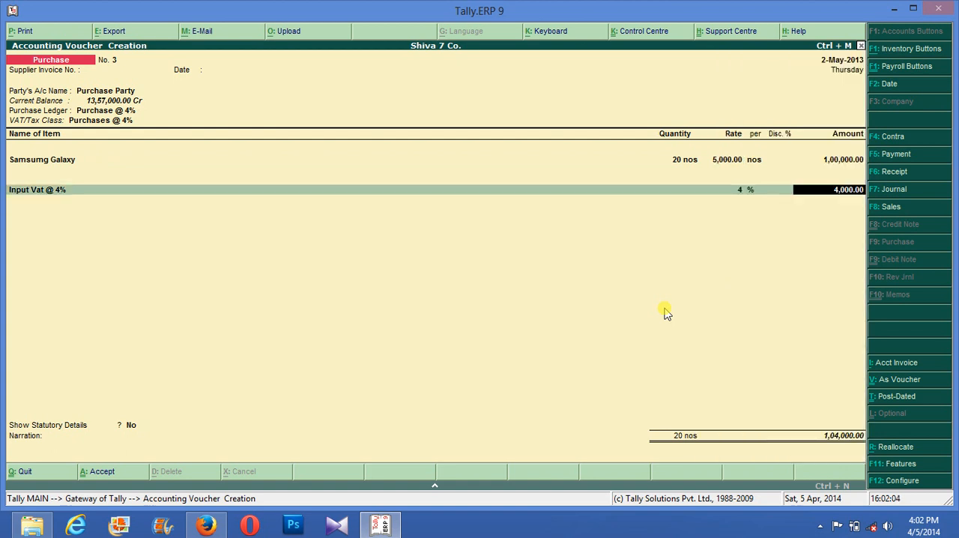
key("Return")
key("Return")
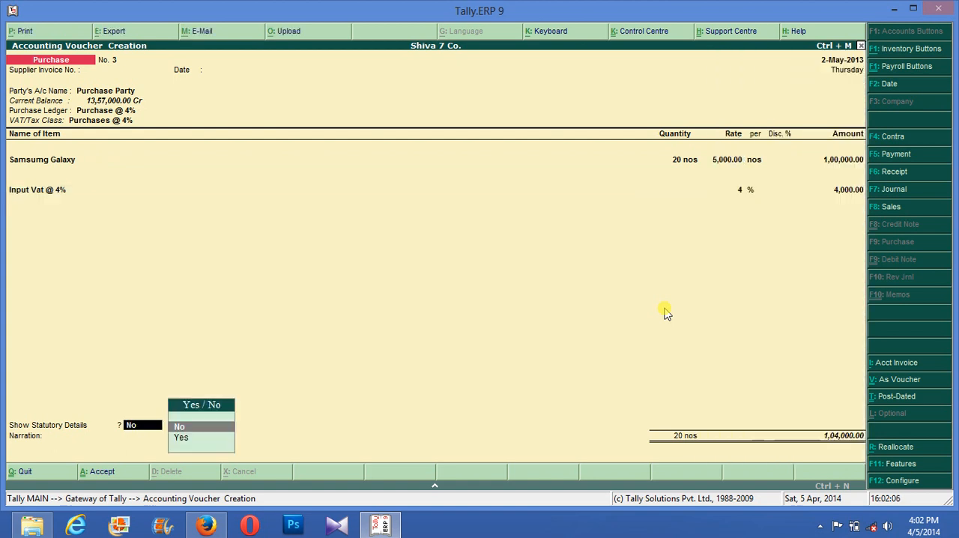
key("BackSpace")
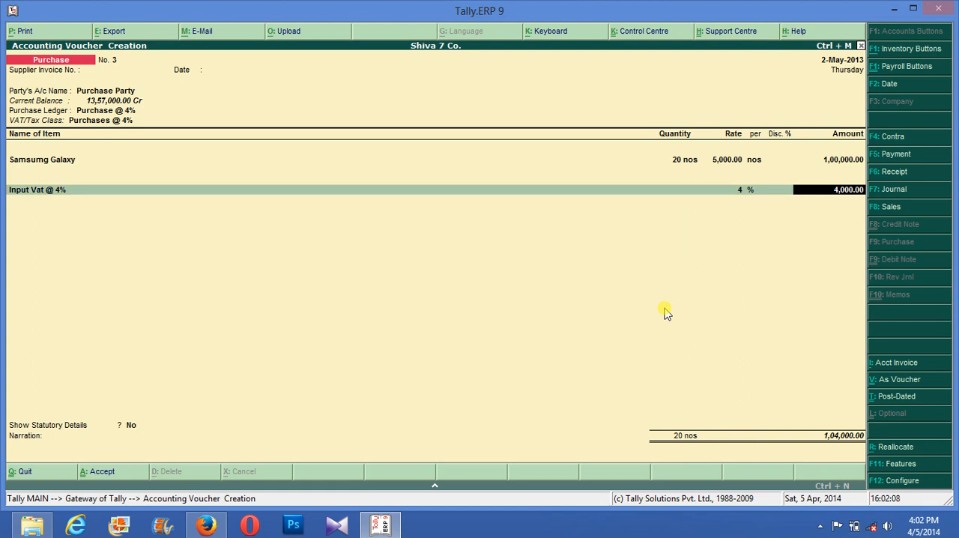
key("Return")
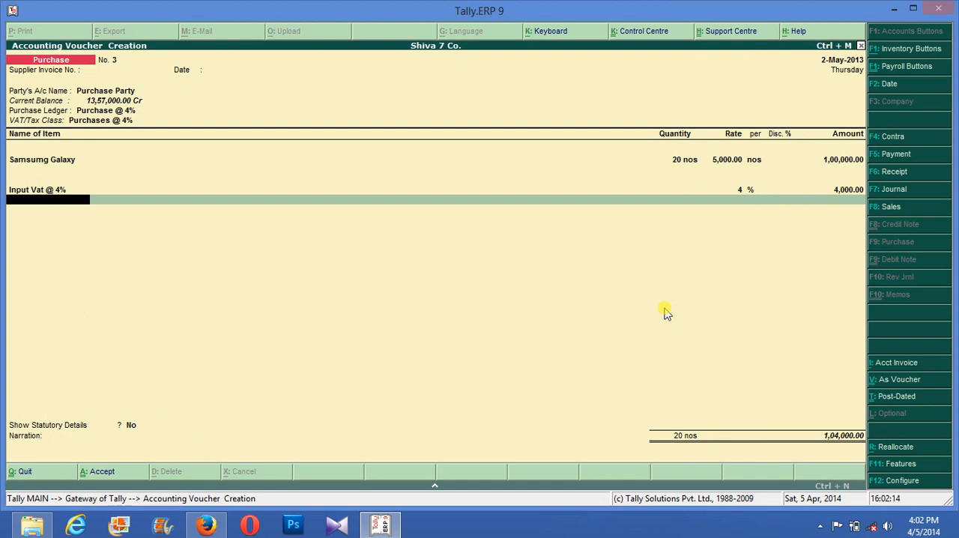
key("Return")
key("Return")
key("Return")
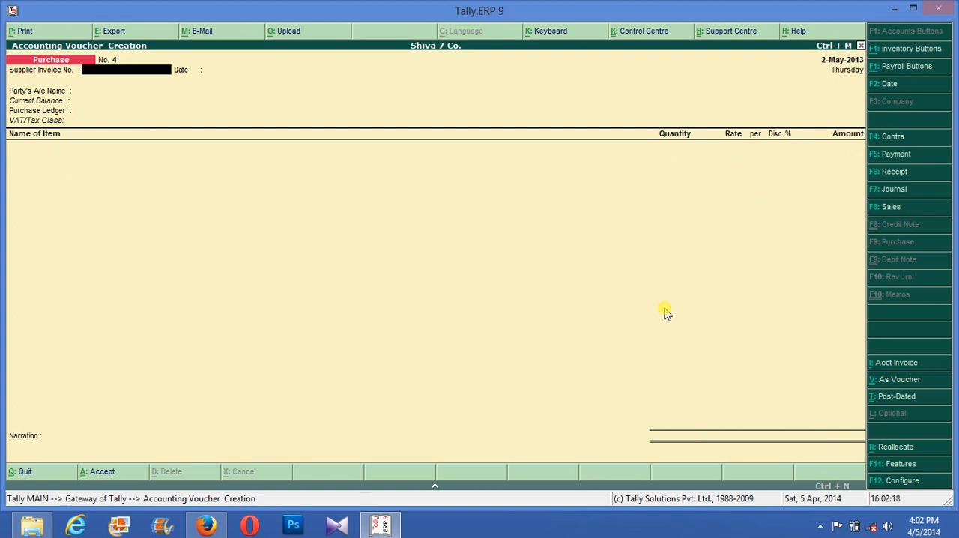
- Leave voucher entry and enable Use different Actual & Billed Qty in the company's inventory features
key("Escape")
key("Return")
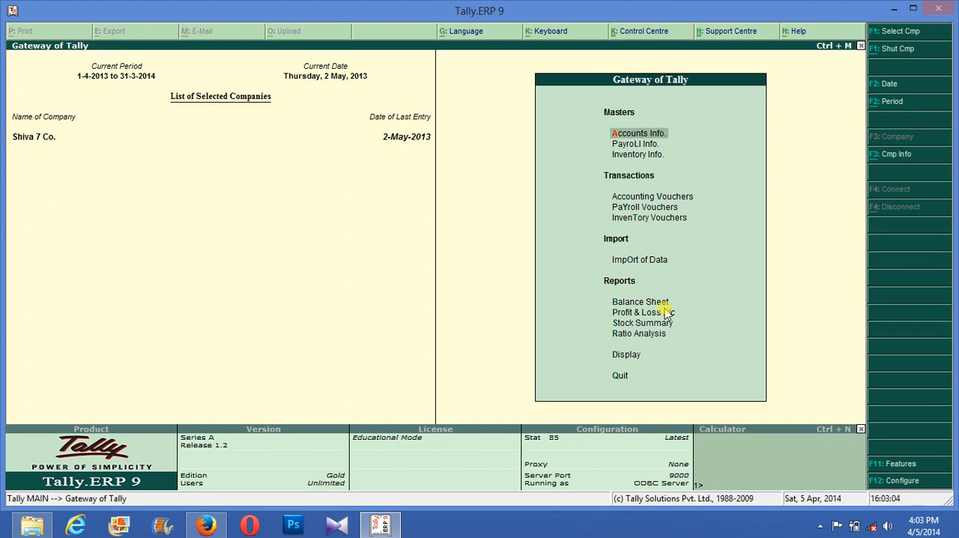
key("F11")
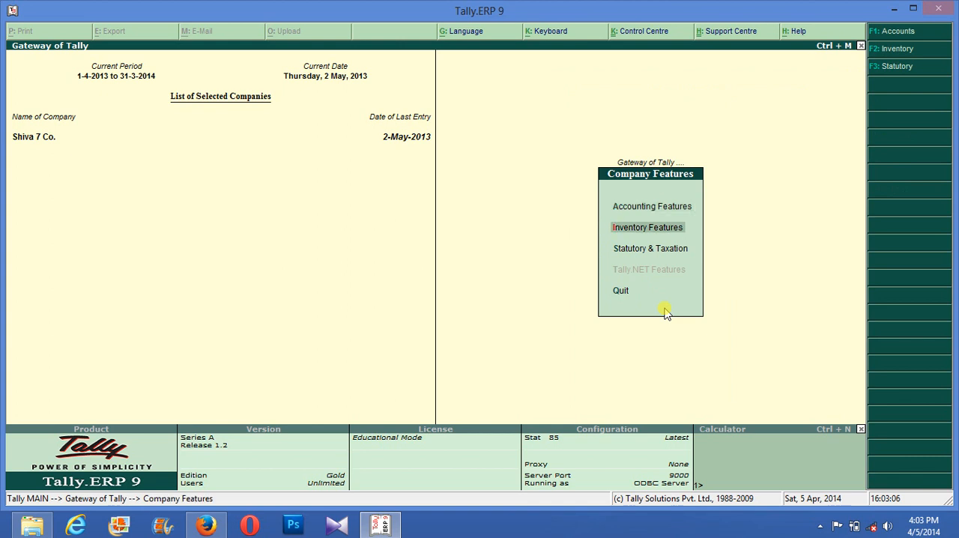
key("Down")
key("Return")
key("Return")
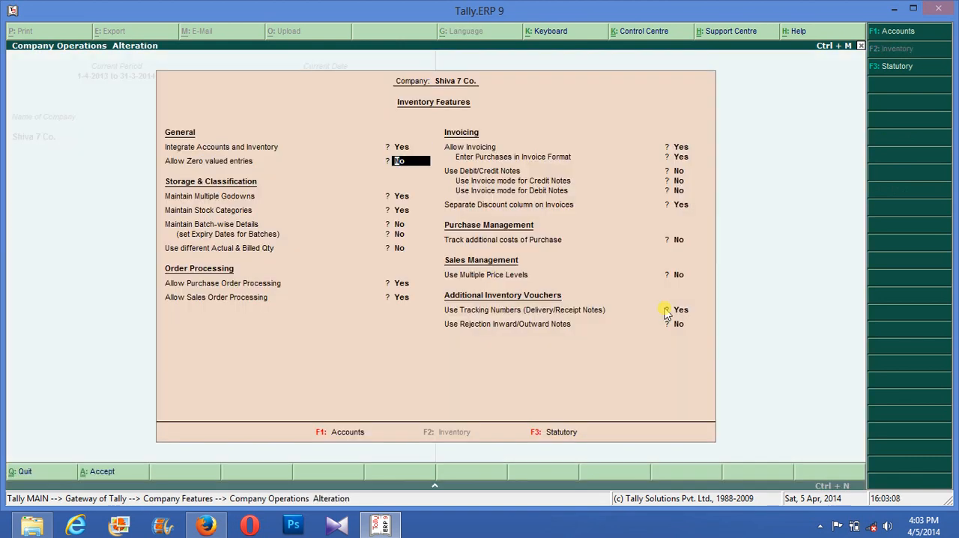
key("Return")
key("Return")
key("Return")
key("Return")
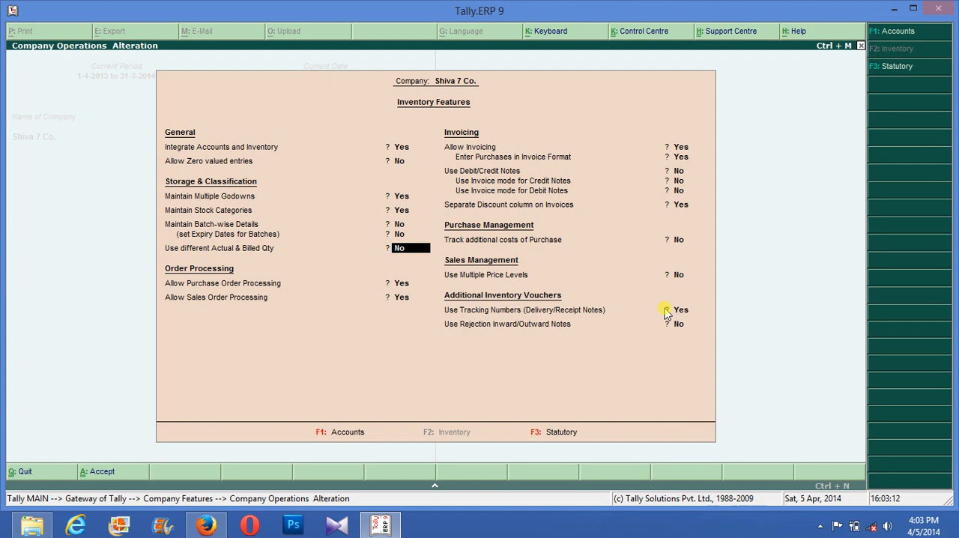
type("y")
key("Return")
key("Return")
key("Return")
key("Return")
key("Return")
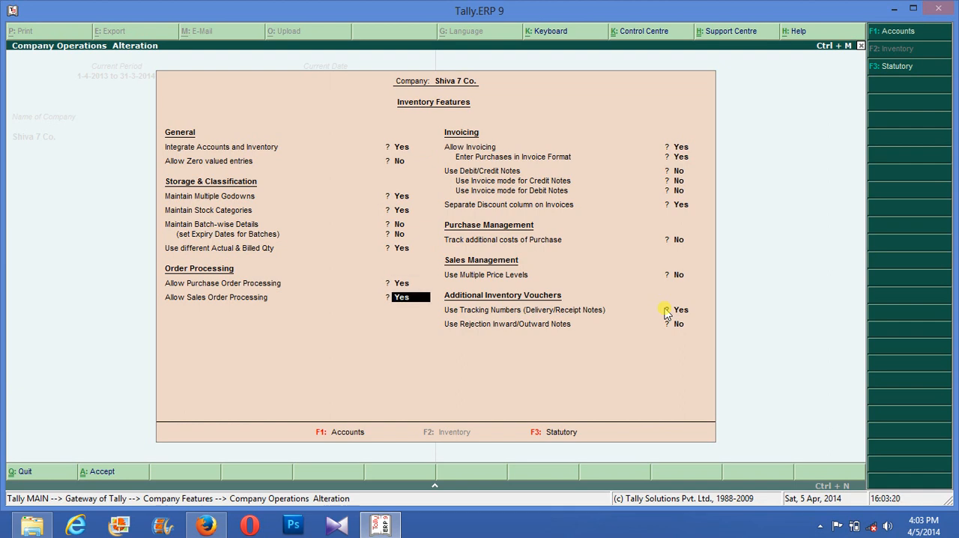
- Set Separate Discount column on Invoices to No and save the inventory features
key("Return")
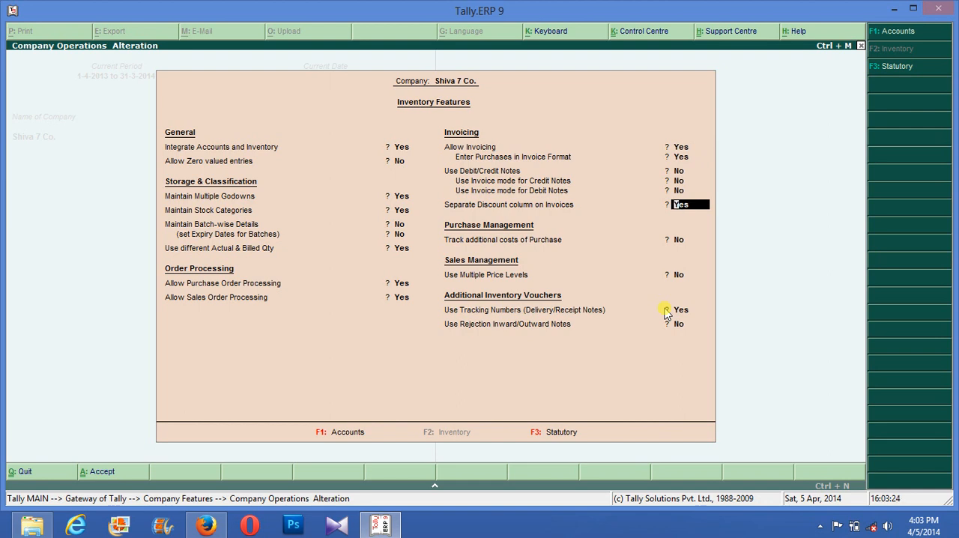
type("n")
key("Return")
key("Return")
key("Return")
key("Return")
key("Return")
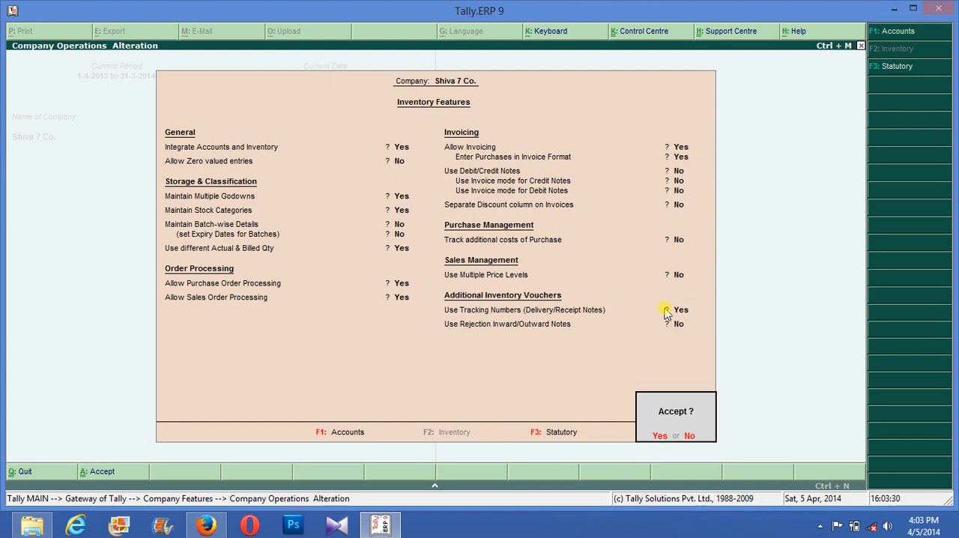
key("Return")
key("Escape")
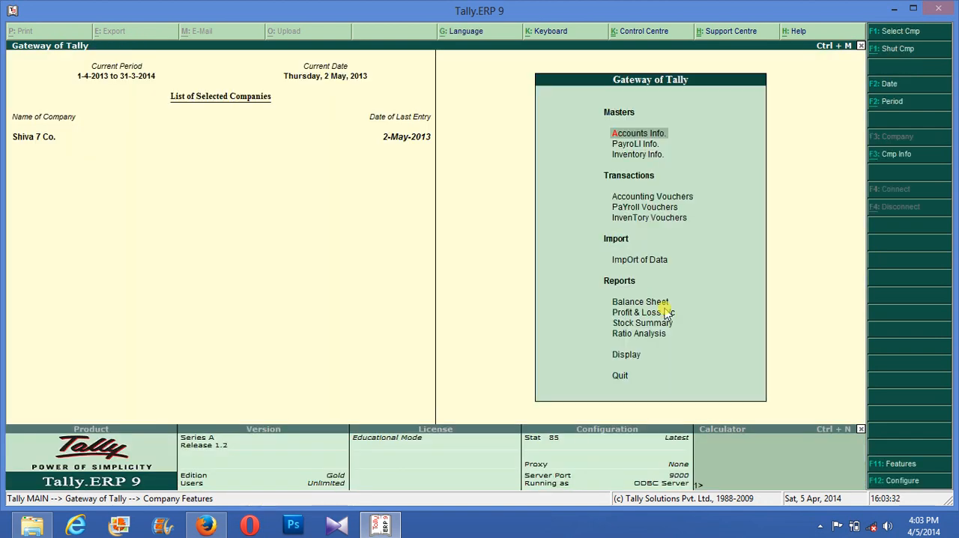
- Open a new purchase voucher in Accounting Vouchers and leave the supplier invoice number and date blank
key("Down")
key("Down")
key("Down")
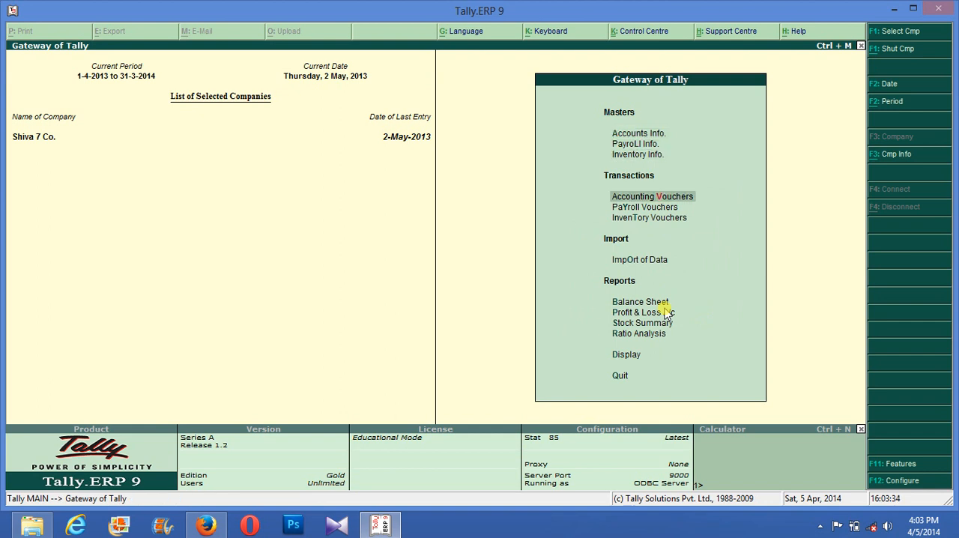
key("Return")
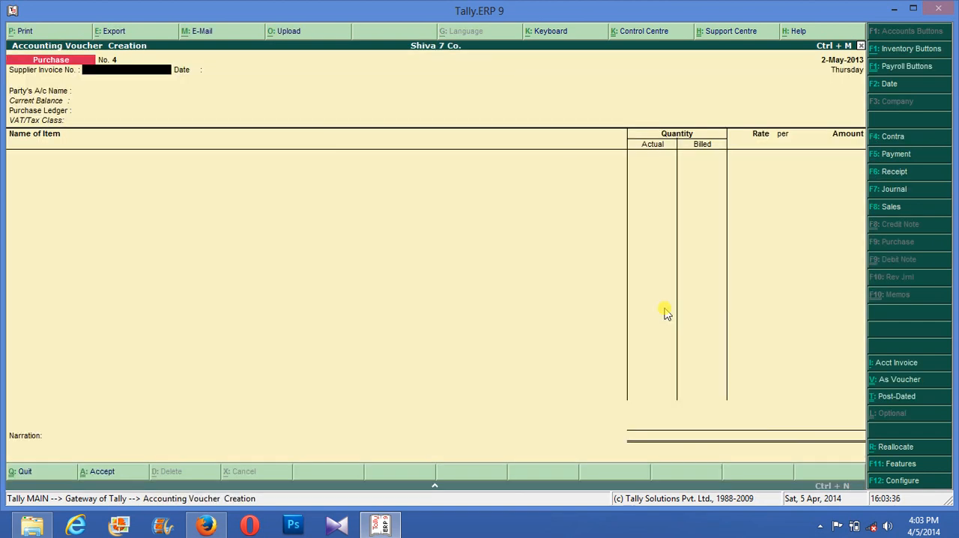
key("Return")
- Choose Purchase Party as the party account, accept its default party details and select Purchase as the purchase ledger
key("Return")
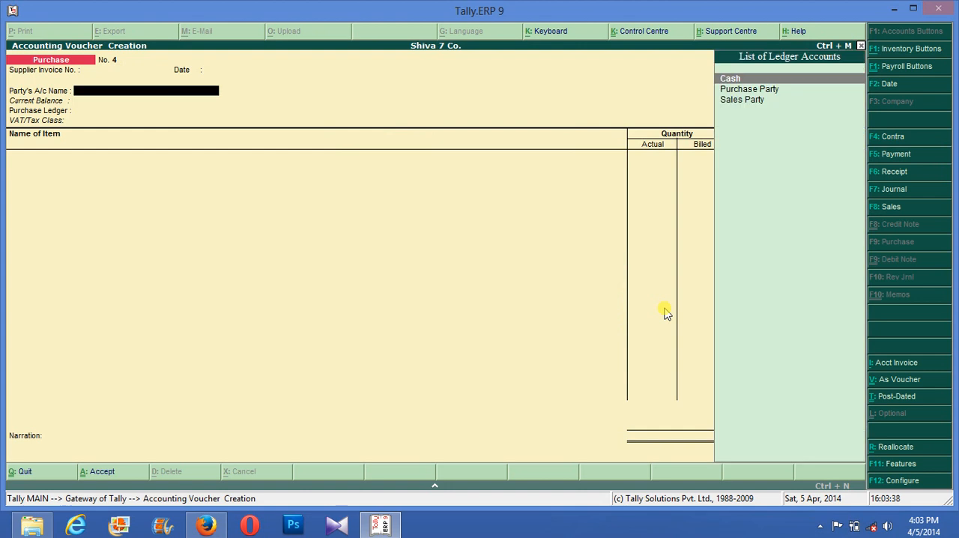
key("Down")
key("Return")
key("Return")
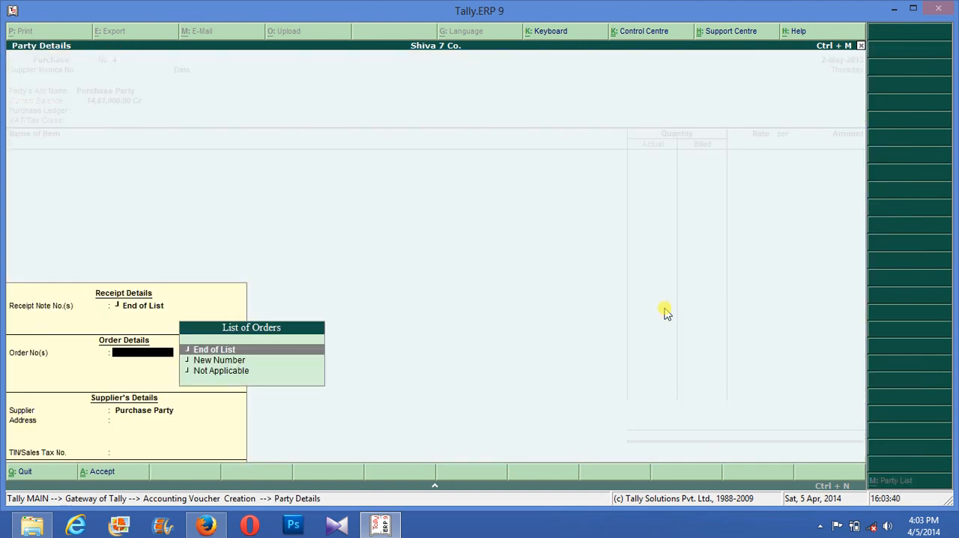
key("Return")
key("Return")
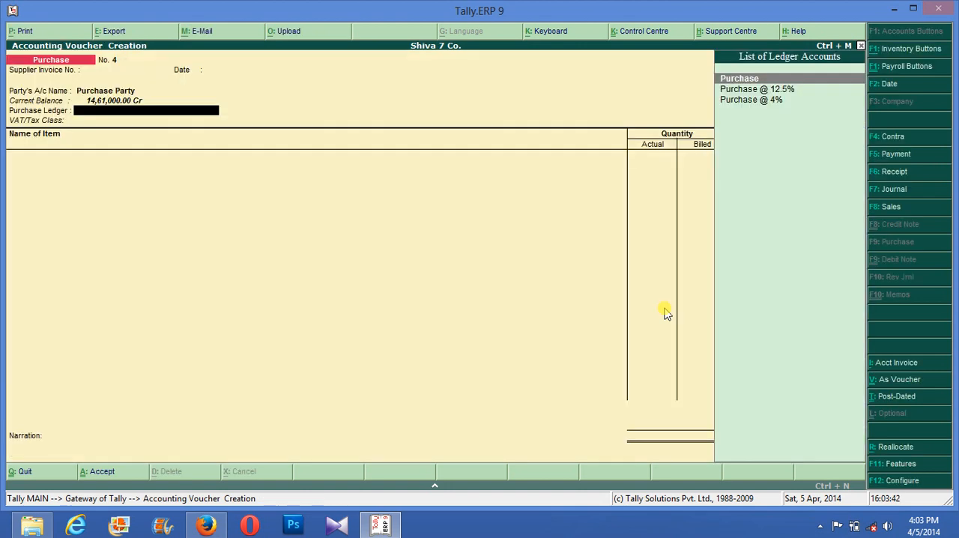
key("Return")
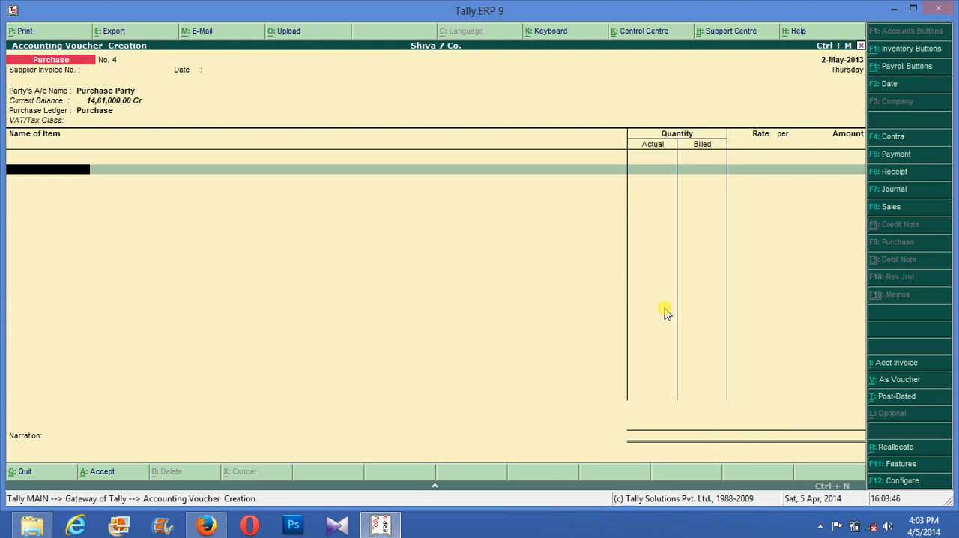
- Start creating a new stock item named Pen under Primary, with its category set to Not Applicable
key("alt+c")
type("Pen")
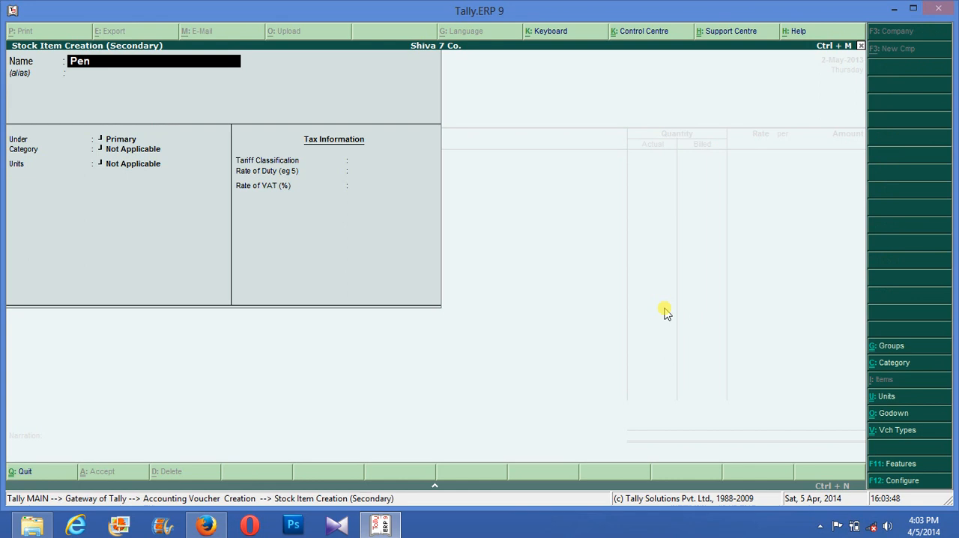
key("Return")
key("Return")
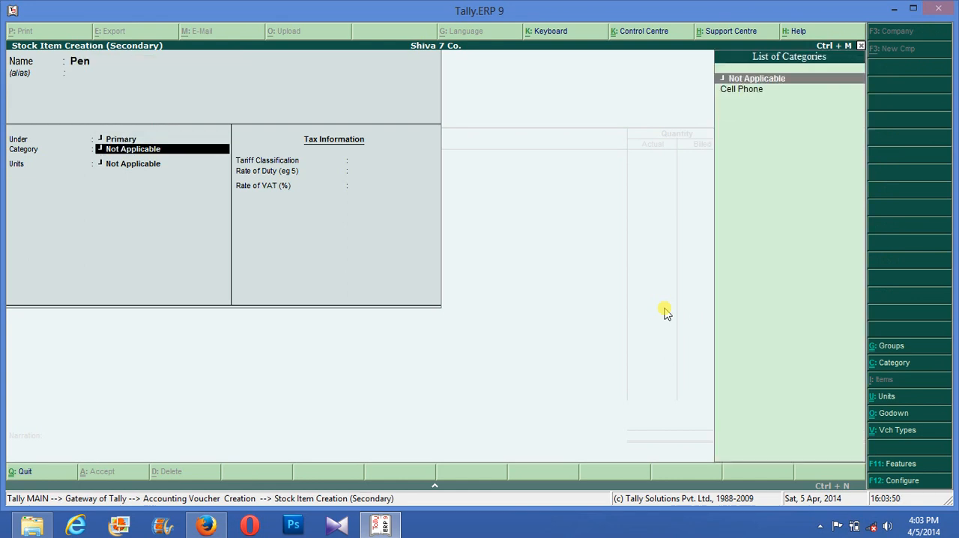
key("Return")
key("Return")
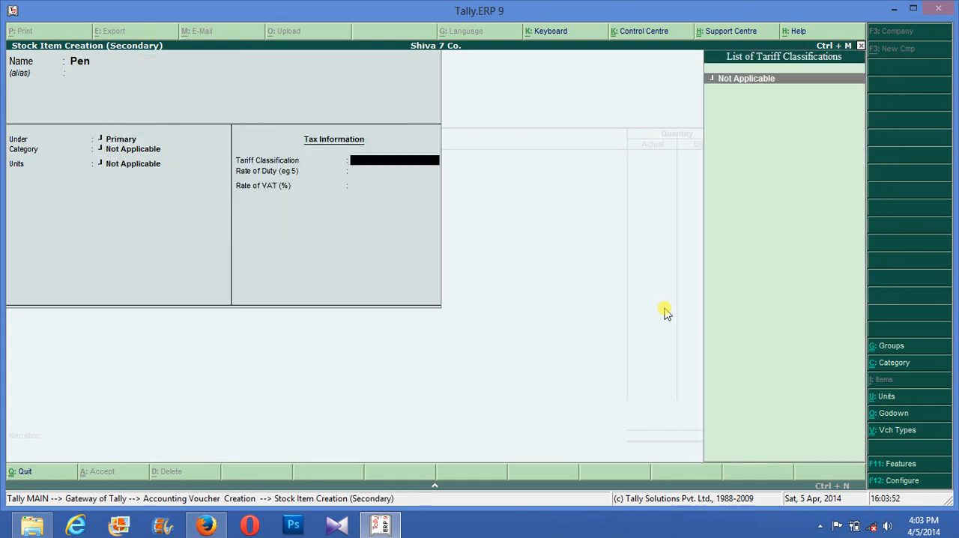
- Set Pen's unit to nos and save the new stock item without tax information
key("BackSpace")
key("Down")
key("Down")
key("Down")
key("Down")
key("Down")
key("Down")
key("Down")
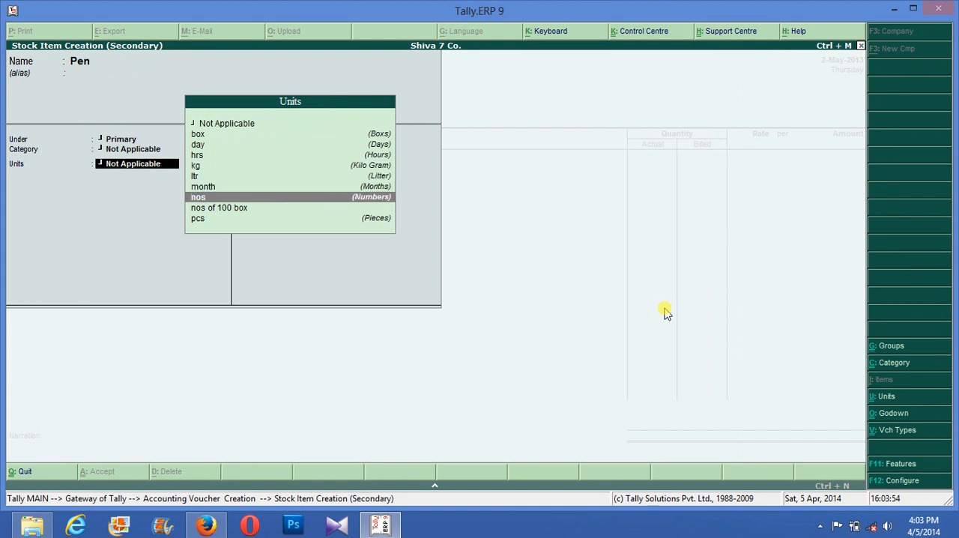
key("Return")
key("Return")
key("Return")
key("Return")
key("Return")
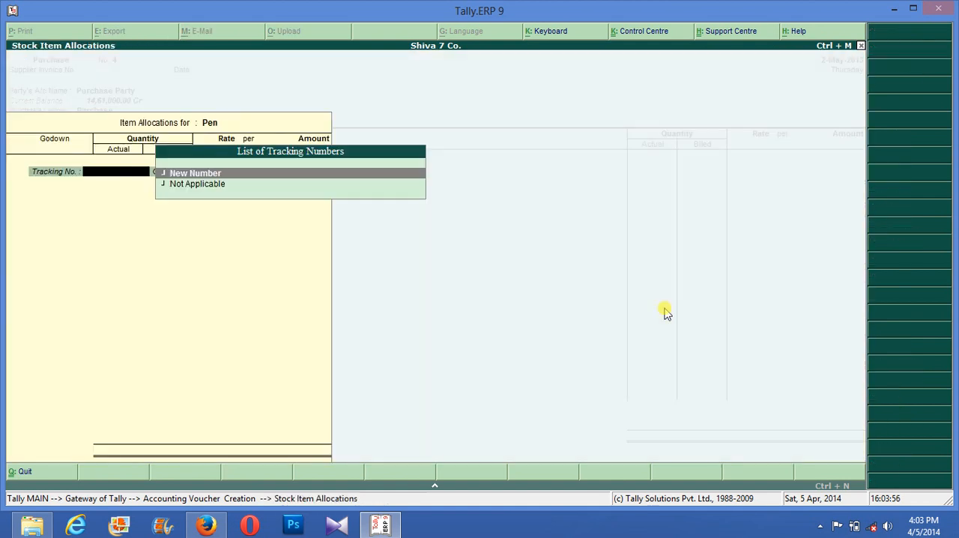
- Allocate Pen to Finished Godown with tracking and order numbers Not Applicable, entering 110 nos actual and 100 nos billed
key("Down")
key("Return")
key("Return")
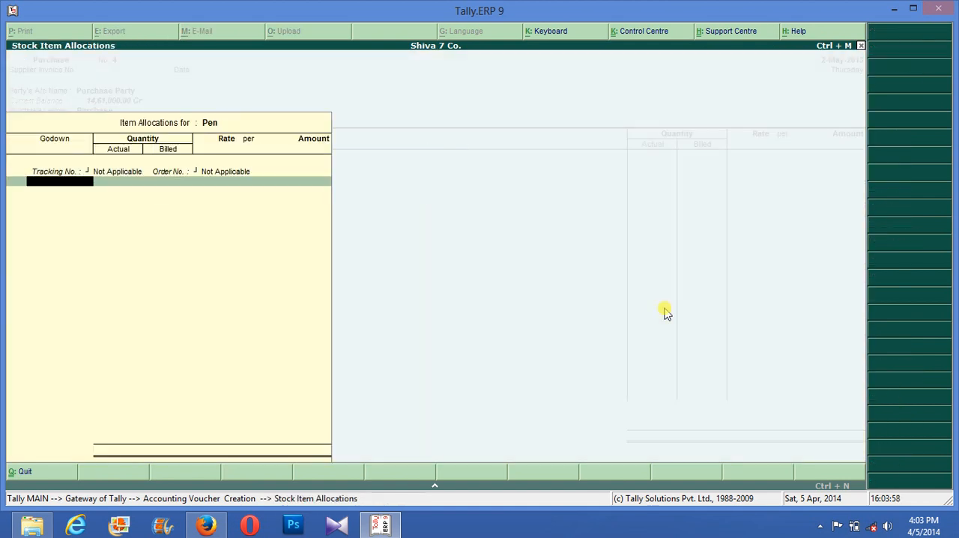
key("Return")
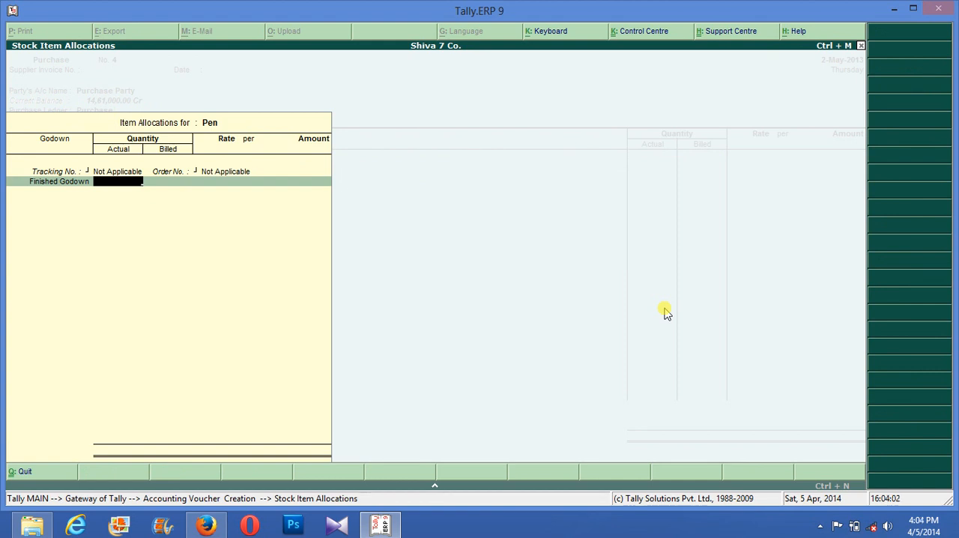
type("110")
key("Return")
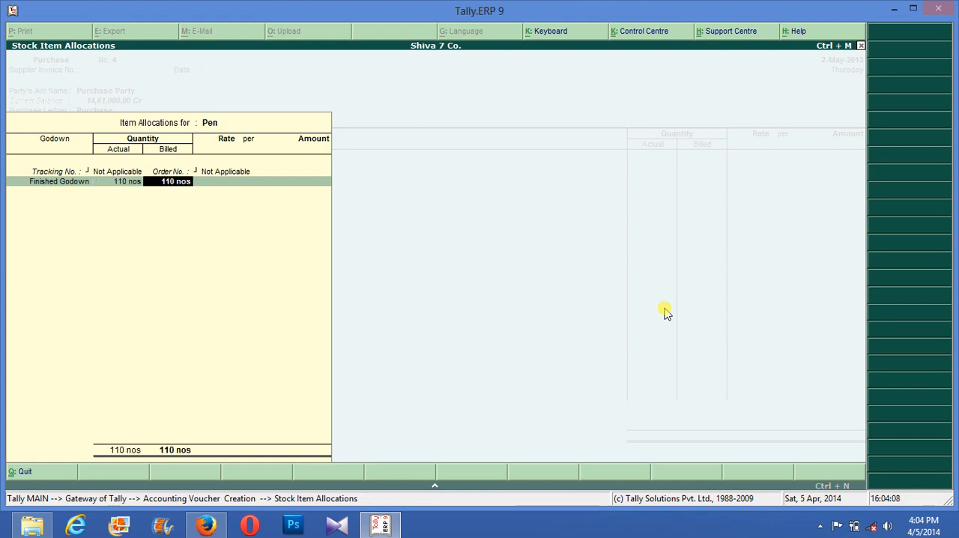
type("100")
key("Return")
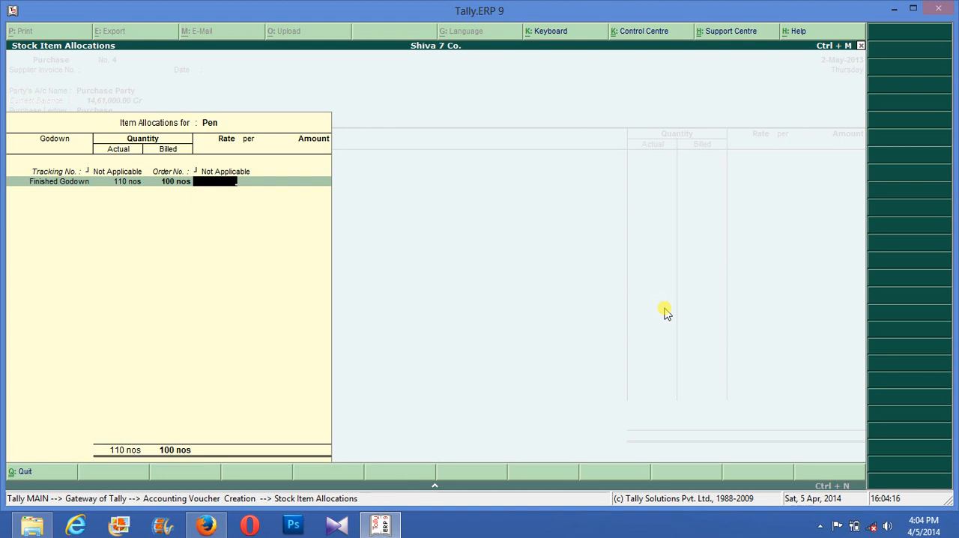
- Set Pen's rate to 10 per nos and end its allocation list
type("10")
key("Return")
key("Return")
key("Return")
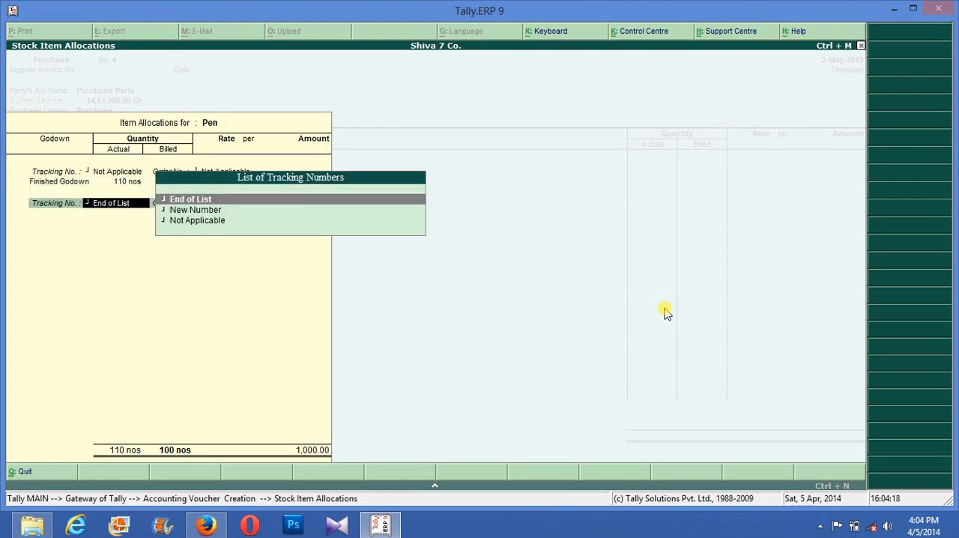
key("Return")
- End the item and ledger lists and save the purchase voucher for Pen
key("Return")
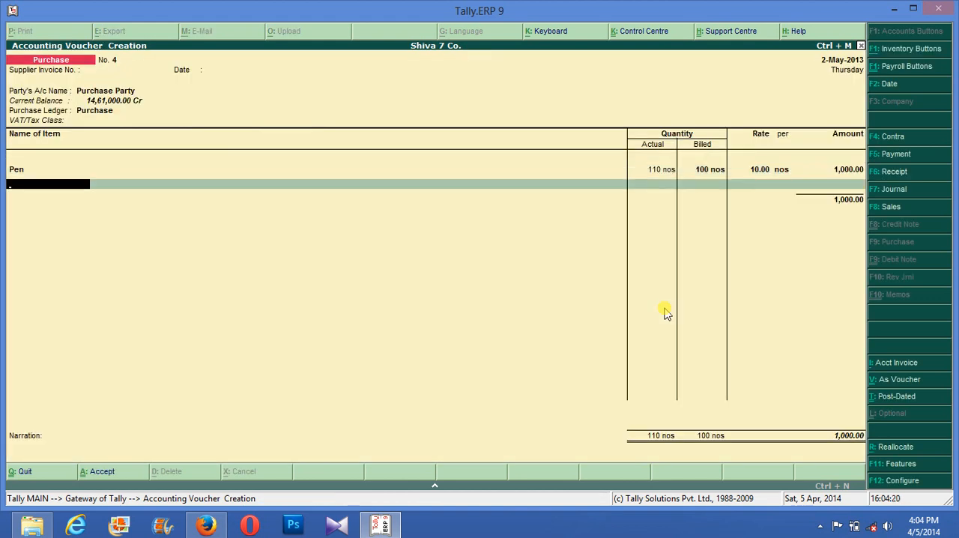
key("Return")
key("Return")
key("Return")
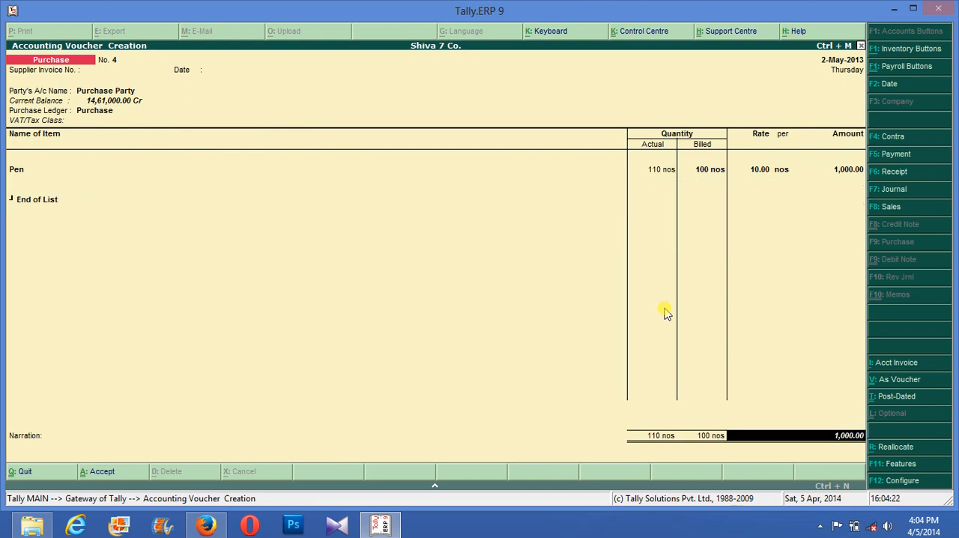
key("Return")
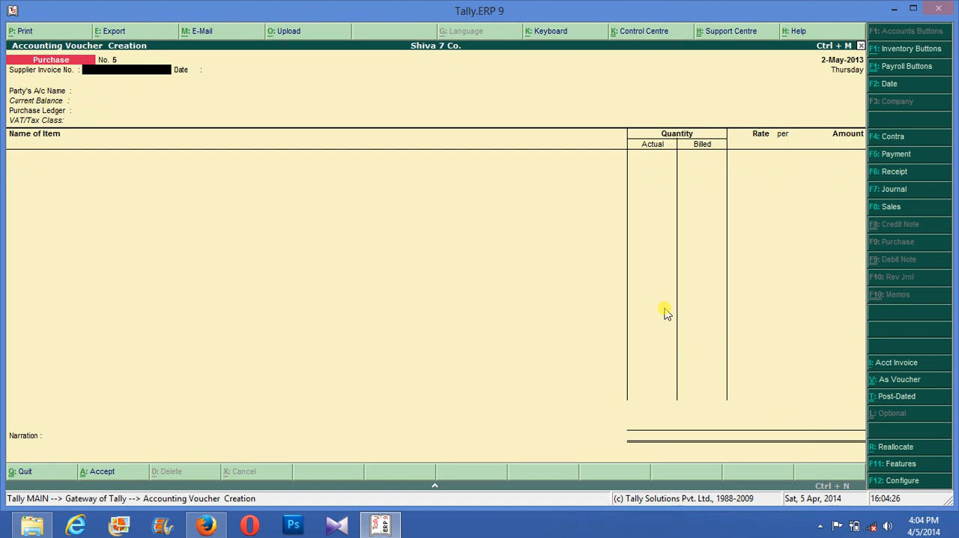
- Open the company's inventory features and set Use different Actual & Billed Qty to No
key("F11")
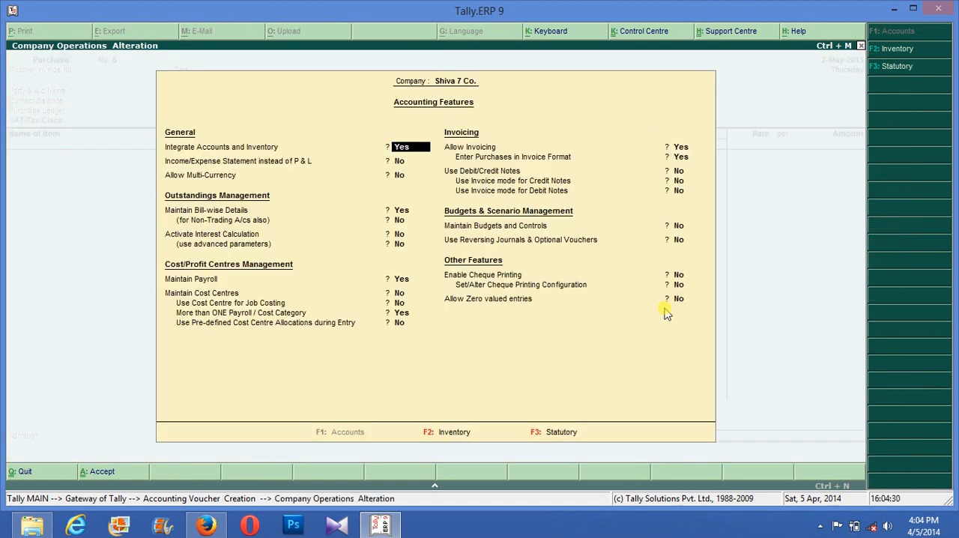
key("F2")
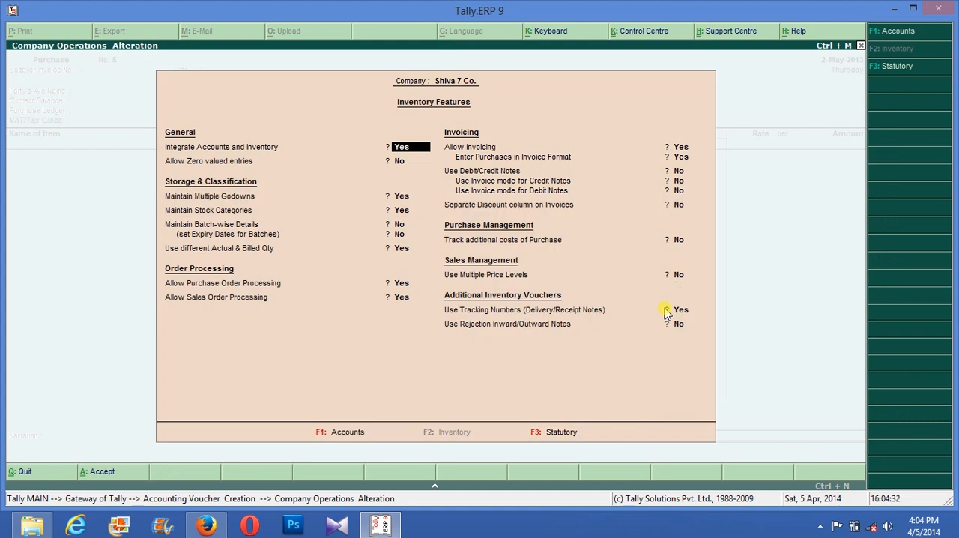
key("Return")
key("Return")
key("Return")
key("Return")
key("Up")
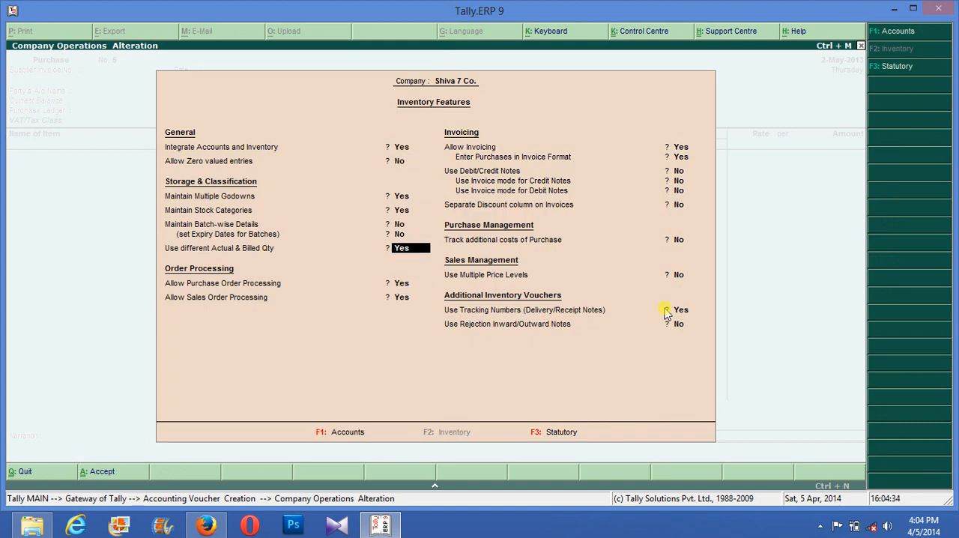
type("n")
key("Return")
key("Return")
key("Return")
key("Return")
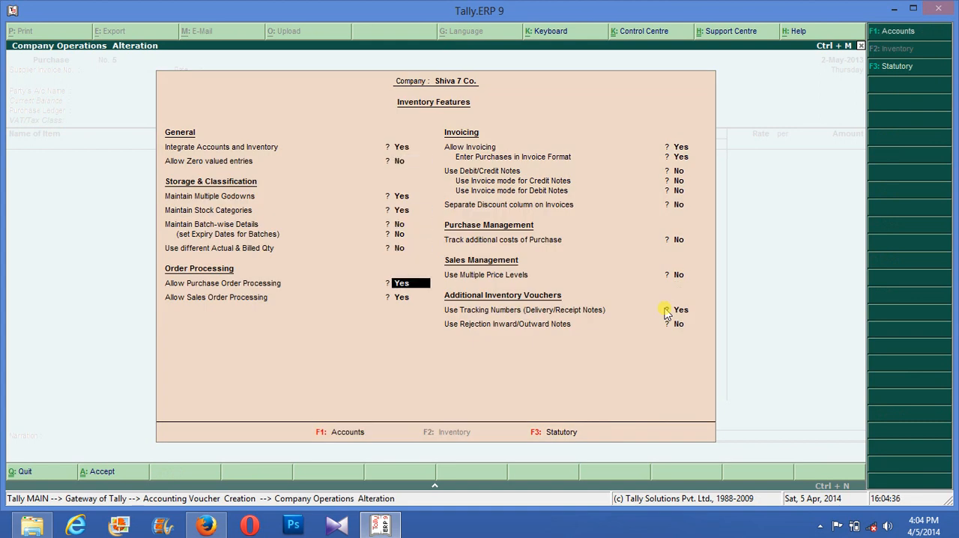
- Set Separate Discount column on Invoices to Yes and save the inventory features
key("Return")
key("Return")
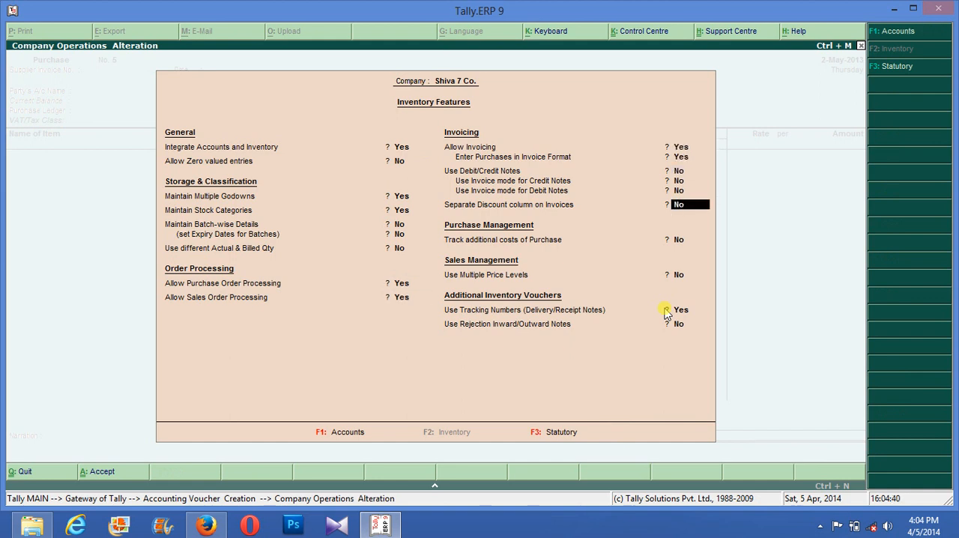
type("y")
key("Return")
key("ctrl+a")
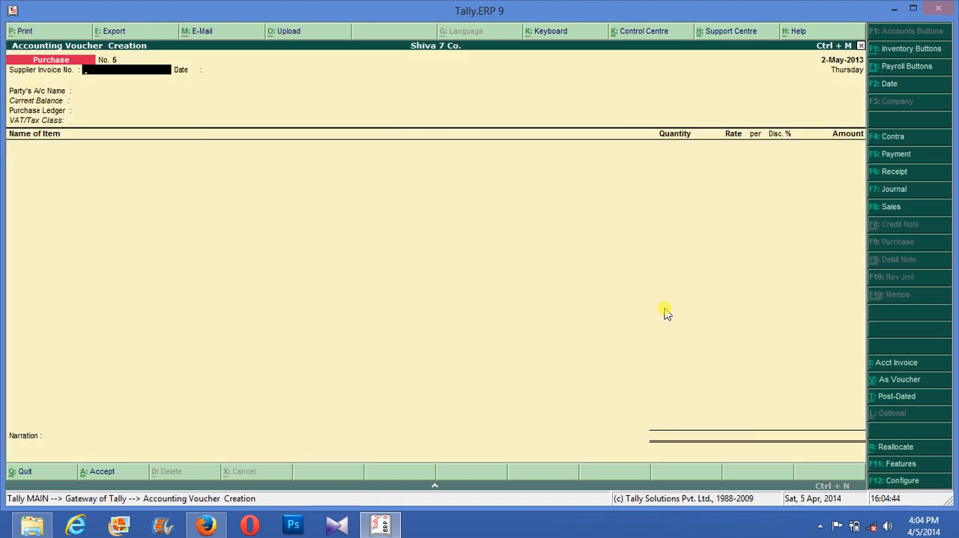
- Fill in the next purchase voucher's header with Purchase Party as the party and Purchase as the purchase ledger
key("Return")
key("Return")
key("Down")
key("Return")
key("Return")
key("Return")
key("Return")
key("Return")
key("Return")
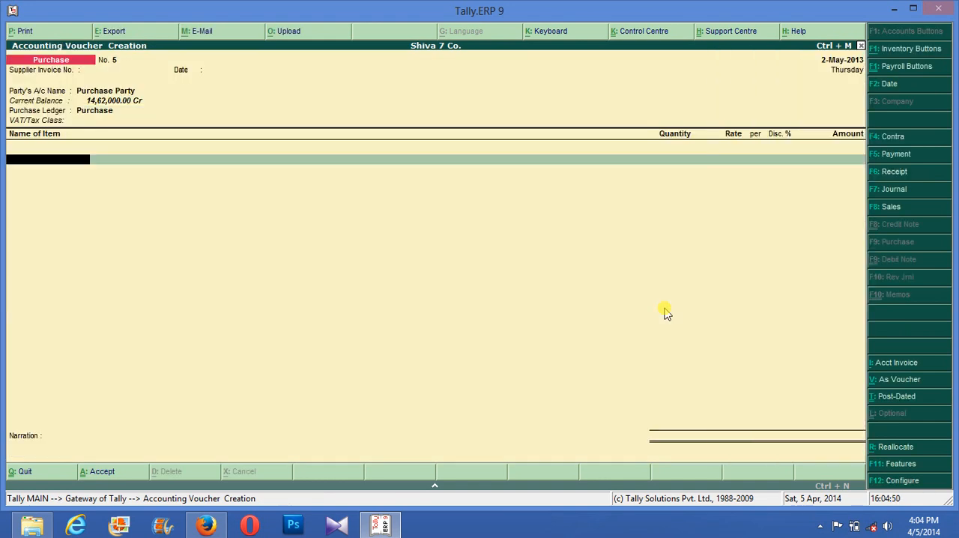
- Add Nokia Asha and allocate 50 nos to Finished Godown with tracking and order numbers Not Applicable
type("n")
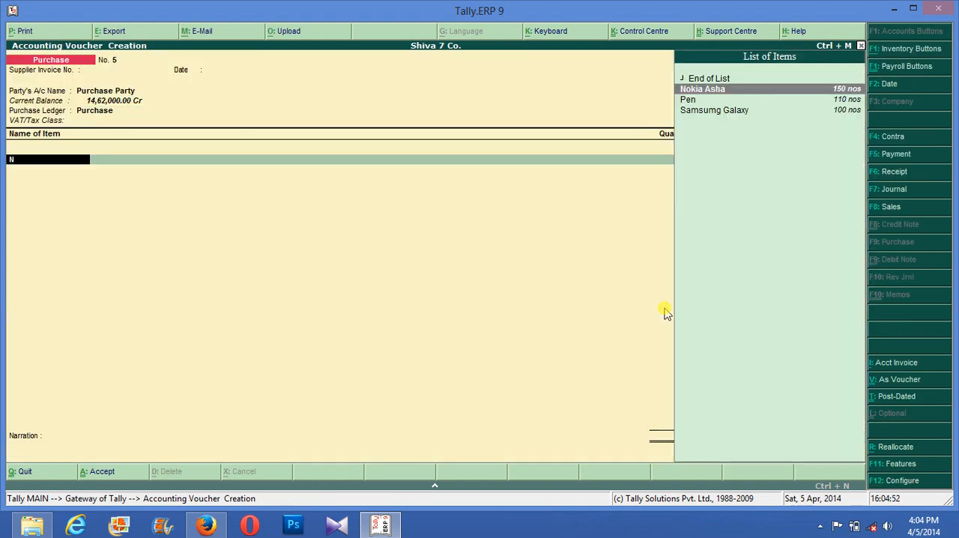
key("Return")
key("Down")
key("Return")
key("Return")
type("50")
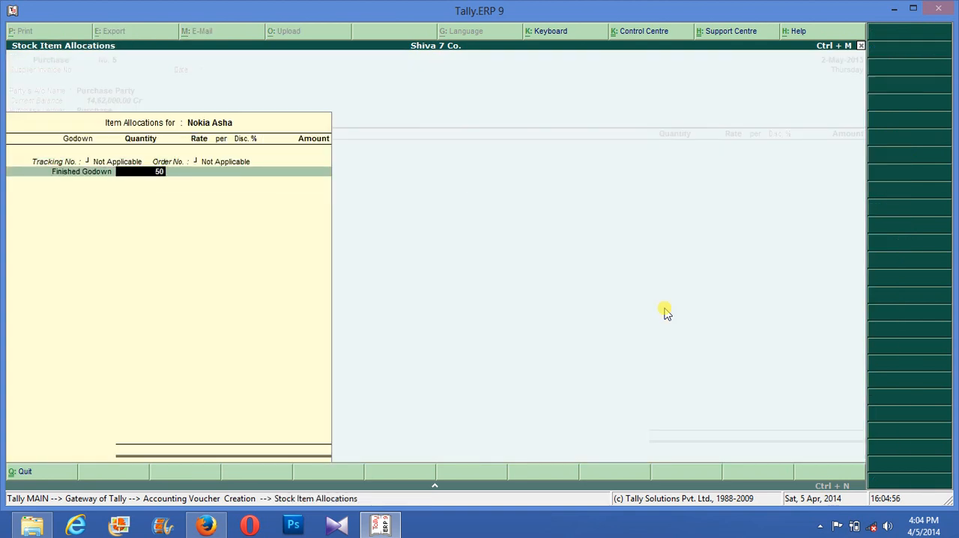
key("Return")
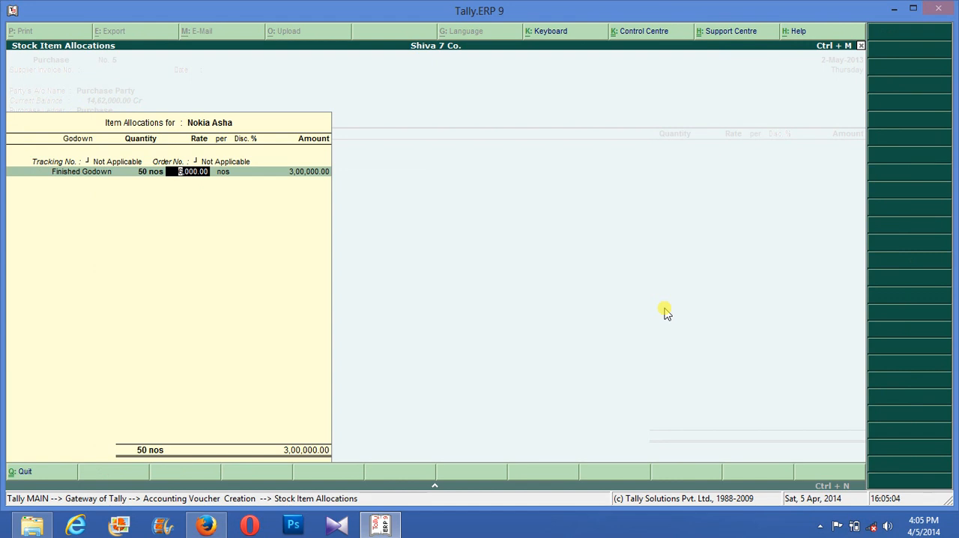
- Leave the Nokia Asha allocation, replace the item with Pen and keep the Finished Godown allocation of 50 nos
key("Escape")
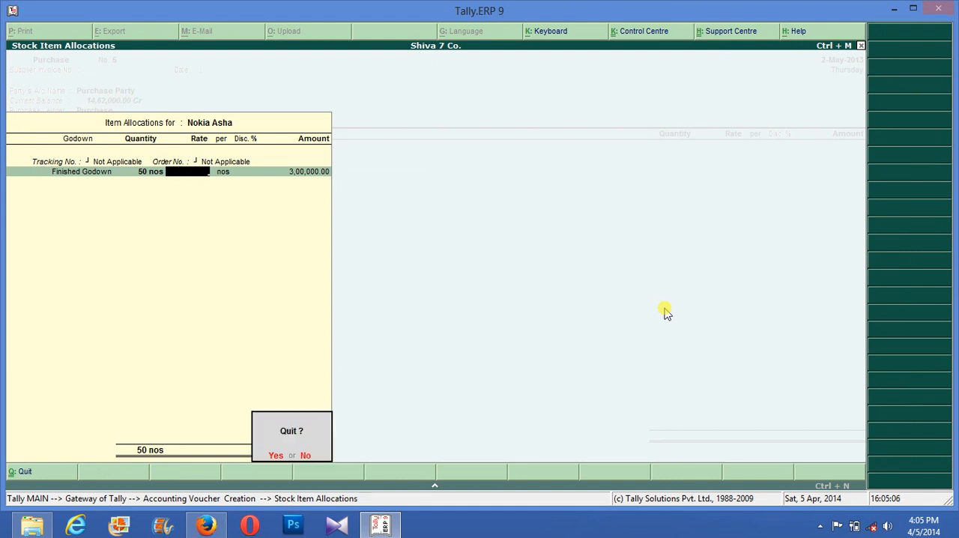
key("y")
key("Down")
key("Return")
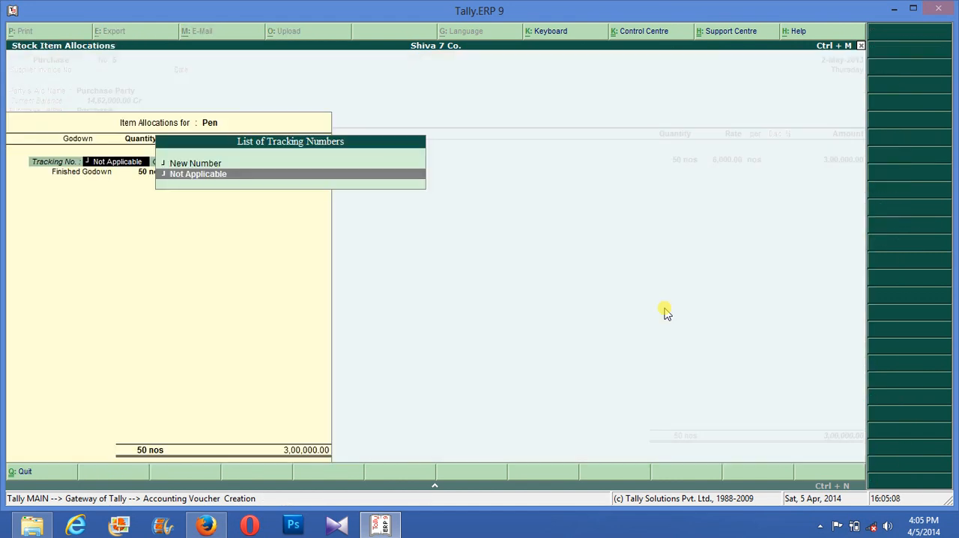
key("Return")
key("Return")
key("Return")
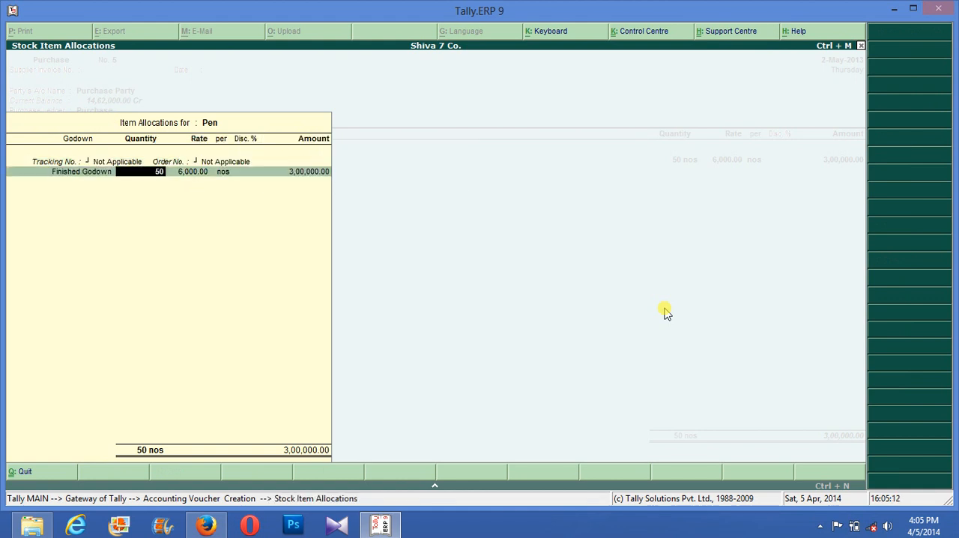
key("Return")
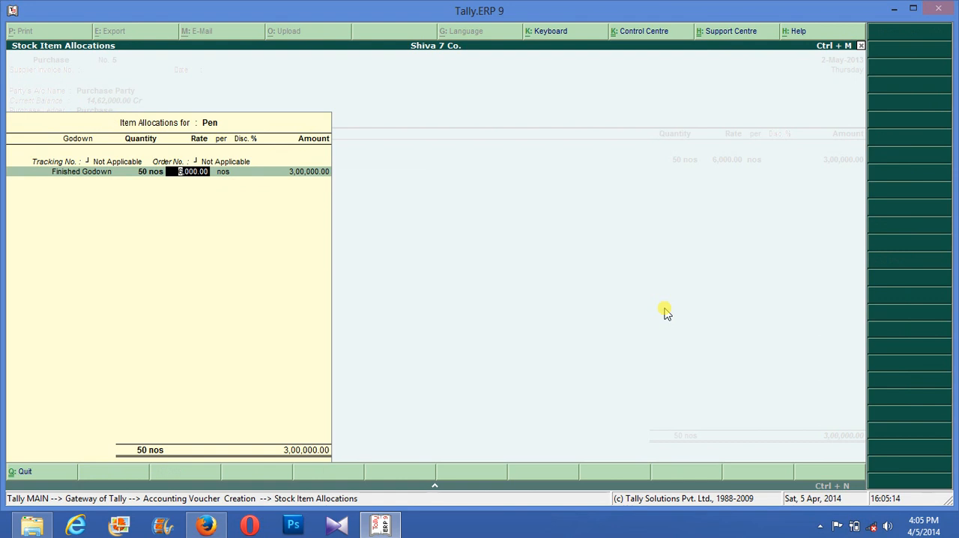
key("Escape")
key("Return")
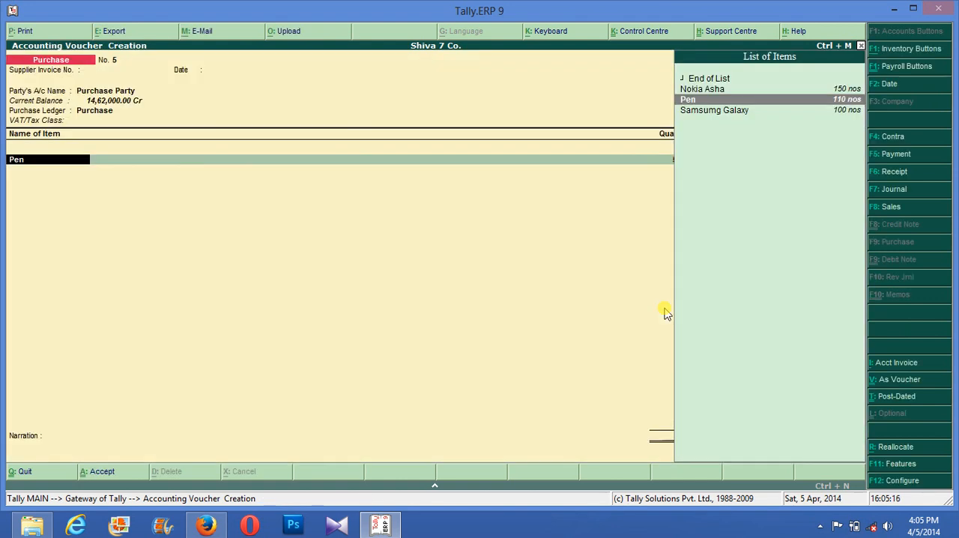
key("Return")
- Set the Pen allocation's rate to 100 per nos with a 5% discount and finish the allocation
key("Return")
key("Return")
key("Return")
key("Return")
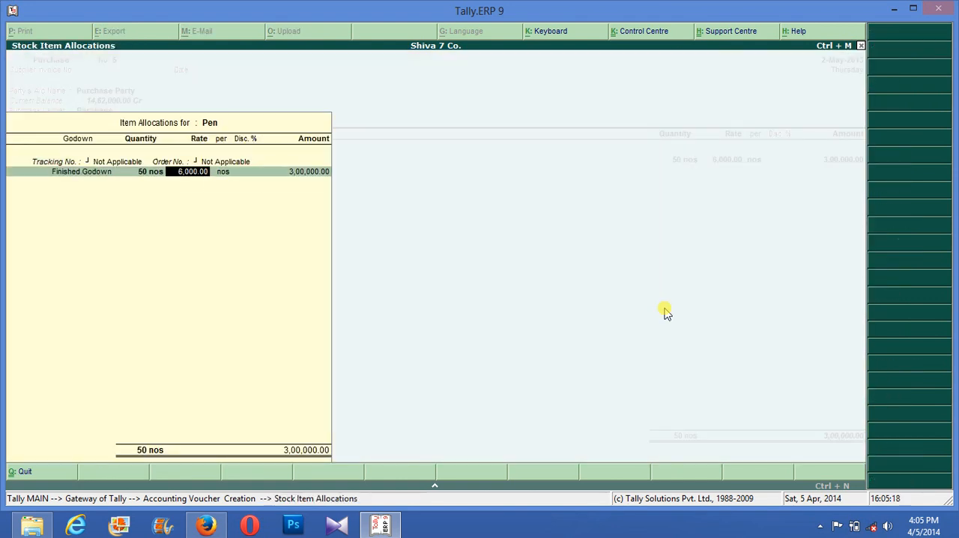
key("BackSpace")
key("Return")
type("100")
key("Return")
key("Return")
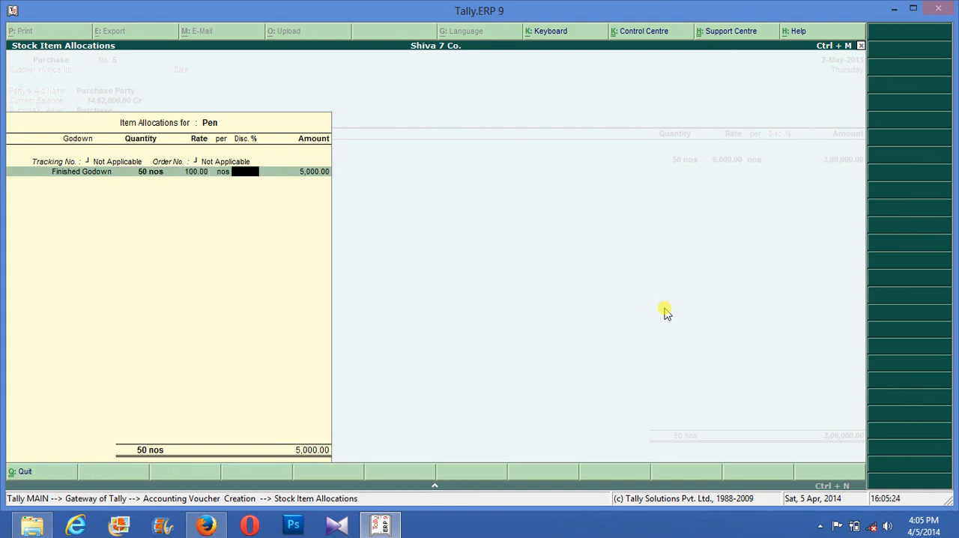
type("5")
key("Return")
key("Return")
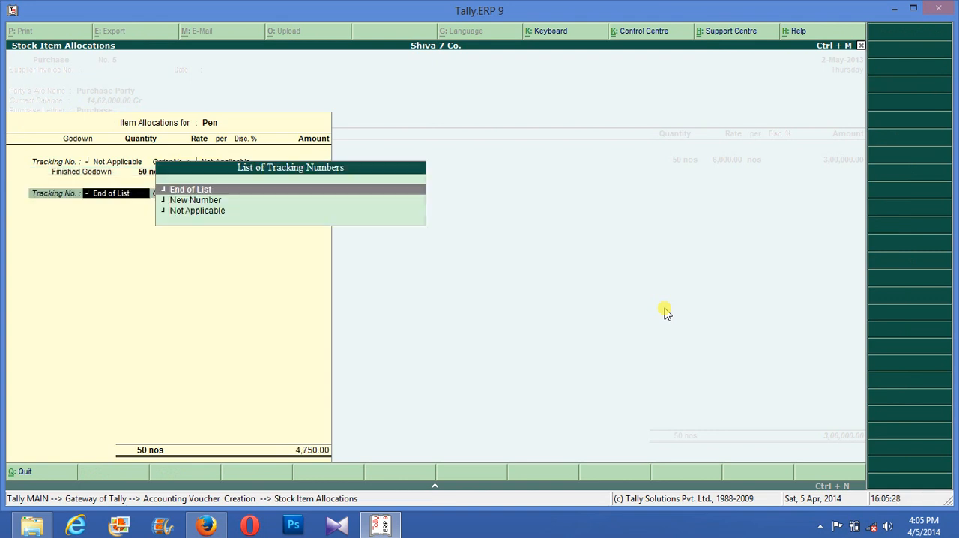
key("Return")
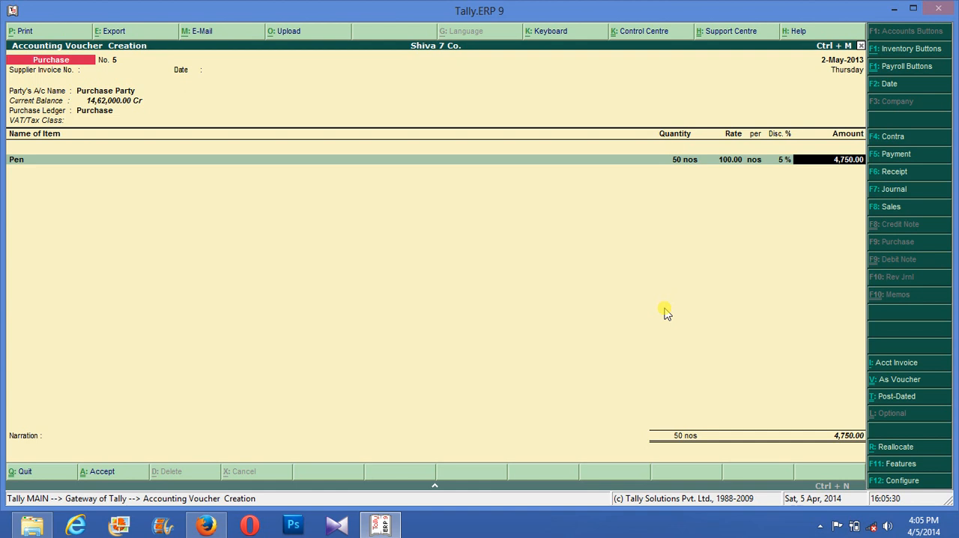
- End the item list, accept the purchase voucher without a narration and return to the Gateway of Tally
key("Return")
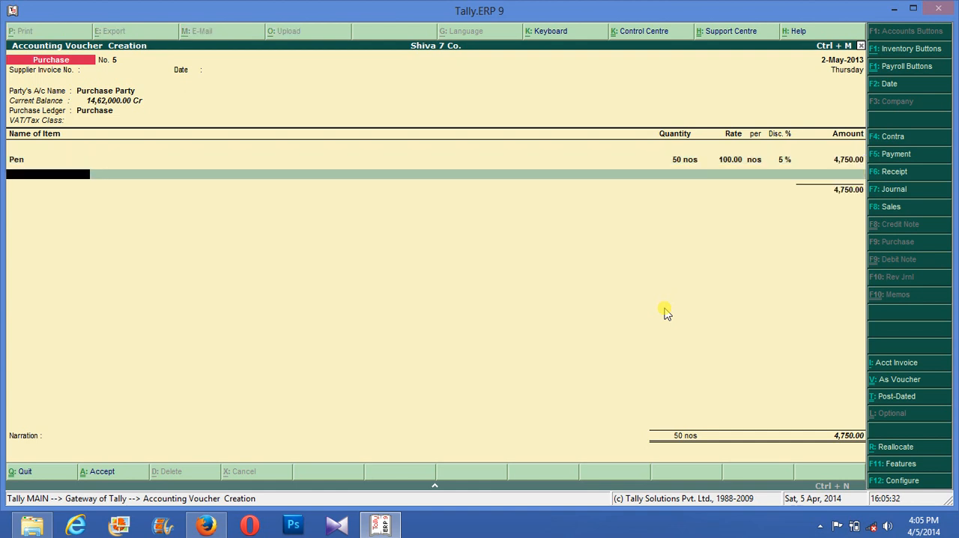
key("Return")
key("Return")
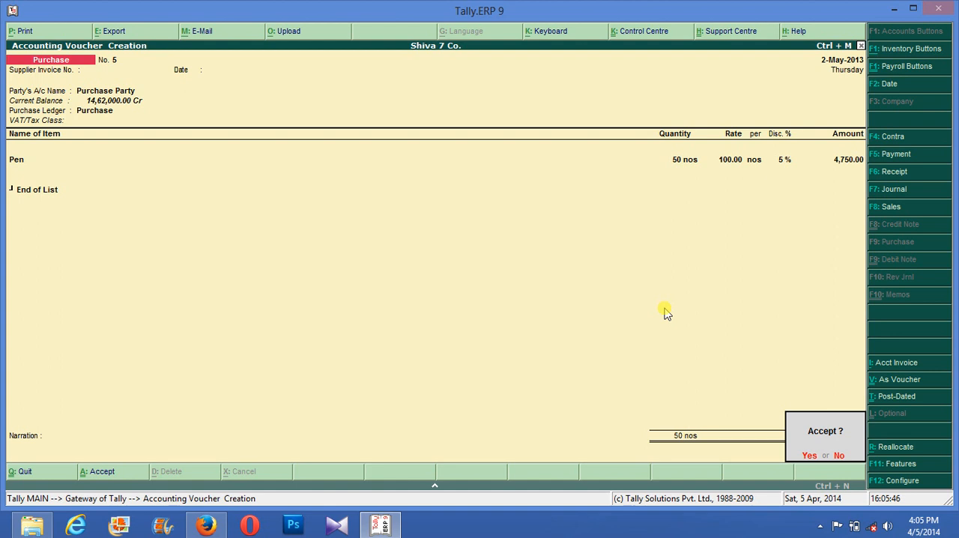
key("Return")
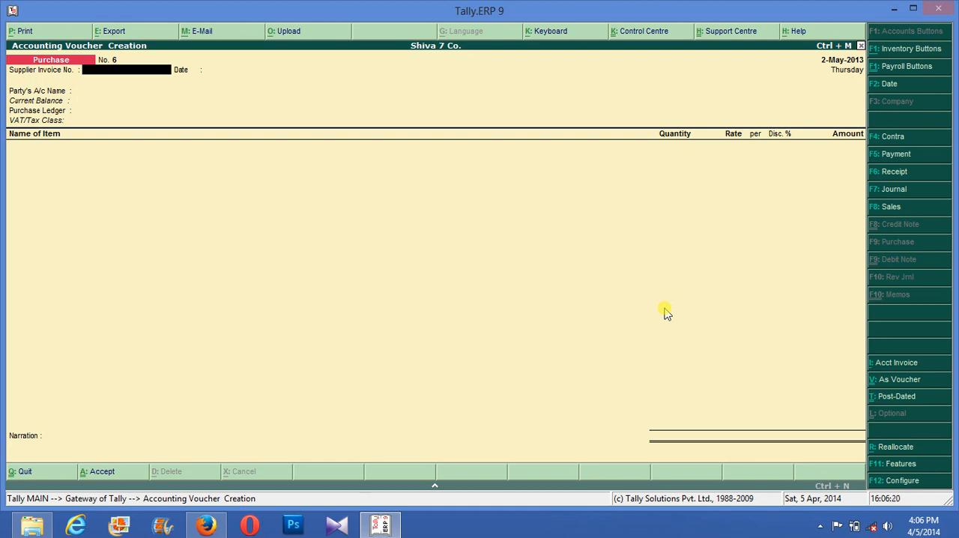
key("Escape")
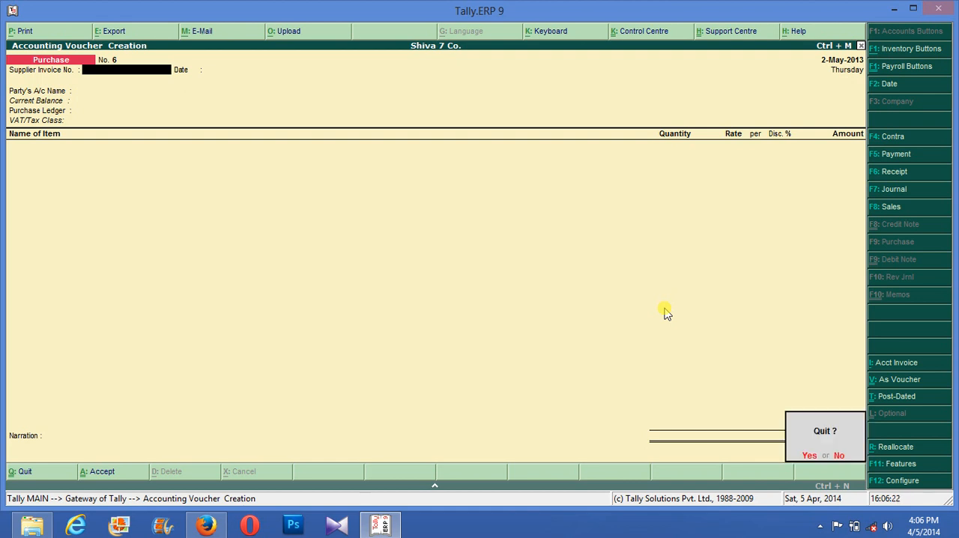
key("Return")
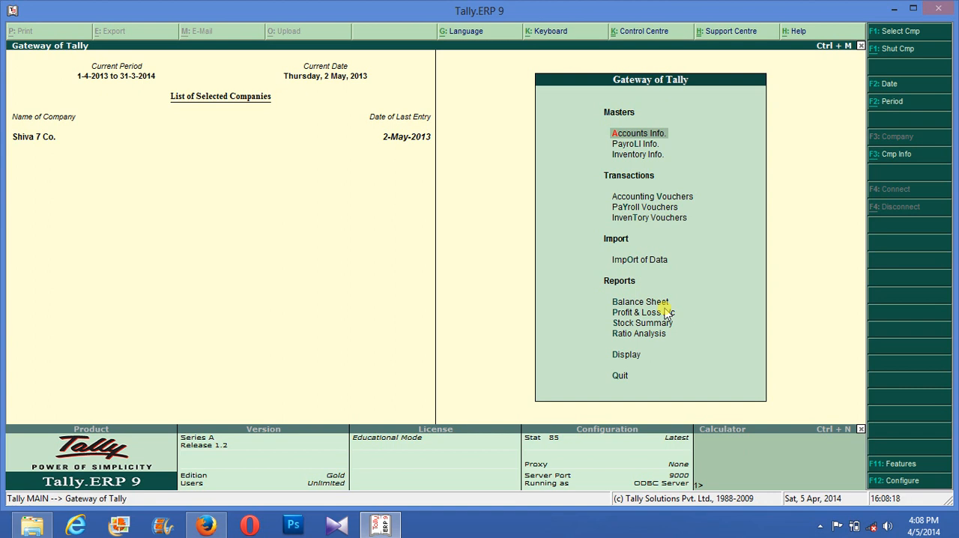
- Open accounting voucher entry and start a new purchase voucher
key("Down")
key("Down")
key("Down")
key("Down")
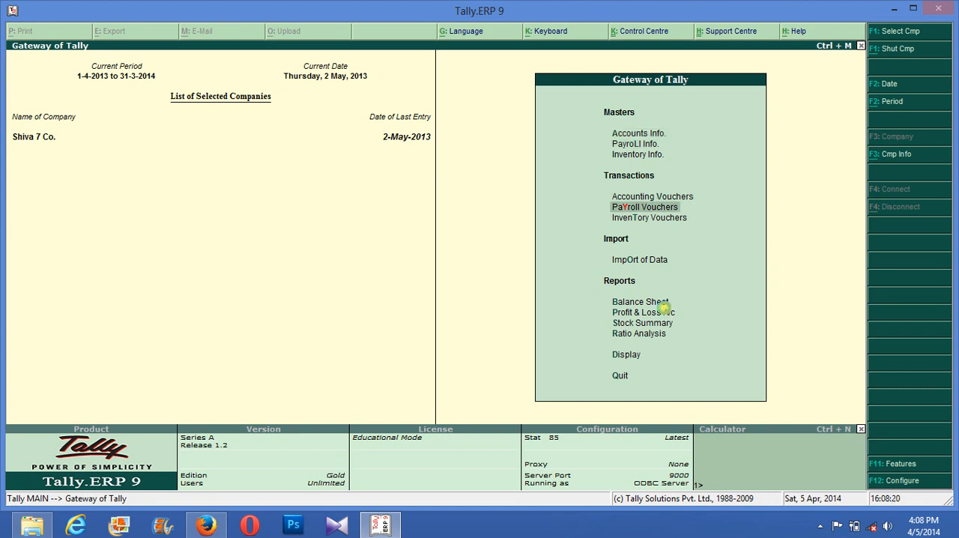
key("Return")
key("Escape")
key("Return")
key("Up")
key("Return")
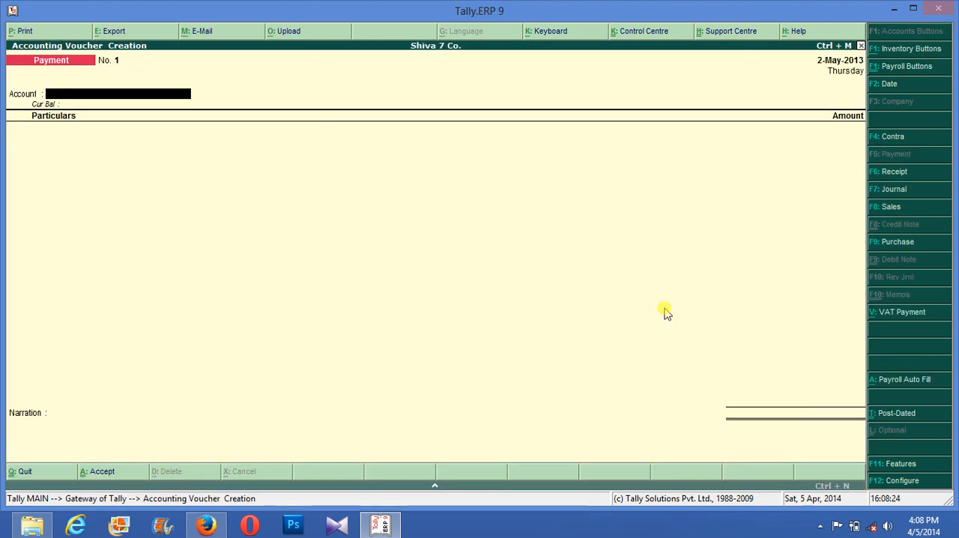
key("F9")
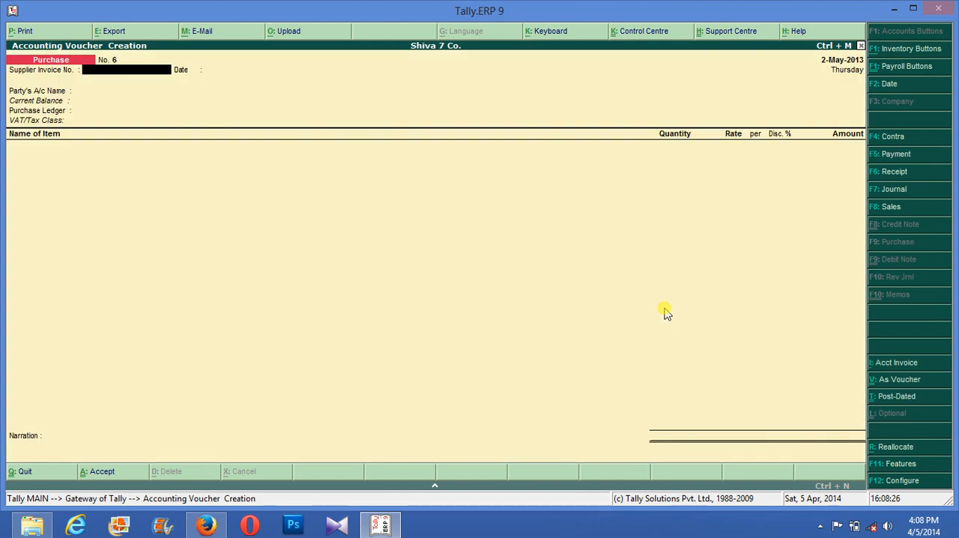
key("Return")
key("Return")
key("Return")
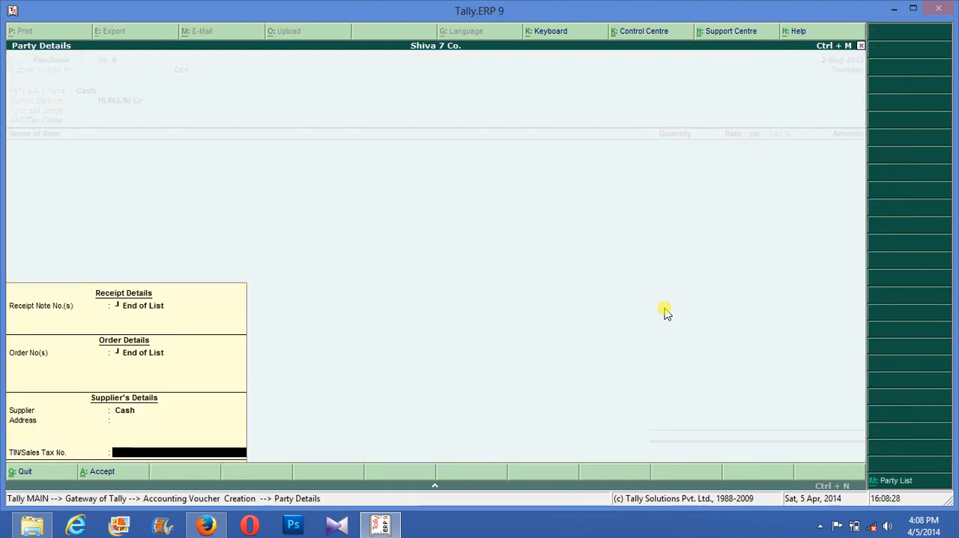
key("BackSpace")
key("BackSpace")
key("BackSpace")
key("BackSpace")
key("BackSpace")
key("BackSpace")
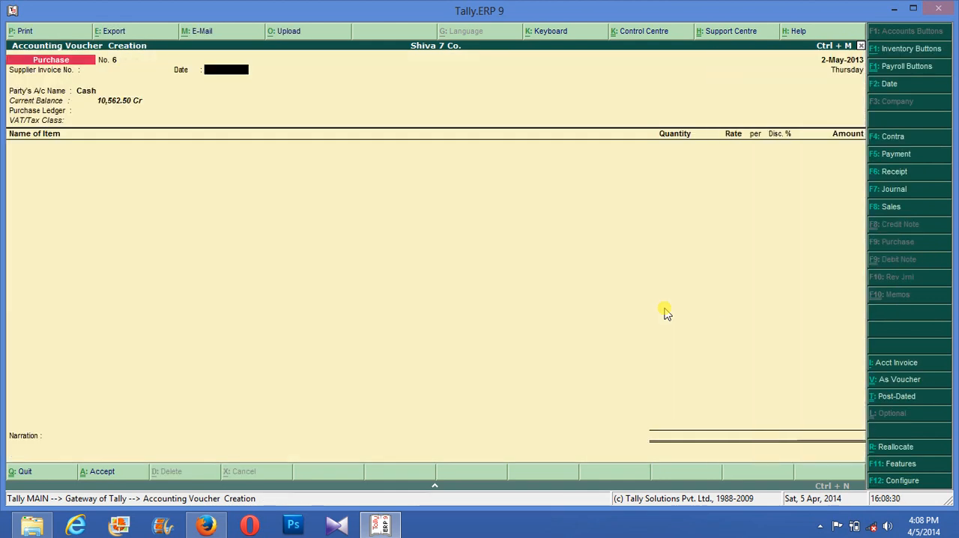
- Set the voucher's party account to Purchase Party with blank supplier details and the purchase ledger to Purchase
key("Return")
key("Down")
key("Return")
key("Return")
key("Return")
key("Return")
key("Return")
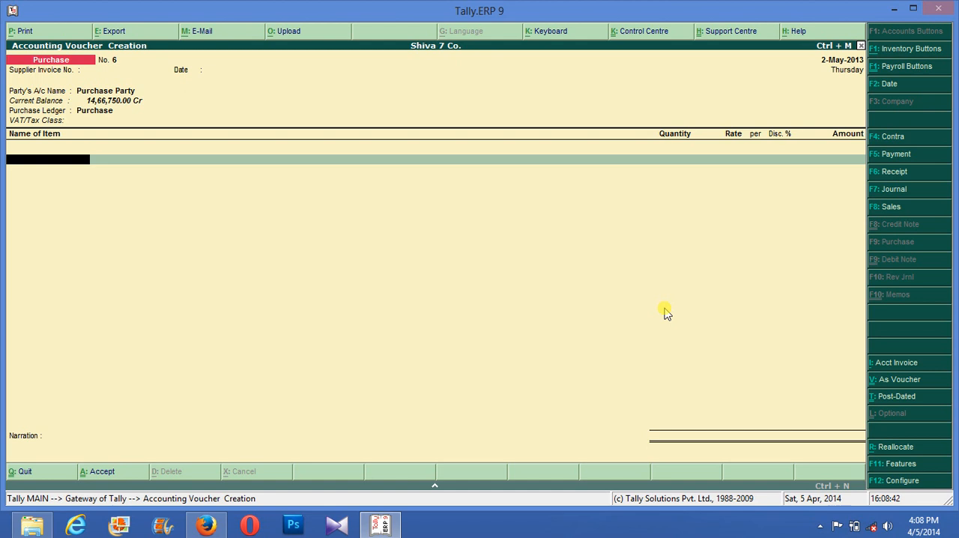
- Set Use Common Ledger A/c for Item Allocation to No in the purchase invoice configuration and save it
key("F12")
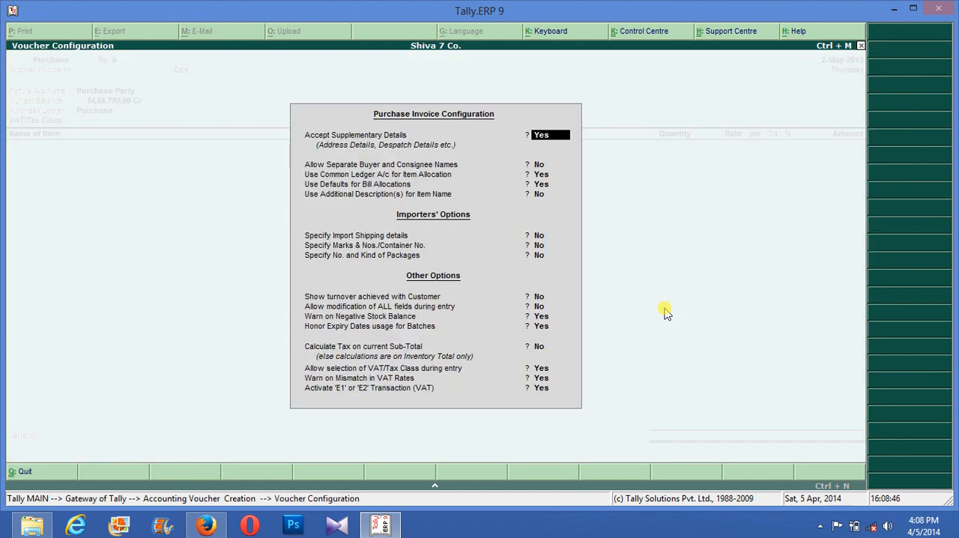
key("Return")
key("Return")
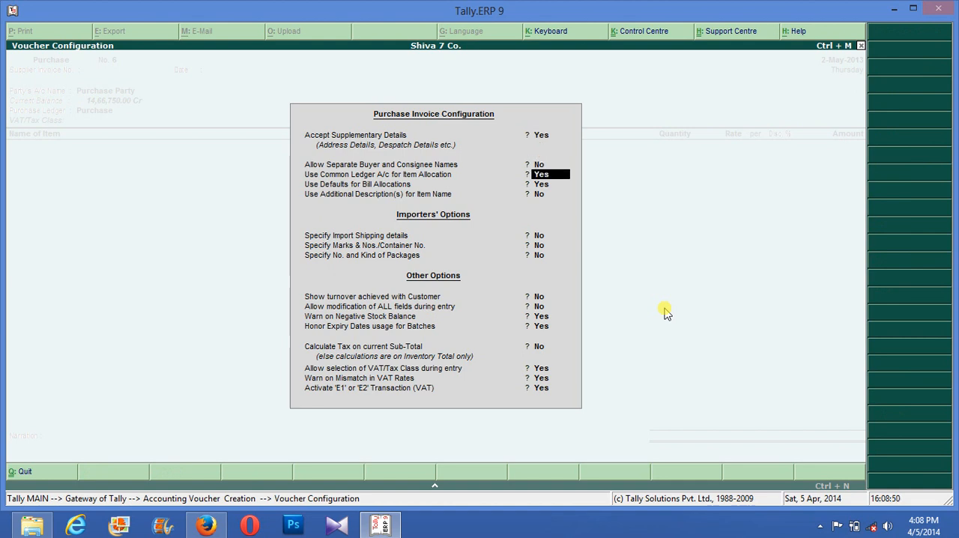
key("n")
key("Return")
key("ctrl+a")
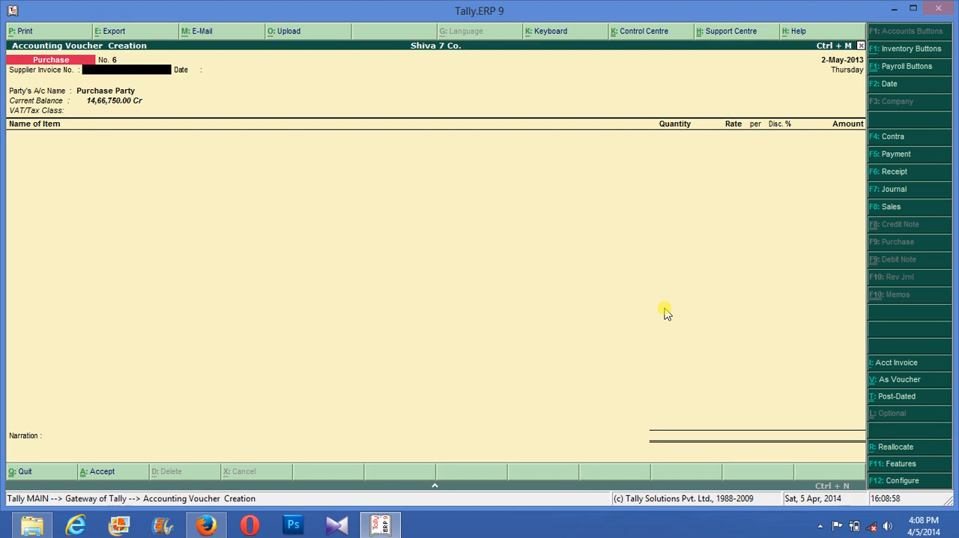
key("F4")
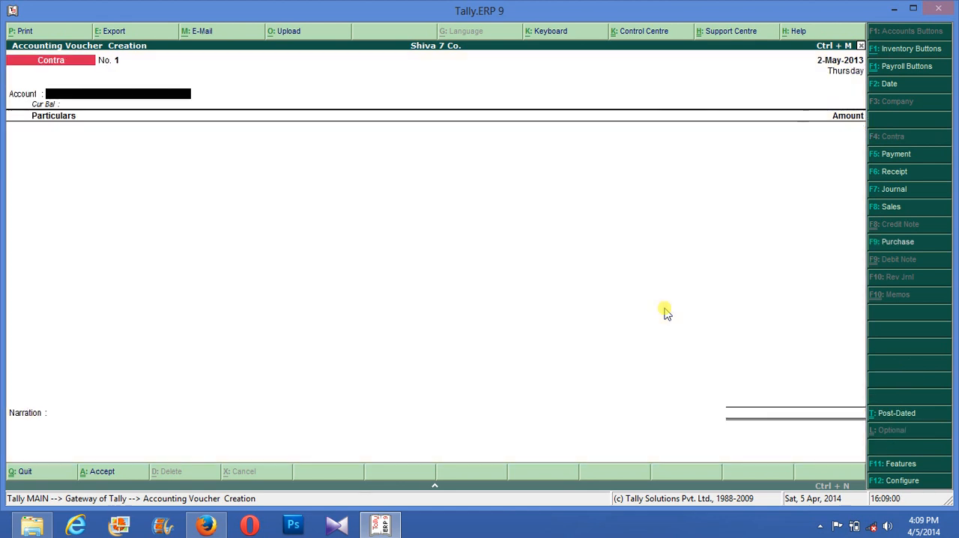
key("F5")
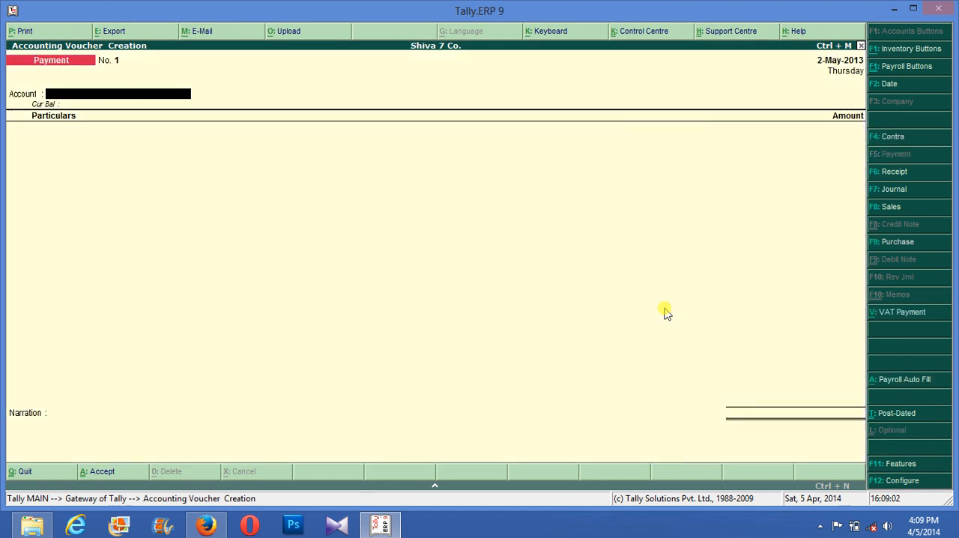
key("F9")
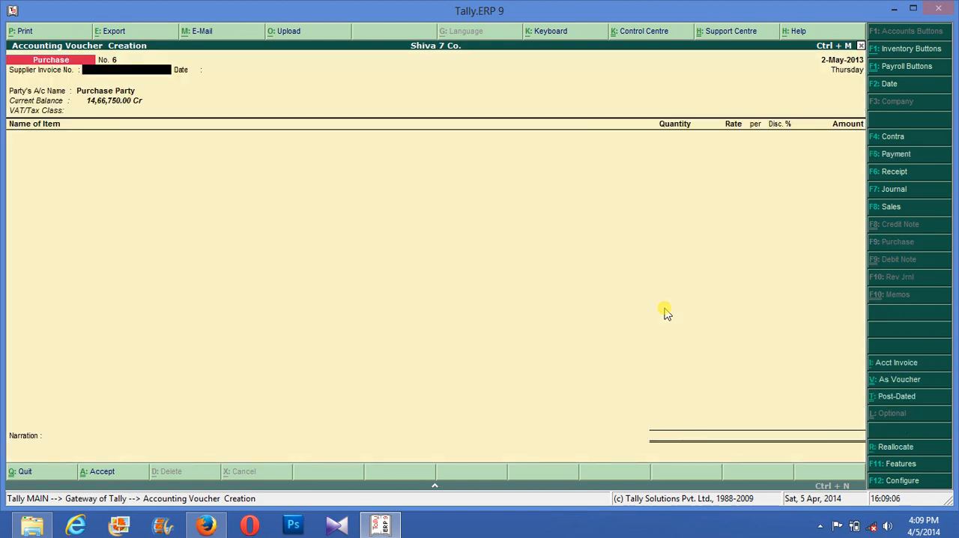
- Keep Purchase Party with blank invoice and supplier details and go on to the voucher's VAT/Tax class
key("Return")
key("Return")
key("Return")
key("Return")
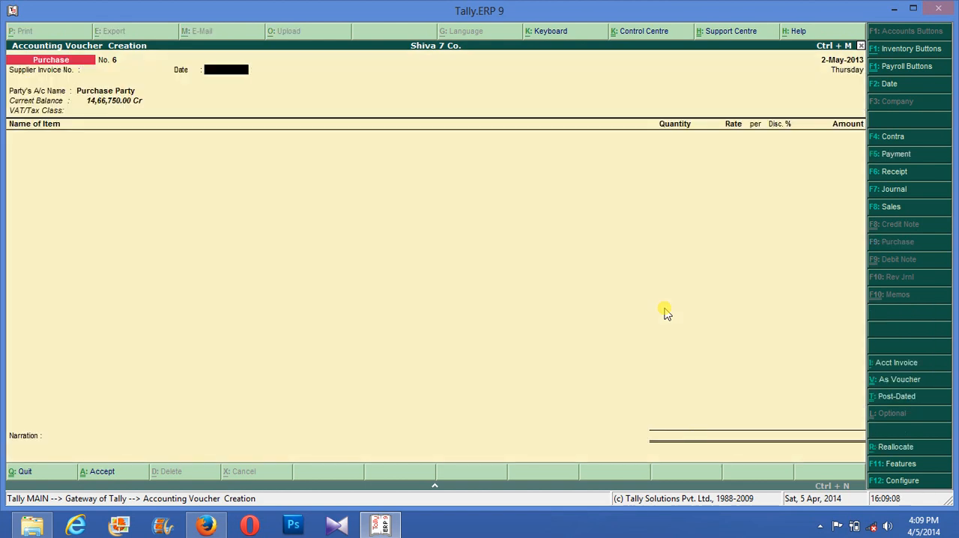
key("Return")
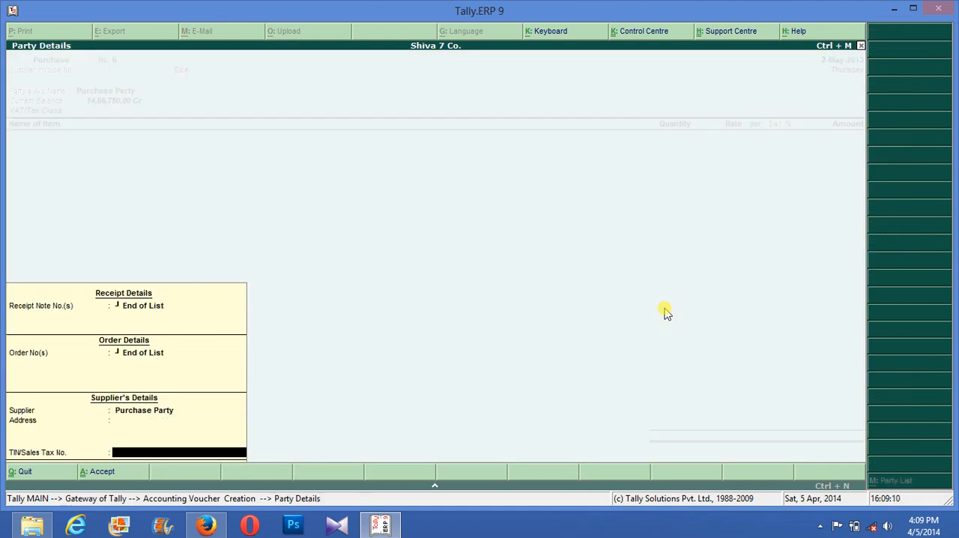
key("Return")
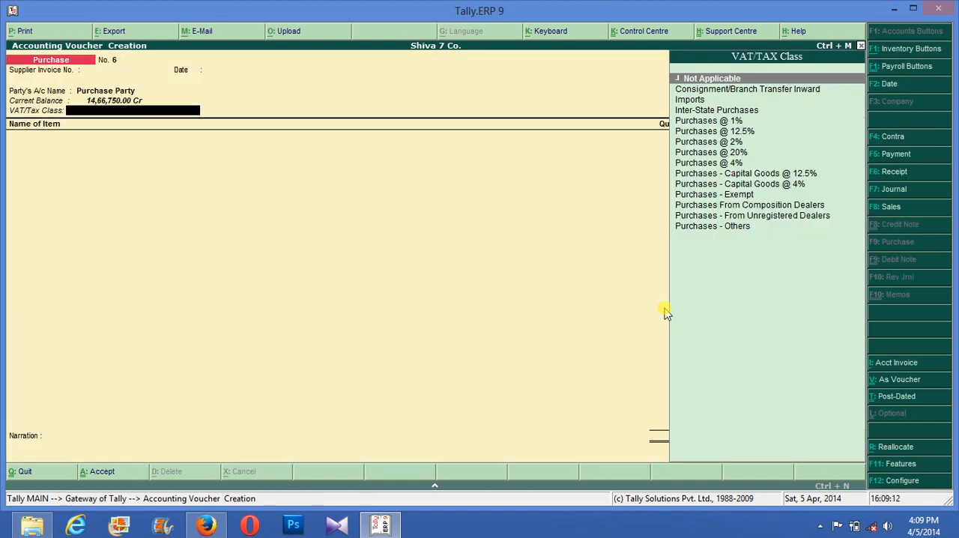
- Set VAT/Tax class selection during entry and the VAT rate mismatch warning to No in the purchase invoice configuration
key("F12")
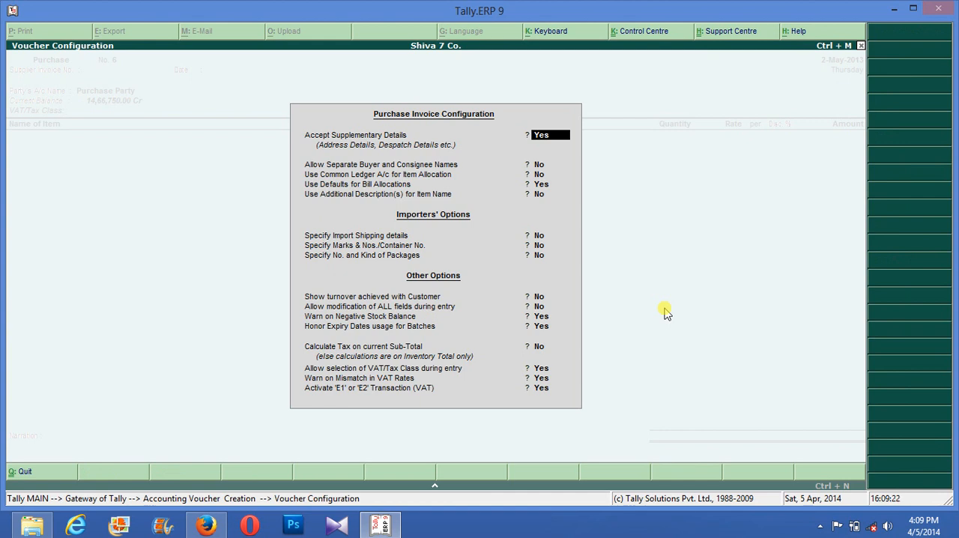
key("Return")
key("Return")
key("Return")
key("Return")
key("Return")
key("Return")
key("Return")
key("Return")
key("Return")
key("Return")
key("Return")
key("Return")
key("Return")
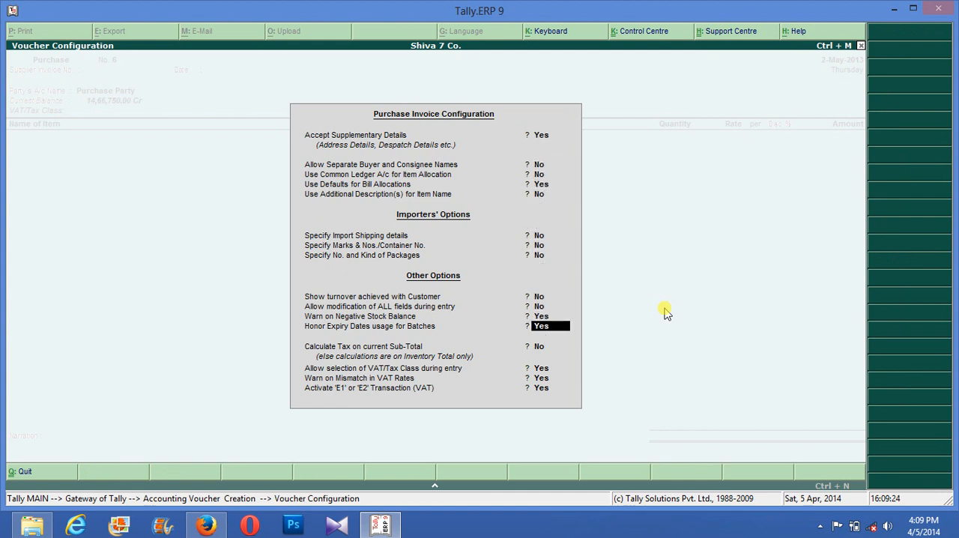
type("n")
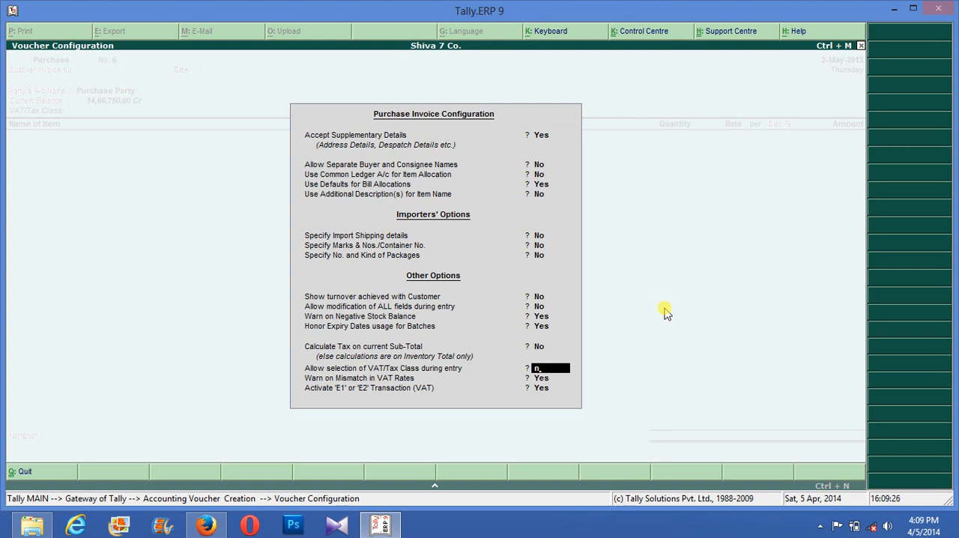
key("Return")
key("Return")
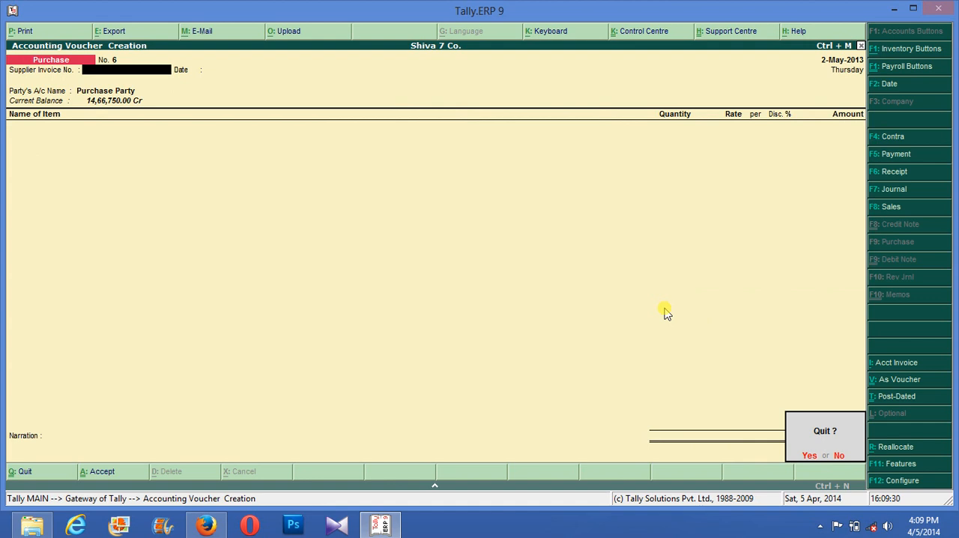
- Quit the voucher to the Gateway of Tally without closing the program and reopen a blank purchase voucher
key("y")
key("Escape")
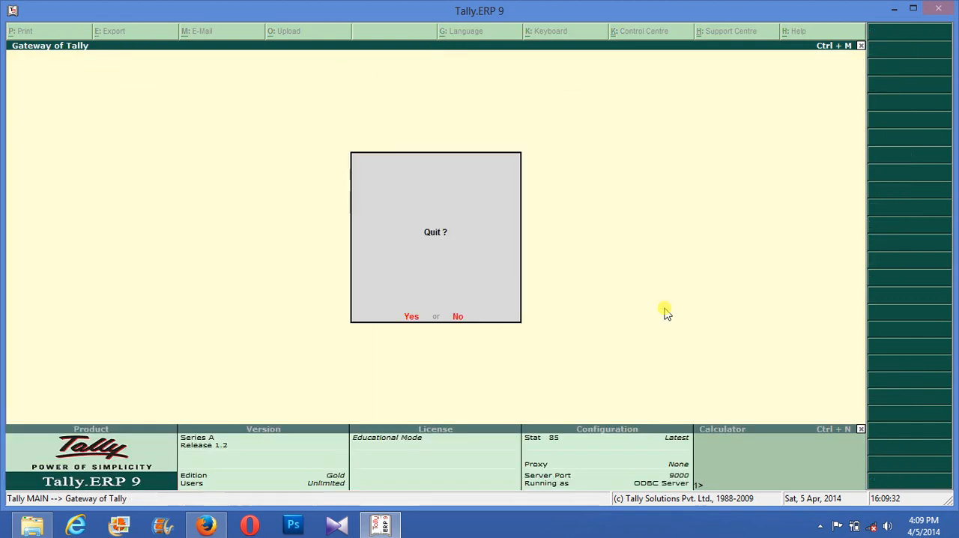
key("n")
key("Down")
key("Down")
key("Down")
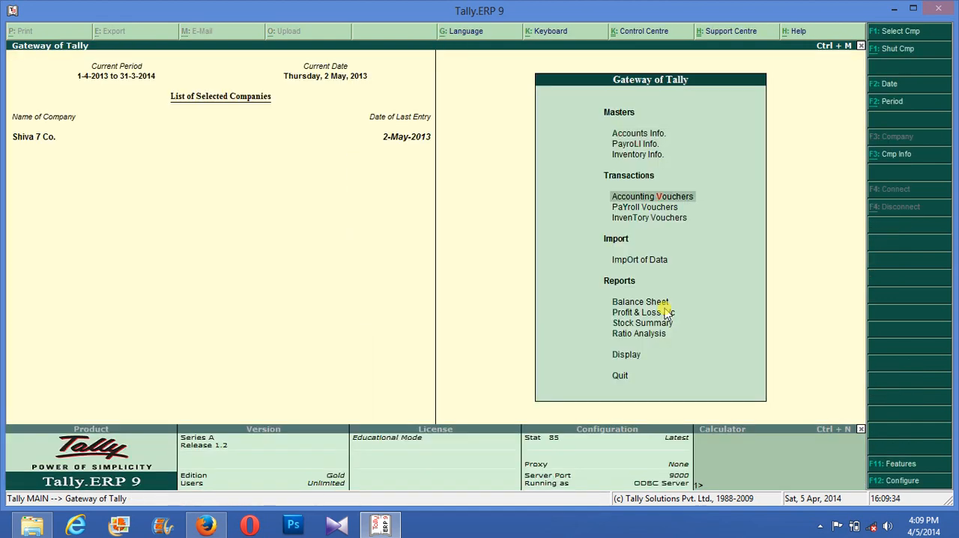
key("Return")
key("Return")
key("Return")
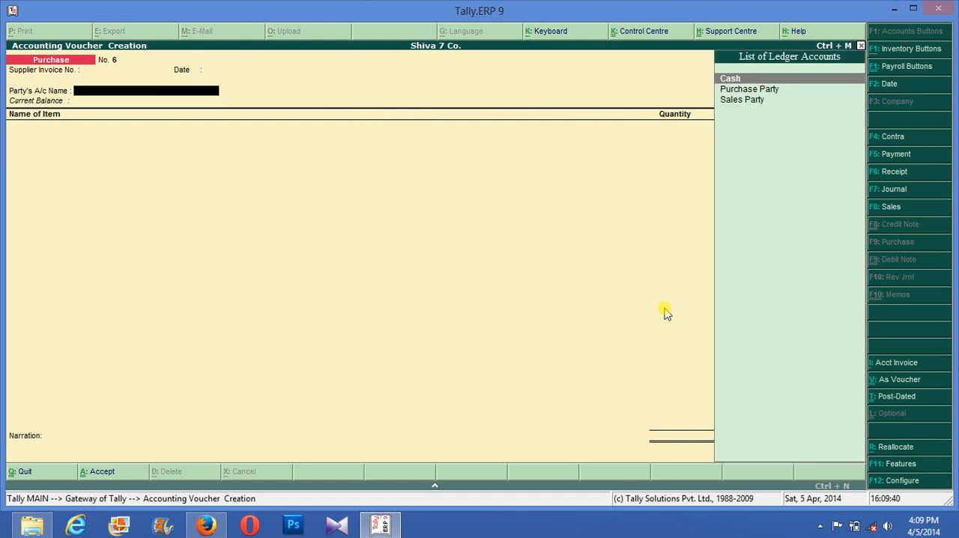
- Leave the supplier invoice number and date blank, choose Purchase Party as party account and accept its default party details
key("Down")
key("Return")
- Add Samsumg Galaxy with new tracking number 324, order number Not Applicable and 100 nos in Finished Godown
key("Return")
key("Return")
key("Return")
key("Return")
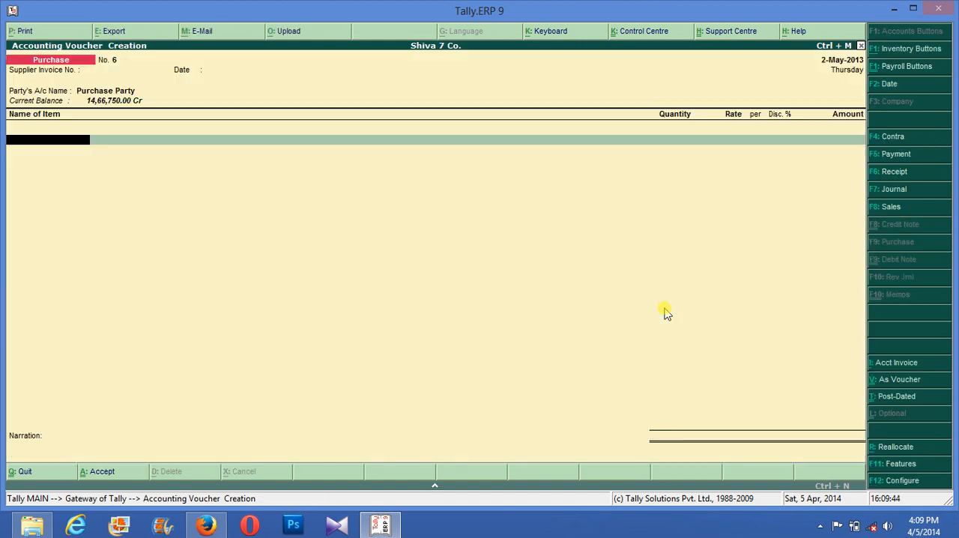
key("Return")
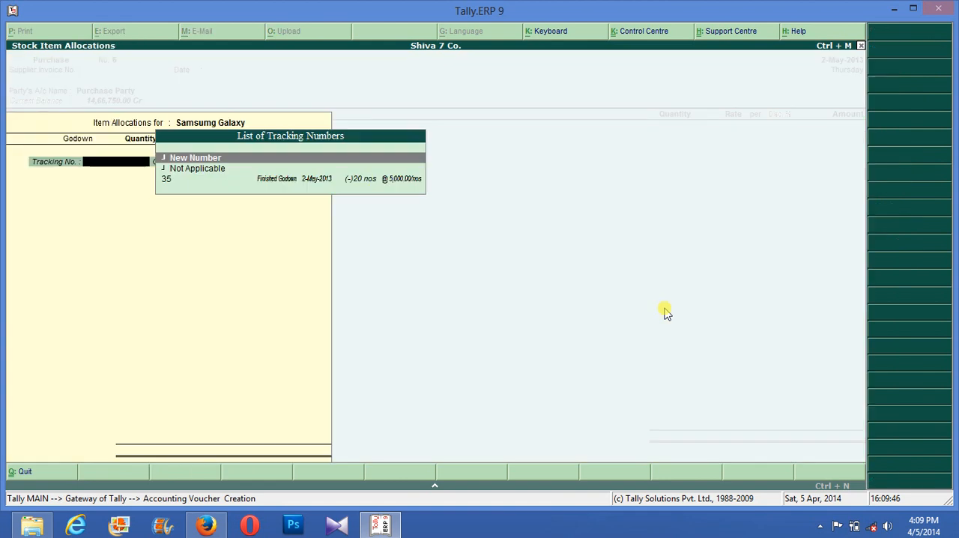
key("Return")
type("324")
key("Return")
key("Return")
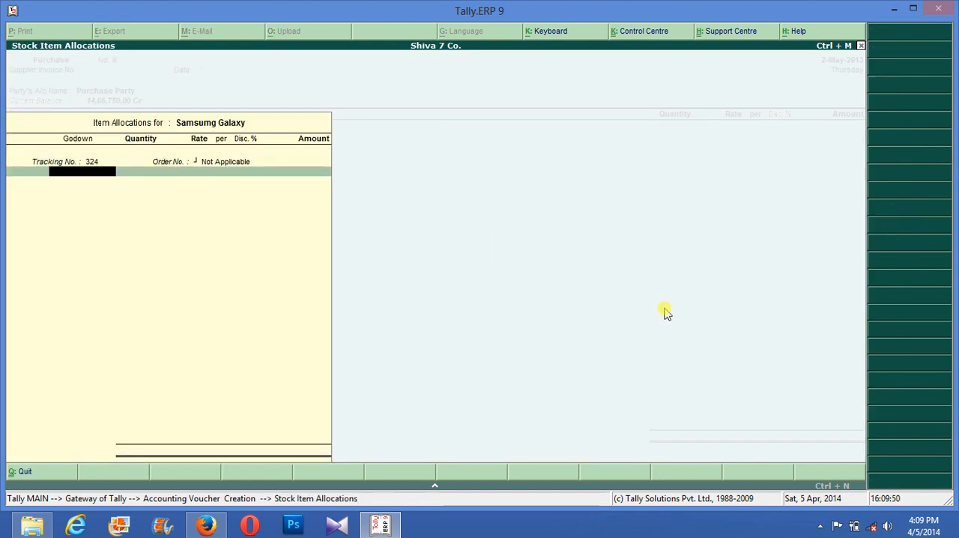
key("Return")
type("100 nos")
- Keep the Samsumg Galaxy rate of 5,000 per nos without discount, end the allocation and post it to Purchase @ 4%
key("Return")
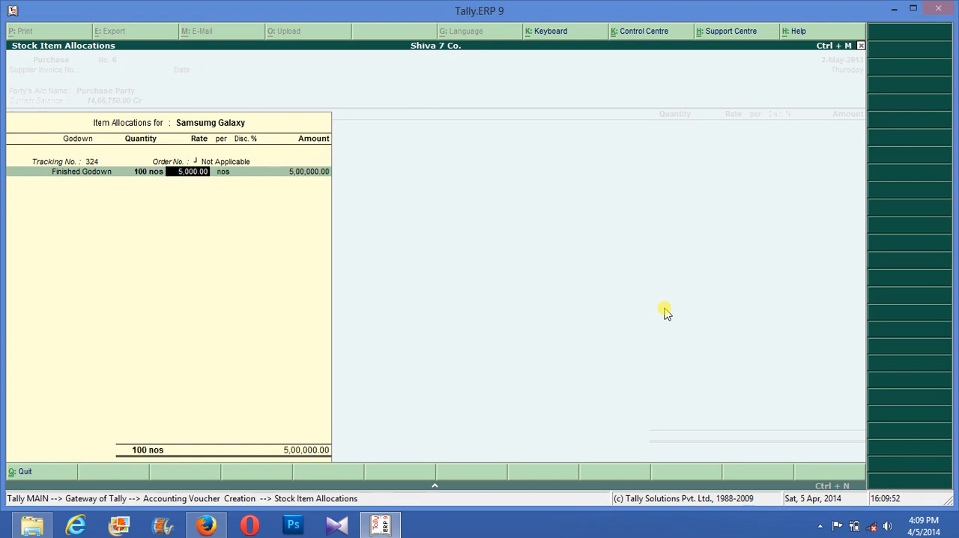
key("Return")
key("Return")
key("Return")
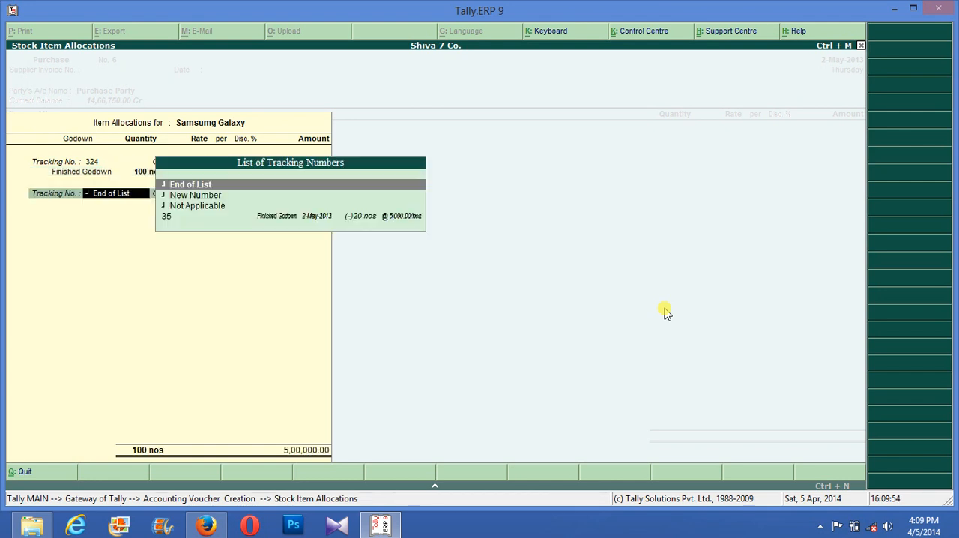
key("Return")
key("Return")
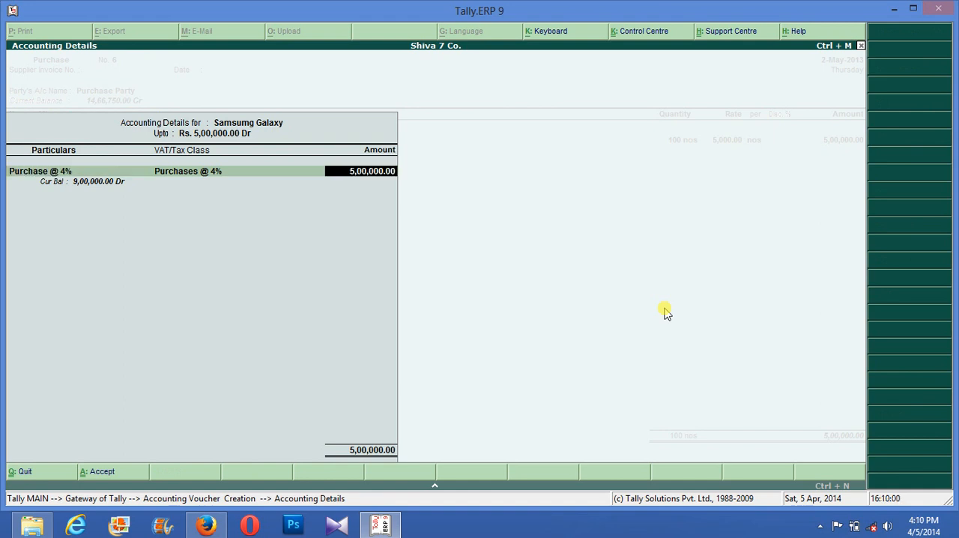
key("Return")
key("Return")
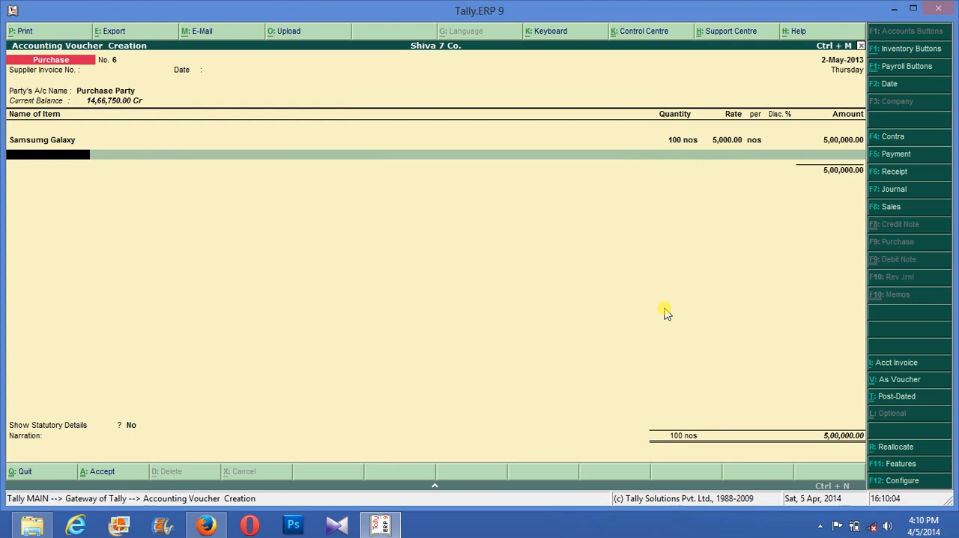
- Add Nokia Asha with tracking and order numbers Not Applicable and 50 nos in Finished Godown
key("F12")
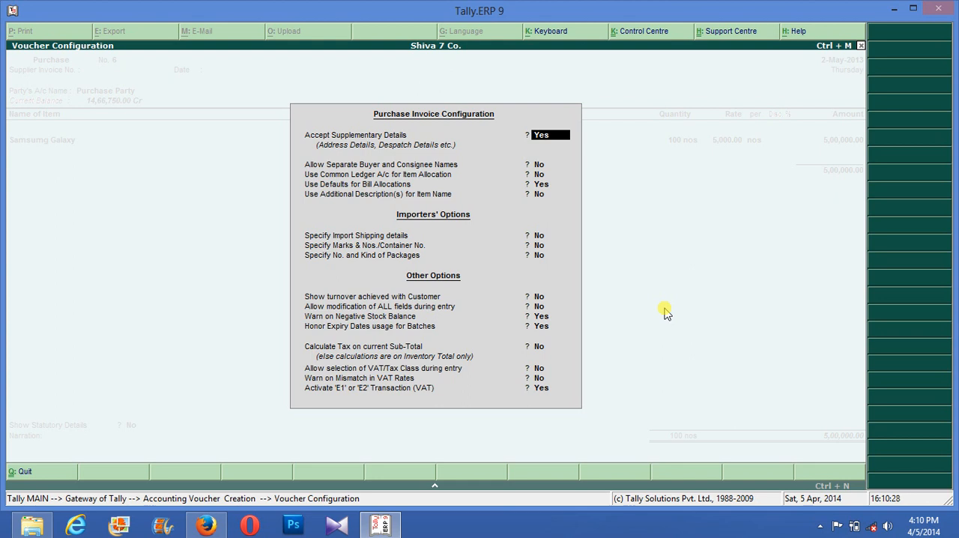
key("ctrl+a")
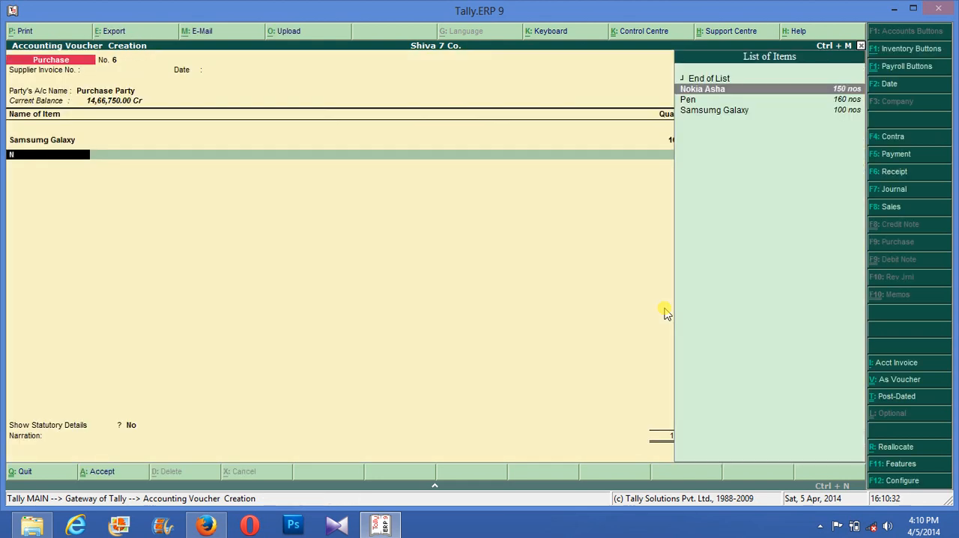
key("Return")
key("Down")
key("Return")
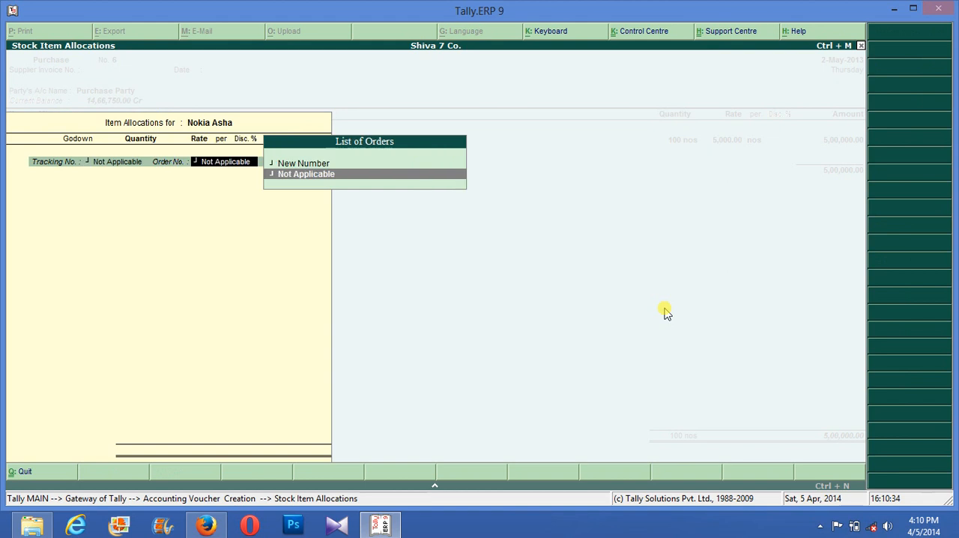
key("Return")
type("50")
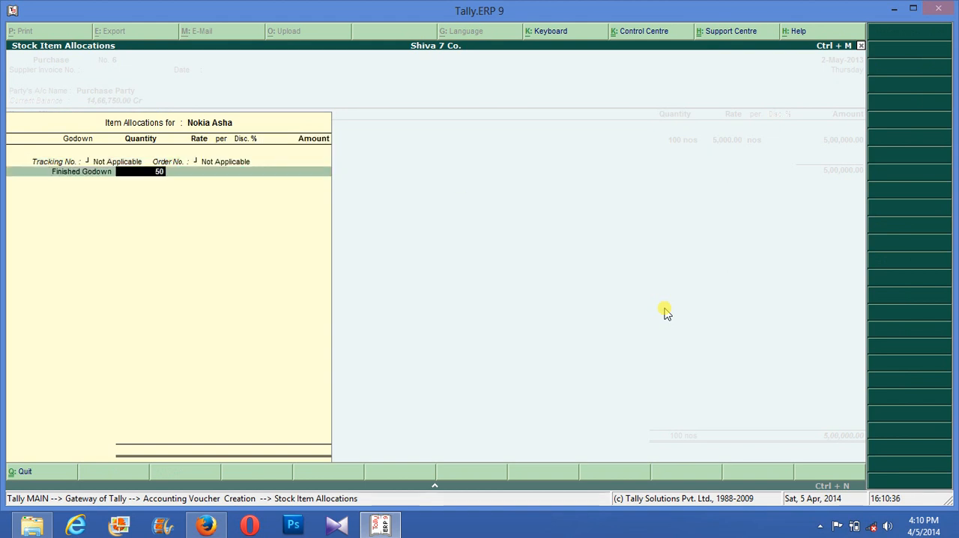
- Confirm 50 nos of Nokia Asha at the default rate of 6,000 per nos without discount and end the item allocation
key("Return")
key("Return")
key("Return")
key("Return")
key("Return")
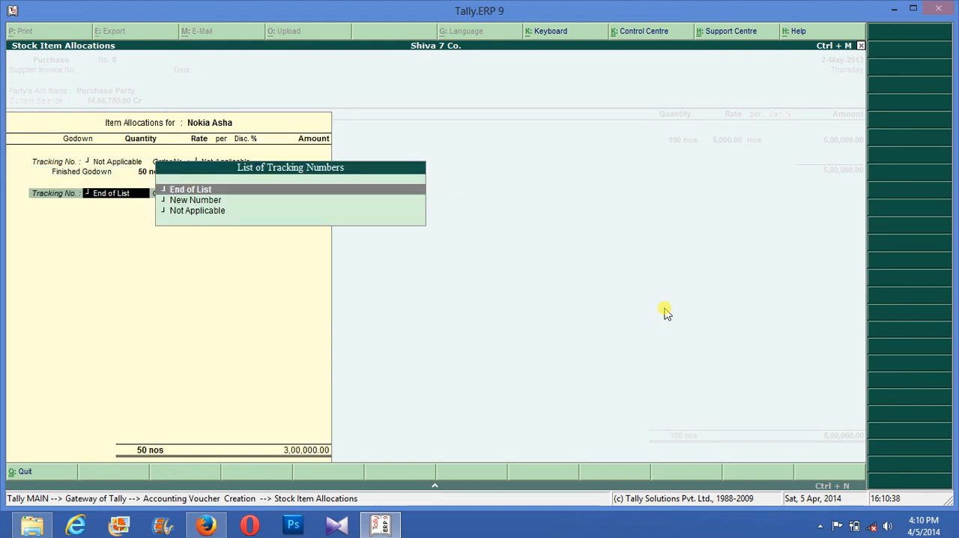
key("Return")
key("Return")
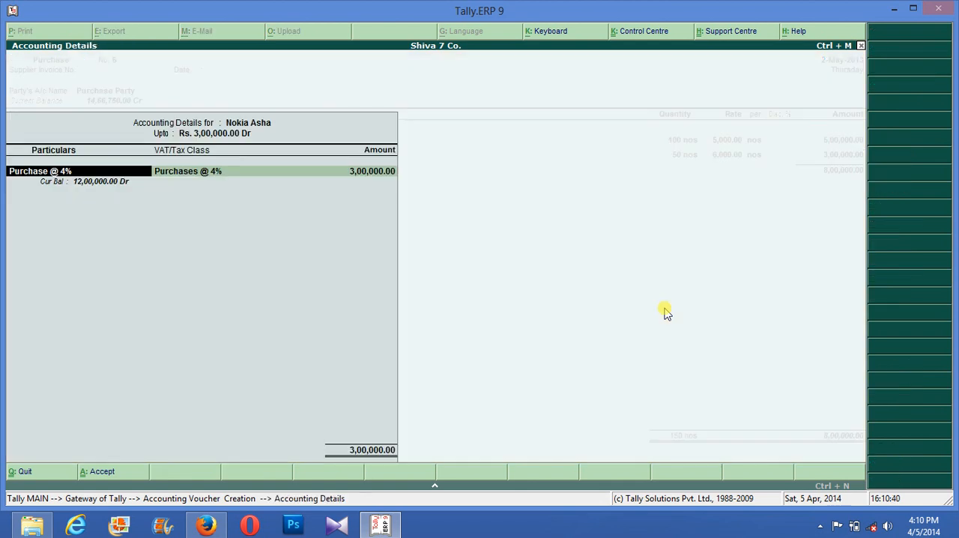
- Post the Nokia Asha amount to the Purchase @ 12.5% ledger and accept the accounting details
type("P")
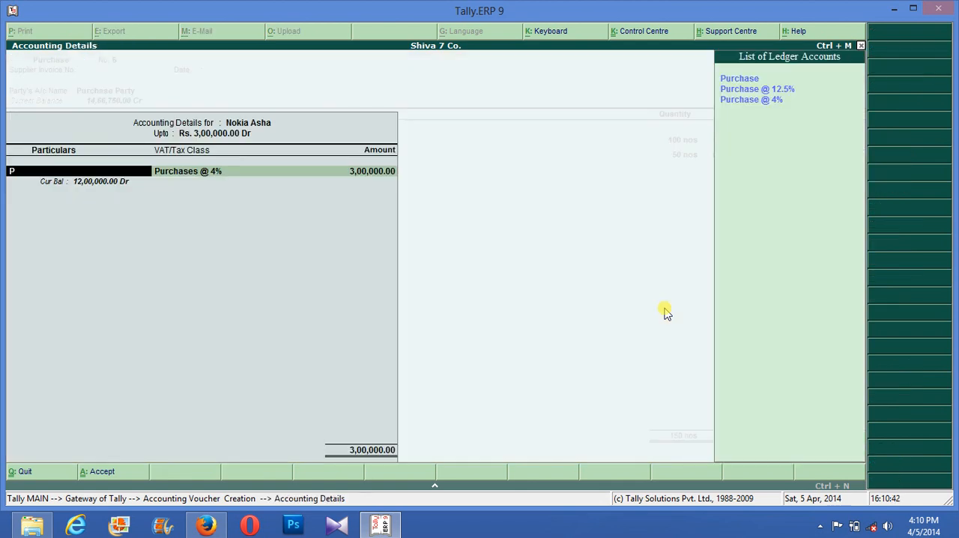
key("Down")
key("Down")
key("Up")
key("Return")
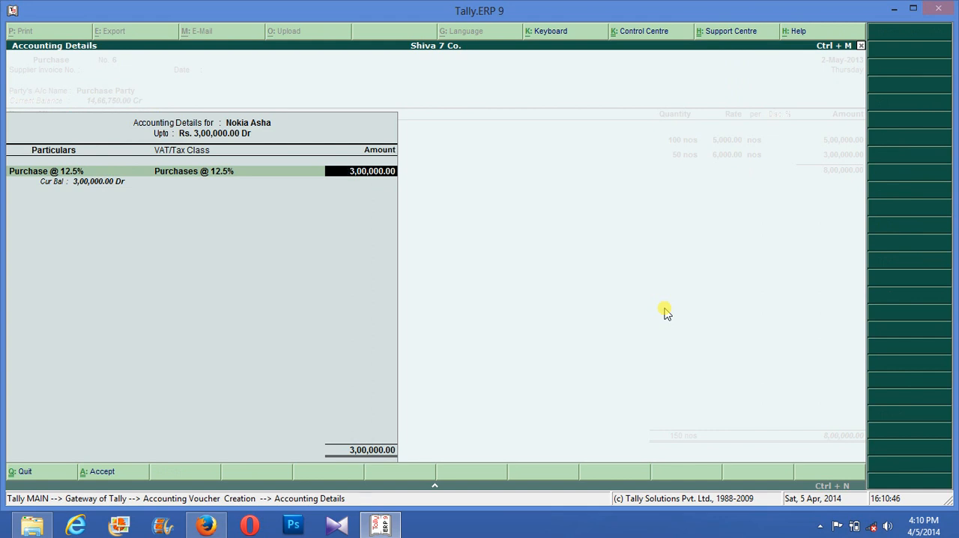
key("Return")
type("I")
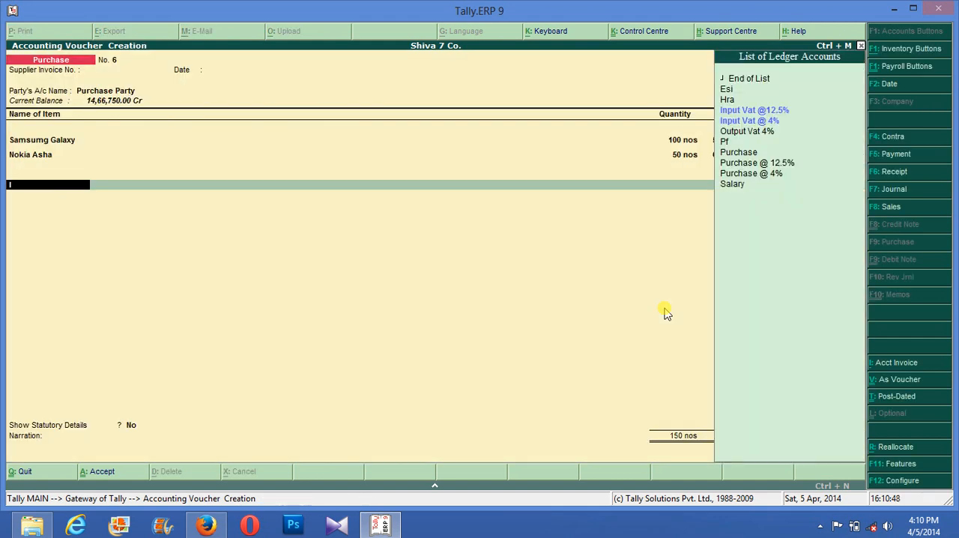
key("Down")
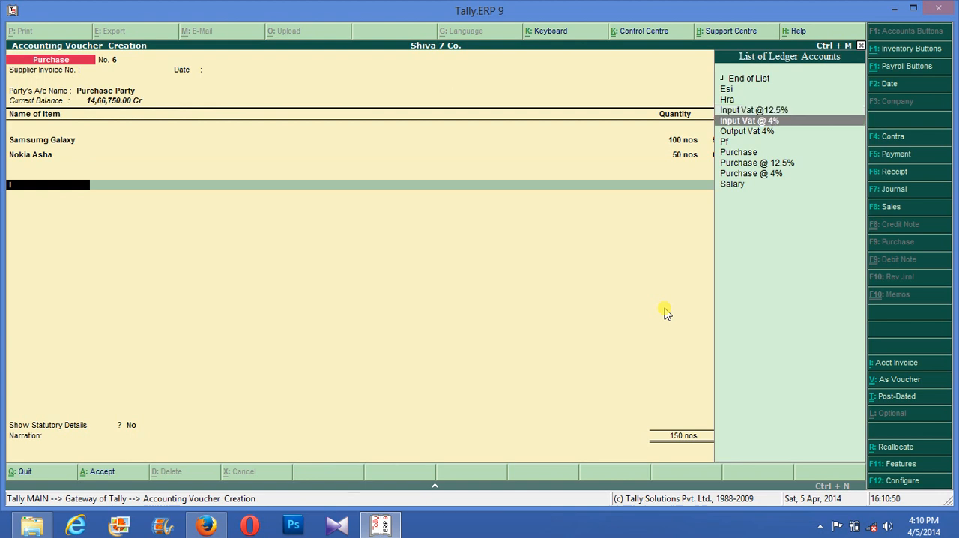
key("Return")
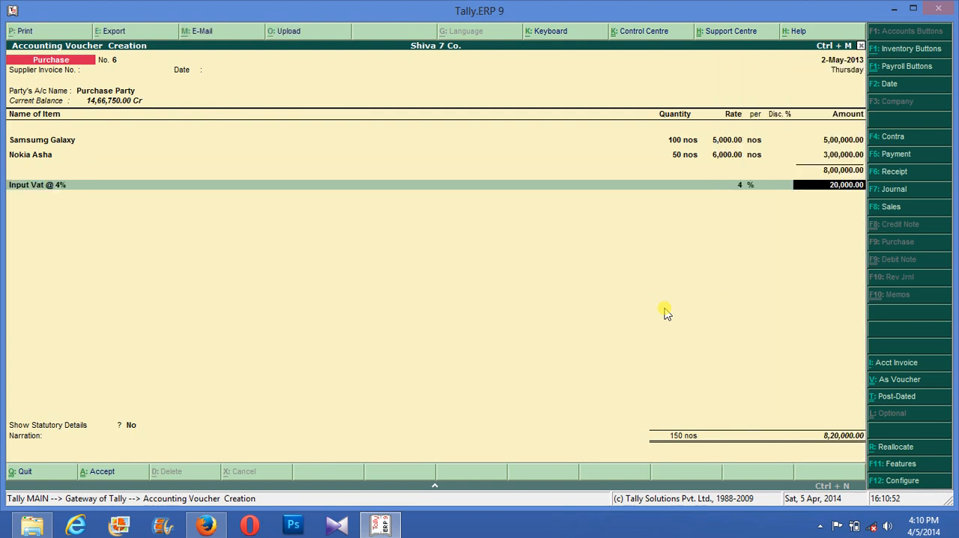
key("Return")
type("I")
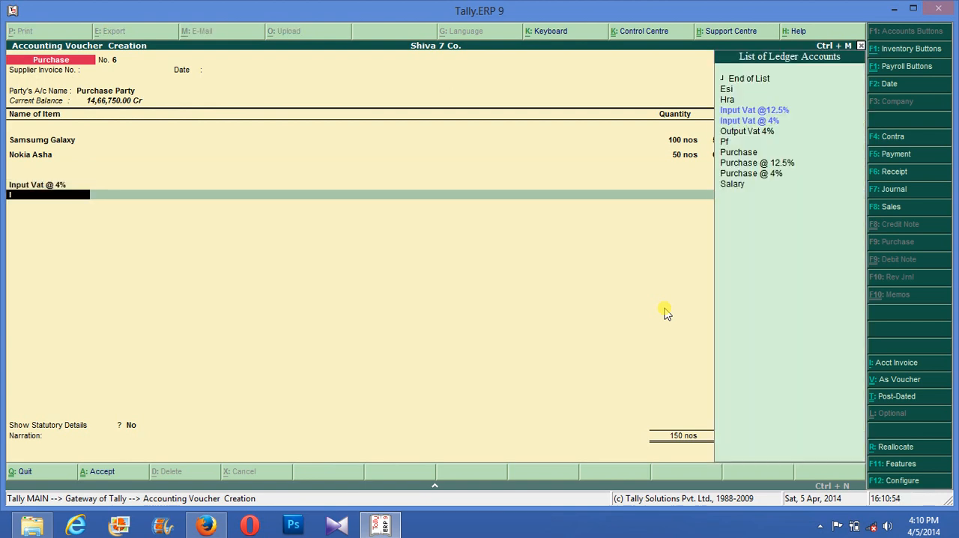
key("Down")
key("Up")
key("Return")
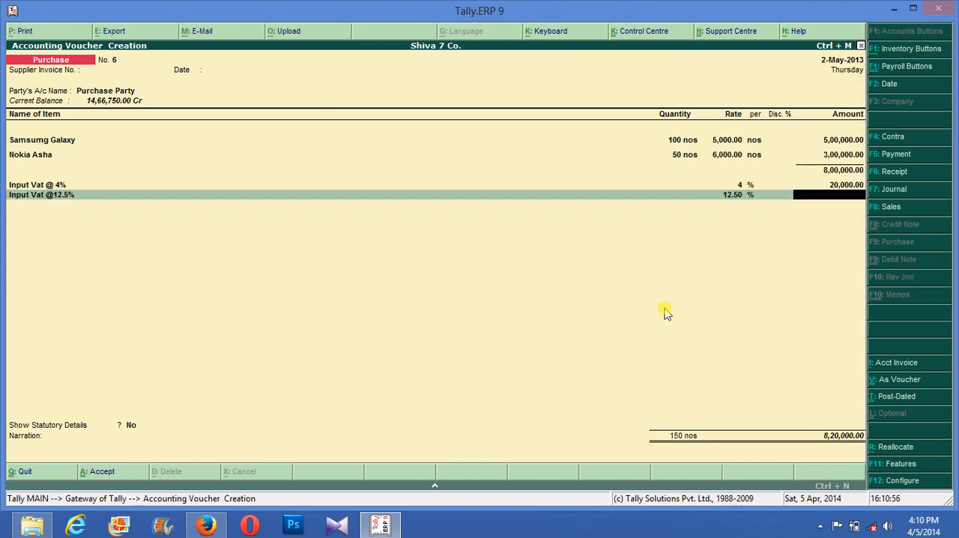
key("BackSpace")
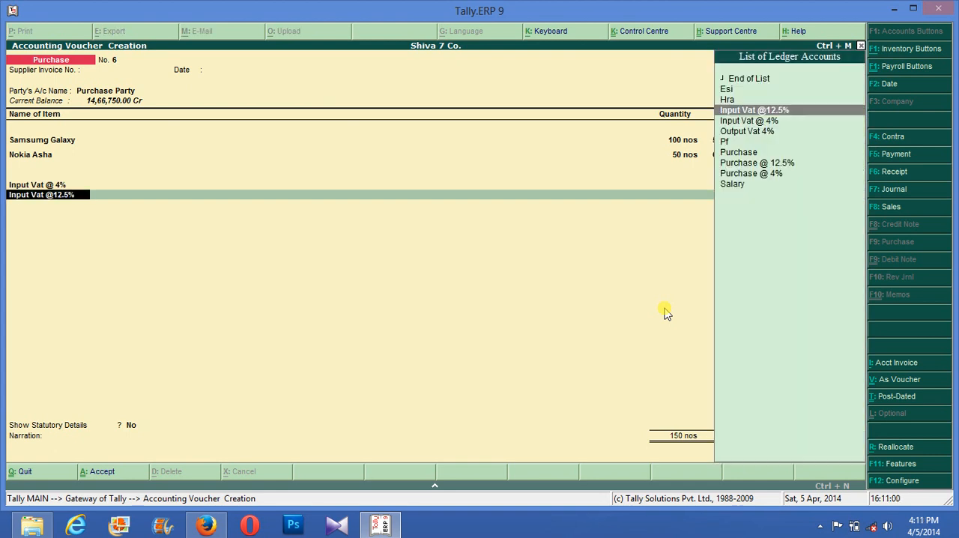
key("ctrl+Return")
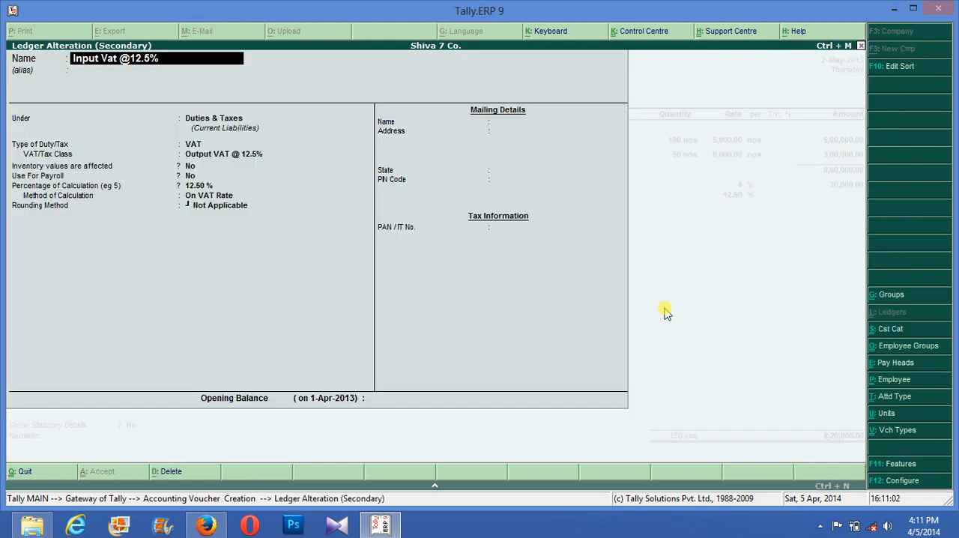
key("Return")
key("Return")
key("Return")
key("Return")
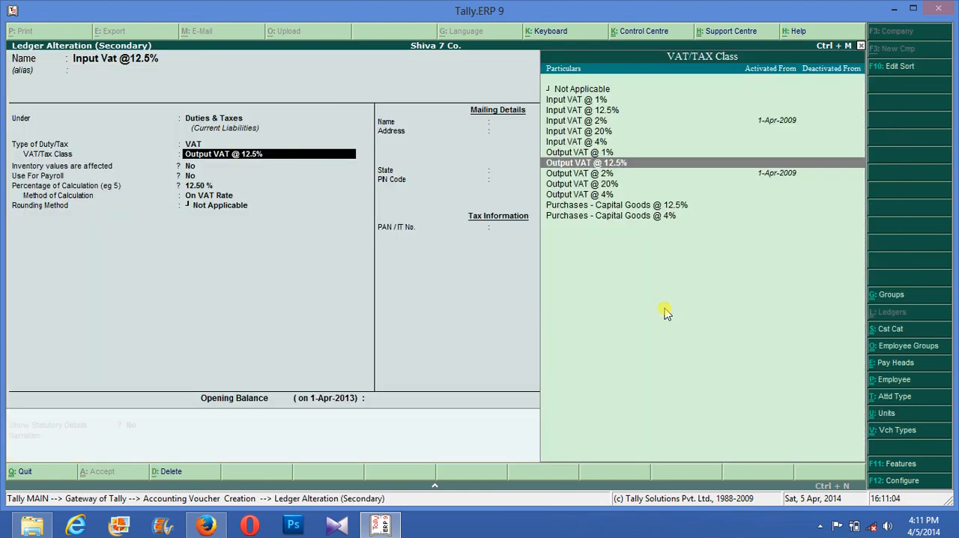
key("Return")
key("Return")
key("Return")
key("Return")
key("Return")
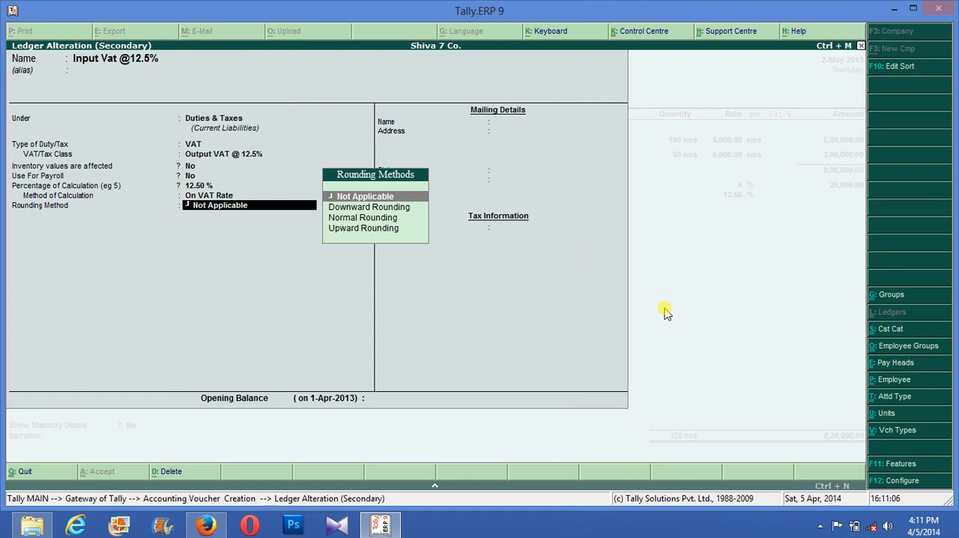
key("Return")
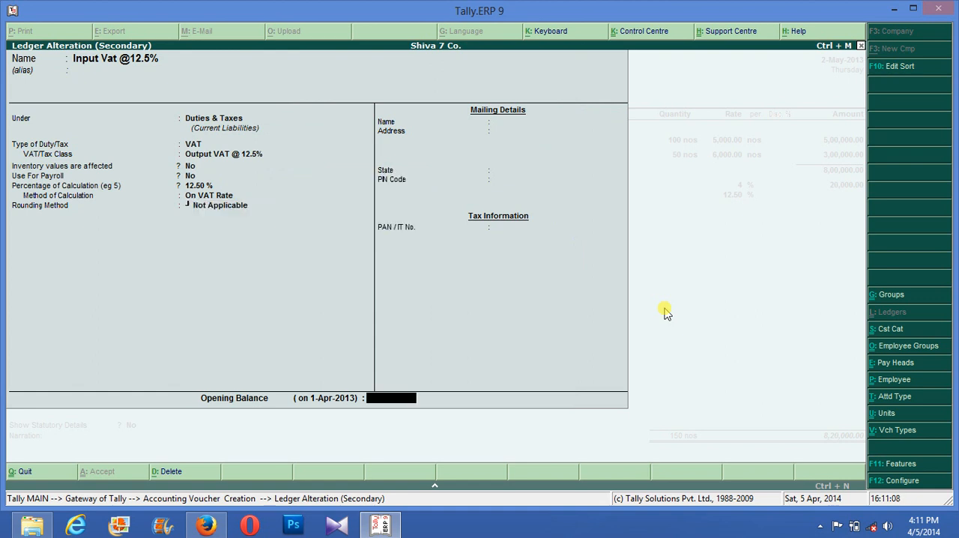
key("BackSpace")
key("BackSpace")
key("BackSpace")
key("Return")
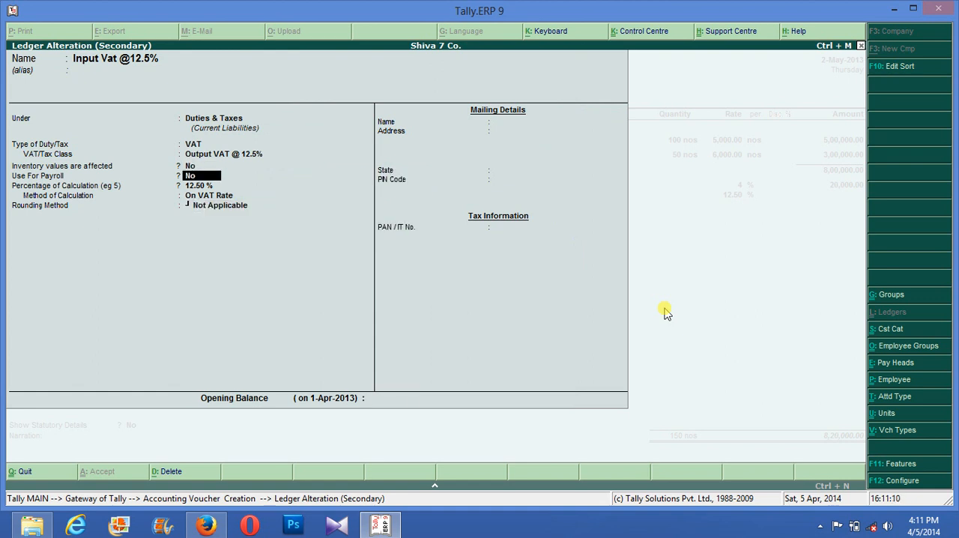
key("Return")
key("Return")
key("Return")
key("Return")
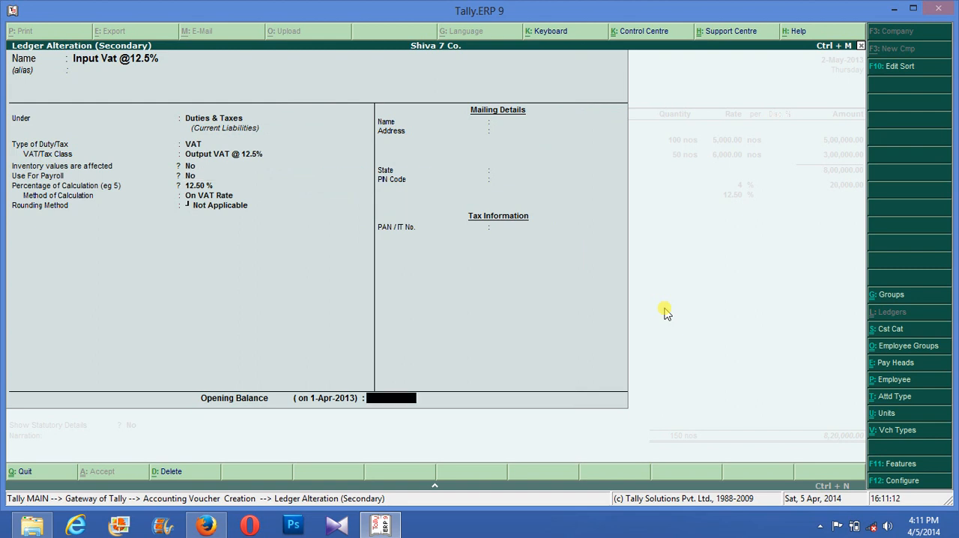
key("Return")
key("Return")
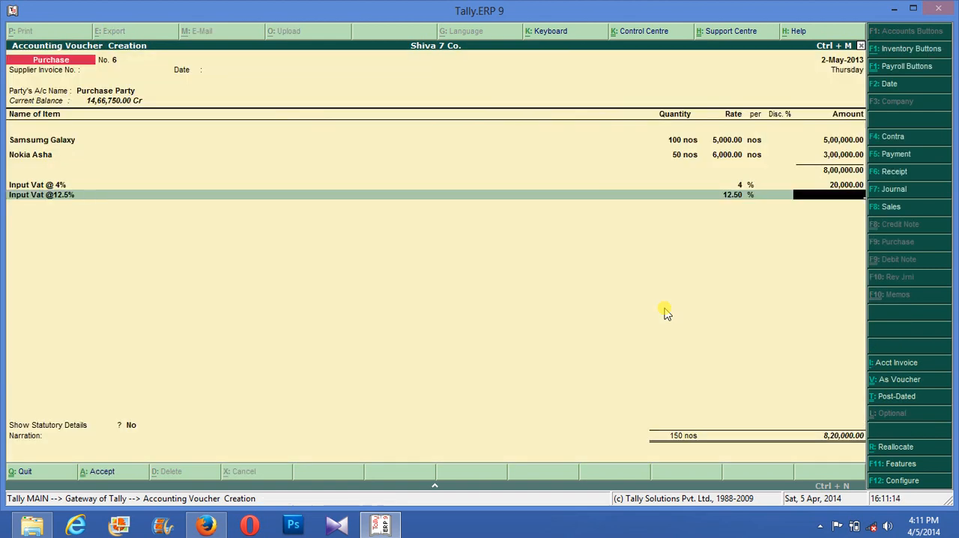
- Examine the Input Vat @ 4% ledger's VAT/Tax class and calculation settings for comparison, then return to the voucher
key("BackSpace")
key("BackSpace")
key("BackSpace")
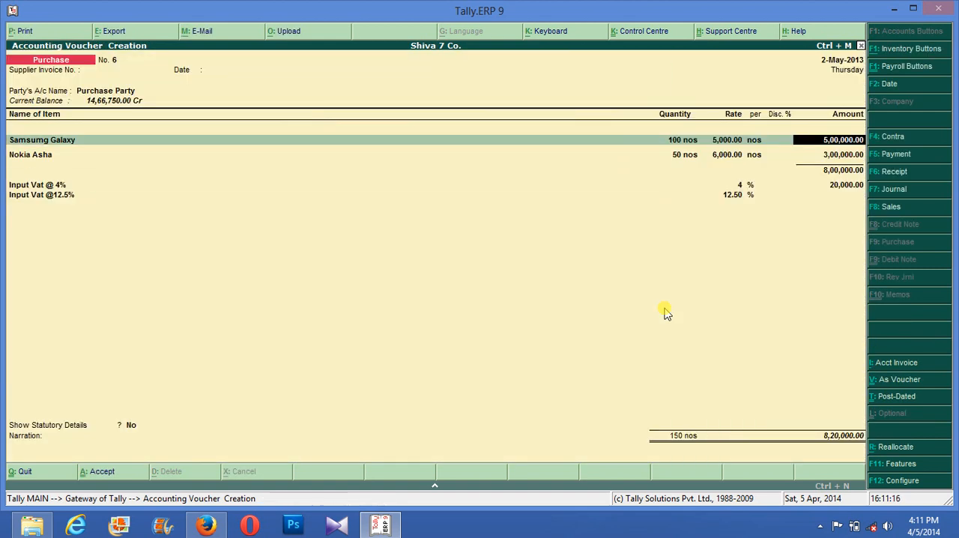
key("Return")
key("Return")
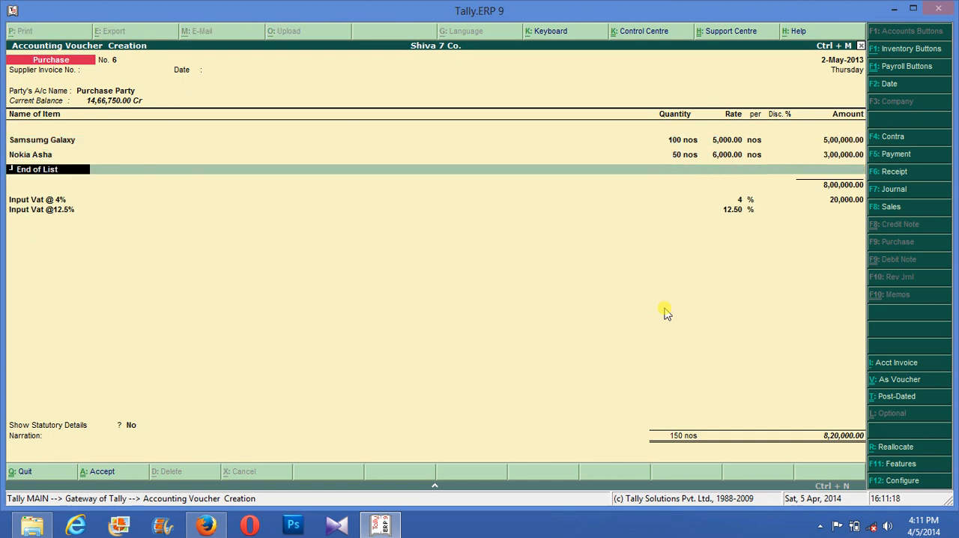
key("Return")
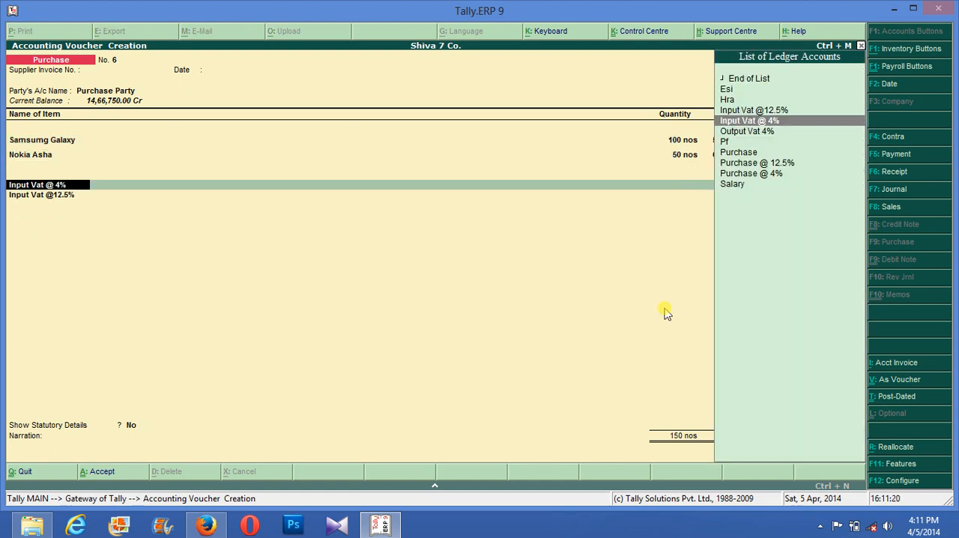
key("ctrl+Return")
key("Return")
key("Return")
key("Return")
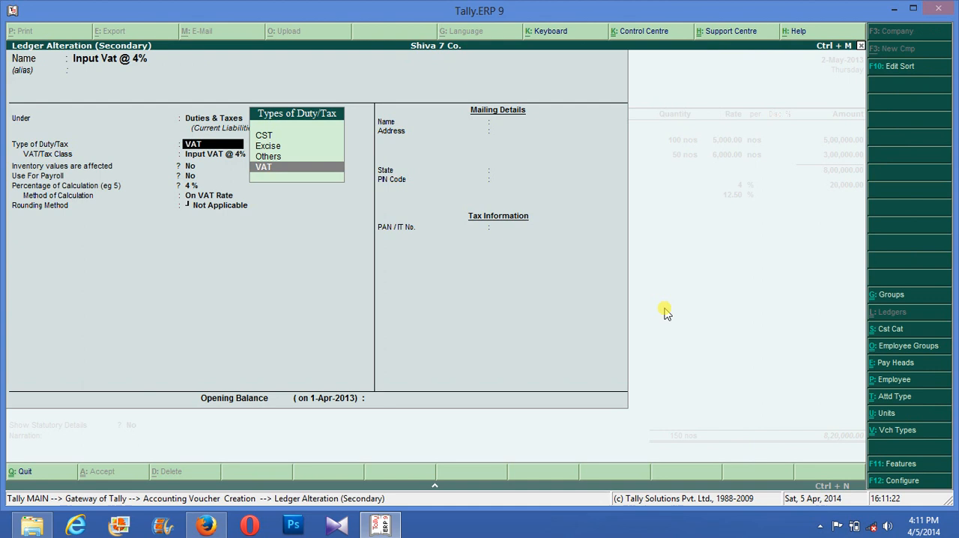
key("Return")
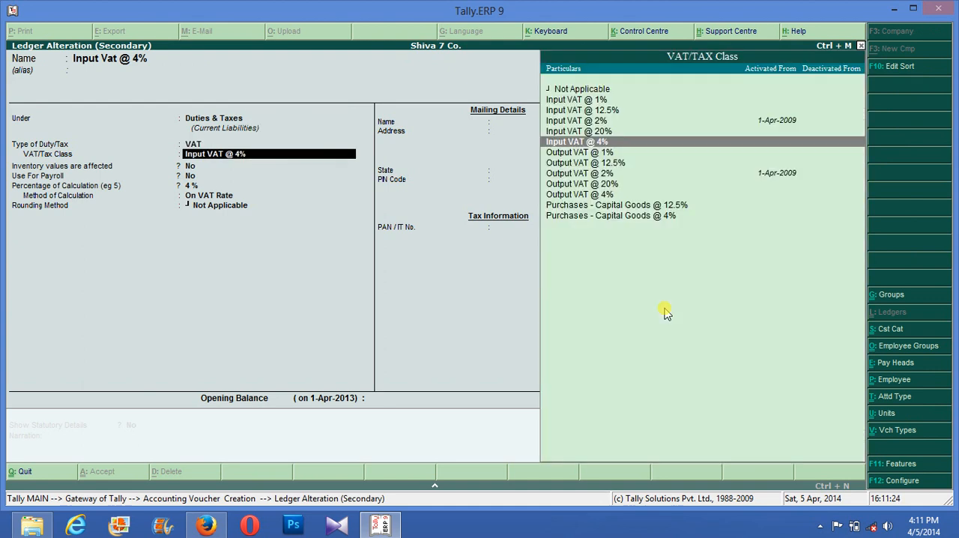
key("Return")
key("Return")
key("Return")
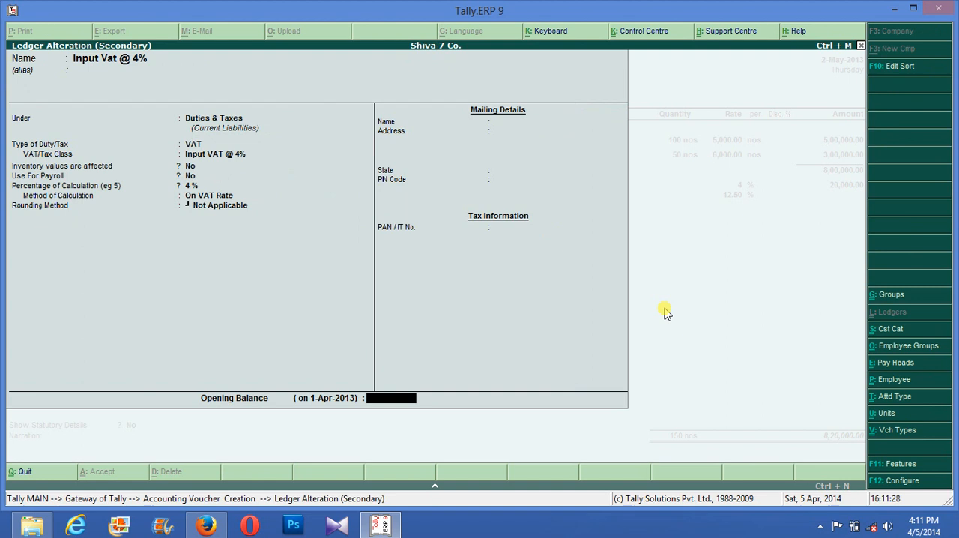
key("Return")
key("Return")
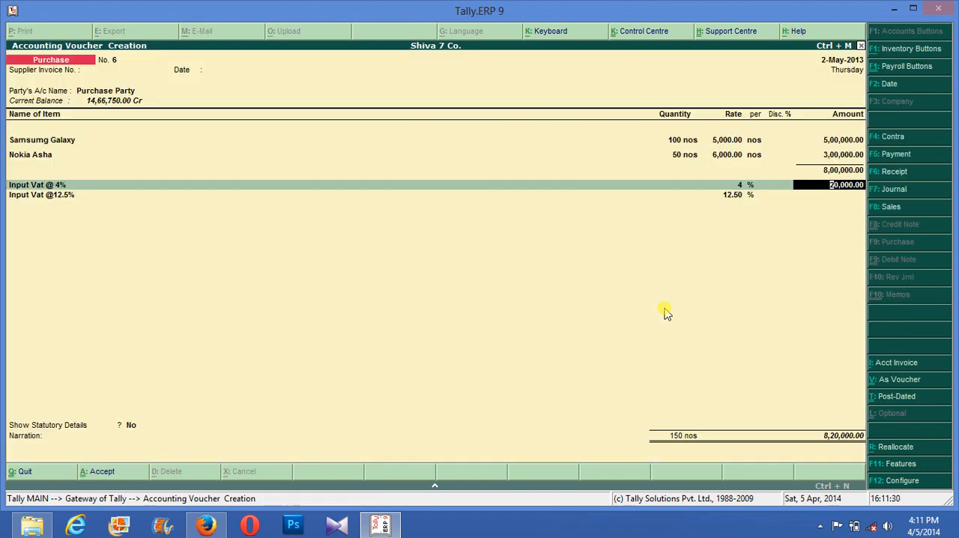
key("Return")
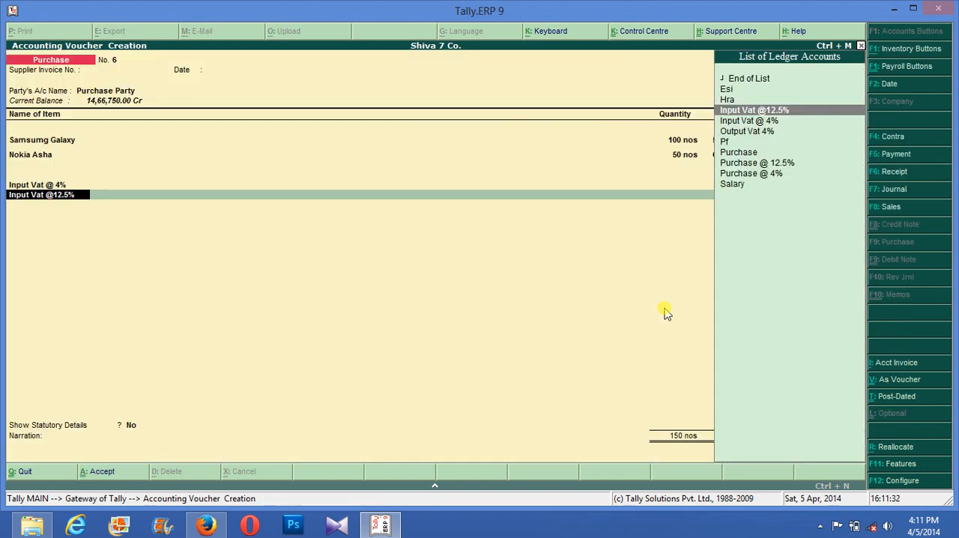
key("ctrl+Return")
key("Return")
key("Return")
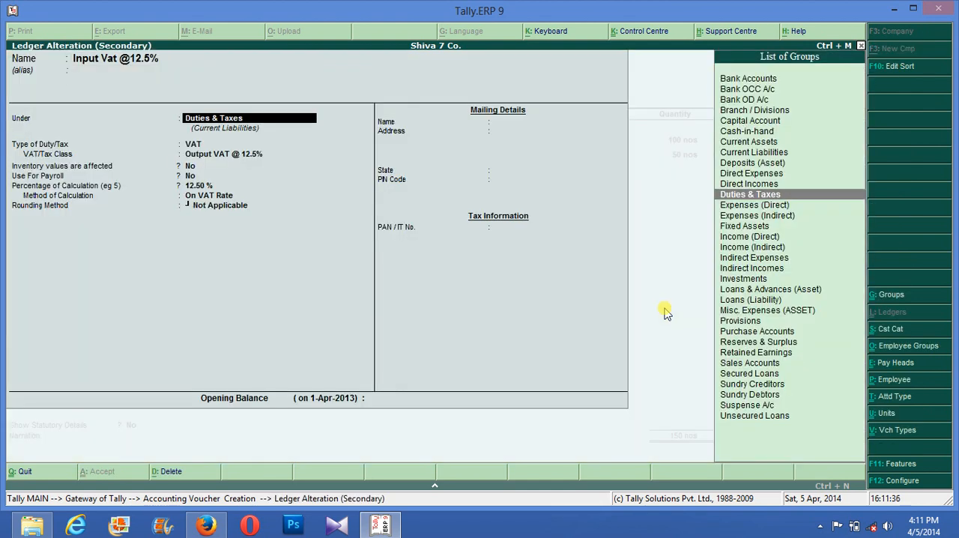
key("Return")
key("Return")
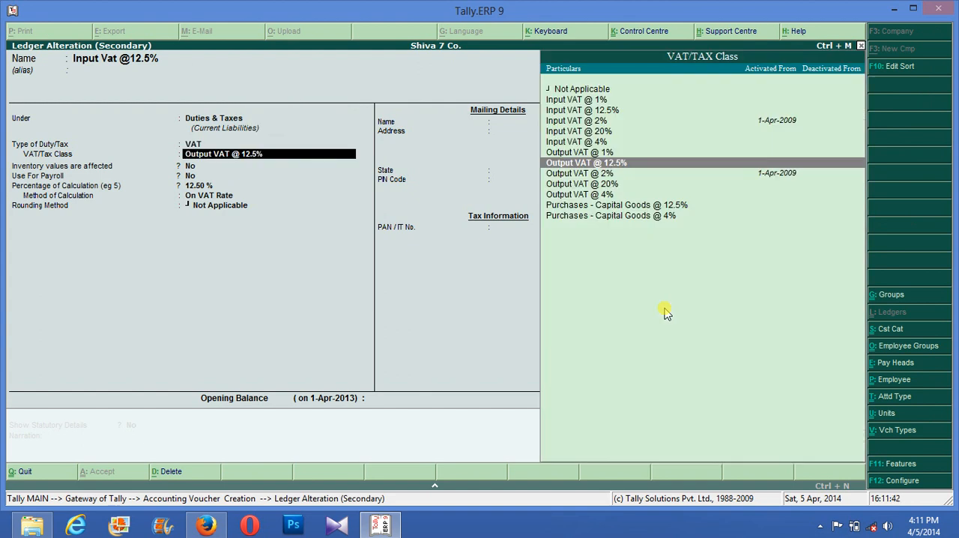
key("Up")
key("Up")
key("Up")
key("Up")
key("Up")
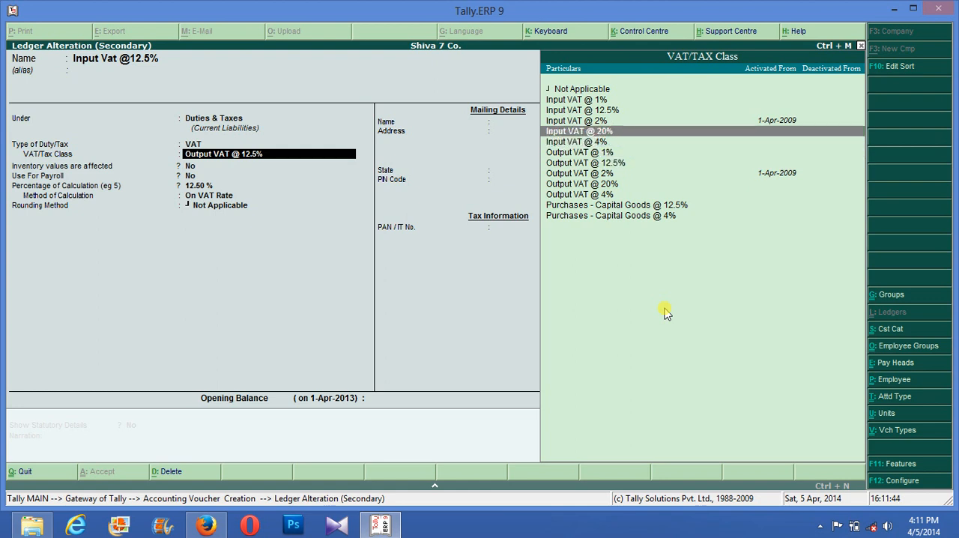
key("Return")
key("Return")
key("Return")
key("Return")
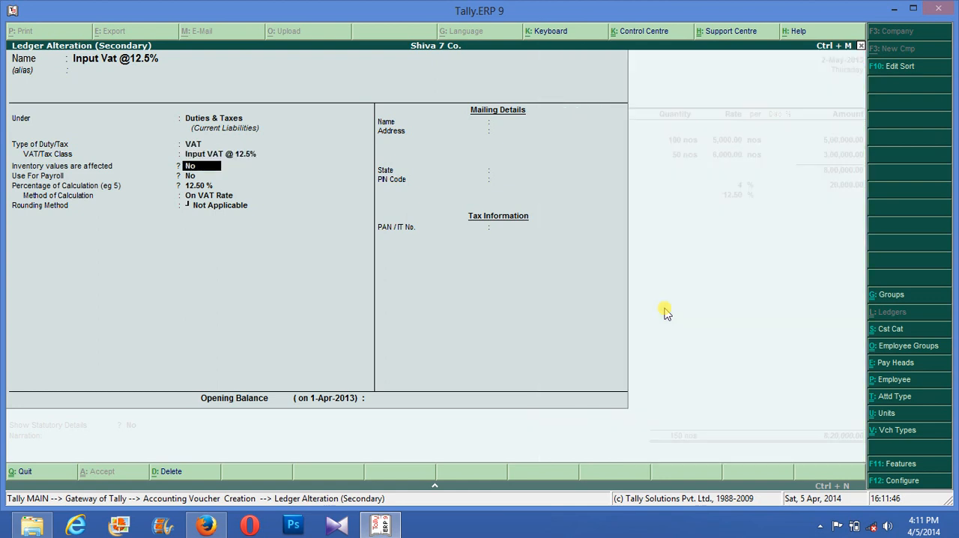
key("Return")
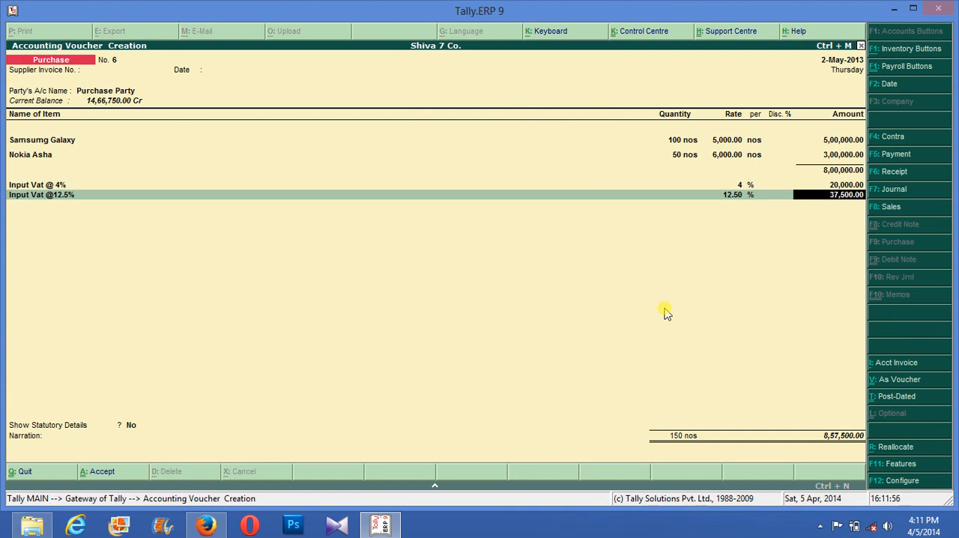
key("BackSpace")
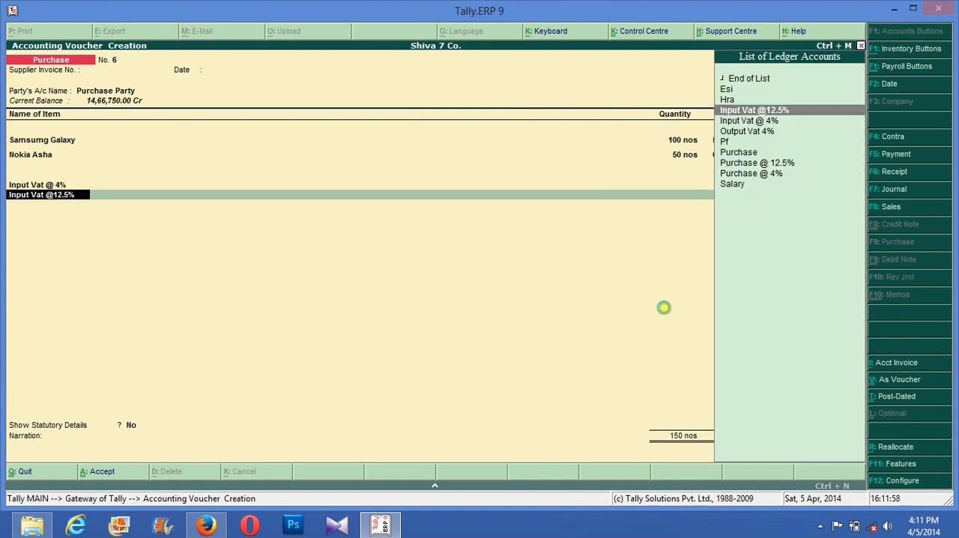
key("ctrl+Return")
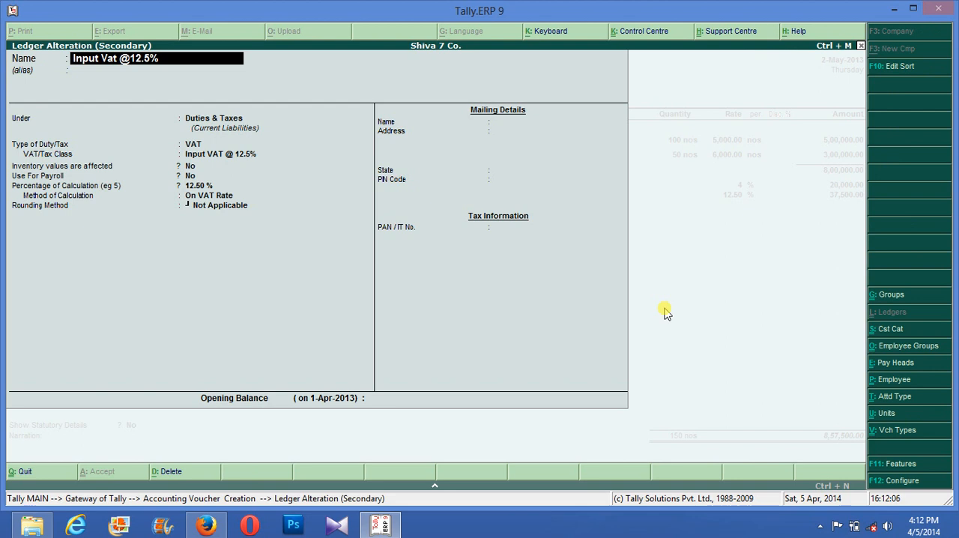
key("ctrl+a")
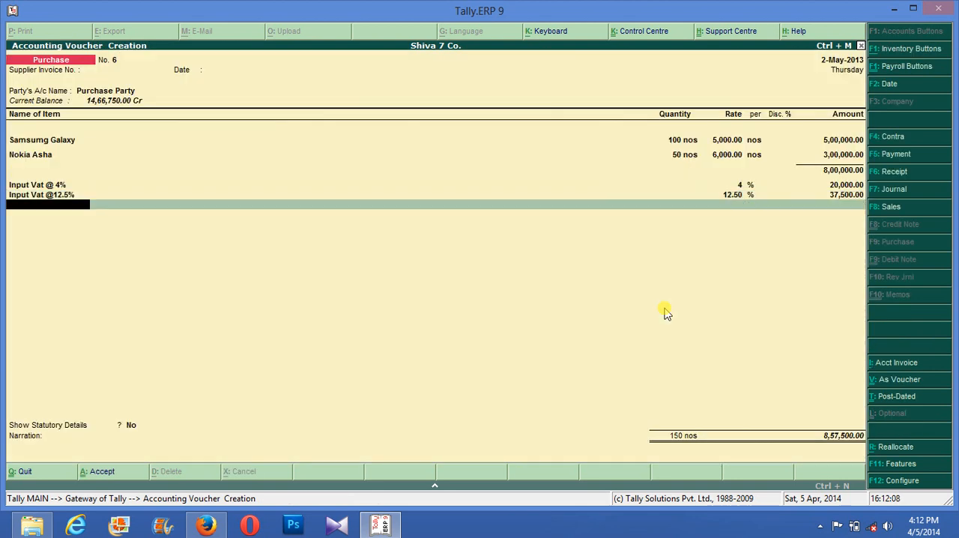
- End the voucher's ledger list, keep the calculated total and proceed to the narration
key("Return")
key("Return")
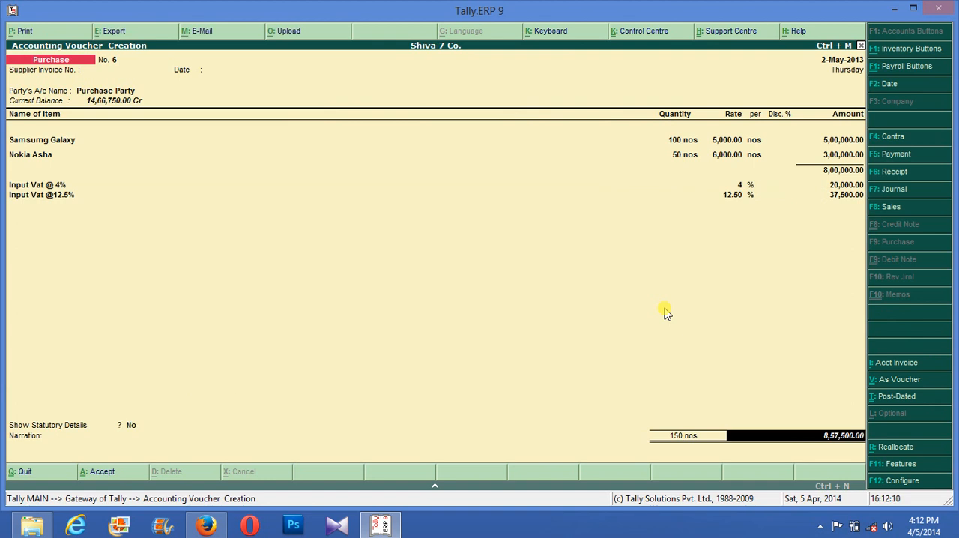
key("Return")
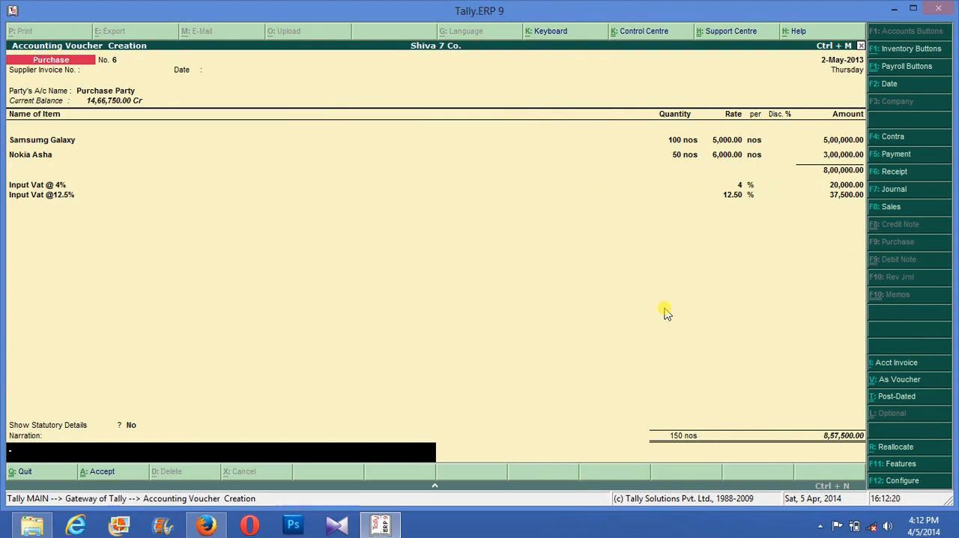
- Save the purchase voucher without a narration and leave voucher entry
key("Return")
key("Return")
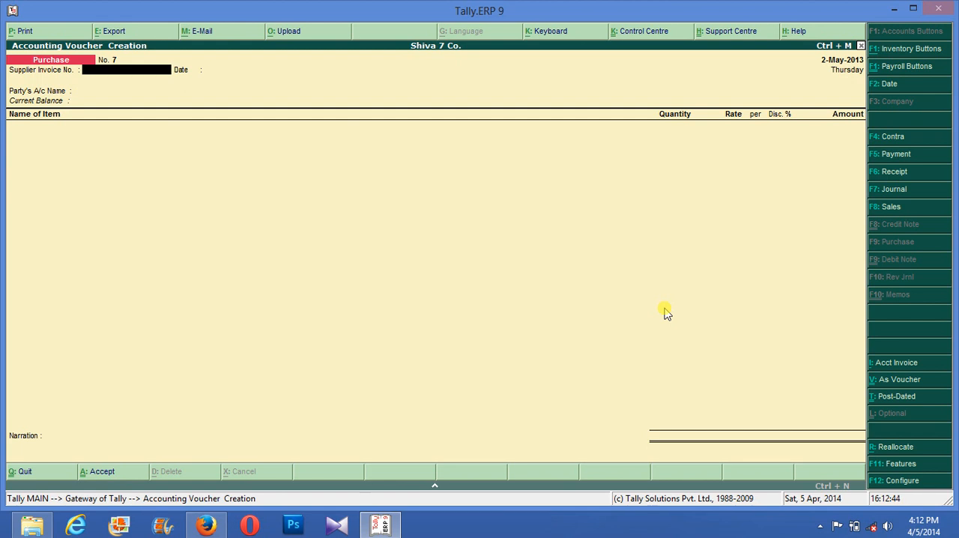
key("Escape")
key("Return")
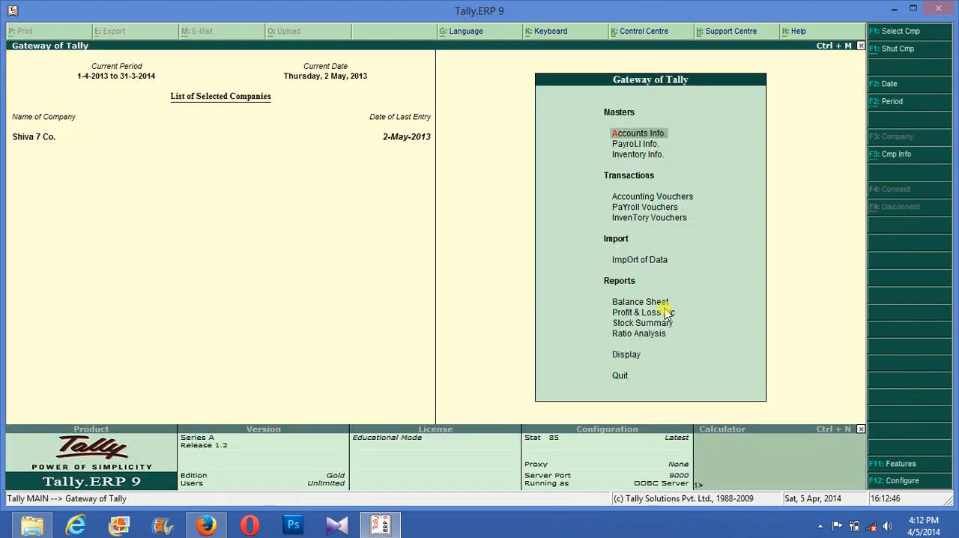
key("Return")
key("Down")
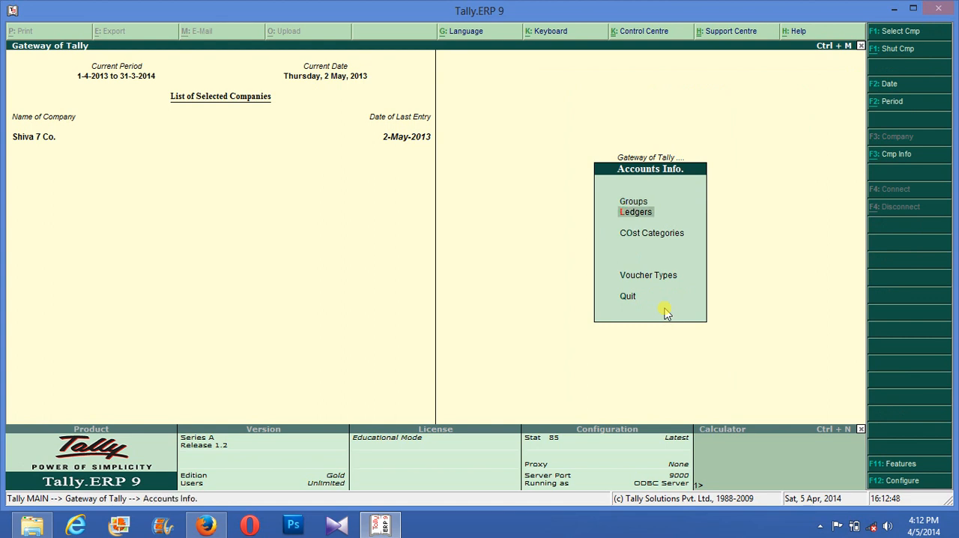
key("Return")
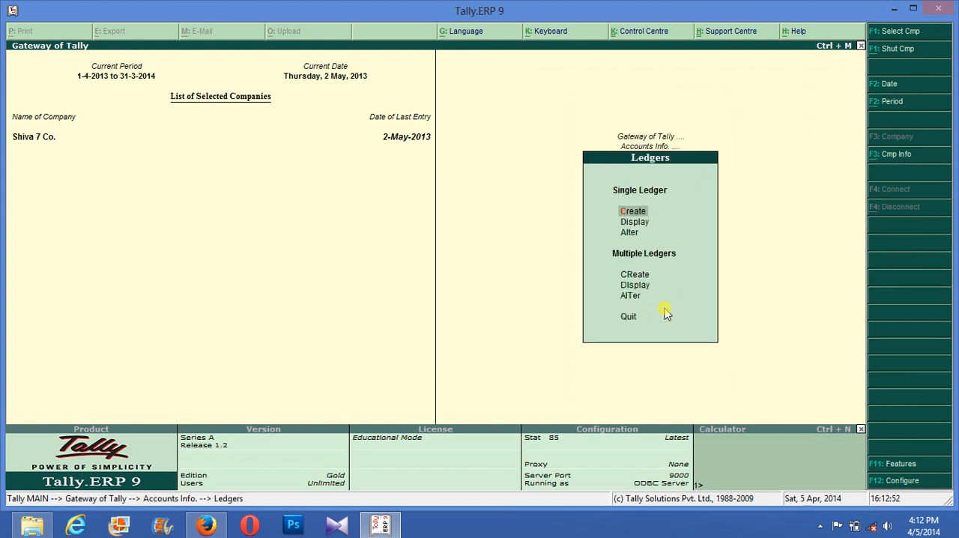
key("Return")
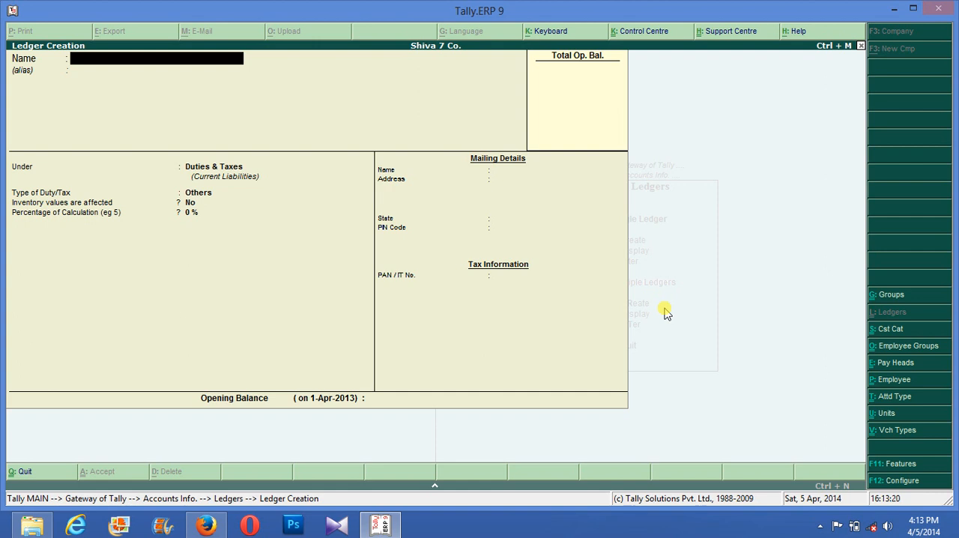
type("Sales")
type("@cst")
key("Return")
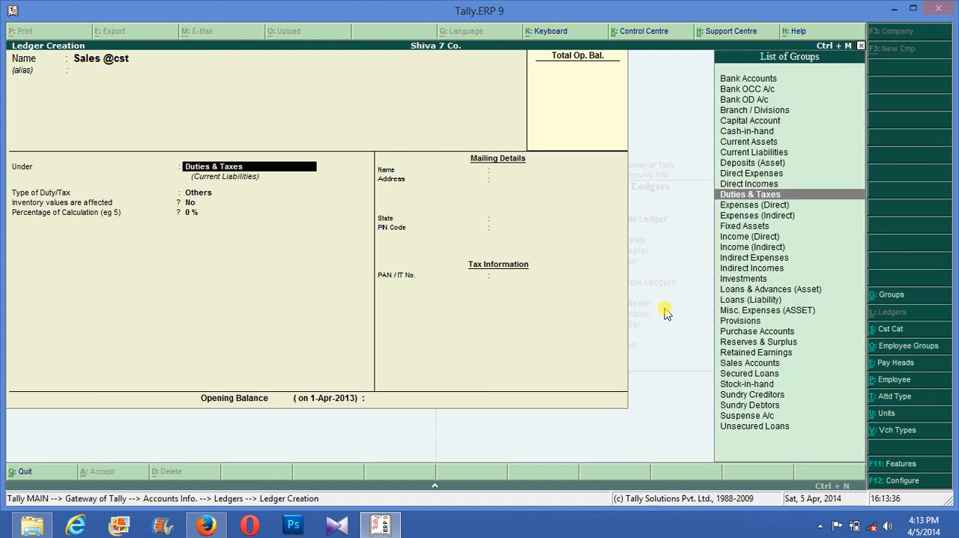
type("S")
key("Up")
key("Up")
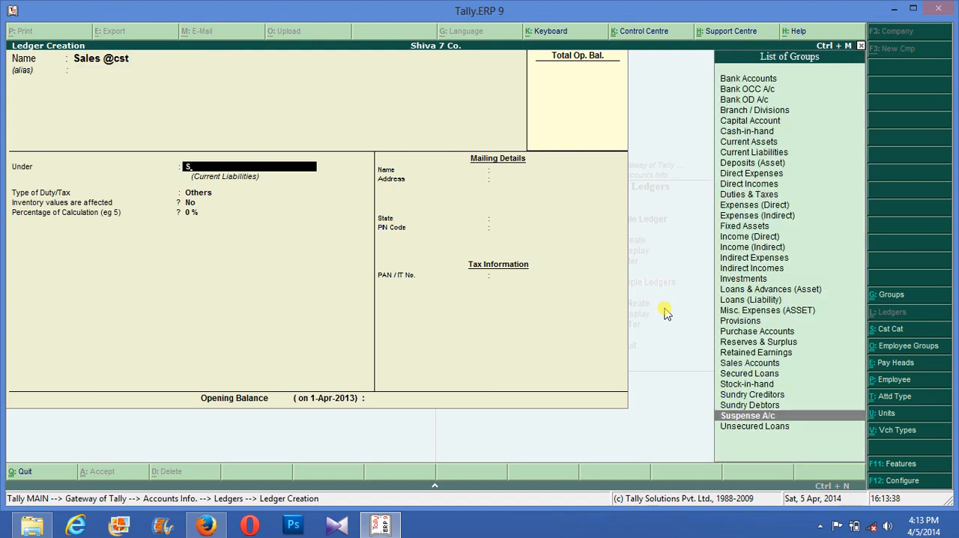
key("Up")
key("Up")
key("Up")
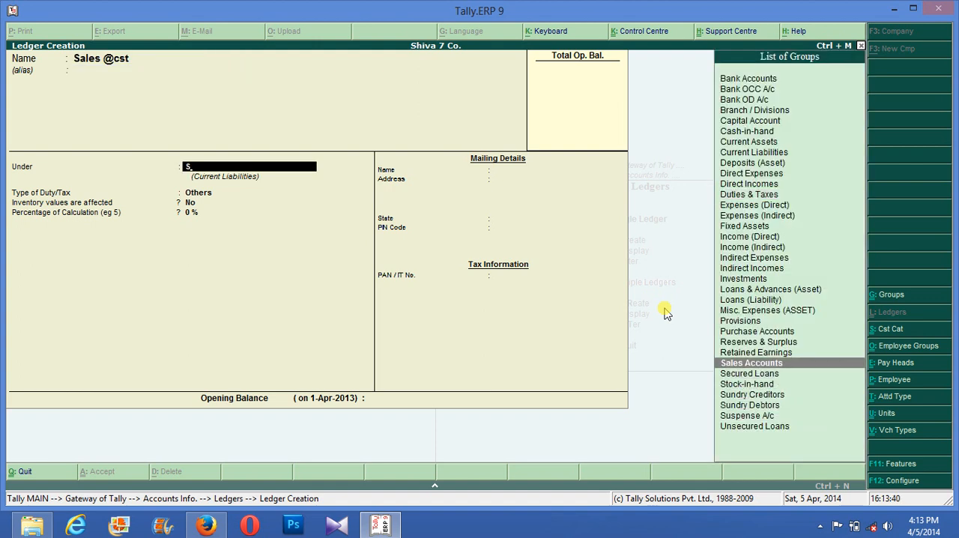
key("Return")
key("Return")
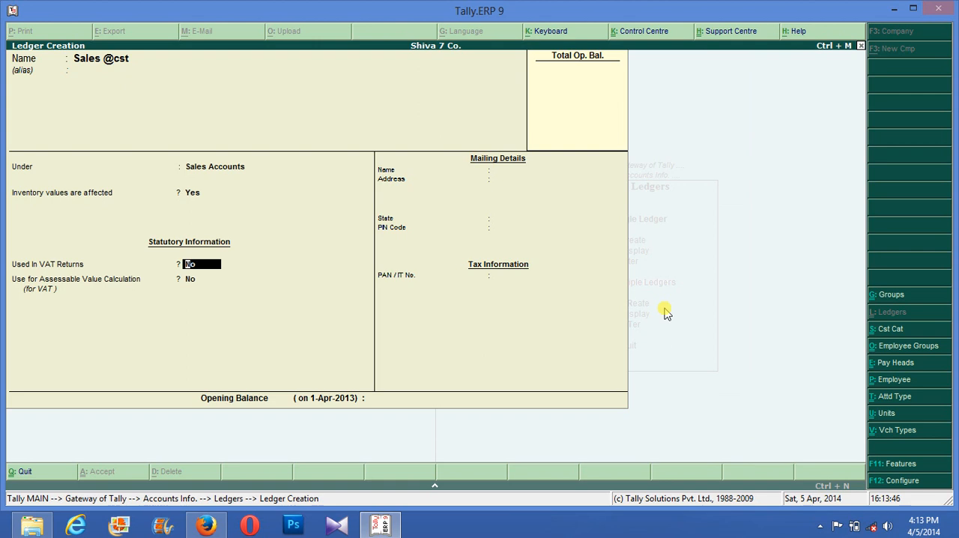
type("y")
key("Return")
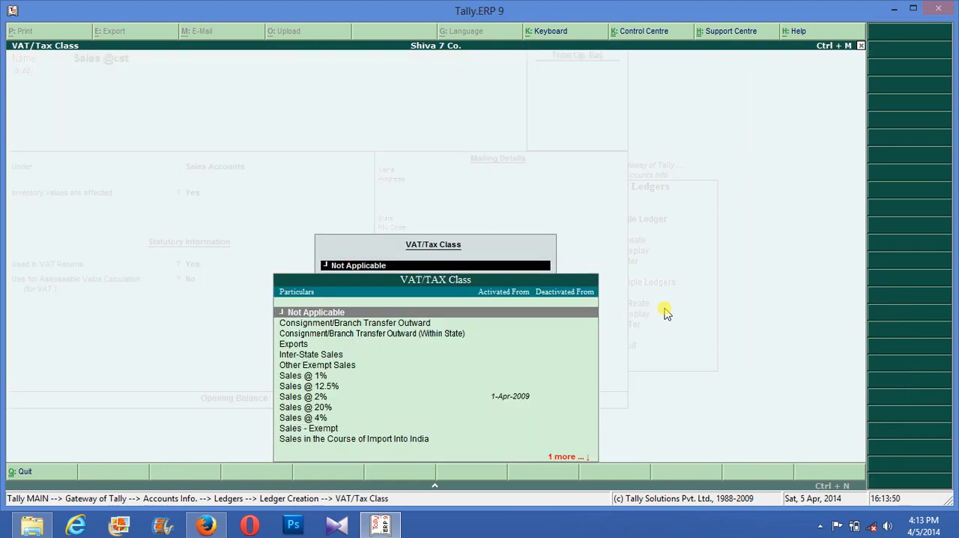
key("Down")
key("Down")
key("Down")
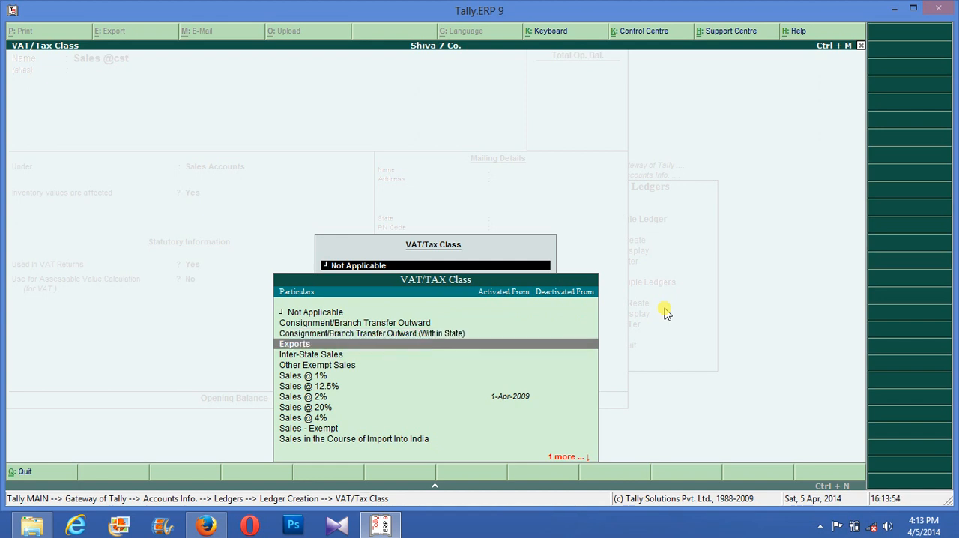
key("Up")
key("Up")
key("Up")
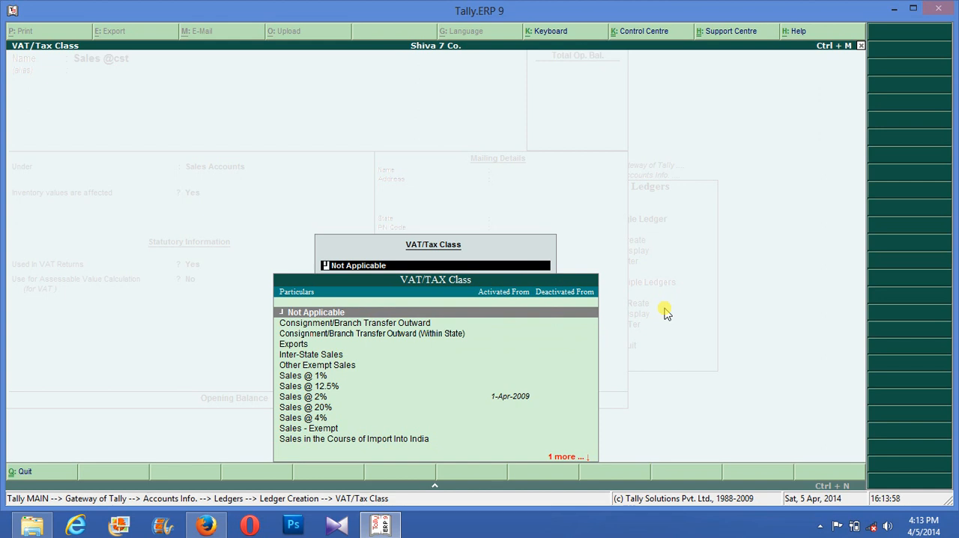
key("Escape")
key("Escape")
key("y")
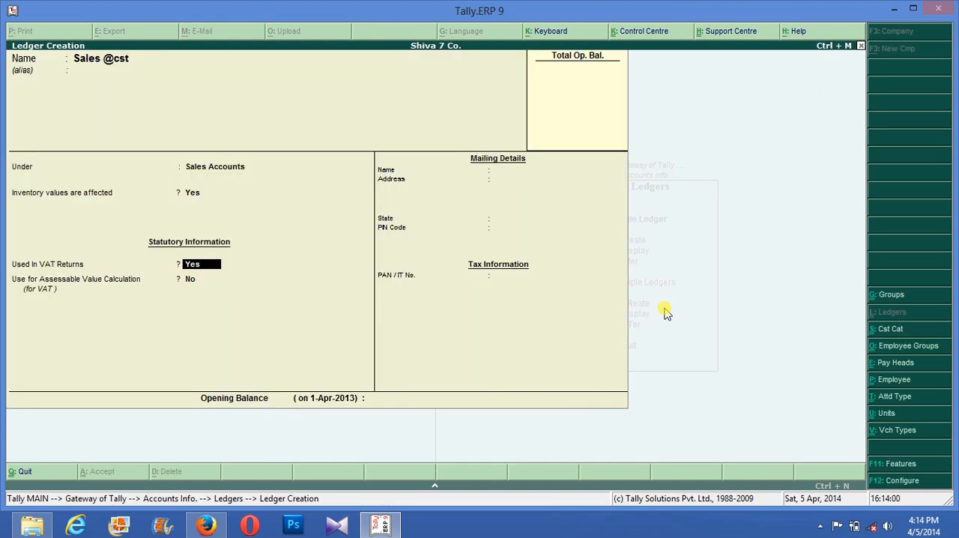
key("F11")
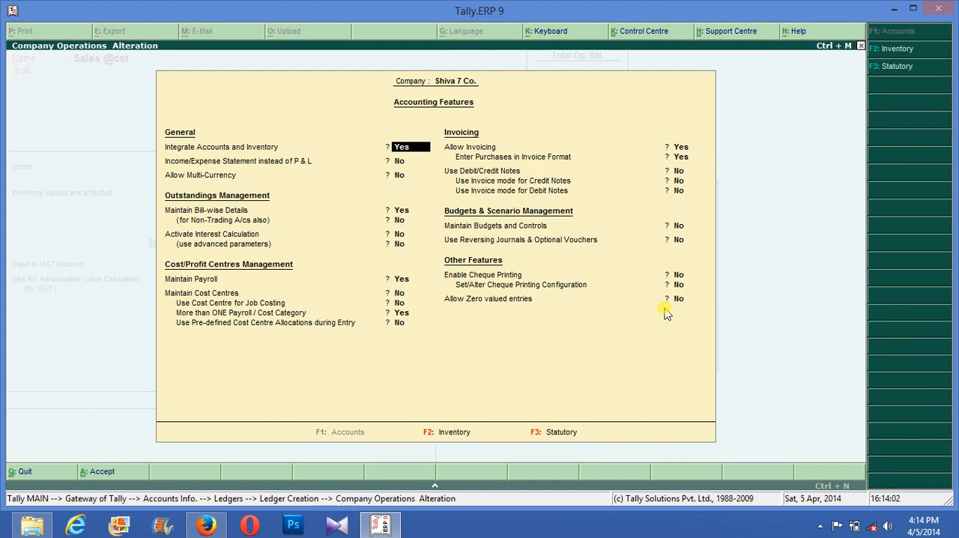
key("F3")
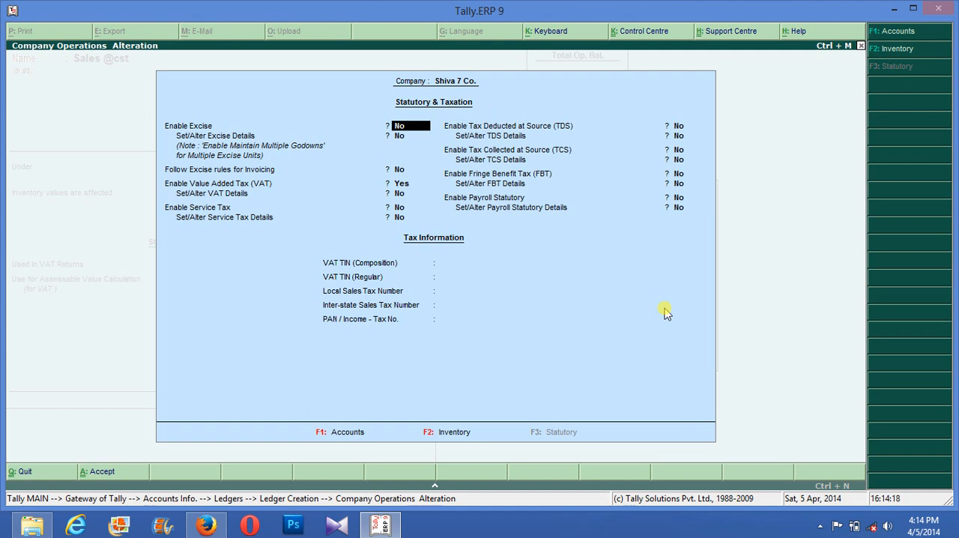
key("ctrl+a")
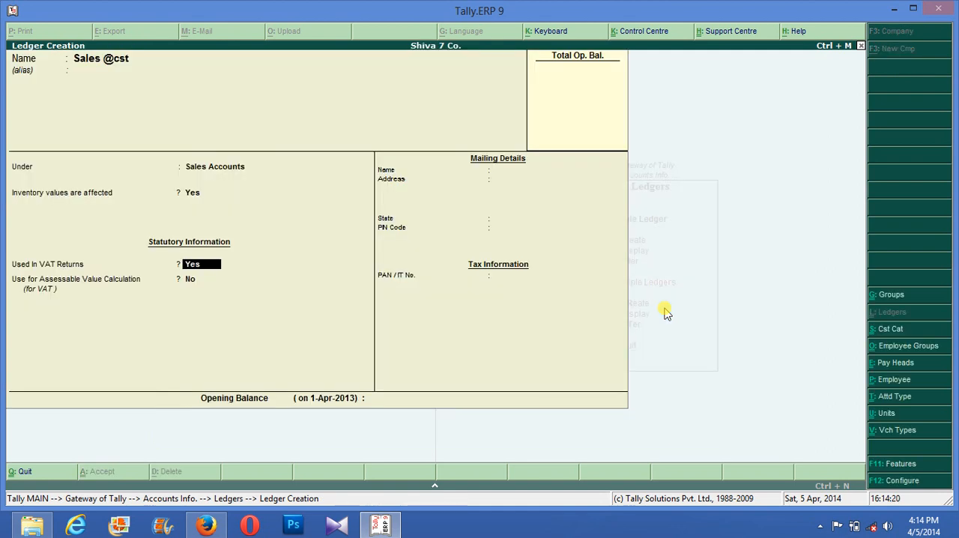
key("Return")
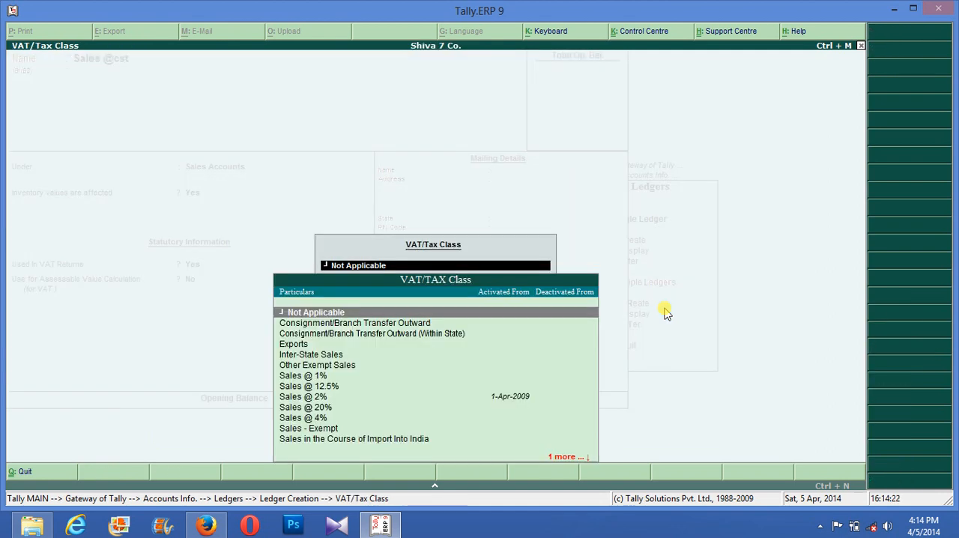
key("Return")
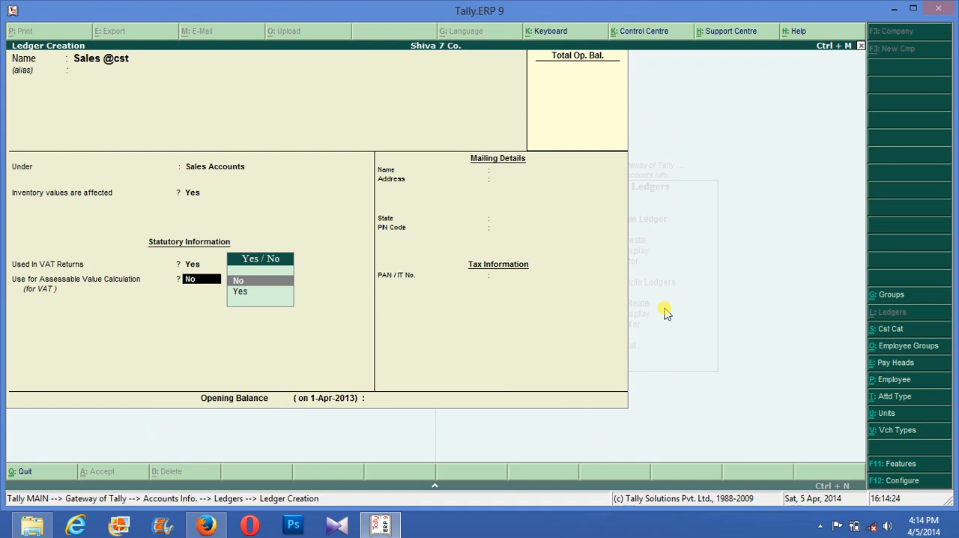
key("Down")
key("Return")
key("Return")
key("Return")
key("Return")
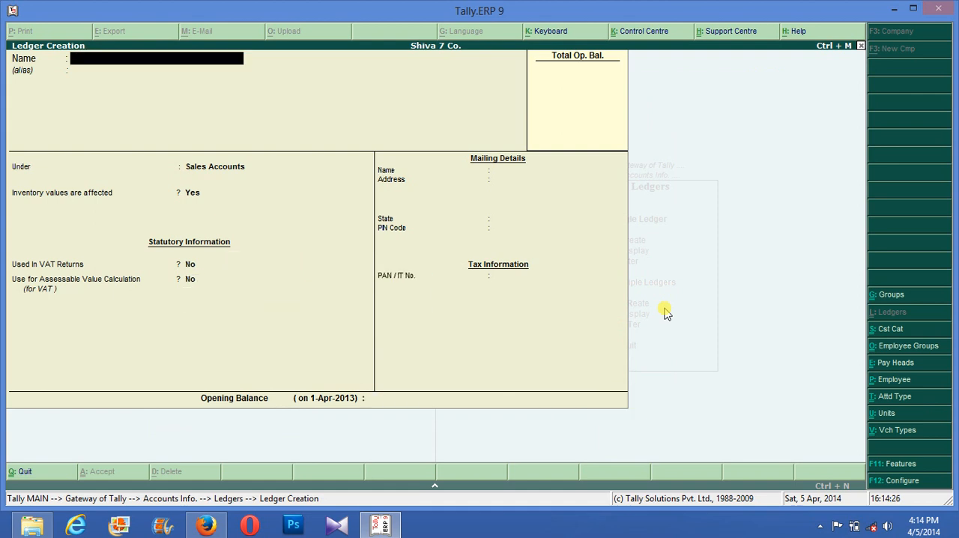
- Name the next new ledger Output @ Cst and leave its alias empty
type("Ou")
type("tput Va")
type("t")
type(" @")
key("BackSpace")
key("BackSpace")
key("BackSpace")
key("BackSpace")
key("BackSpace")
key("BackSpace")
type("@ Cst")
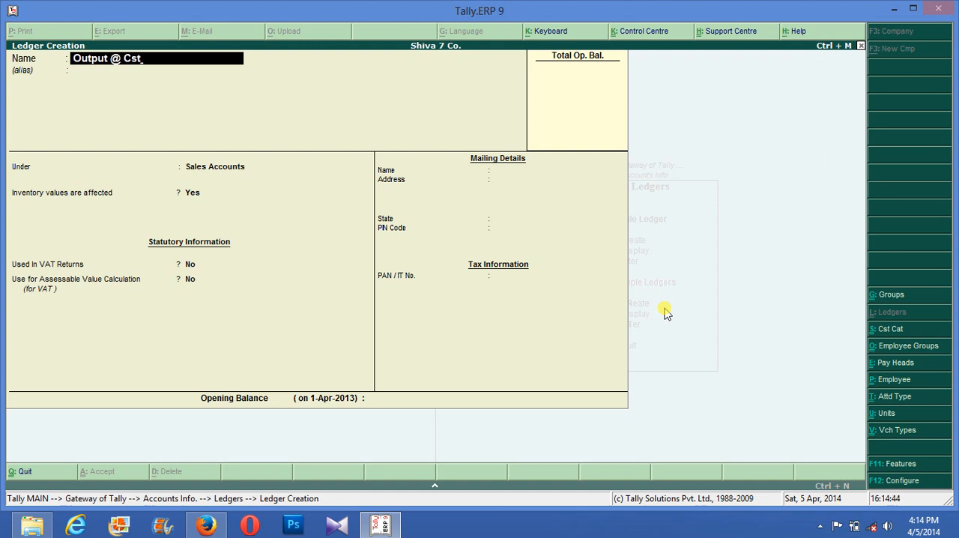
key("Return")
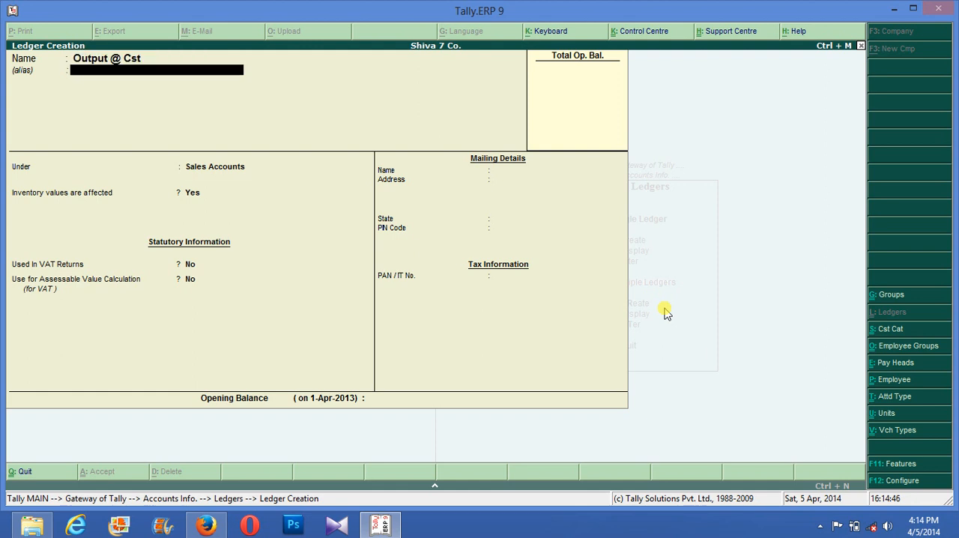
key("Return")
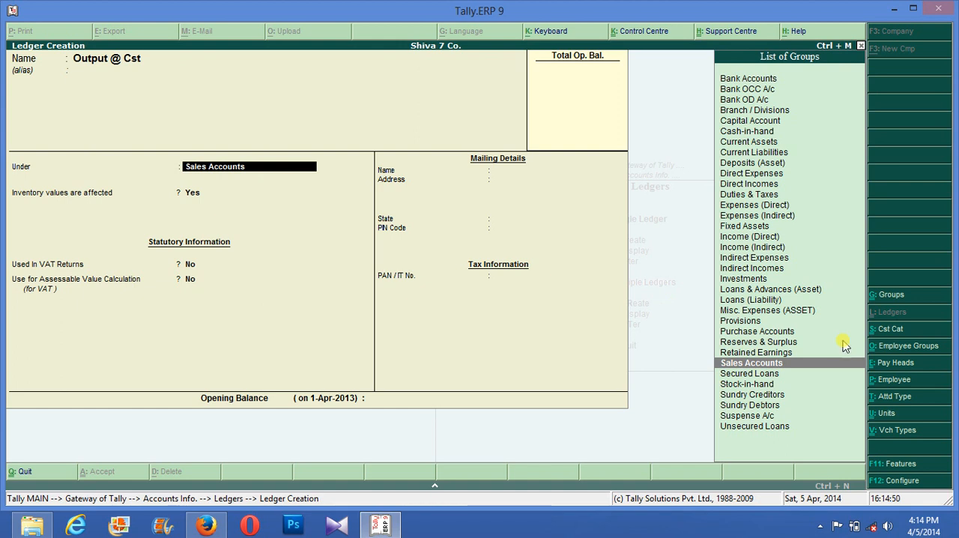
- Place the Output @ Cst ledger under Duties & Taxes with CST as the type of duty/tax
type("Du")
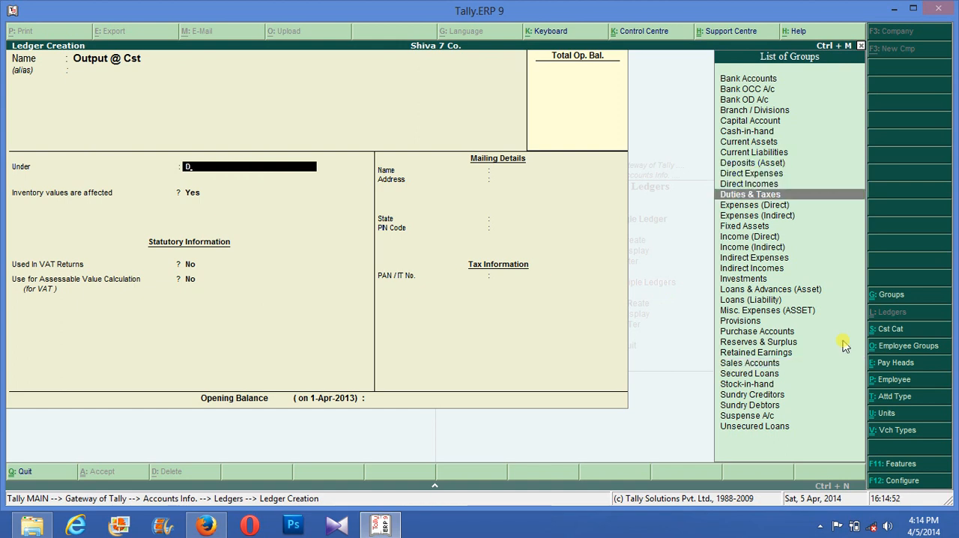
key("Return")
key("Up")
key("Up")
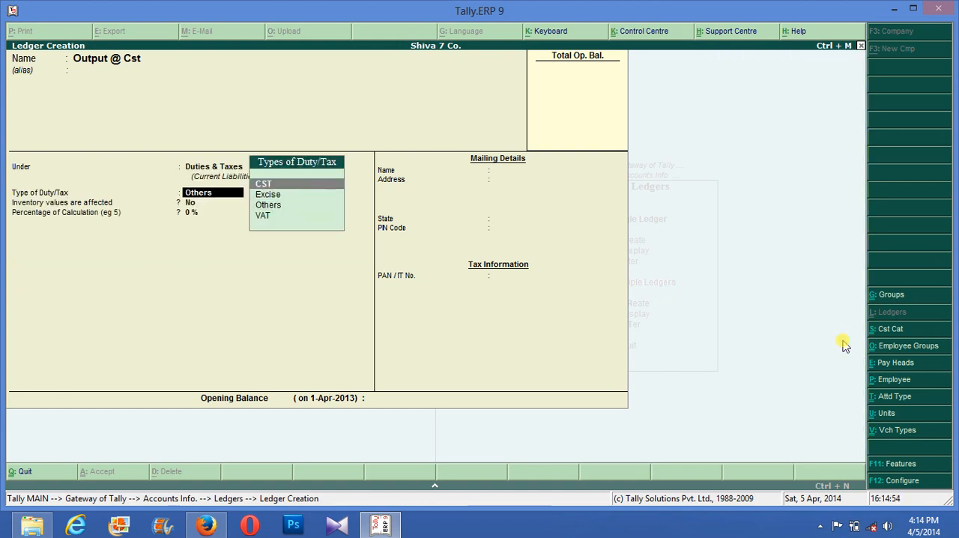
key("Return")
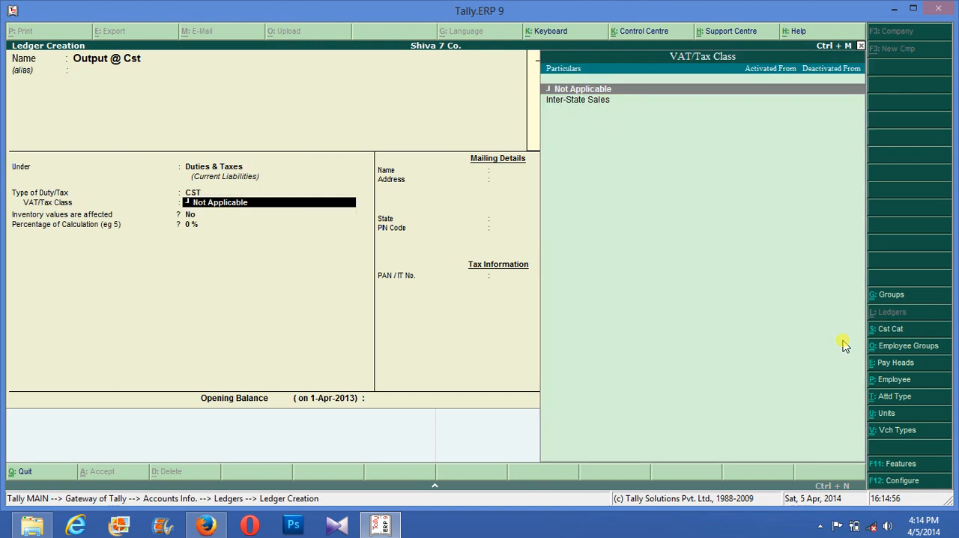
- Set the Output @ Cst ledger's VAT/Tax class to Inter-State Sales, keep the remaining defaults and save the ledger
key("Down")
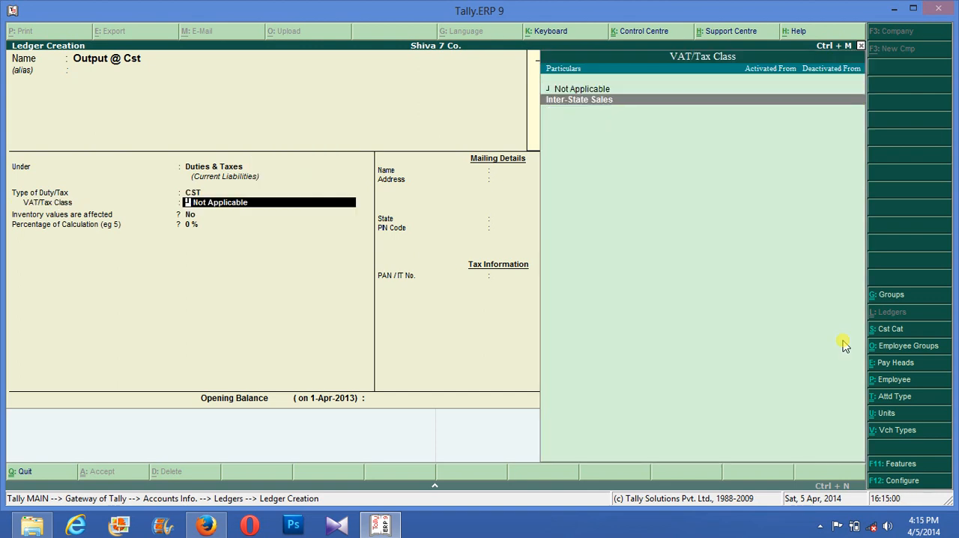
key("Return")
key("Return")
key("Return")
key("Return")
key("Return")
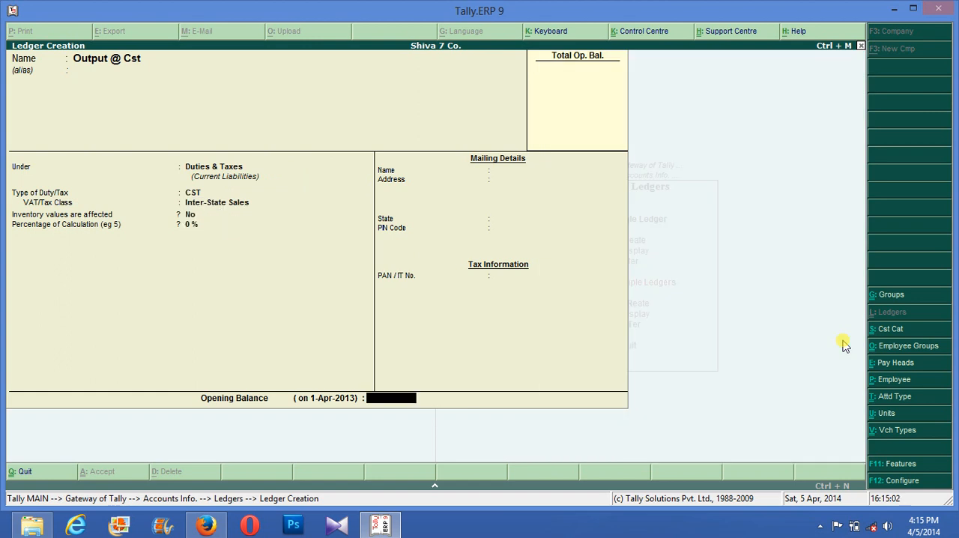
- Quit ledger creation, return to the main Gateway and open accounting voucher entry
key("Escape")
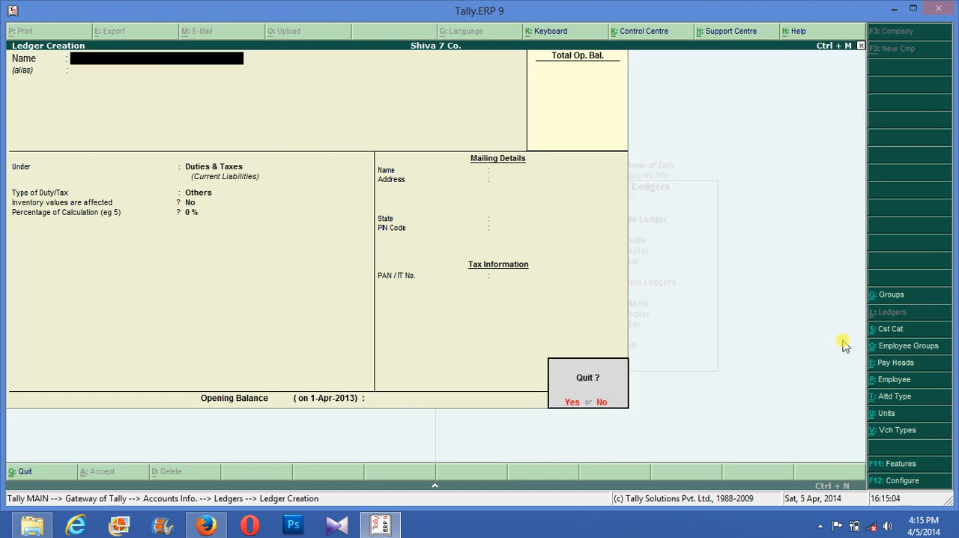
key("Return")
key("Escape")
key("Escape")
key("Down")
key("Down")
key("Down")
key("Return")
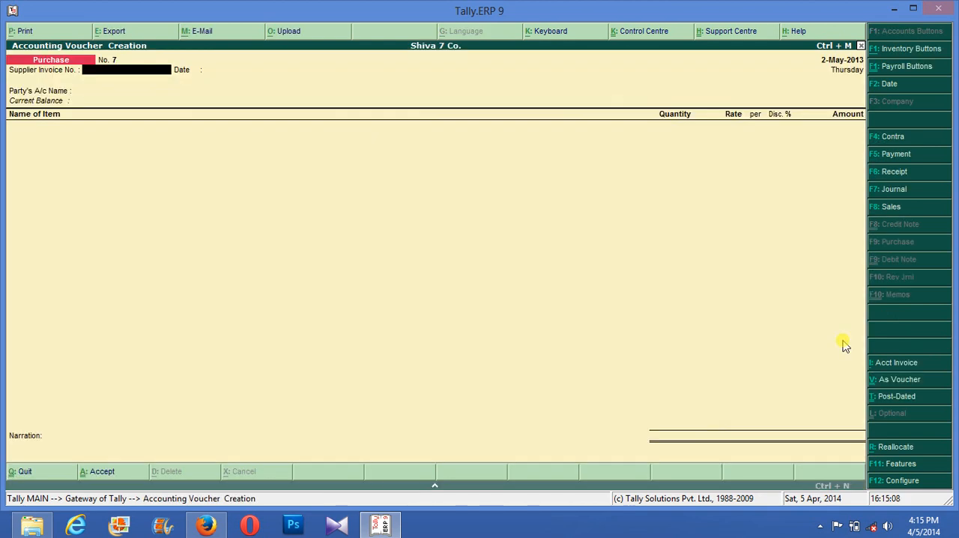
- Start a sales voucher with reference 354 and Sales Party as the party account, keeping the default party details
key("F8")
type("354")
key("Return")
key("Down")
key("Down")
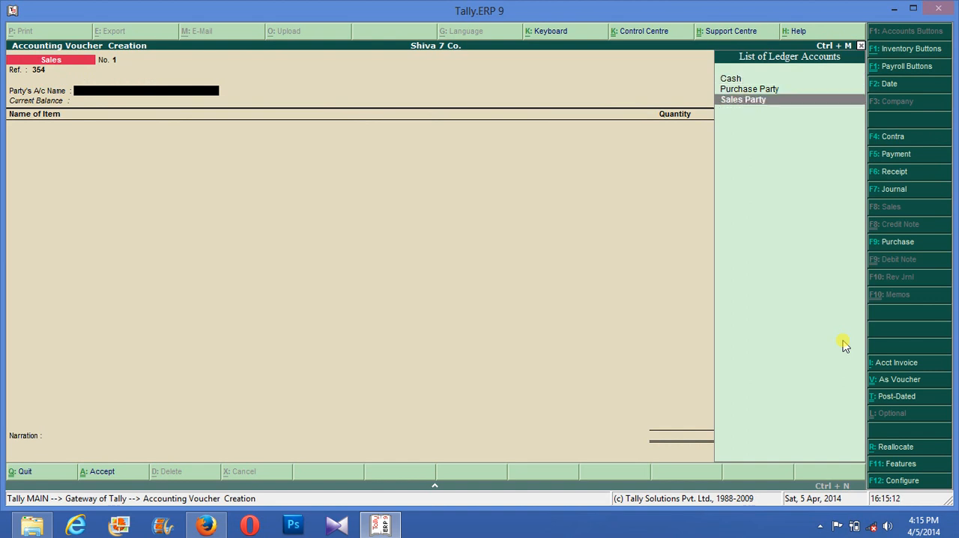
key("Return")
key("Return")
key("Return")
key("Return")
key("Return")
key("Return")
key("Return")
key("Return")
key("Return")
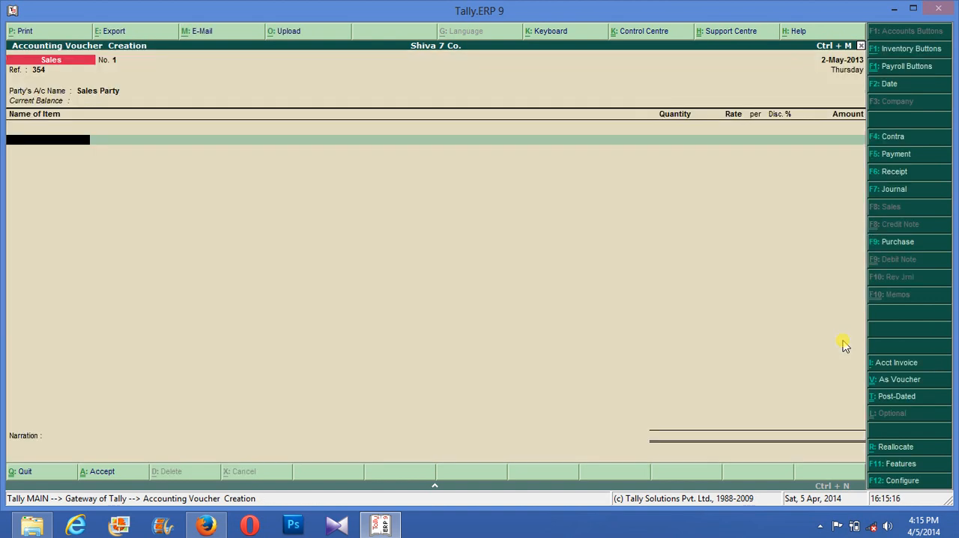
- Add the Samsumg Galaxy item with its tracking and order numbers not applicable, taken from Finished Godown
type("S")
key("Return")
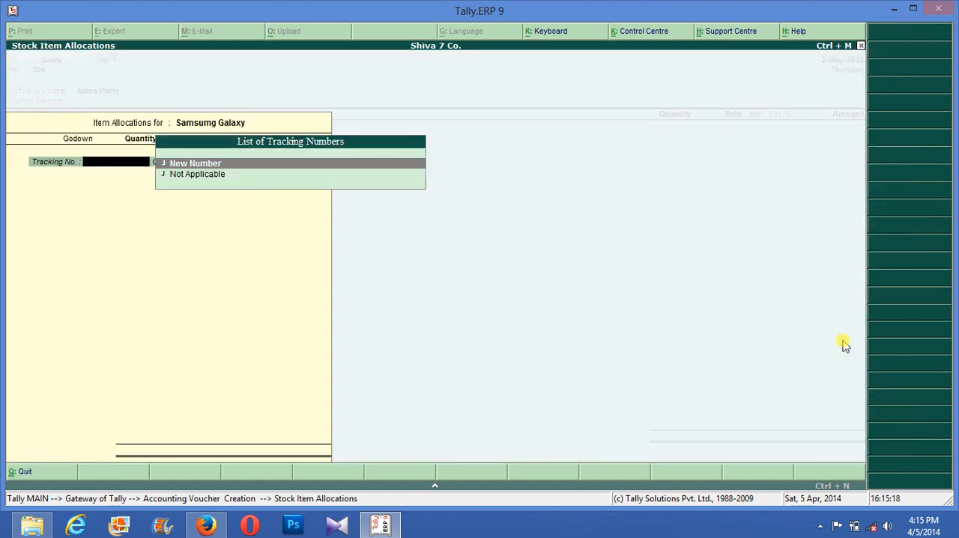
key("Down")
key("Return")
- Allocate 250 nos of Samsumg Galaxy at a rate of 6,000 per nos and finish the item allocation
key("Return")
key("Return")
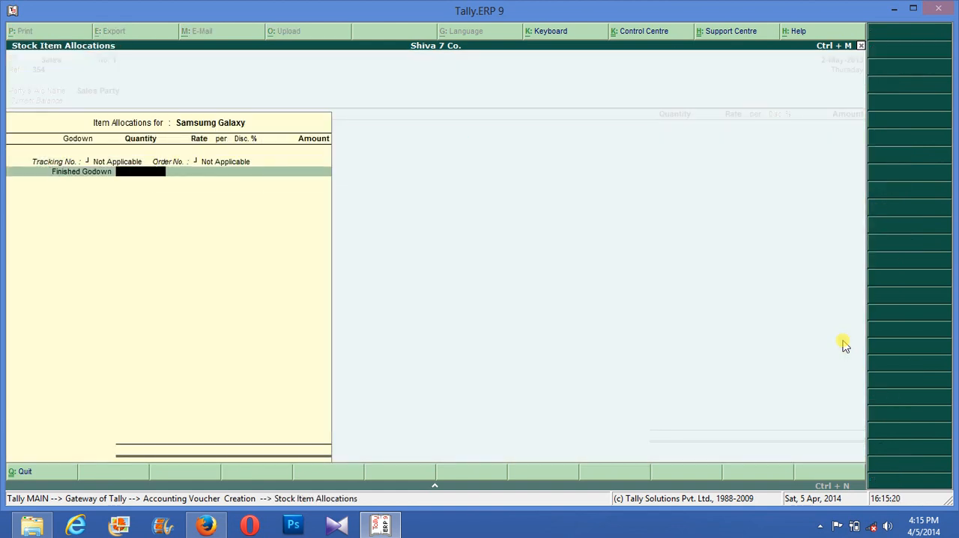
type("250")
key("Return")
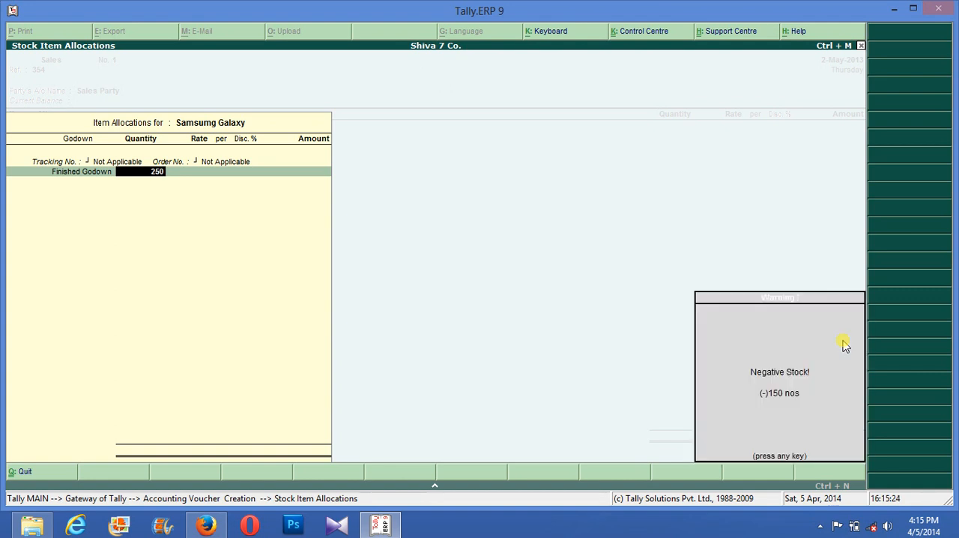
key("Return")
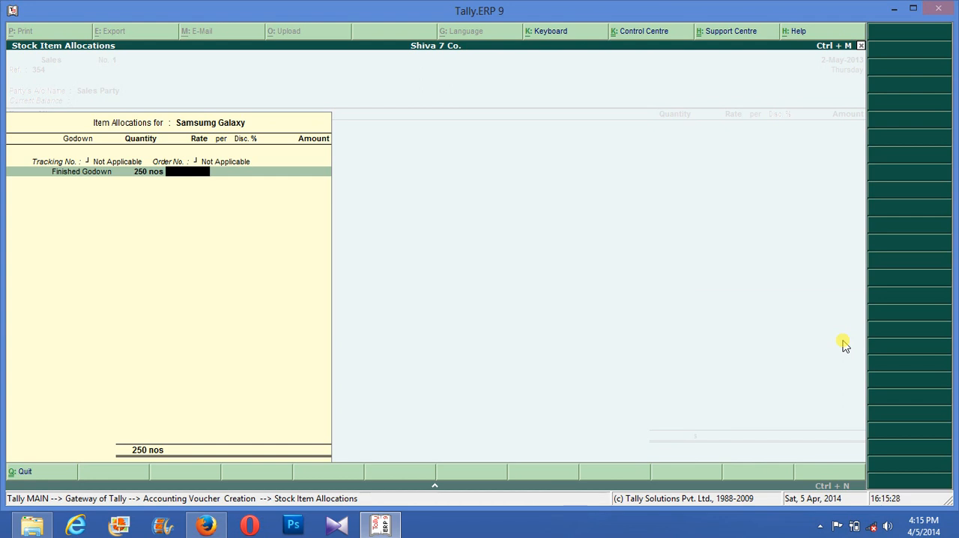
type("6,00")
type("000")
key("Return")
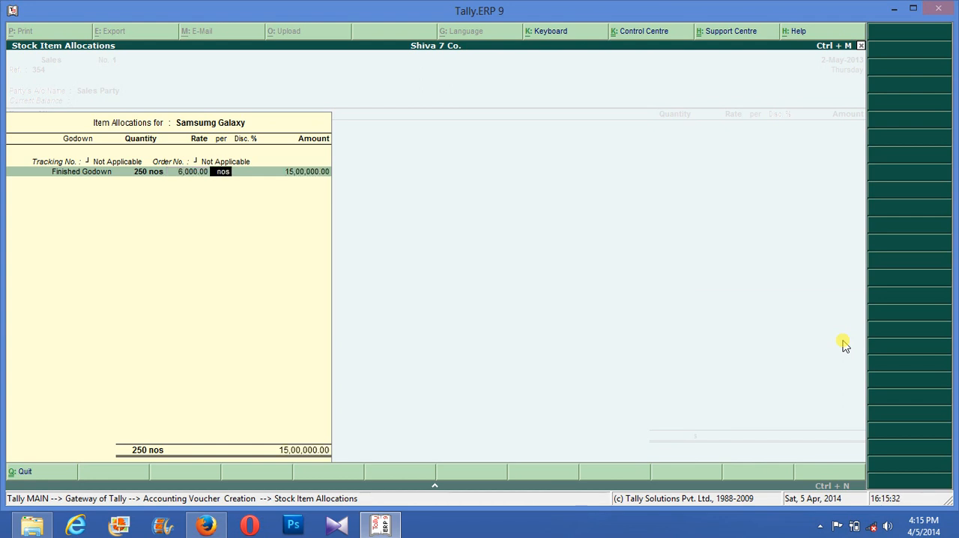
key("Return")
key("Return")
key("Return")
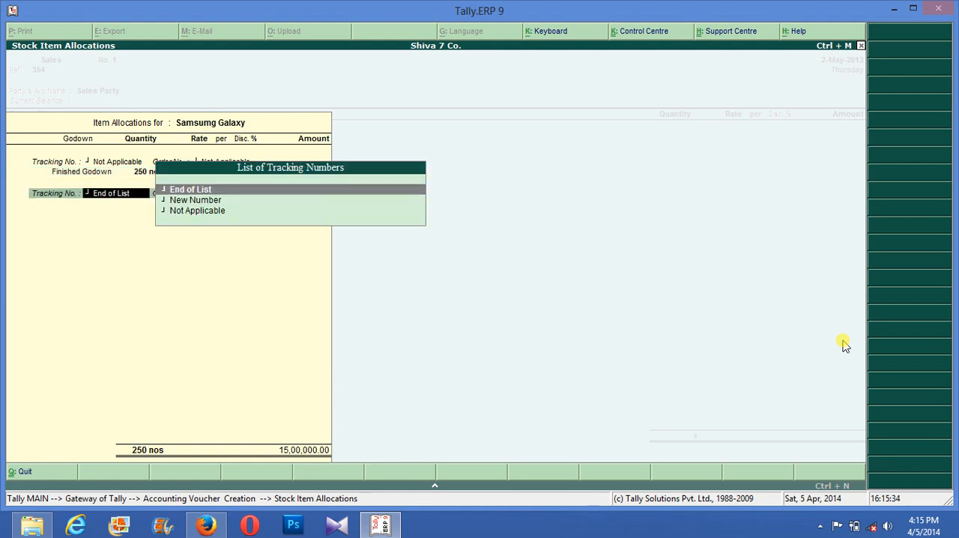
key("Return")
key("Return")
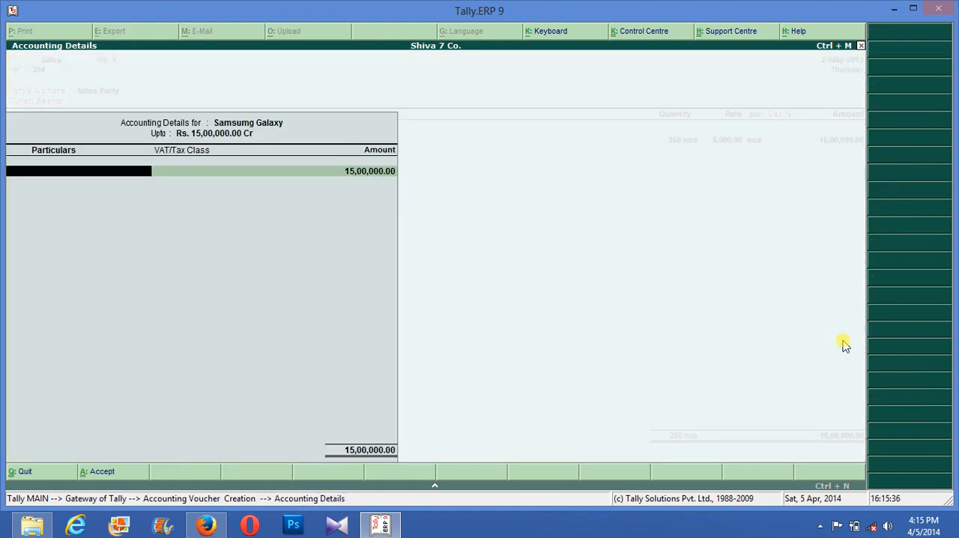
key("Return")
key("BackSpace")
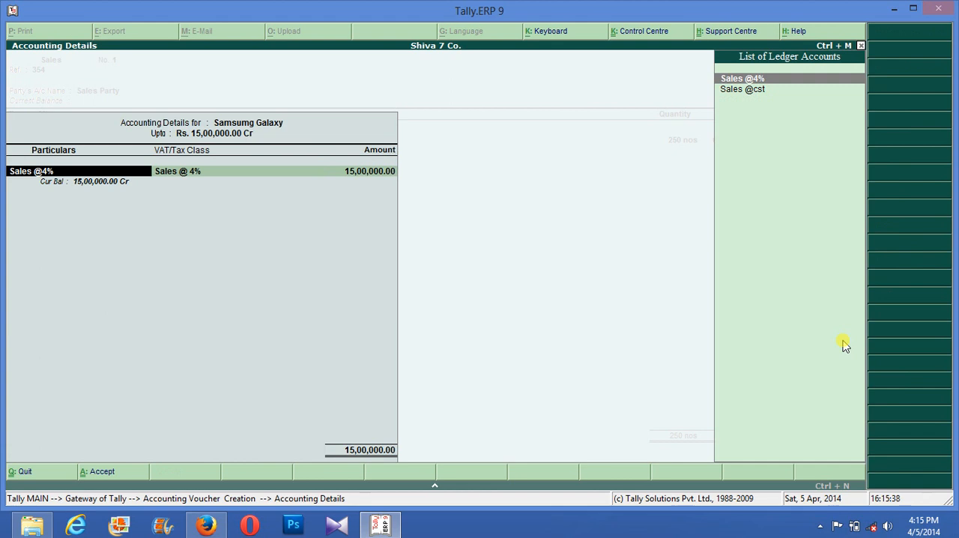
key("Down")
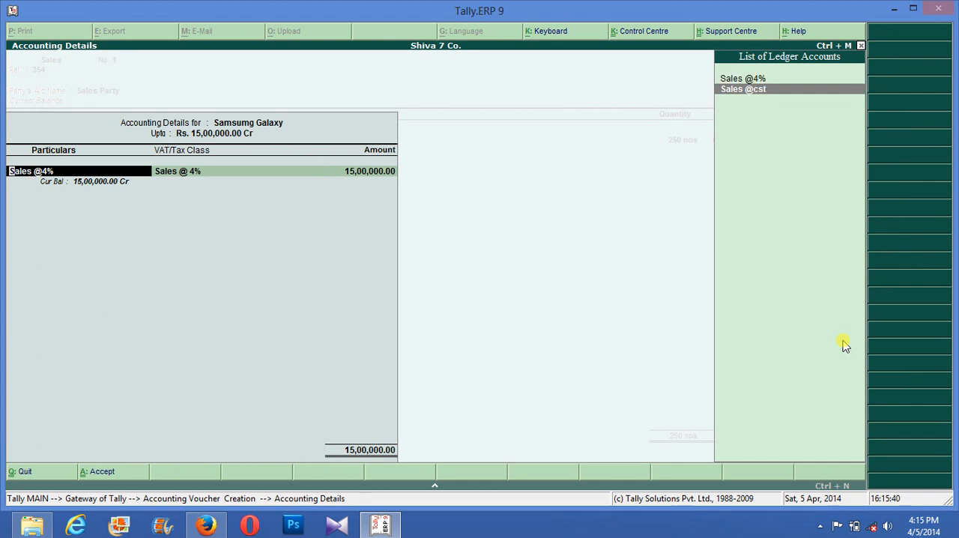
key("Return")
key("Return")
key("BackSpace")
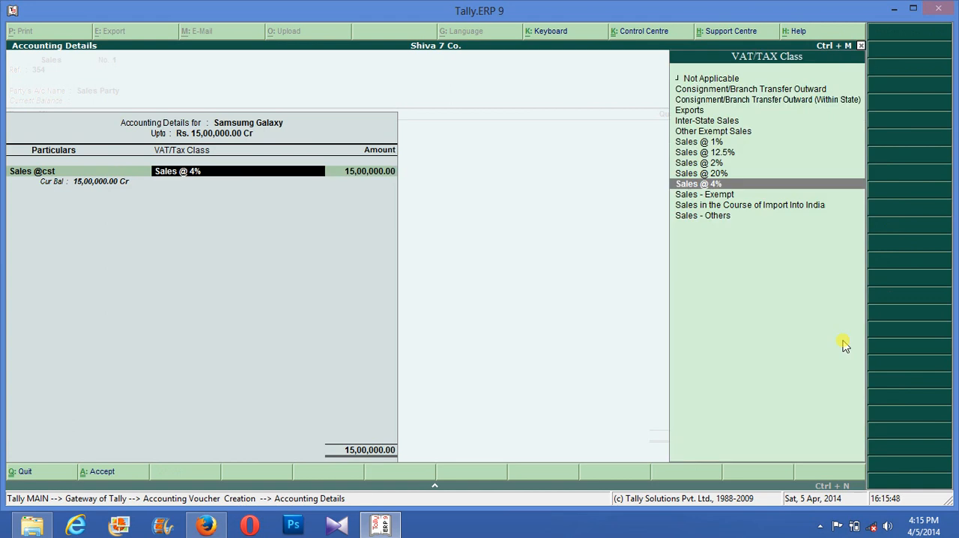
key("Up")
key("Up")
key("Up")
key("Up")
key("Up")
key("Up")
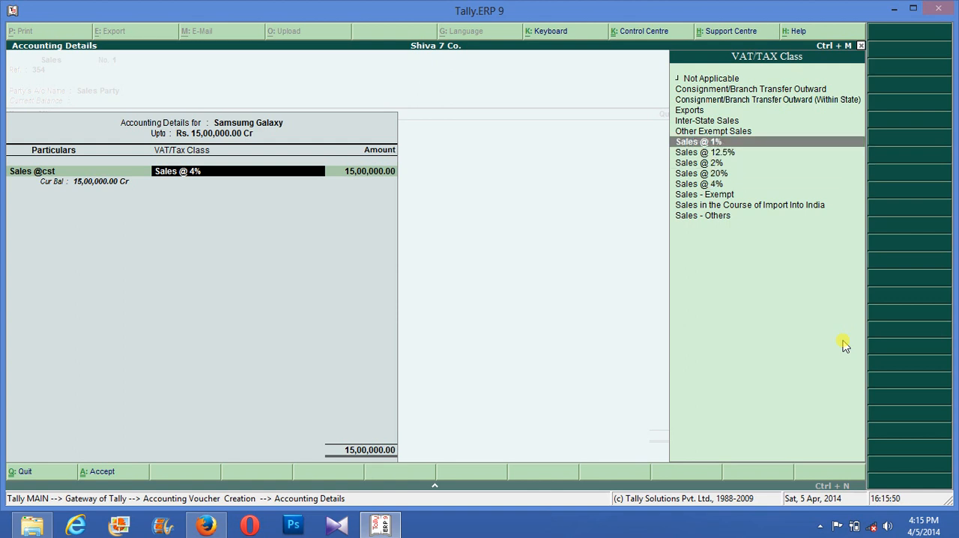
key("Return")
key("Return")
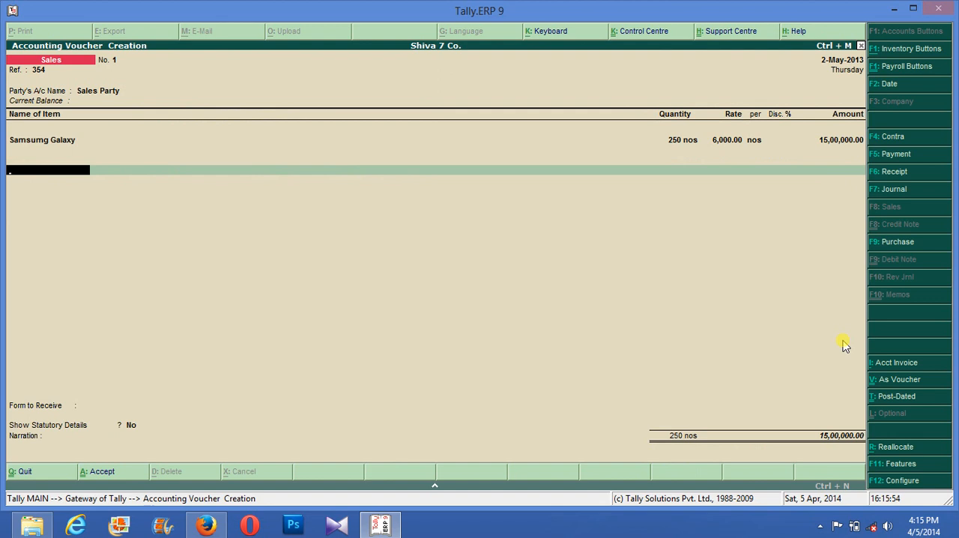
- End the item list and add the Output @ Cst ledger to the voucher at 16%
key("Return")
key("Down")
key("Up")
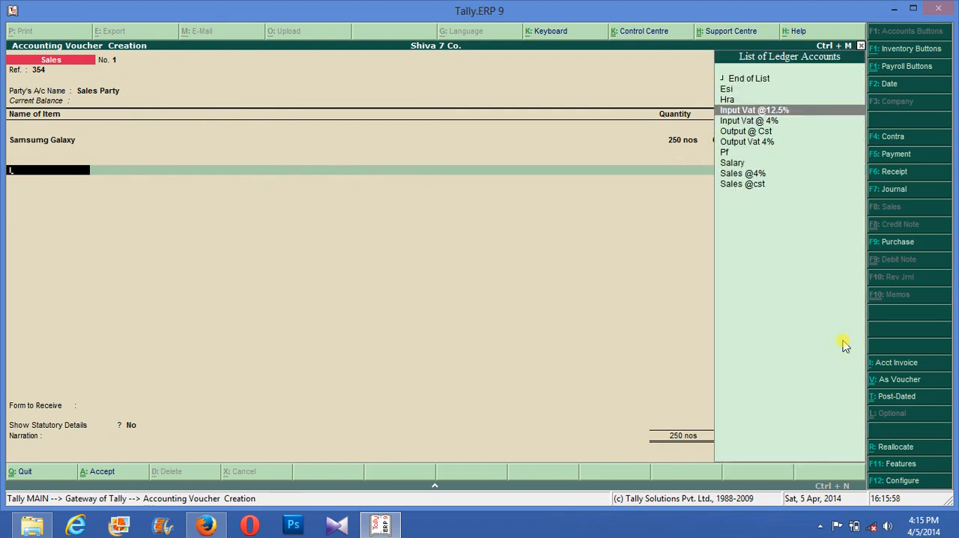
key("Down")
key("Down")
key("Return")
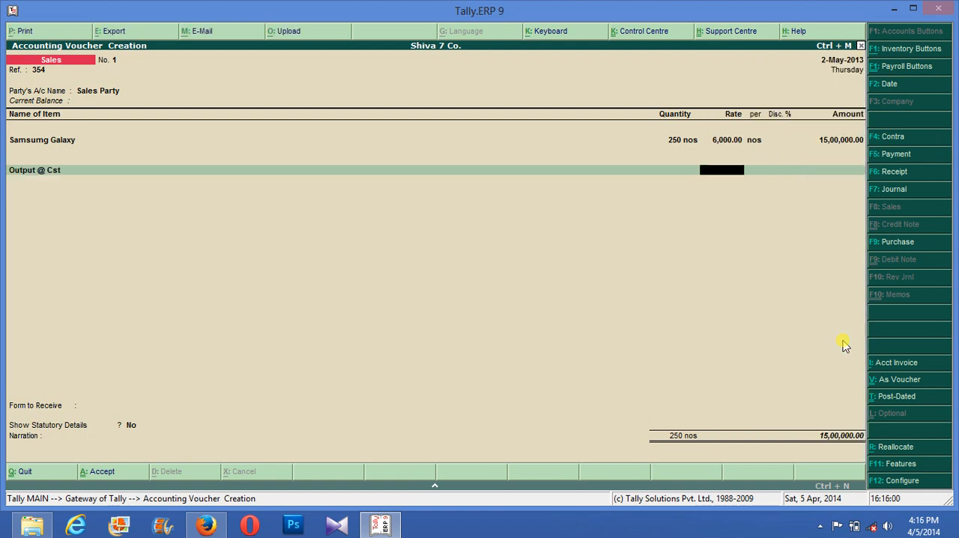
type("16")
key("Return")
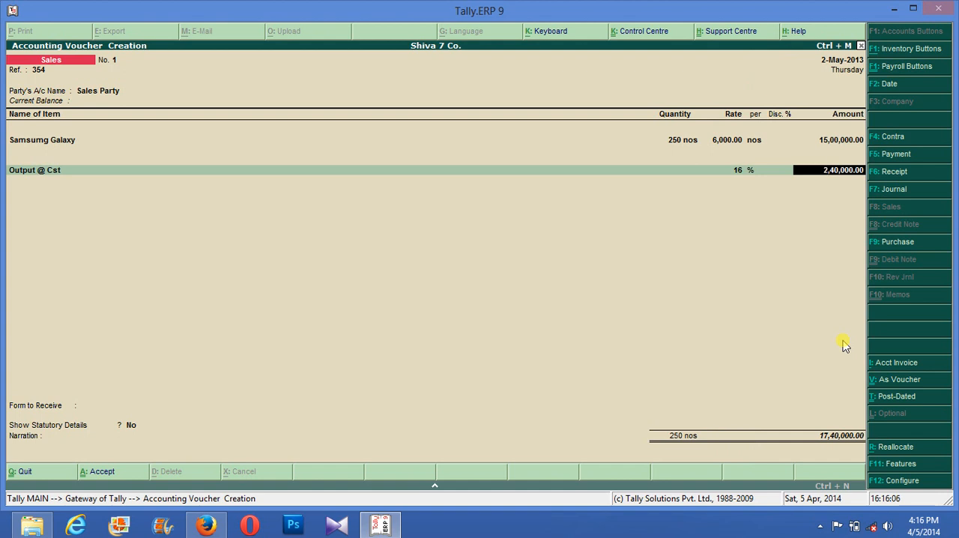
- Try Output @ Cst rates of 5% and 10%, settle on 18% and end the ledger list
key("Up")
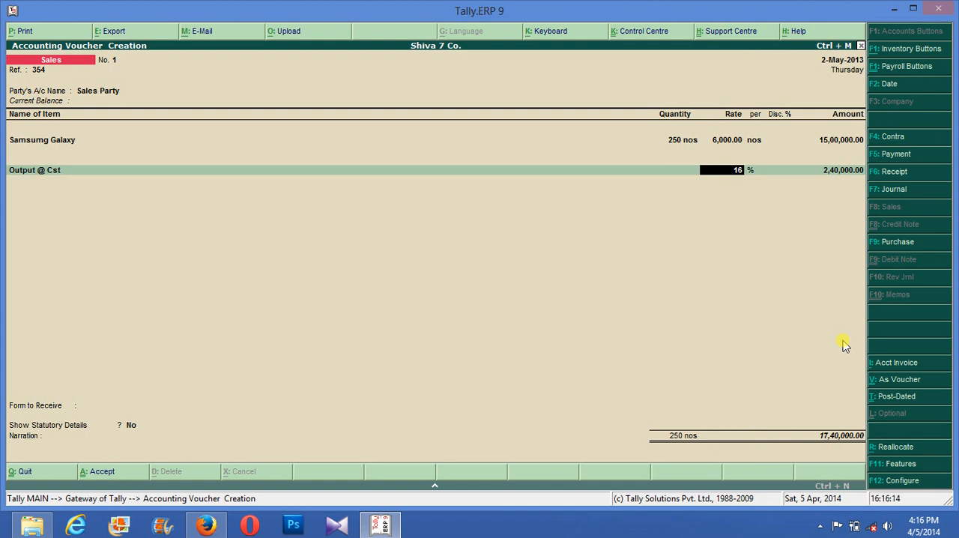
type("5")
key("Return")
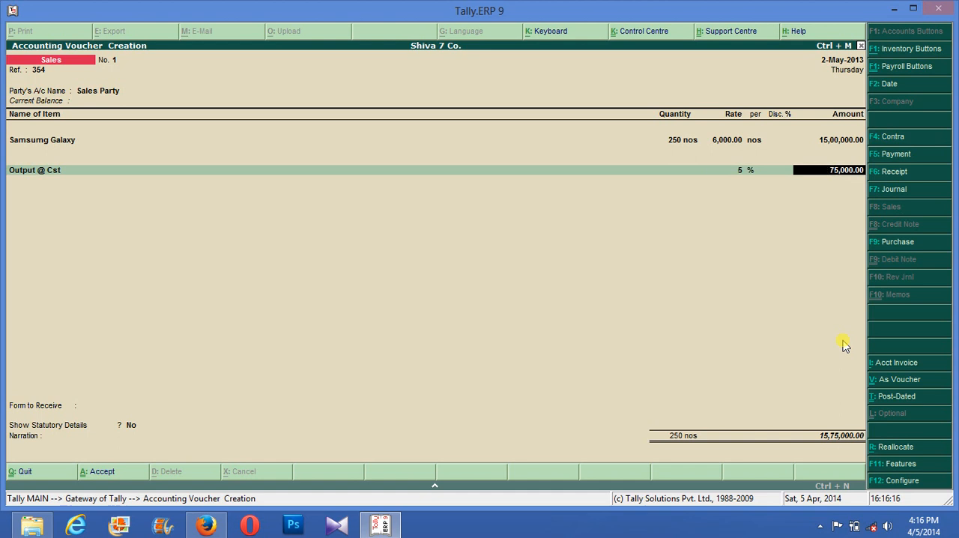
key("BackSpace")
type("10")
key("Return")
key("BackSpace")
type("18")
key("Return")
key("Return")
key("Return")
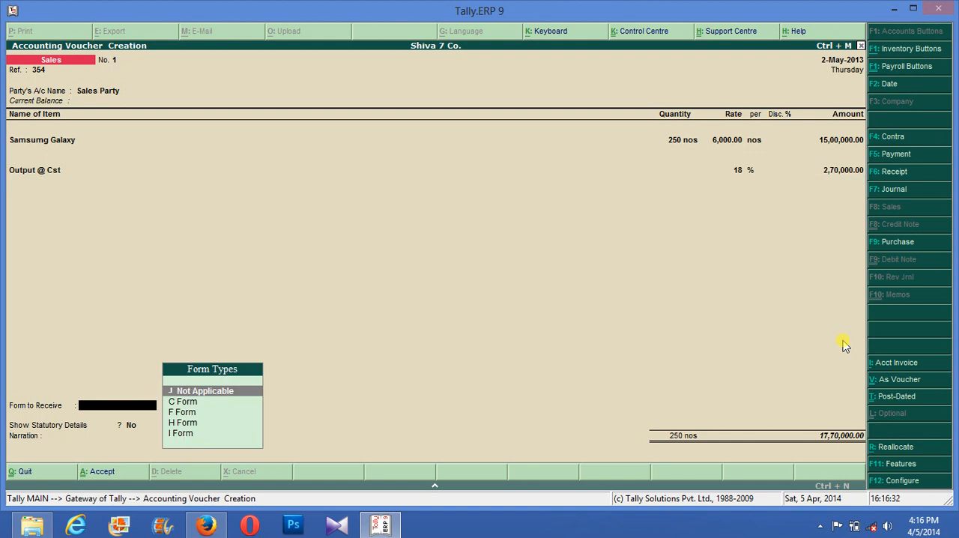
- Set C Form as the form to receive and Not Applicable as the form to issue, leaving form number, date and narration blank
key("Down")
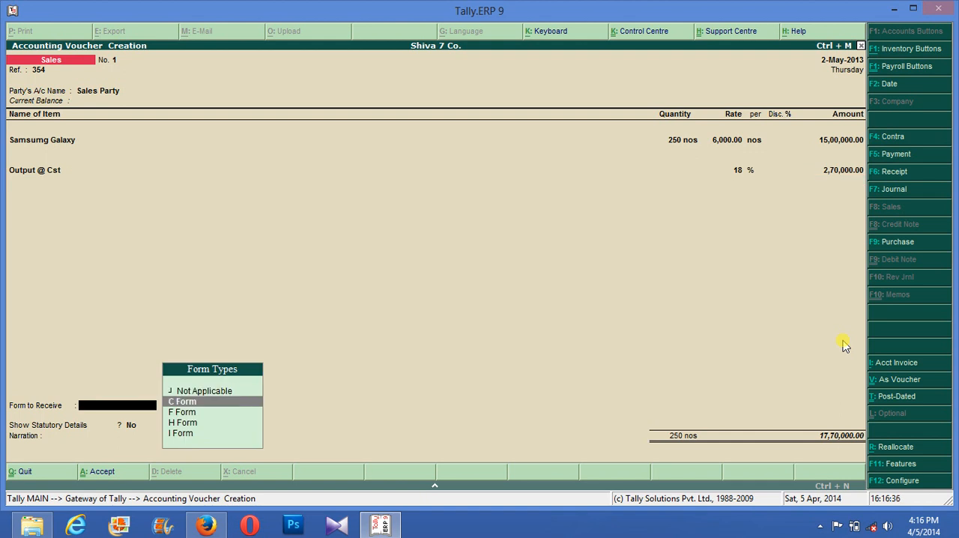
key("Return")
key("Return")
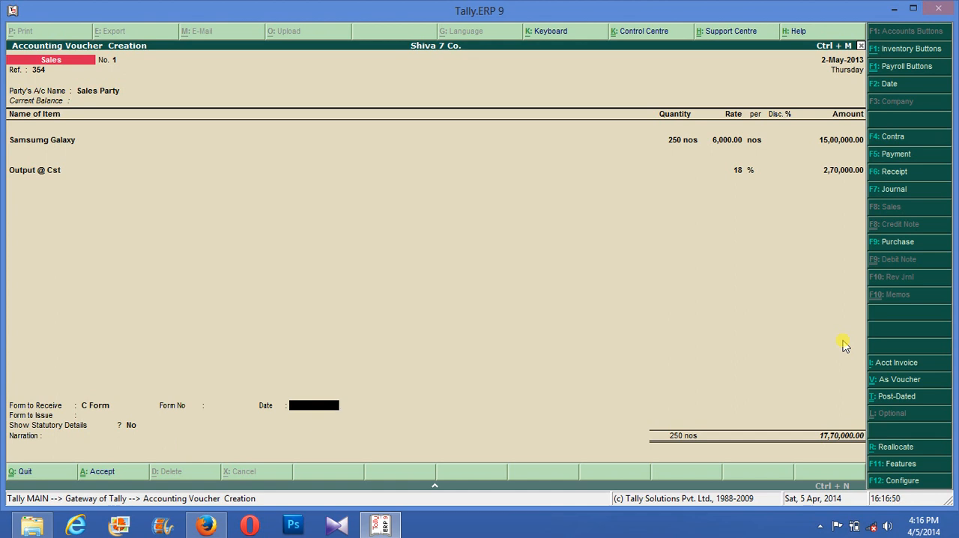
key("Return")
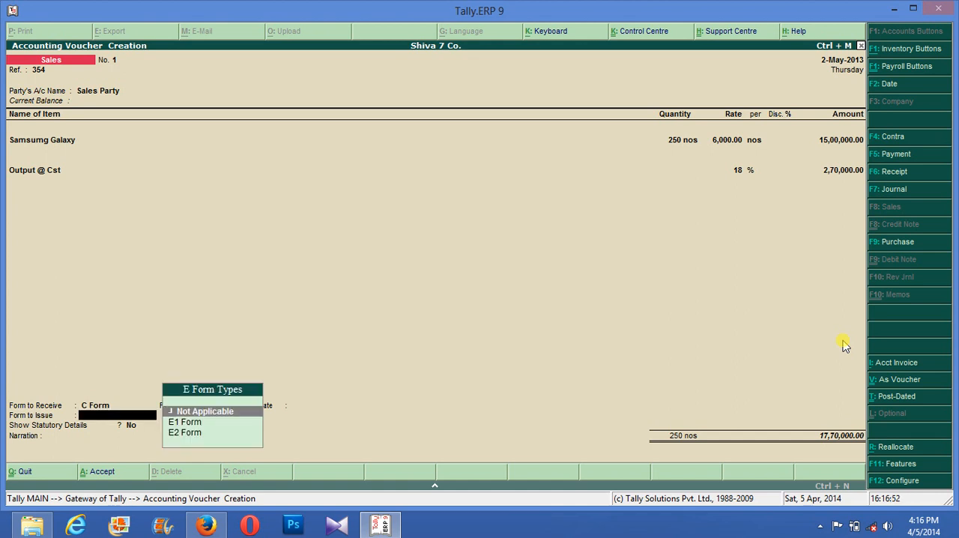
key("Return")
key("Return")
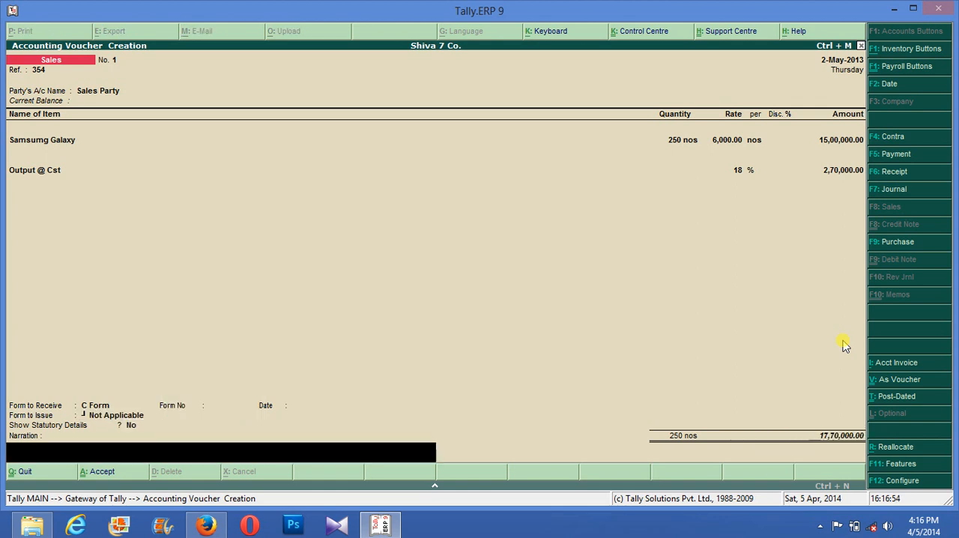
key("Return")
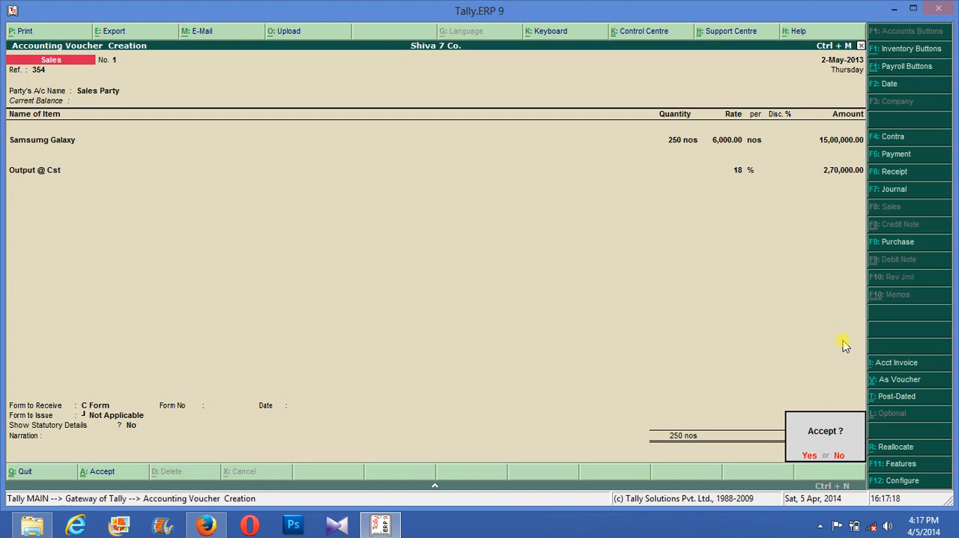
- Discard the unsaved sales voucher and return to the Gateway
key("Escape")
key("Escape")
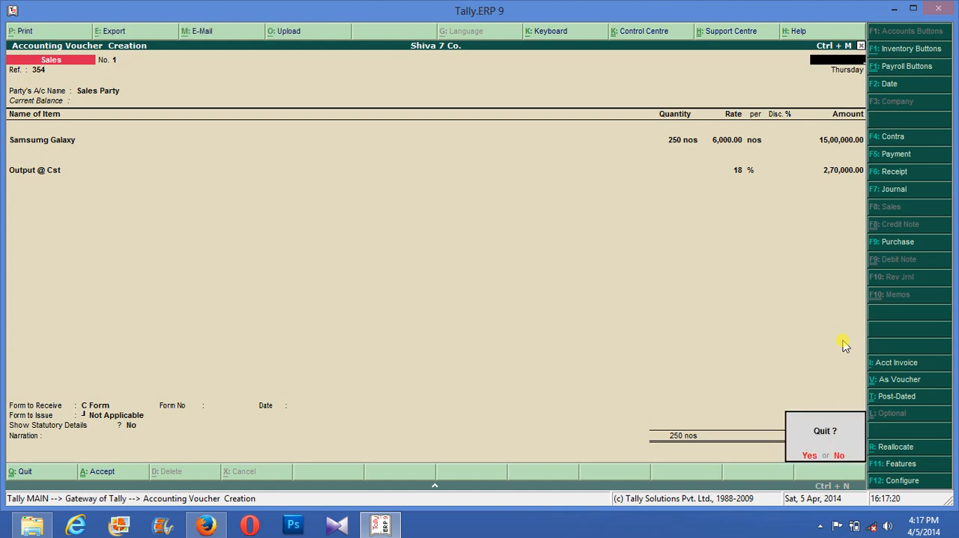
key("y")
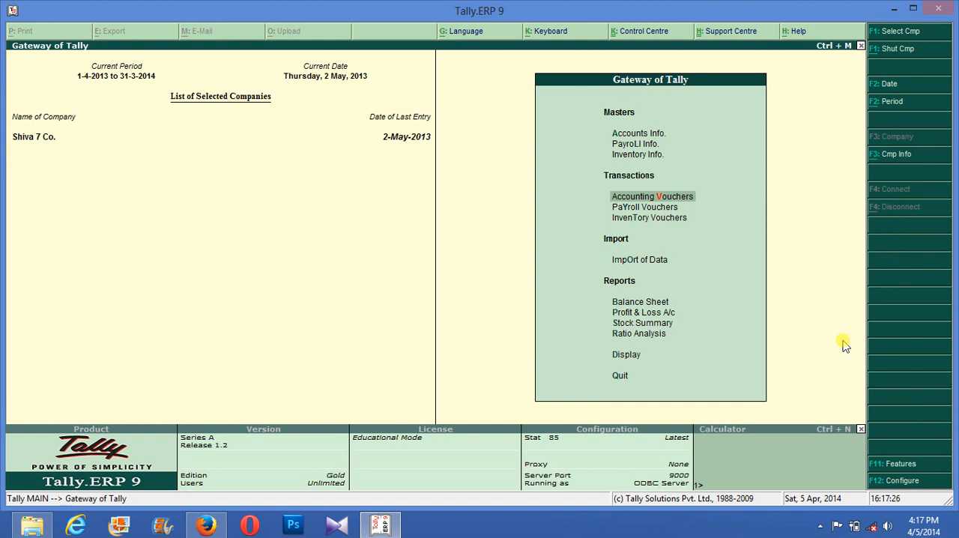
- Open accounting voucher entry again from the Gateway for a new sales voucher
key("Up")
key("Up")
key("Up")
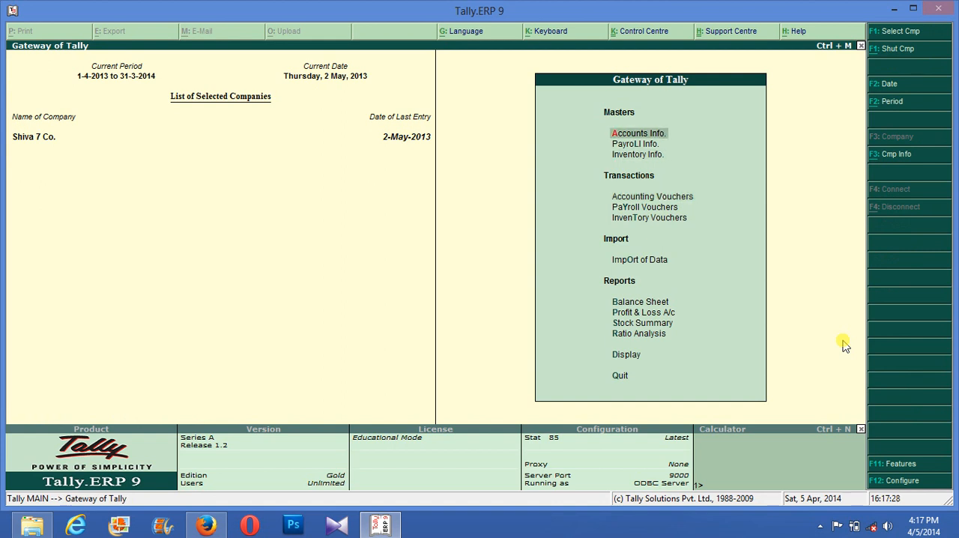
key("Down")
key("Down")
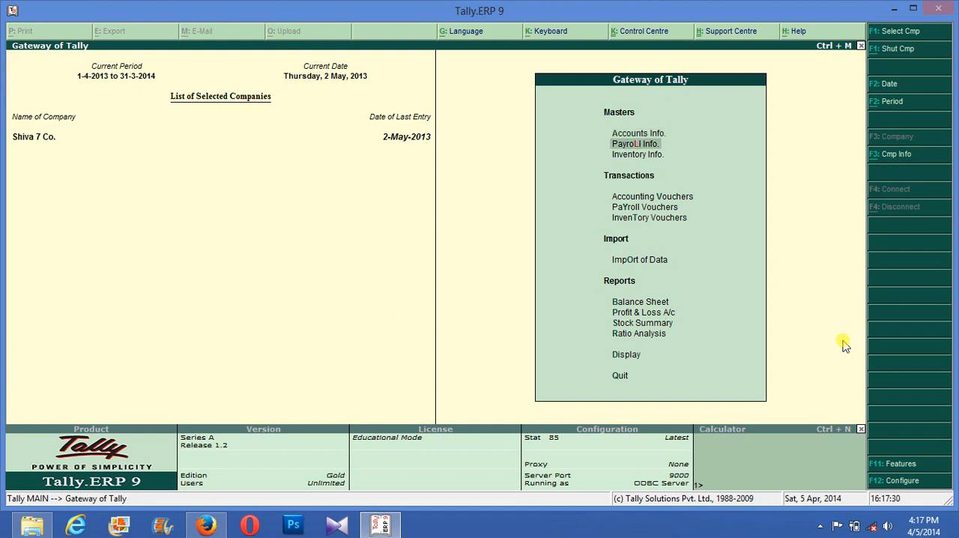
key("Down")
key("Return")
key("Return")
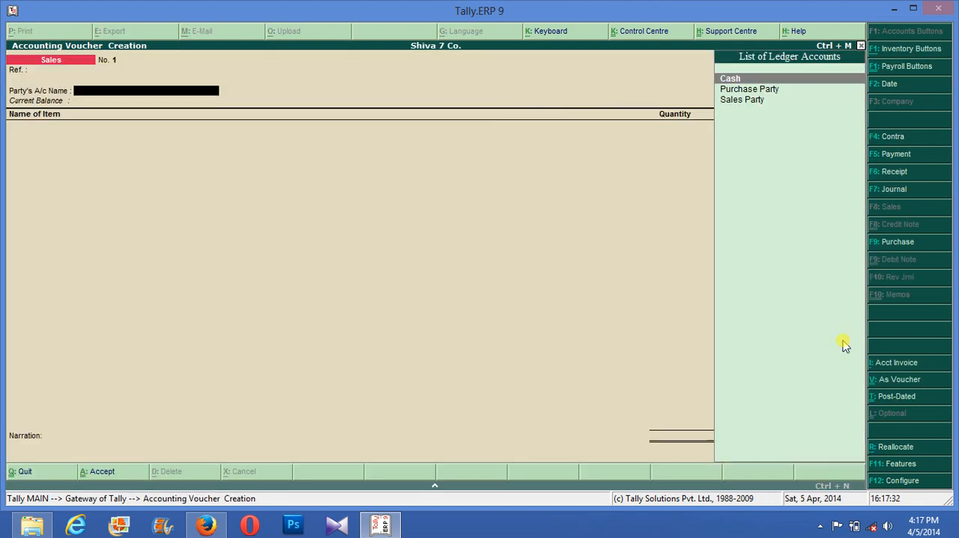
- Leave the reference blank, choose Sales Party as the party account and keep the default party details
key("Down")
key("Down")
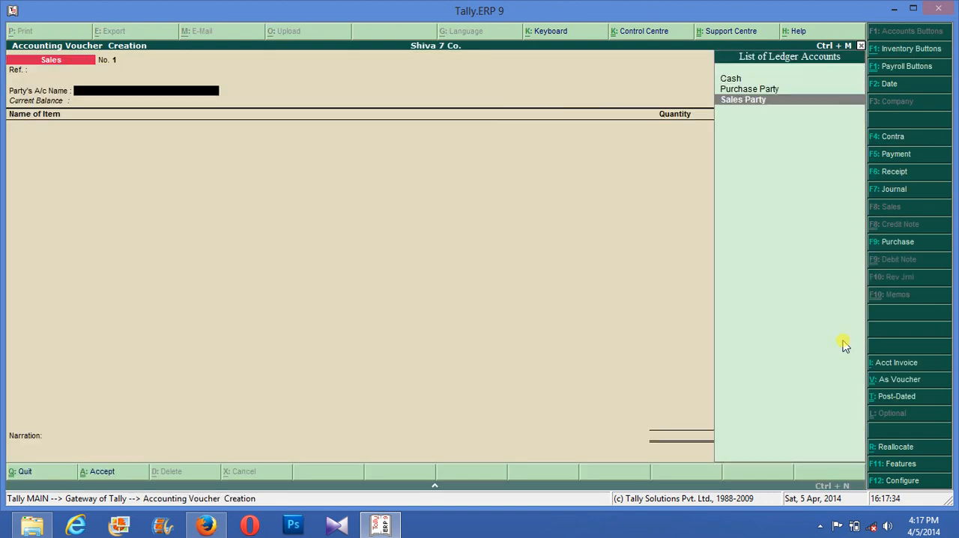
key("Return")
key("Return")
key("Return")
key("Return")
key("Return")
key("Return")
key("Return")
key("Return")
key("Return")
key("Return")
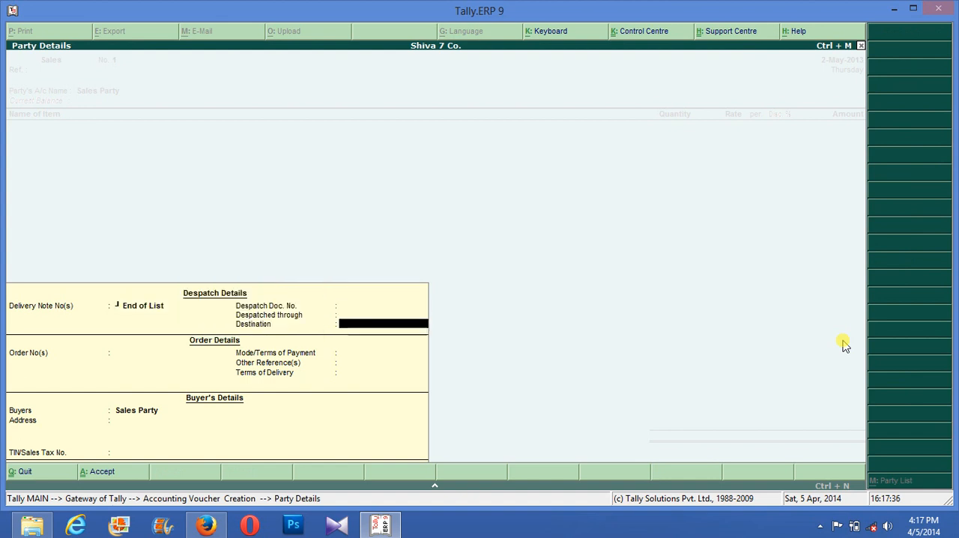
key("Return")
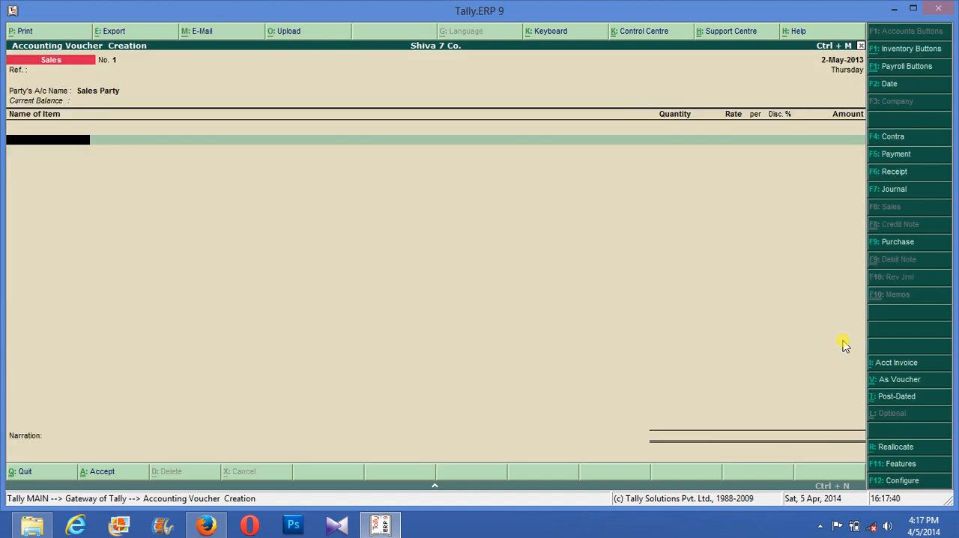
- Enter Samsumg Galaxy in the new sales voucher from Finished Godown, with tracking and order numbers not applicable
type("s")
key("Return")
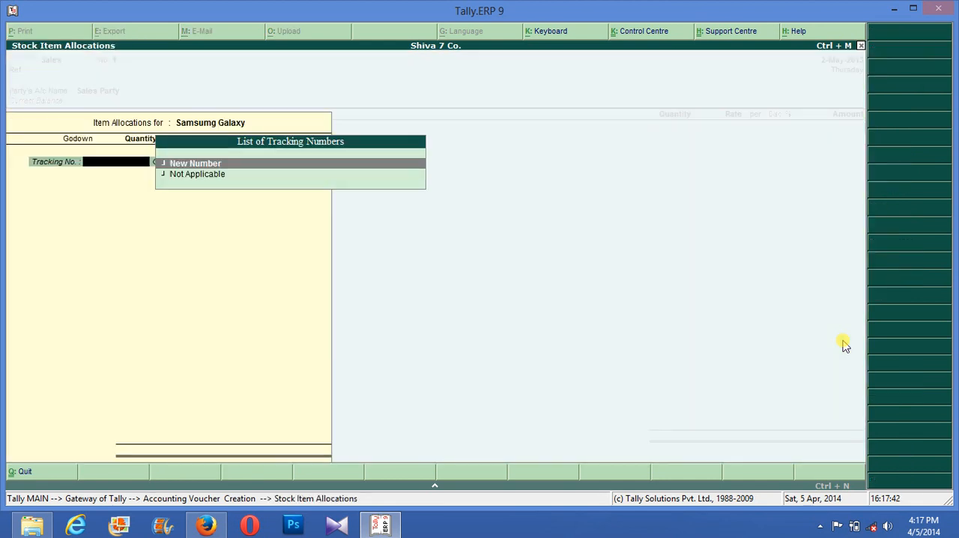
key("Down")
key("Return")
- Allocate 200 nos of Samsumg Galaxy at a rate of 8,000 per nos and finish the item allocation
key("Return")
key("Return")
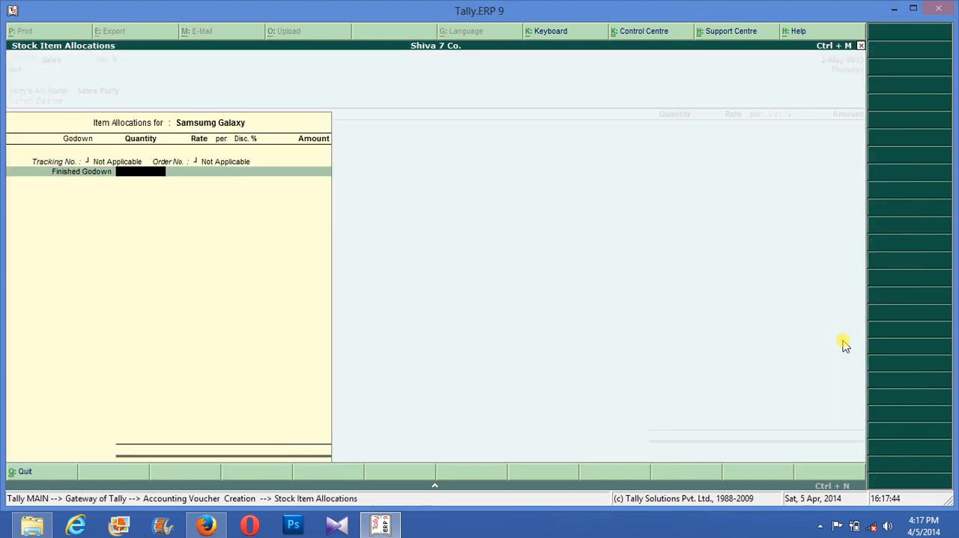
type("200")
key("Return")
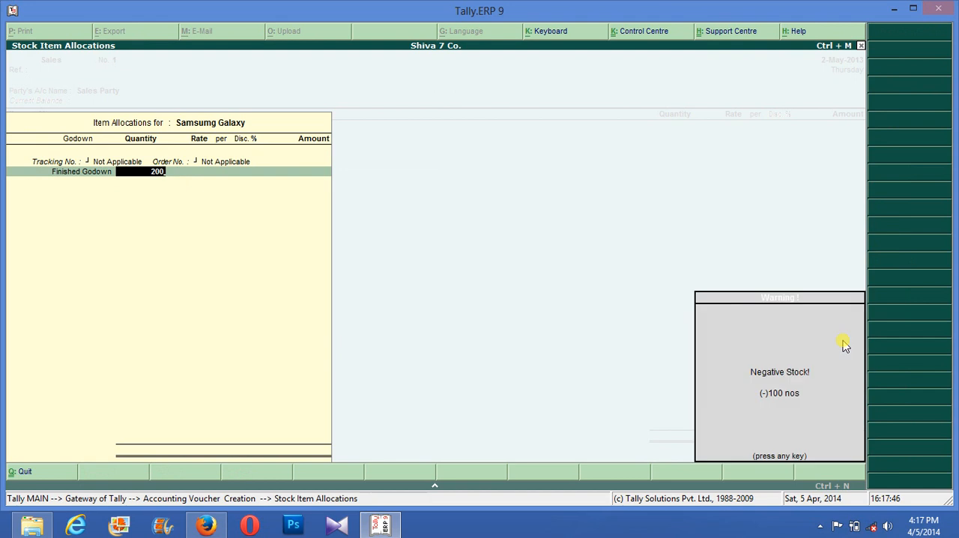
key("Return")
type("800")
key("Return")
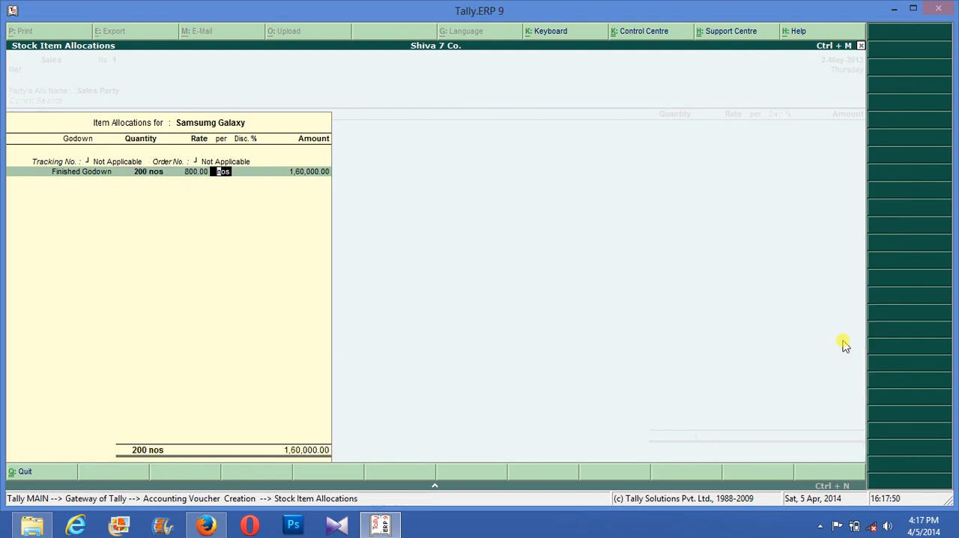
key("BackSpace")
type("8000")
key("Return")
key("Return")
key("Return")
key("Return")
key("Return")
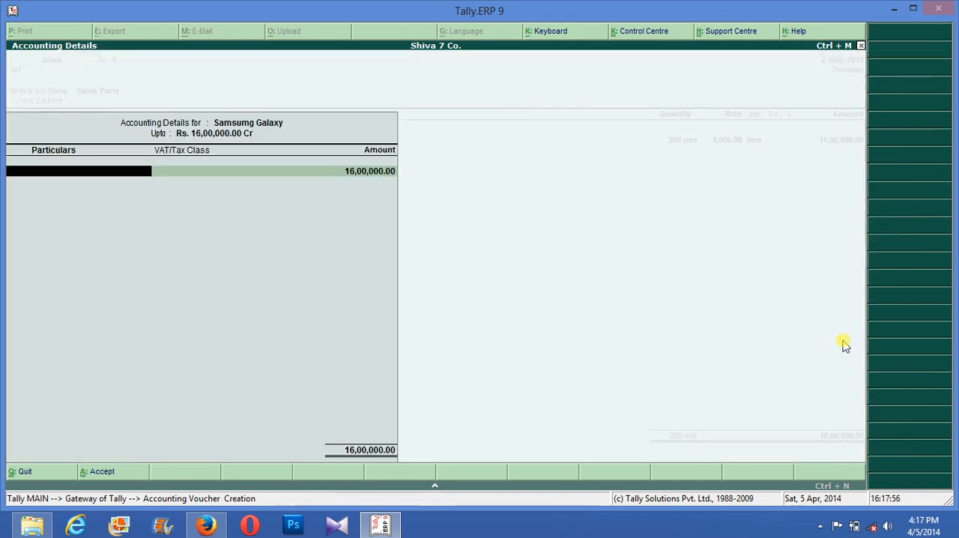
type("S")
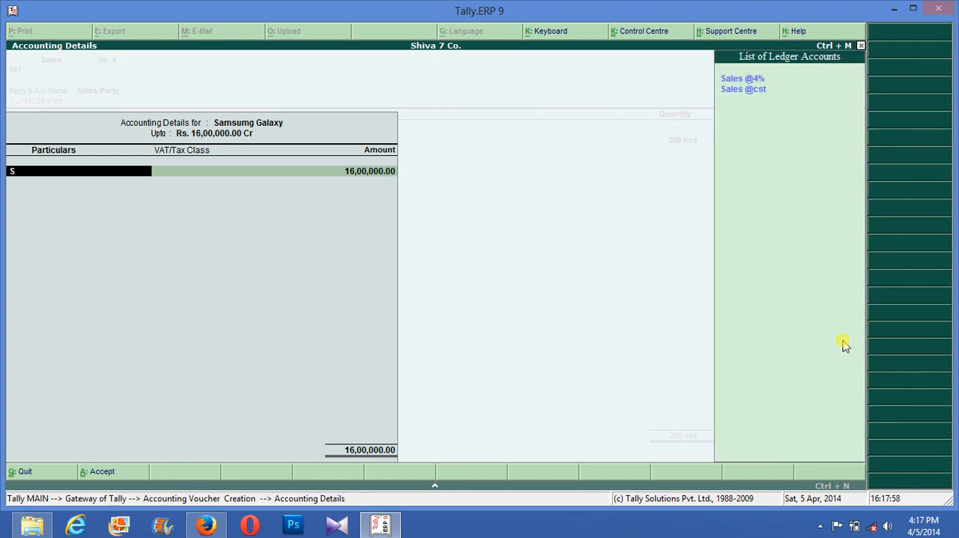
key("Down")
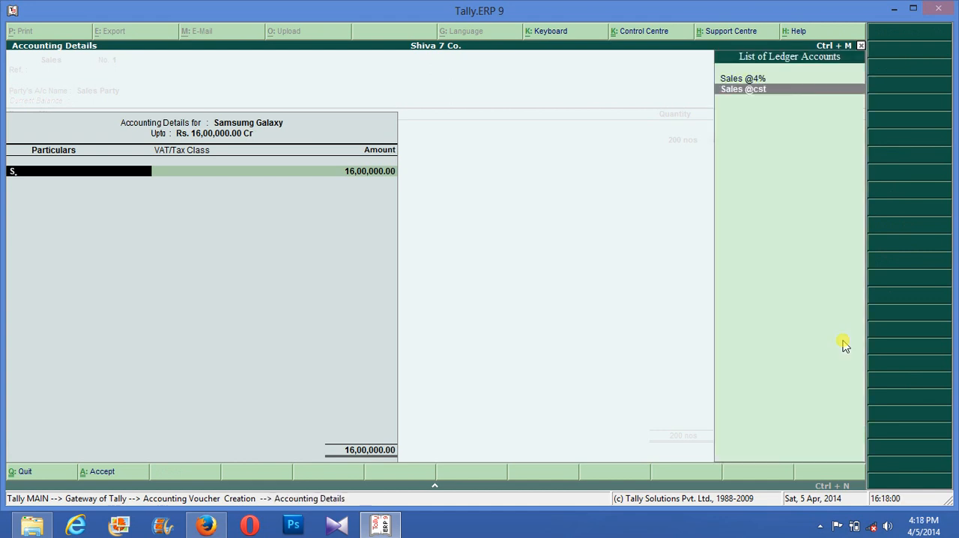
key("Return")
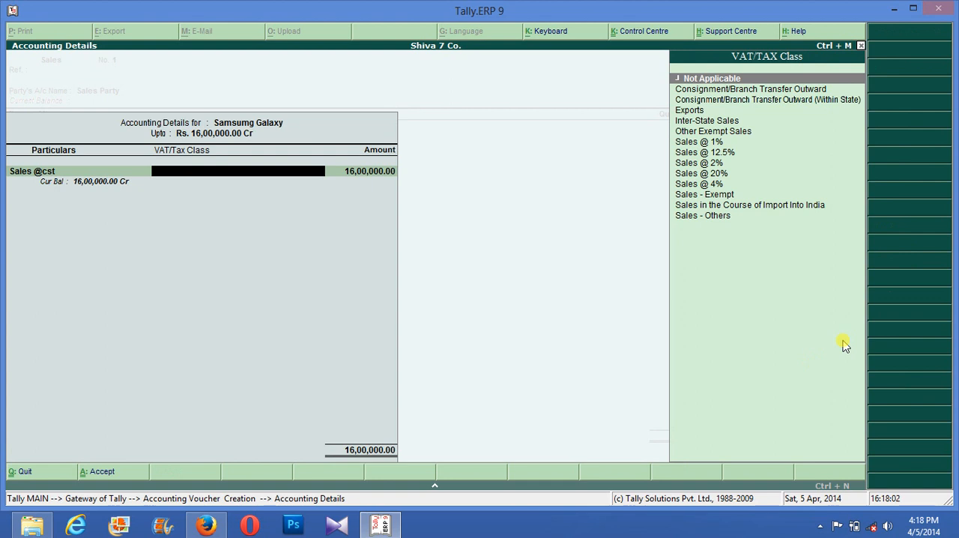
key("Down")
key("Down")
key("Down")
key("Down")
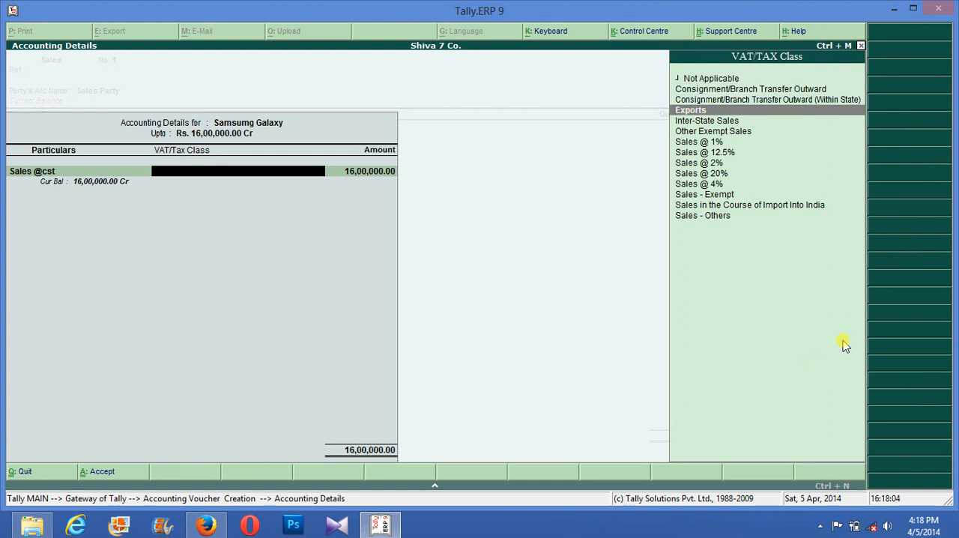
key("Return")
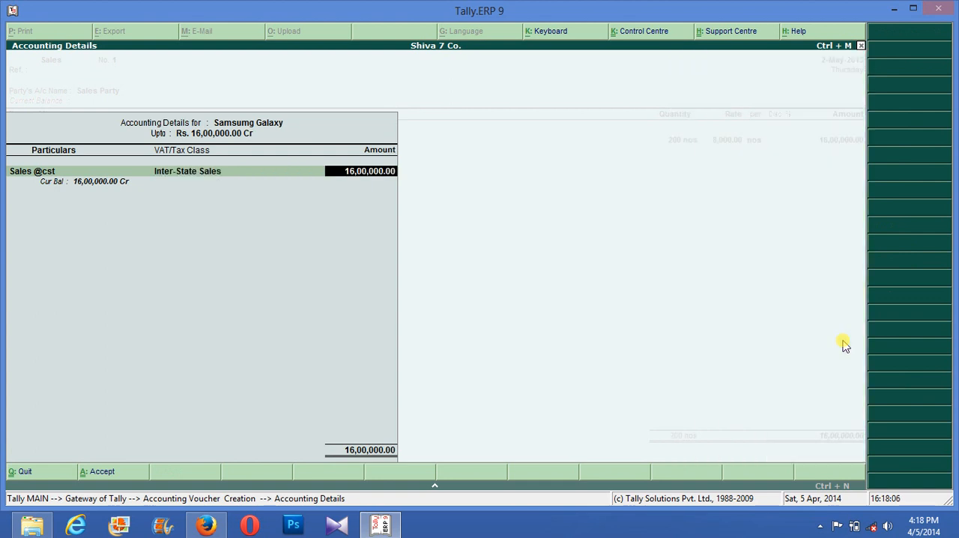
key("Return")
key("Return")
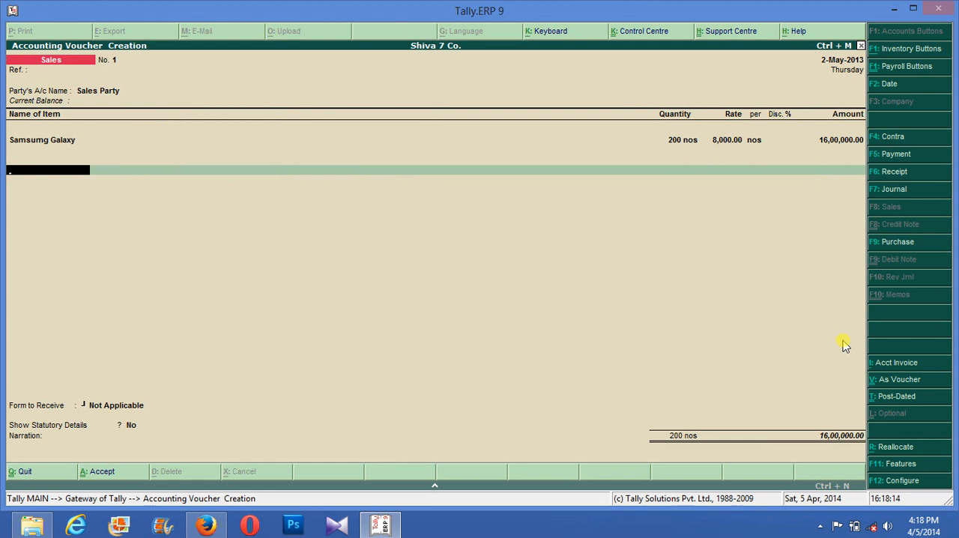
- Add the Output @ Cst ledger to the sales voucher at a rate of 20 % and end the ledger entries
type("O")
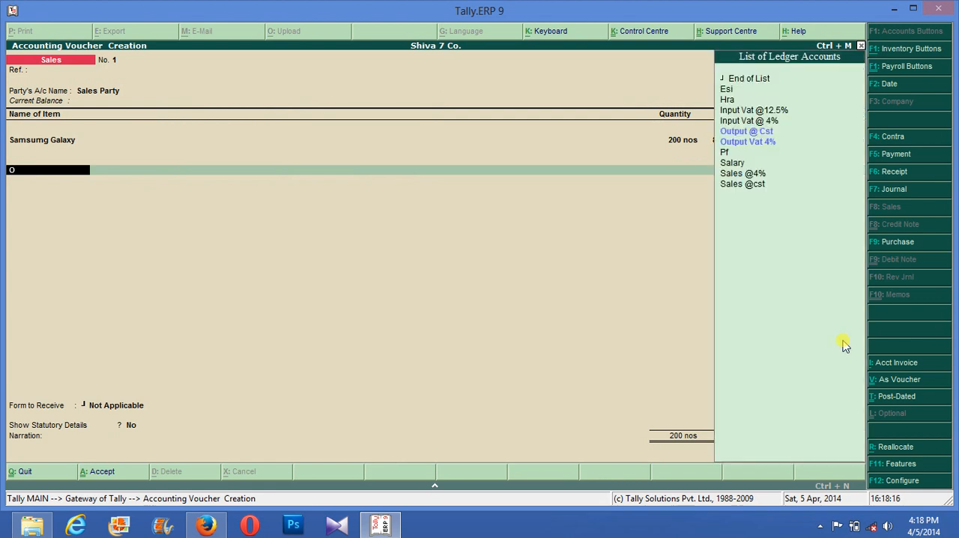
key("Return")
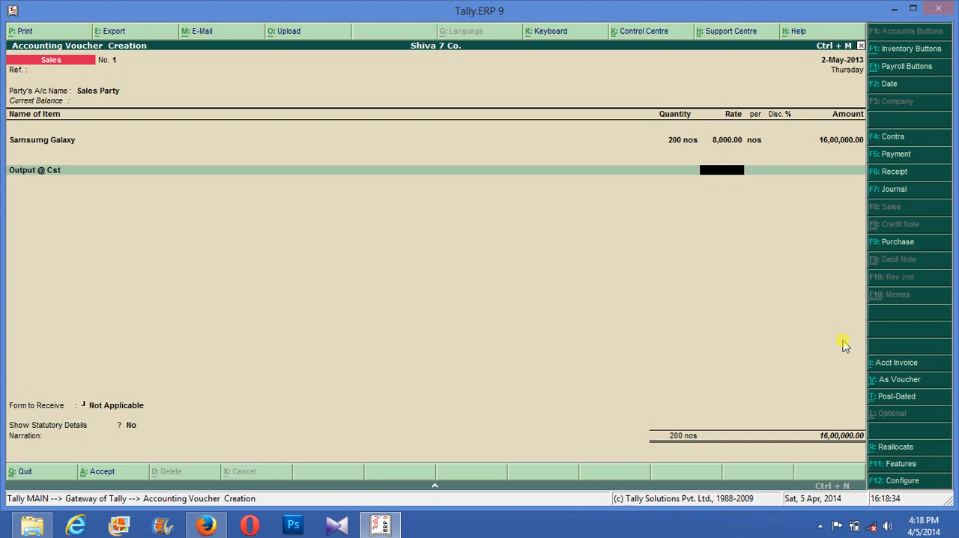
type("3")
key("Return")
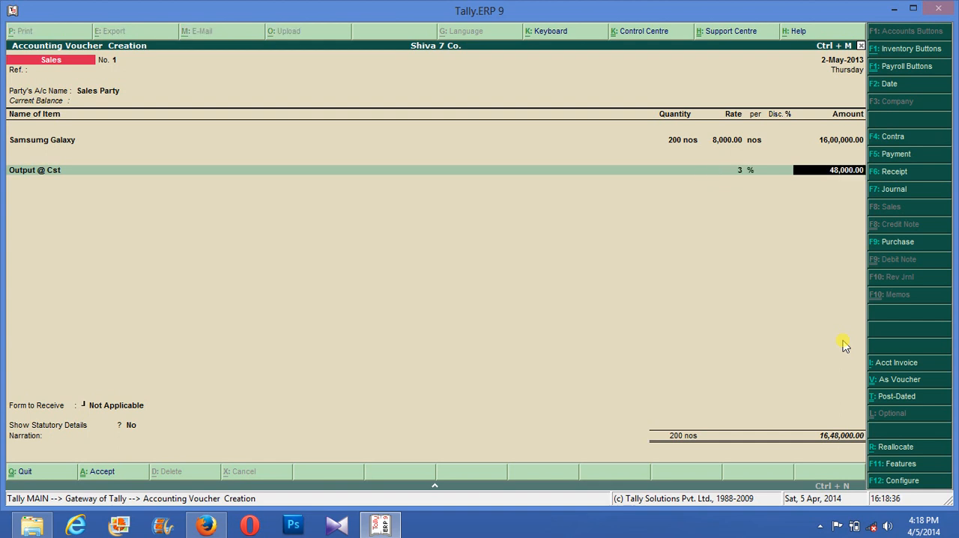
key("BackSpace")
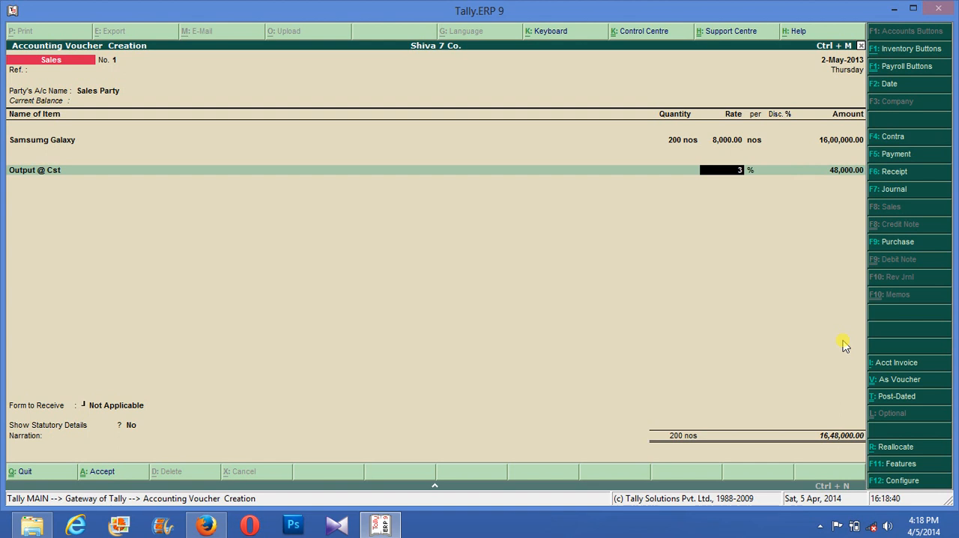
type("0")
key("Return")
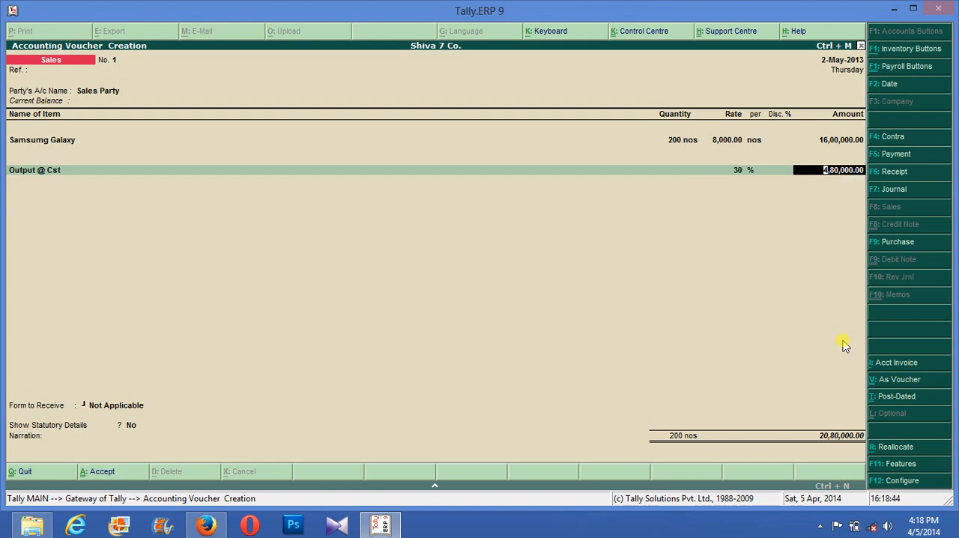
key("BackSpace")
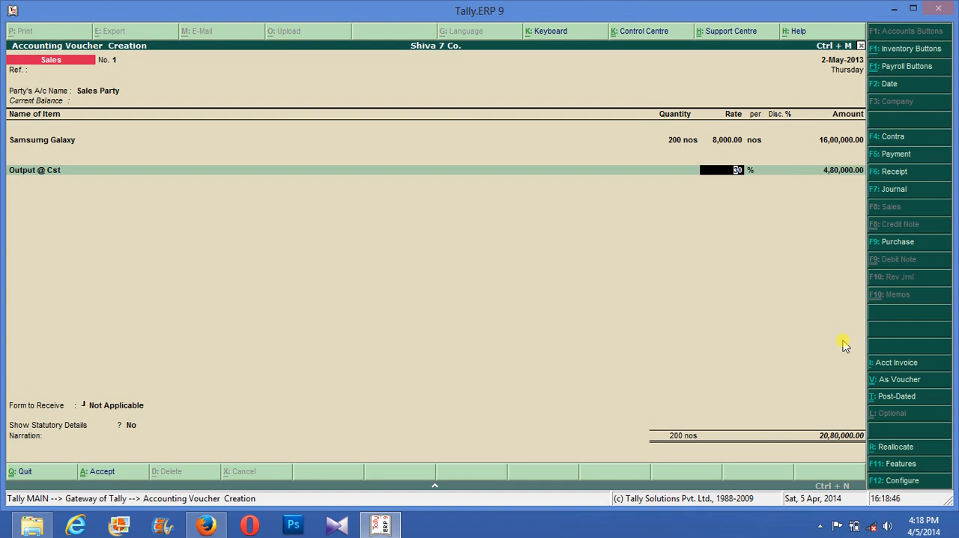
type("20")
key("Return")
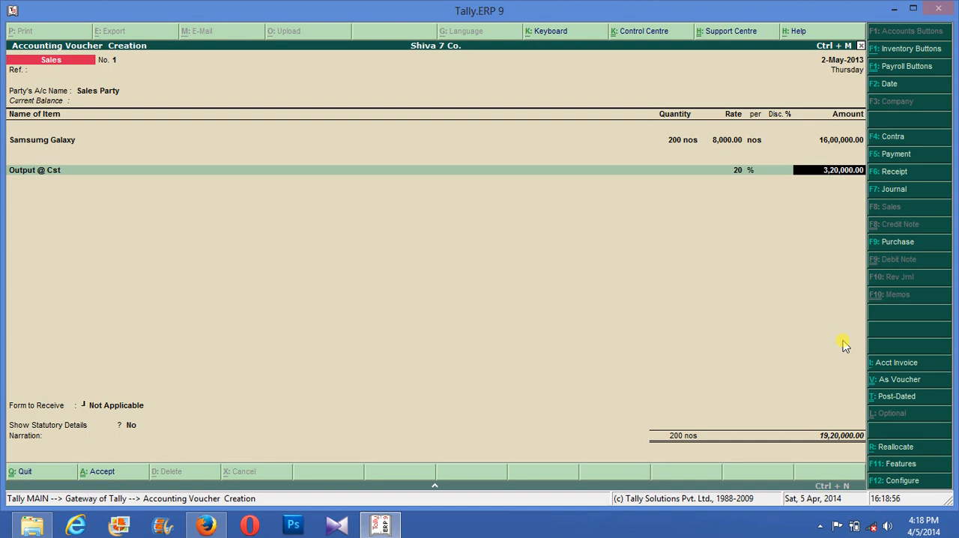
key("Return")
key("Return")
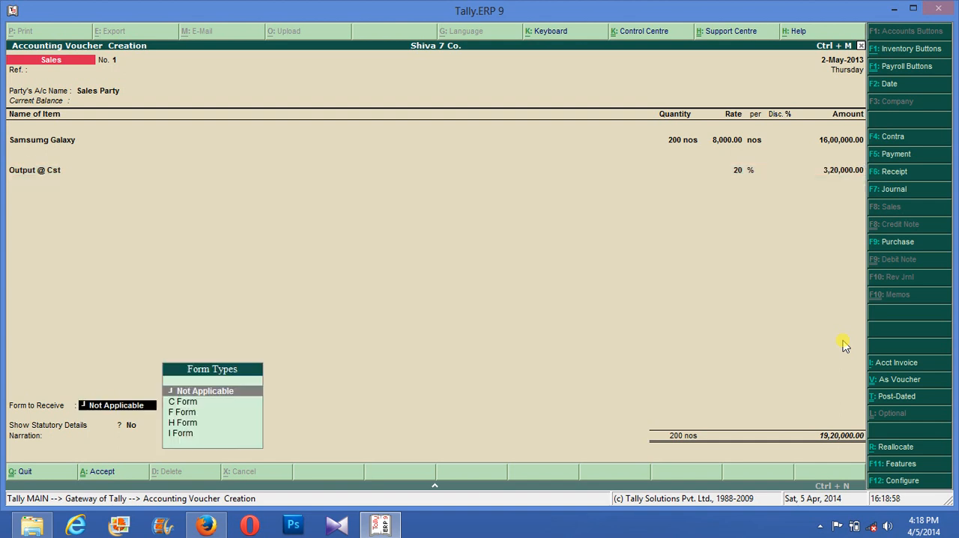
- Set the form to receive to C Form, leave statutory details at No, and save the sales voucher, returning to the Gateway
key("Down")
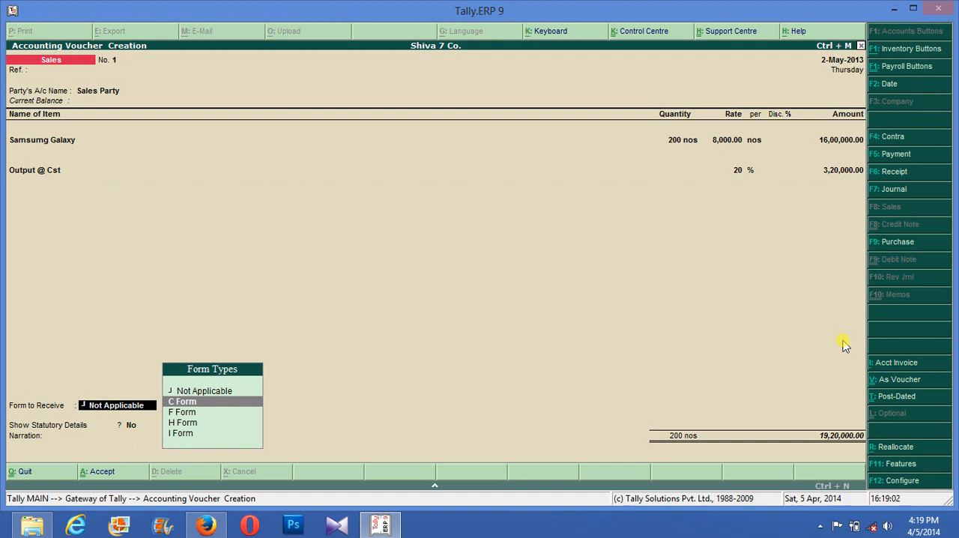
key("Return")
key("Return")
key("Return")
key("Return")
key("Return")
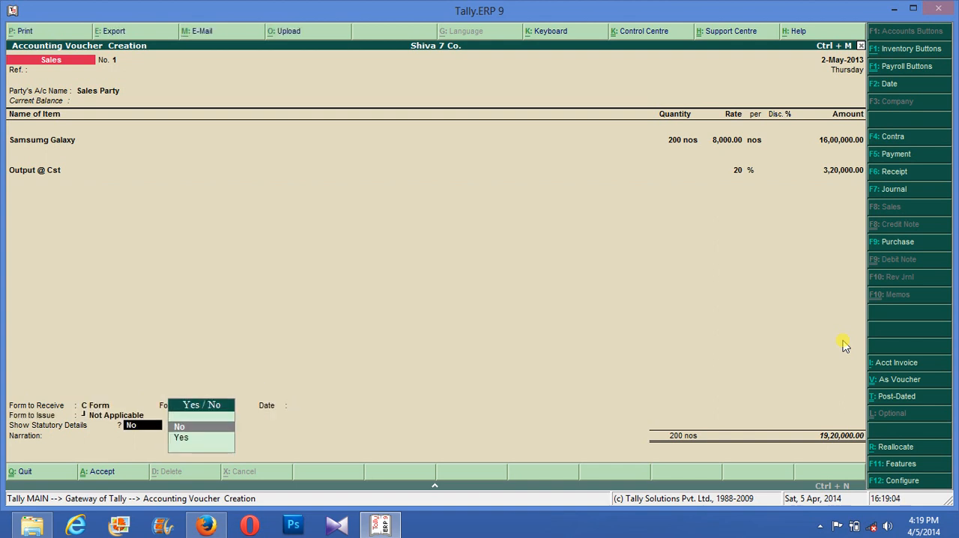
key("Return")
key("Return")
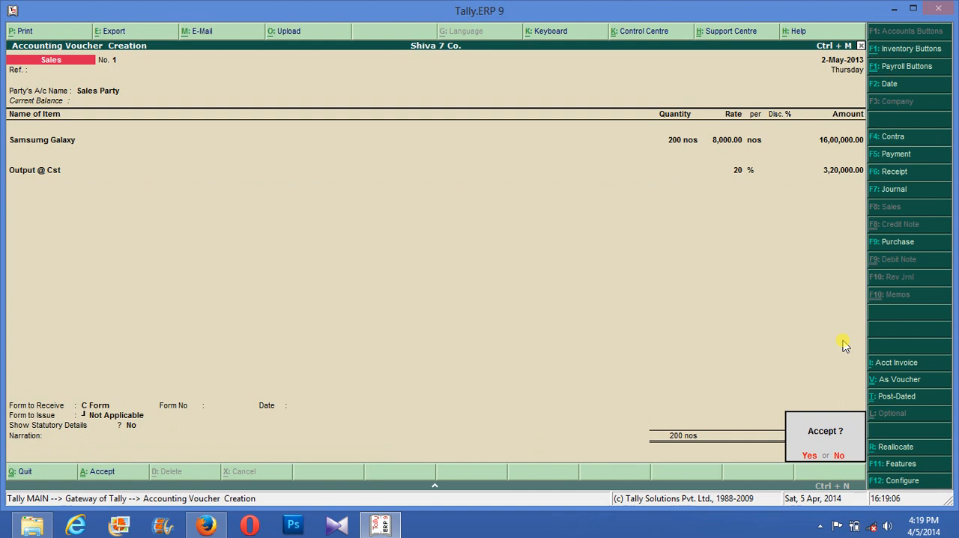
key("Return")
key("Escape")
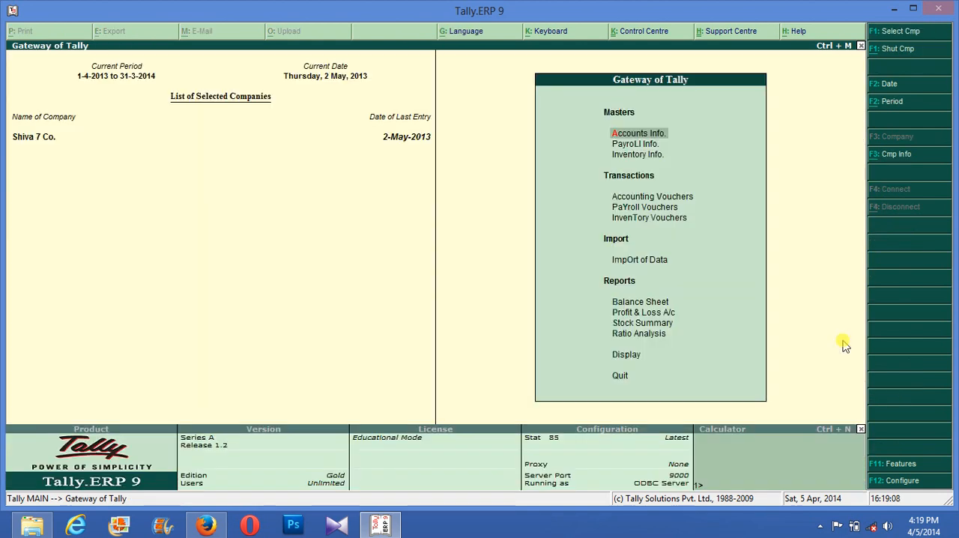
- Display the VAT Computation report from the statutory VAT reports
key("Up")
key("Up")
key("Return")
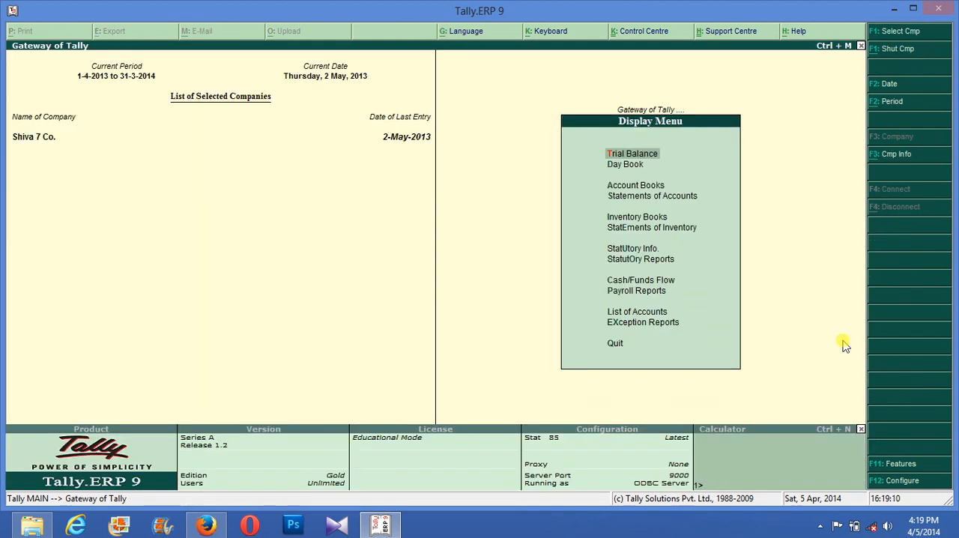
key("Down")
key("Down")
key("Down")
key("Down")
key("Down")
key("Down")
key("Down")
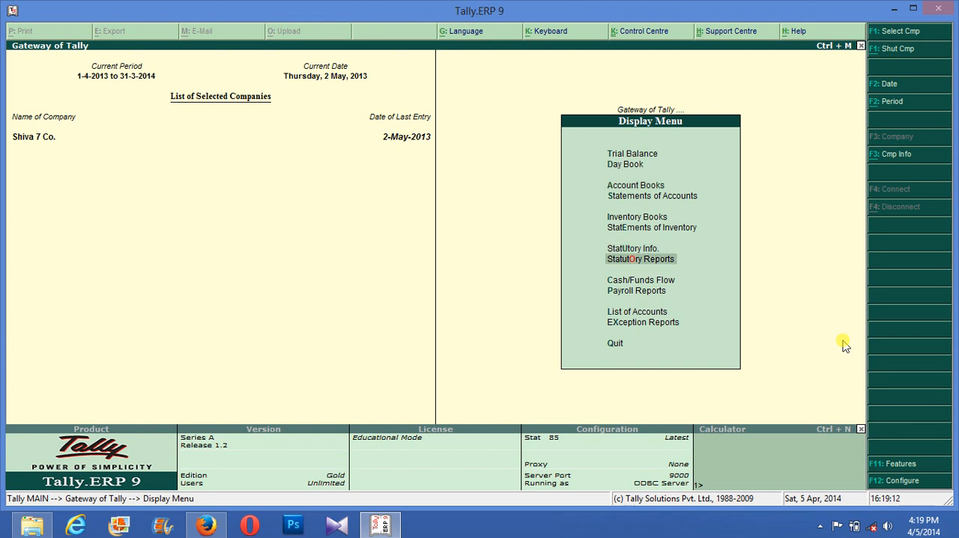
key("Return")
key("Return")
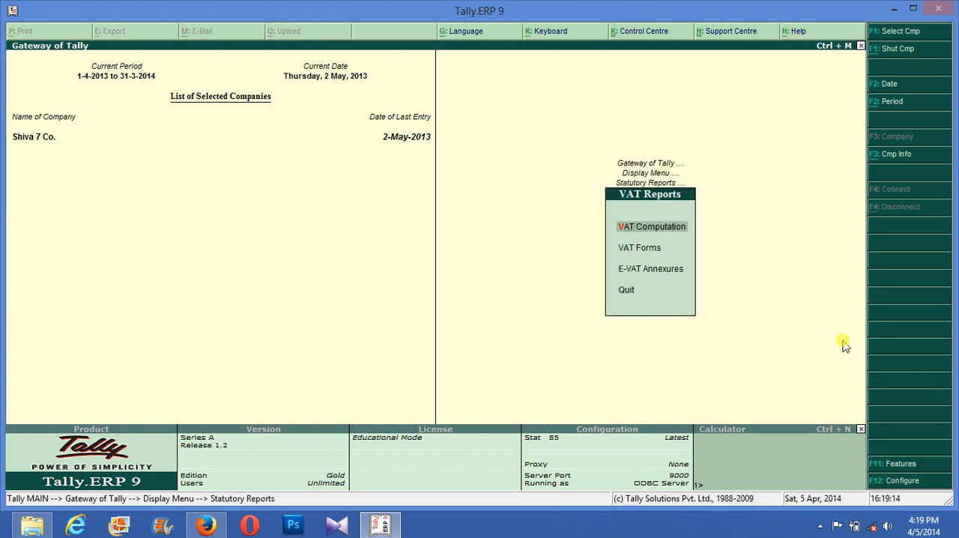
key("Return")
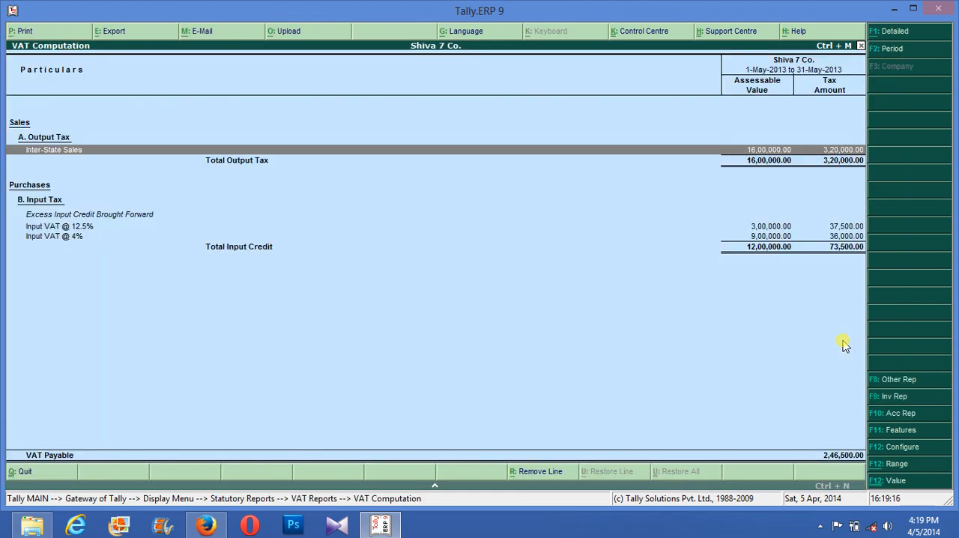
- Try to print the Form VAT 100 return, cancelling the save of its print output
key("Escape")
key("Down")
key("Return")
key("Return")
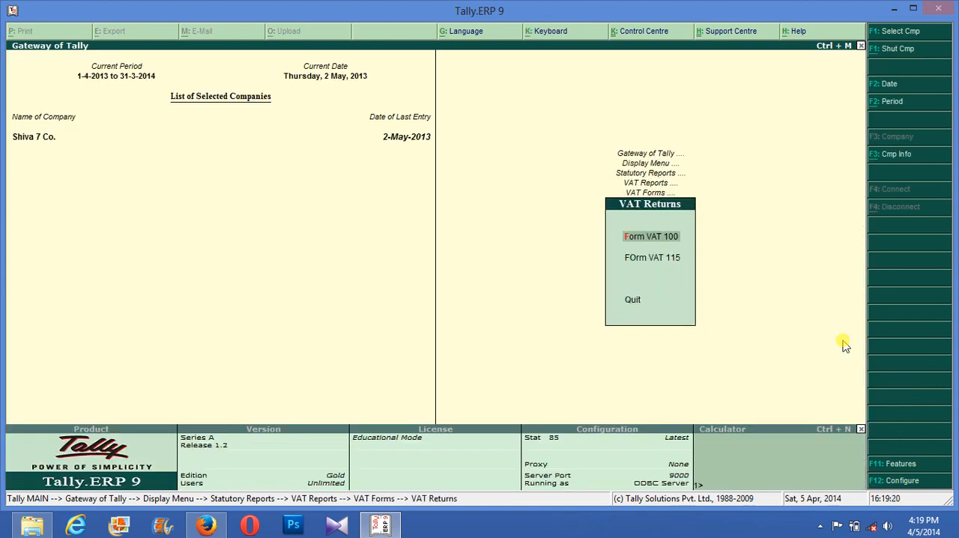
key("Return")
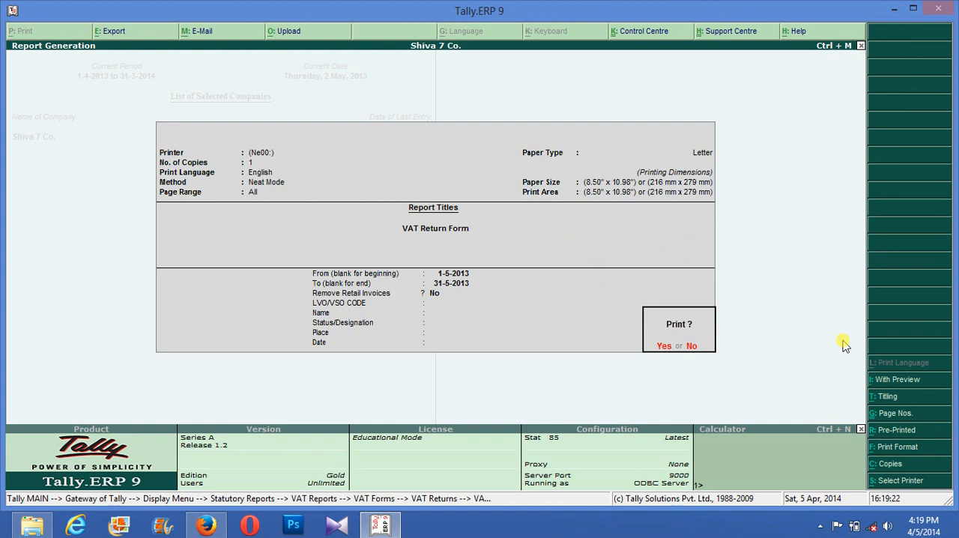
key("Return")
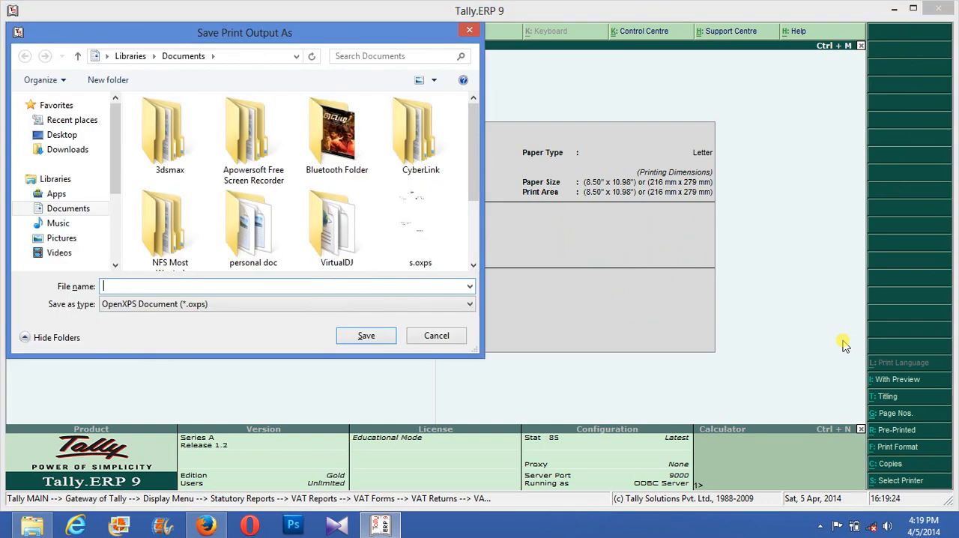
key("Escape")
key("Return")
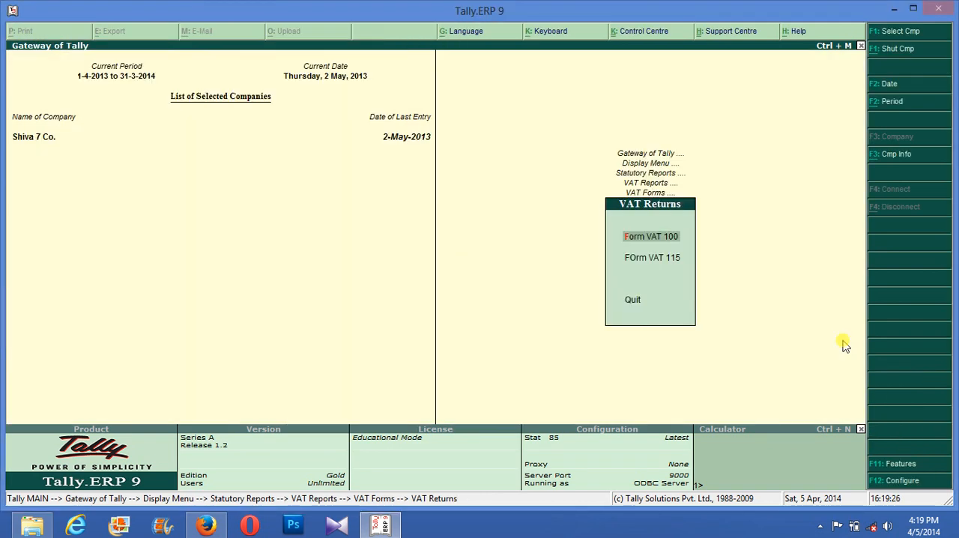
key("Escape")
key("Down")
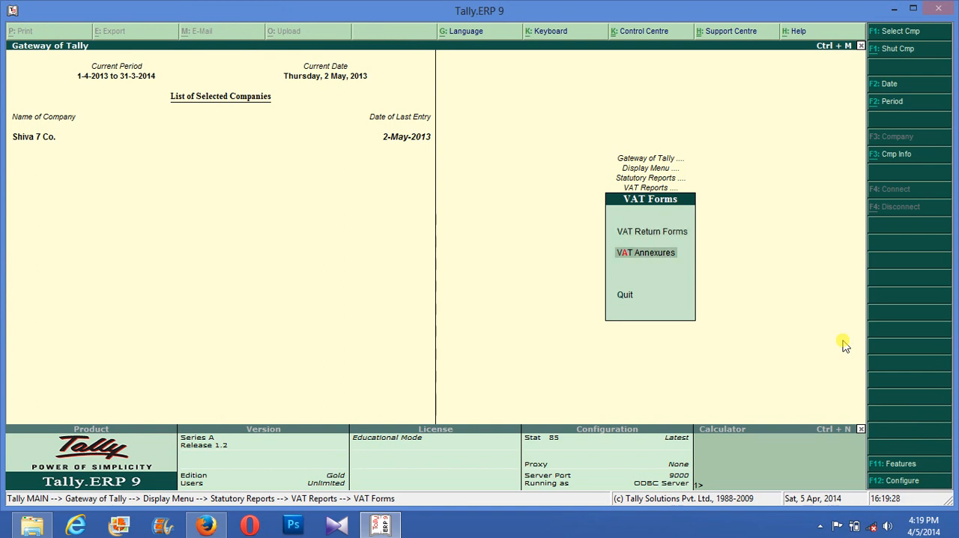
key("Escape")
key("Escape")
key("Down")
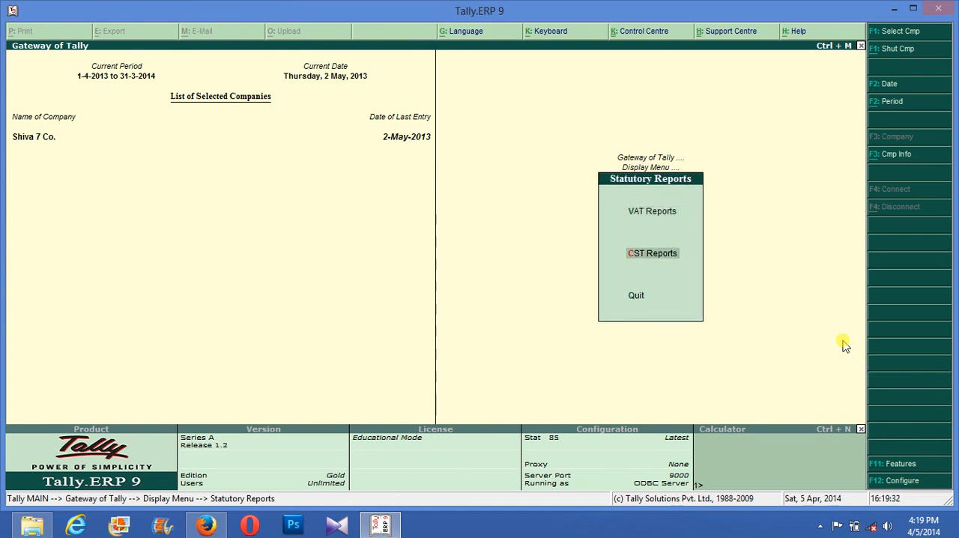
key("Return")
key("Return")
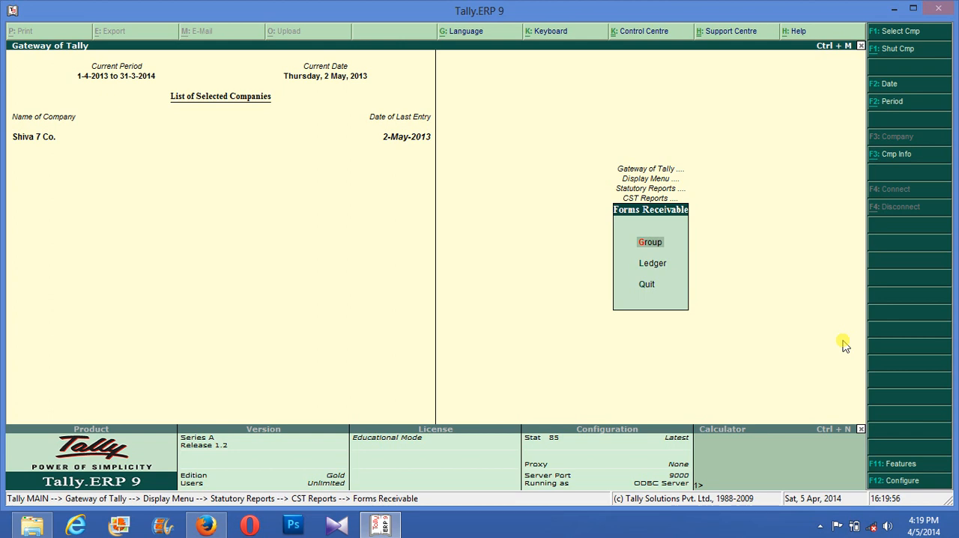
key("Down")
key("Return")
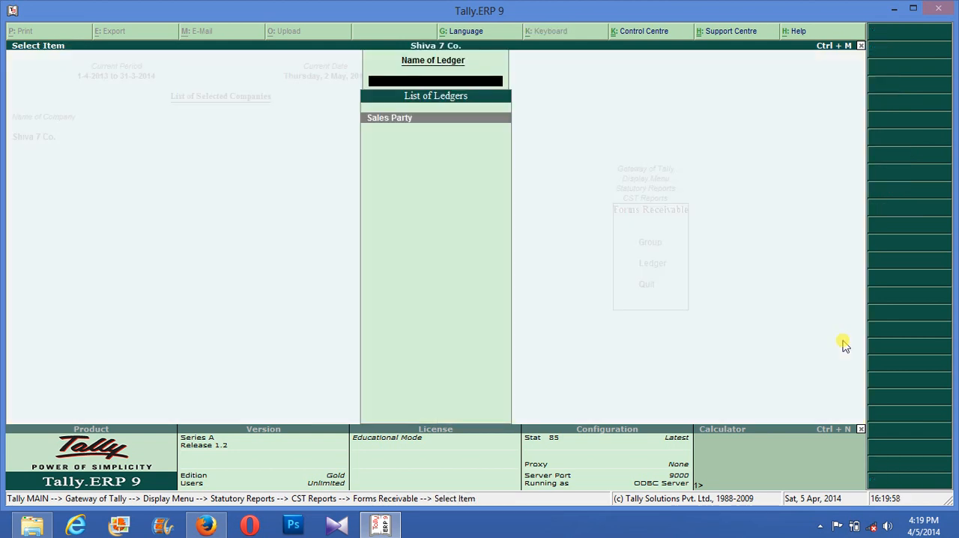
key("Return")
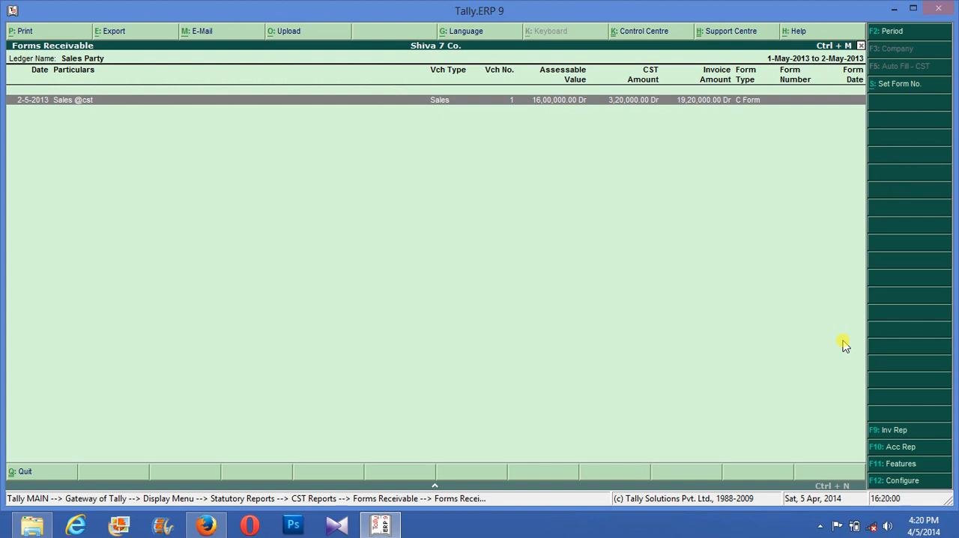
key("Return")
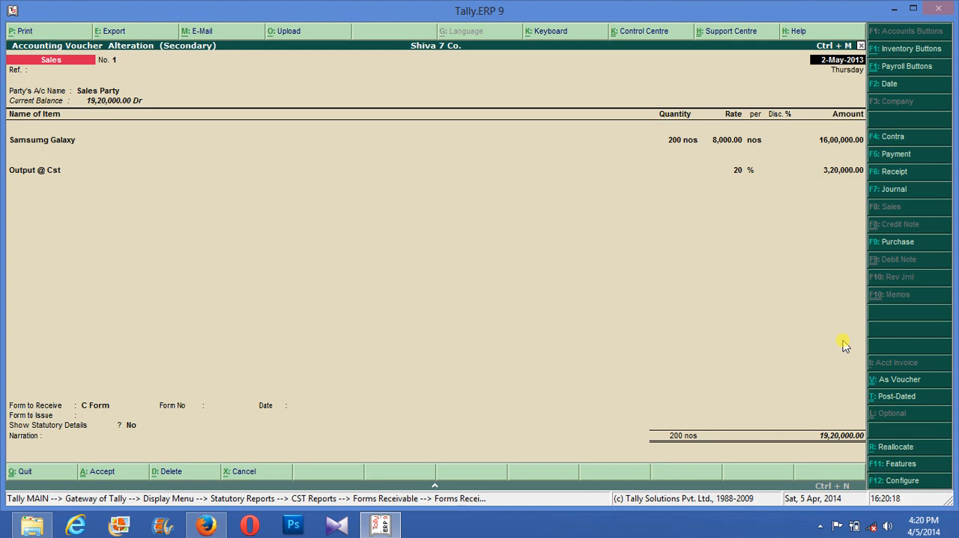
key("Escape")
key("y")
key("Escape")
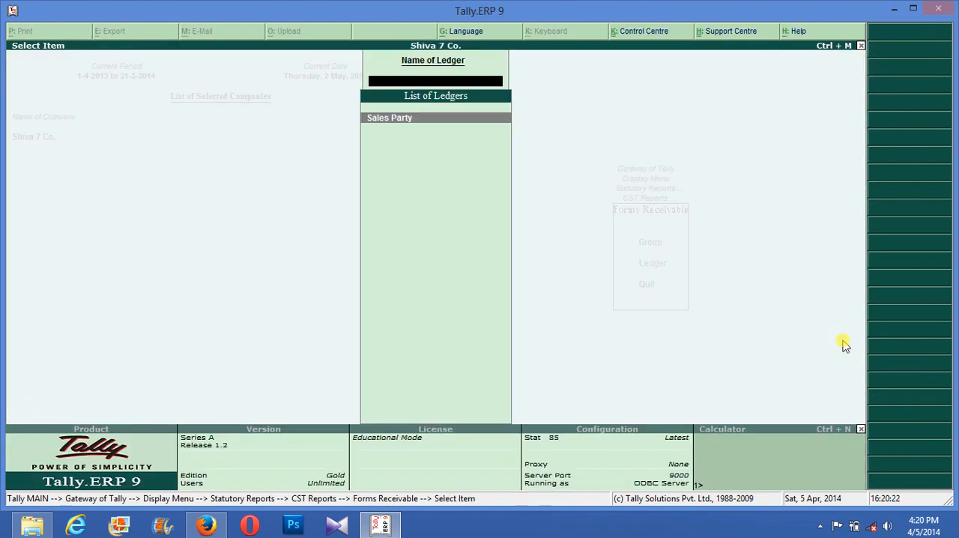
key("Escape")
key("Escape")
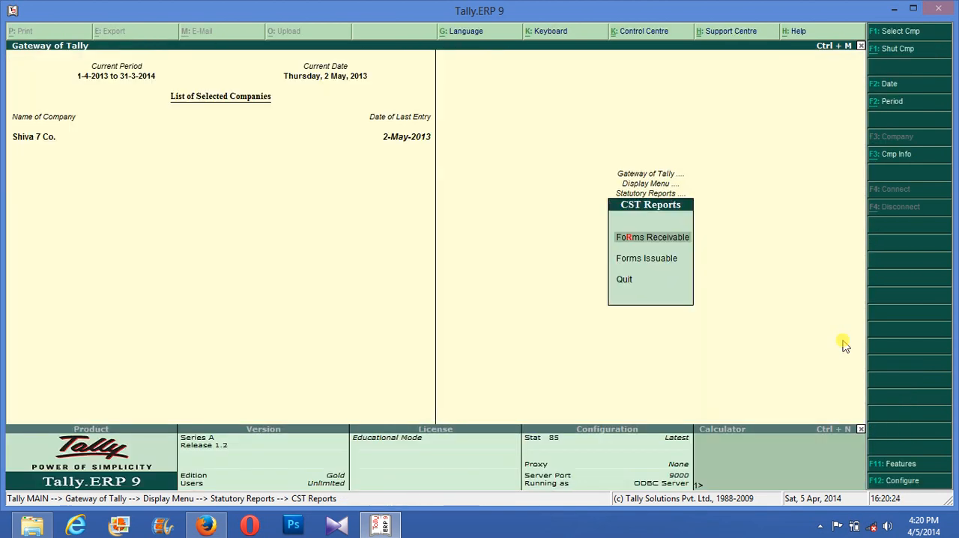
key("Escape")
key("Escape")
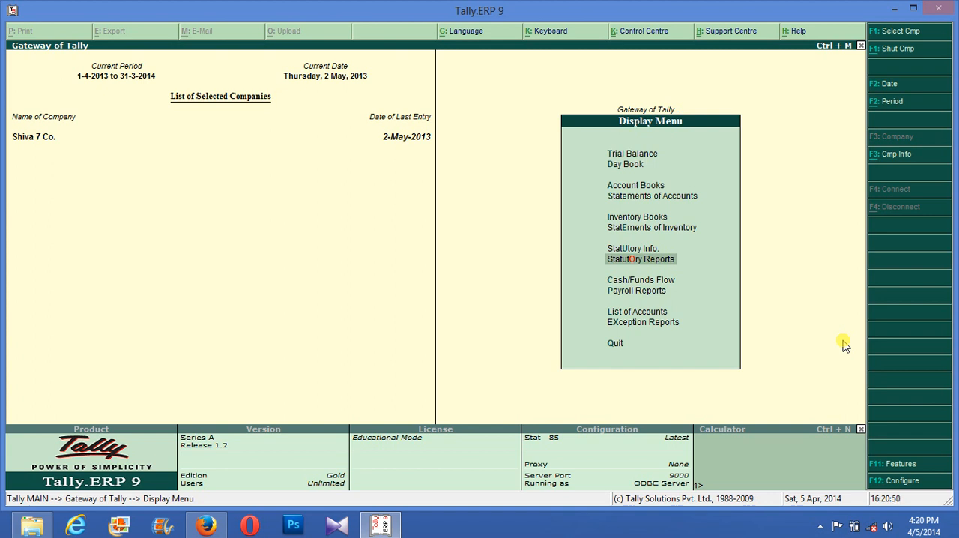
key("Escape")
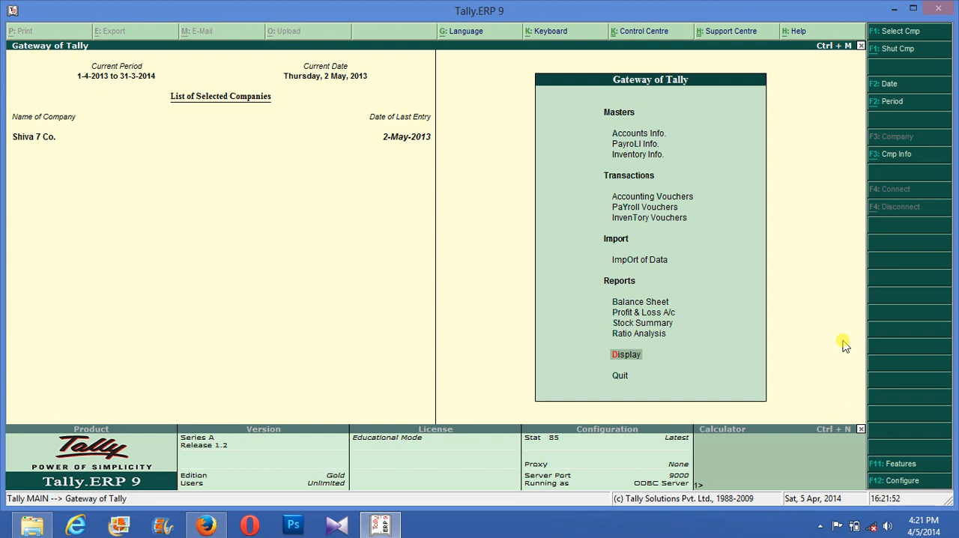
left_click(893, 12)
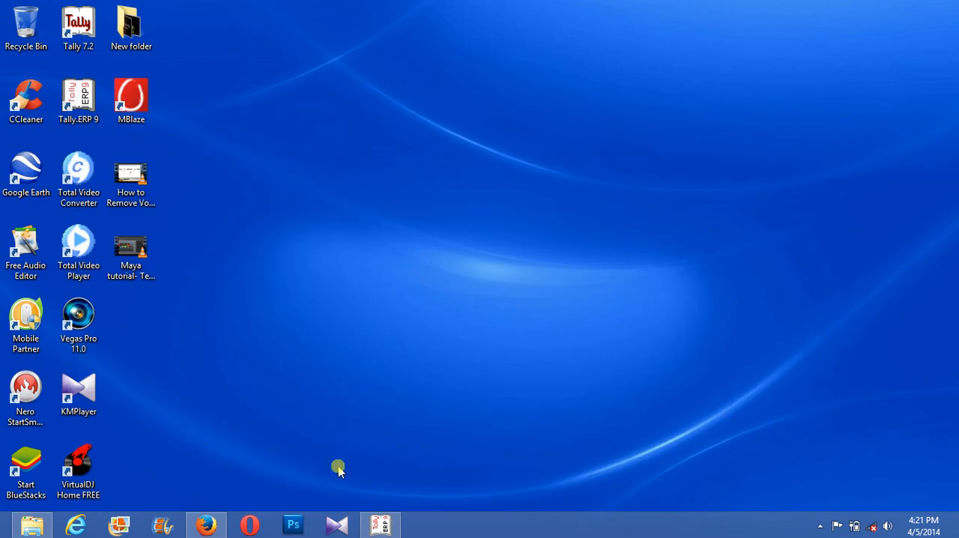
left_click(822, 526)
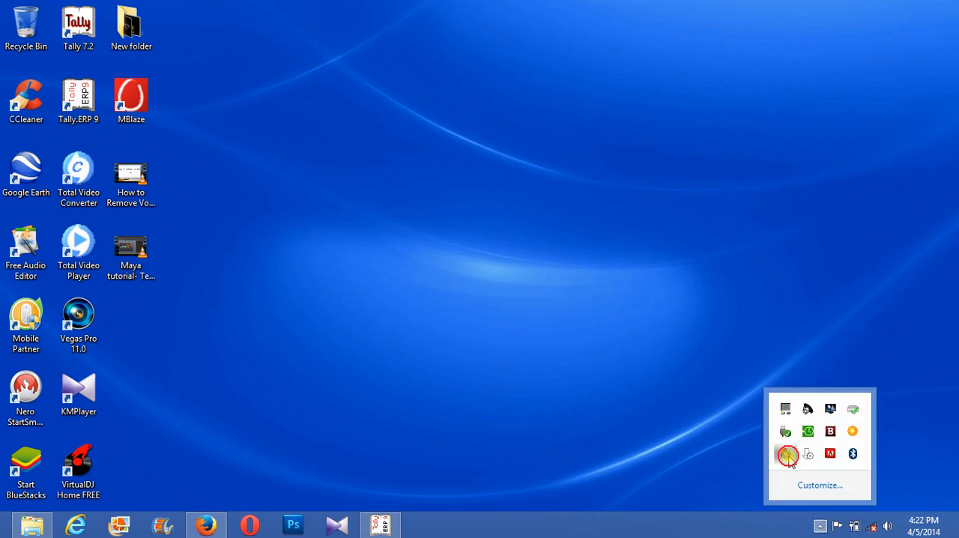
left_click(786, 455)
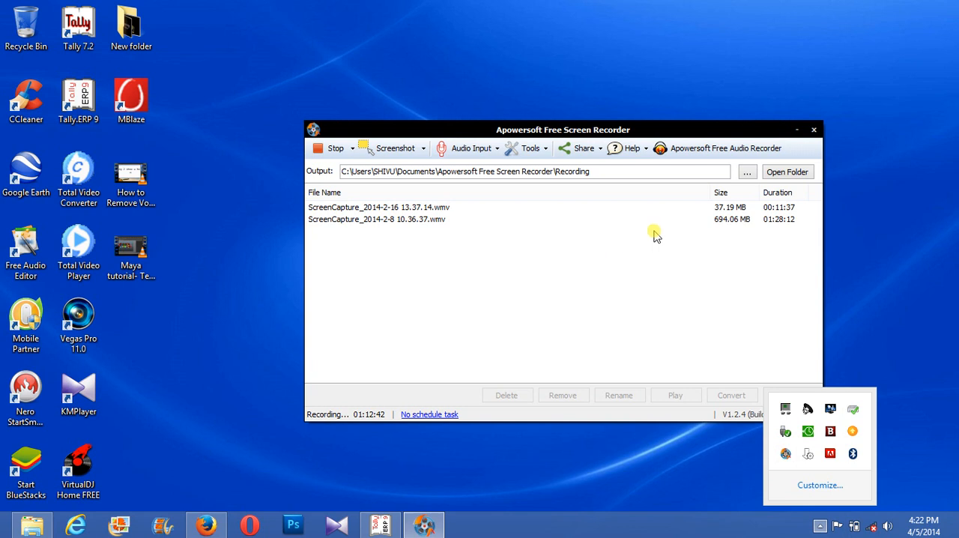
left_click(335, 149)
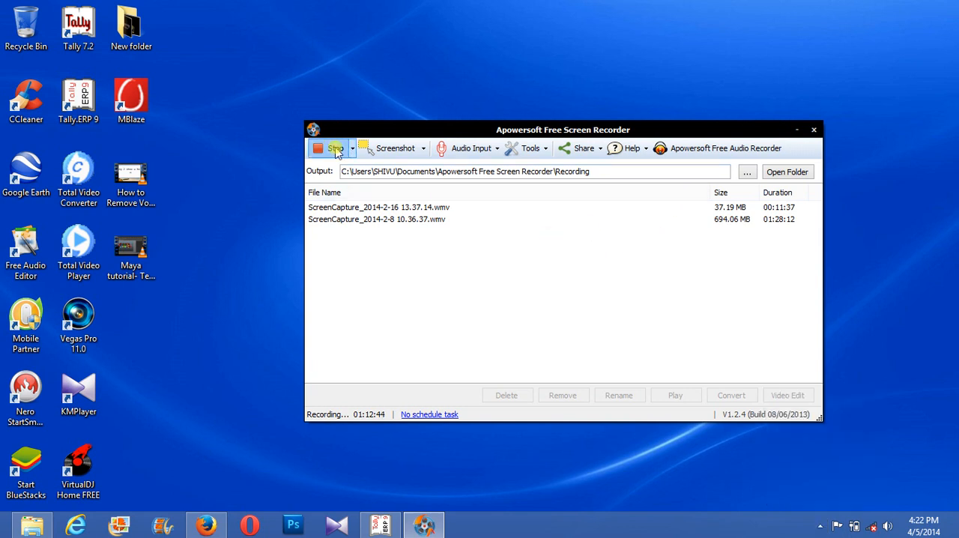